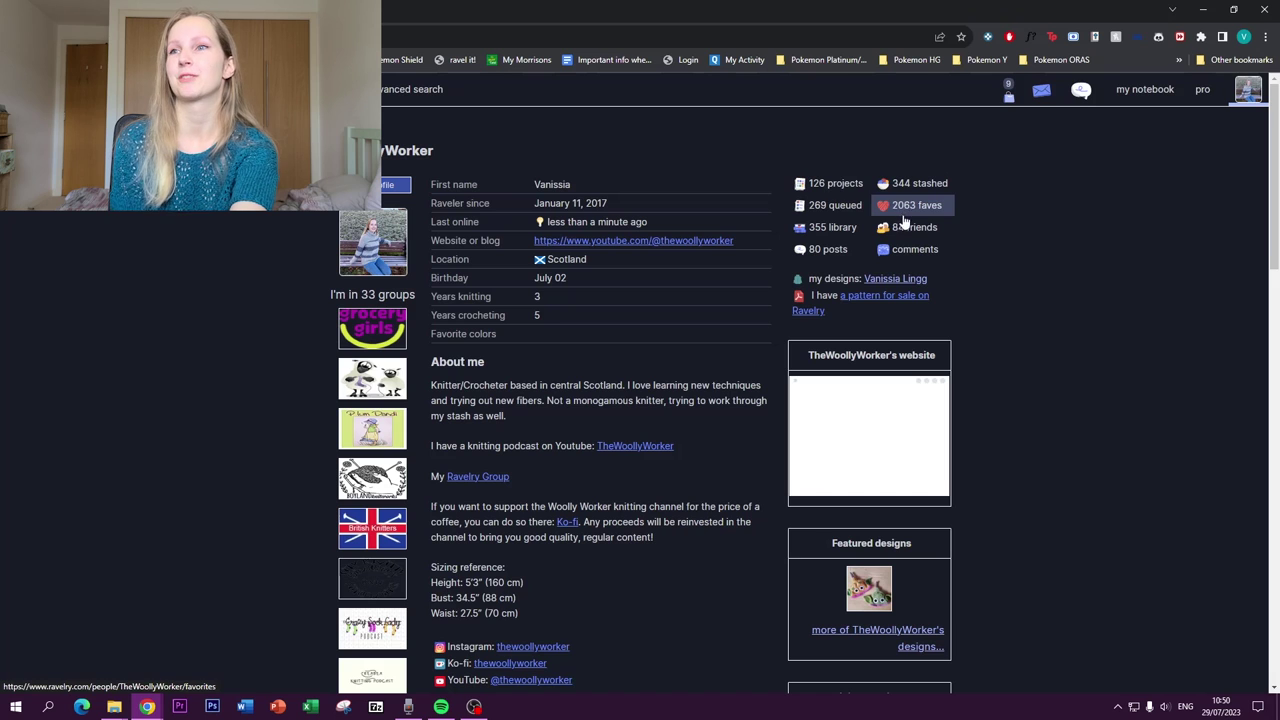
# Bring up the 'my notebook' dropdown in the top bar of the profile page
pyautogui.moveTo(1158, 100)
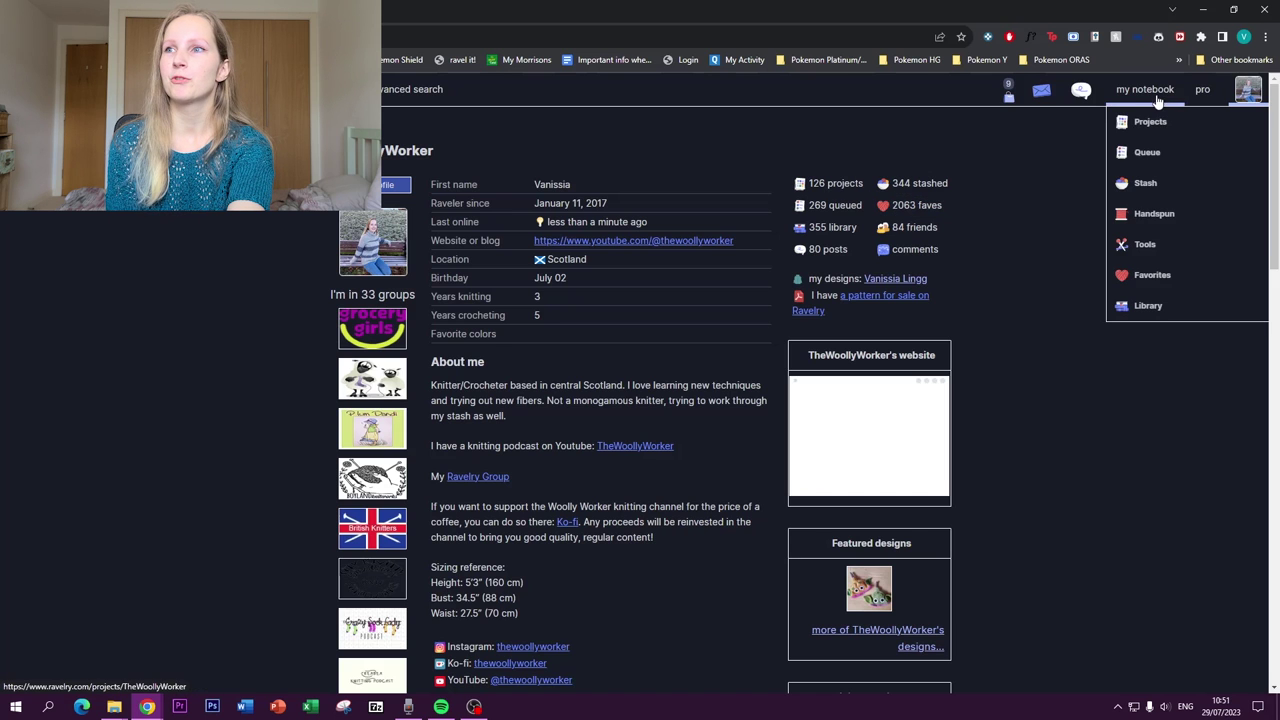
# Open the Yarn Stash from the notebook menu and browse its yarns
pyautogui.click(1146, 184)
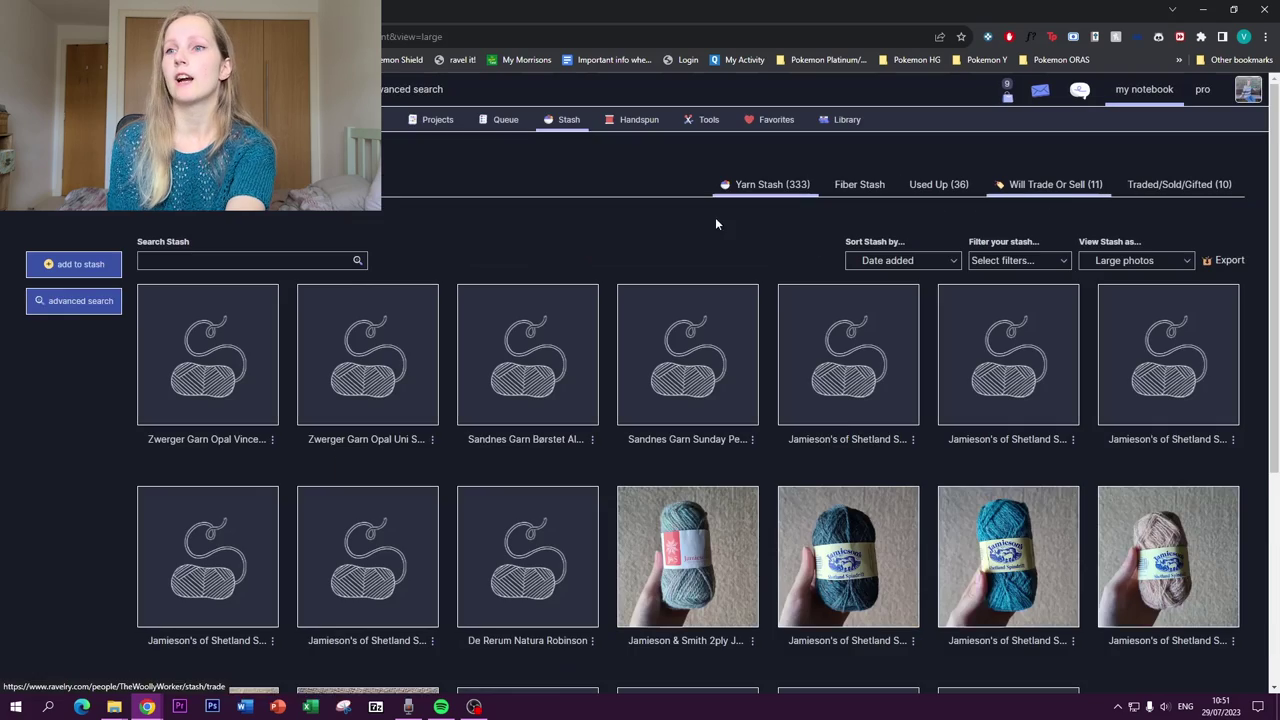
pyautogui.scroll(-7, 865, 286)
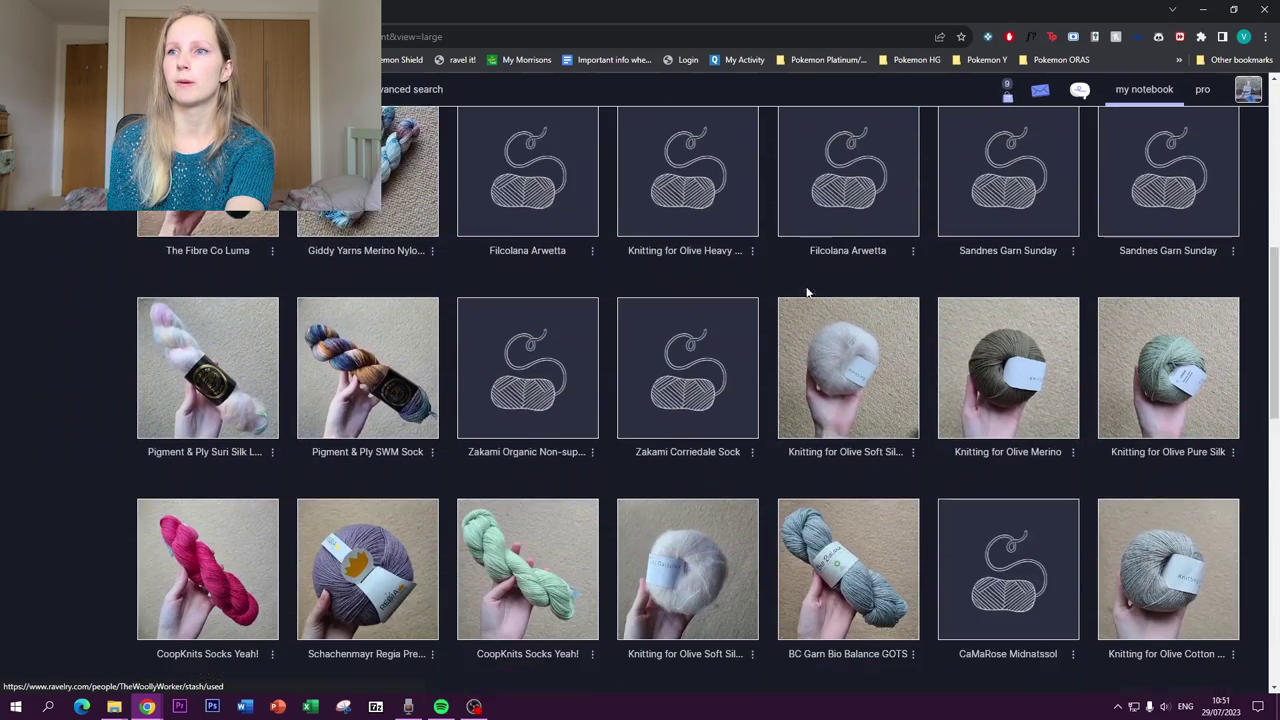
pyautogui.scroll(-3, 806, 286)
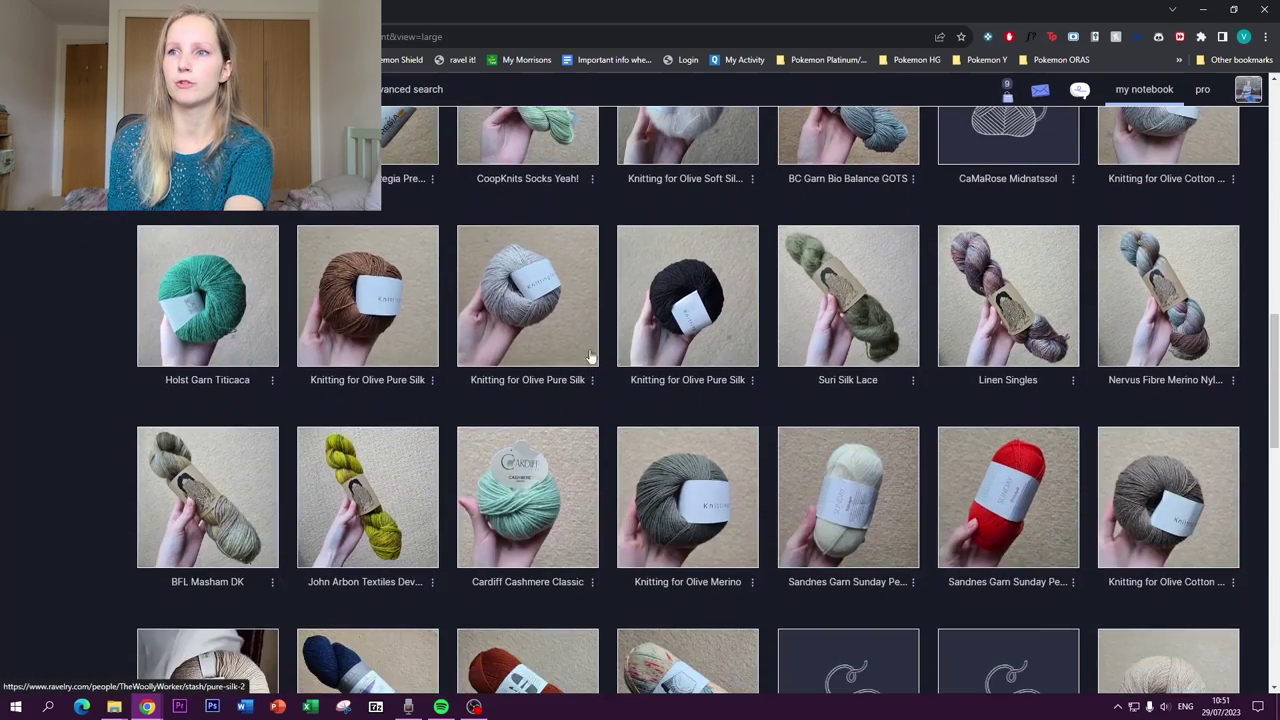
pyautogui.scroll(2, 720, 410)
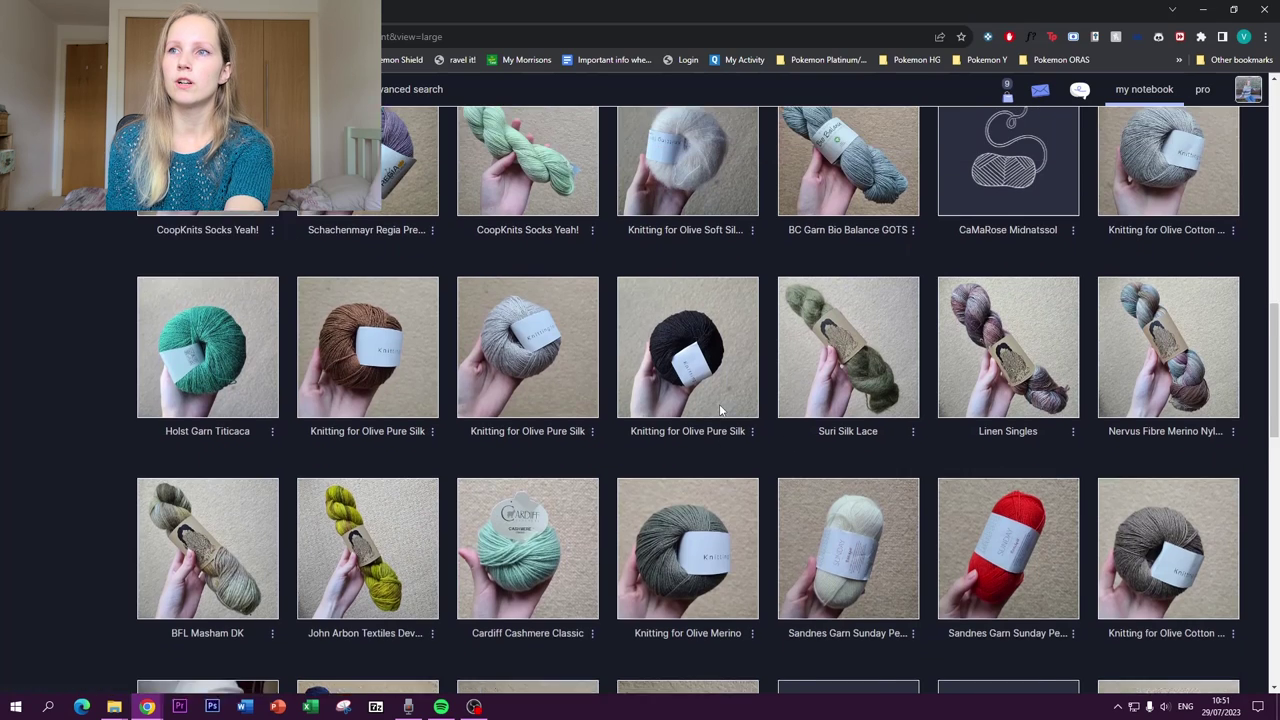
pyautogui.scroll(3, 720, 406)
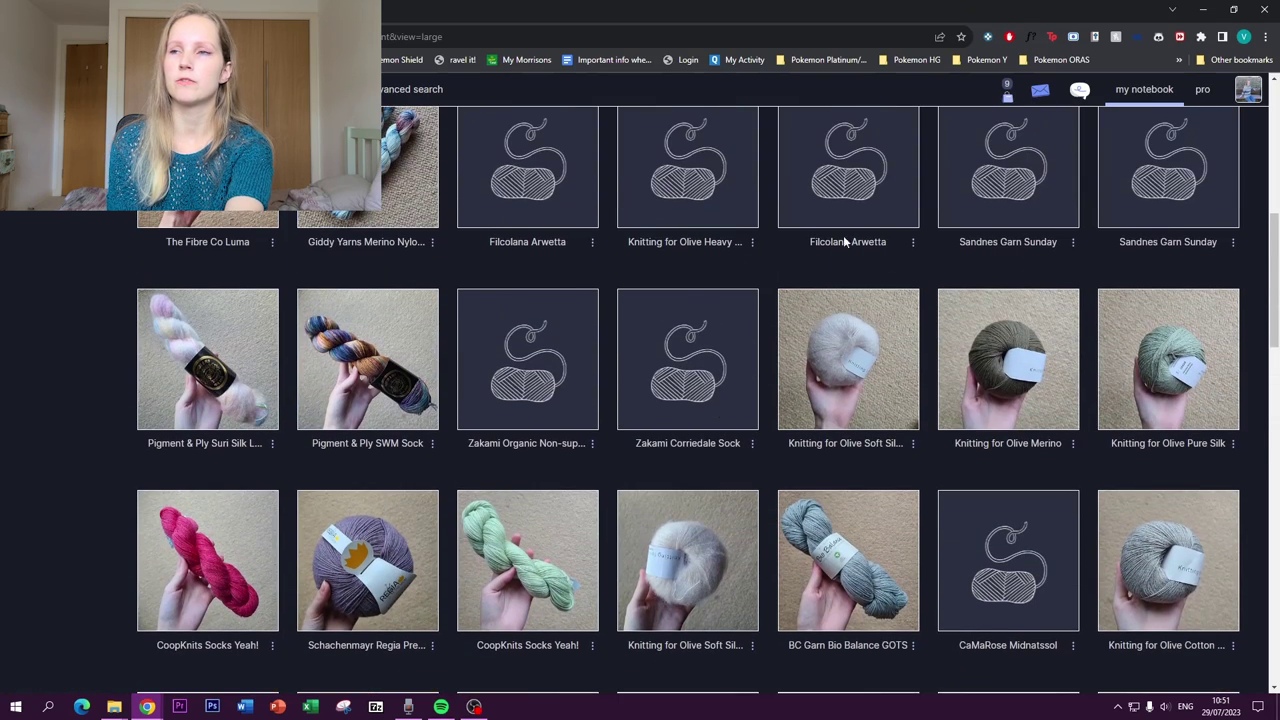
pyautogui.scroll(-2, 722, 342)
pyautogui.scroll(-5, 722, 342)
pyautogui.scroll(6, 591, 378)
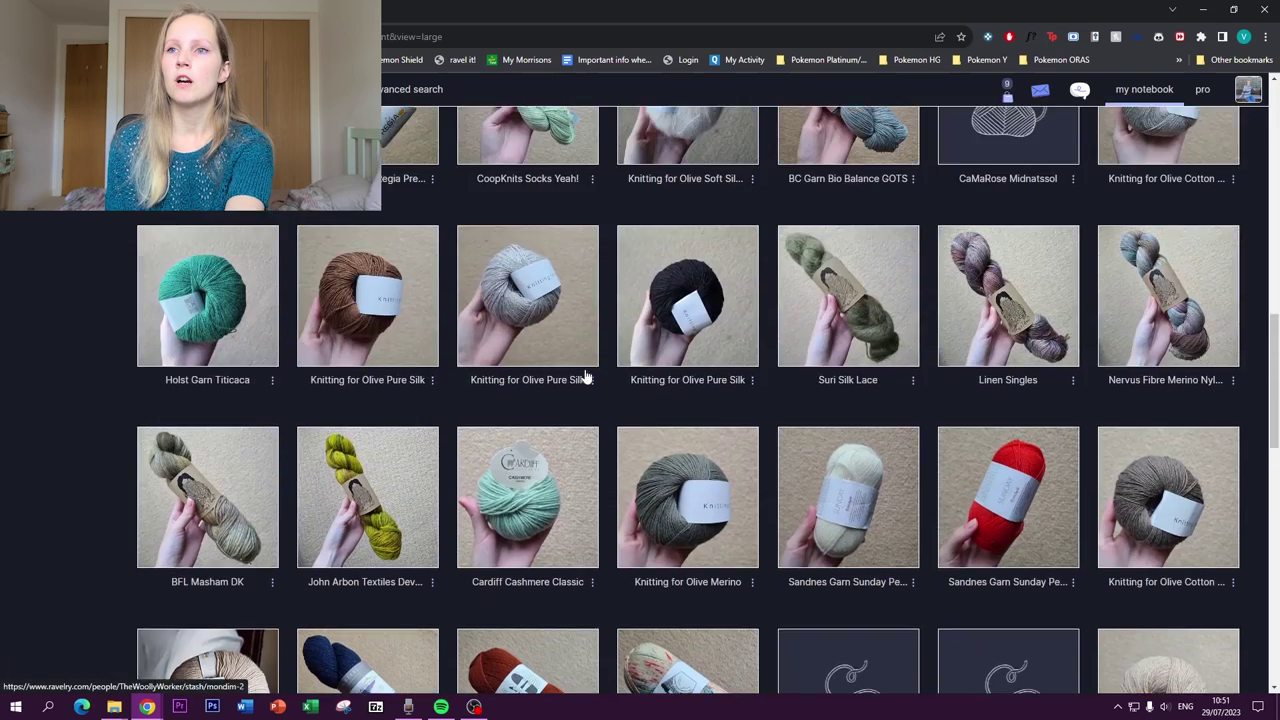
pyautogui.scroll(10, 585, 376)
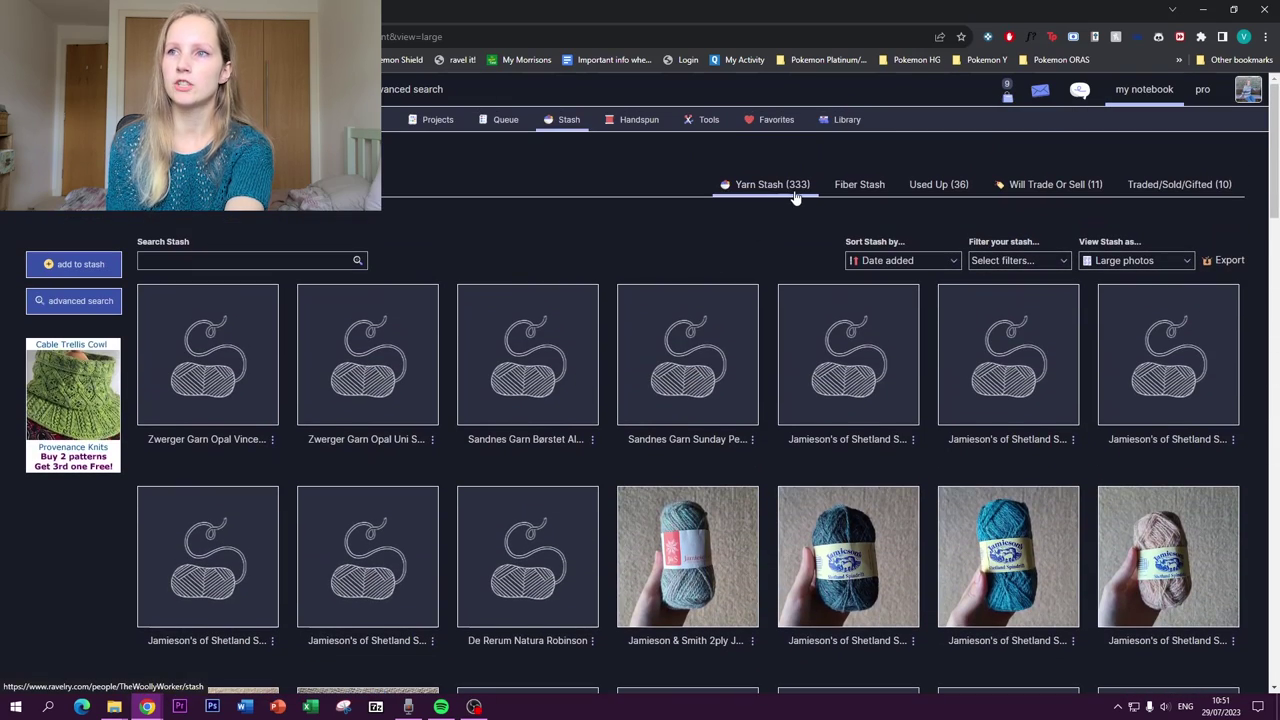
# View the Fiber Stash, then the 36 Used Up yarns
pyautogui.click(858, 192)
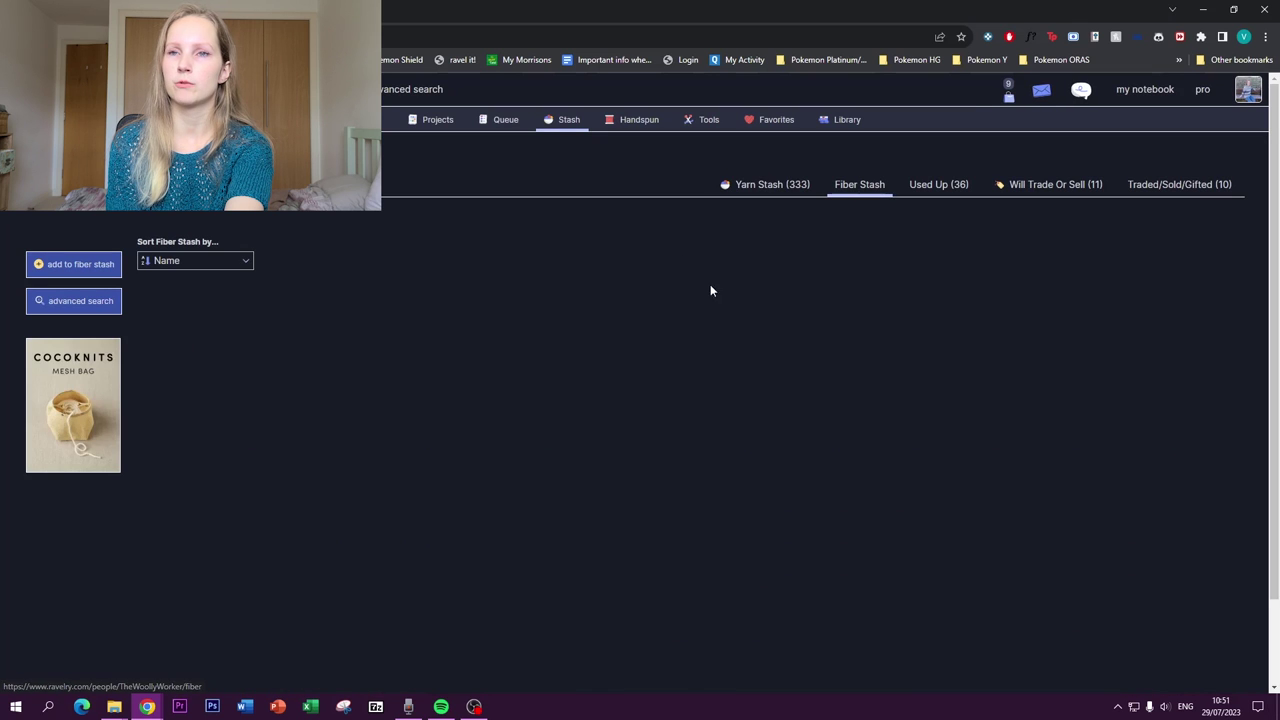
pyautogui.click(938, 195)
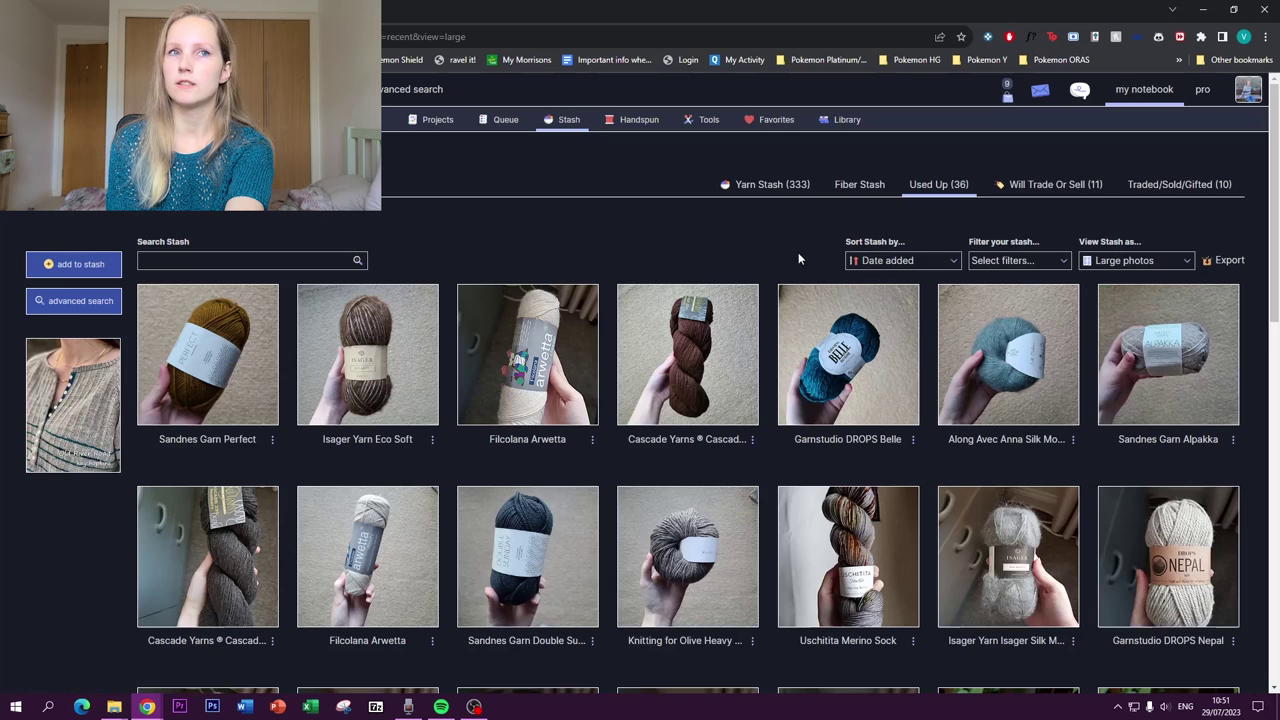
pyautogui.scroll(-2, 706, 316)
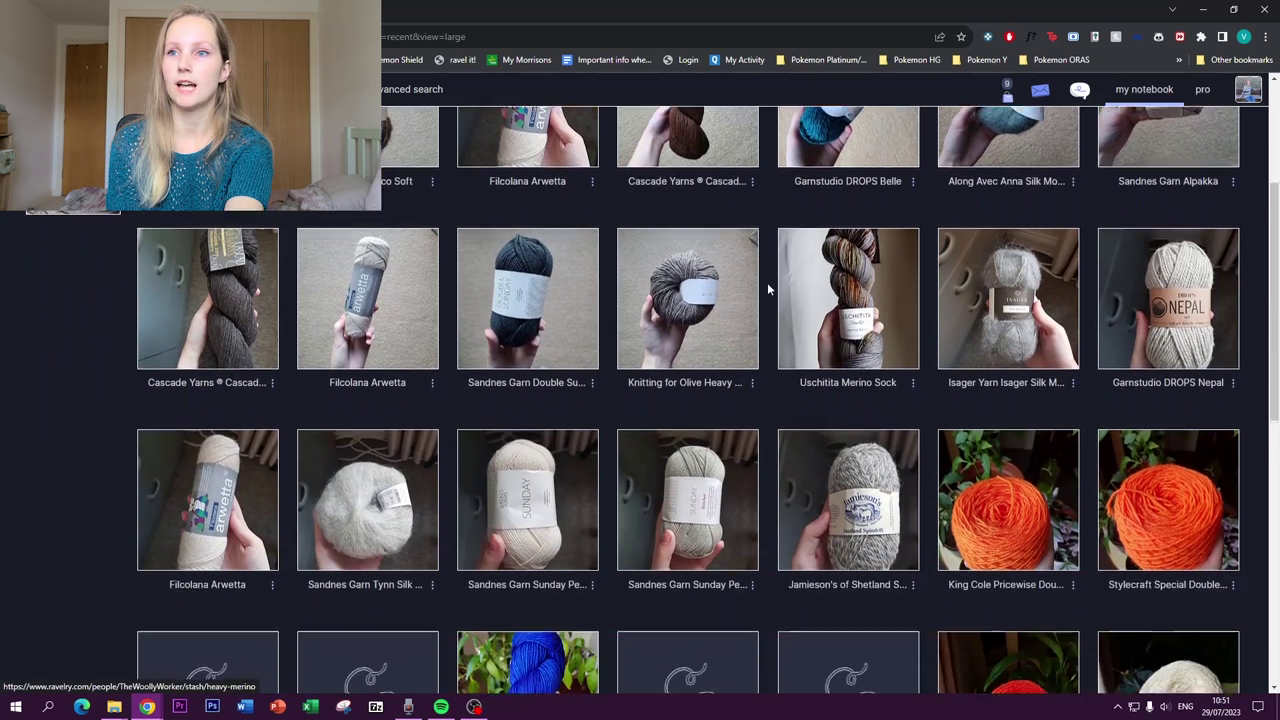
pyautogui.scroll(1, 680, 300)
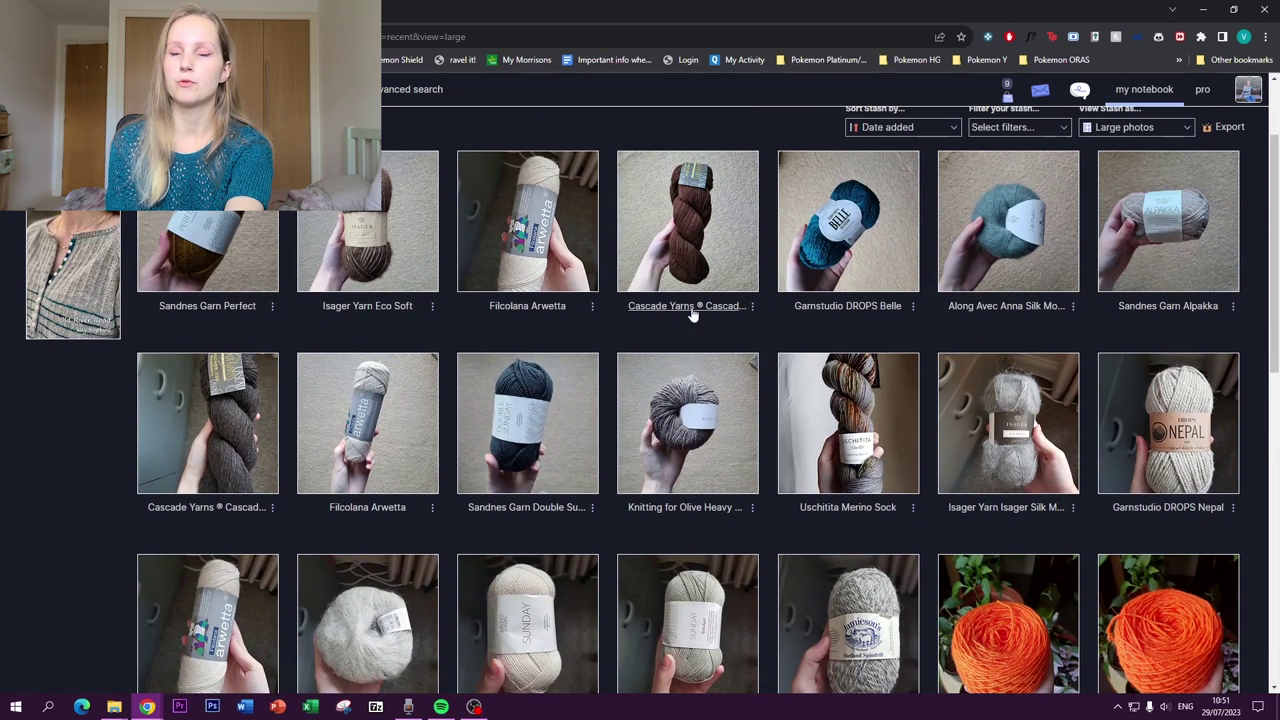
pyautogui.scroll(2, 672, 283)
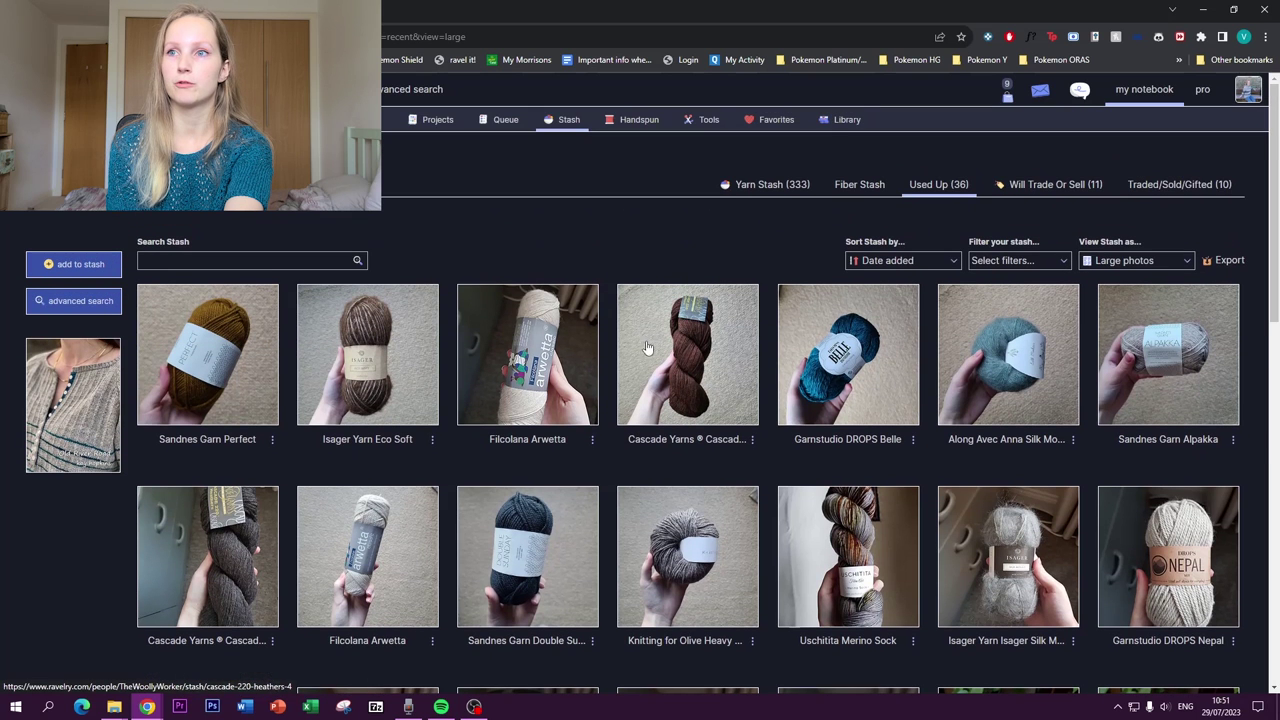
# Review Will Trade Or Sell yarns and The Croft DK, then Traded/Sold/Gifted, back to Yarn Stash
pyautogui.click(1041, 194)
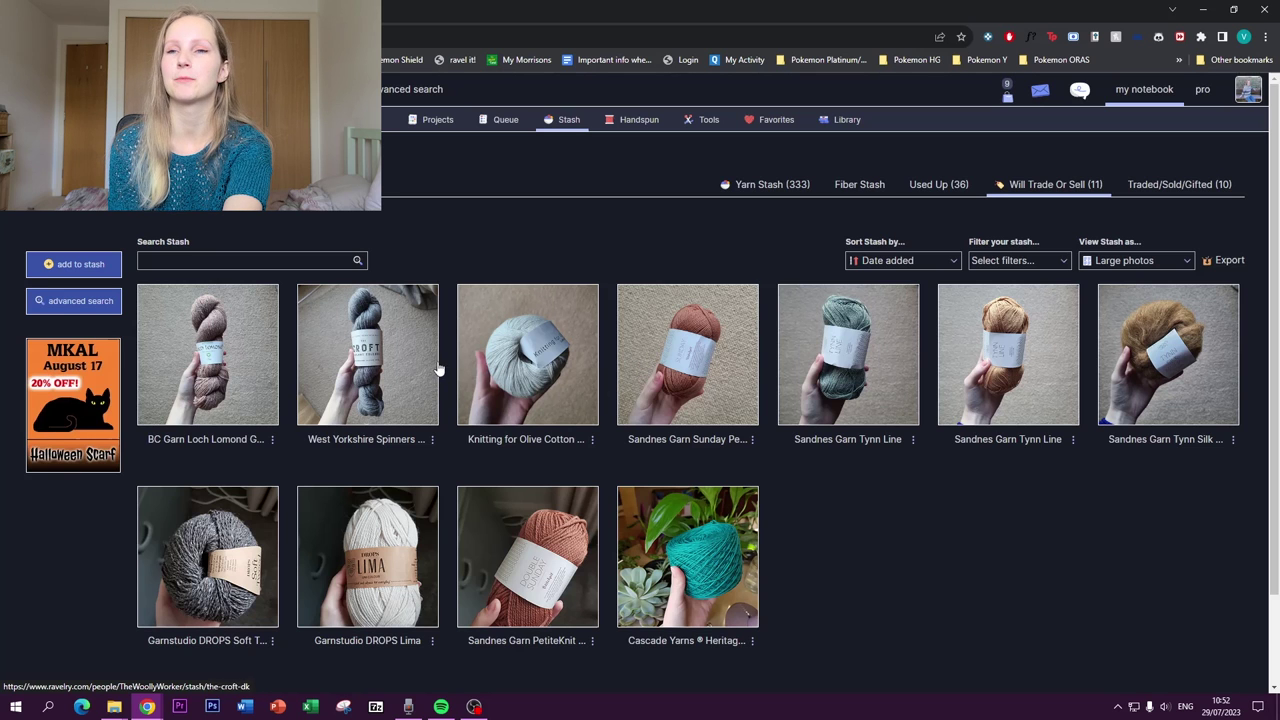
pyautogui.click(368, 375)
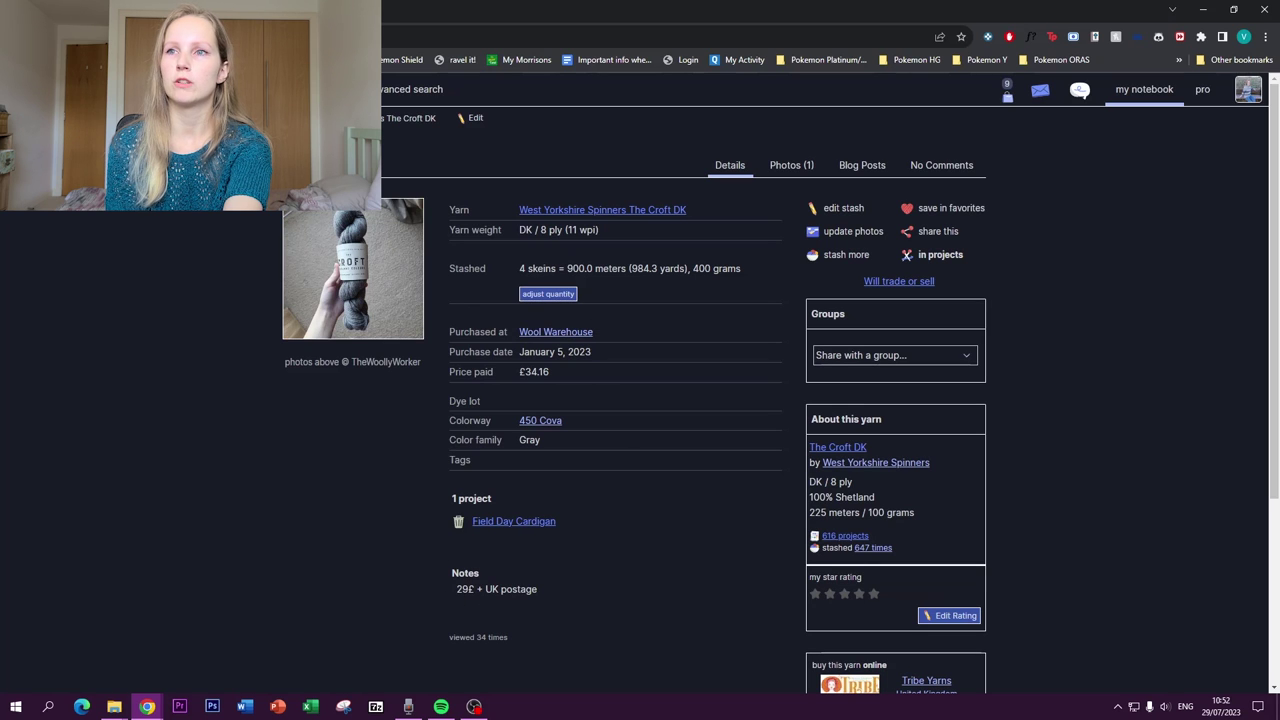
pyautogui.hotkey('alt', 'Left')
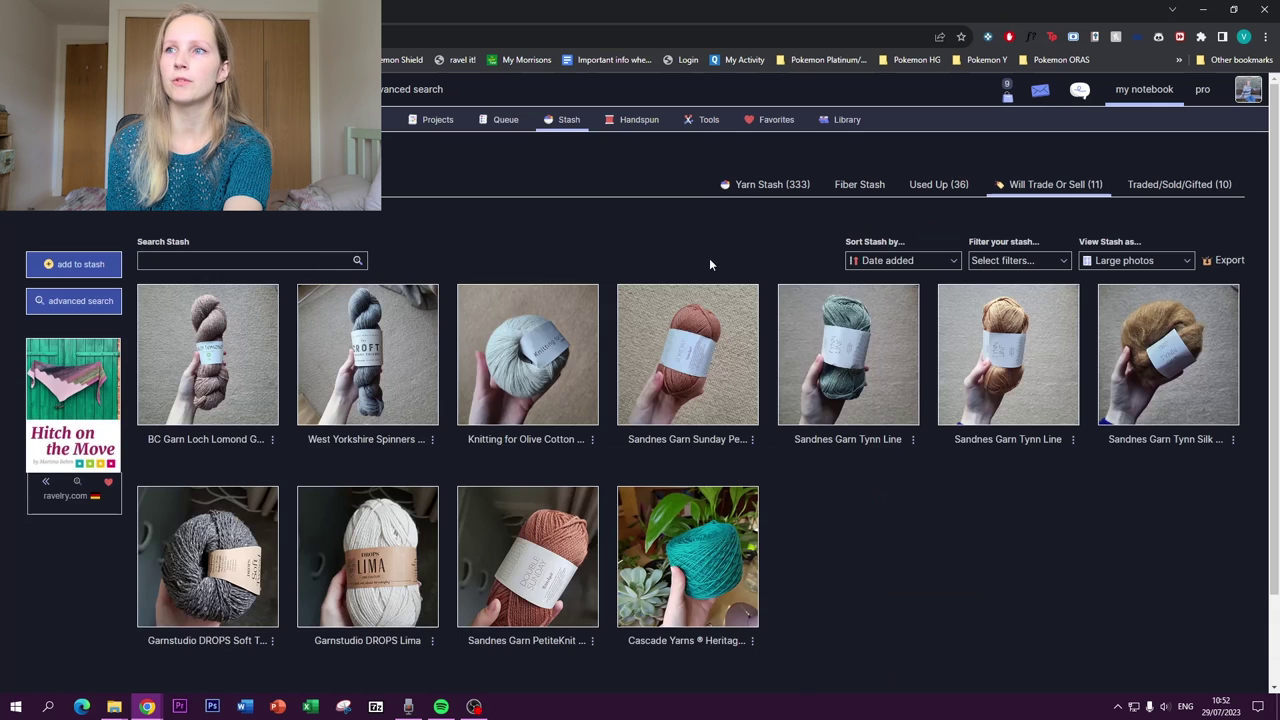
pyautogui.click(1150, 190)
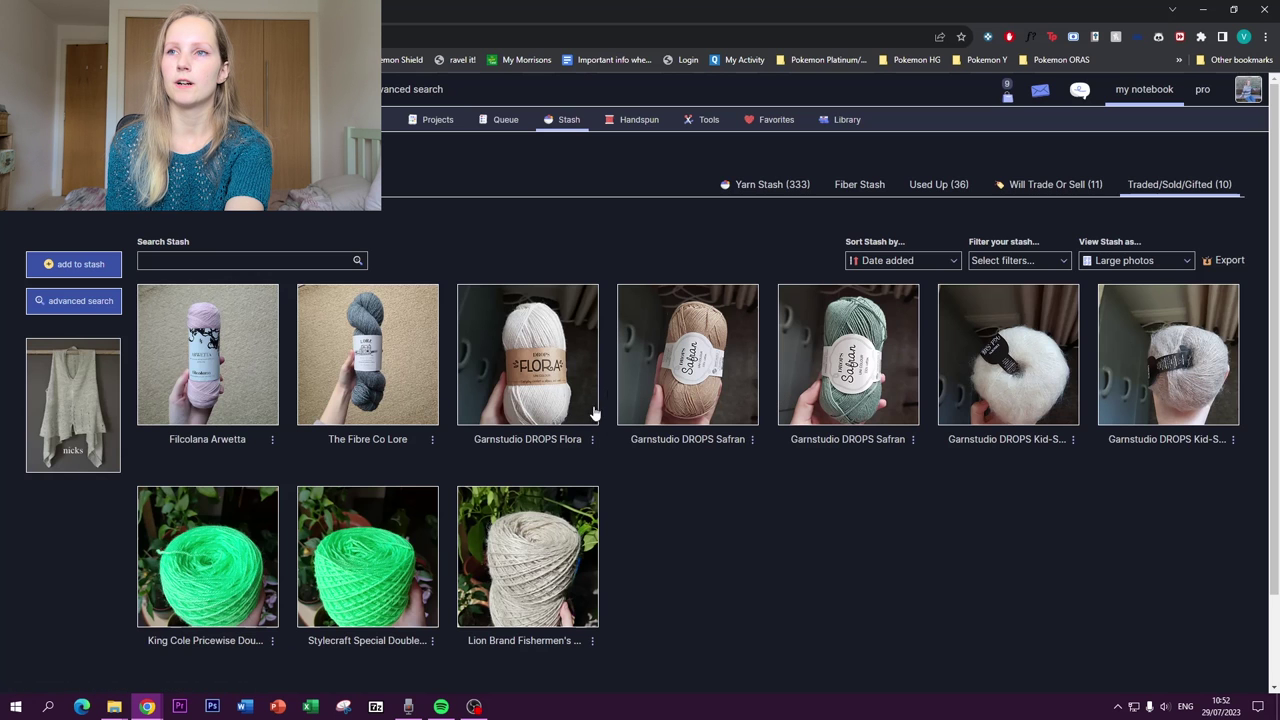
pyautogui.click(778, 188)
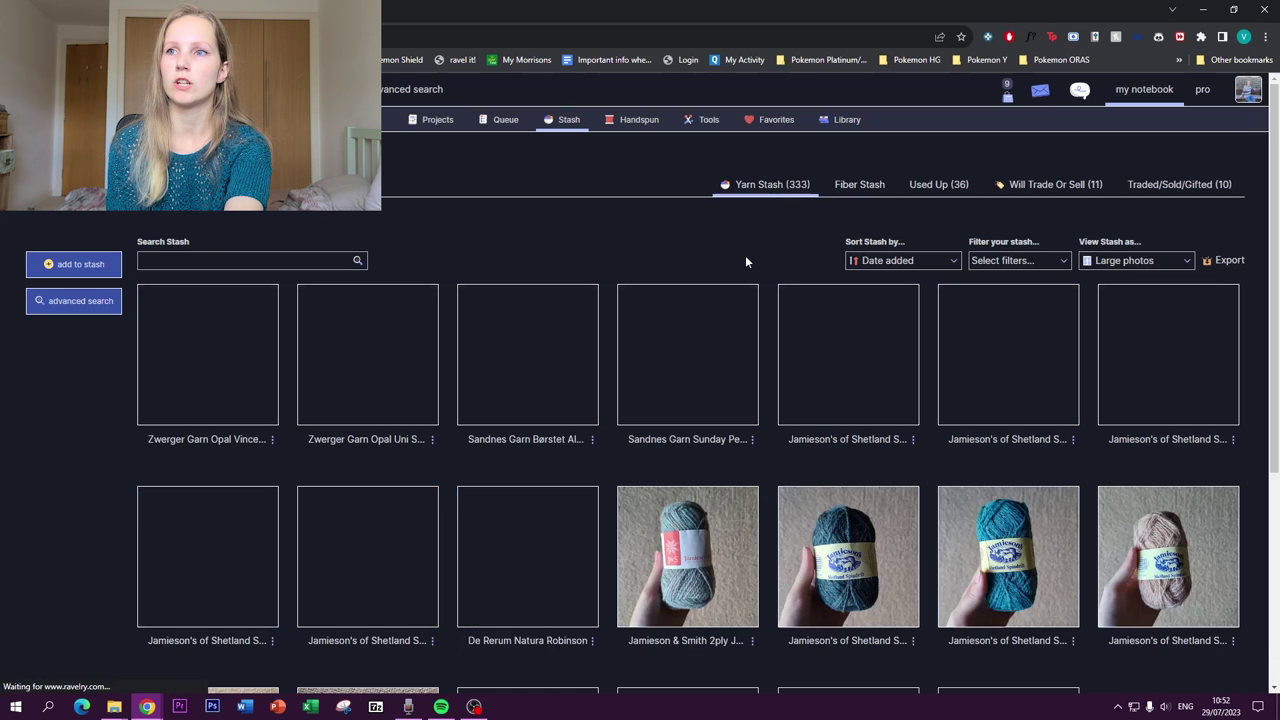
# Open the Jamieson's of Shetland Spindrift stash entry for editing and check its stash status options
pyautogui.scroll(-2, 714, 301)
pyautogui.click(845, 366)
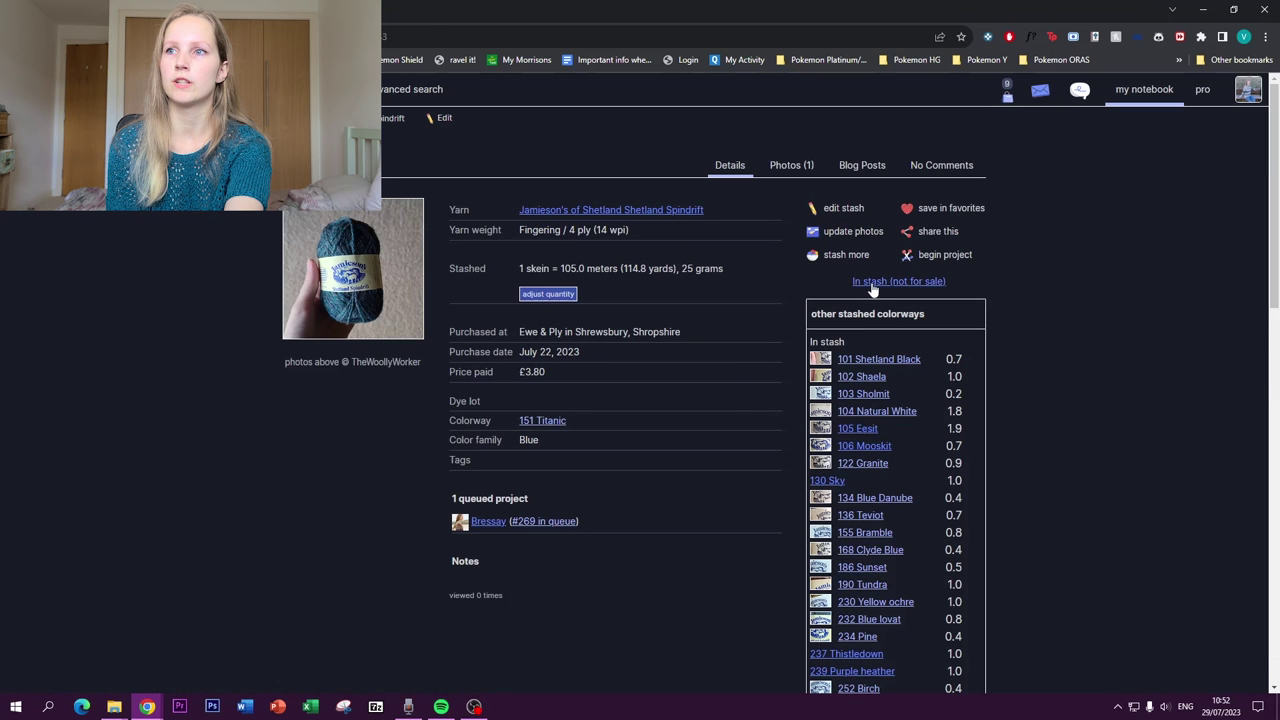
pyautogui.click(872, 283)
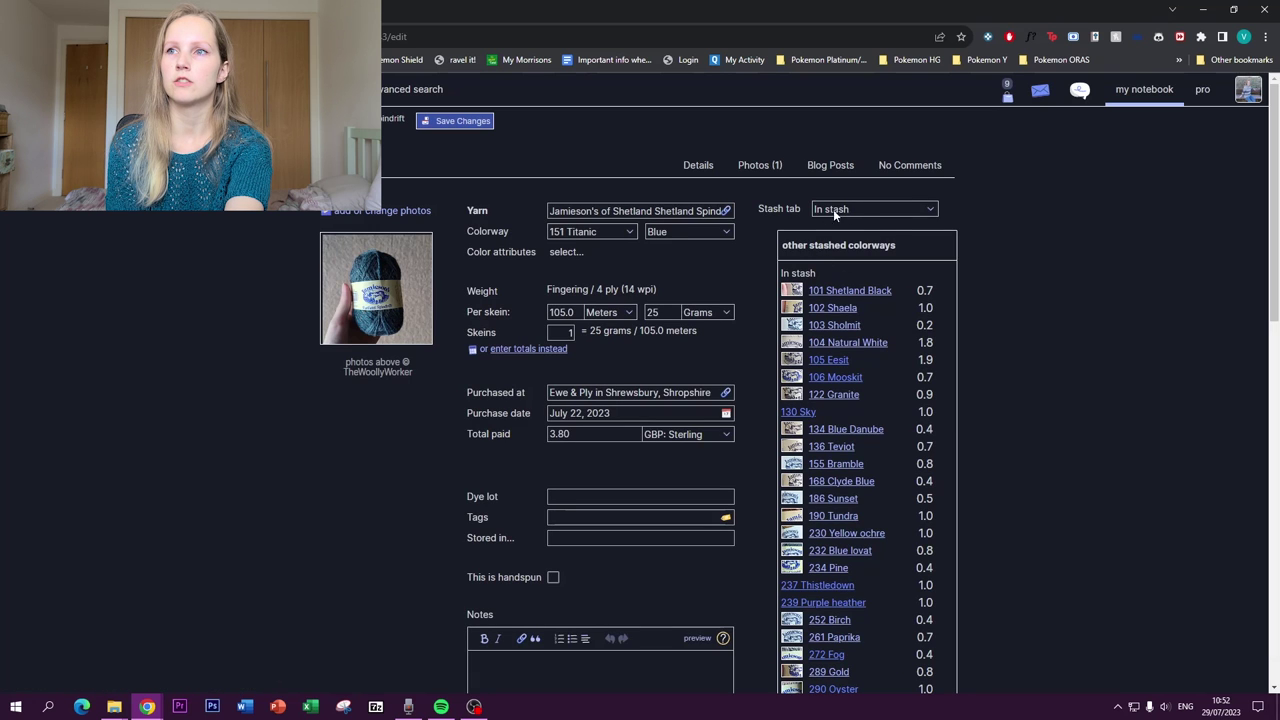
pyautogui.click(830, 209)
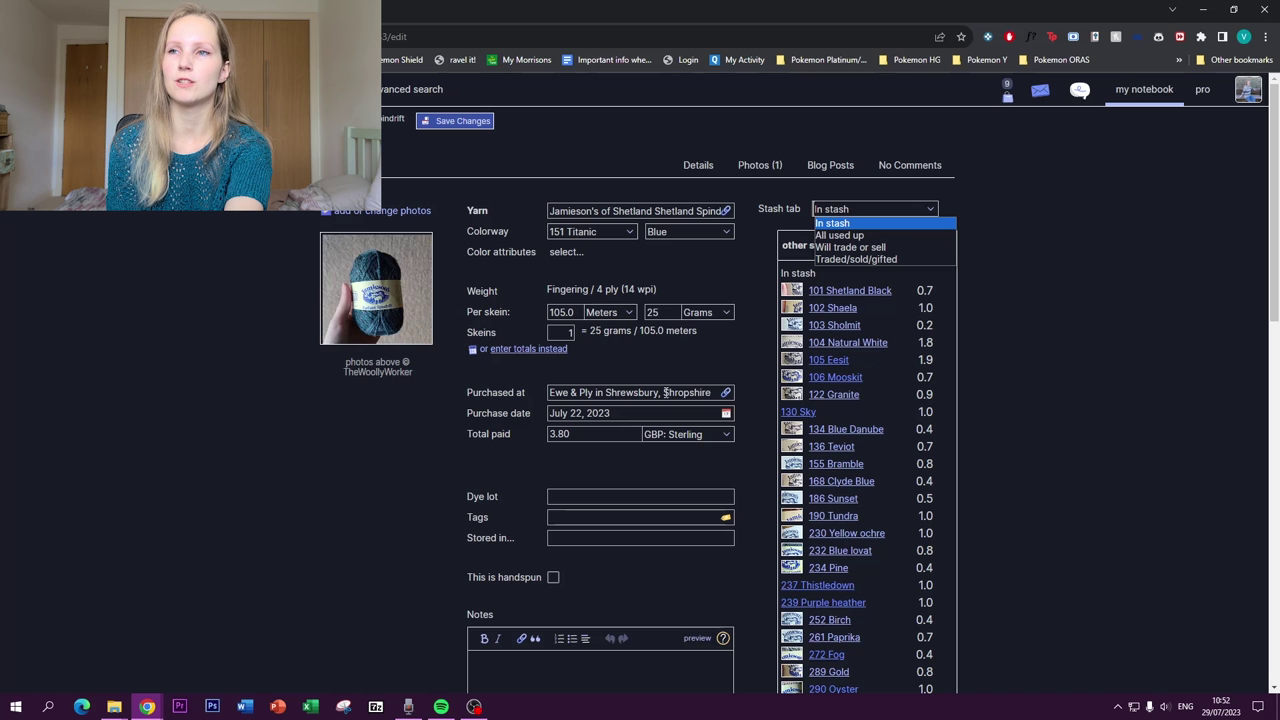
pyautogui.scroll(-1, 817, 291)
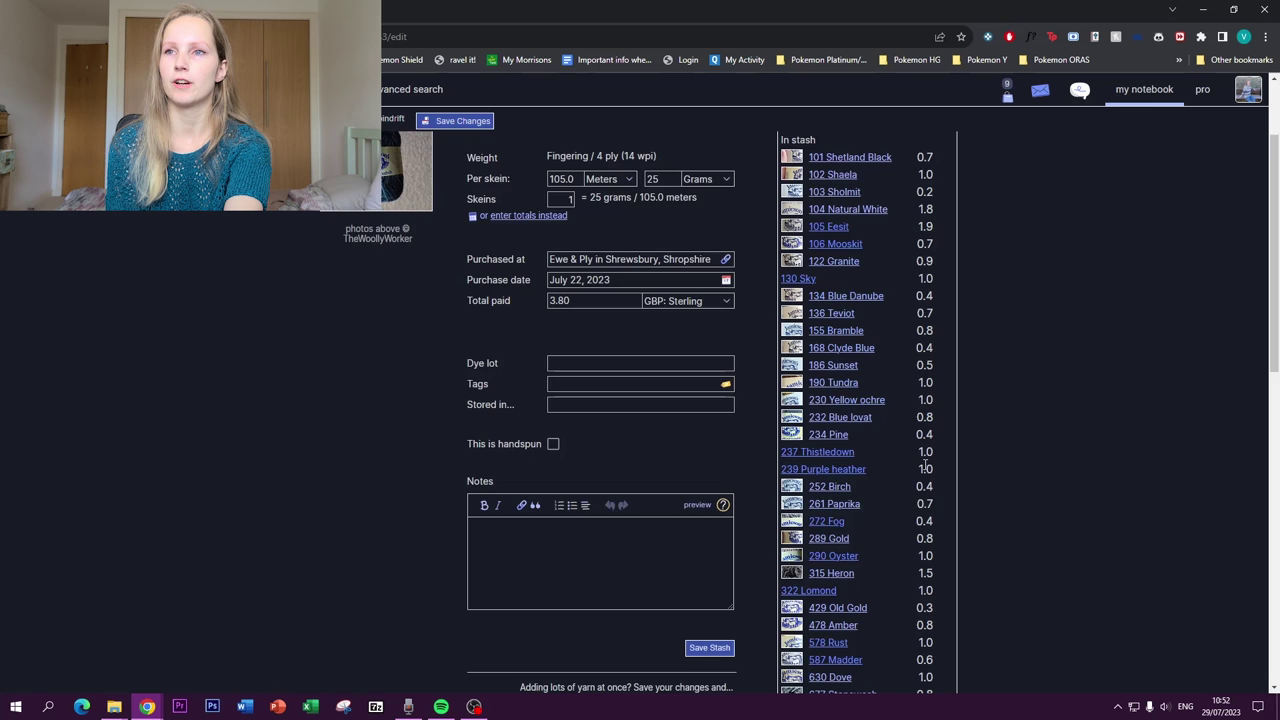
pyautogui.scroll(-1, 925, 465)
pyautogui.scroll(2, 910, 452)
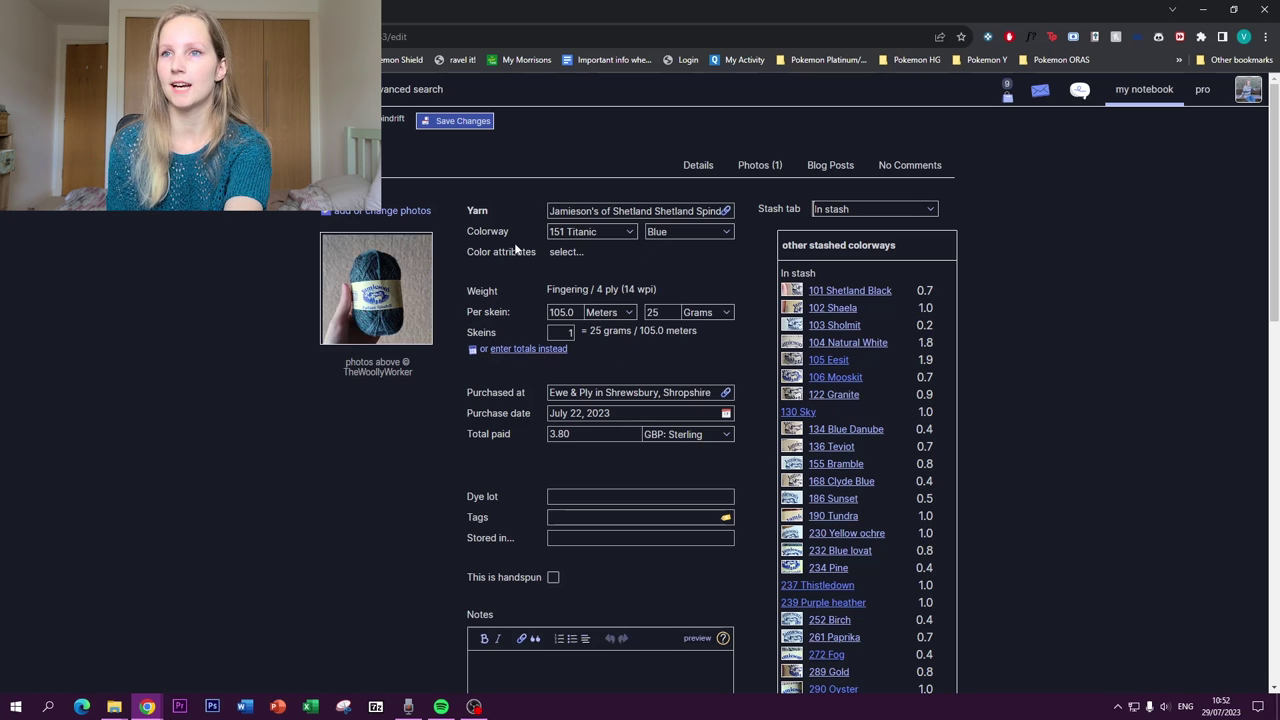
# Set the Spindrift colorway to 151 Titanic
pyautogui.click(605, 234)
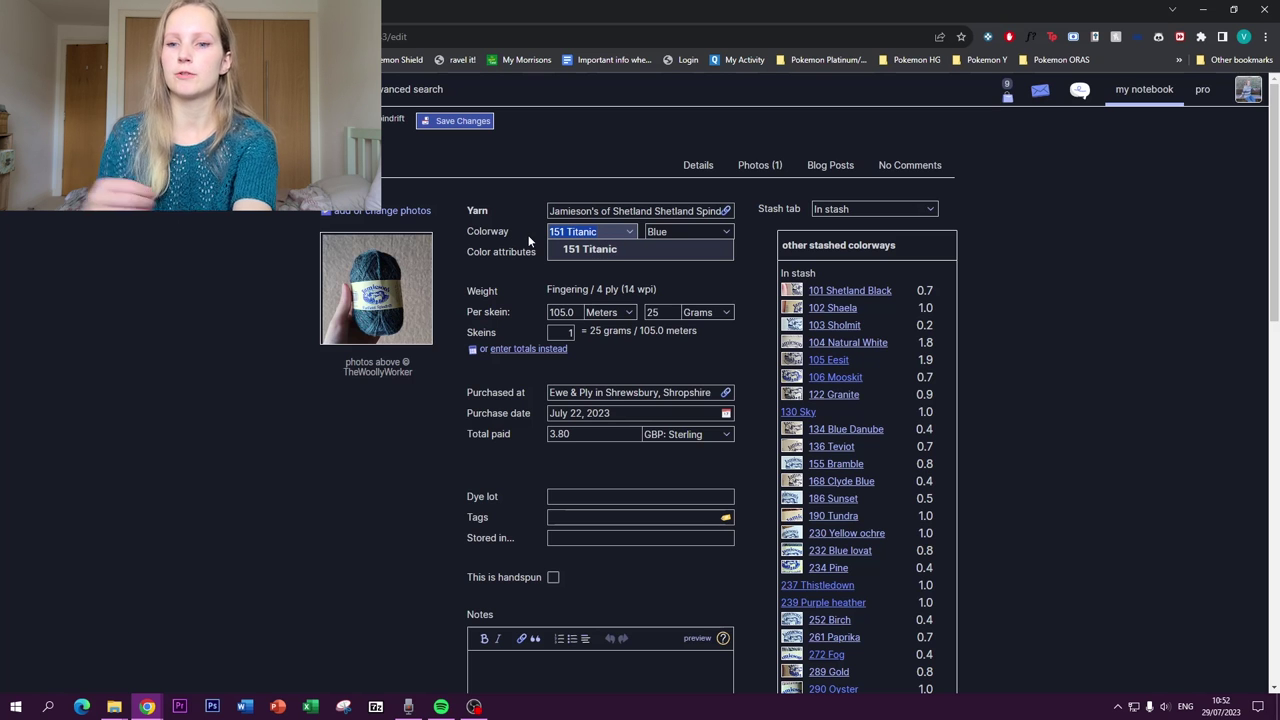
pyautogui.write('tani')
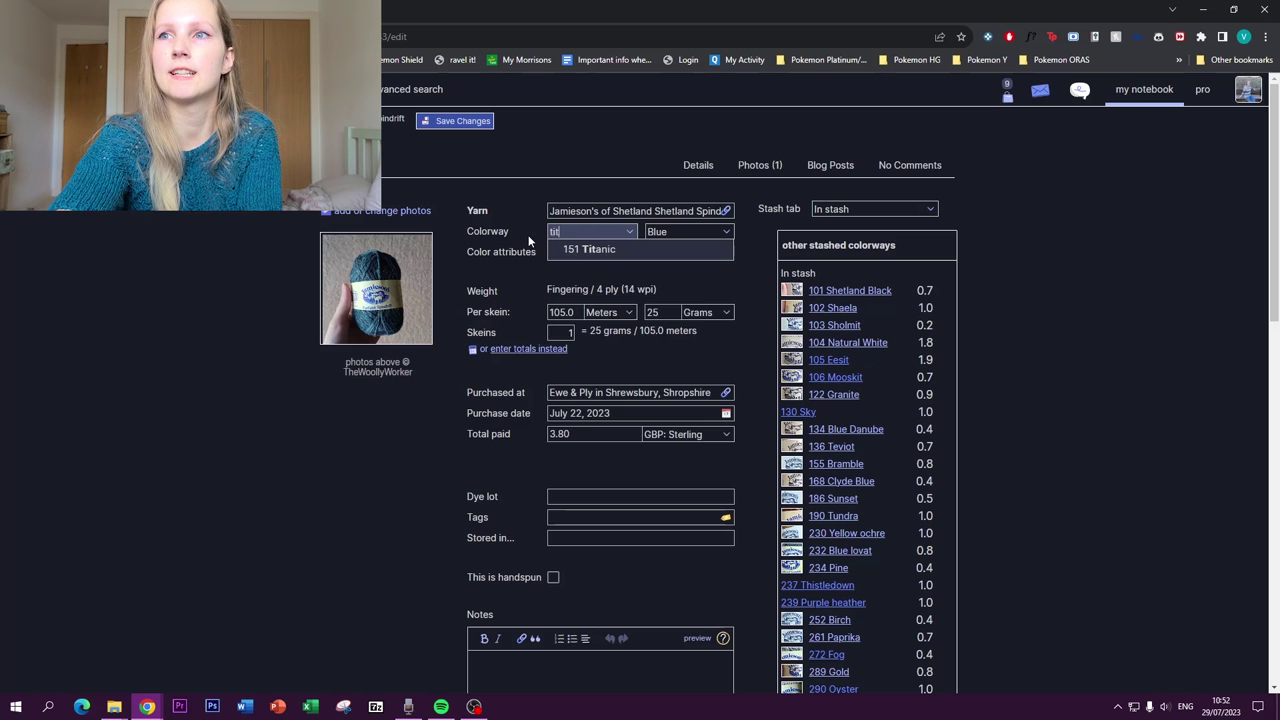
pyautogui.click(588, 253)
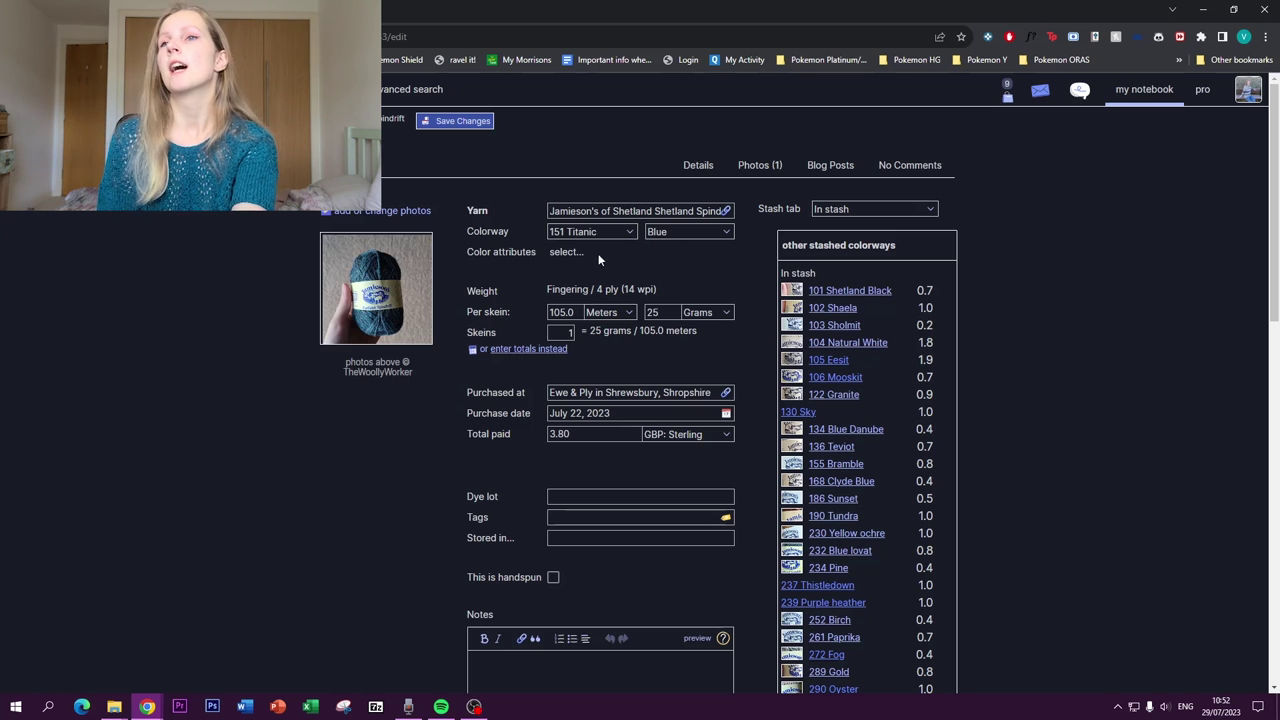
# Keep Blue as the colour family and look at the colour attribute options
pyautogui.click(671, 231)
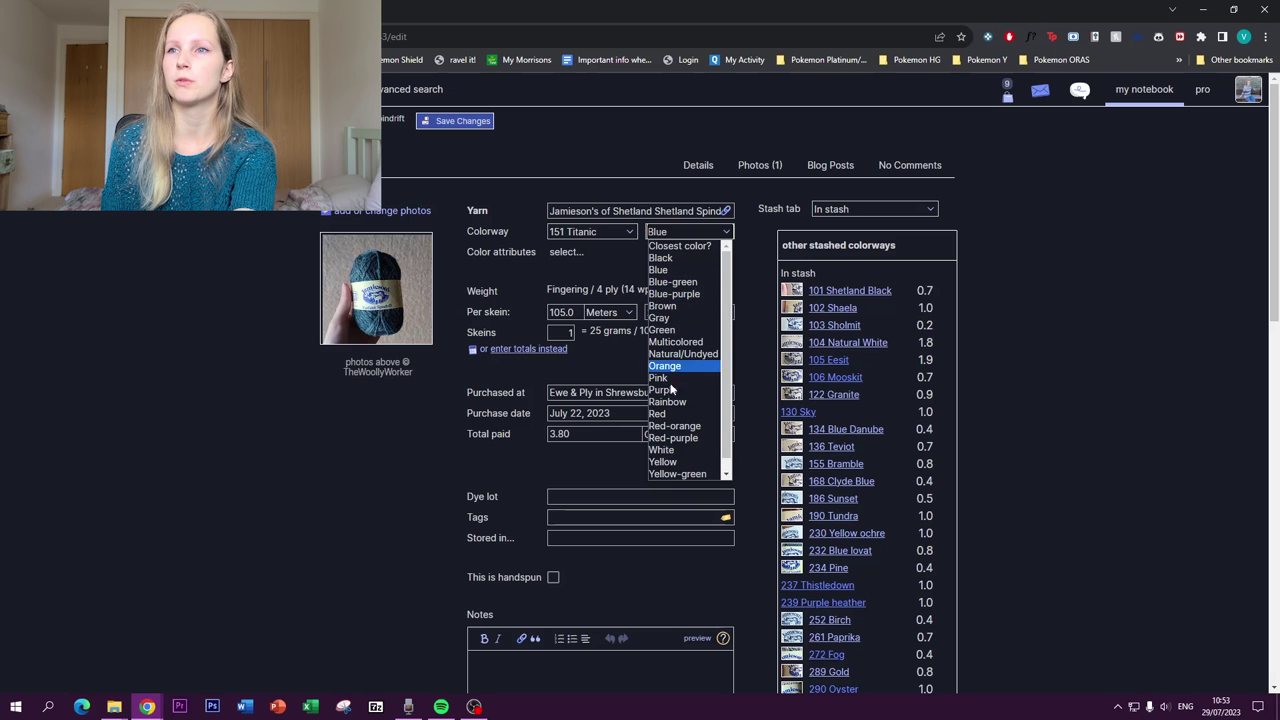
pyautogui.click(663, 272)
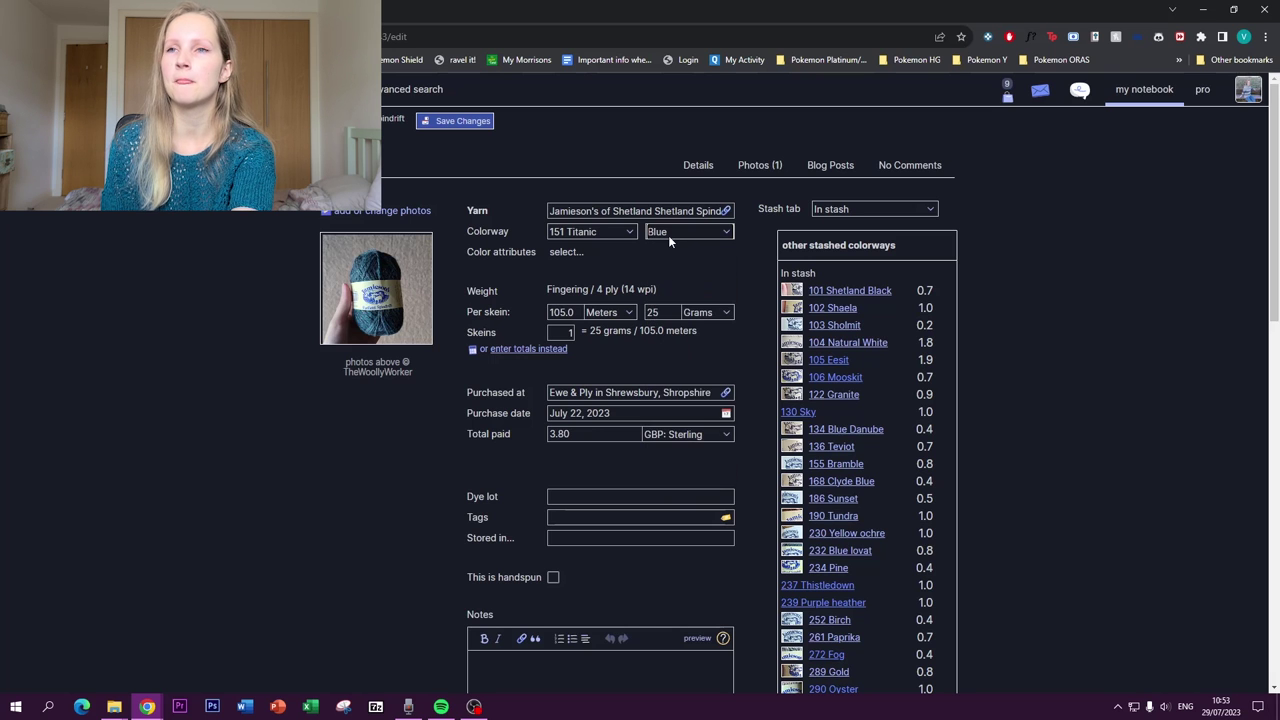
pyautogui.click(566, 254)
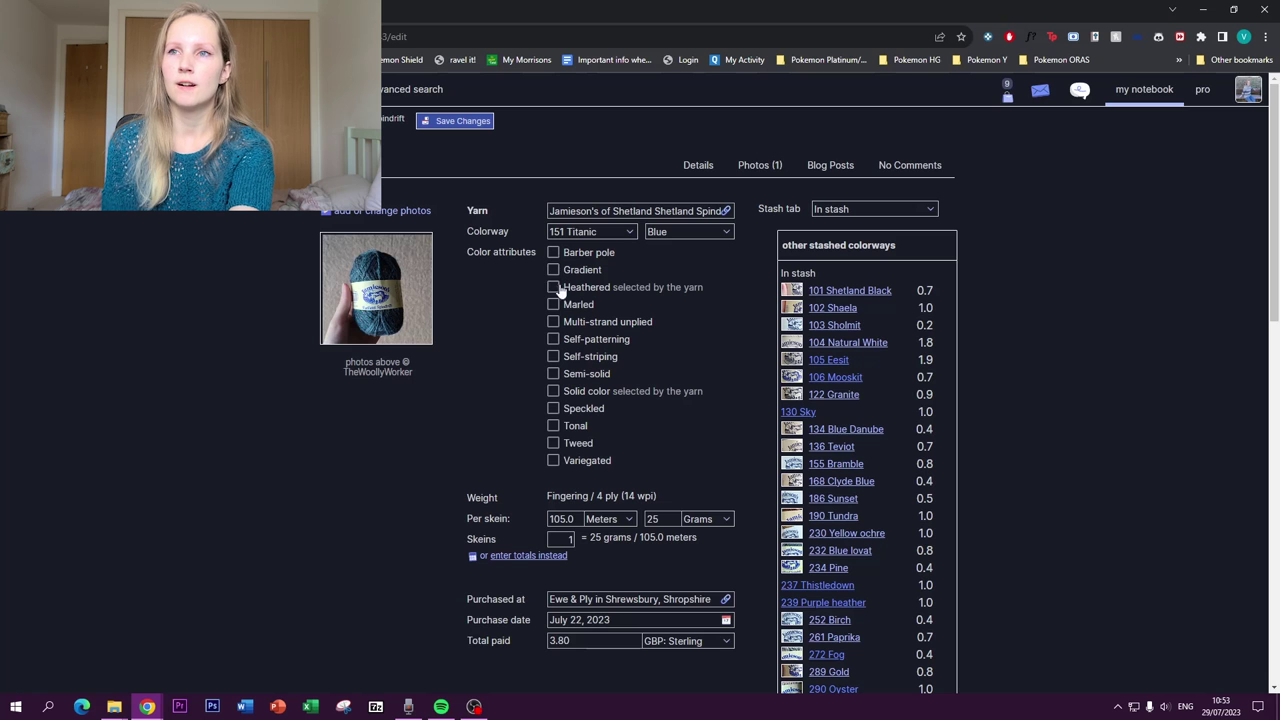
# Review the remaining stash fields and save the Spindrift entry changes
pyautogui.scroll(-2, 543, 274)
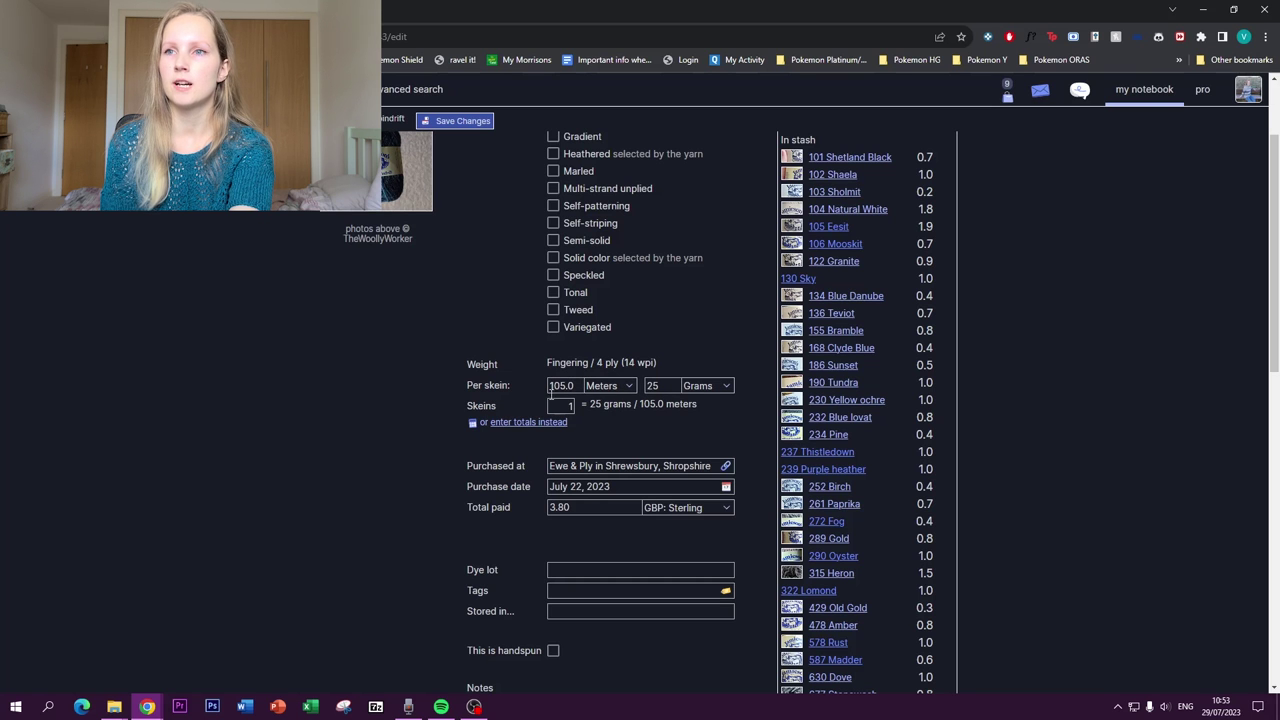
pyautogui.scroll(-1, 556, 404)
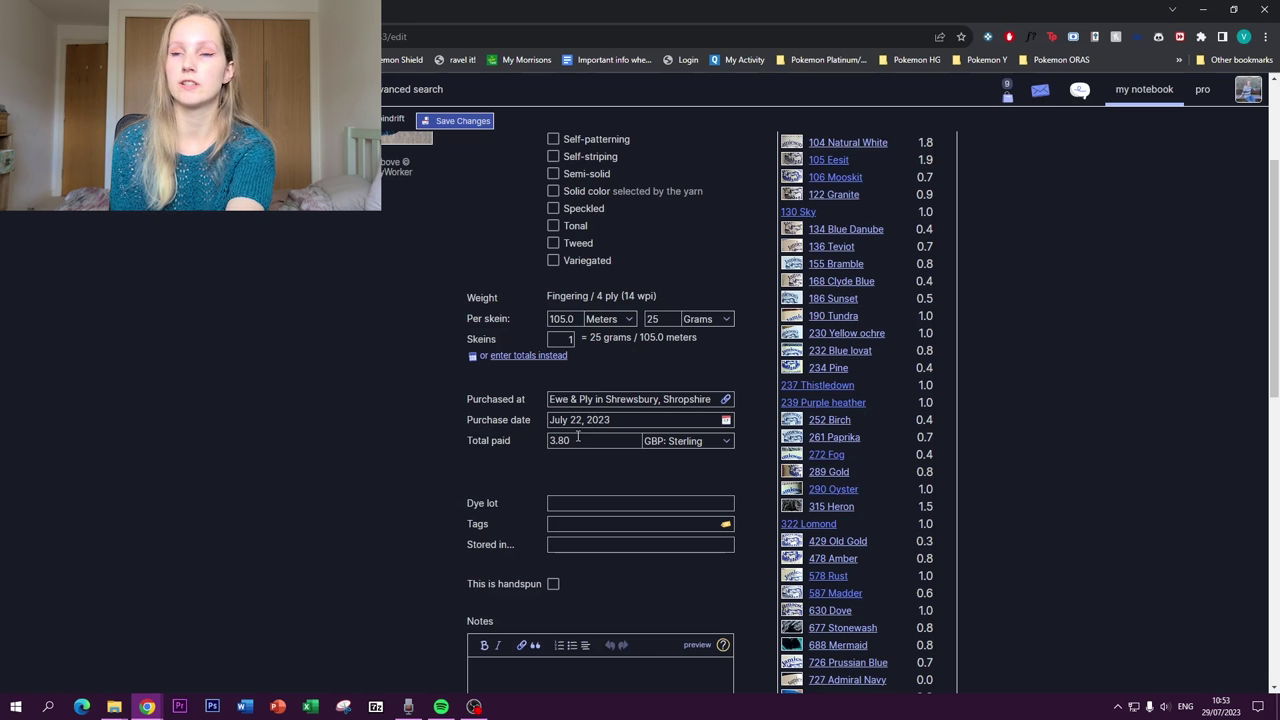
pyautogui.scroll(-1, 578, 438)
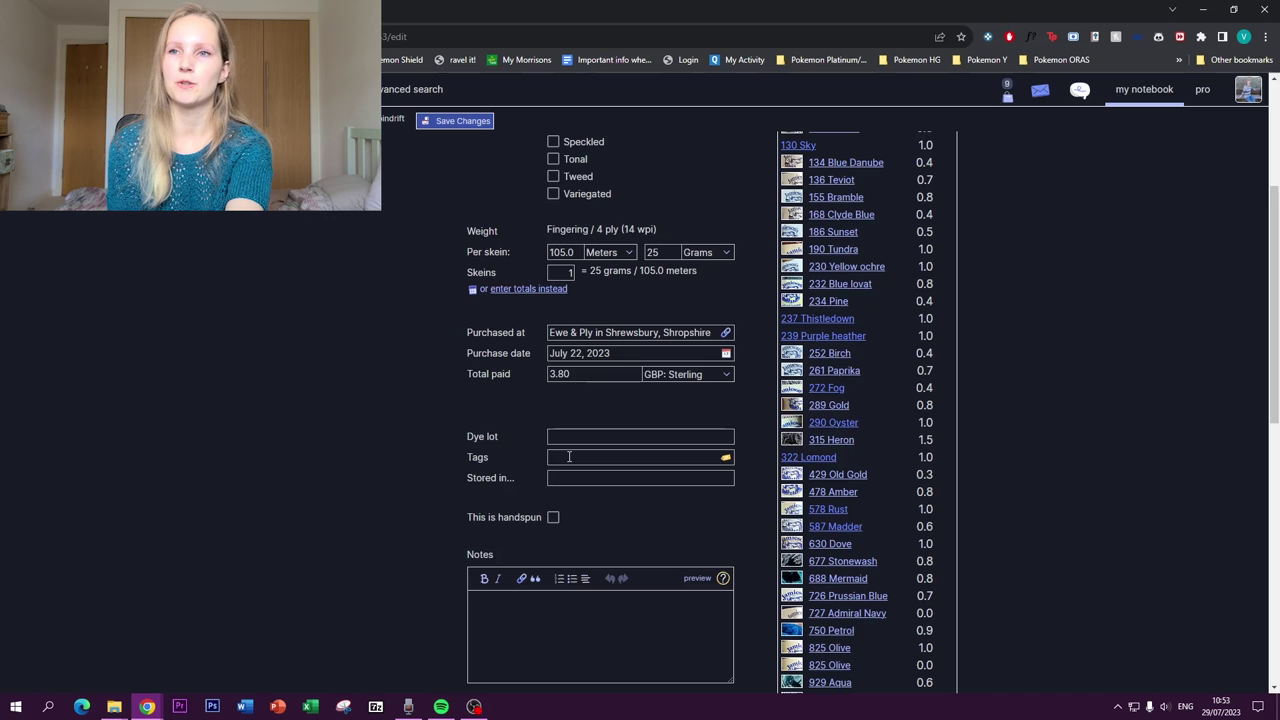
pyautogui.scroll(-1, 569, 456)
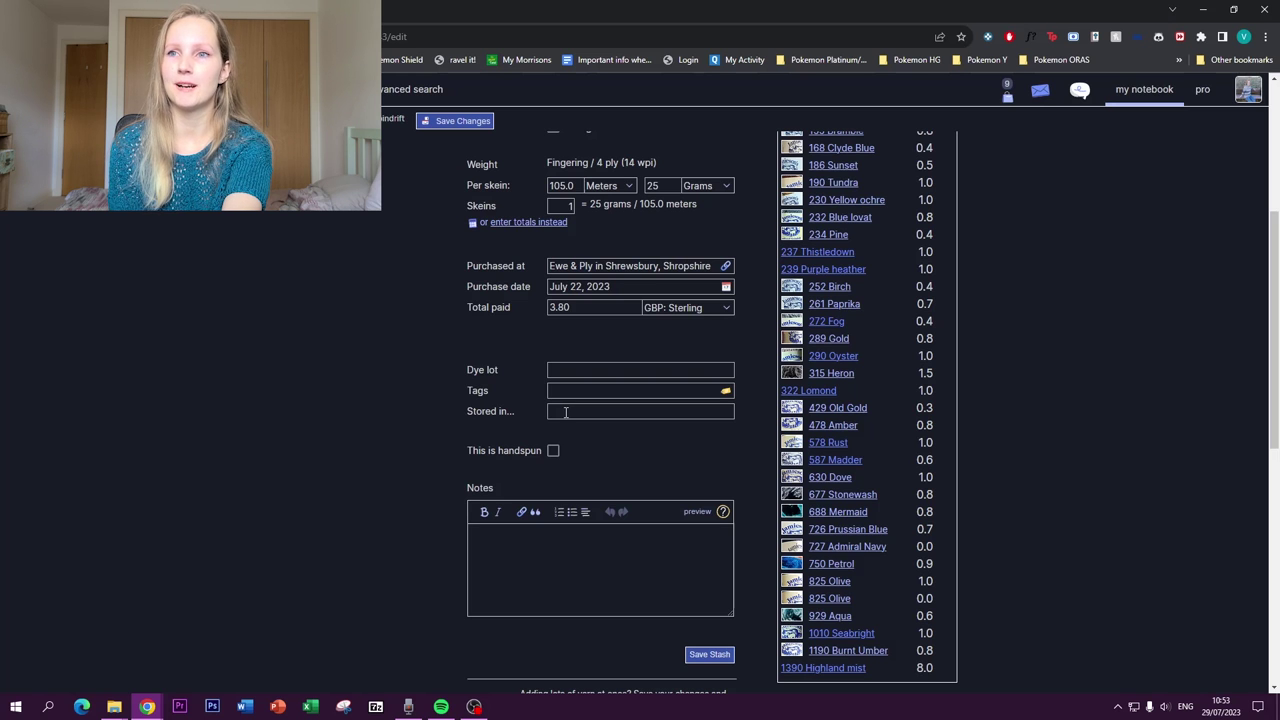
pyautogui.scroll(-1, 553, 390)
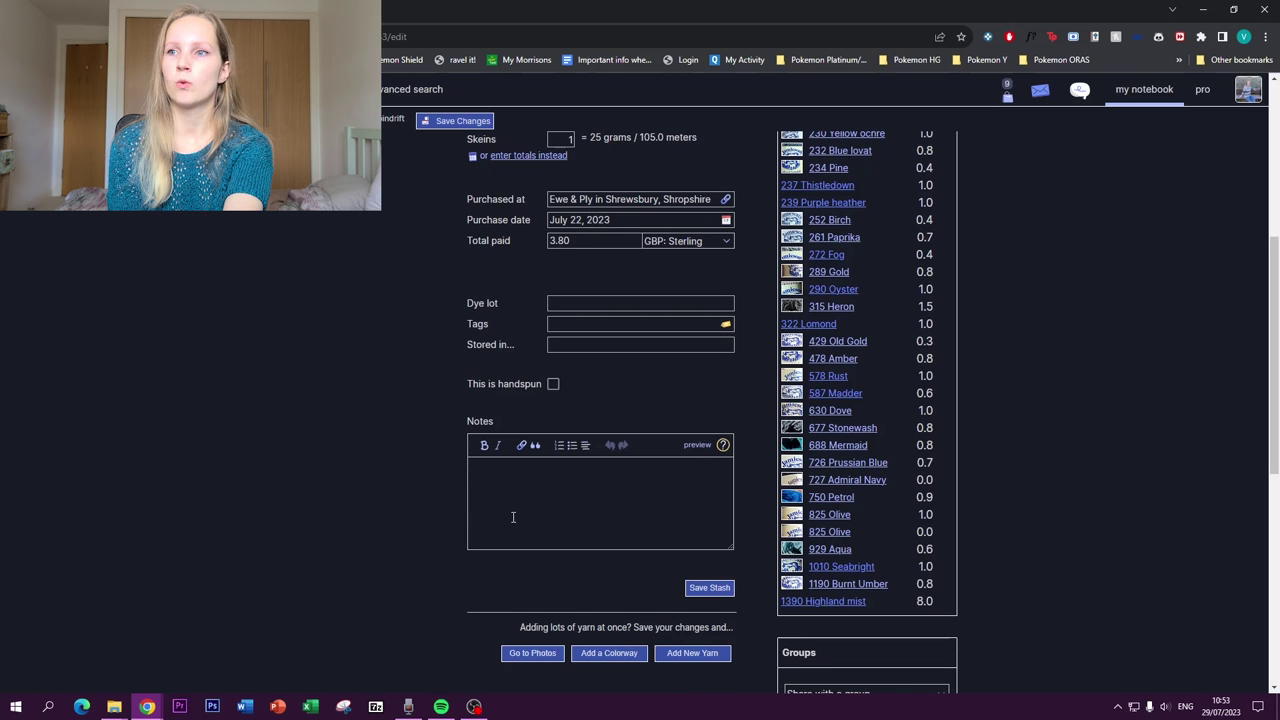
pyautogui.scroll(4, 513, 517)
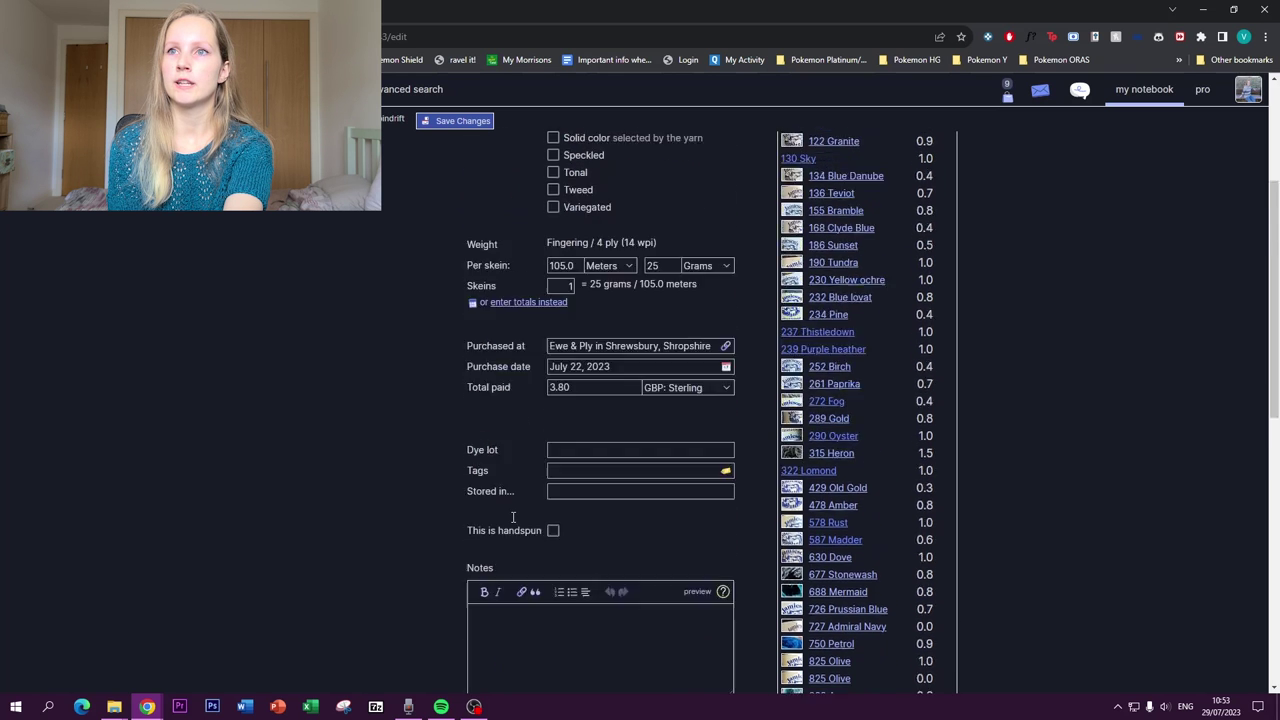
pyautogui.click(455, 121)
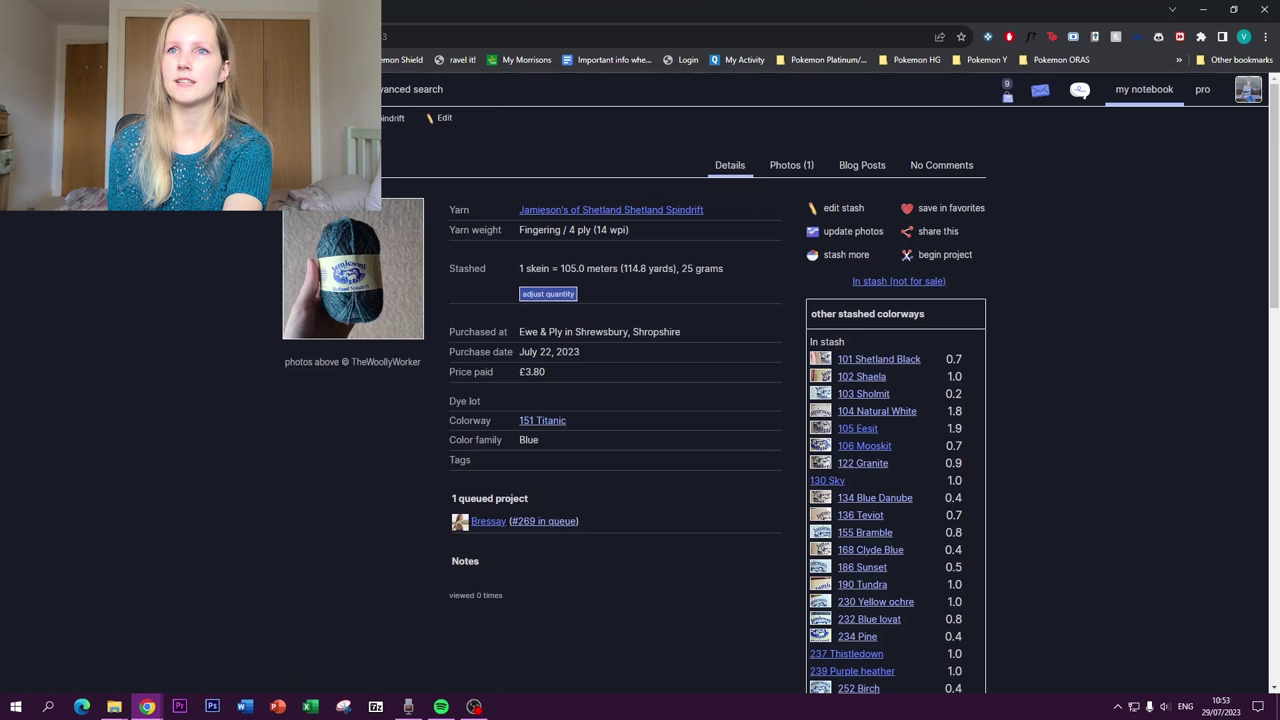
# Open the Giddy Yarns Merino Nylon Sock entry and list all handdyed-tagged stash yarns
pyautogui.click(330, 118)
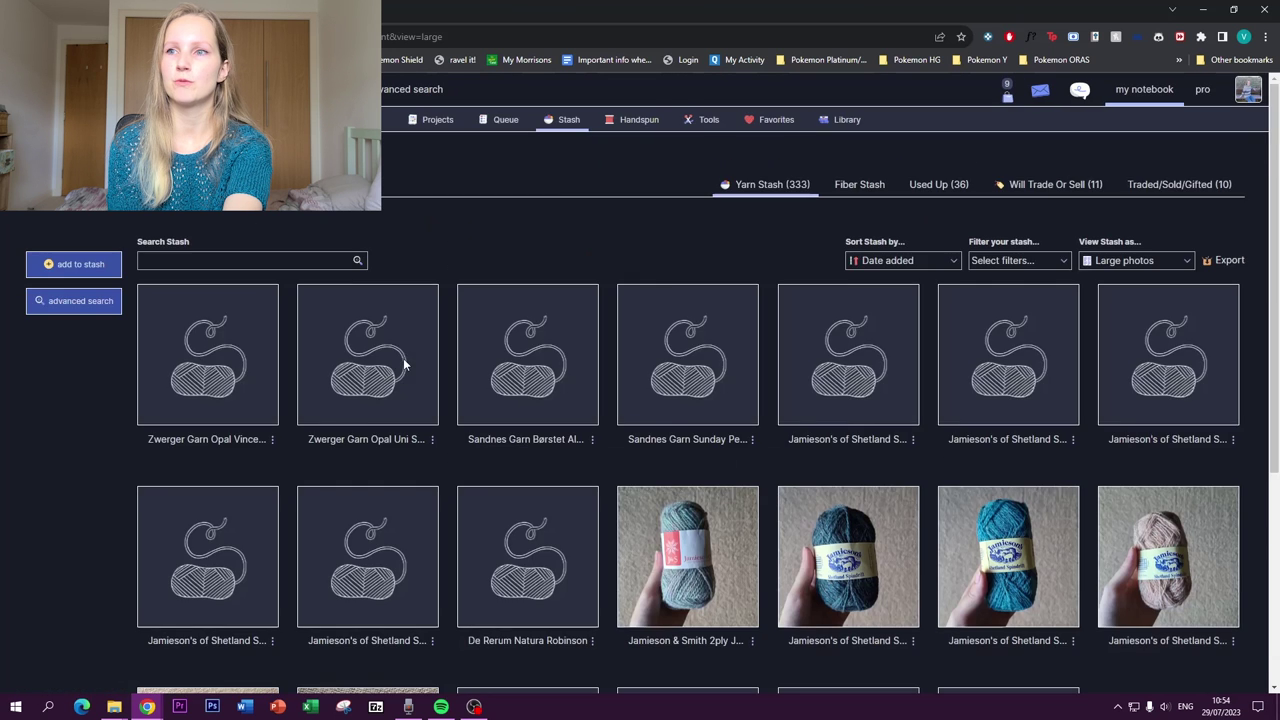
pyautogui.scroll(-3, 403, 358)
pyautogui.scroll(-2, 403, 365)
pyautogui.click(368, 404)
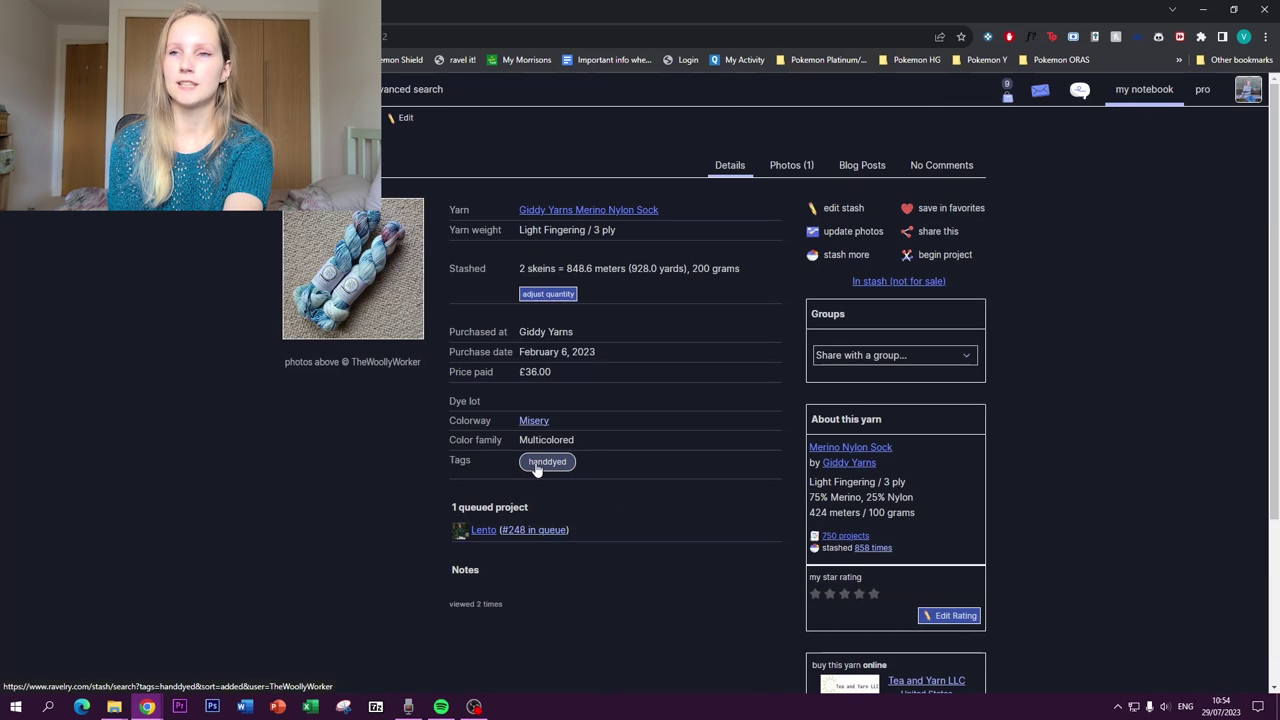
pyautogui.click(546, 462)
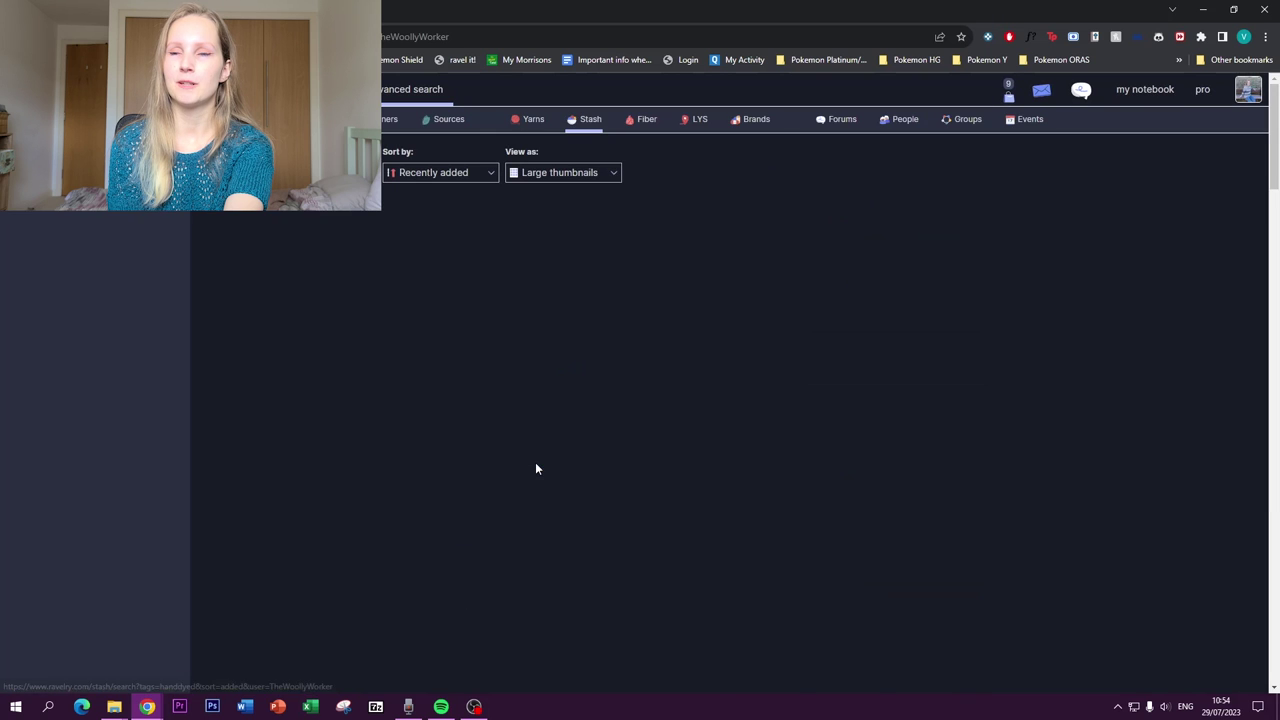
pyautogui.scroll(-1, 492, 427)
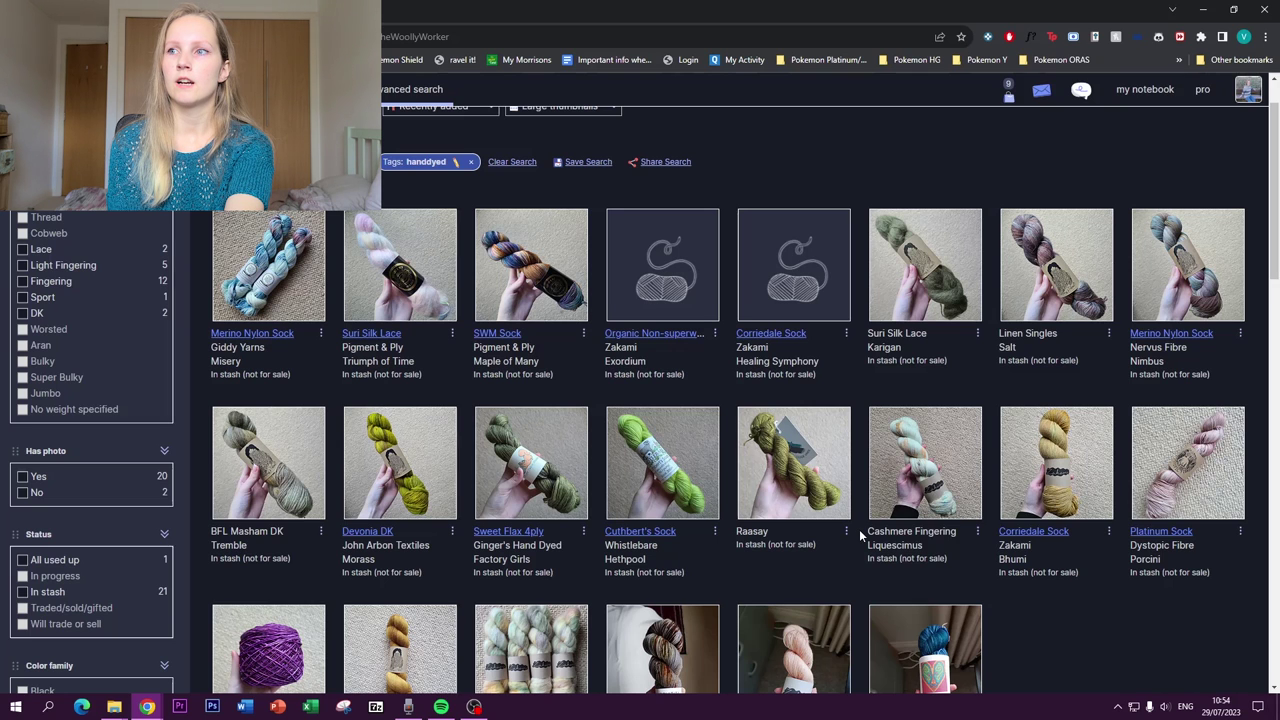
# From the Zakami Corriedale Sock Bhumi entry, view Tumble Tee and its #6 queue spot
pyautogui.click(1034, 465)
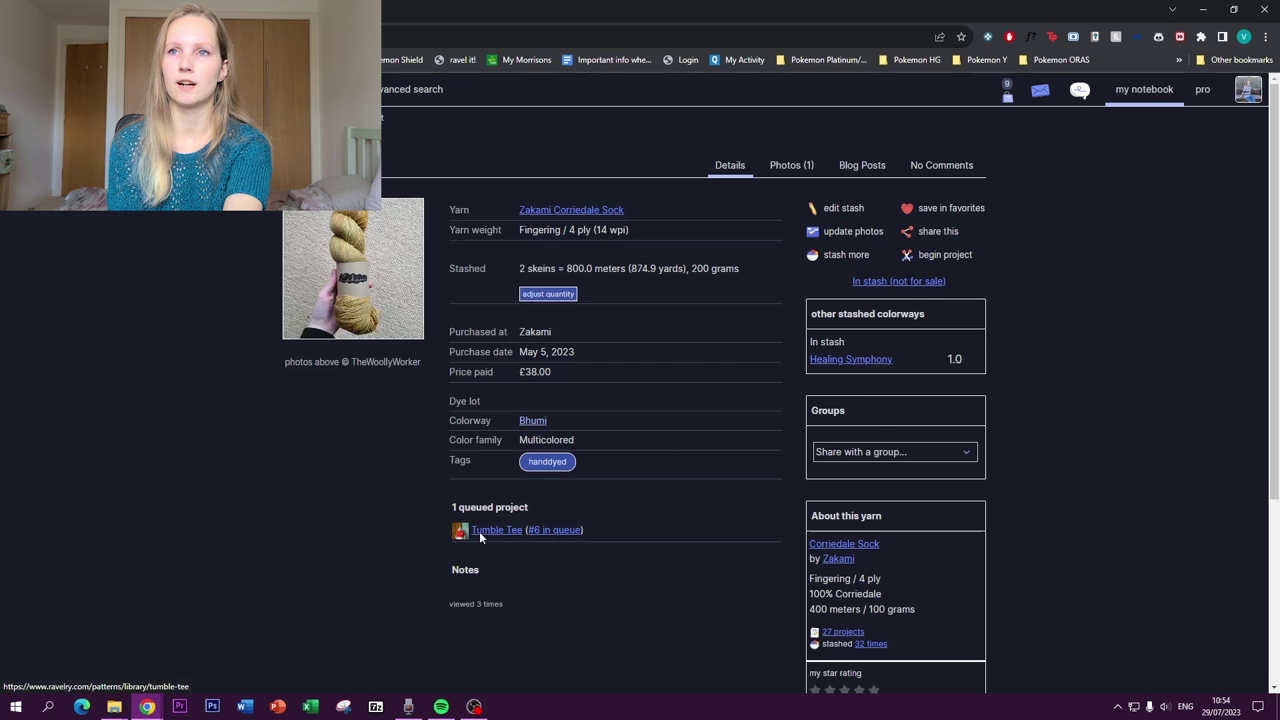
pyautogui.click(479, 531)
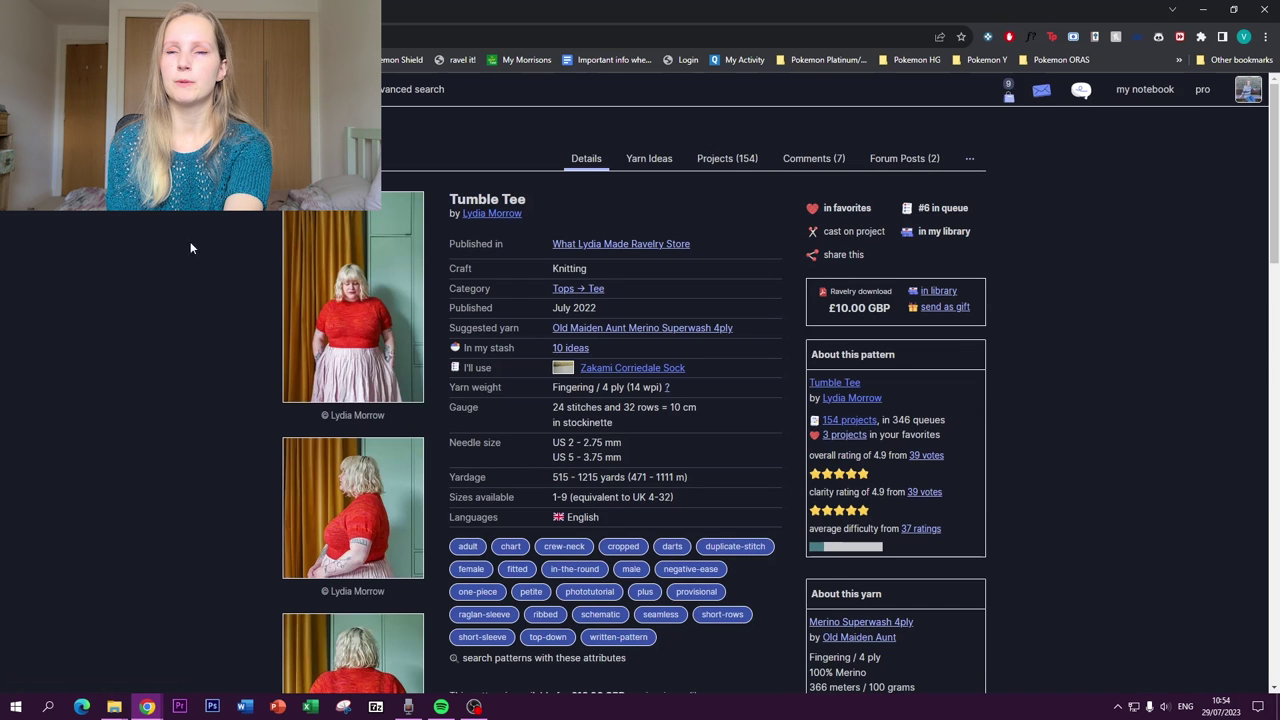
pyautogui.hotkey('alt', 'Left')
pyautogui.click(542, 531)
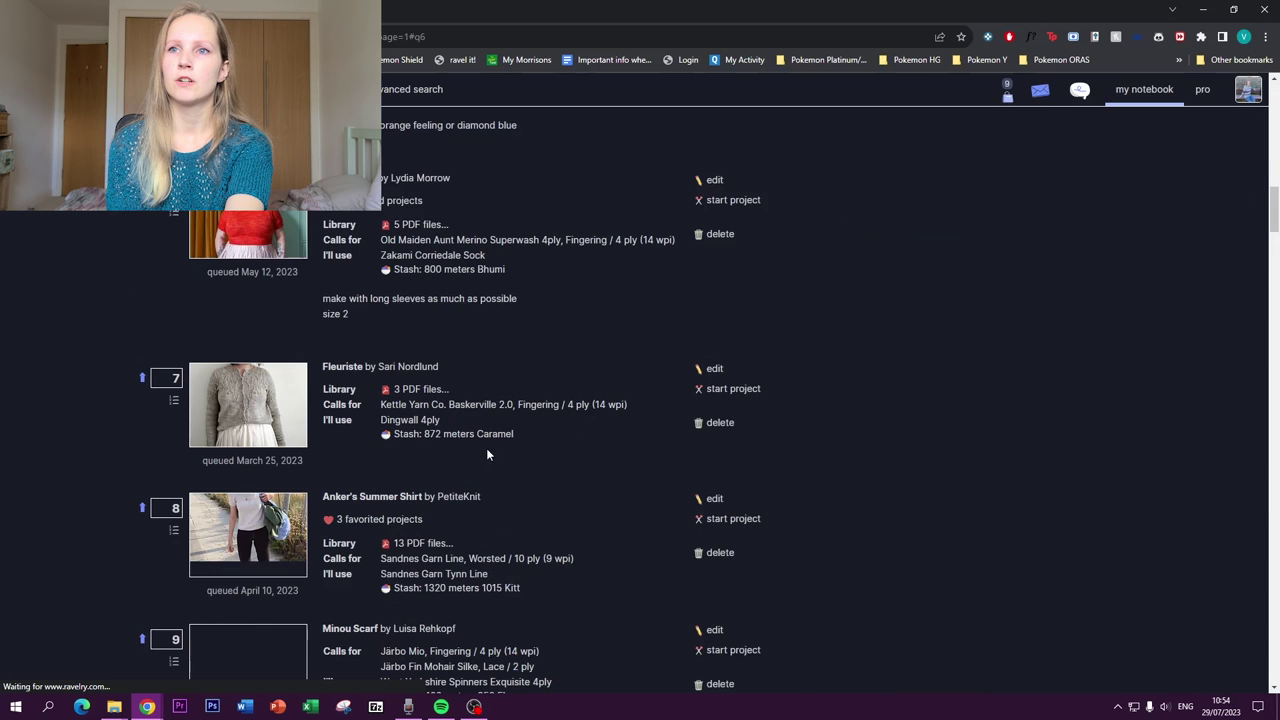
pyautogui.scroll(1, 290, 240)
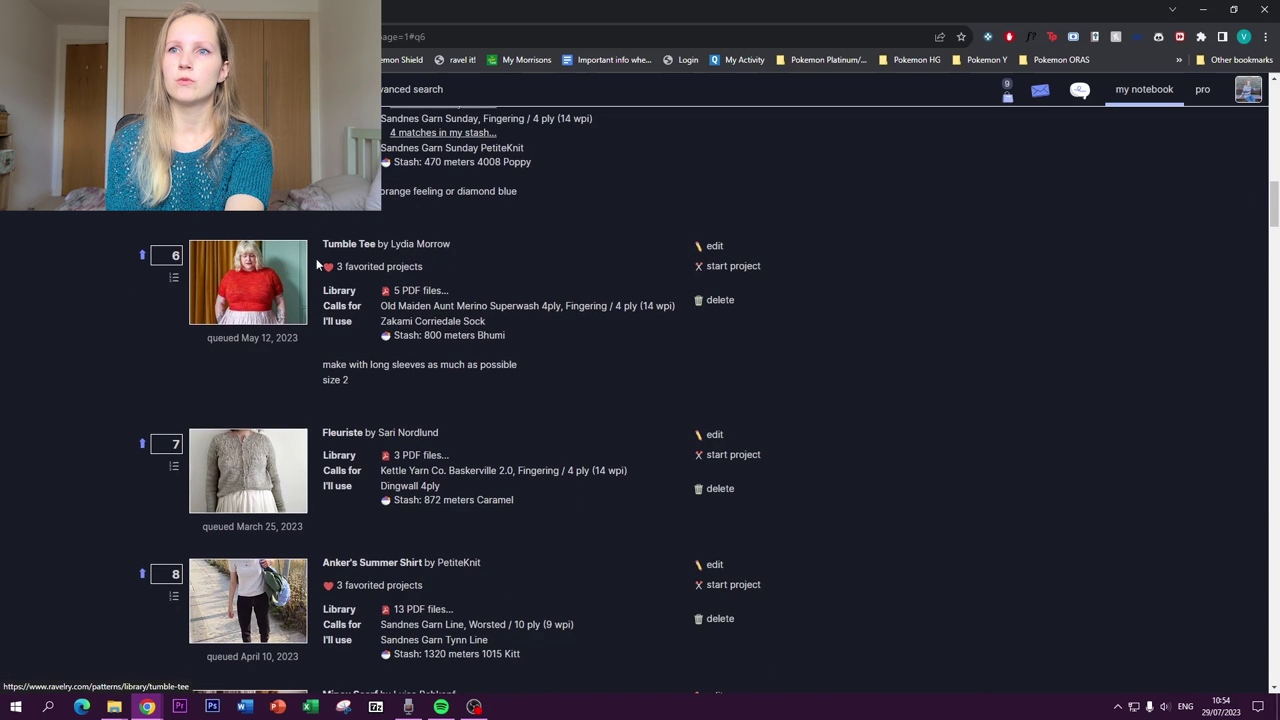
# Edit queued Tumble Tee, start adding a stash yarn, and rerun the 'isager' search
pyautogui.click(708, 245)
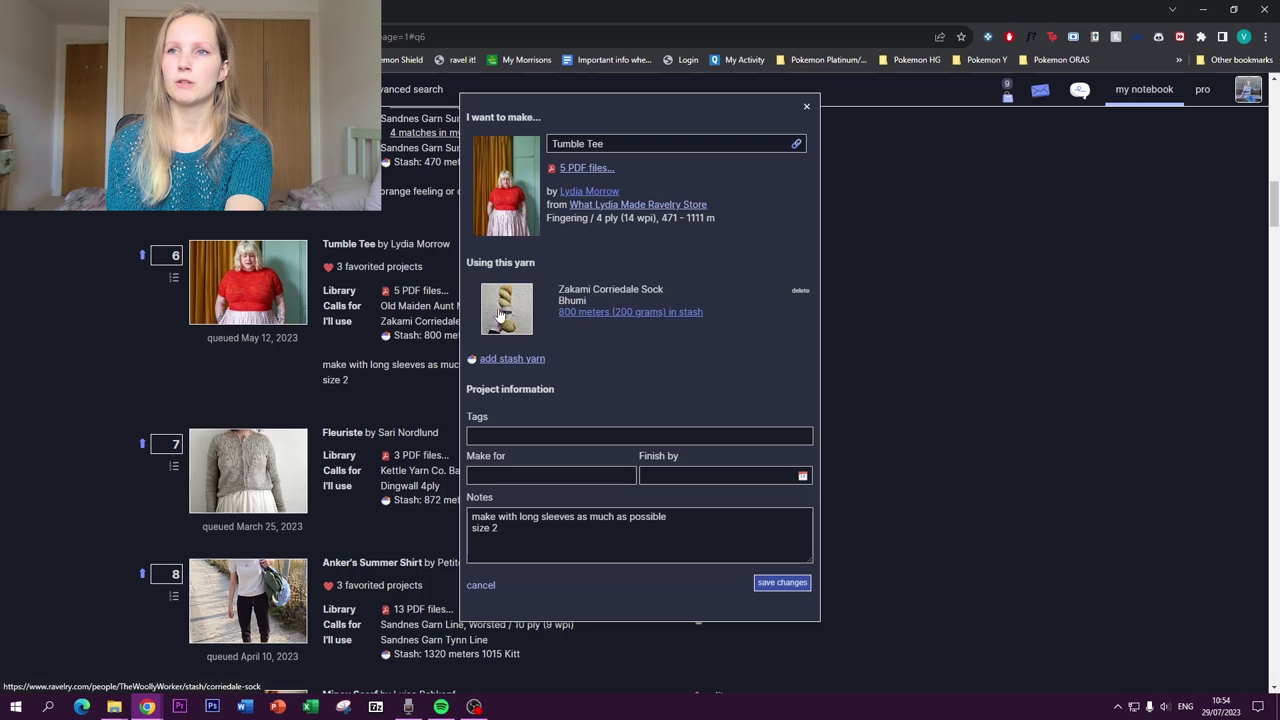
pyautogui.click(505, 358)
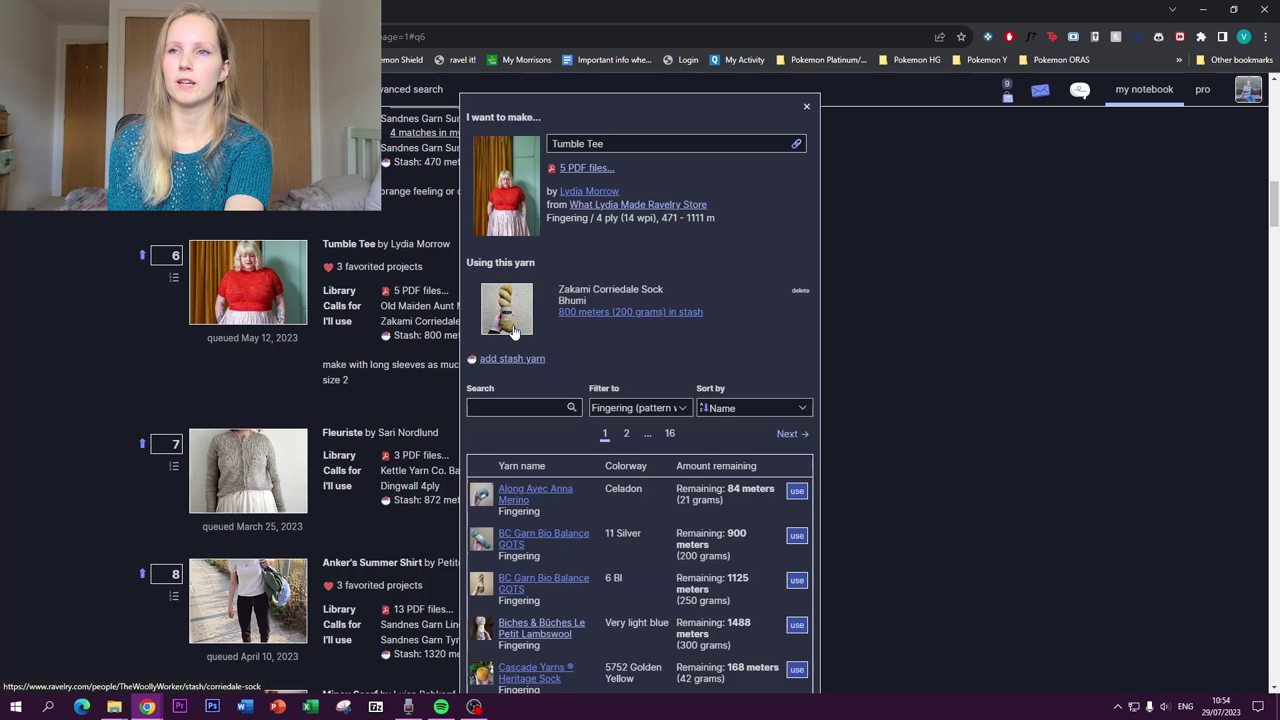
pyautogui.click(504, 405)
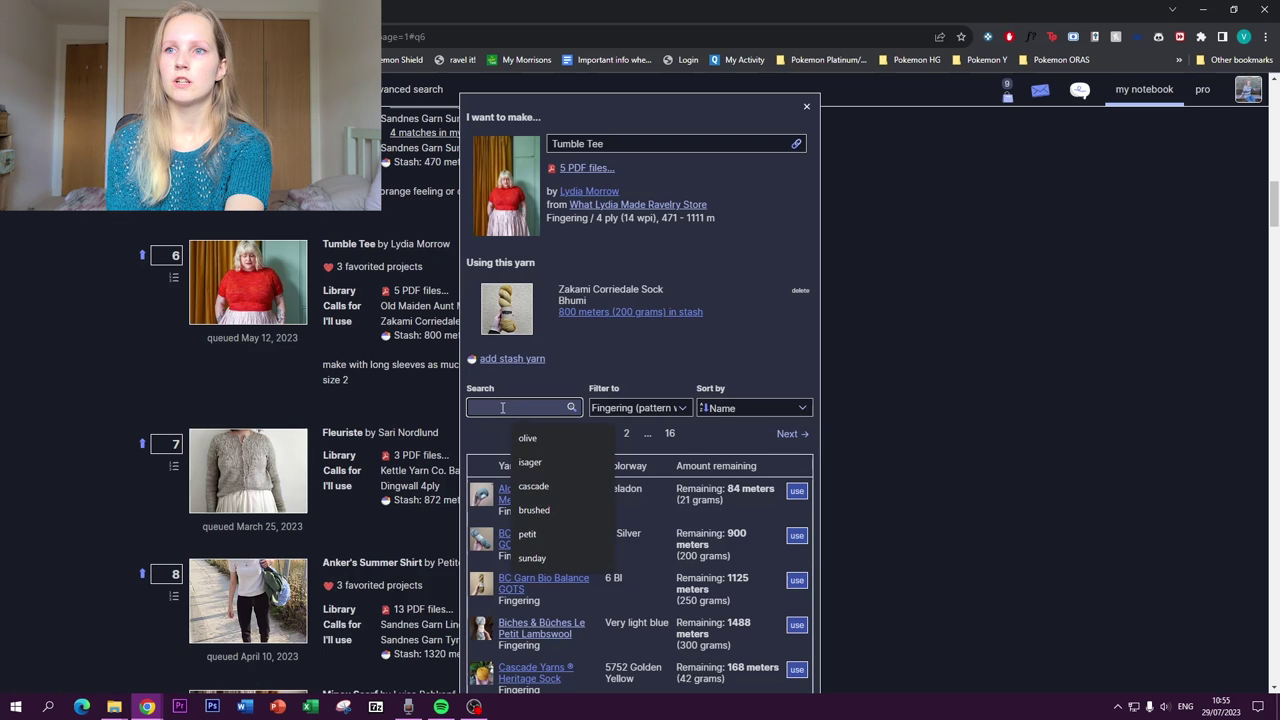
pyautogui.click(530, 462)
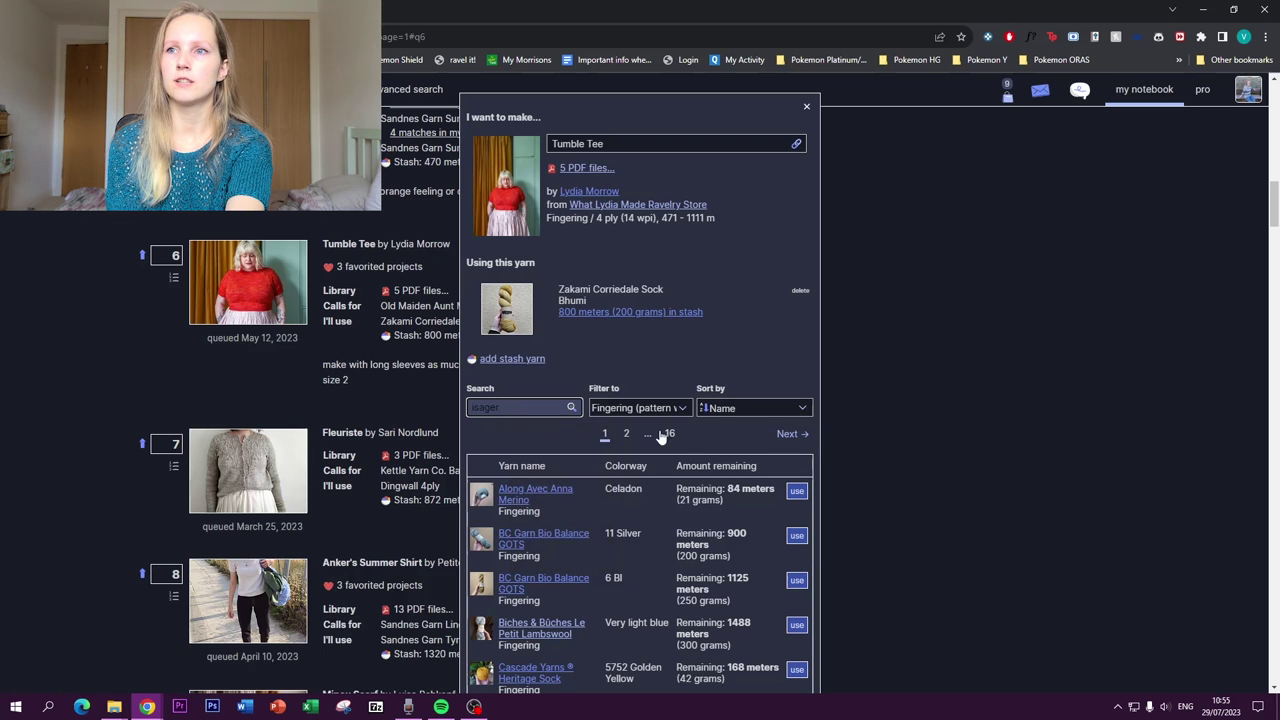
pyautogui.scroll(-1, 600, 410)
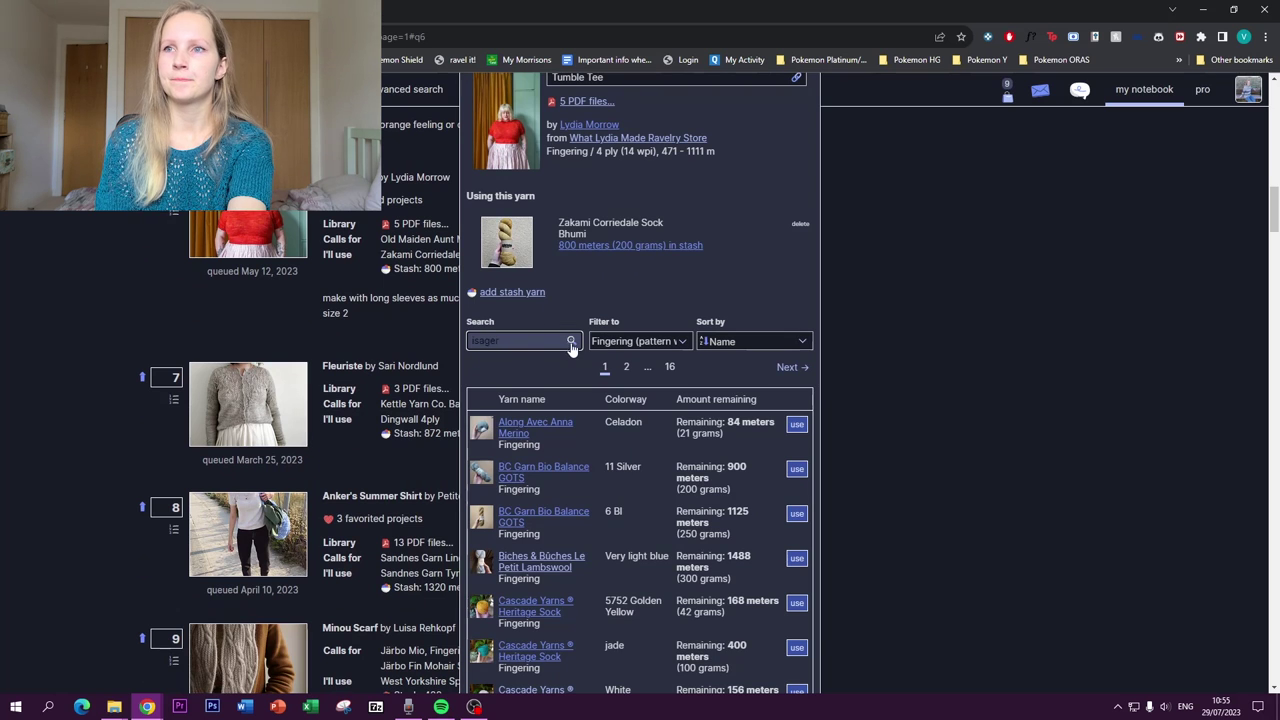
pyautogui.click(571, 343)
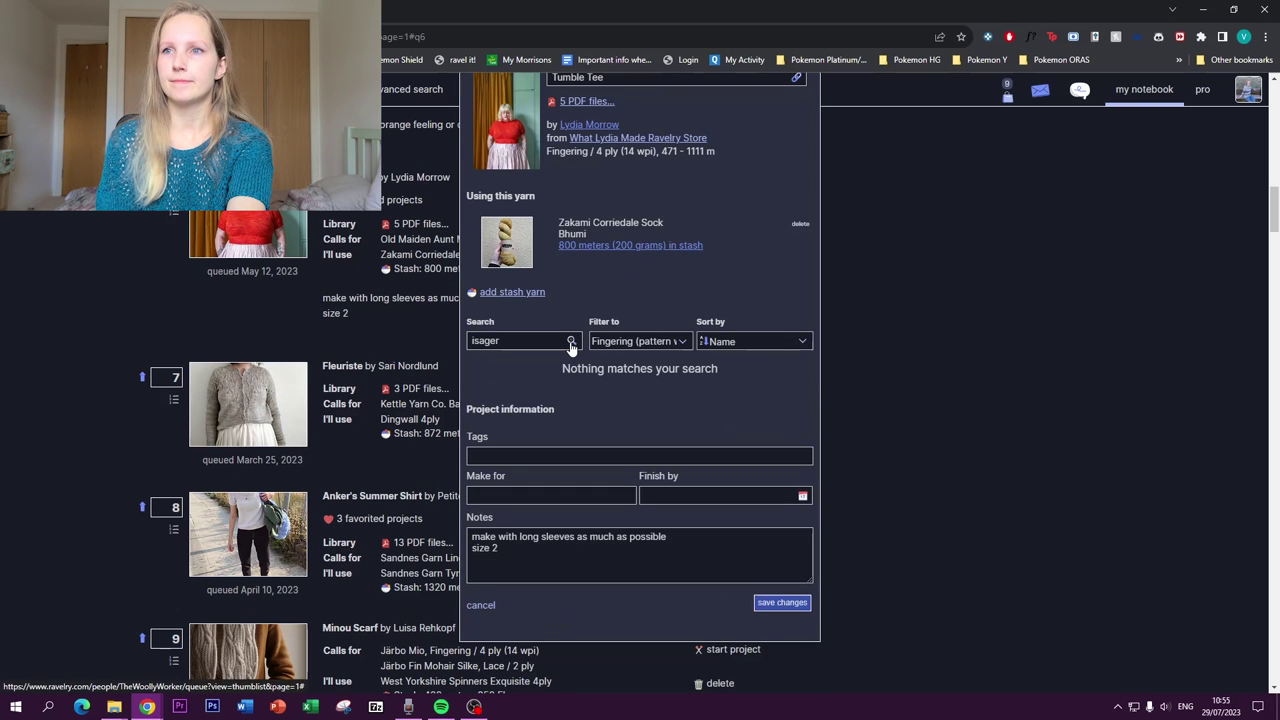
# Search the stash for 'olive', add the Dusty olive merino, and save Tumble Tee
pyautogui.doubleClick(513, 340)
pyautogui.write('olive')
pyautogui.press('Return')
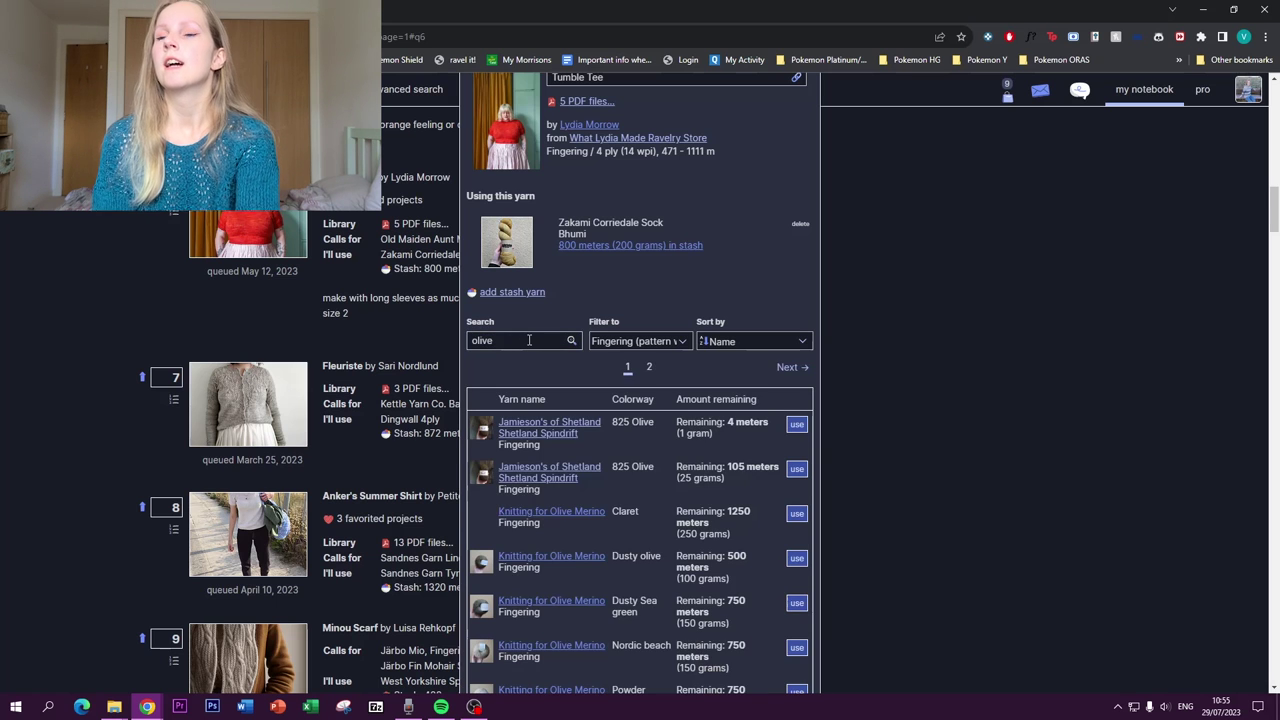
pyautogui.scroll(-1, 525, 342)
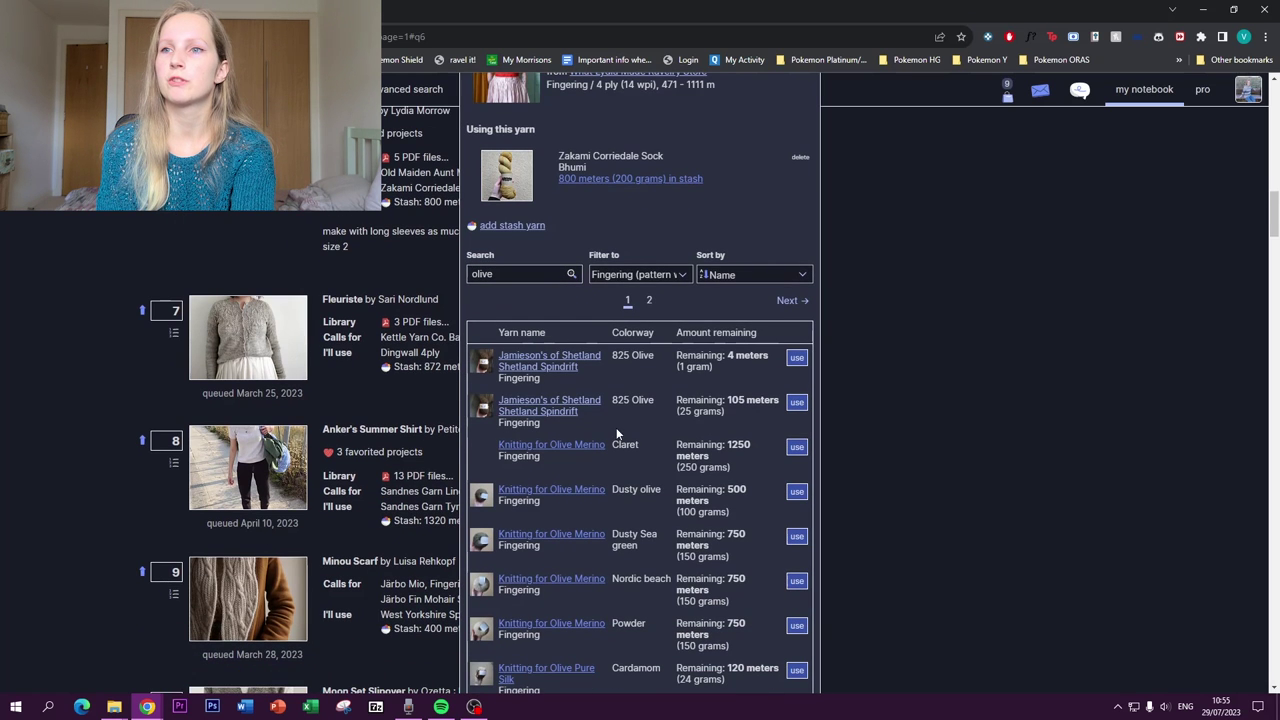
pyautogui.click(796, 491)
pyautogui.scroll(1, 692, 431)
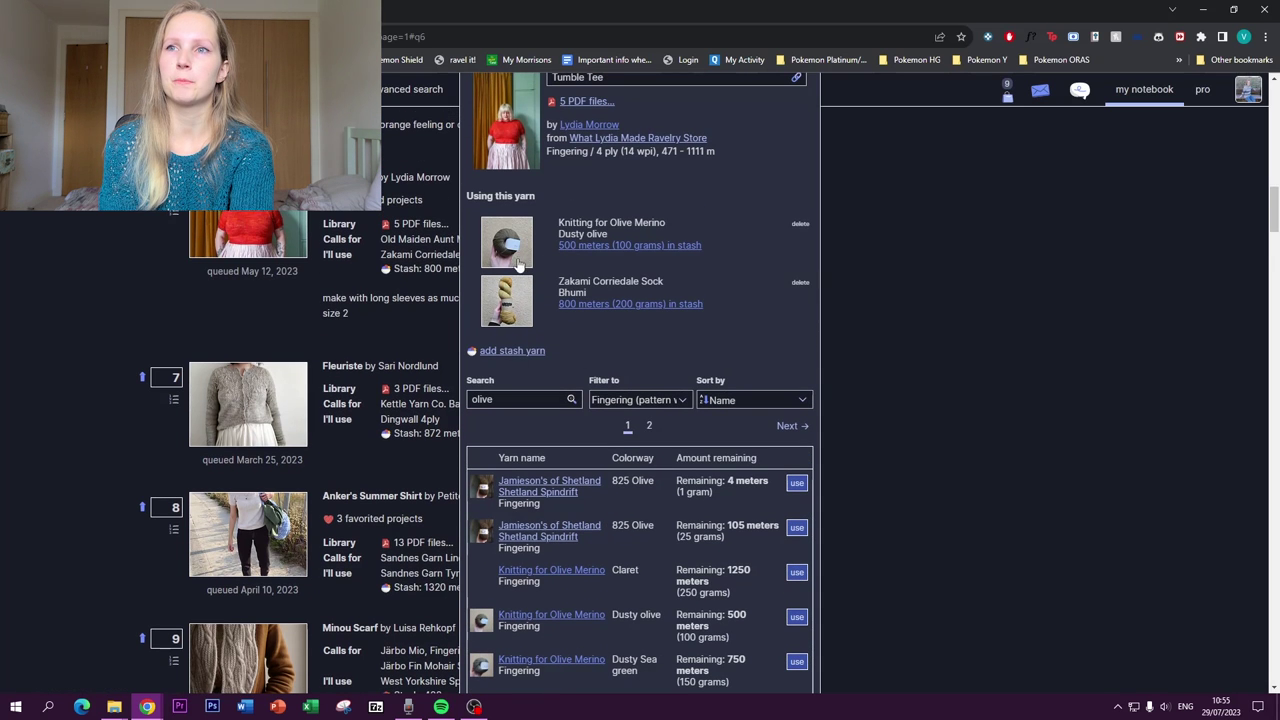
pyautogui.scroll(-8, 748, 587)
pyautogui.click(760, 633)
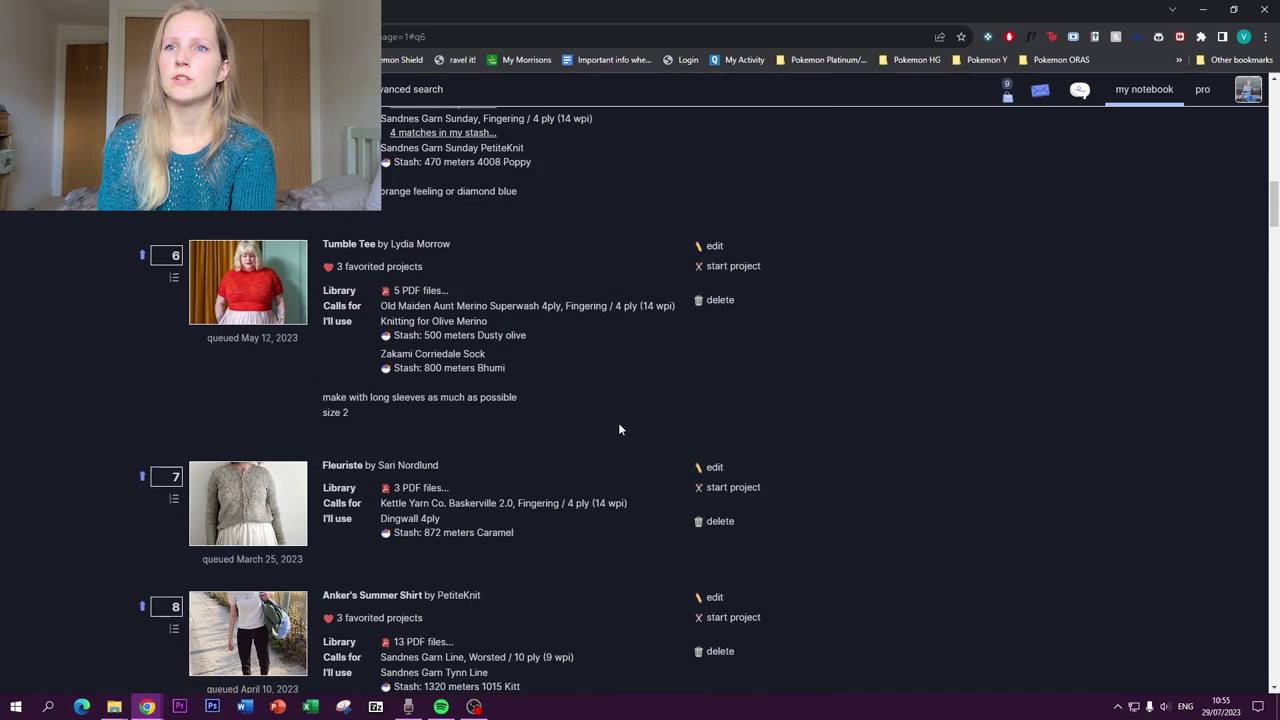
pyautogui.scroll(1, 440, 516)
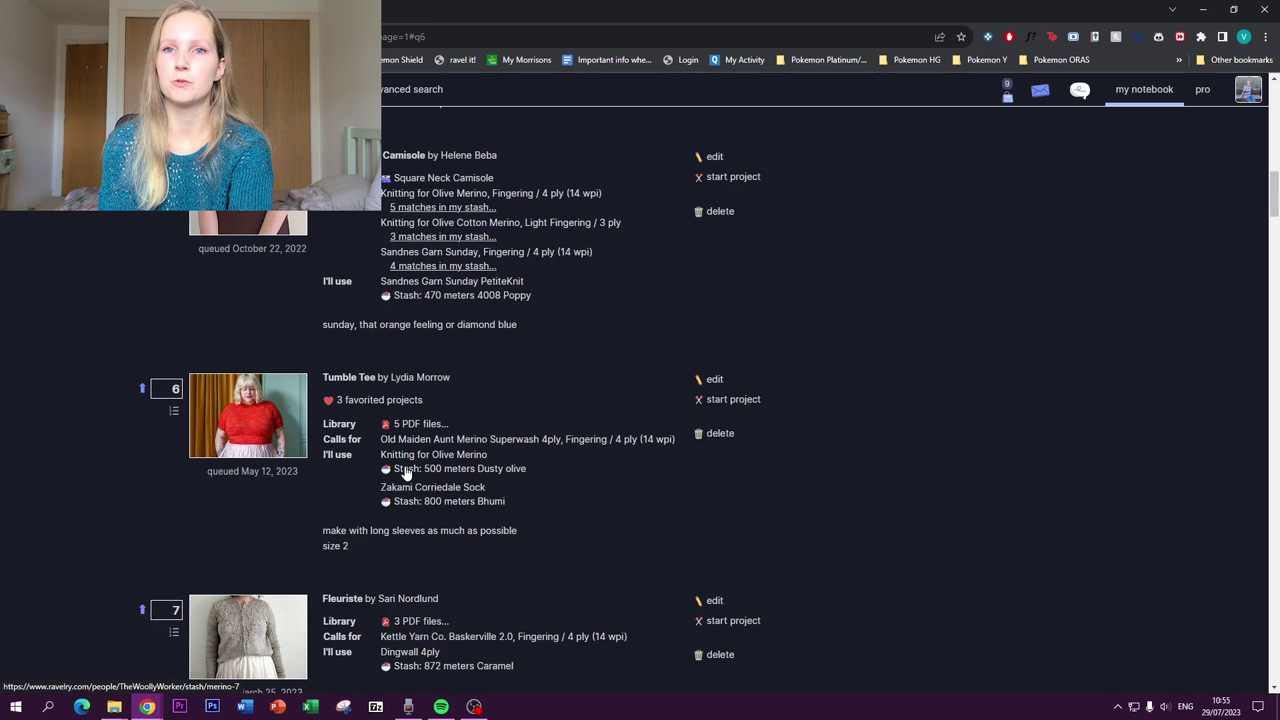
pyautogui.scroll(6, 820, 342)
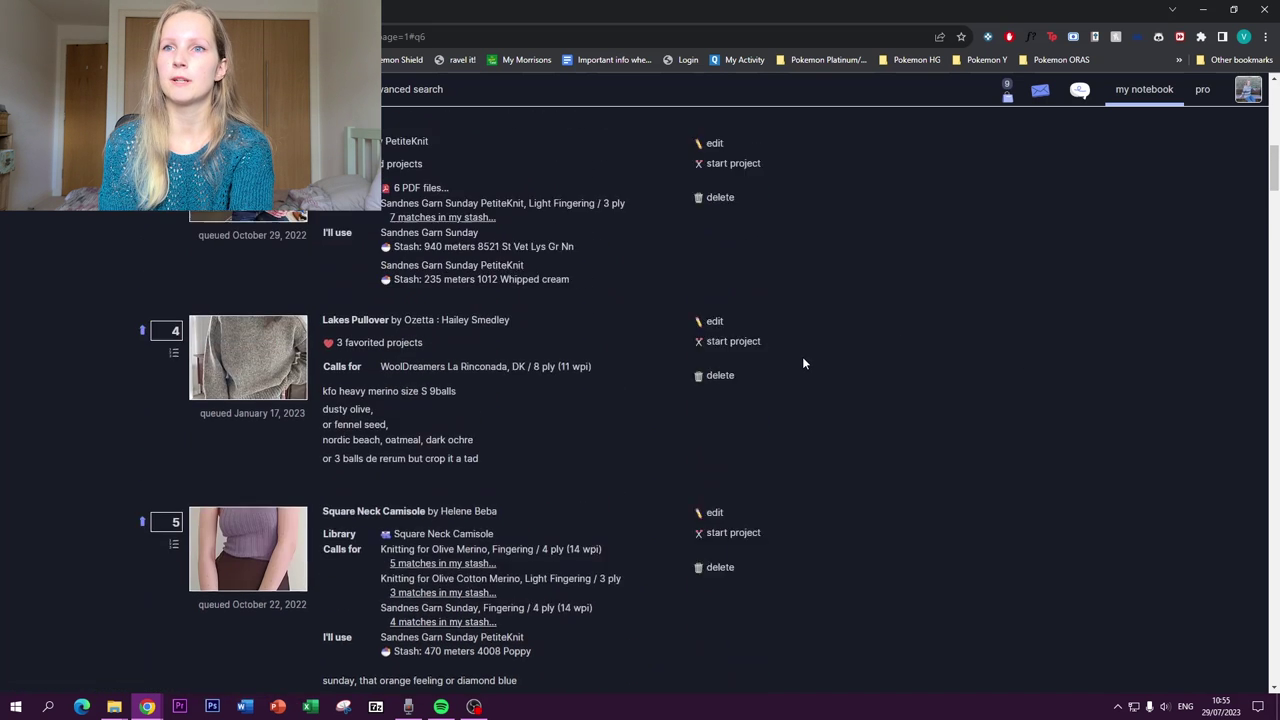
pyautogui.scroll(5, 801, 363)
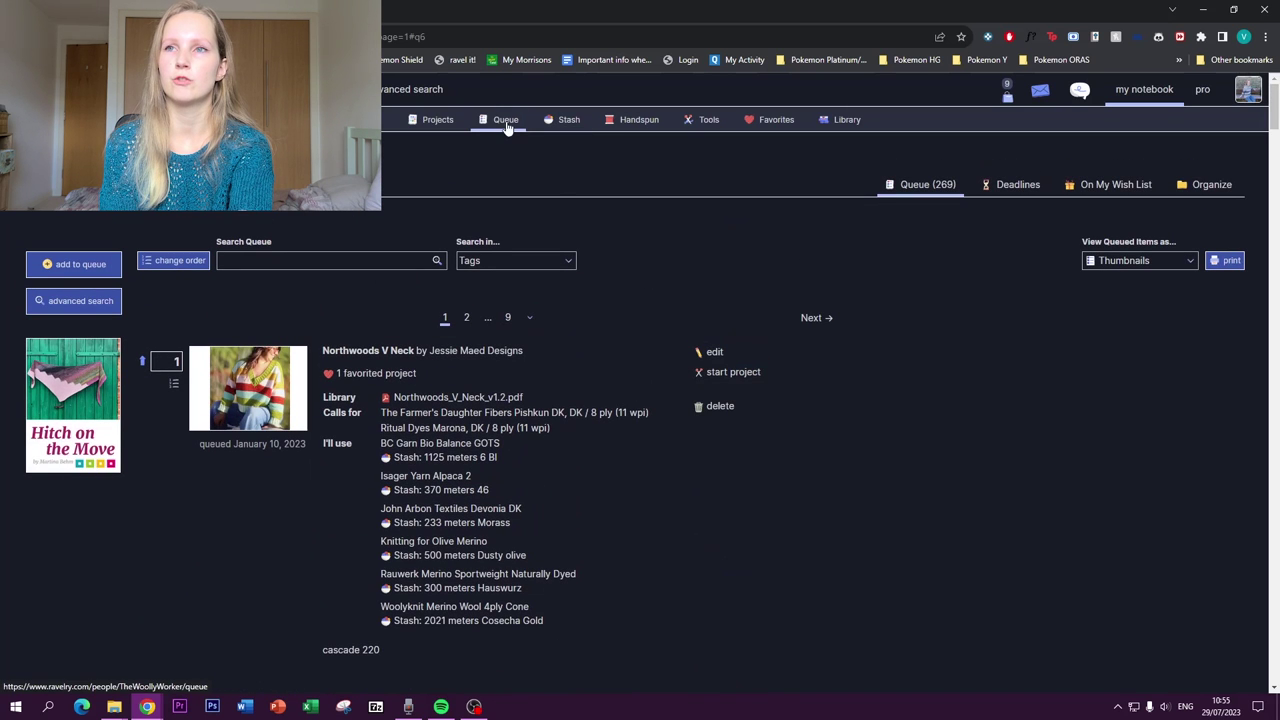
# Filter the yarn stash advanced search to DK weight
pyautogui.click(566, 121)
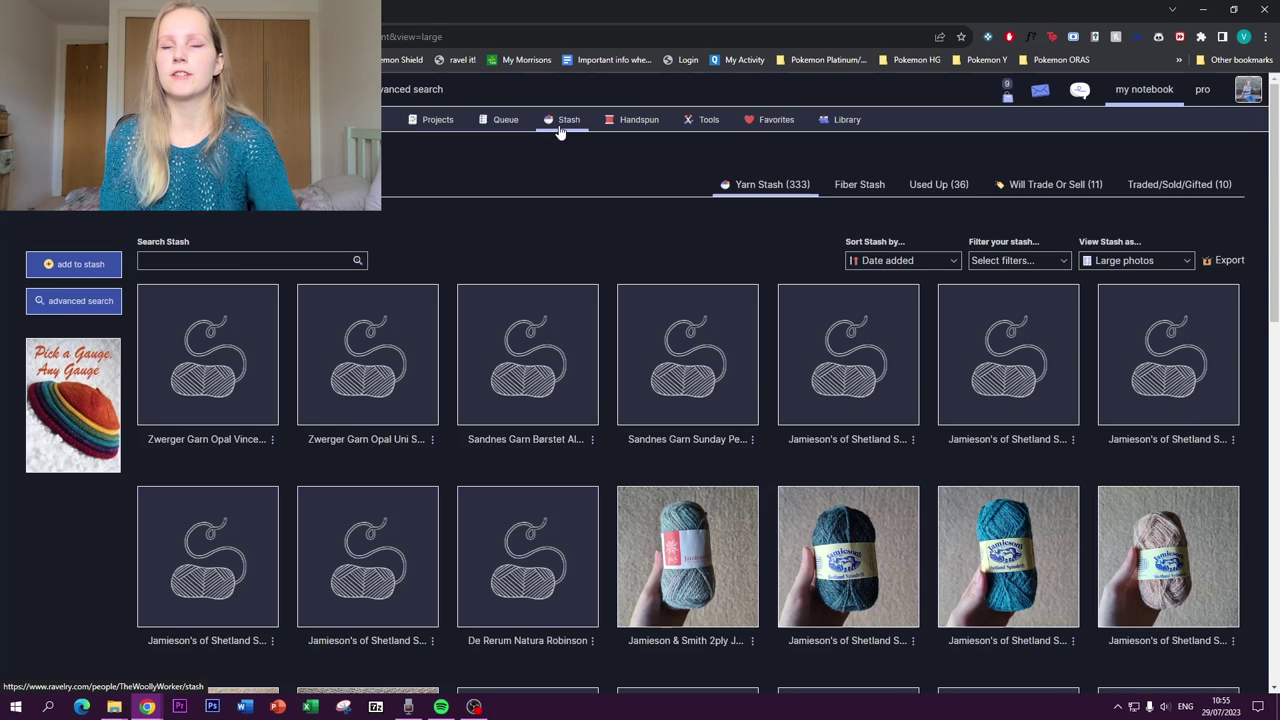
pyautogui.click(80, 302)
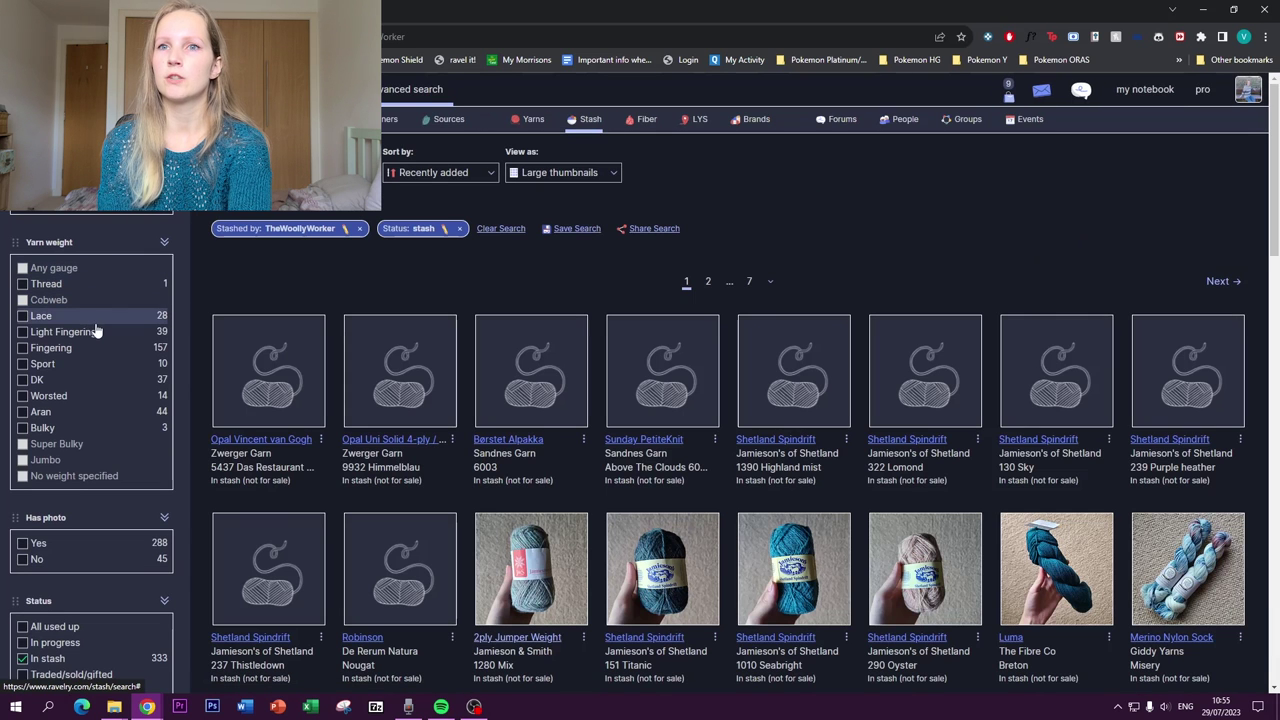
pyautogui.click(86, 385)
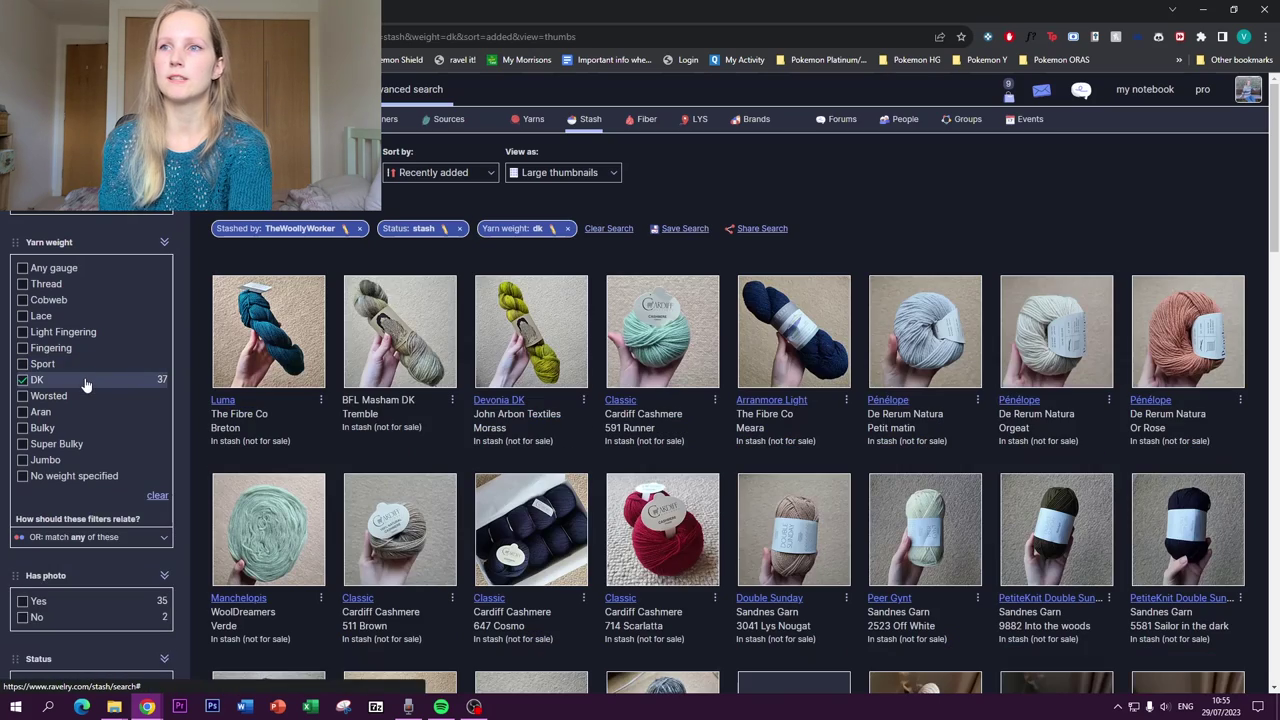
# Browse the DK-weight results, then remove the Yarn weight: dk filter
pyautogui.scroll(-2, 343, 358)
pyautogui.scroll(-2, 384, 324)
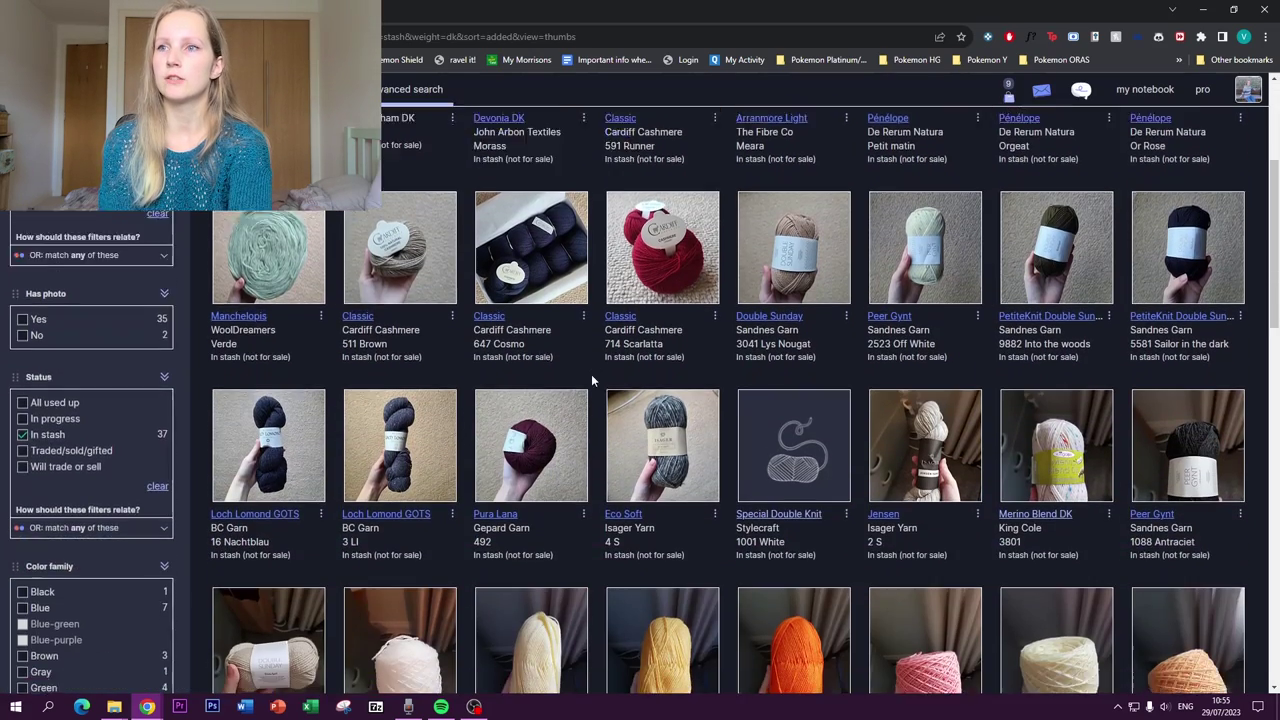
pyautogui.scroll(-2, 591, 377)
pyautogui.scroll(3, 411, 353)
pyautogui.scroll(3, 411, 353)
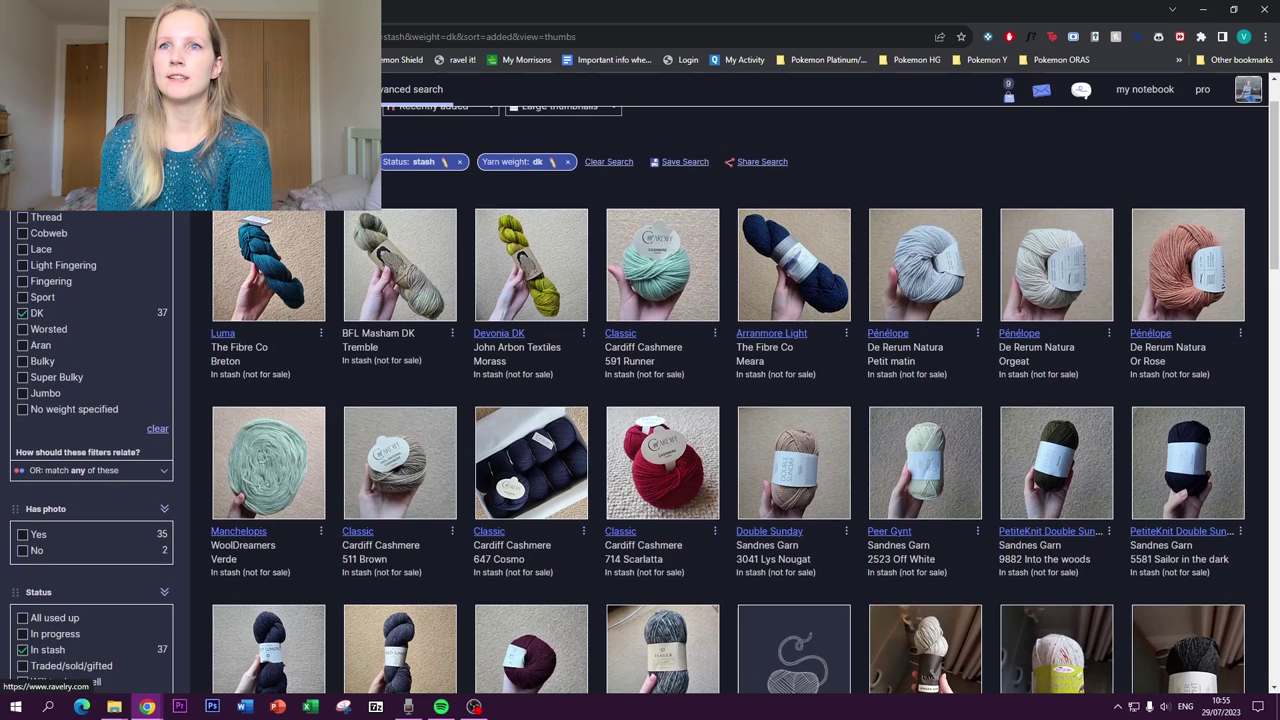
pyautogui.scroll(2, 217, 261)
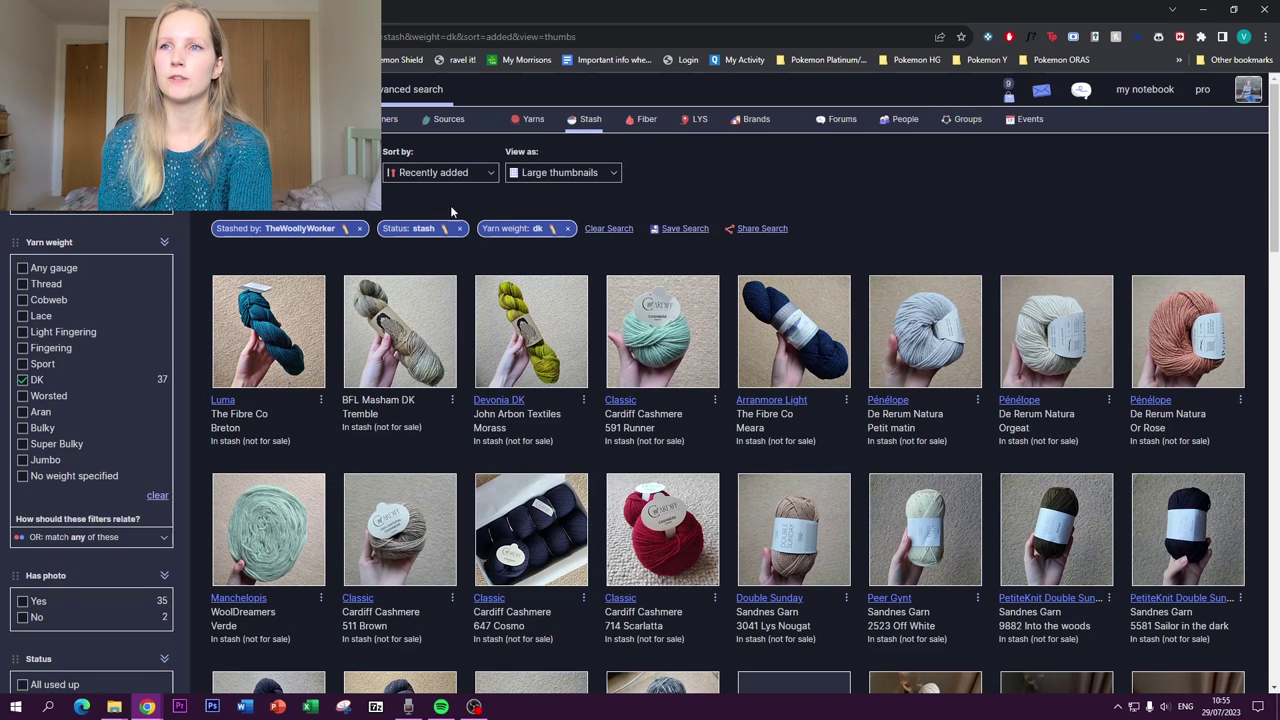
pyautogui.click(568, 229)
pyautogui.scroll(-3, 501, 245)
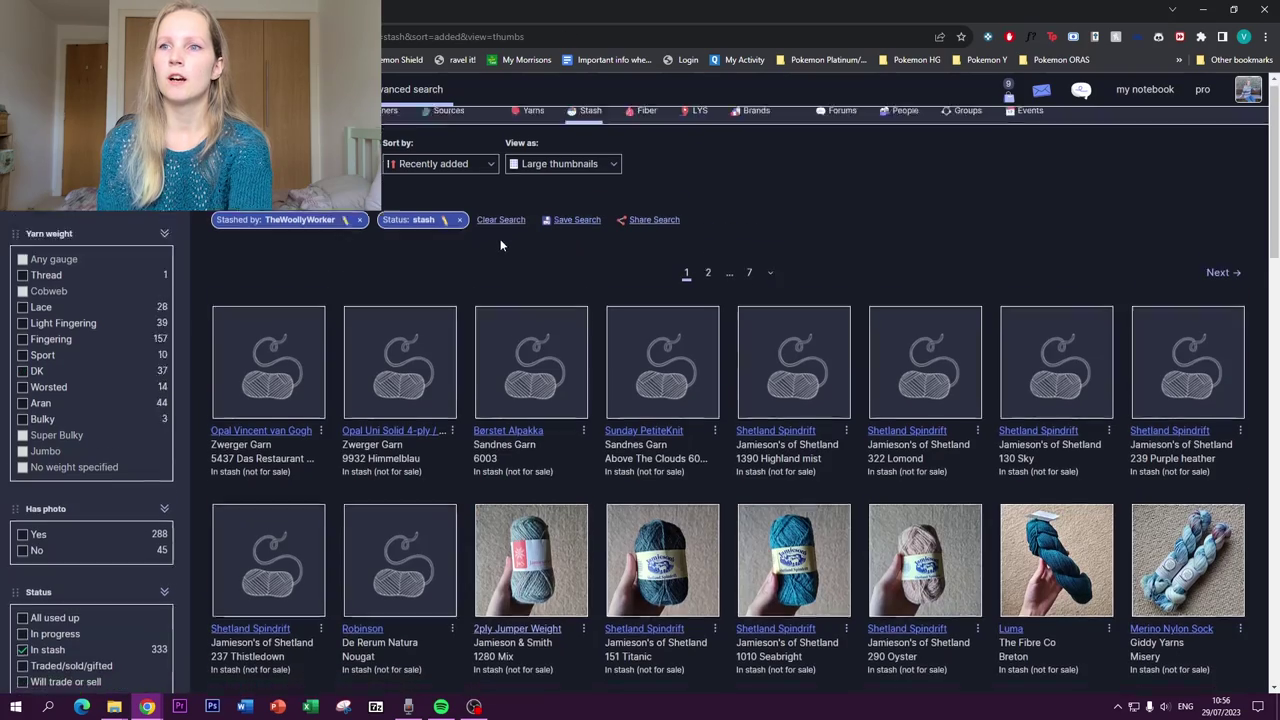
# Filter the stash to the Blue colour family and browse the results
pyautogui.scroll(-4, 501, 245)
pyautogui.scroll(-2, 500, 248)
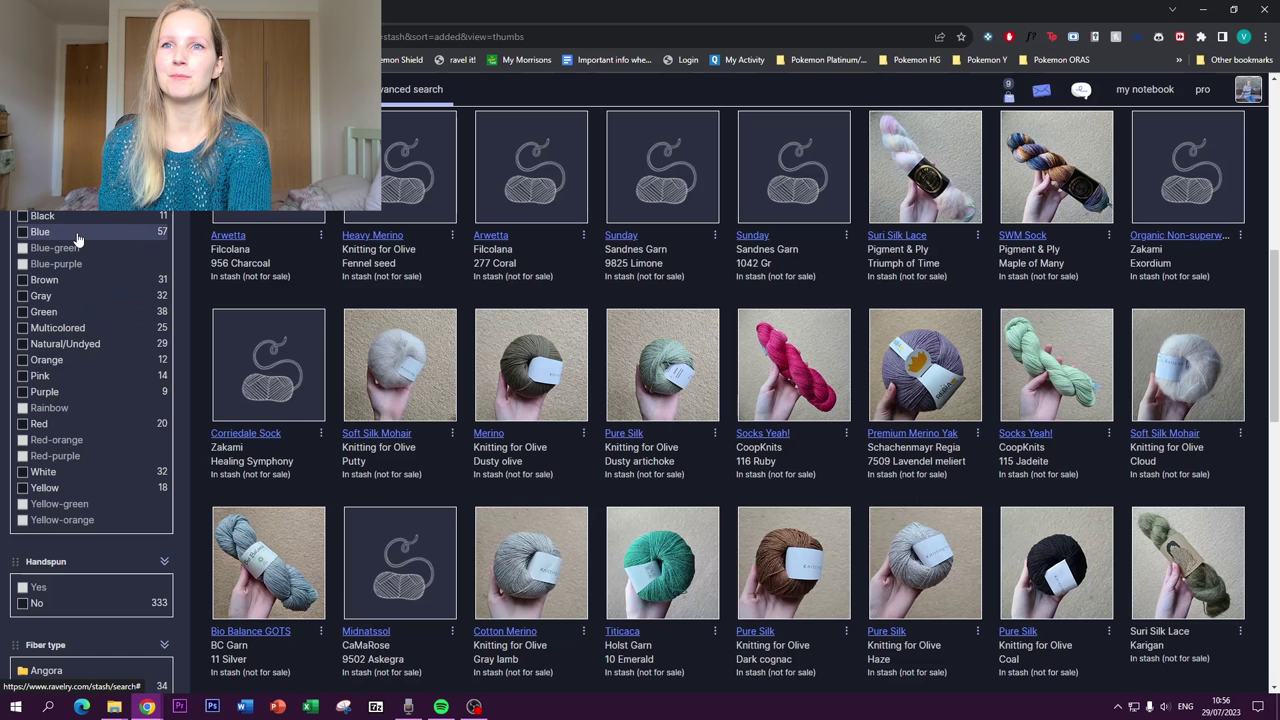
pyautogui.click(146, 238)
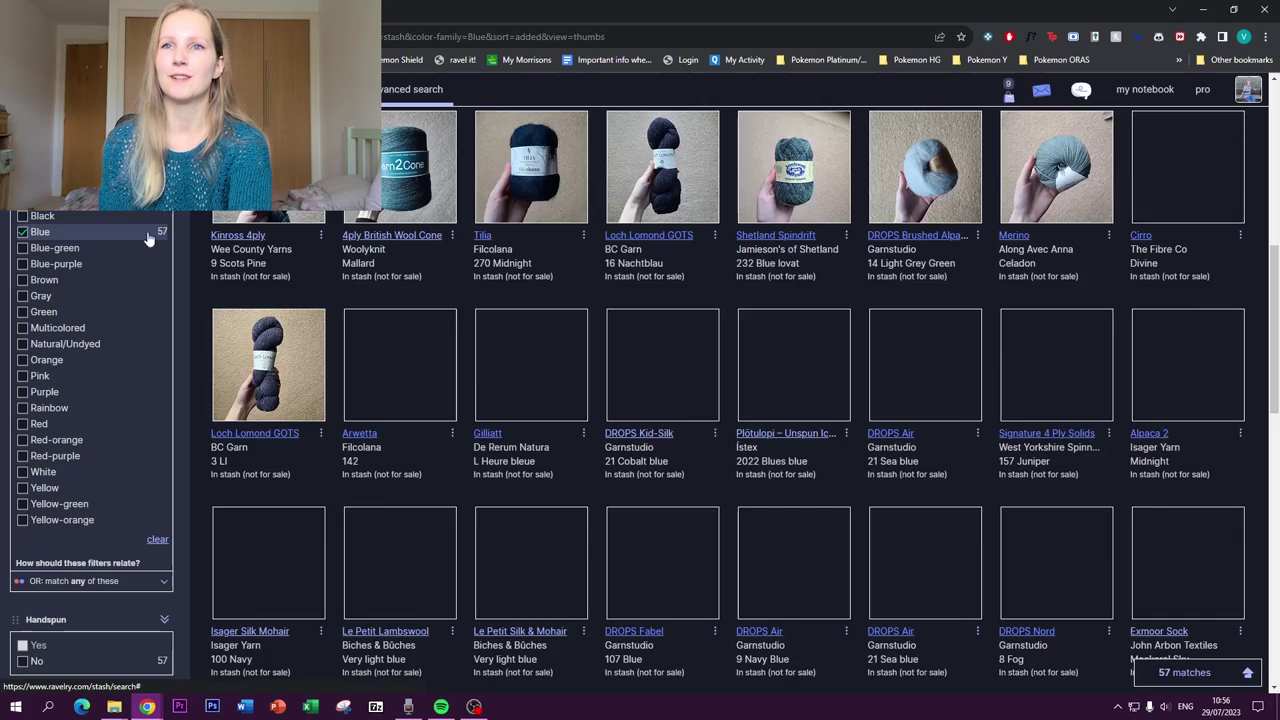
pyautogui.scroll(3, 610, 398)
pyautogui.scroll(1, 610, 398)
pyautogui.scroll(-1, 600, 390)
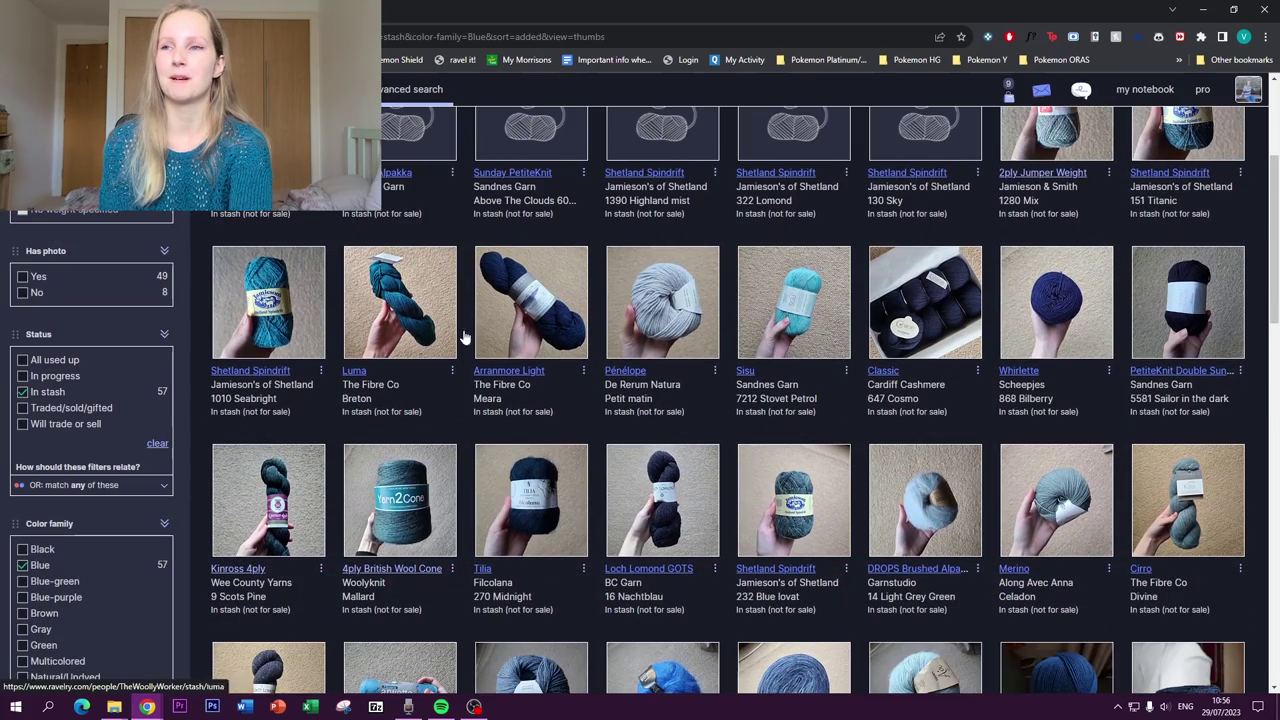
pyautogui.scroll(-1, 720, 484)
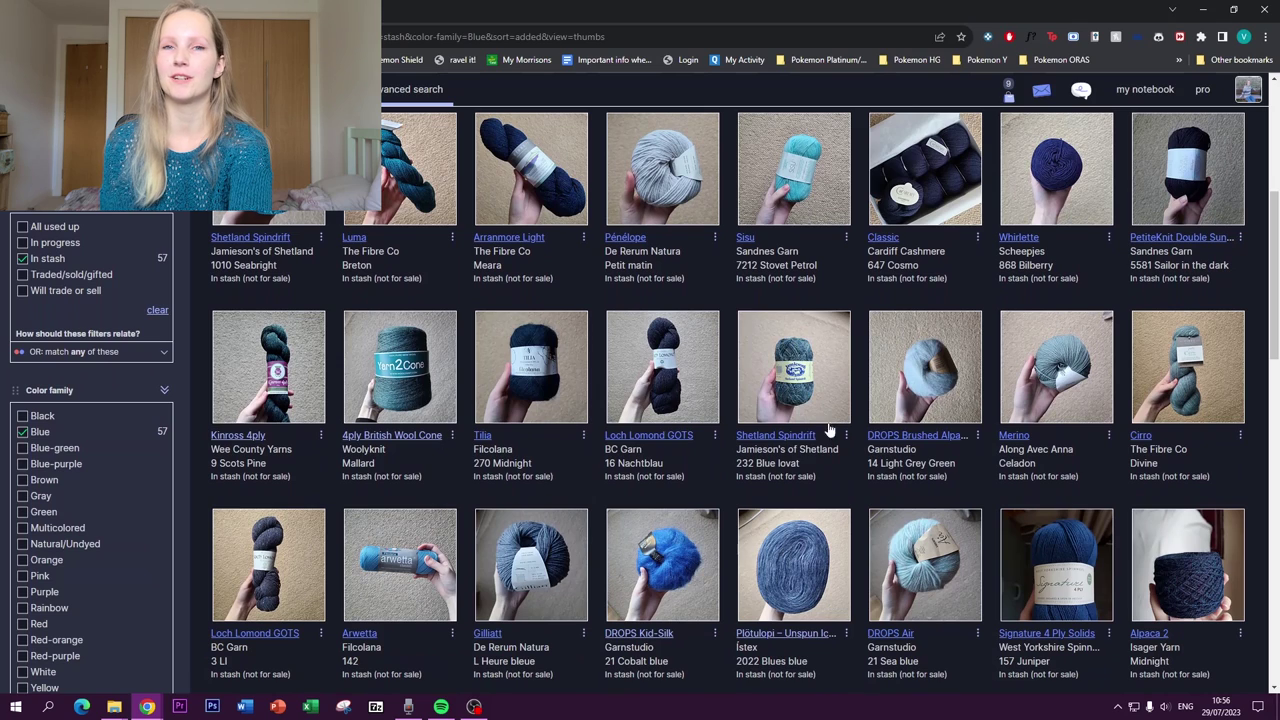
pyautogui.scroll(-1, 737, 440)
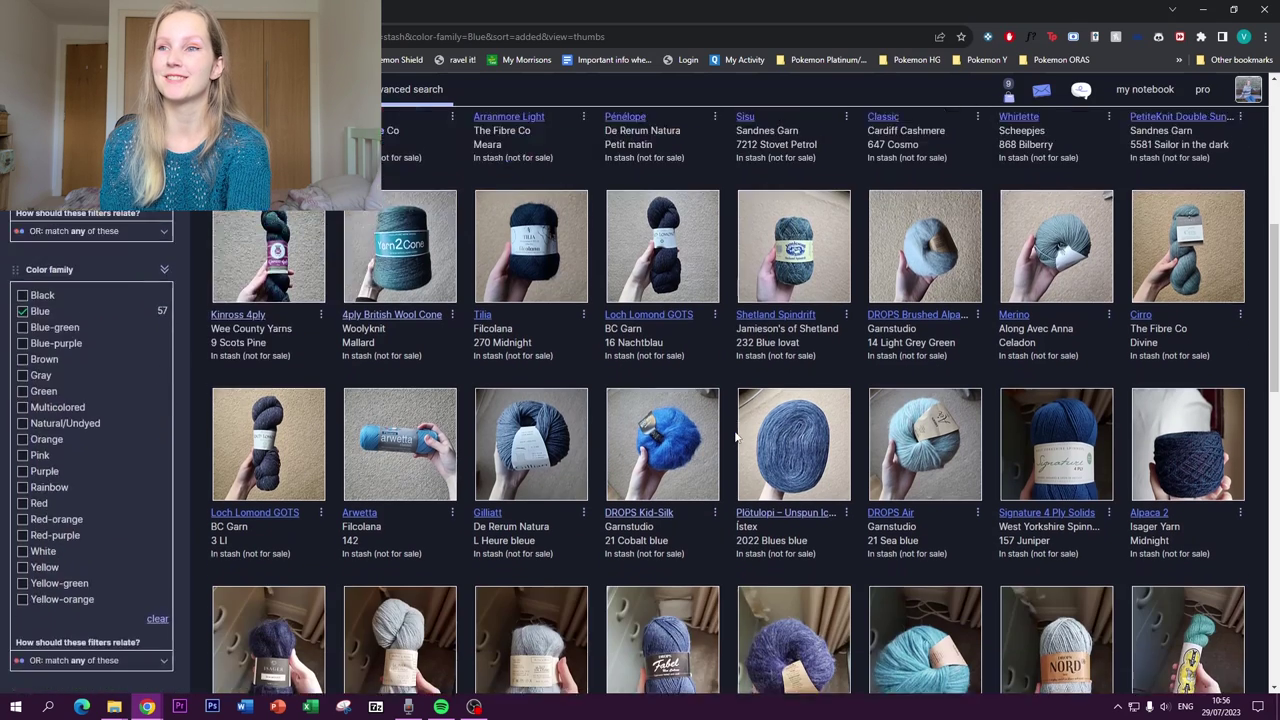
pyautogui.scroll(-4, 734, 432)
pyautogui.scroll(1, 734, 432)
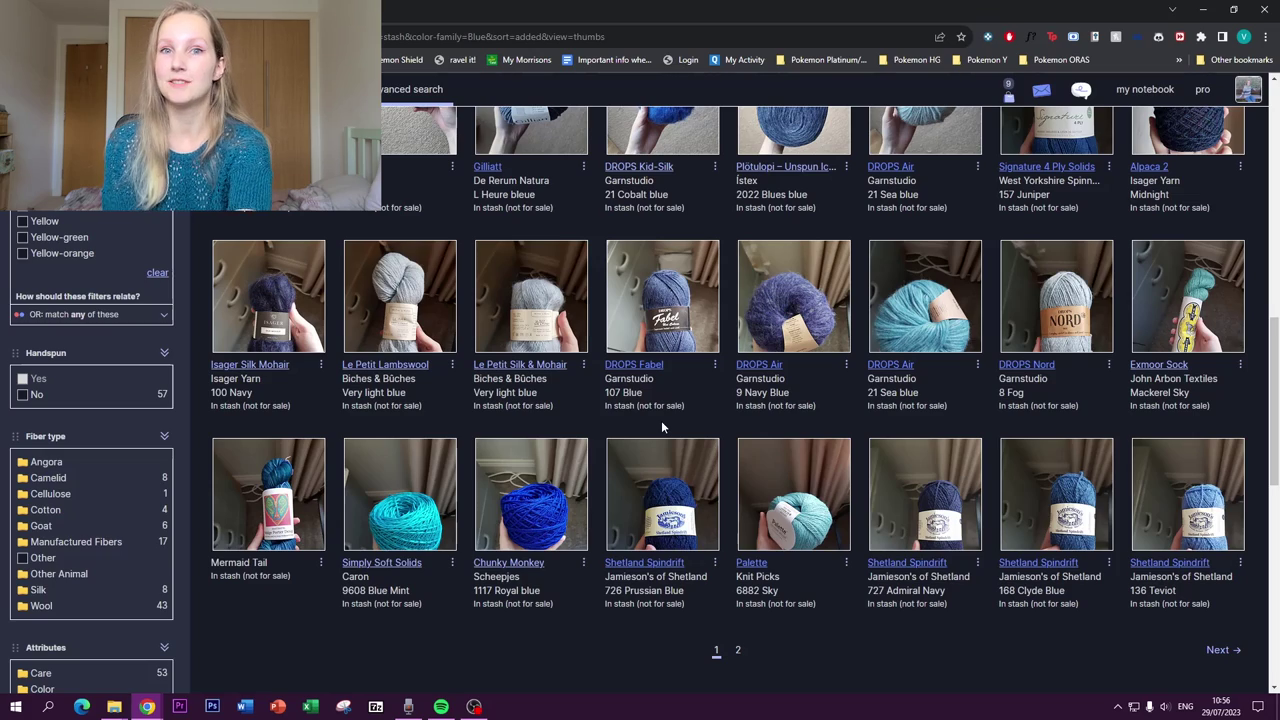
pyautogui.scroll(15, 660, 425)
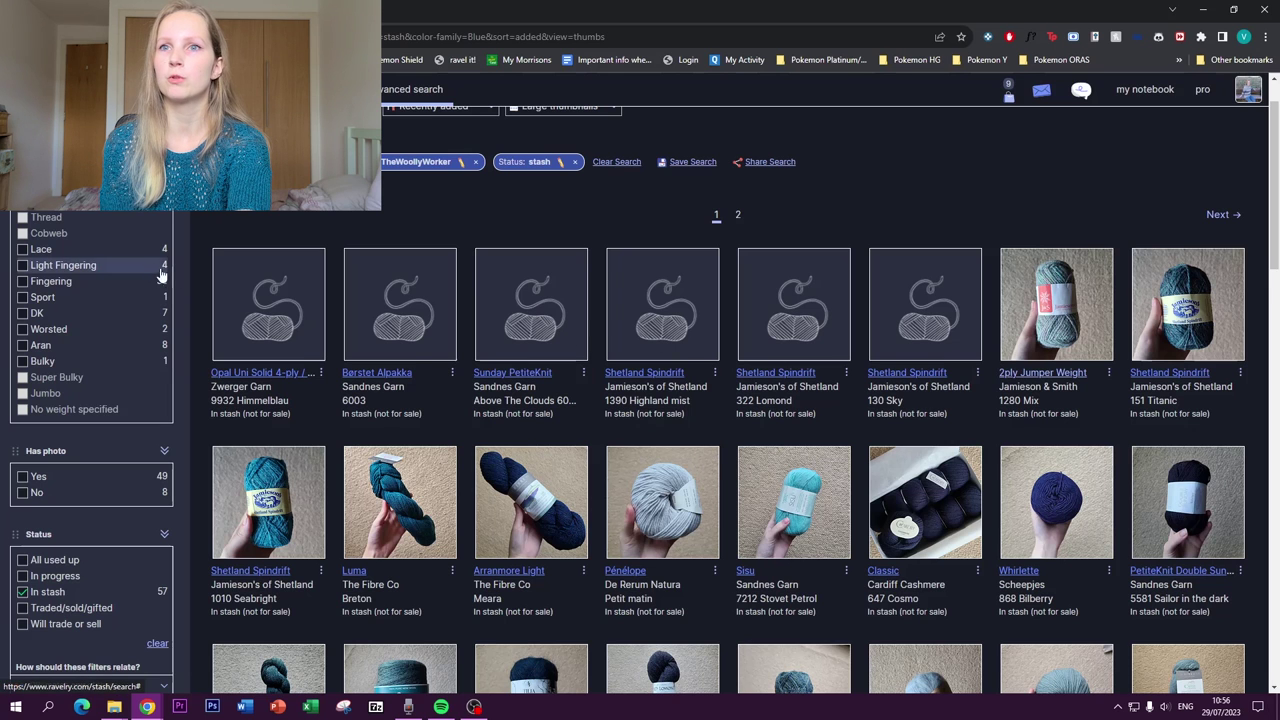
# Try DK and Worsted weight filters on the blue yarns, then clear both
pyautogui.click(60, 318)
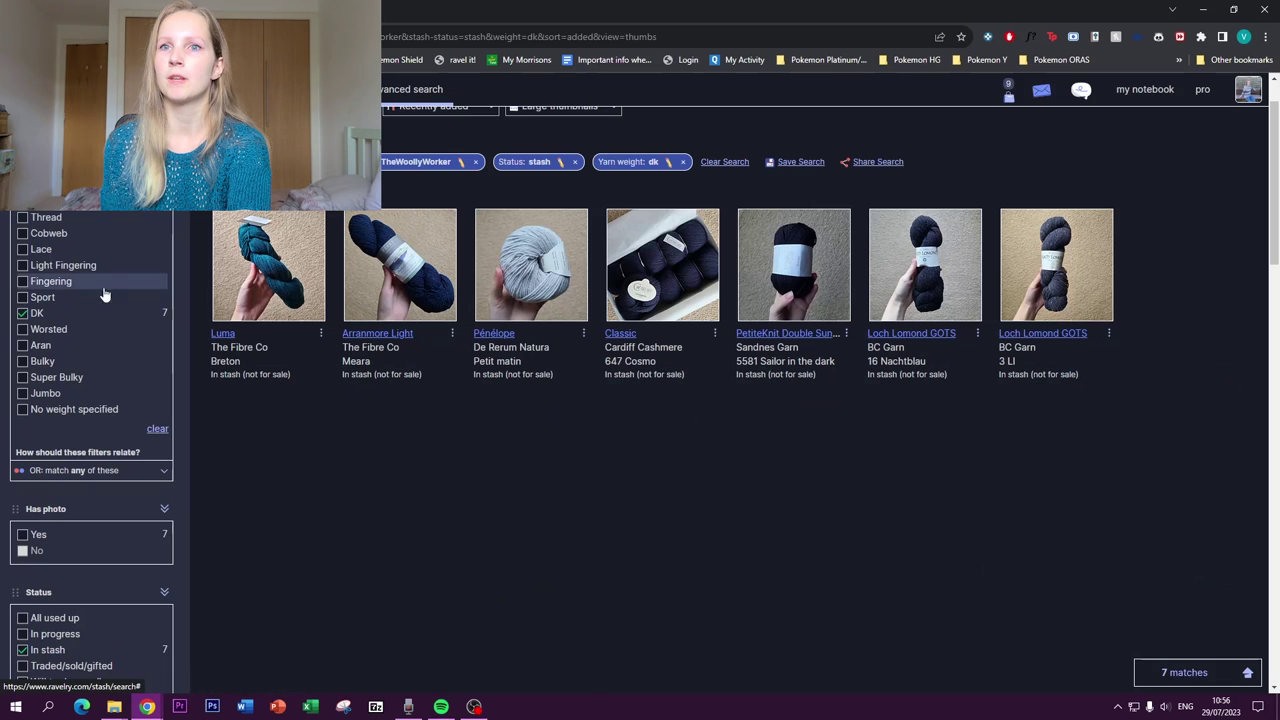
pyautogui.click(45, 329)
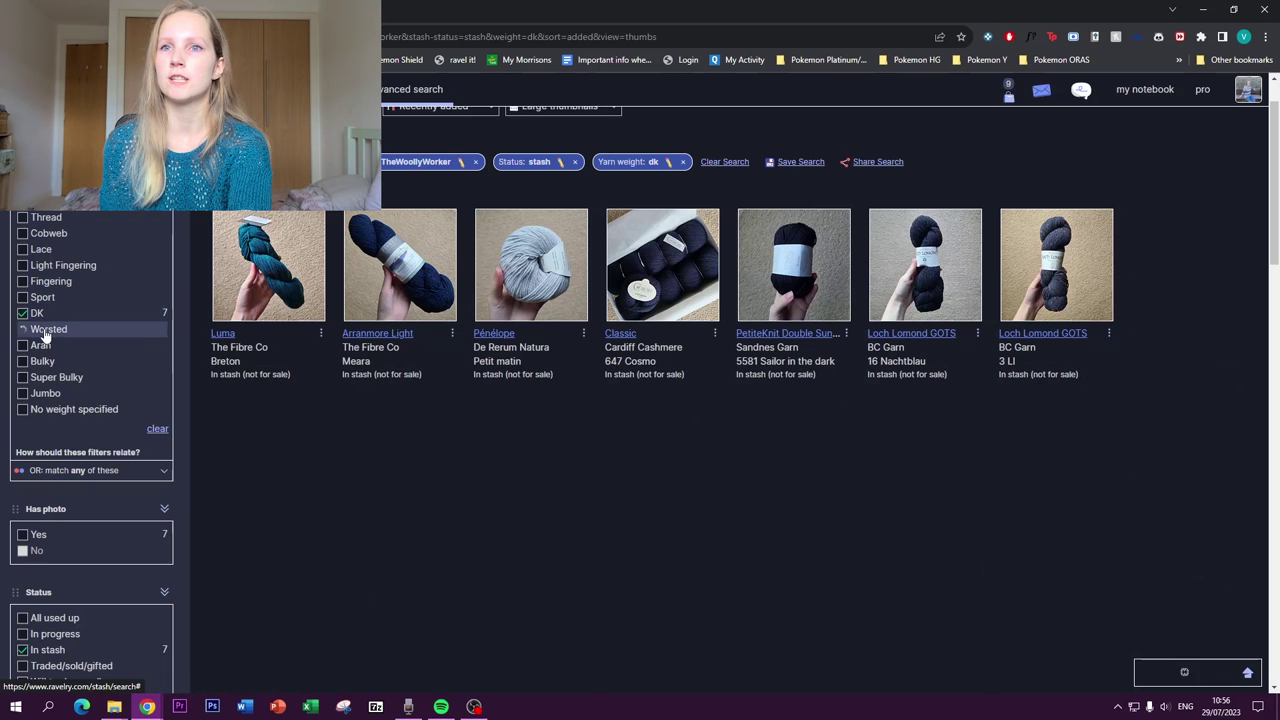
pyautogui.click(22, 313)
pyautogui.click(22, 329)
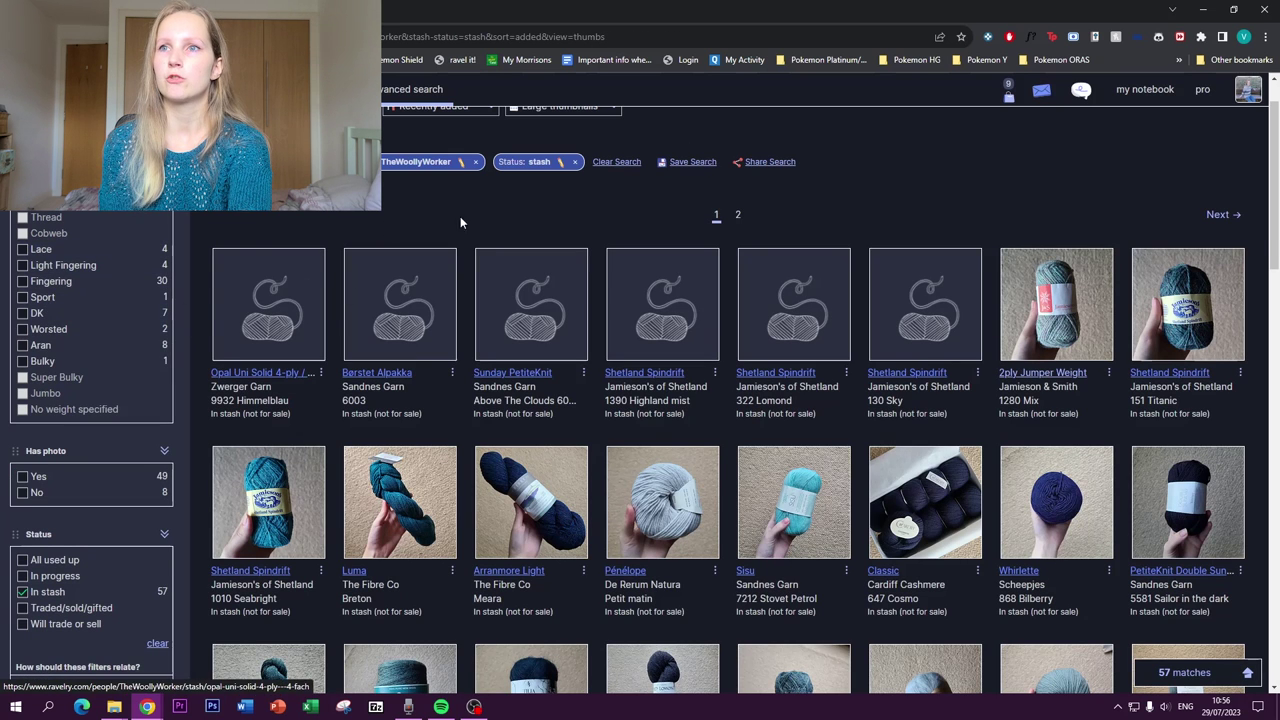
# Remove the blue colour filter from the stash search
pyautogui.click(475, 161)
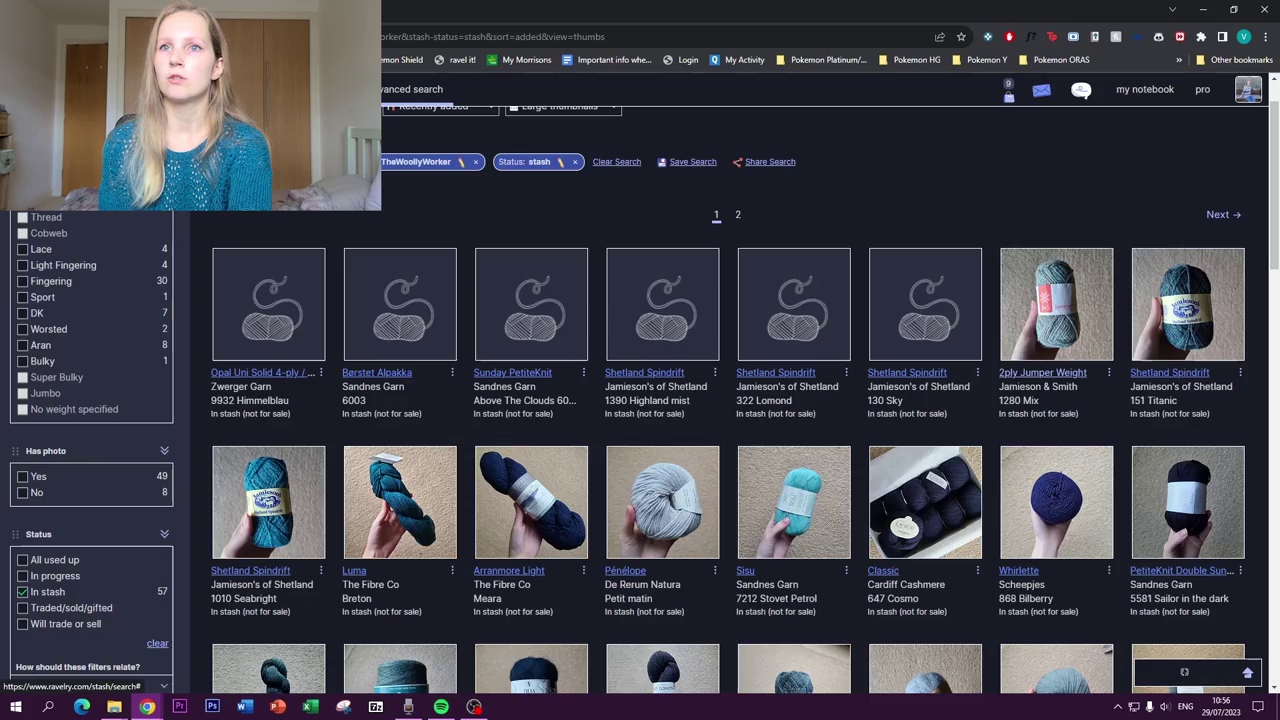
pyautogui.scroll(-3, 57, 313)
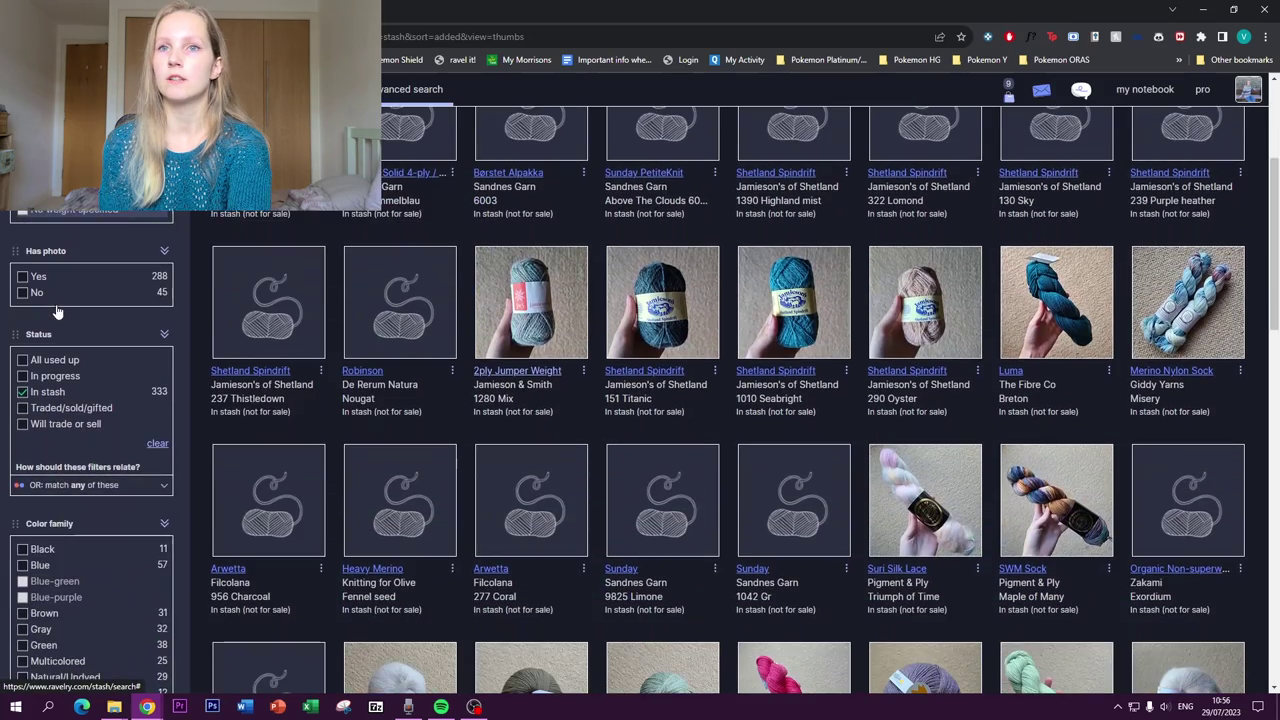
pyautogui.scroll(-5, 56, 304)
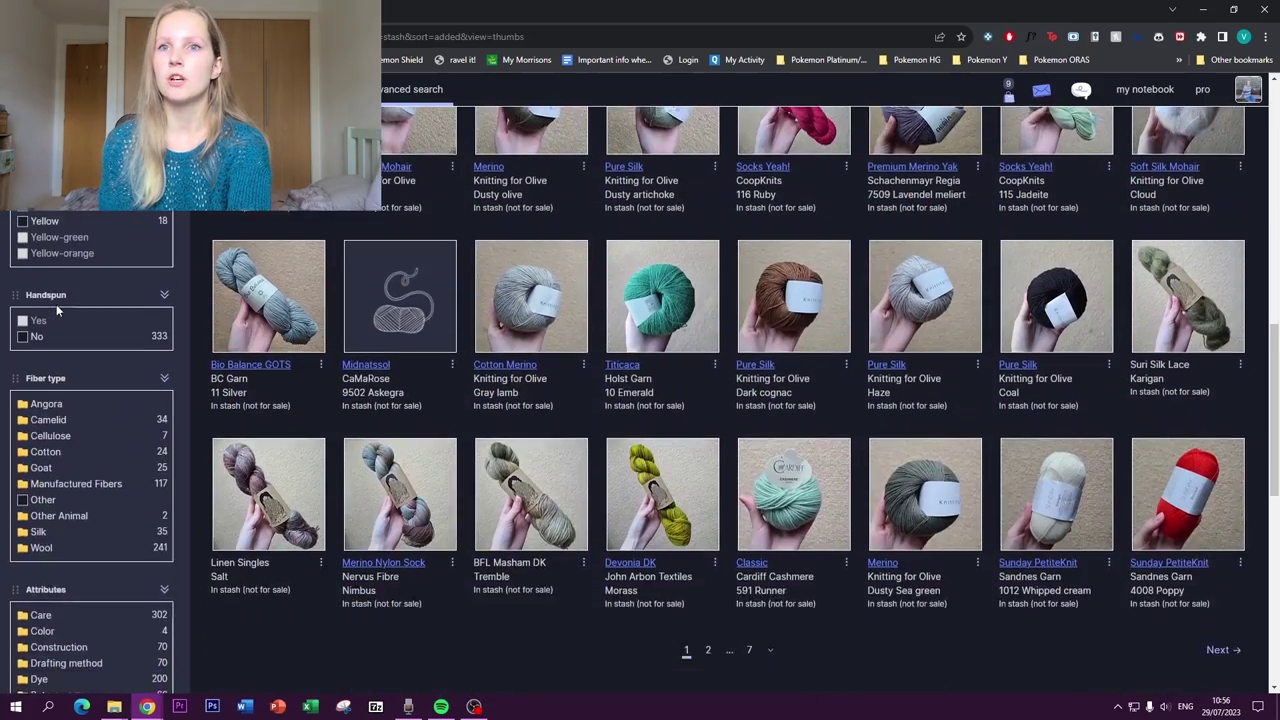
pyautogui.scroll(-3, 90, 315)
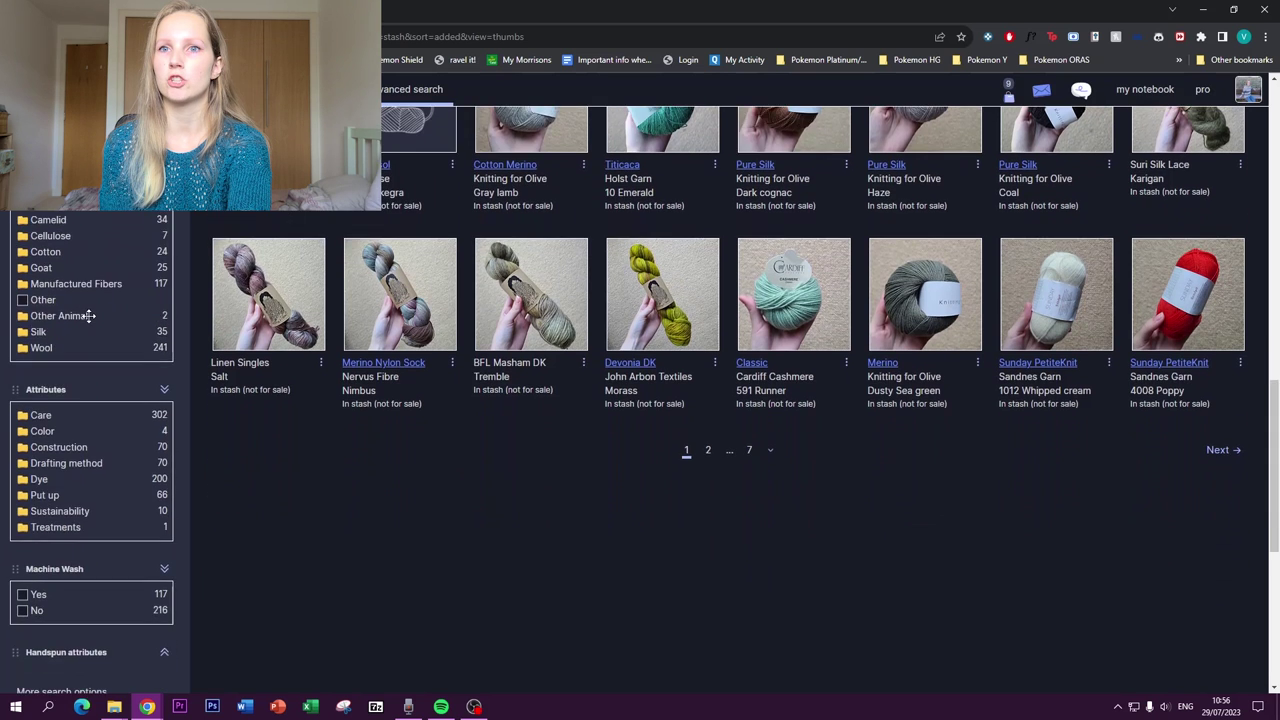
pyautogui.scroll(-2, 90, 322)
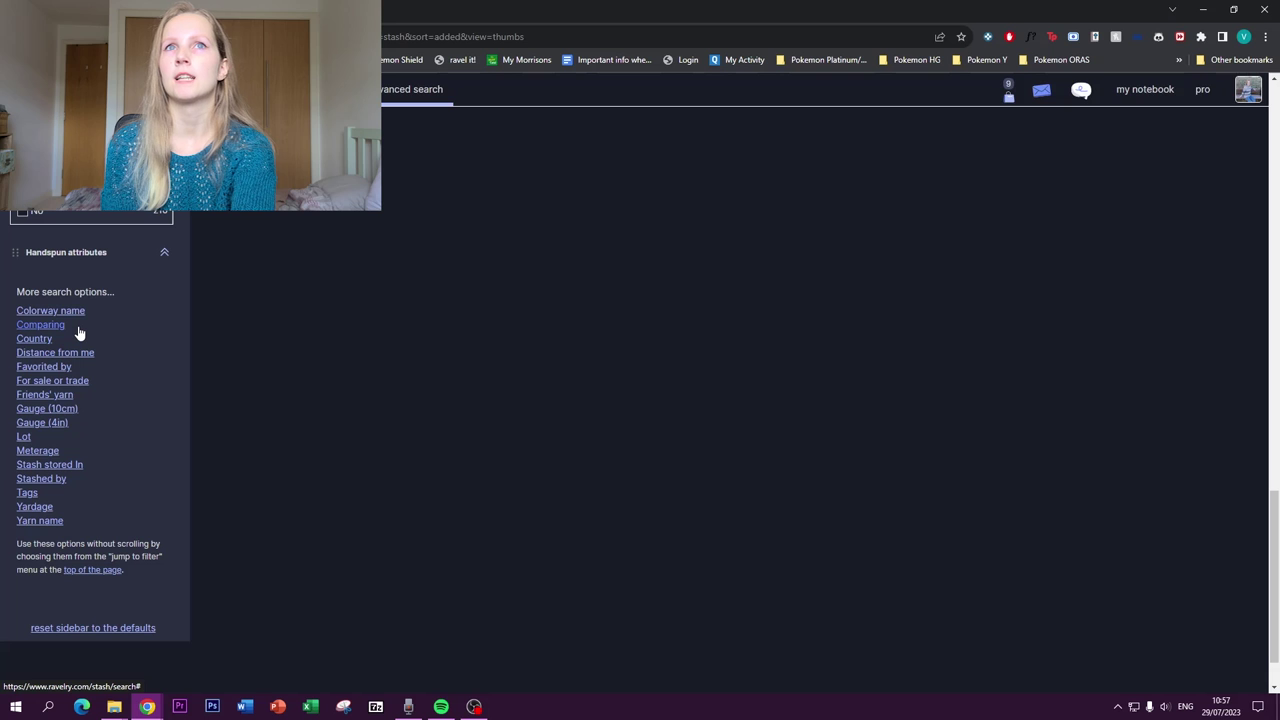
# Apply a 200–400 meterage range and limit results to Fingering weight
pyautogui.click(40, 450)
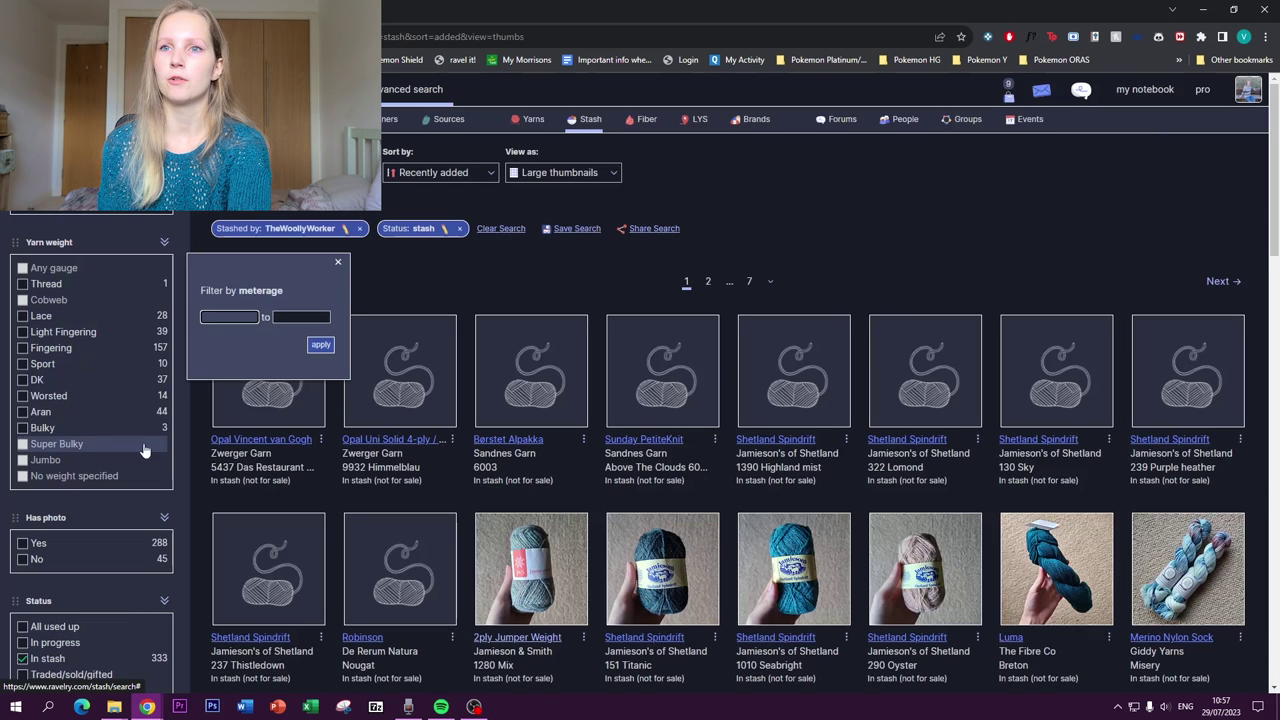
pyautogui.click(221, 316)
pyautogui.write('200')
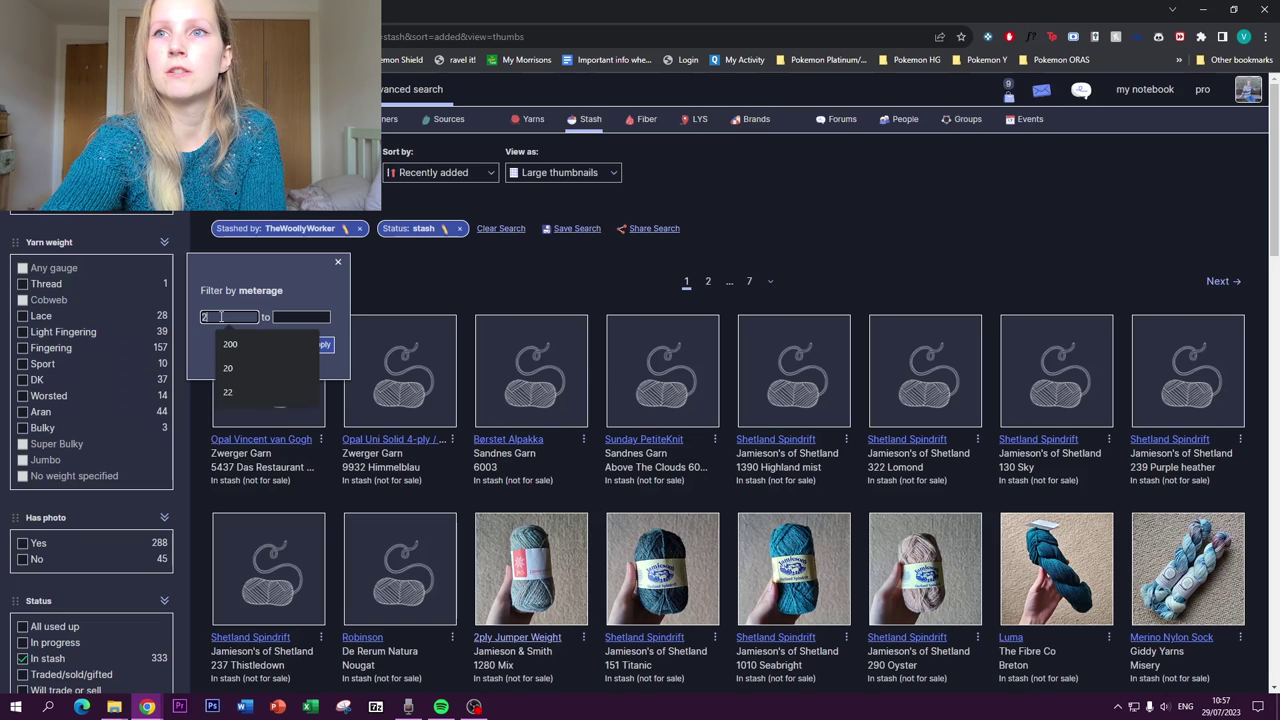
pyautogui.click(286, 316)
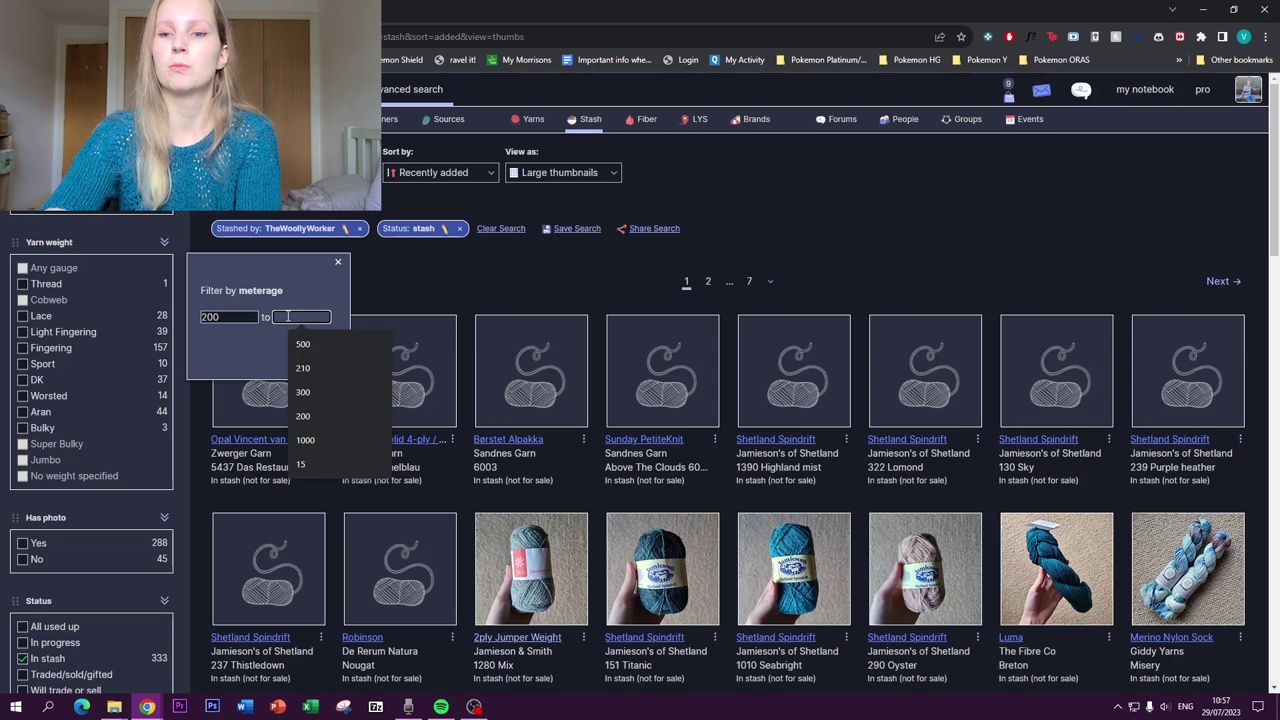
pyautogui.write('400')
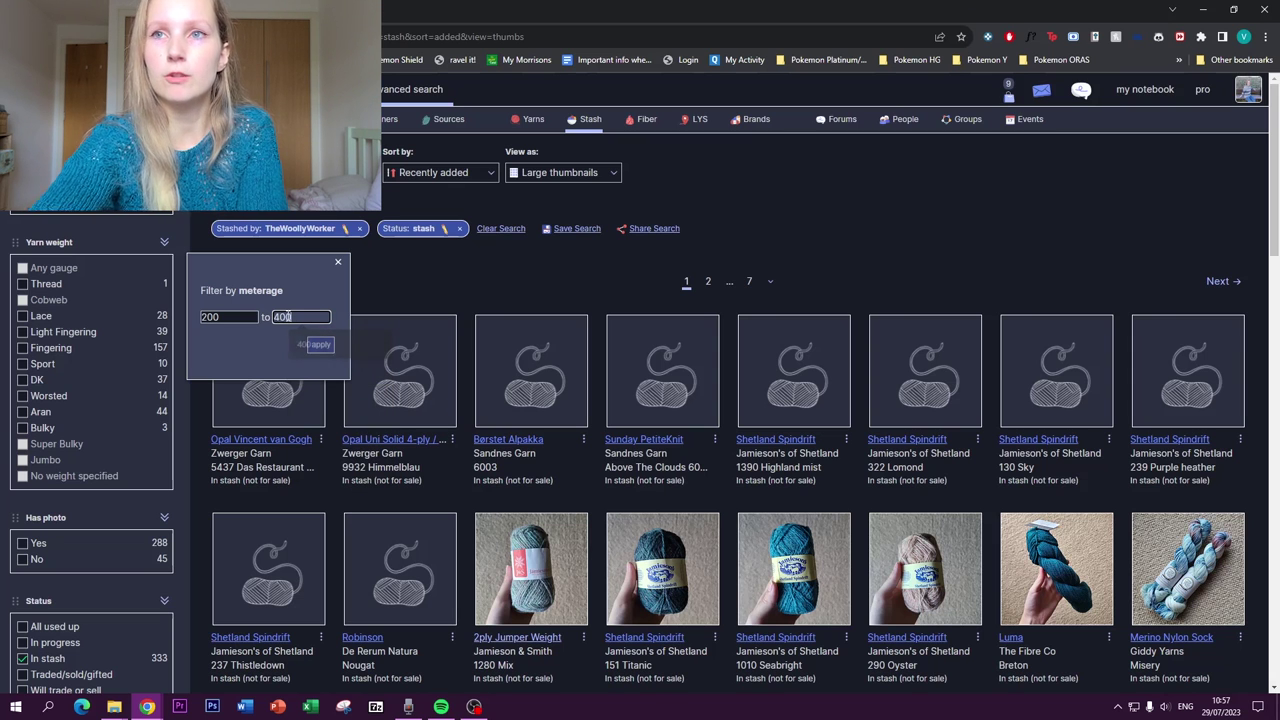
pyautogui.click(321, 346)
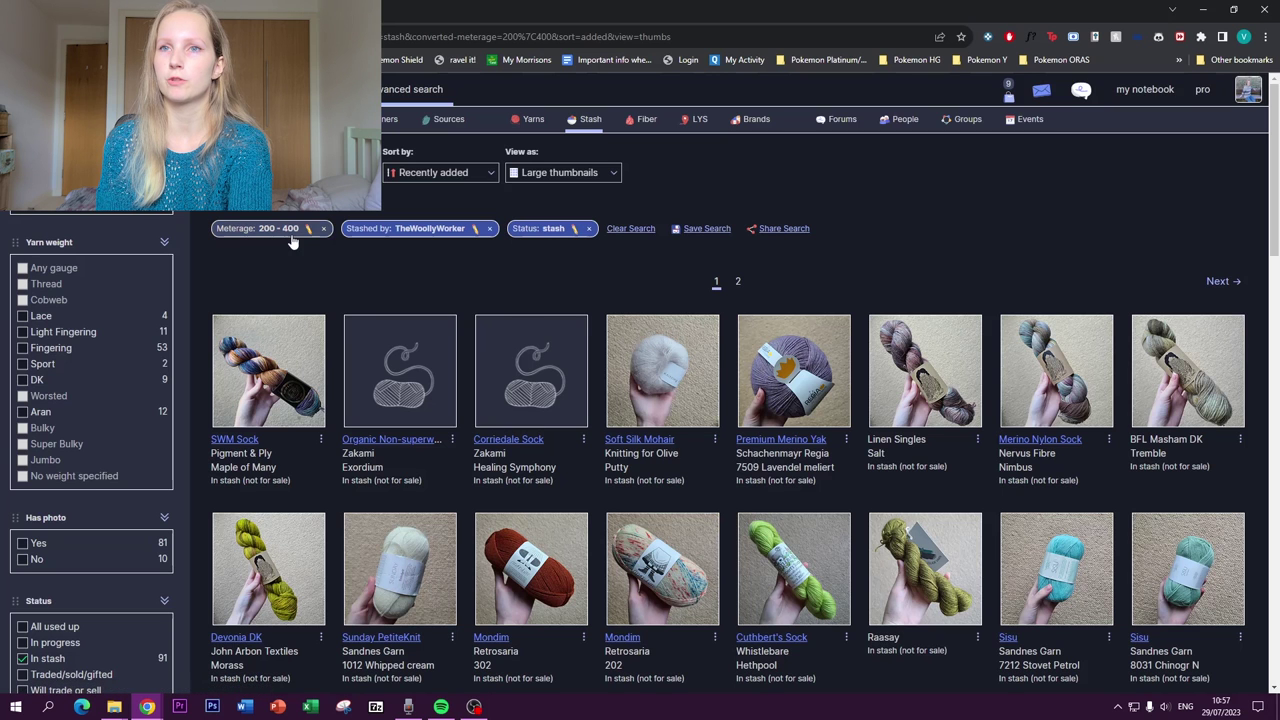
pyautogui.click(42, 351)
pyautogui.scroll(-5, 596, 376)
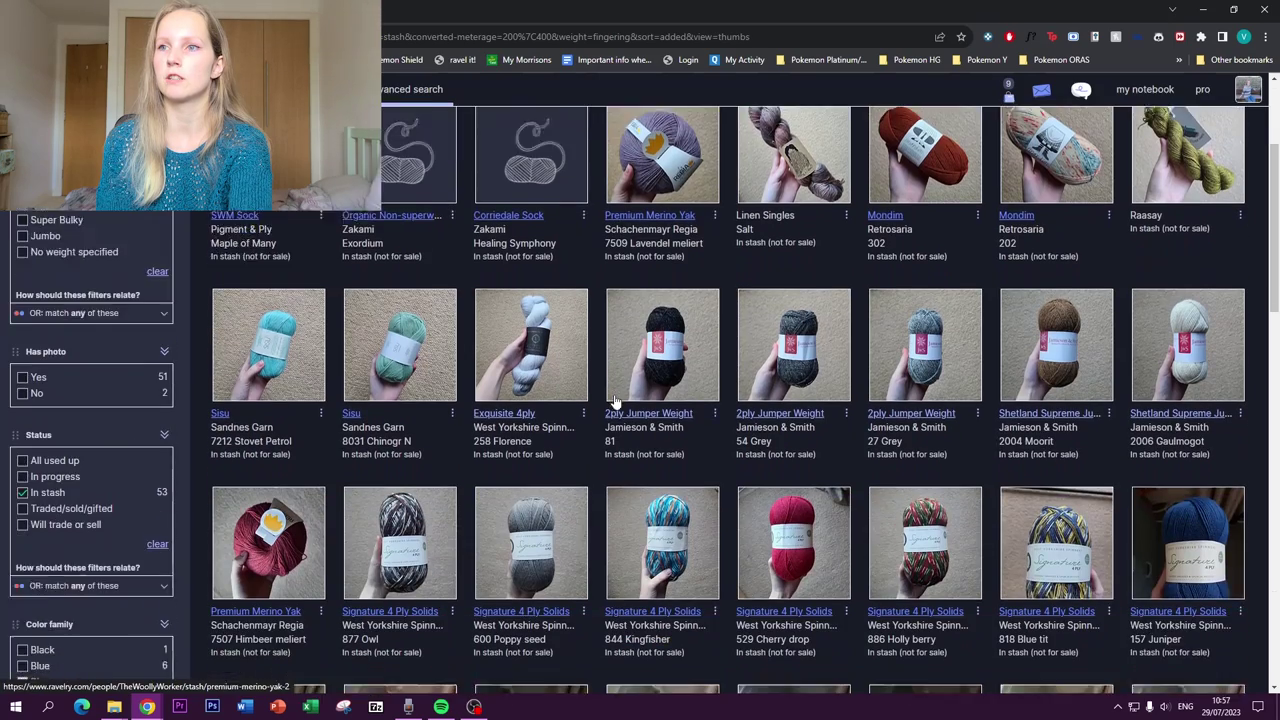
# Open the Signature 4 Ply stash entry in 818 Blue tit, showing 240 of 400 meters left
pyautogui.scroll(-1, 596, 376)
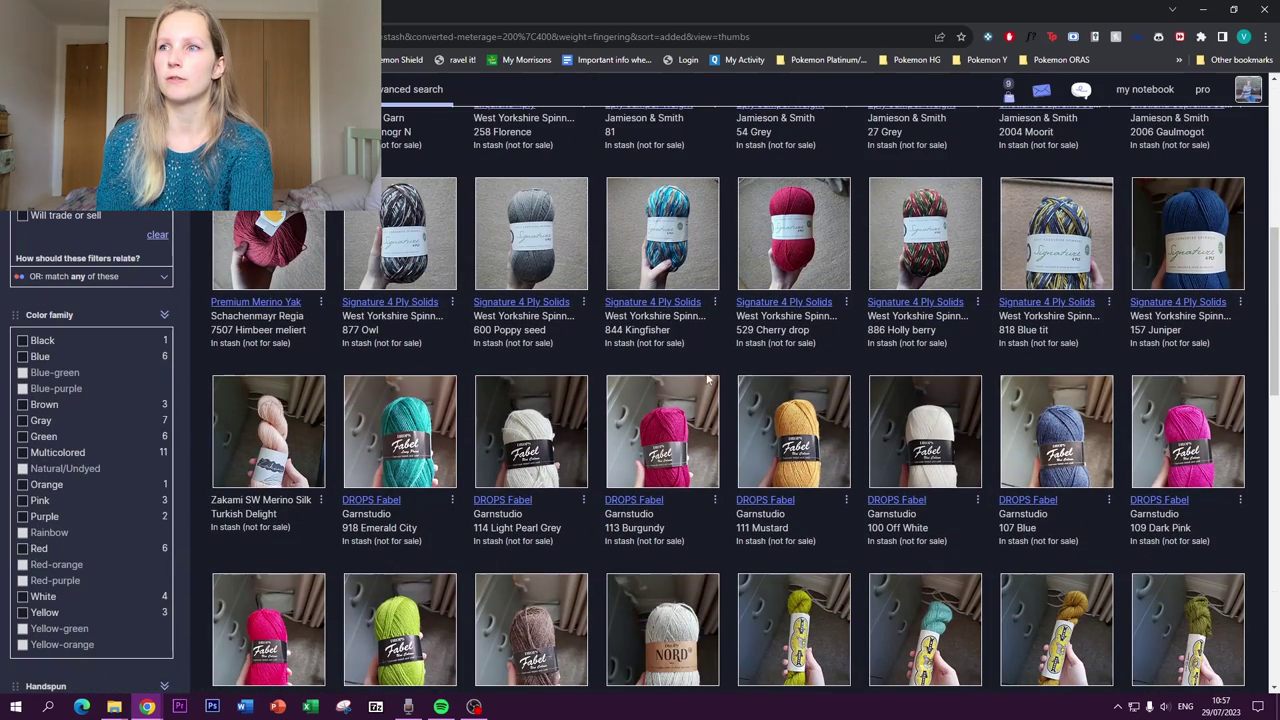
pyautogui.click(1047, 243)
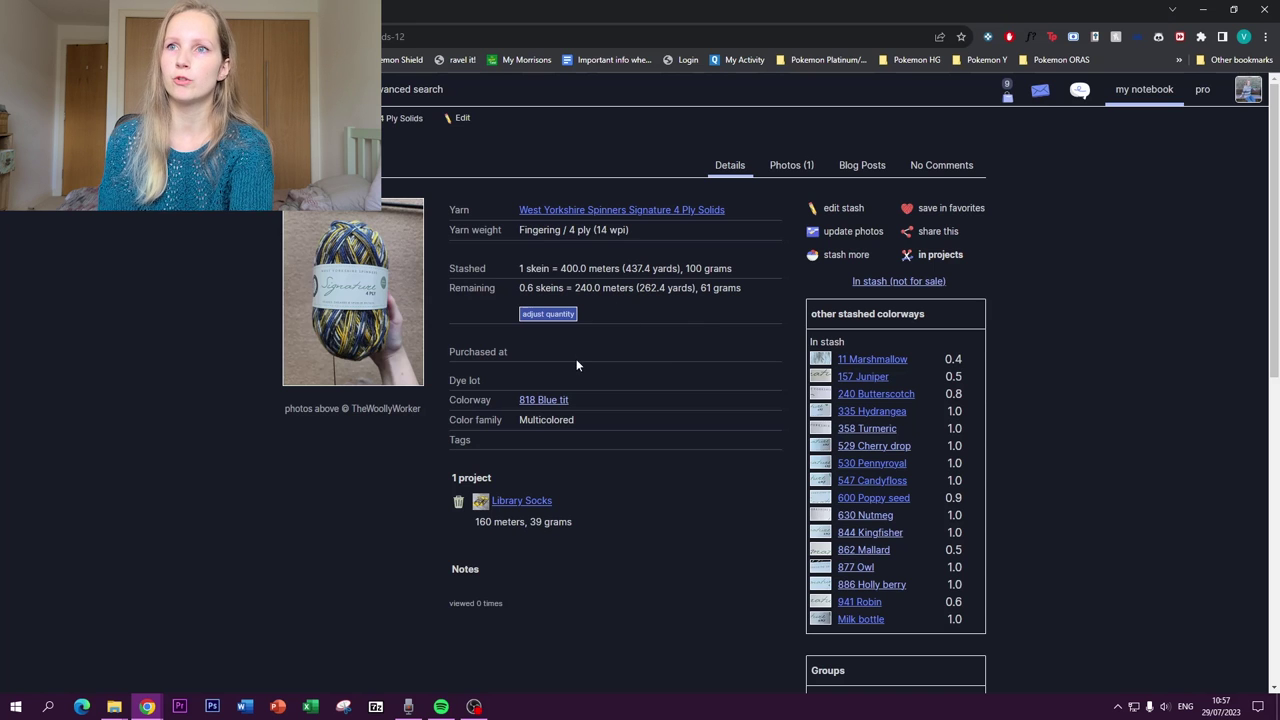
# Open the finished Library Socks project and check it used 240 meters of Signature 4 Ply
pyautogui.click(509, 506)
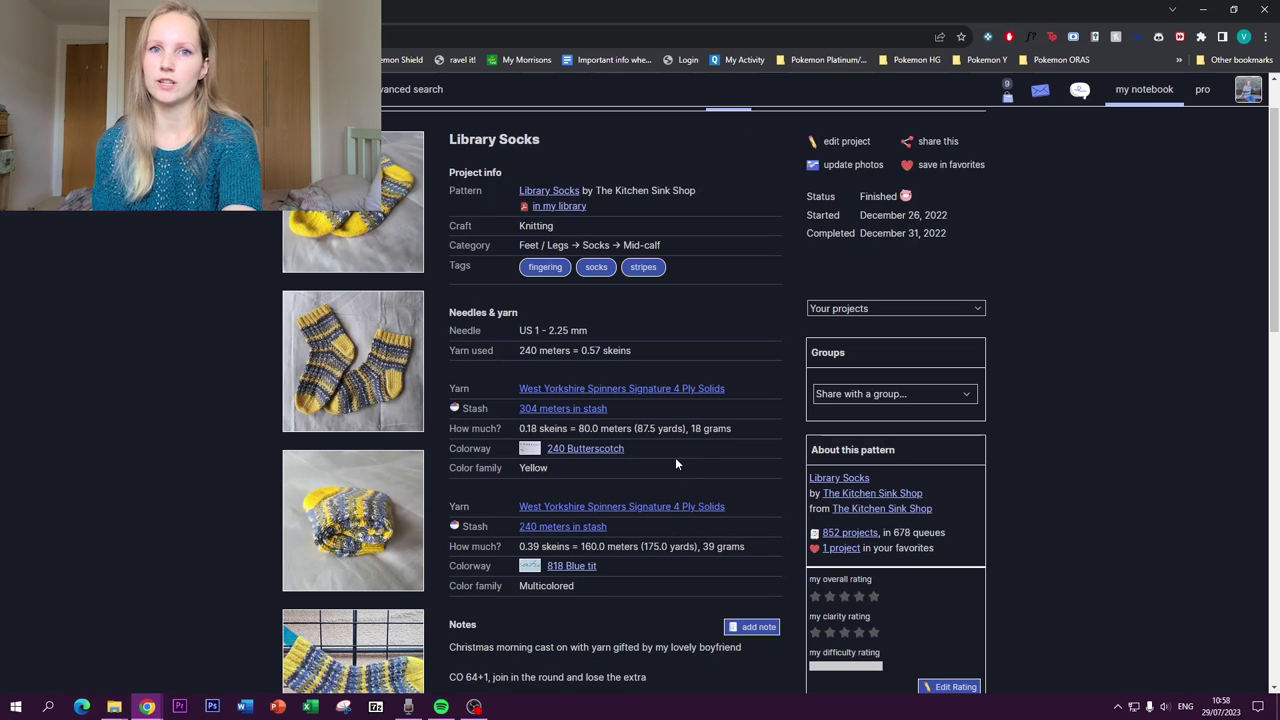
pyautogui.scroll(-3, 675, 464)
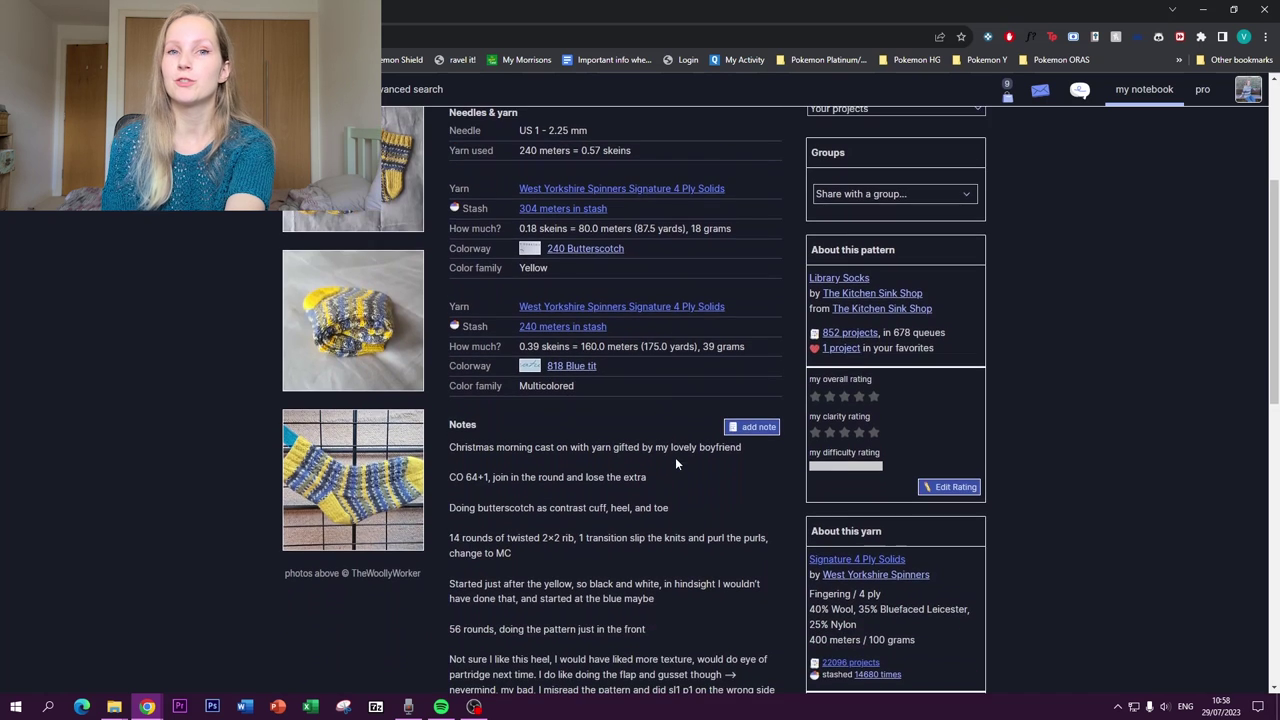
pyautogui.scroll(3, 675, 464)
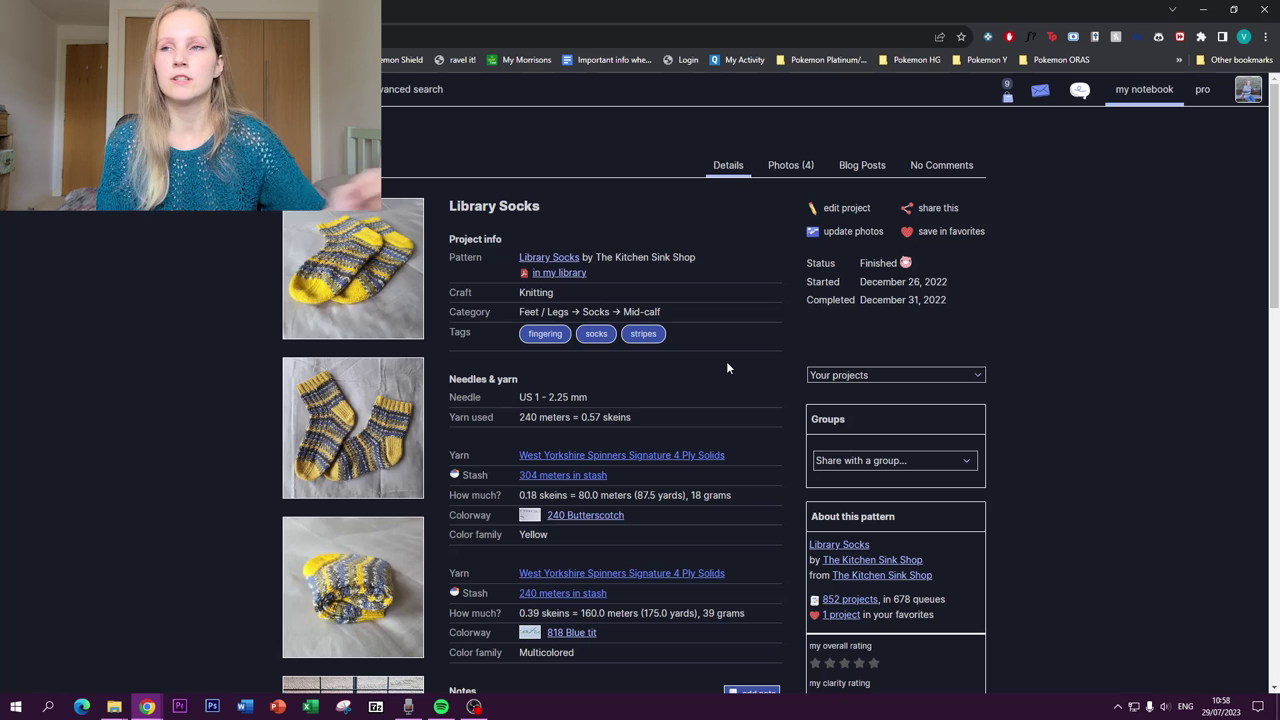
# Open the 333-yarn stash, start an Excel 97-2003 export, and cancel the save
pyautogui.moveTo(1142, 95)
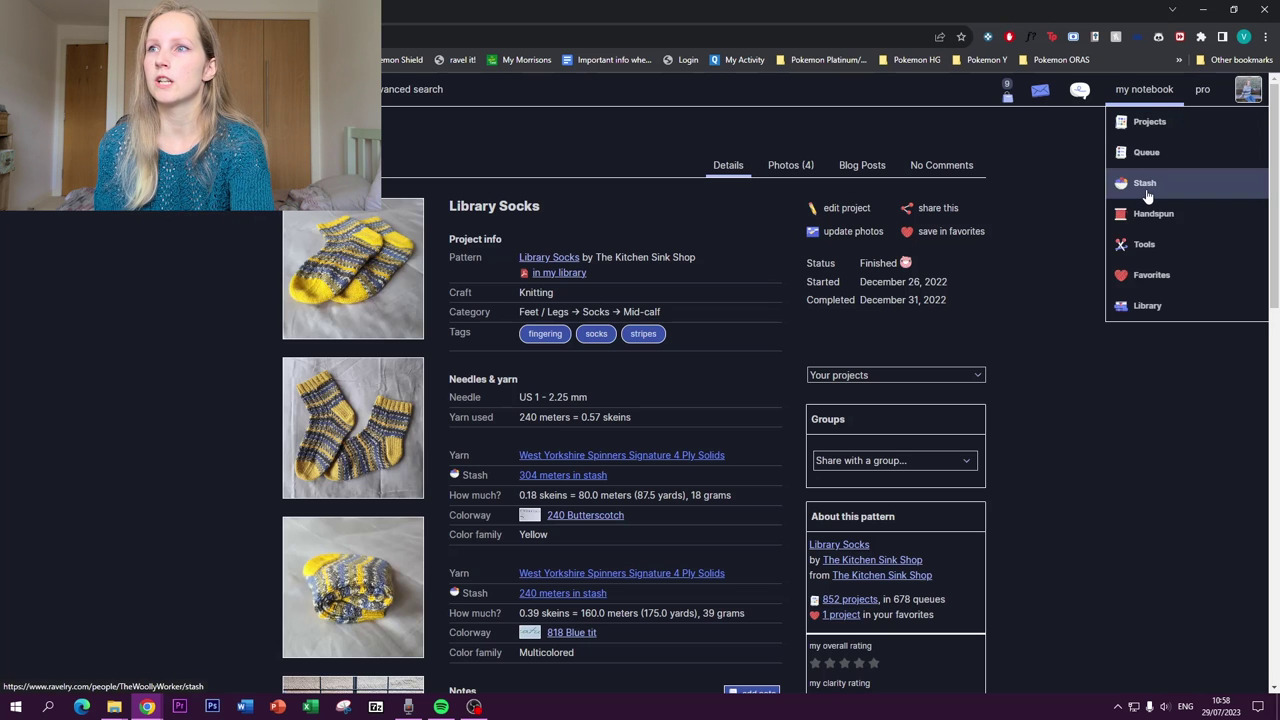
pyautogui.click(1145, 185)
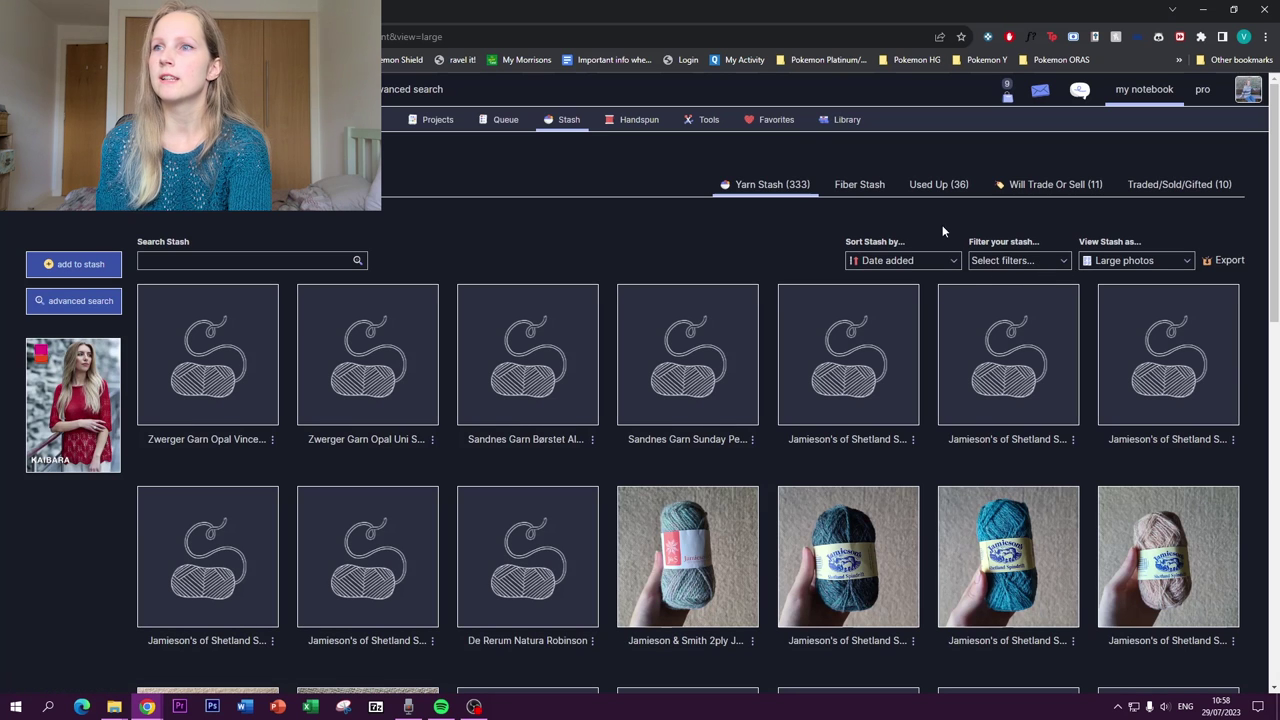
pyautogui.click(1222, 266)
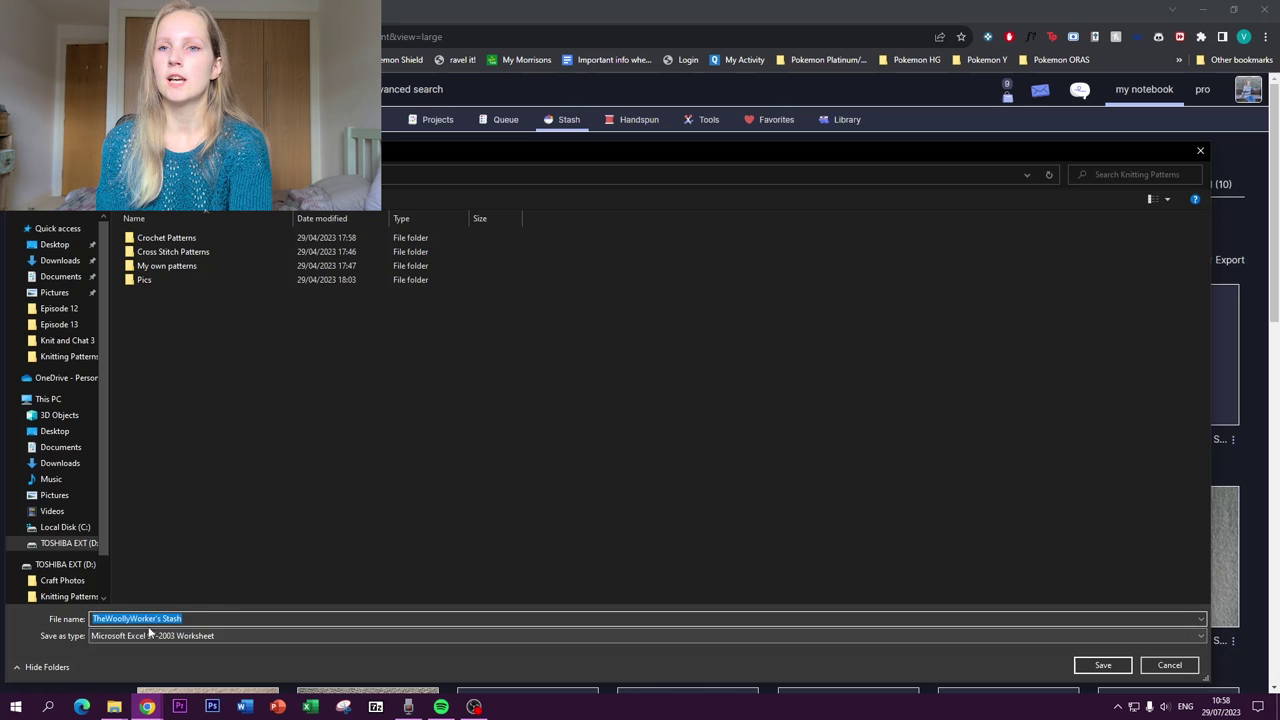
pyautogui.click(1169, 665)
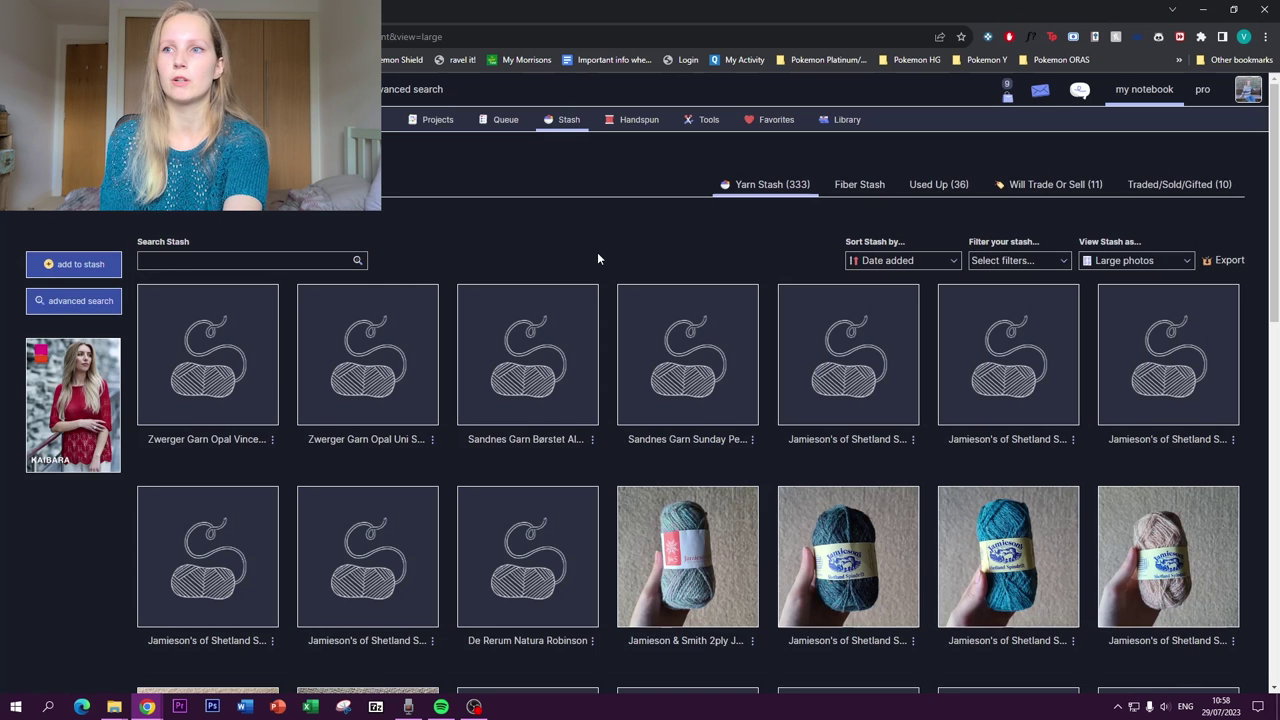
# Scroll the stash photo gallery down to Holst Garn Titicaca and Suri Silk Lace
pyautogui.scroll(-1, 598, 258)
pyautogui.scroll(-6, 624, 288)
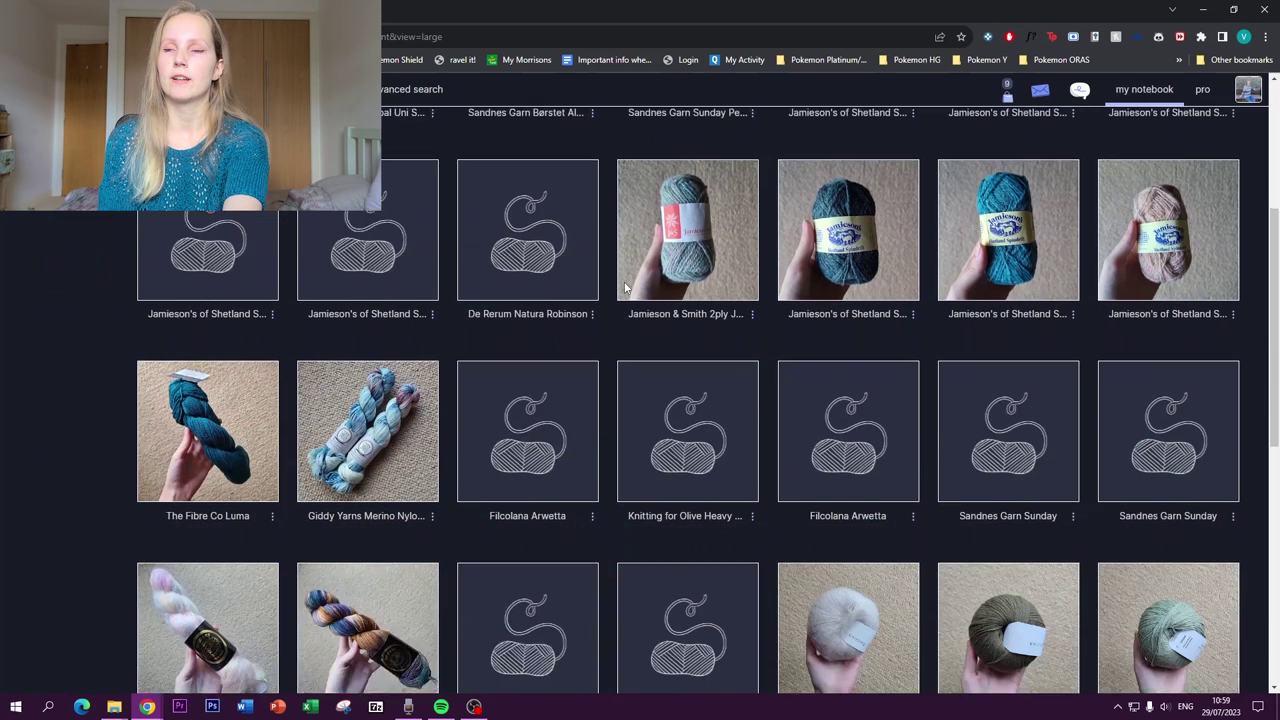
pyautogui.scroll(-1, 623, 289)
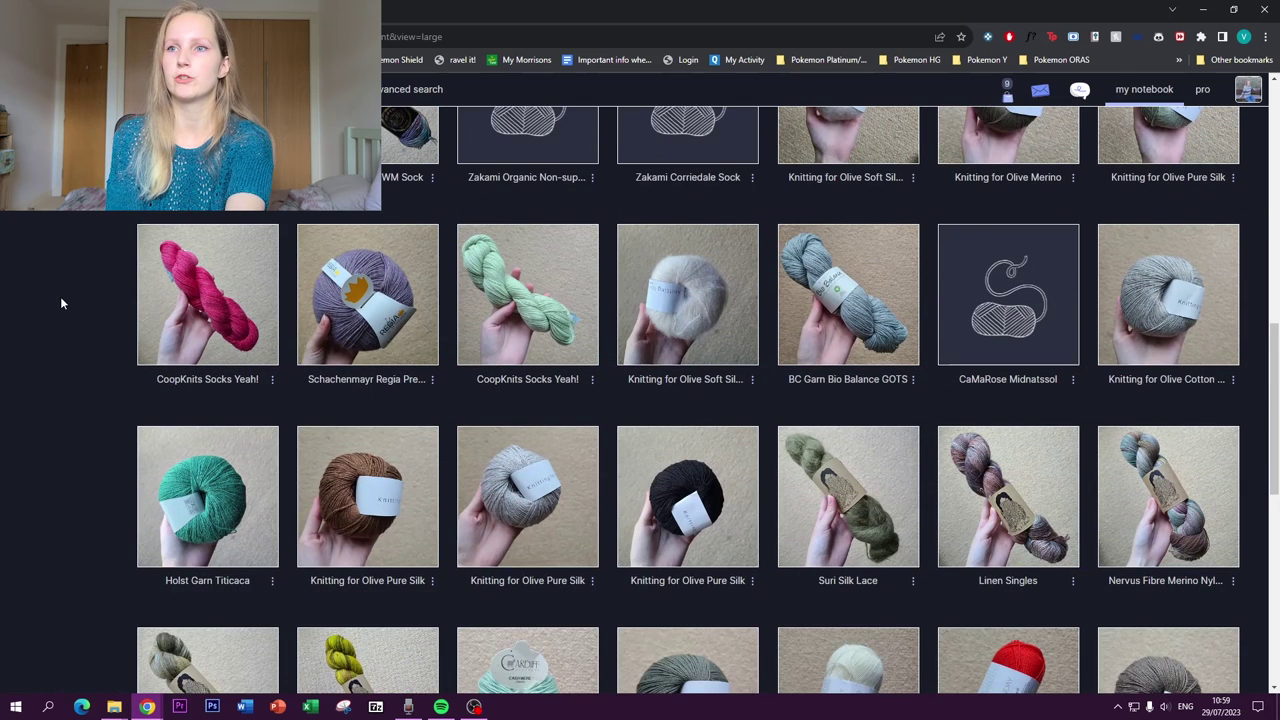
pyautogui.scroll(-3, 60, 296)
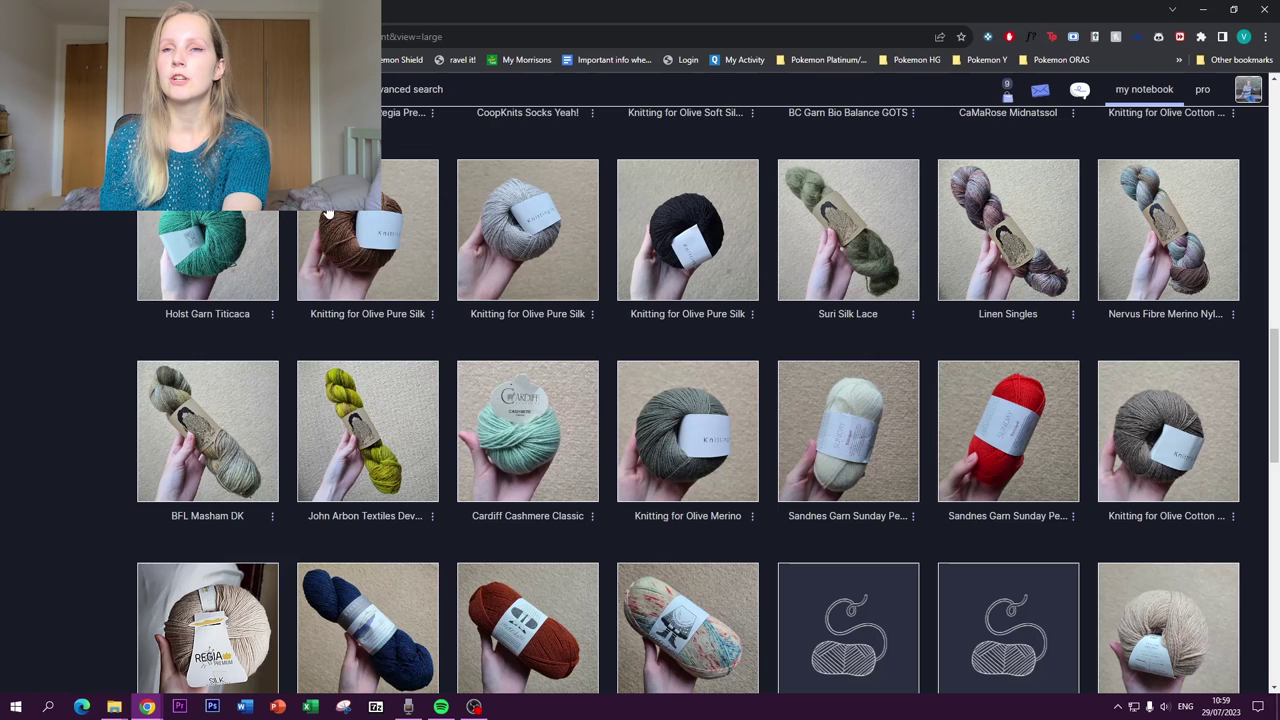
pyautogui.moveTo(1150, 92)
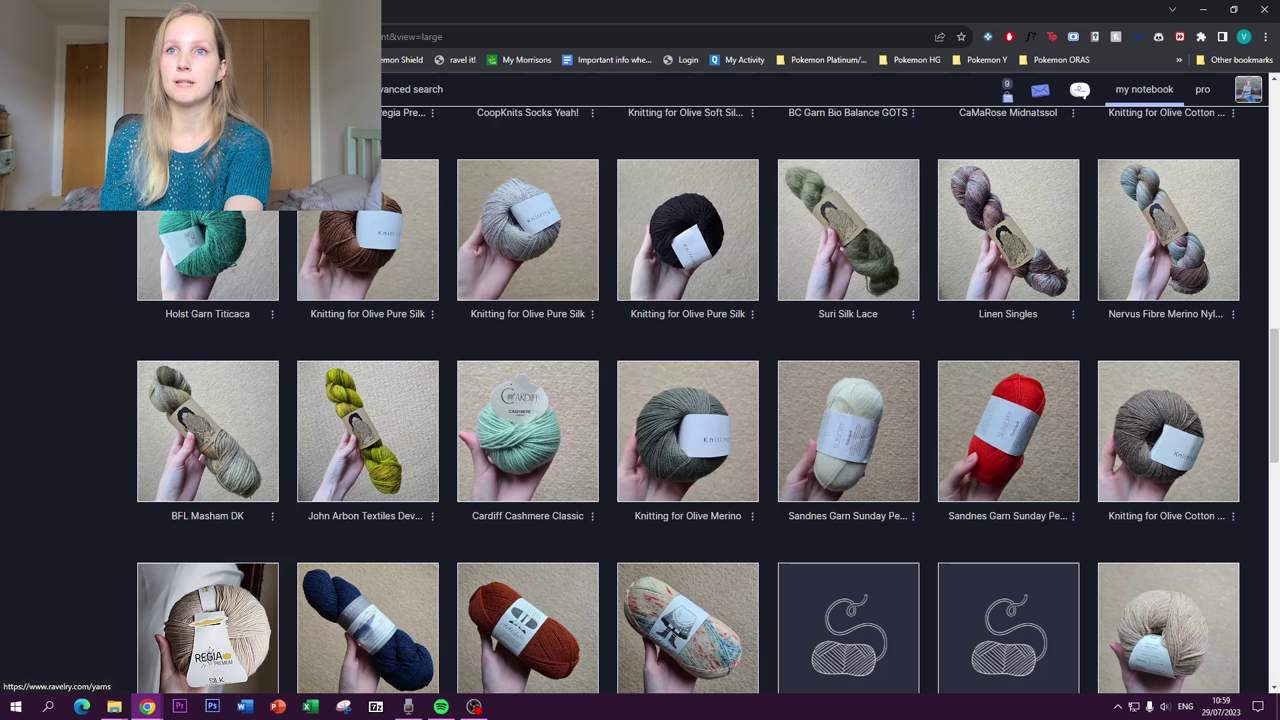
# From Patterns, browse all patterns in Hot Right Now order, led by Stitchwort
pyautogui.click(150, 89)
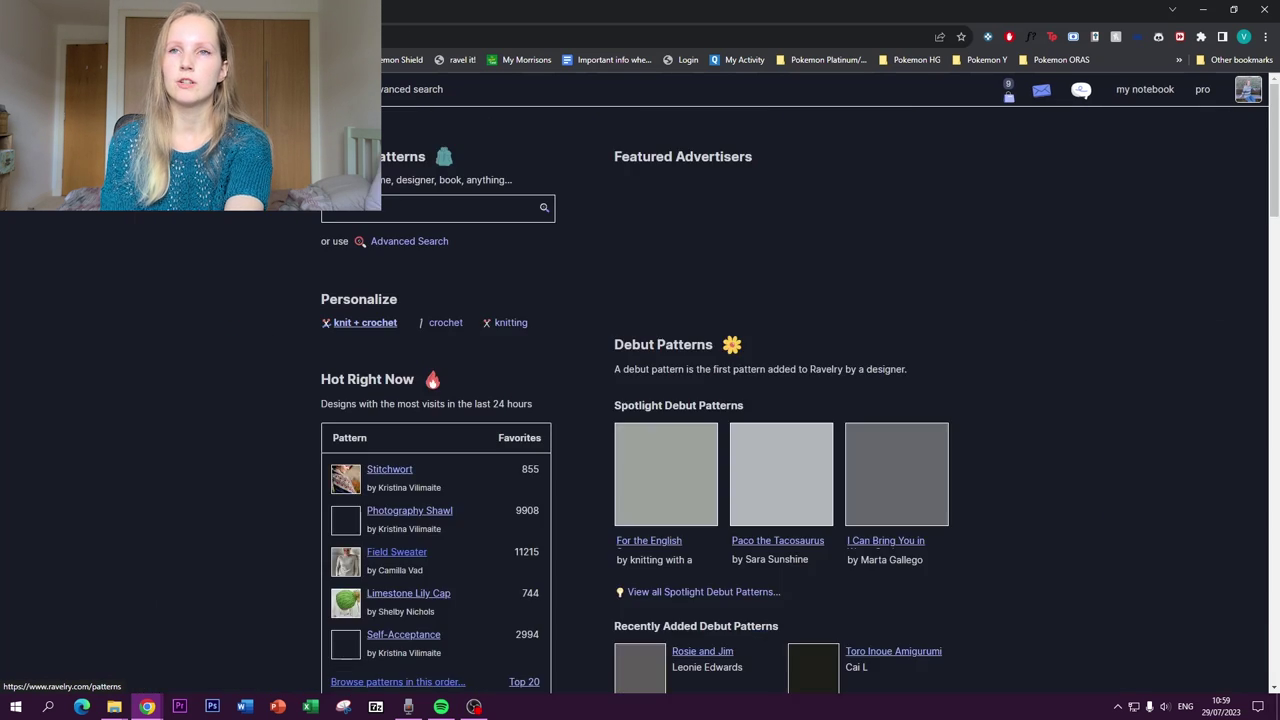
pyautogui.scroll(-1, 196, 285)
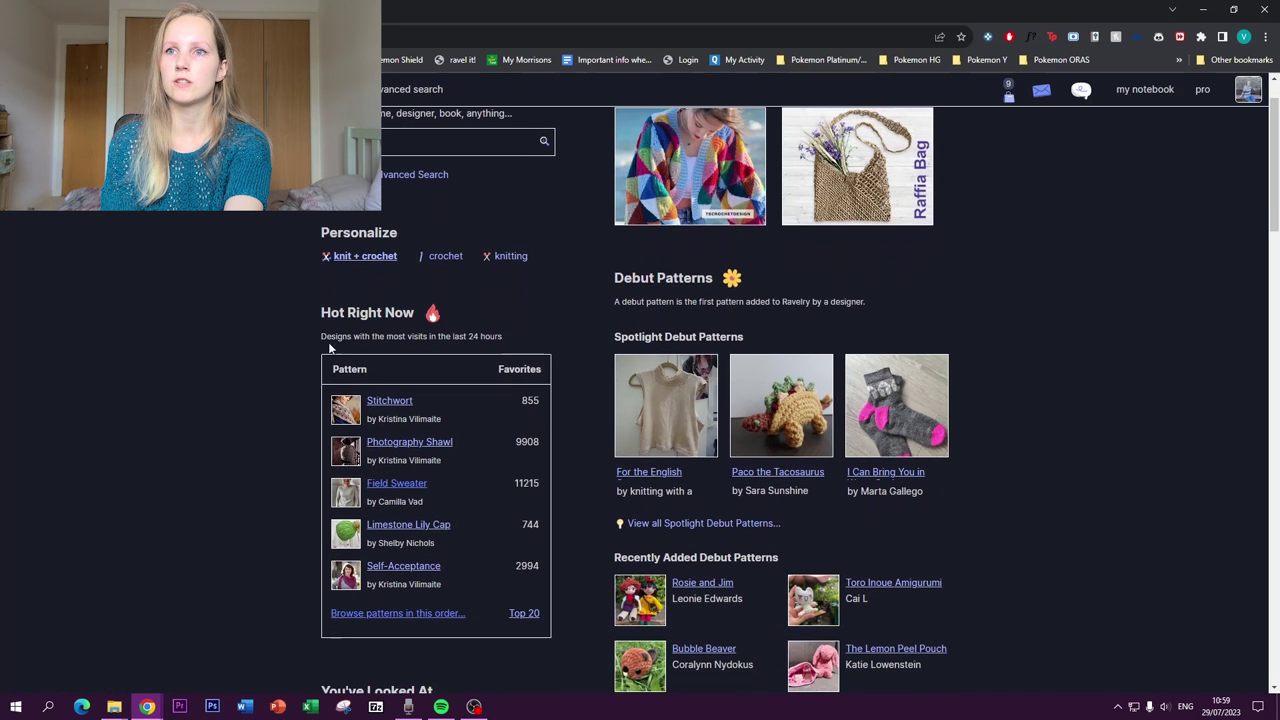
pyautogui.click(372, 614)
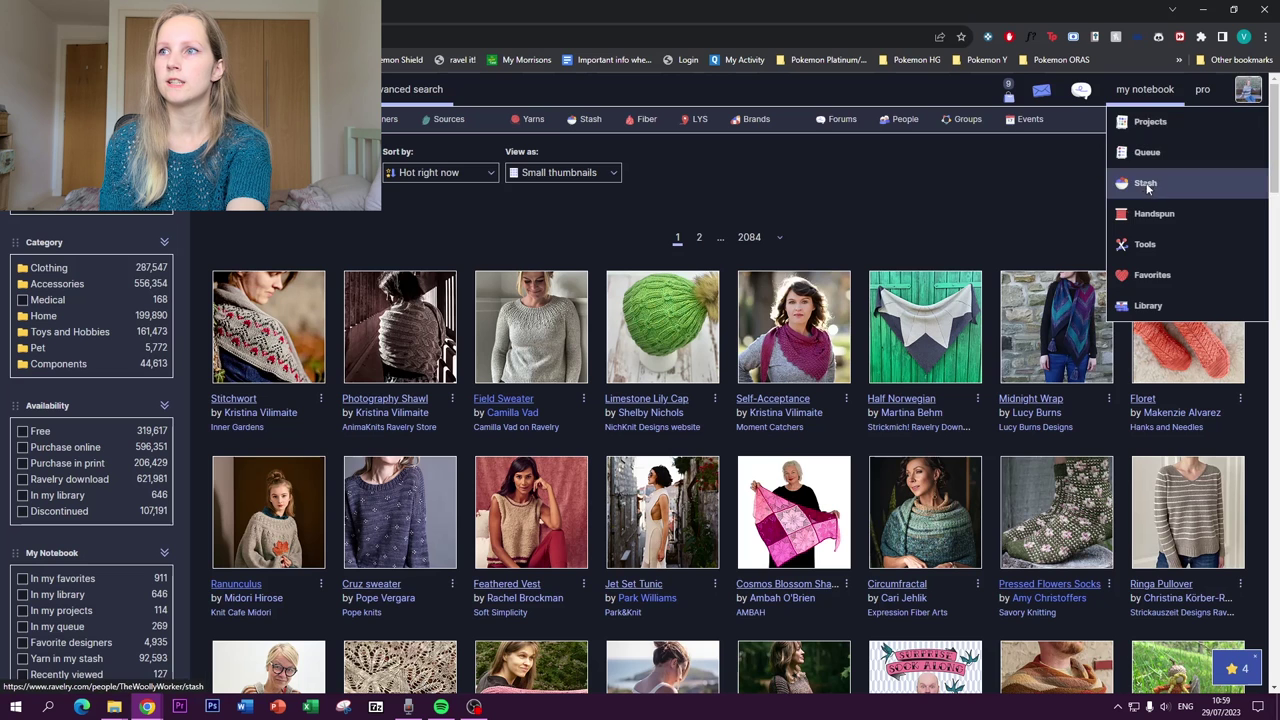
# Filter the stash to DK weight and find 798.0 meters of Pénélope Petit matin stashed
pyautogui.click(1145, 184)
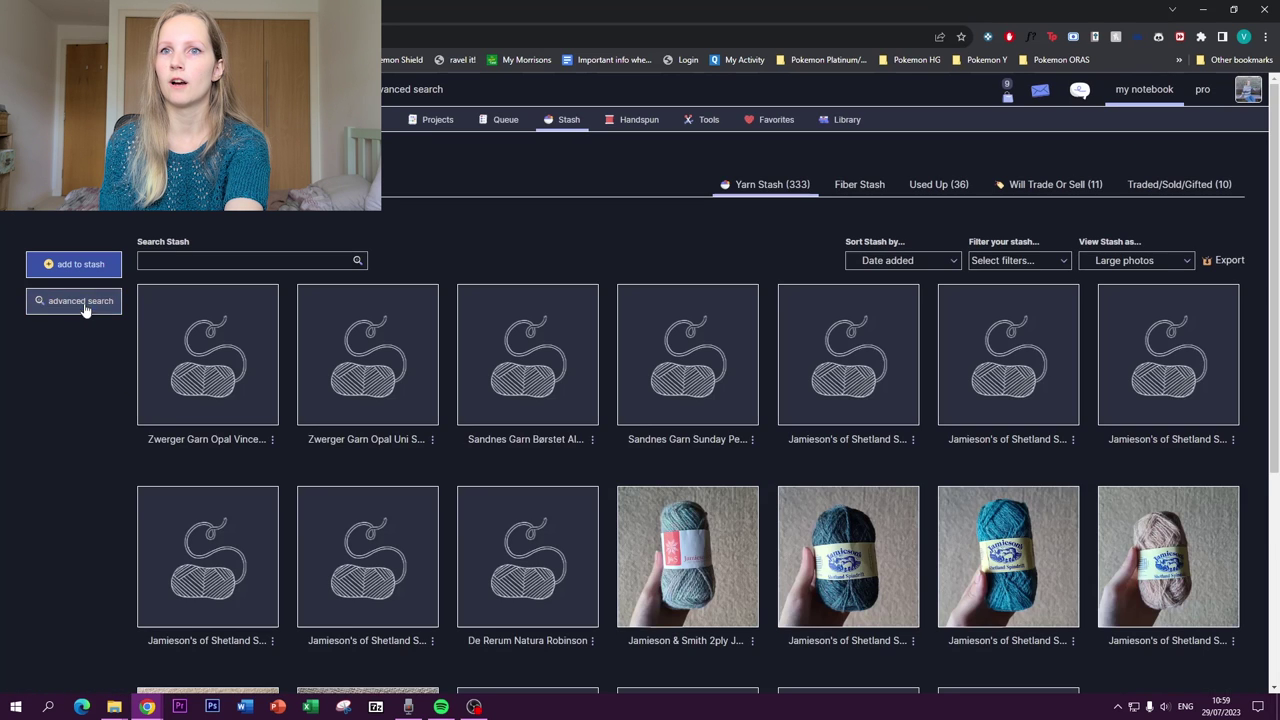
pyautogui.click(80, 301)
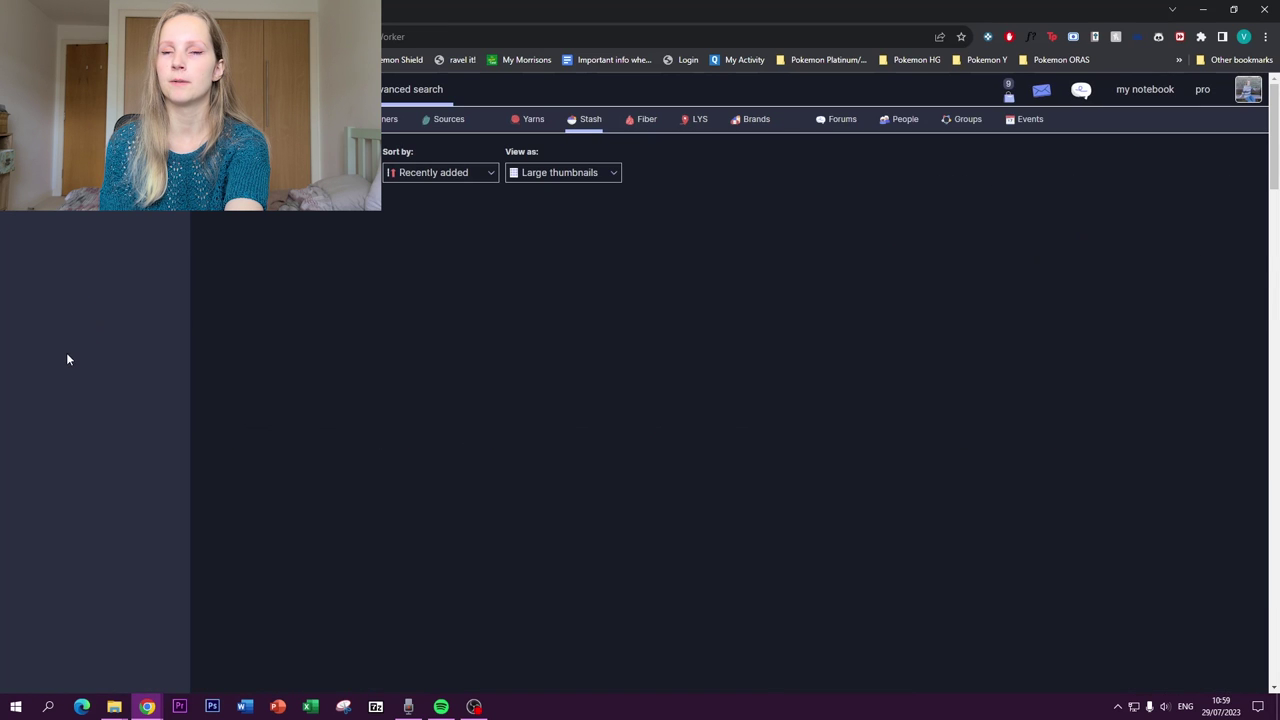
pyautogui.click(44, 380)
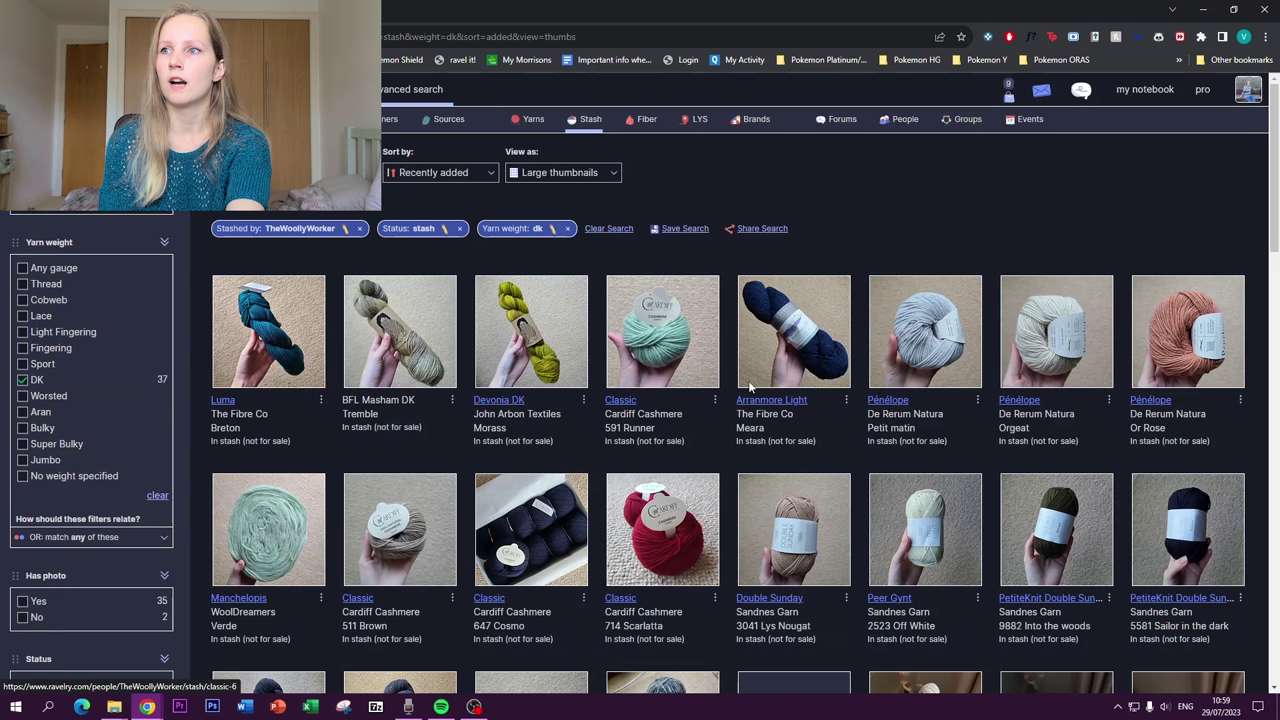
pyautogui.click(916, 338)
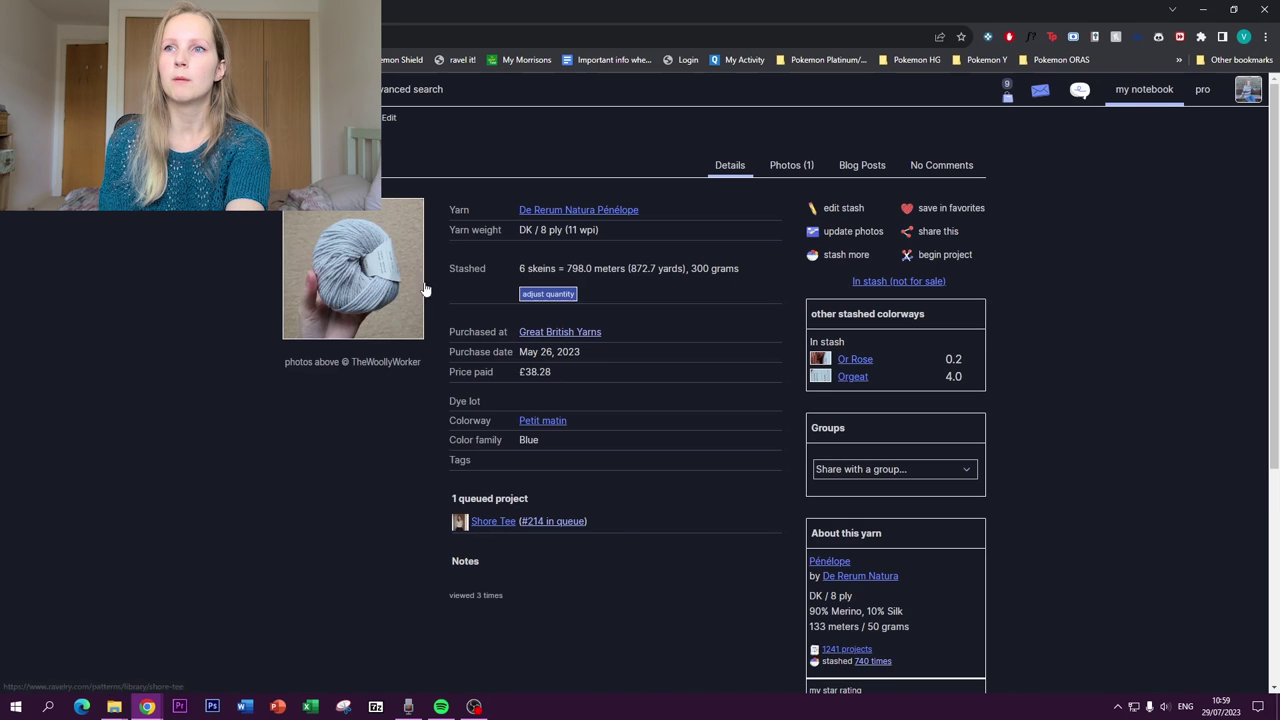
pyautogui.moveTo(565, 268); pyautogui.dragTo(595, 268)
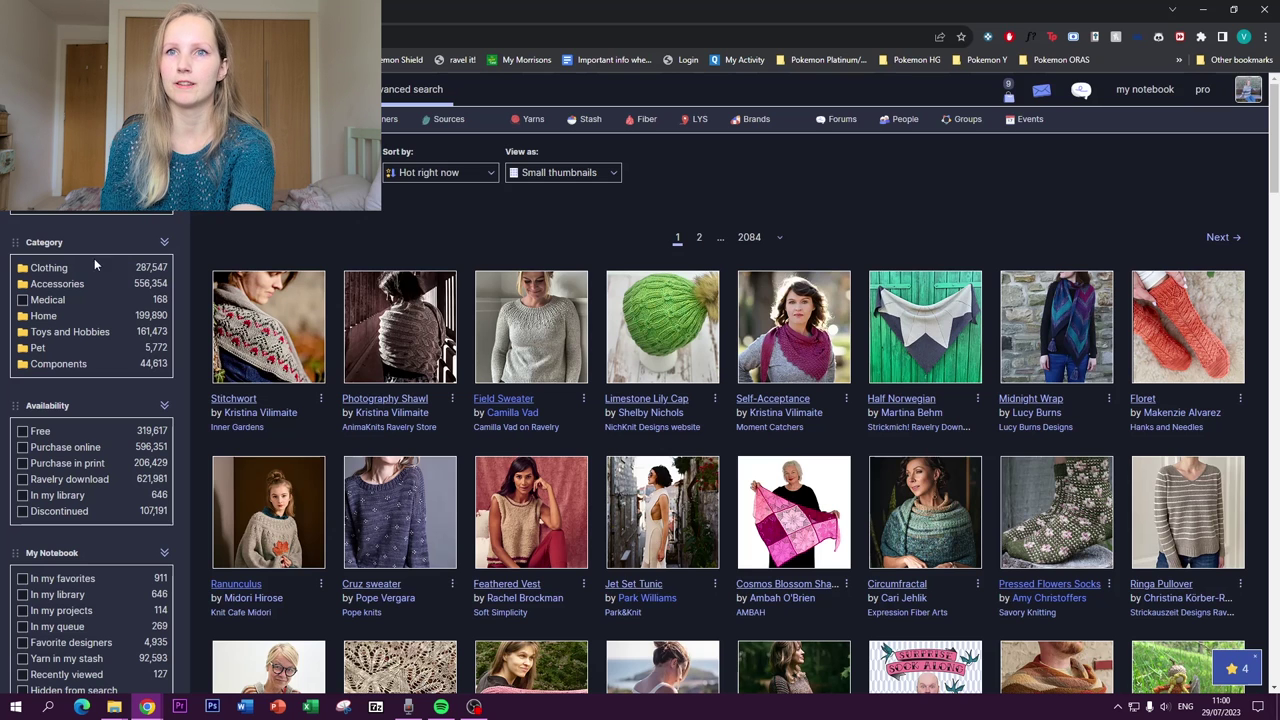
# Filter the pattern search by Clothing to All Sweater and All Tops categories
pyautogui.click(140, 268)
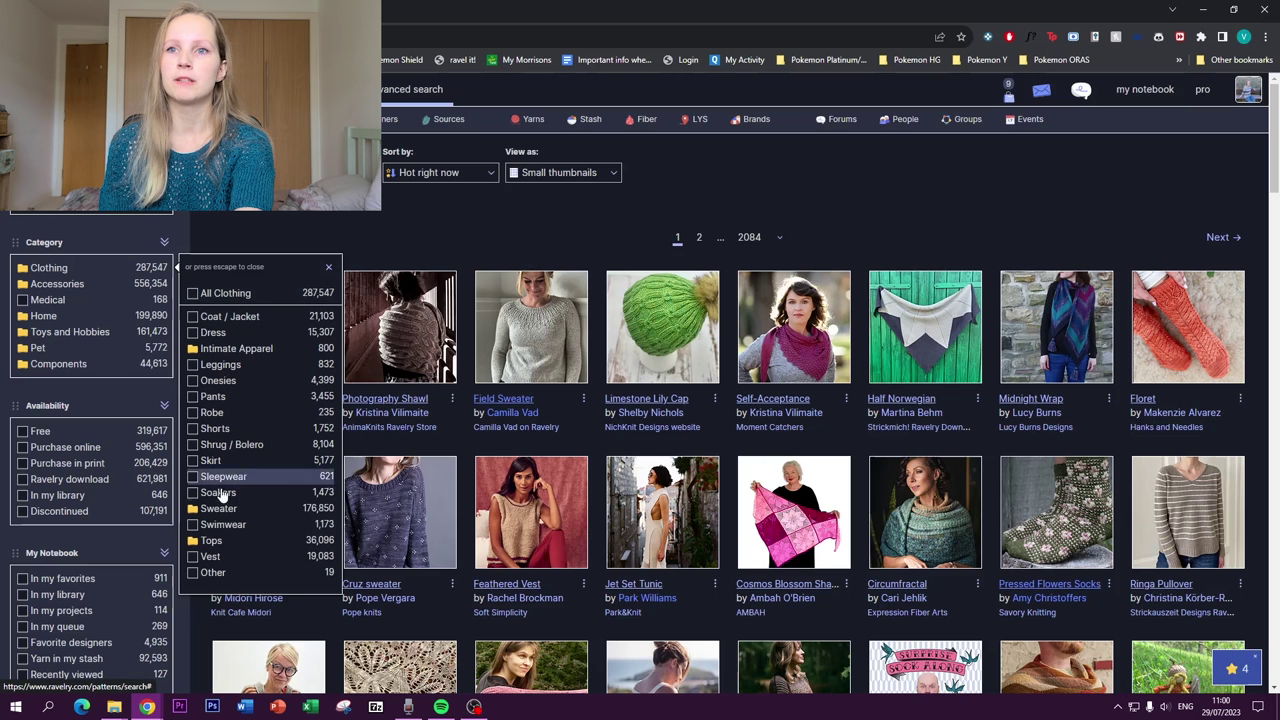
pyautogui.click(246, 514)
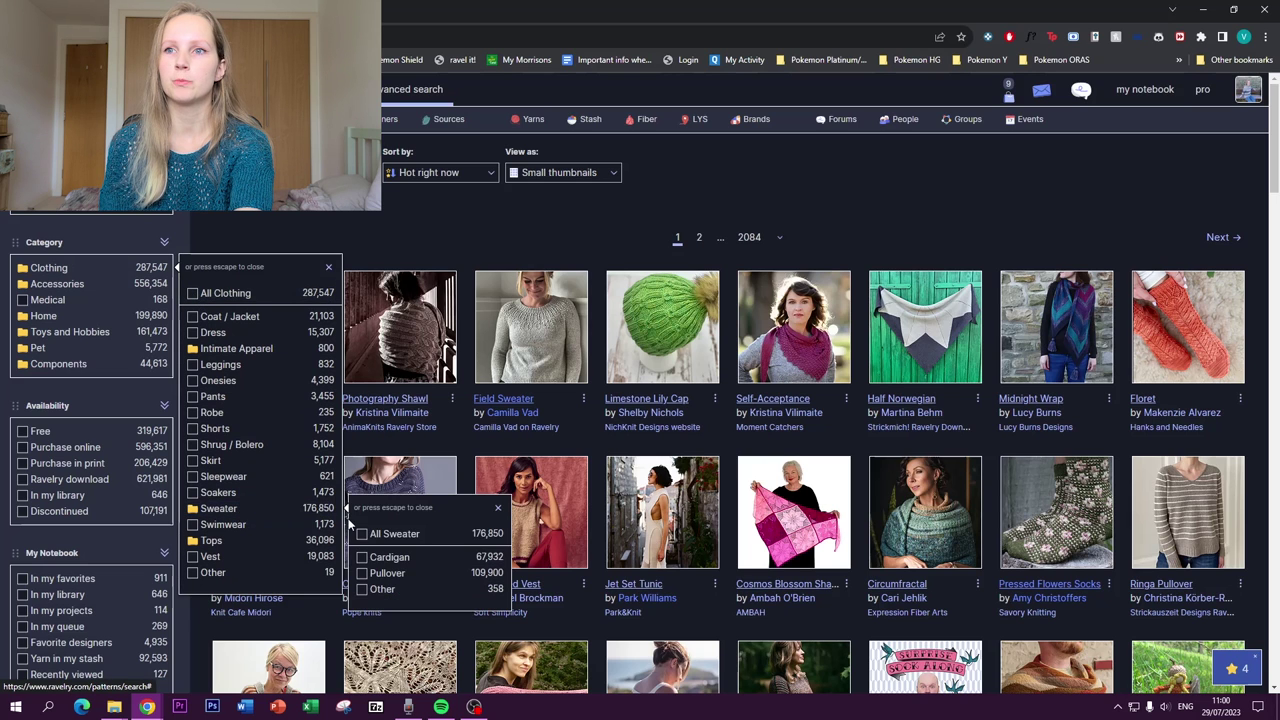
pyautogui.click(275, 543)
pyautogui.click(375, 592)
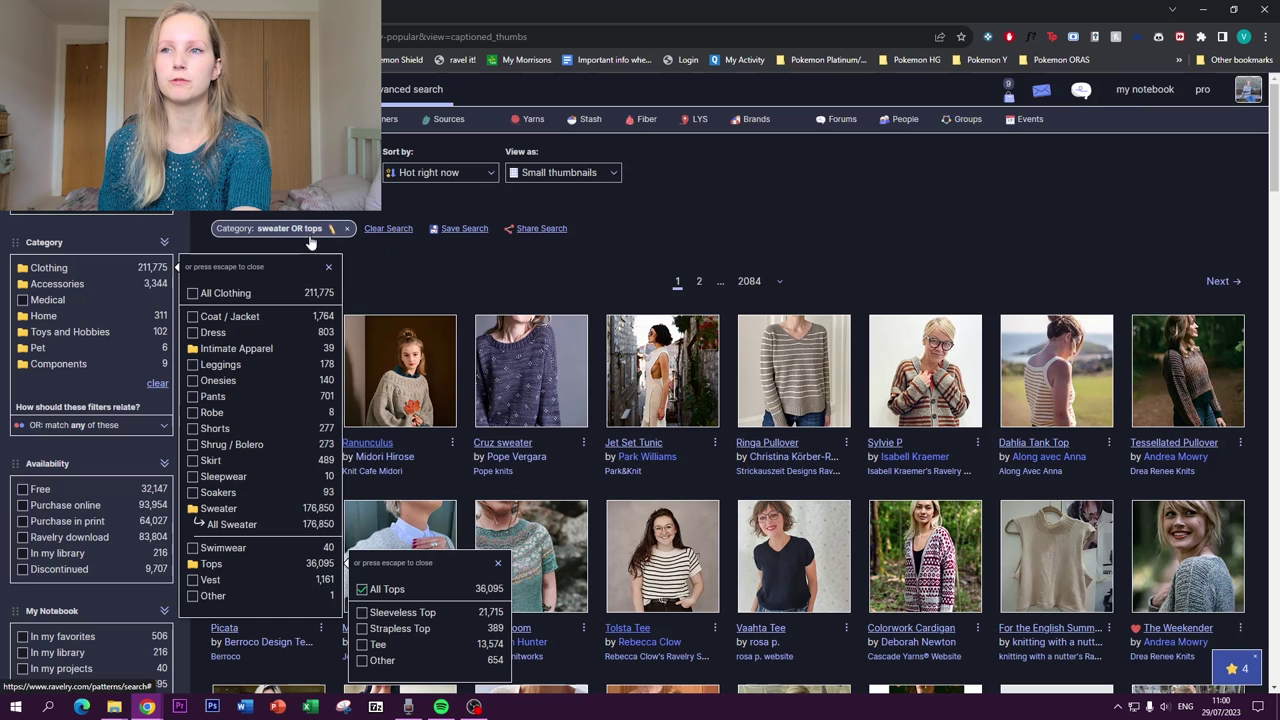
pyautogui.click(430, 267)
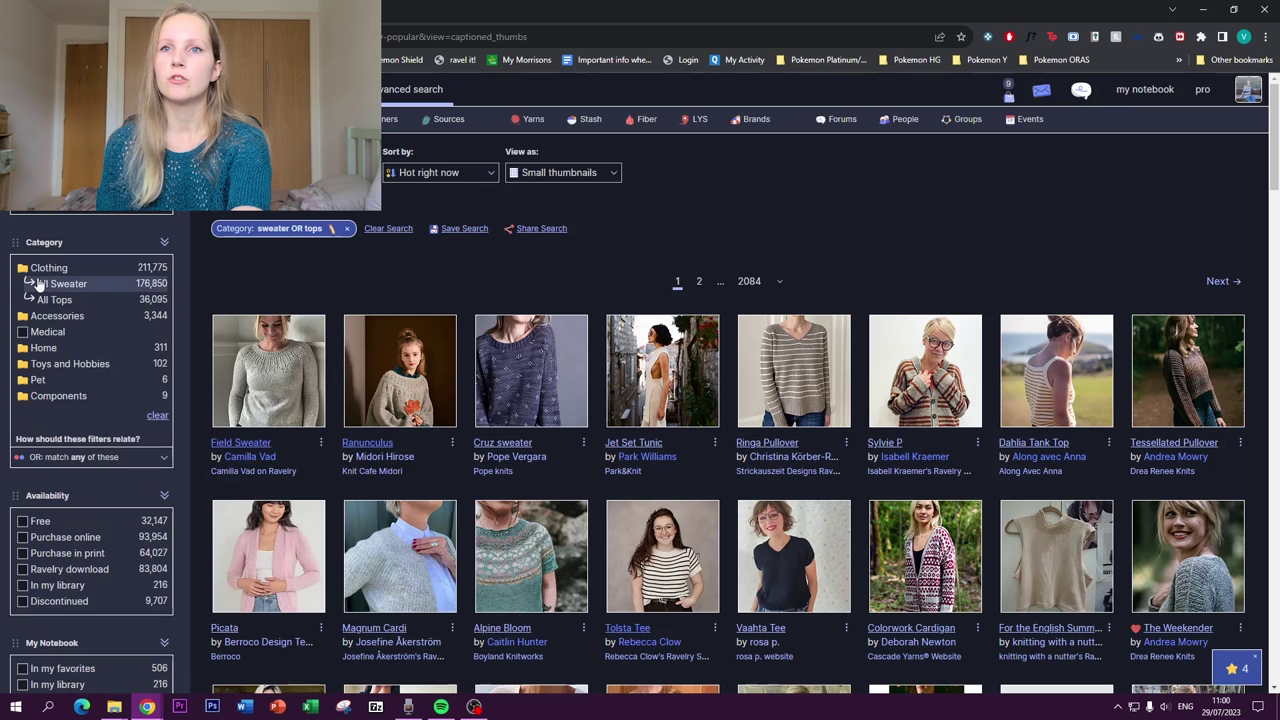
pyautogui.scroll(-2, 57, 296)
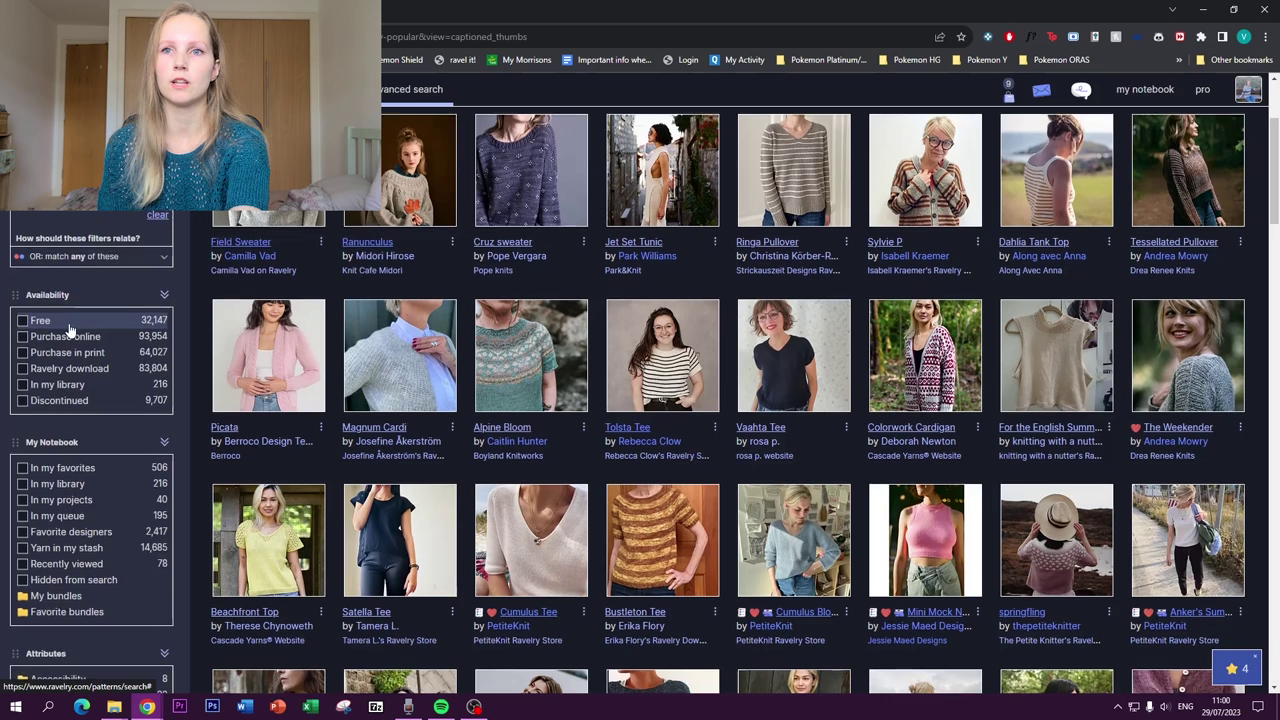
pyautogui.scroll(-1, 66, 330)
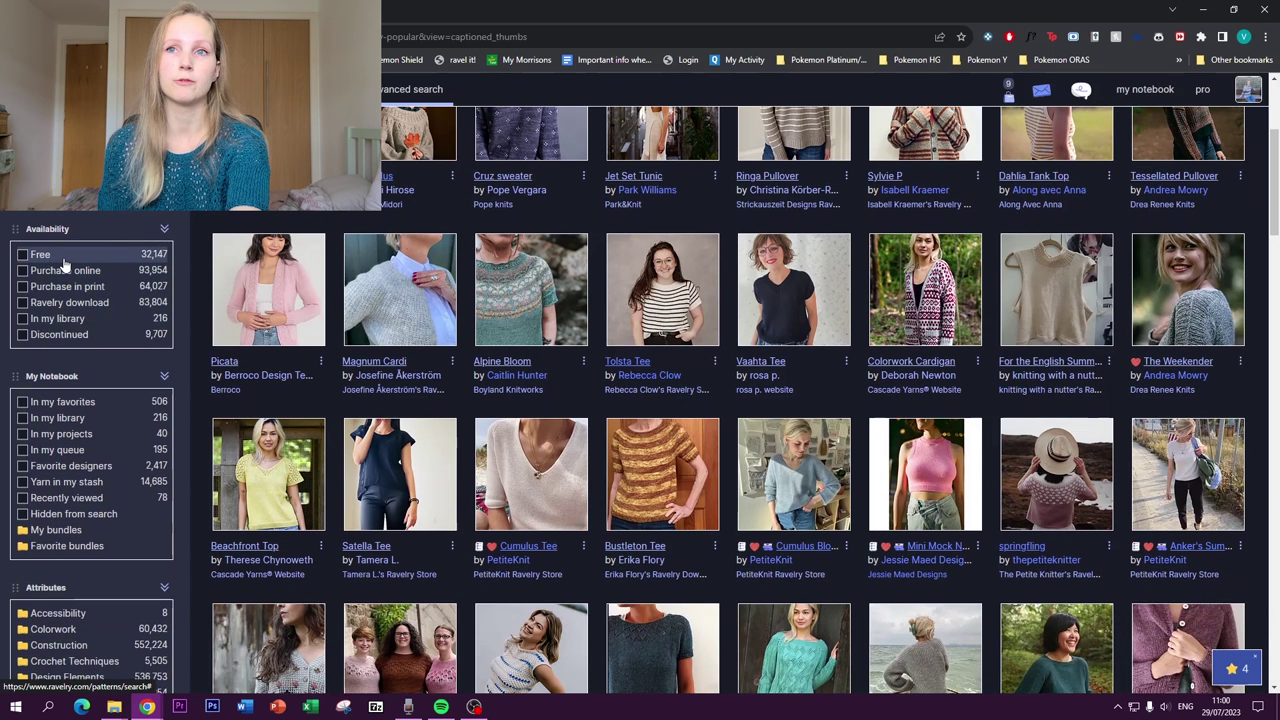
pyautogui.scroll(-2, 63, 262)
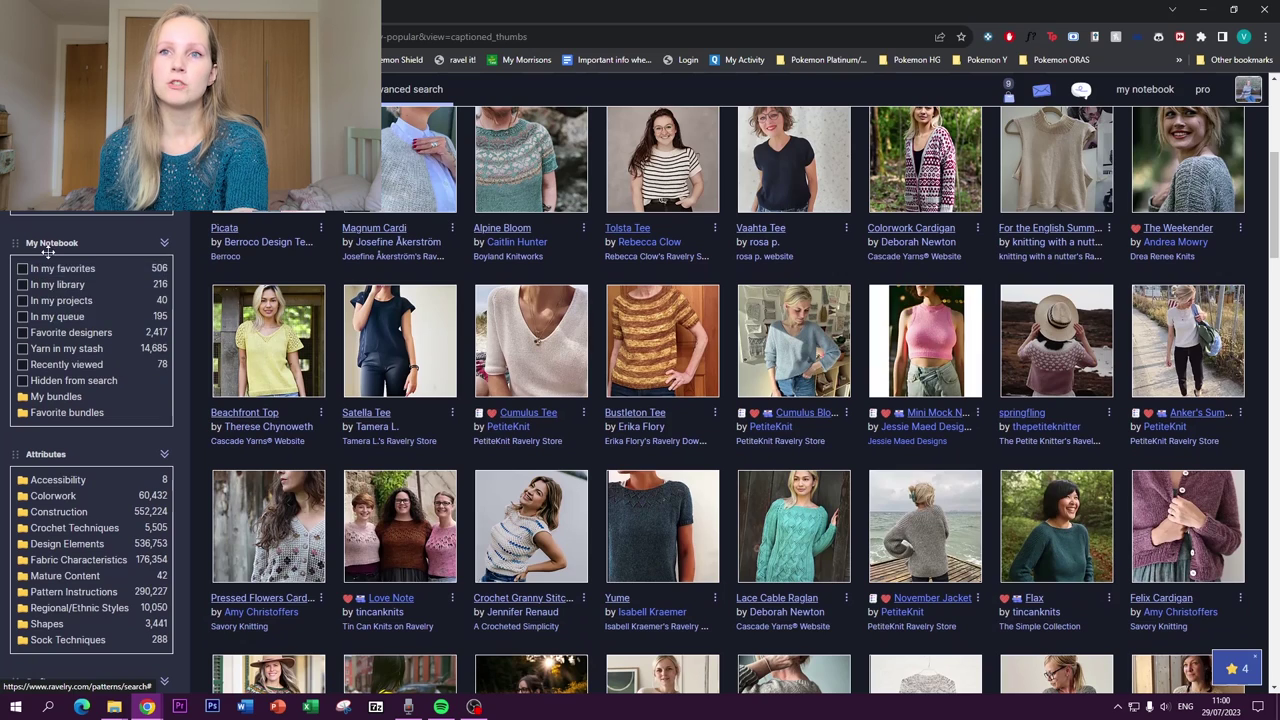
# Tick 'In my library' so the sweater and tops results drop to 216 matches
pyautogui.click(57, 285)
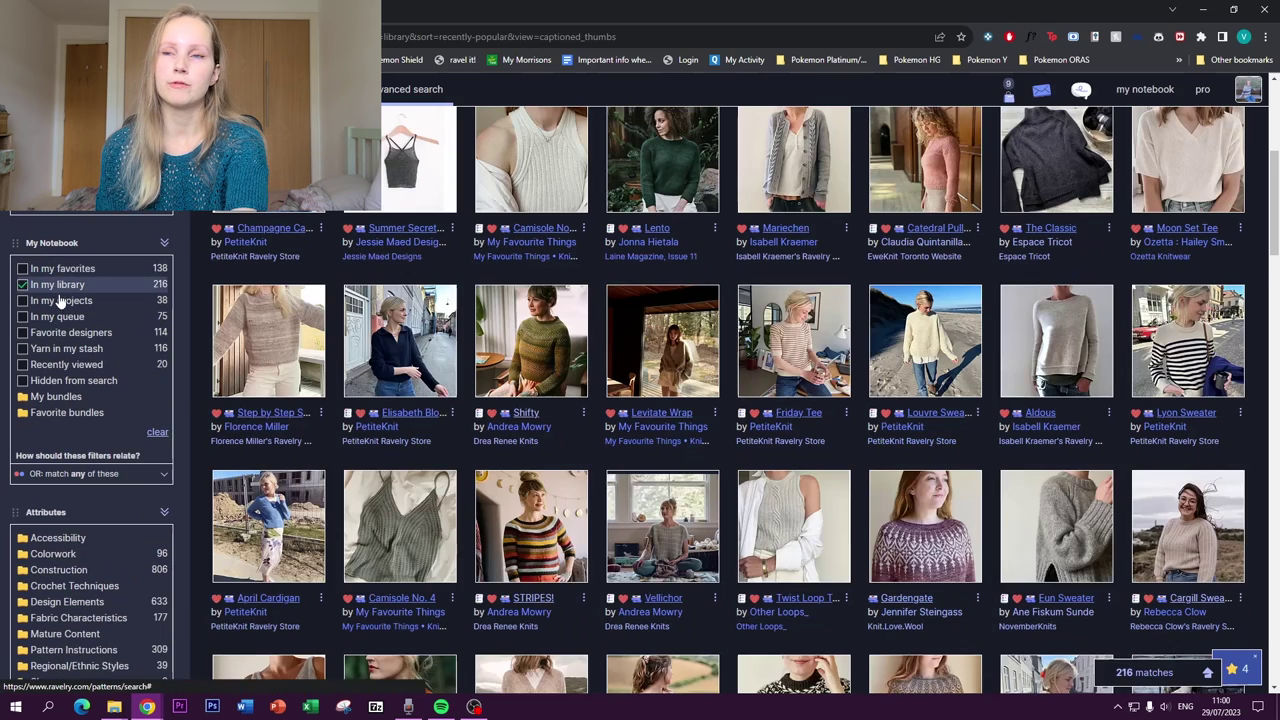
pyautogui.scroll(3, 643, 345)
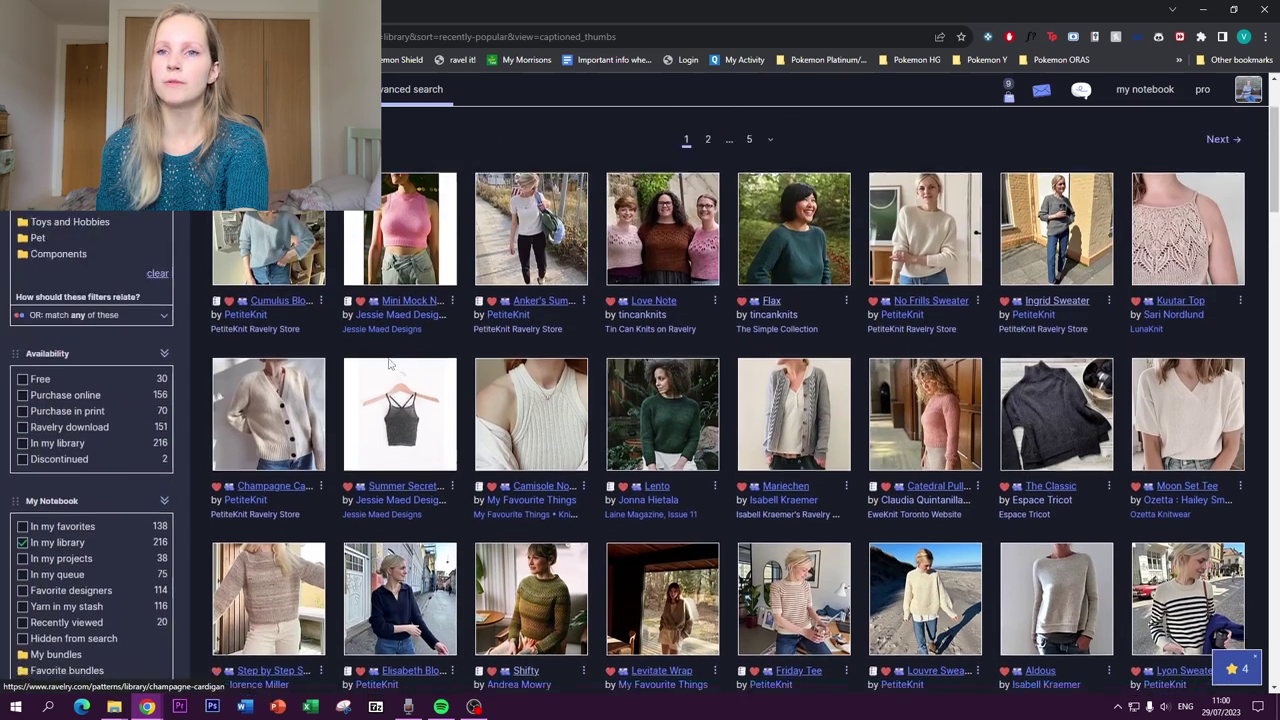
pyautogui.scroll(-5, 643, 345)
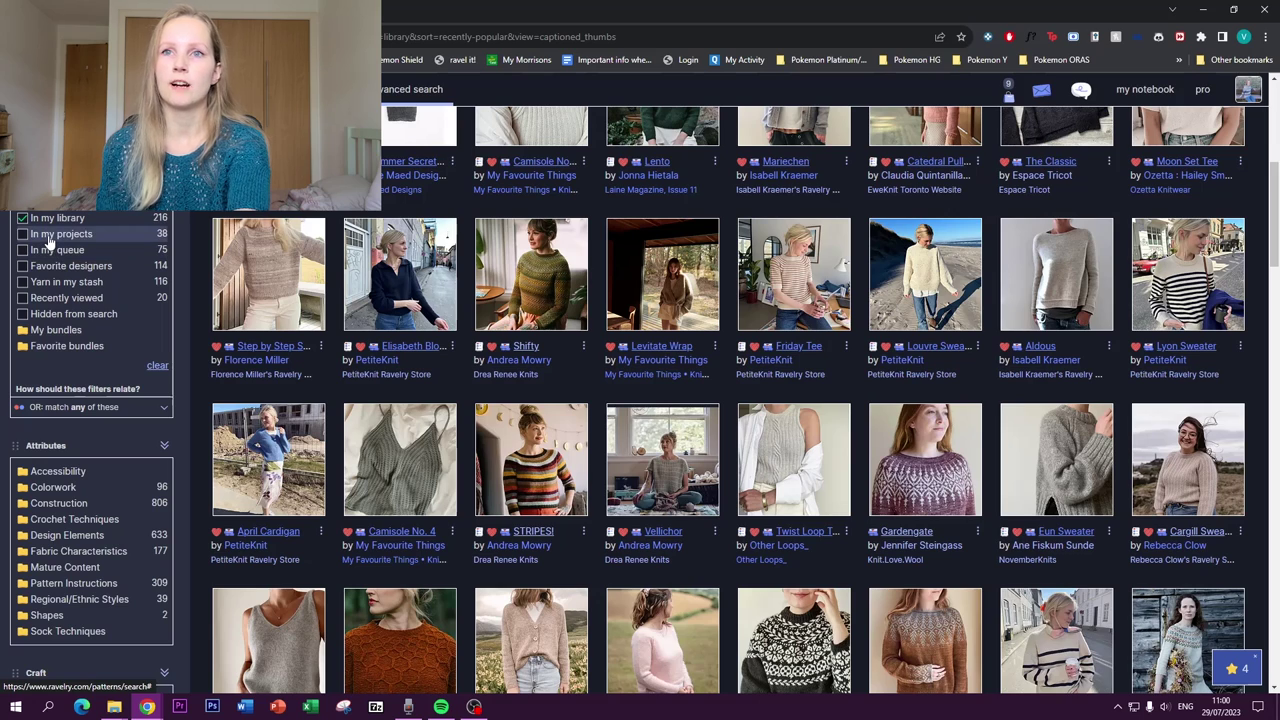
pyautogui.scroll(-2, 47, 241)
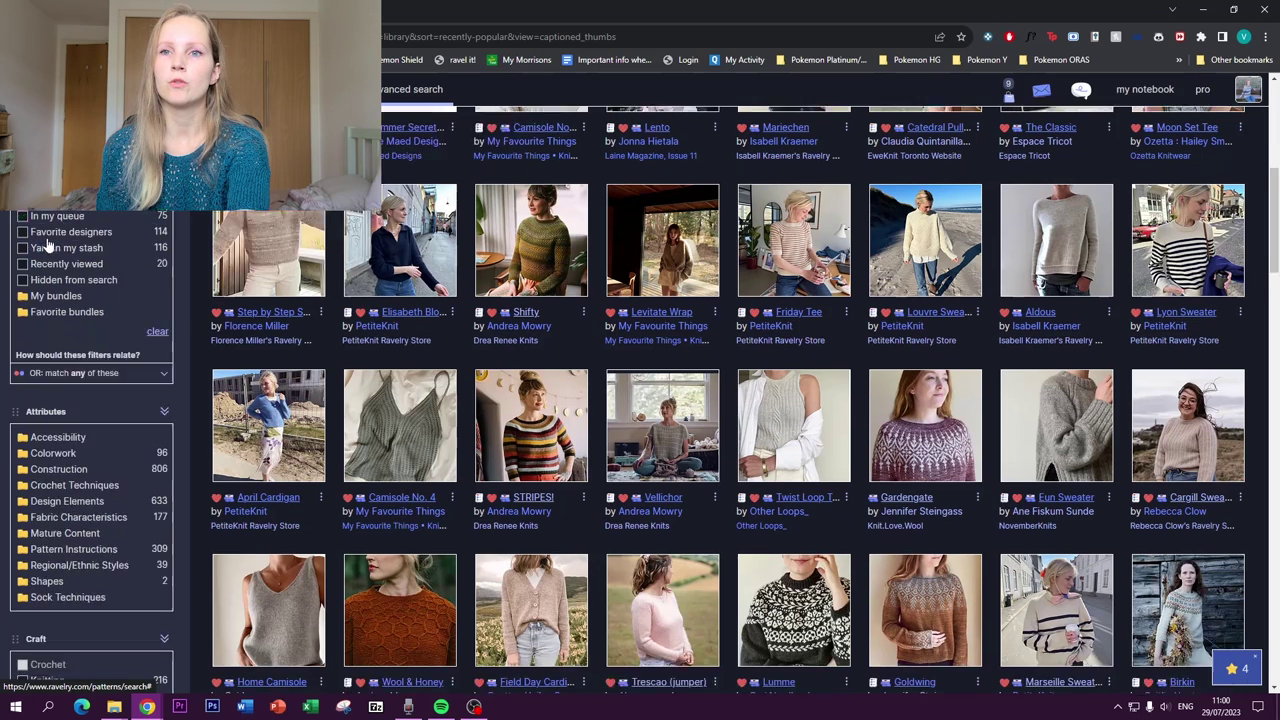
pyautogui.scroll(-1, 68, 283)
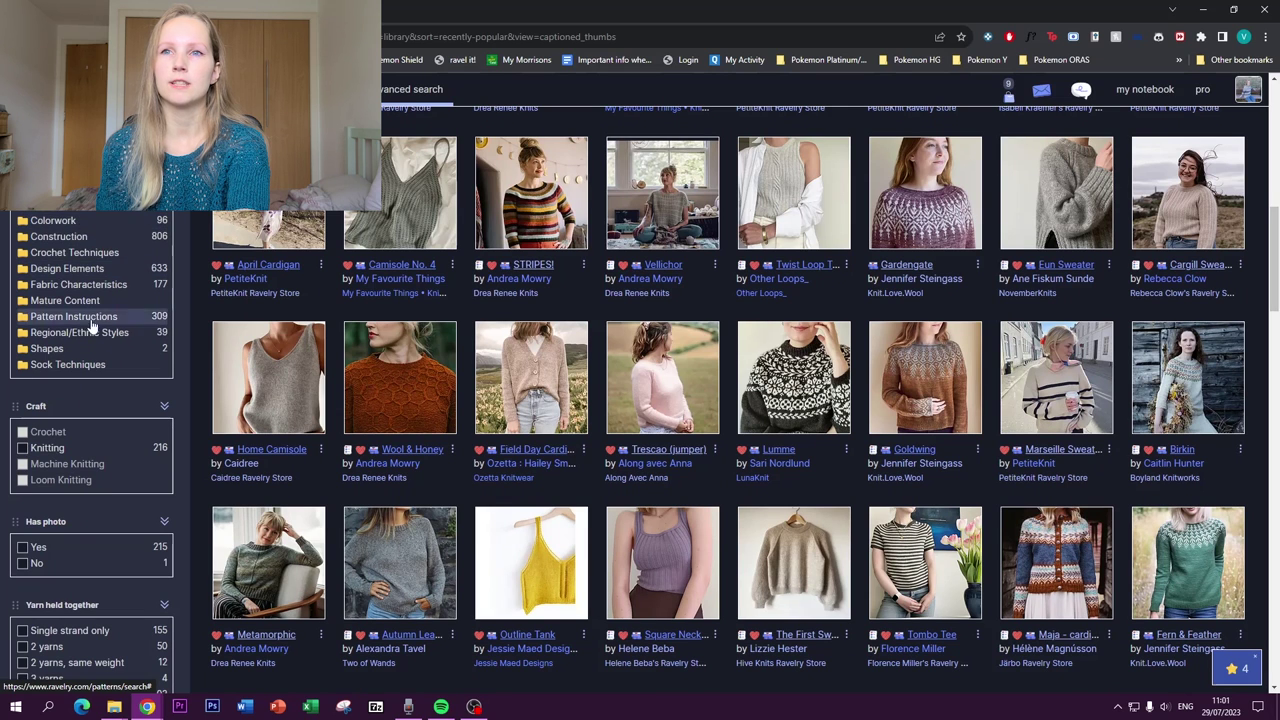
# Add the top-down construction filter, leaving 146 matches such as Tombo Tee
pyautogui.click(89, 240)
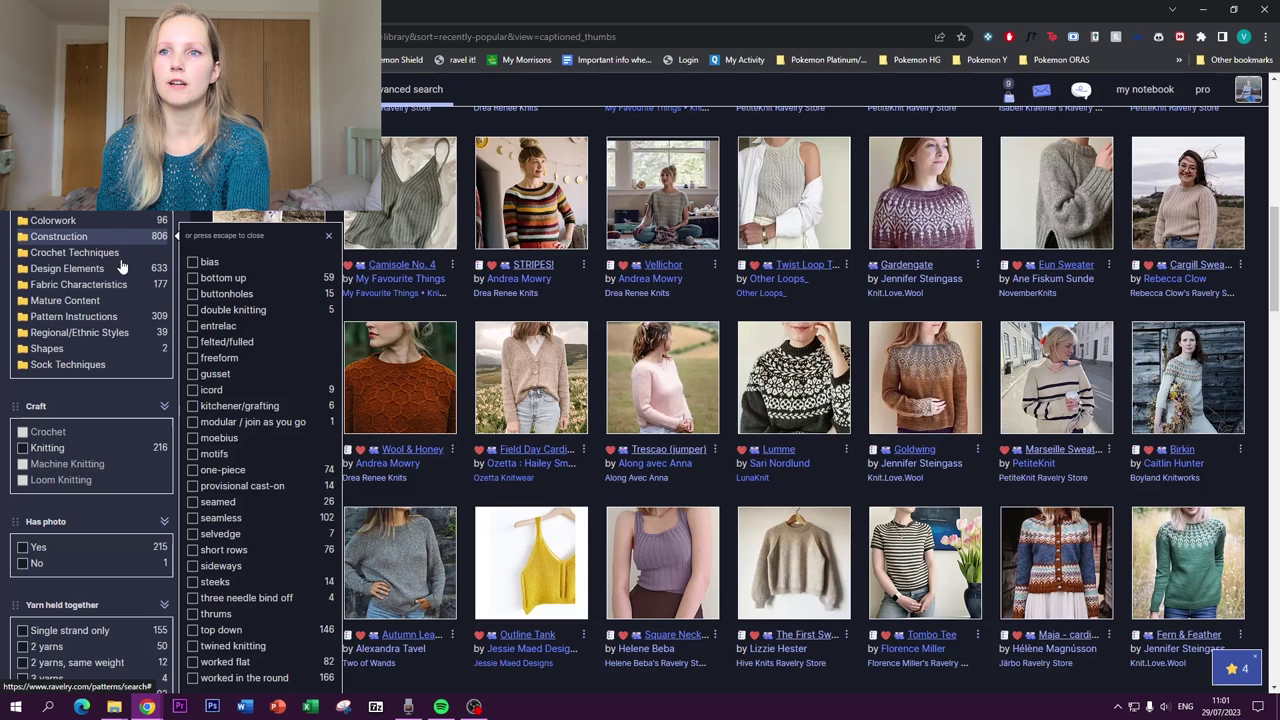
pyautogui.scroll(-1, 240, 400)
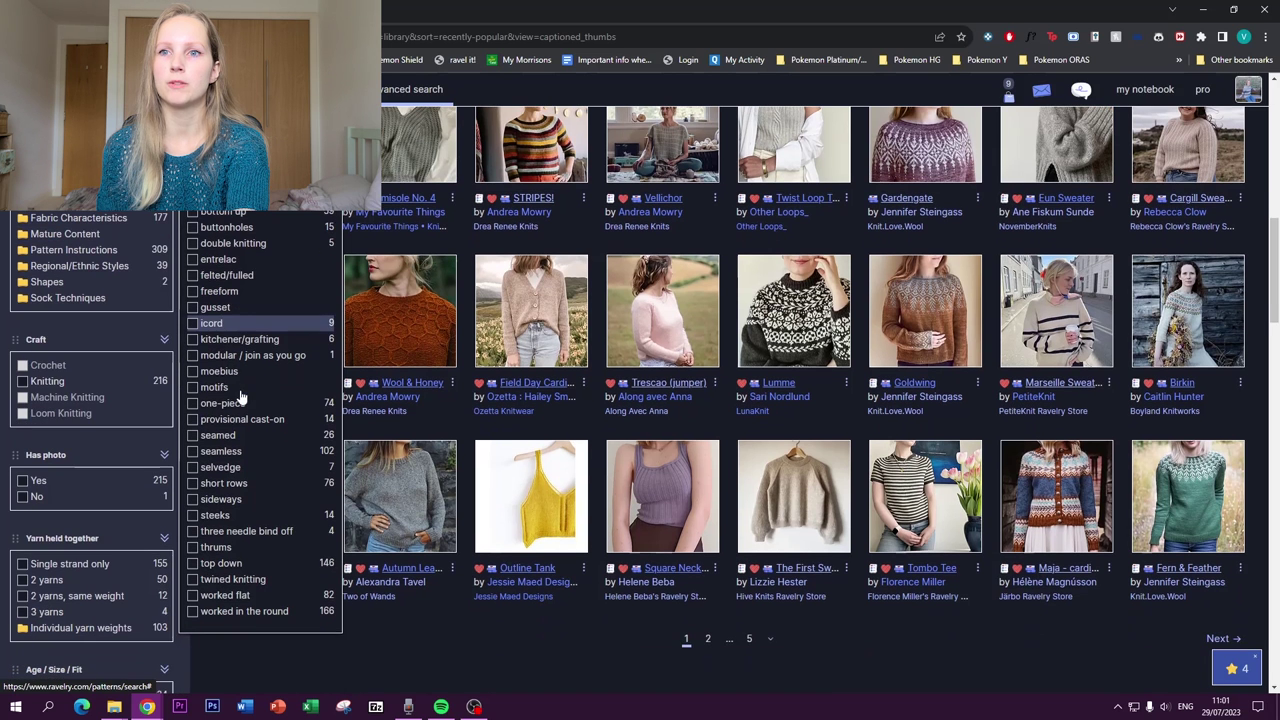
pyautogui.click(220, 566)
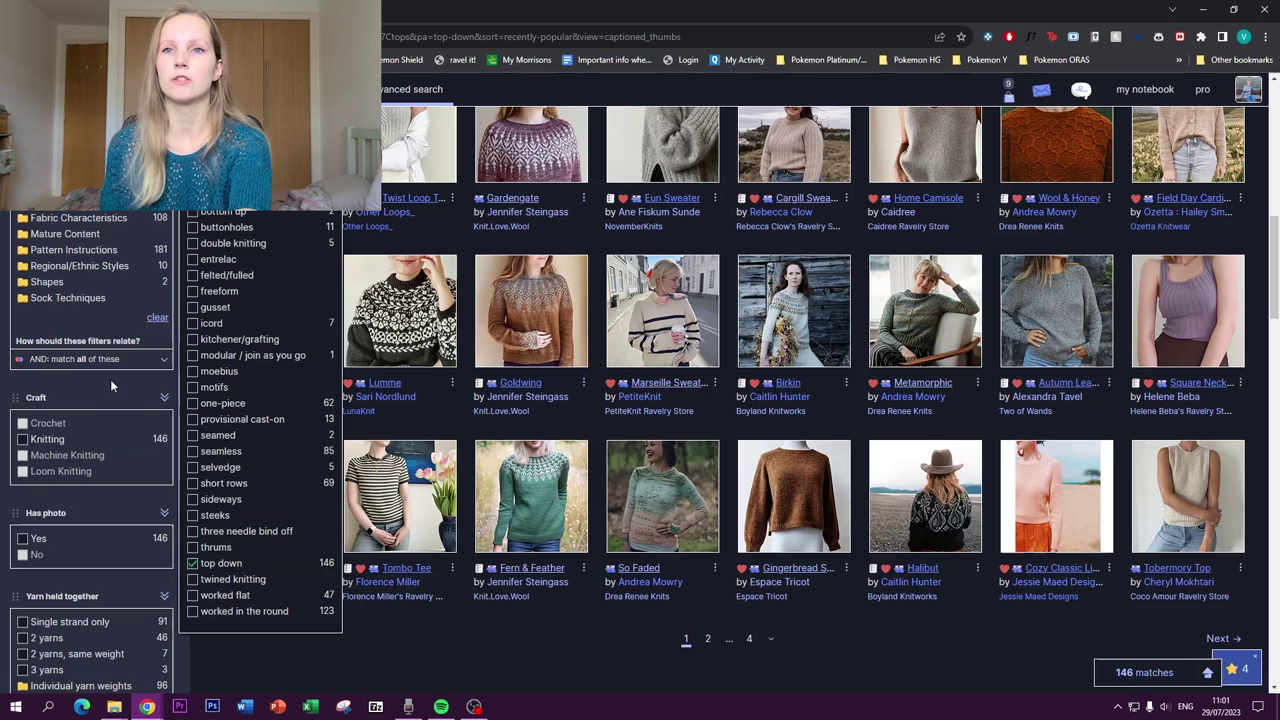
pyautogui.scroll(-3, 110, 380)
pyautogui.scroll(-5, 110, 380)
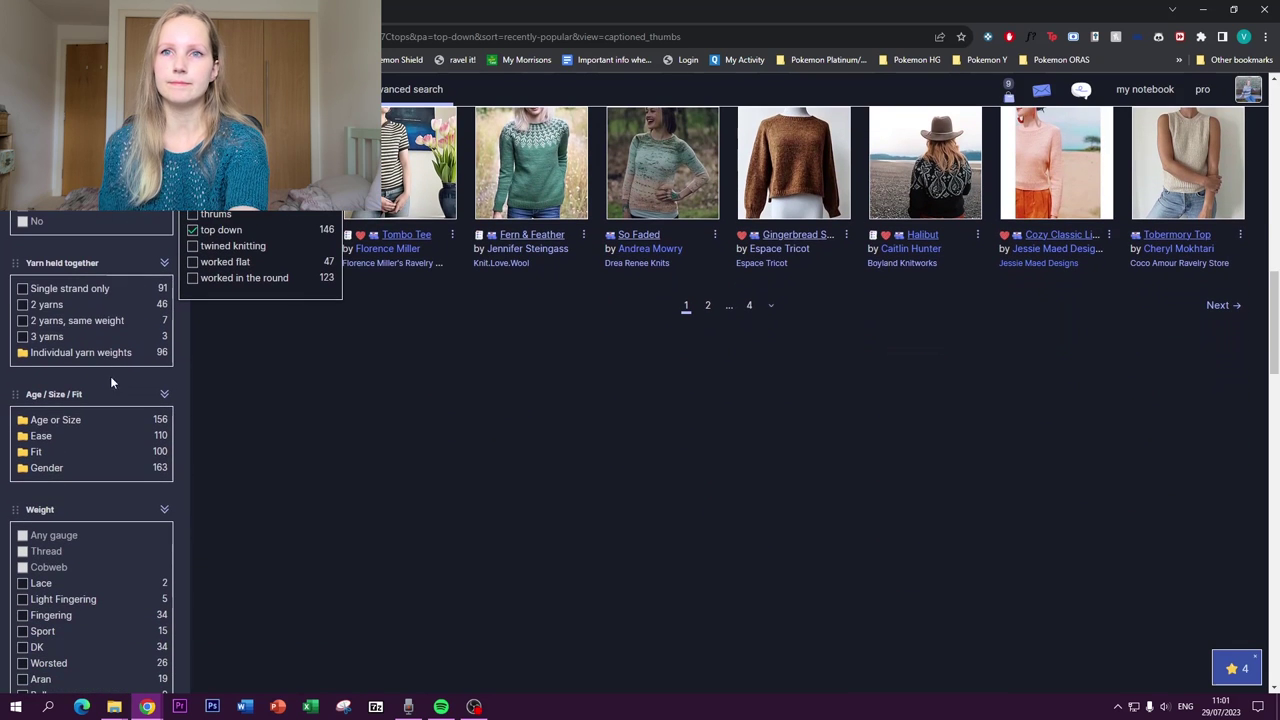
# Apply a custom meterage range of 400 to 850 meters
pyautogui.scroll(-5, 62, 316)
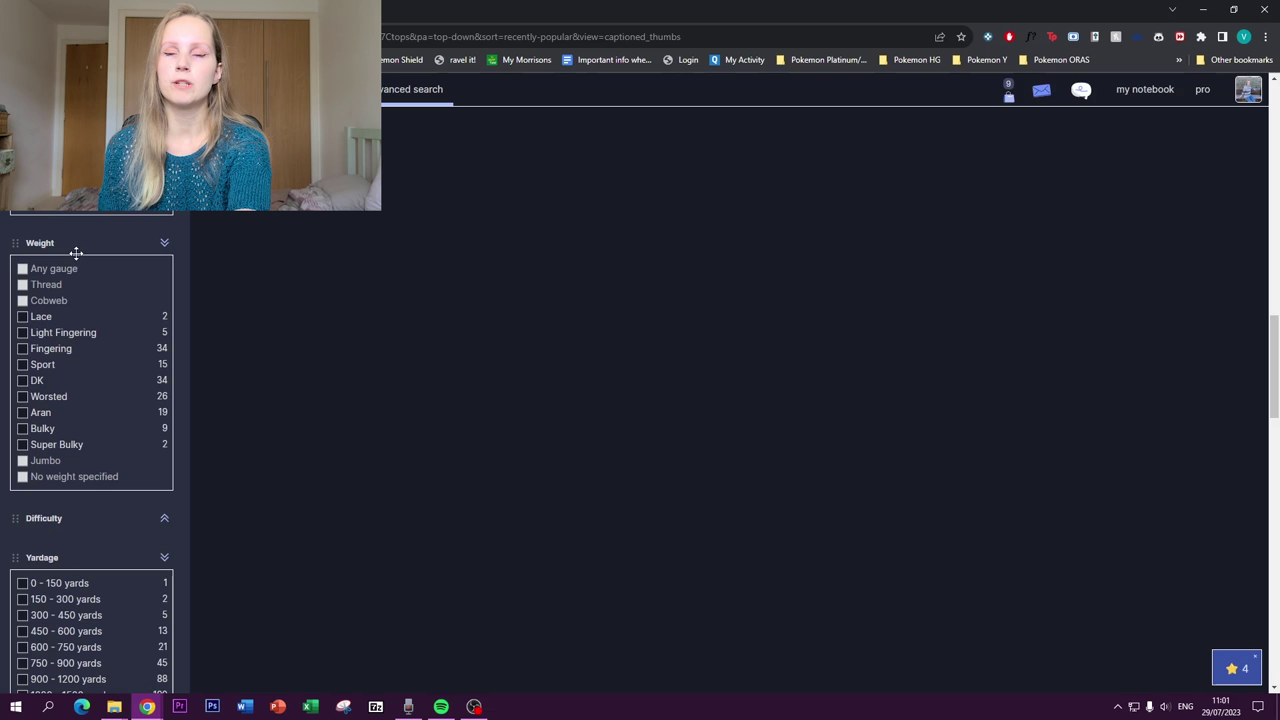
pyautogui.scroll(-8, 80, 306)
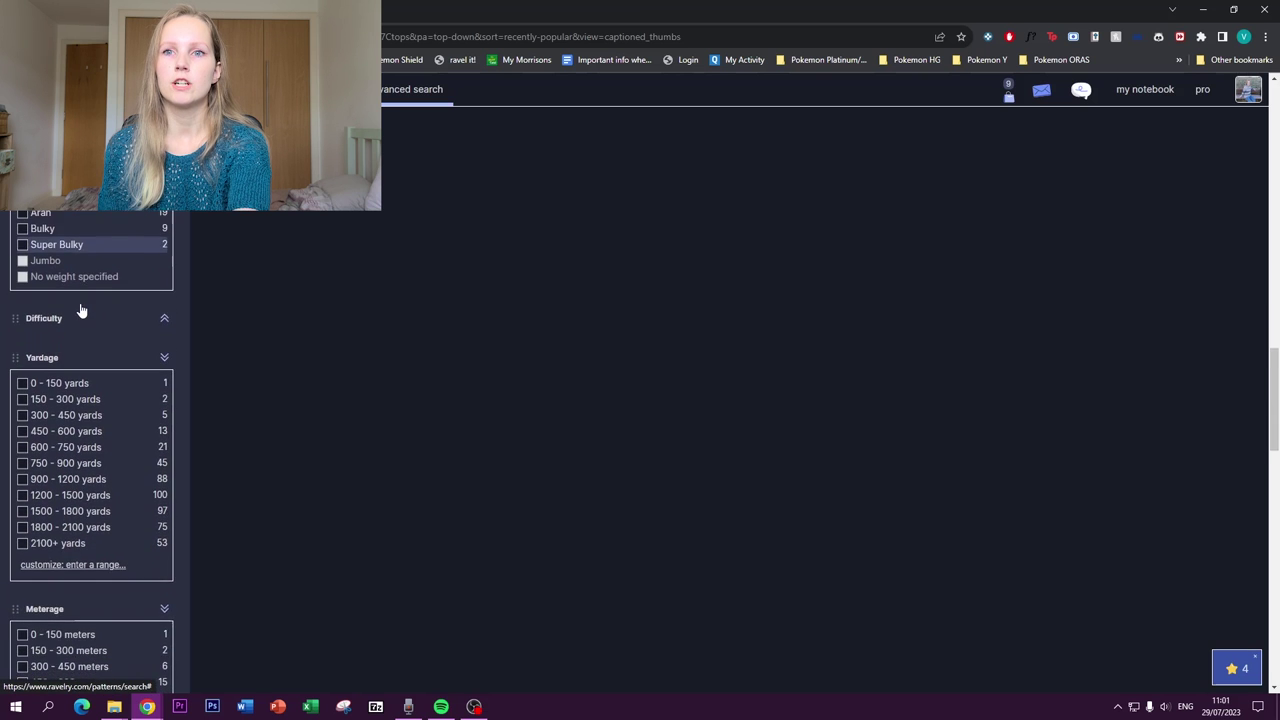
pyautogui.scroll(-3, 80, 405)
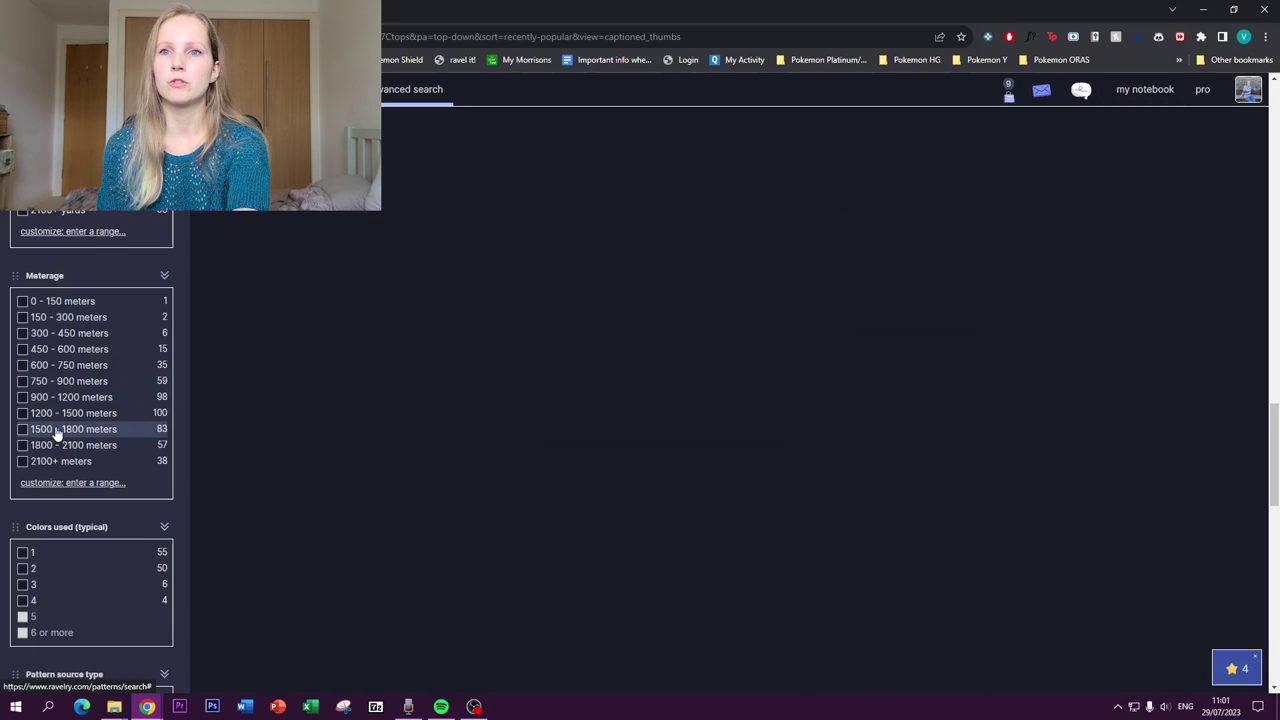
pyautogui.scroll(-1, 55, 428)
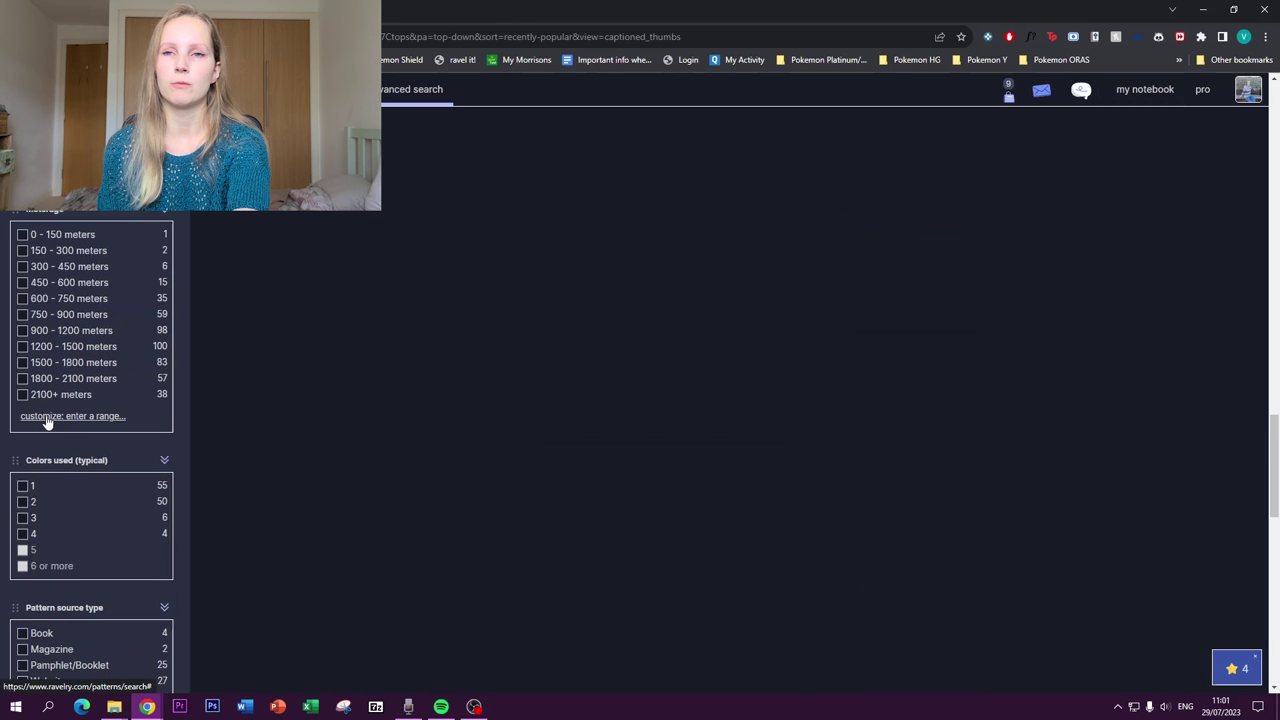
pyautogui.click(46, 418)
pyautogui.click(41, 286)
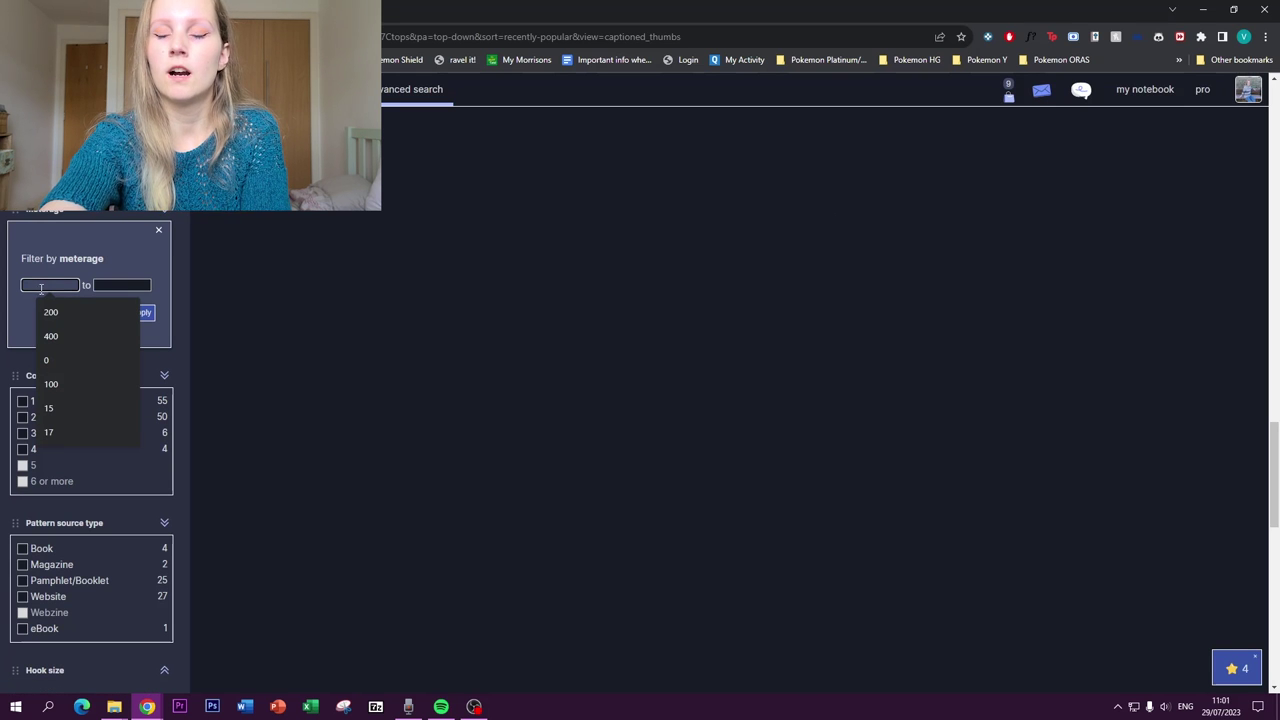
pyautogui.write('400')
pyautogui.click(114, 285)
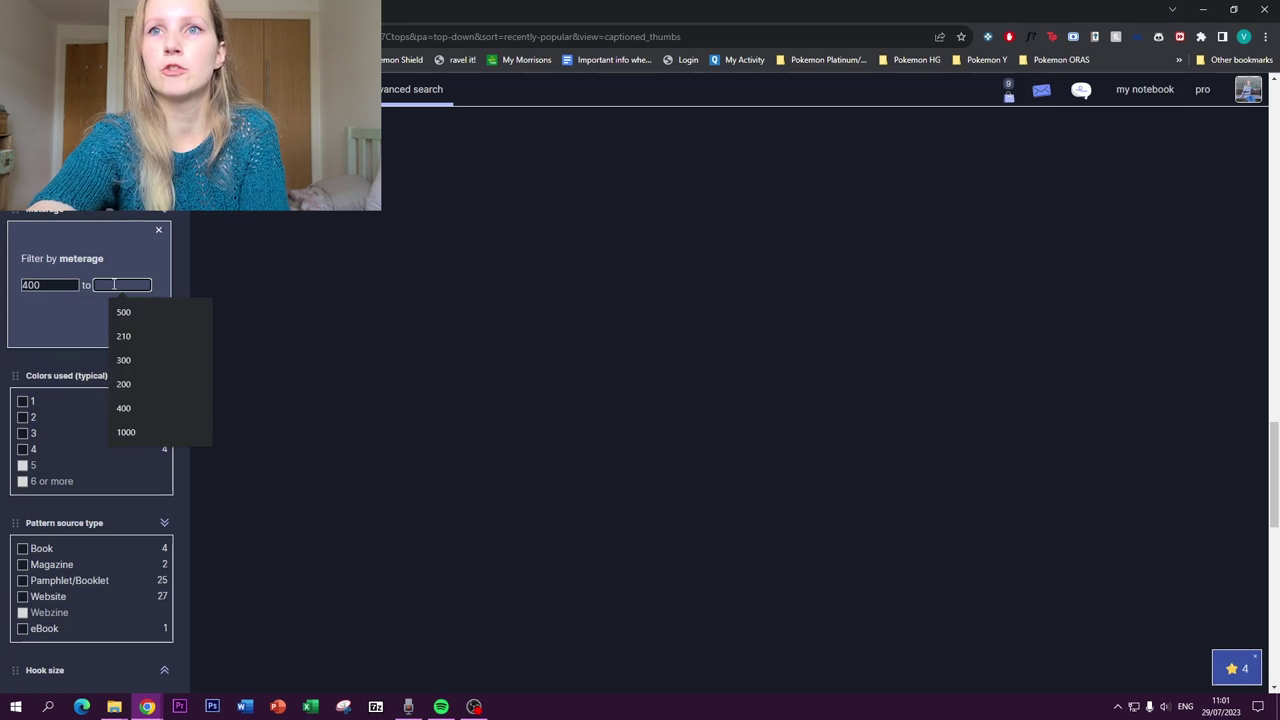
pyautogui.write('8')
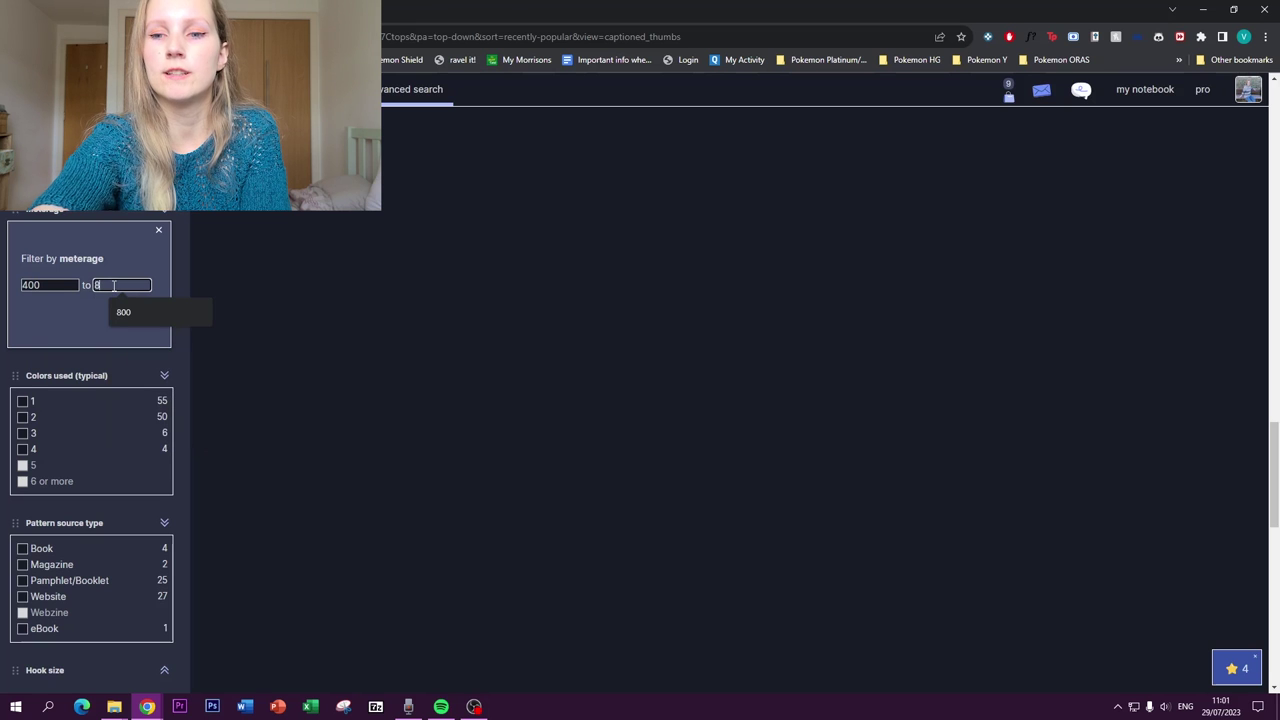
pyautogui.write('50')
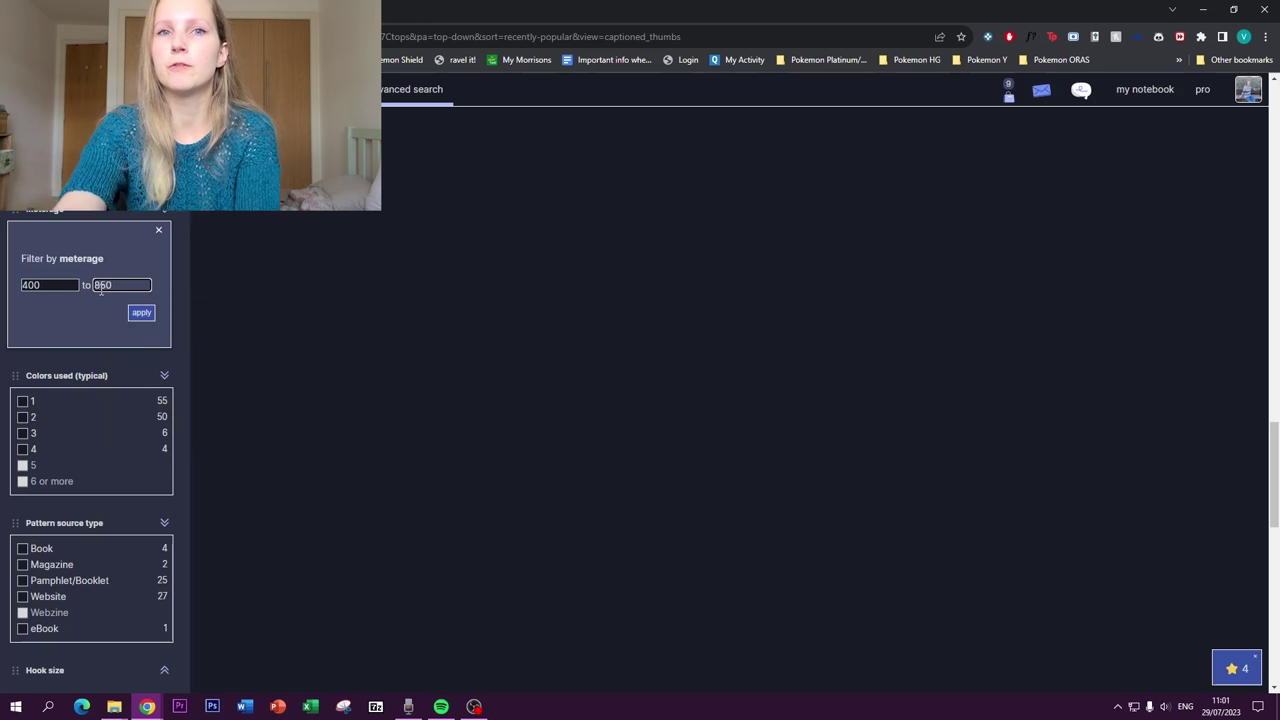
pyautogui.click(137, 316)
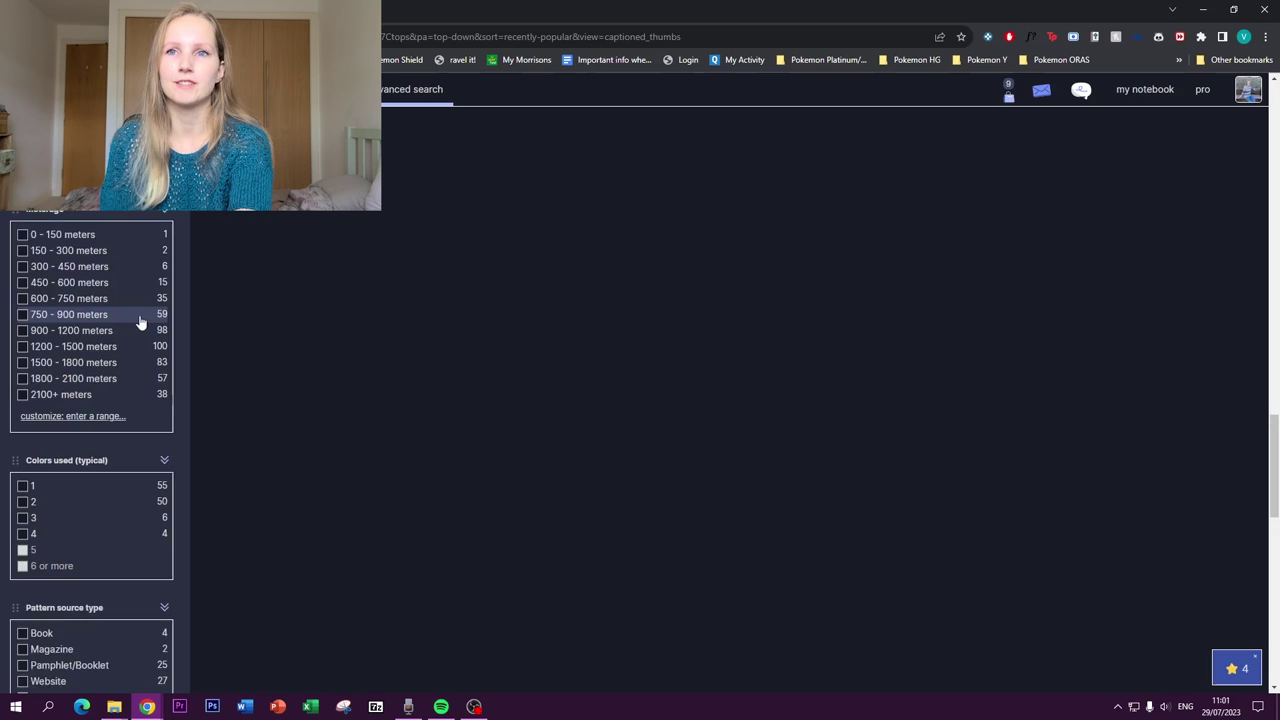
# Restrict the results further to DK weight yarn
pyautogui.scroll(15, 244, 329)
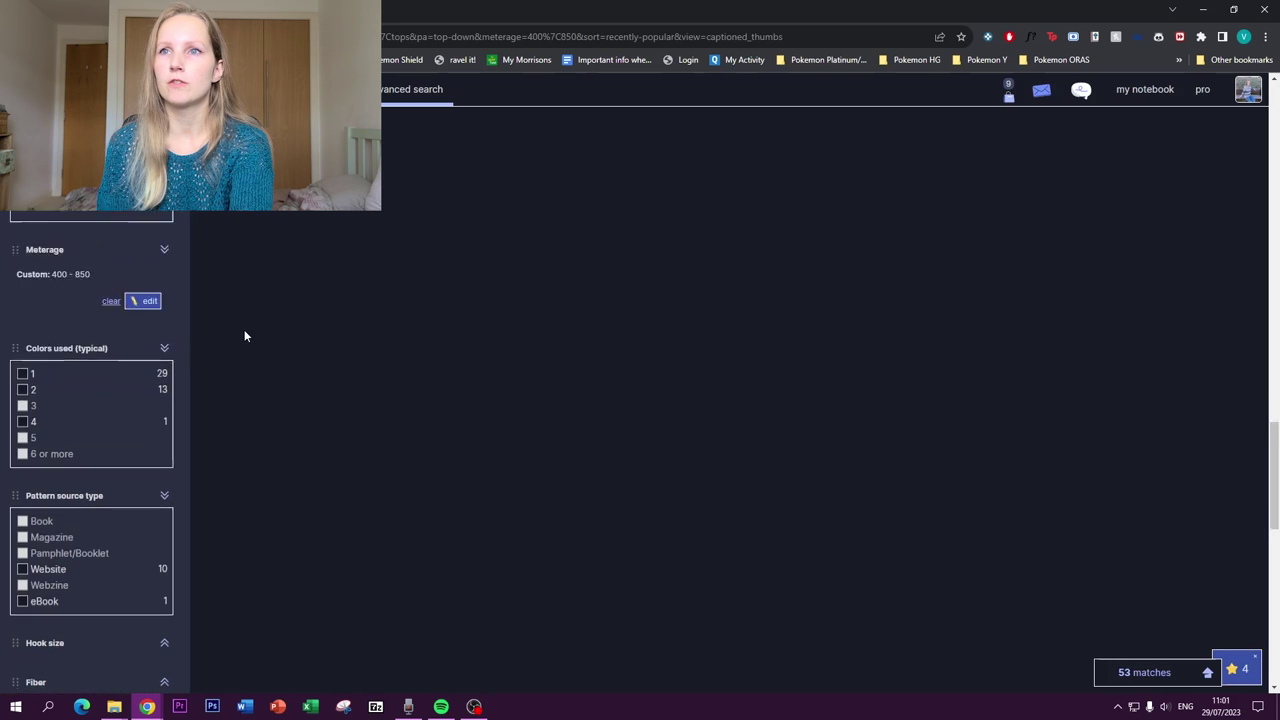
pyautogui.scroll(5, 269, 388)
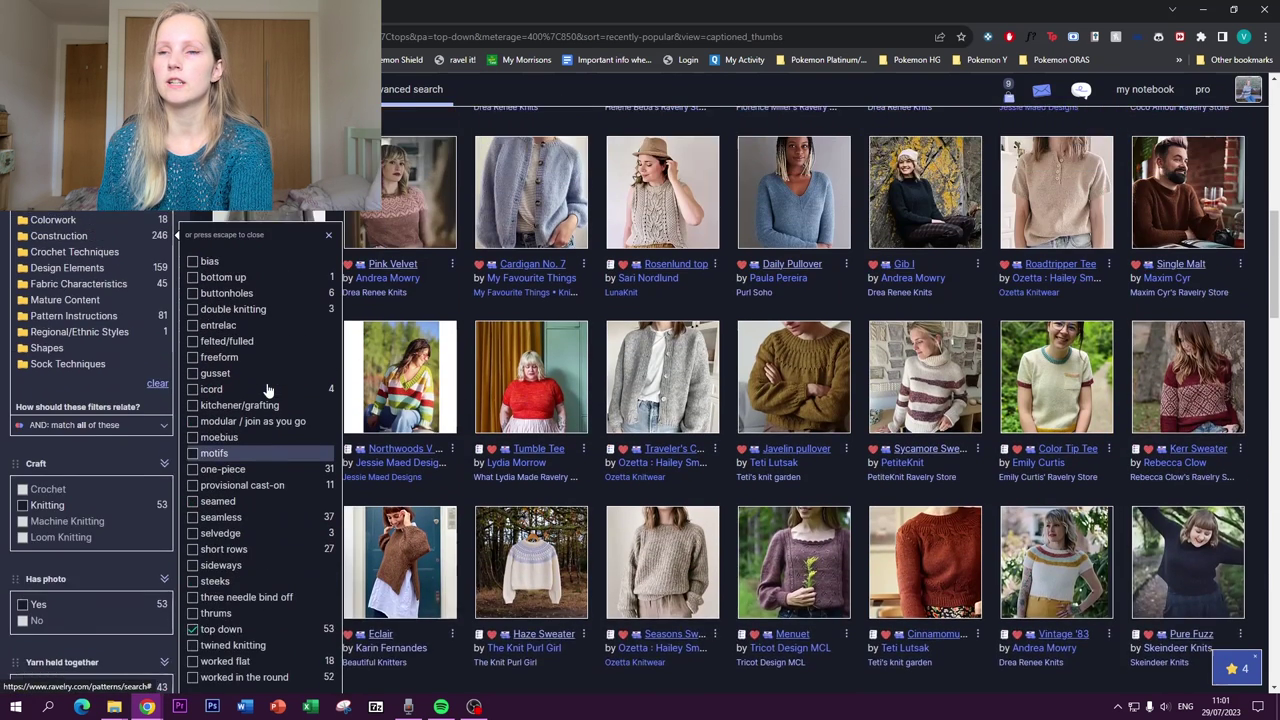
pyautogui.scroll(10, 268, 410)
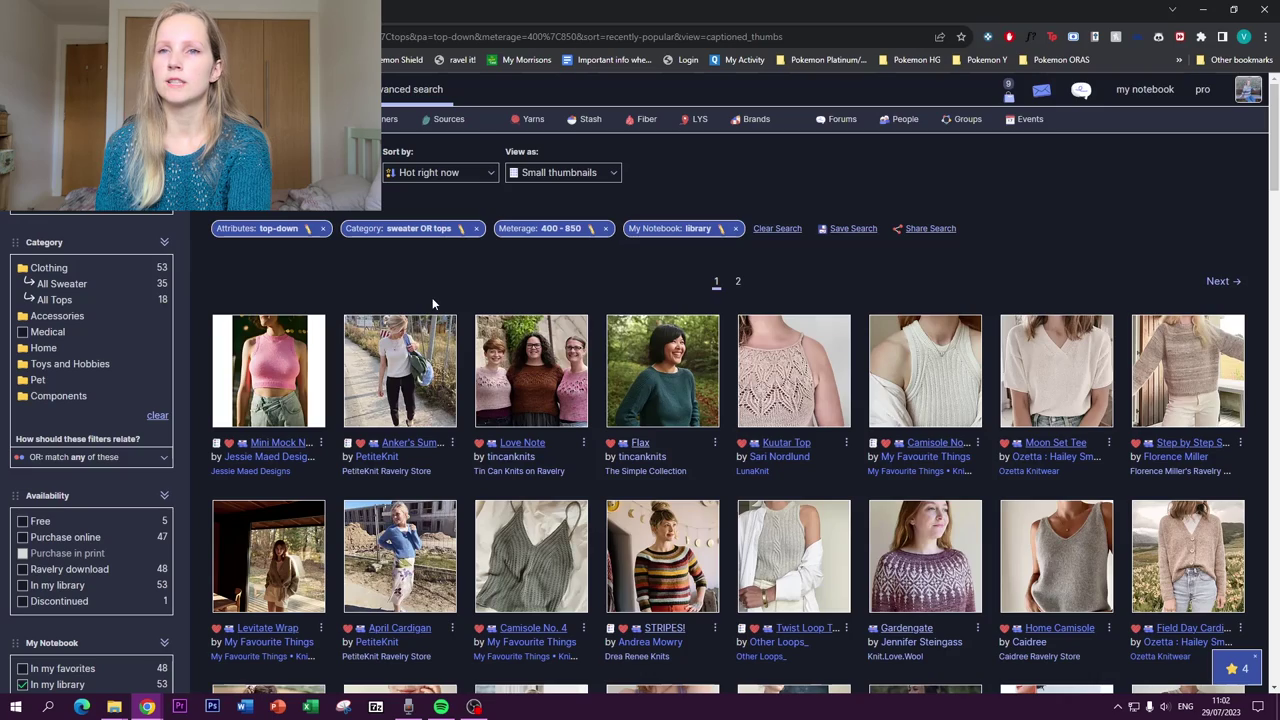
pyautogui.scroll(-5, 432, 297)
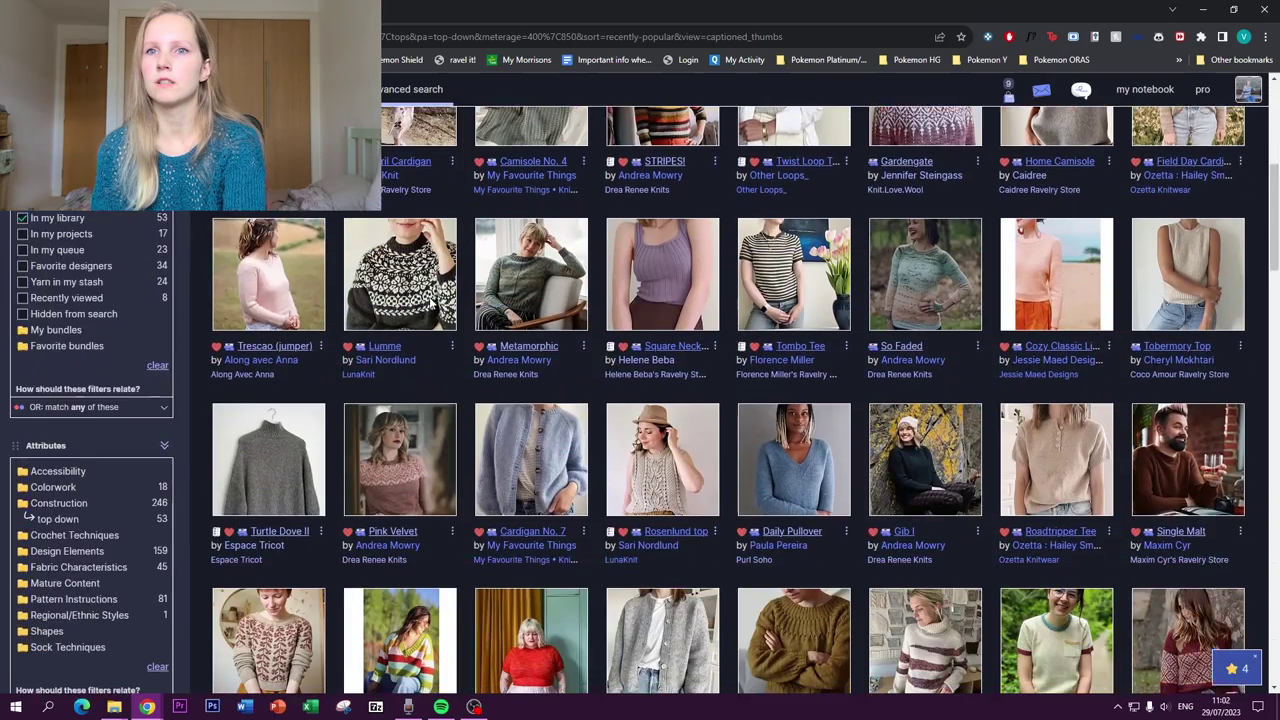
pyautogui.scroll(-8, 431, 300)
pyautogui.scroll(-4, 430, 300)
pyautogui.click(50, 331)
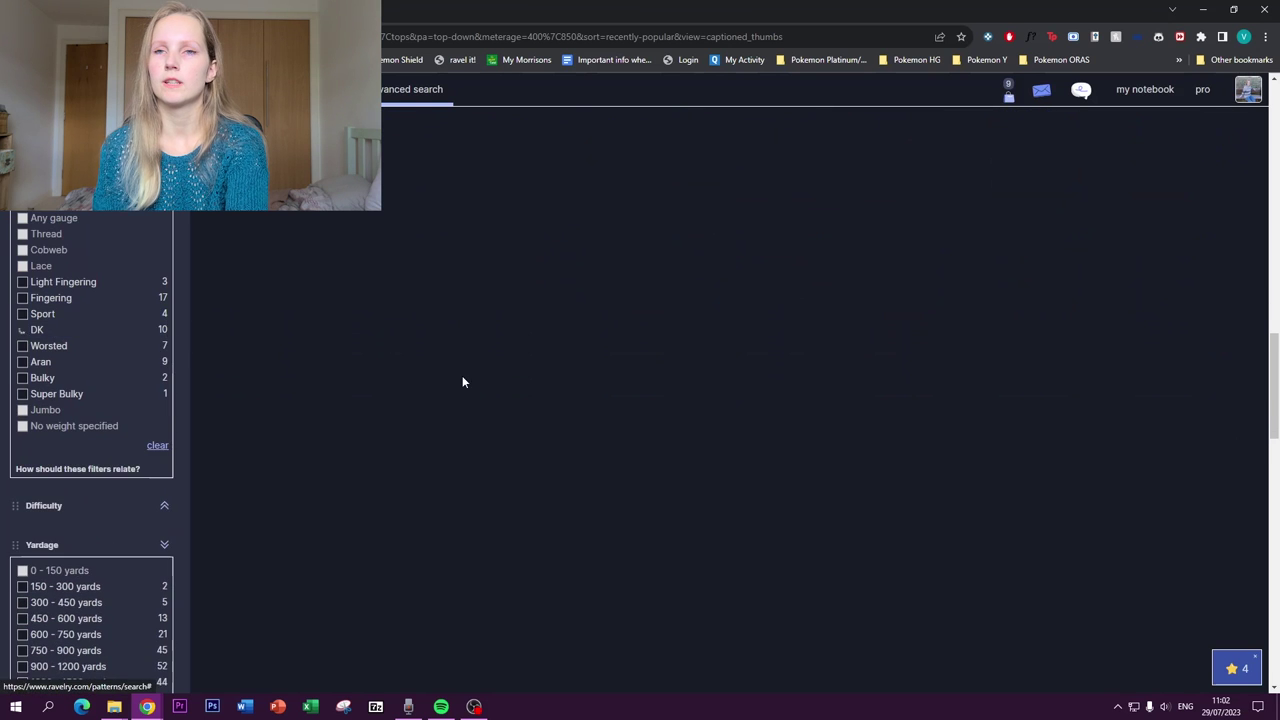
pyautogui.scroll(15, 460, 380)
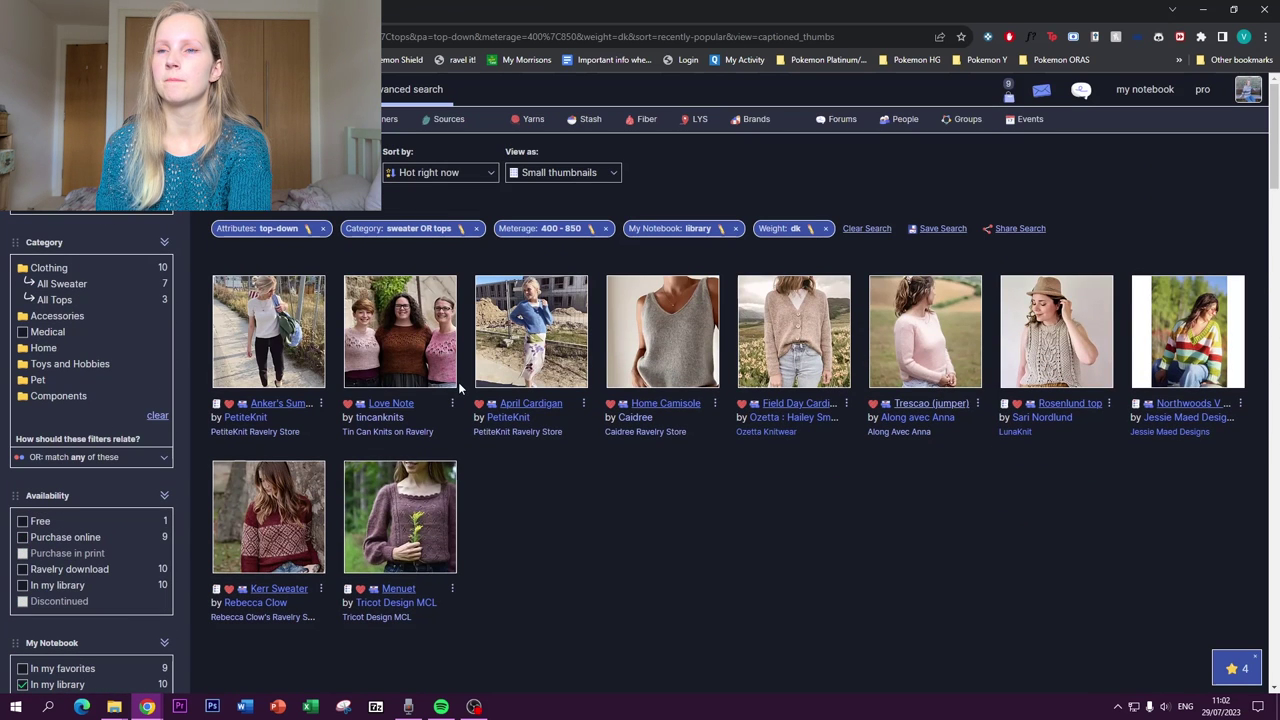
pyautogui.click(1035, 352)
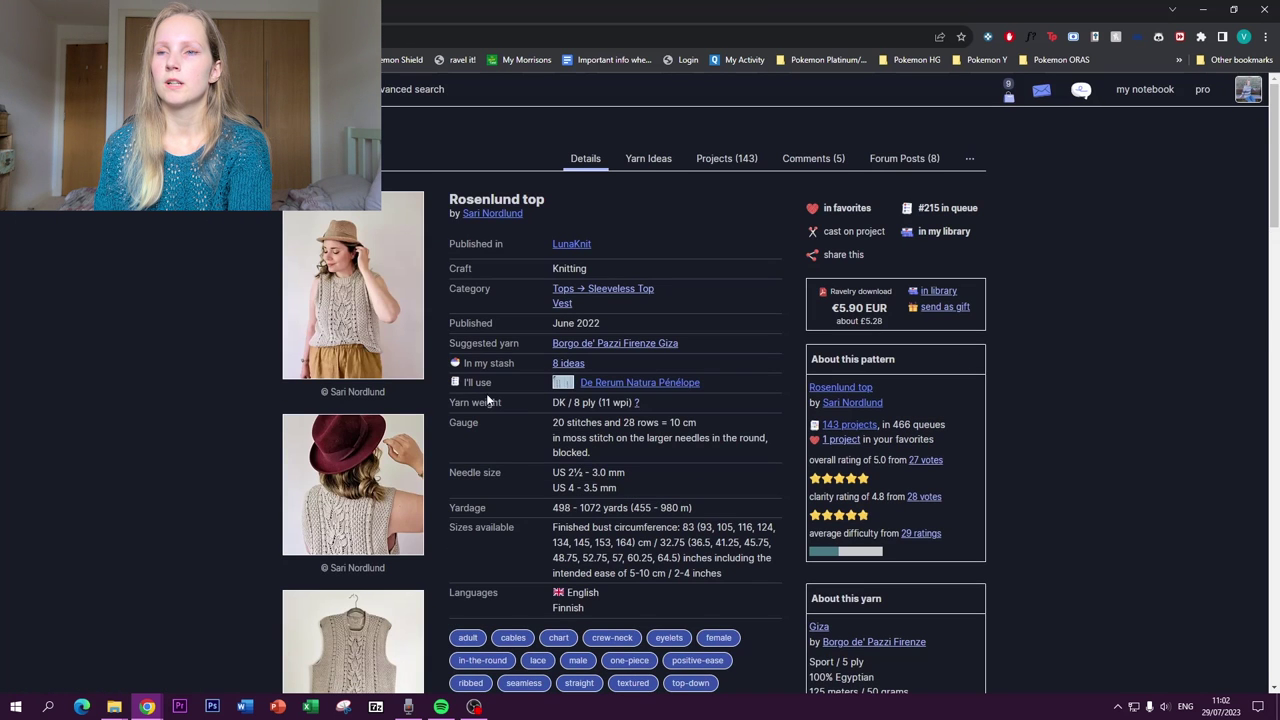
pyautogui.scroll(-3, 495, 410)
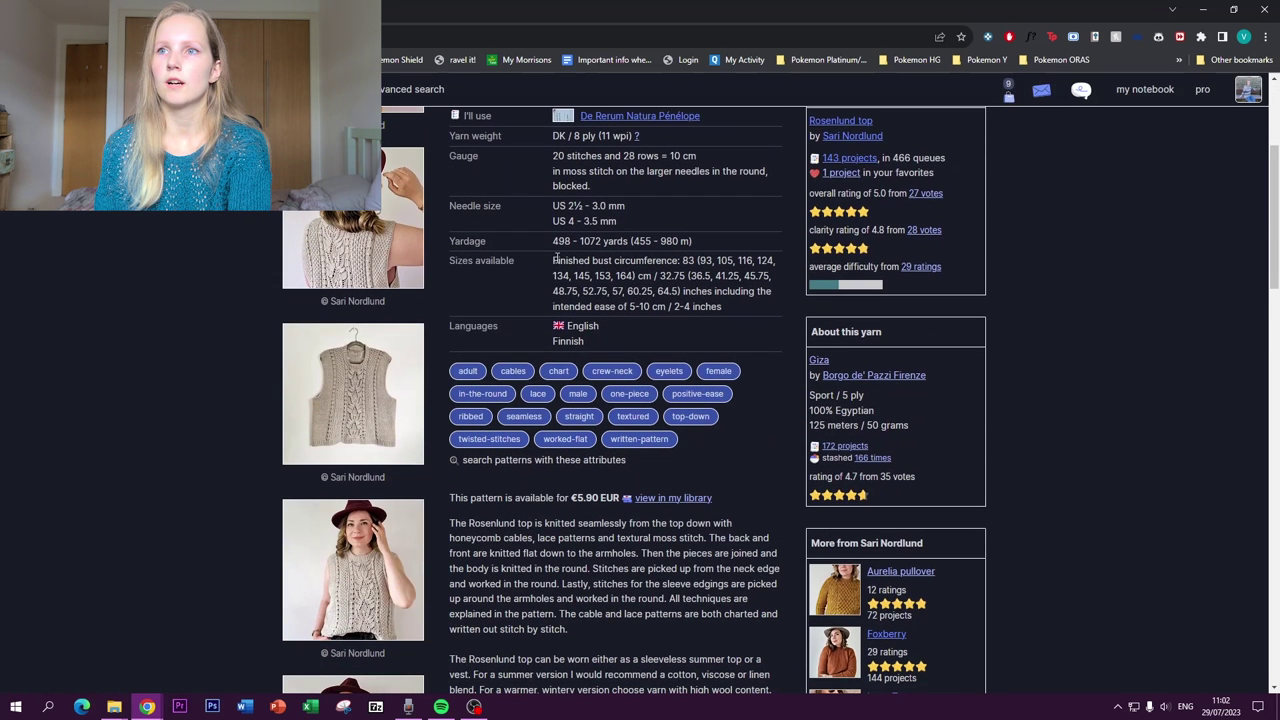
pyautogui.moveTo(632, 243); pyautogui.dragTo(697, 252)
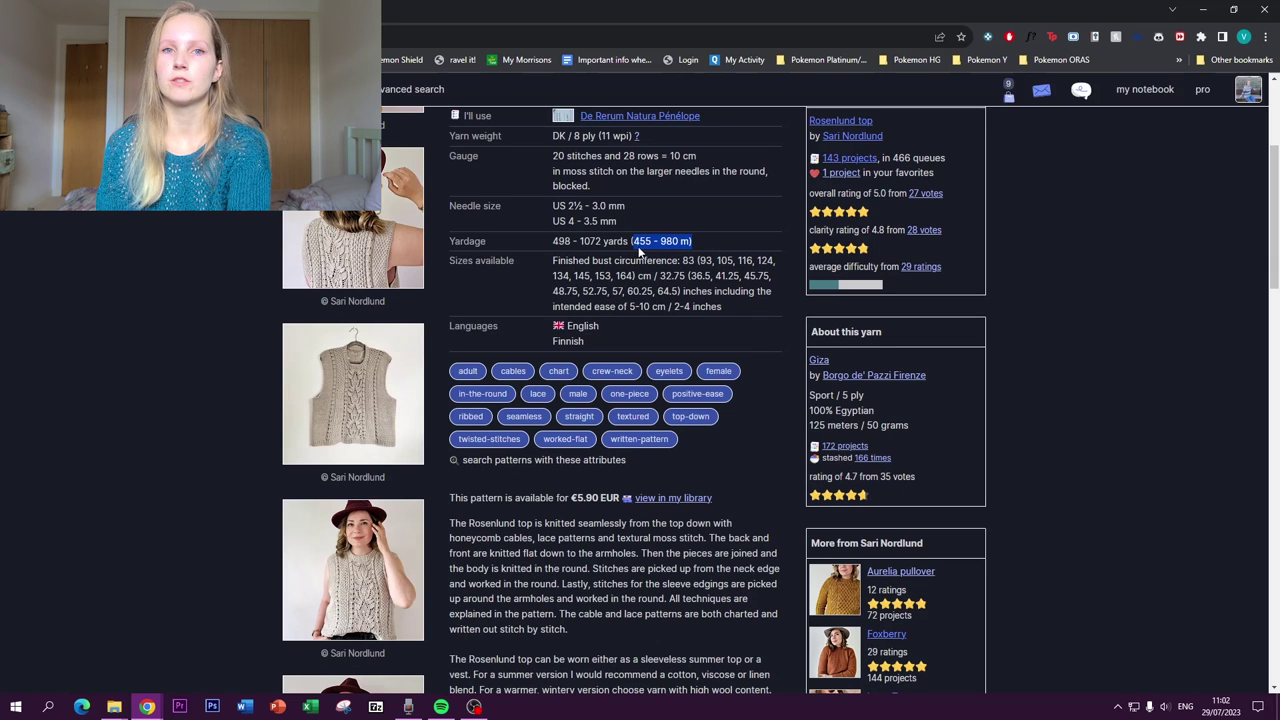
pyautogui.scroll(-4, 683, 253)
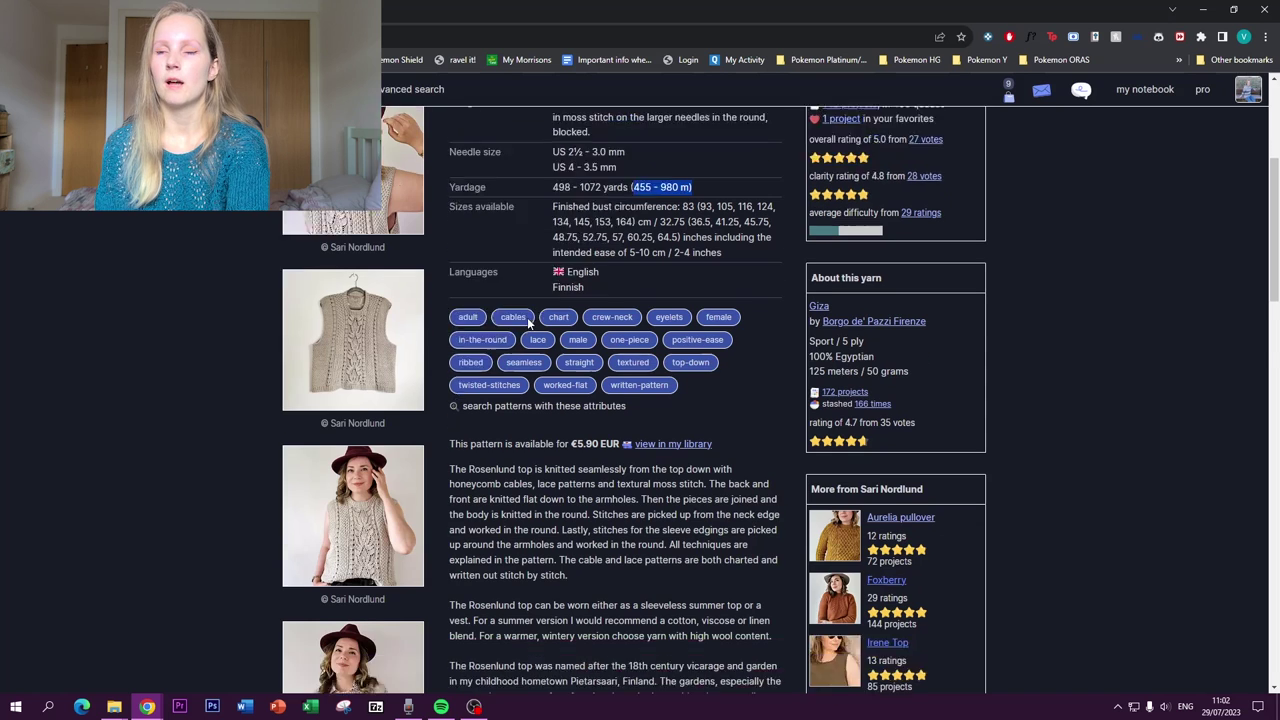
pyautogui.moveTo(458, 426); pyautogui.dragTo(478, 426)
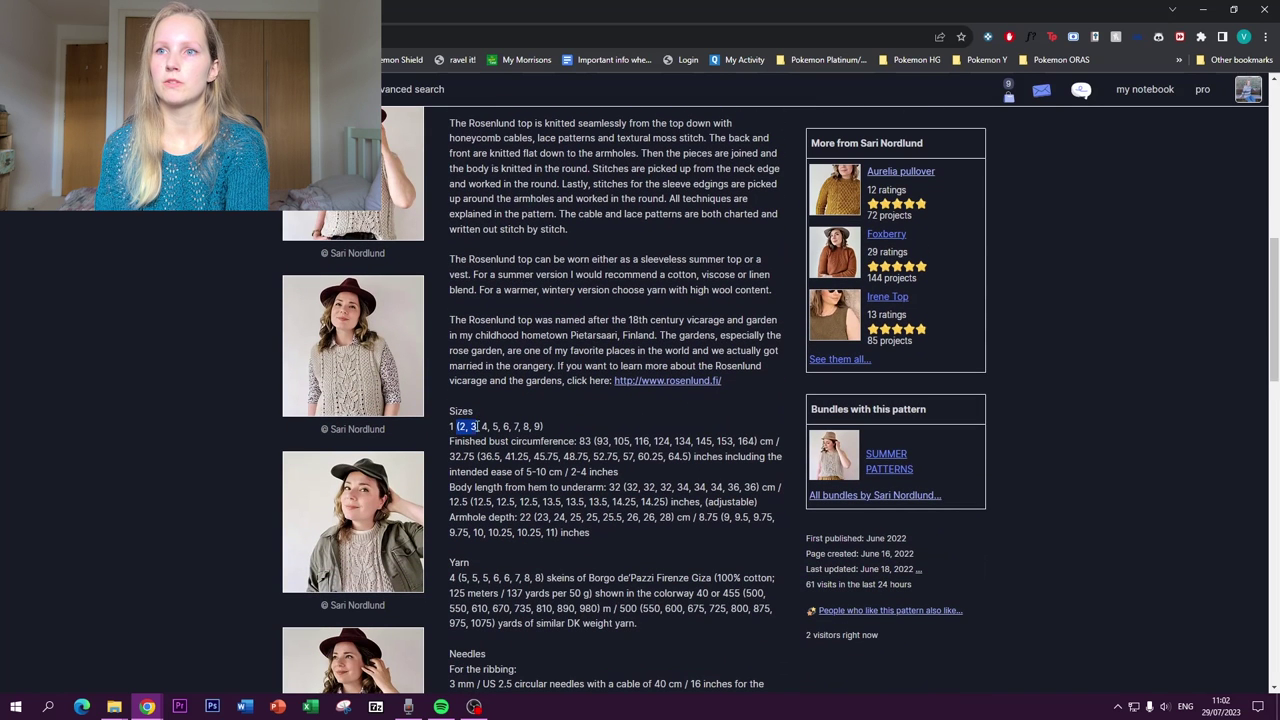
pyautogui.scroll(-1, 480, 466)
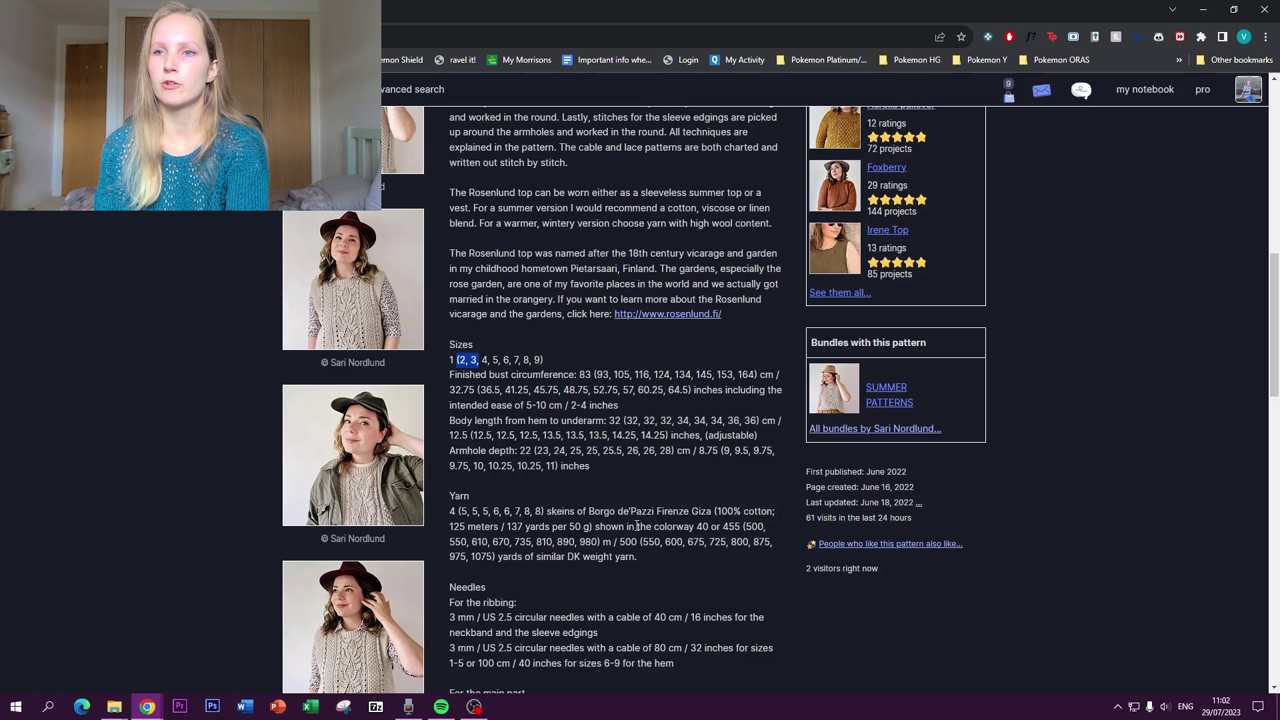
pyautogui.moveTo(450, 541); pyautogui.dragTo(471, 541)
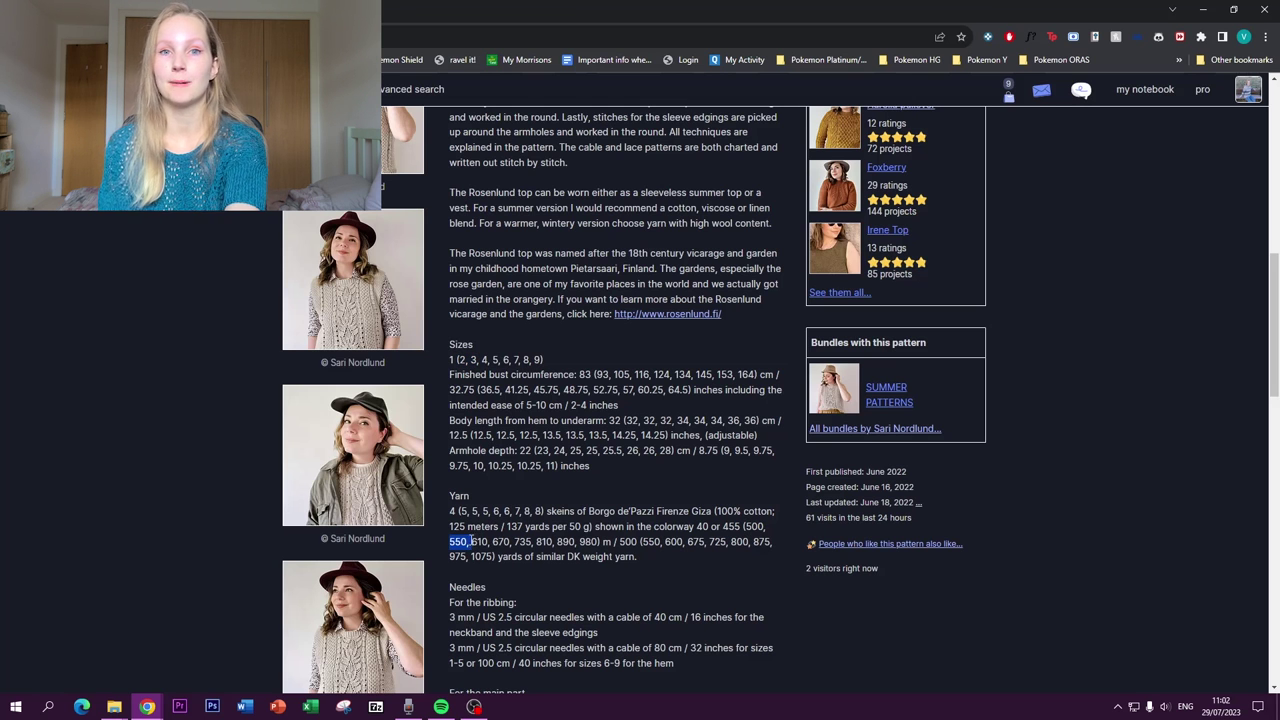
pyautogui.scroll(5, 471, 541)
pyautogui.scroll(3, 471, 541)
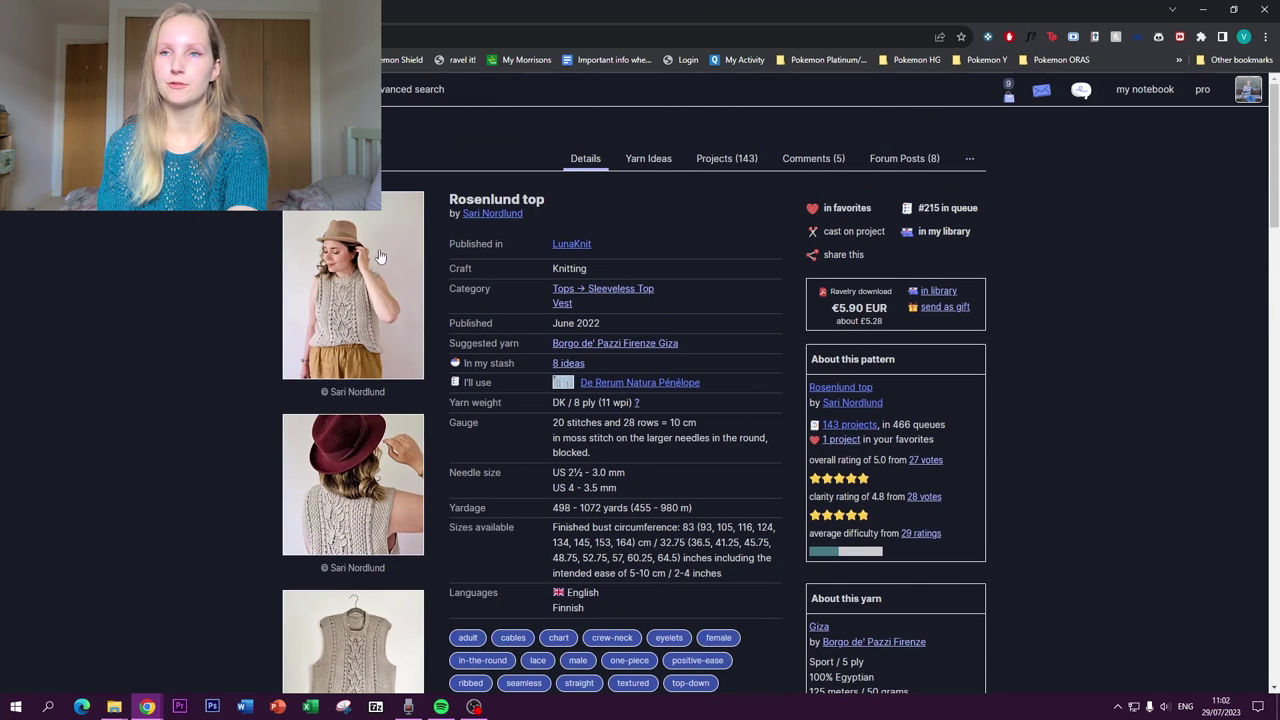
pyautogui.hotkey('alt', 'Left')
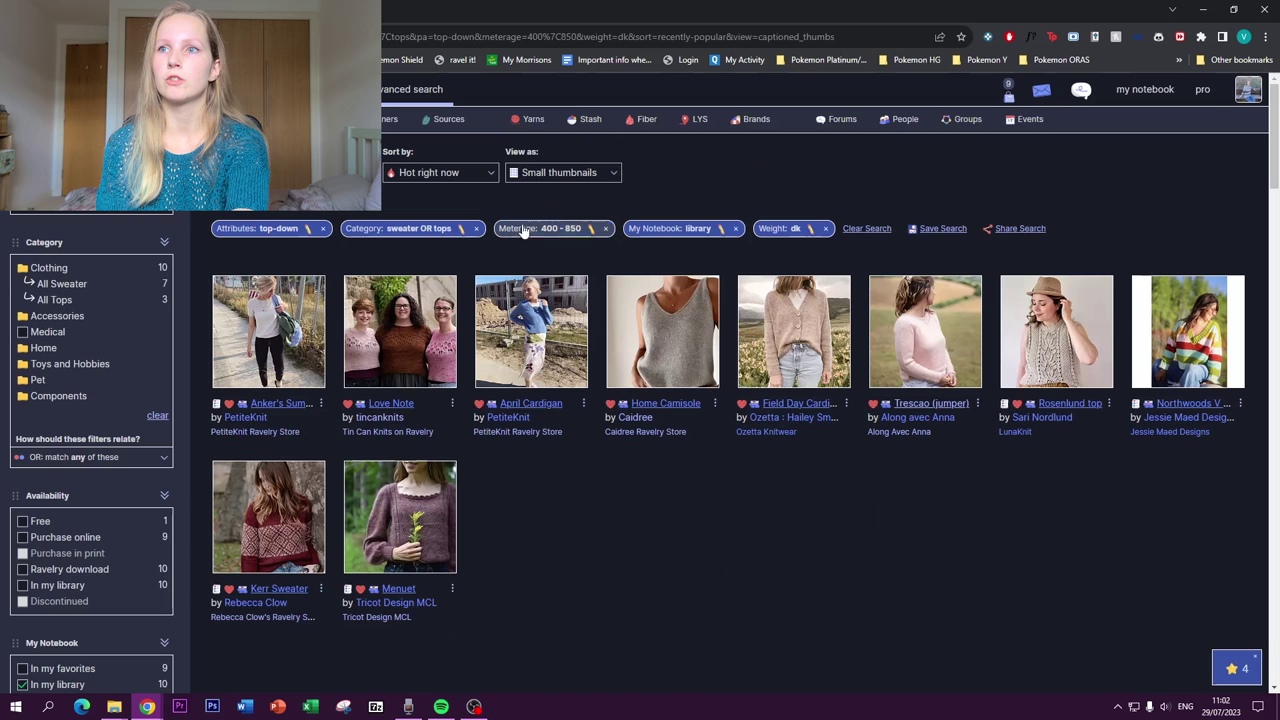
# Remove the library-only filter from the top-down DK sweater search and scan the results
pyautogui.click(735, 229)
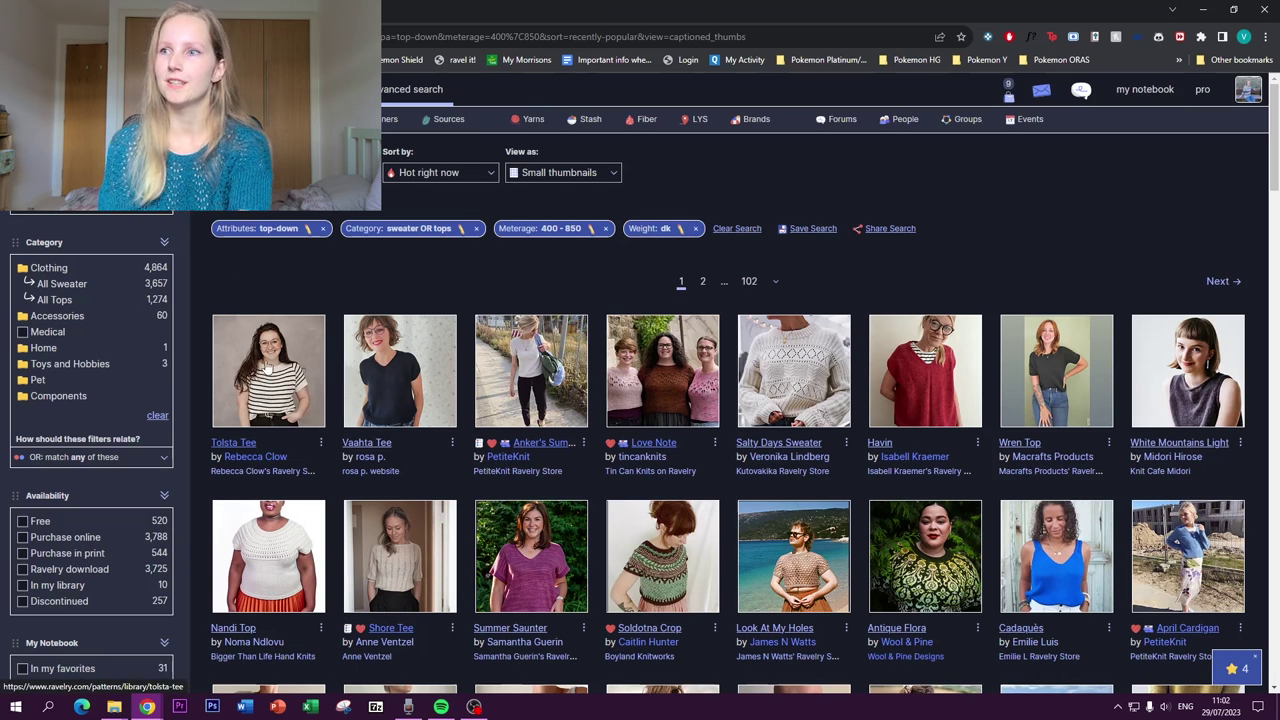
pyautogui.scroll(-2, 266, 368)
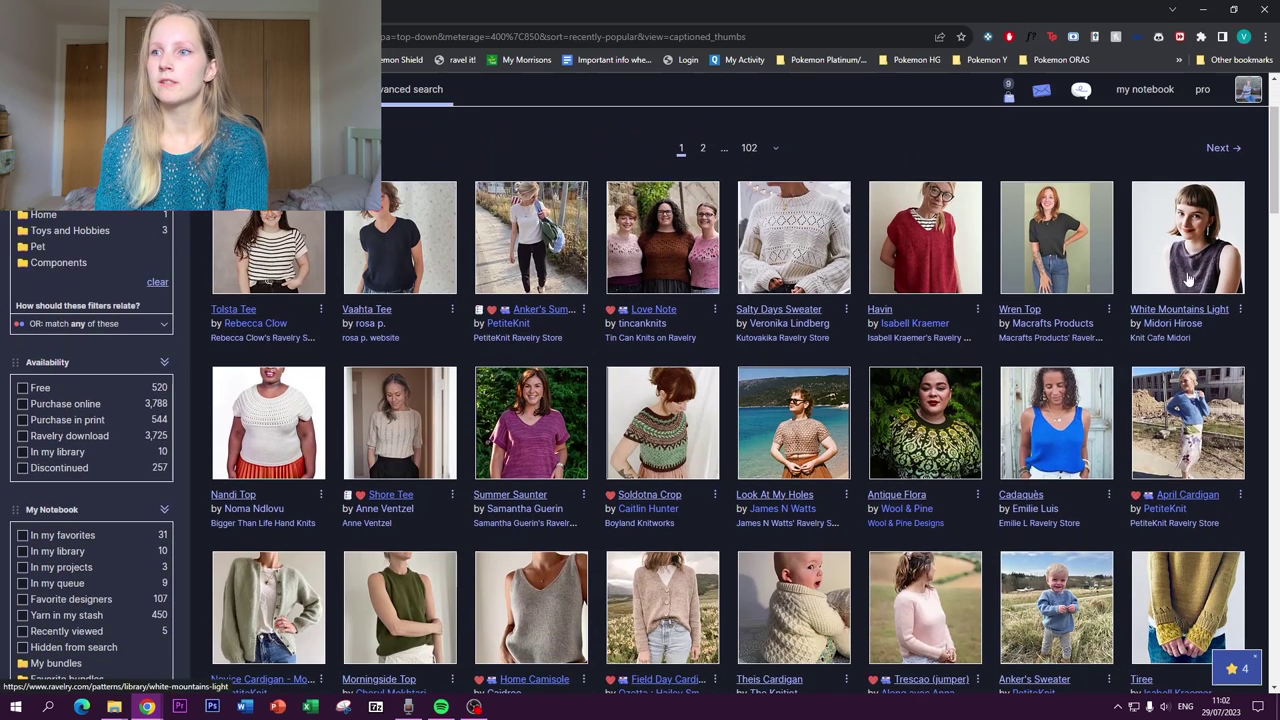
pyautogui.scroll(-2, 1160, 296)
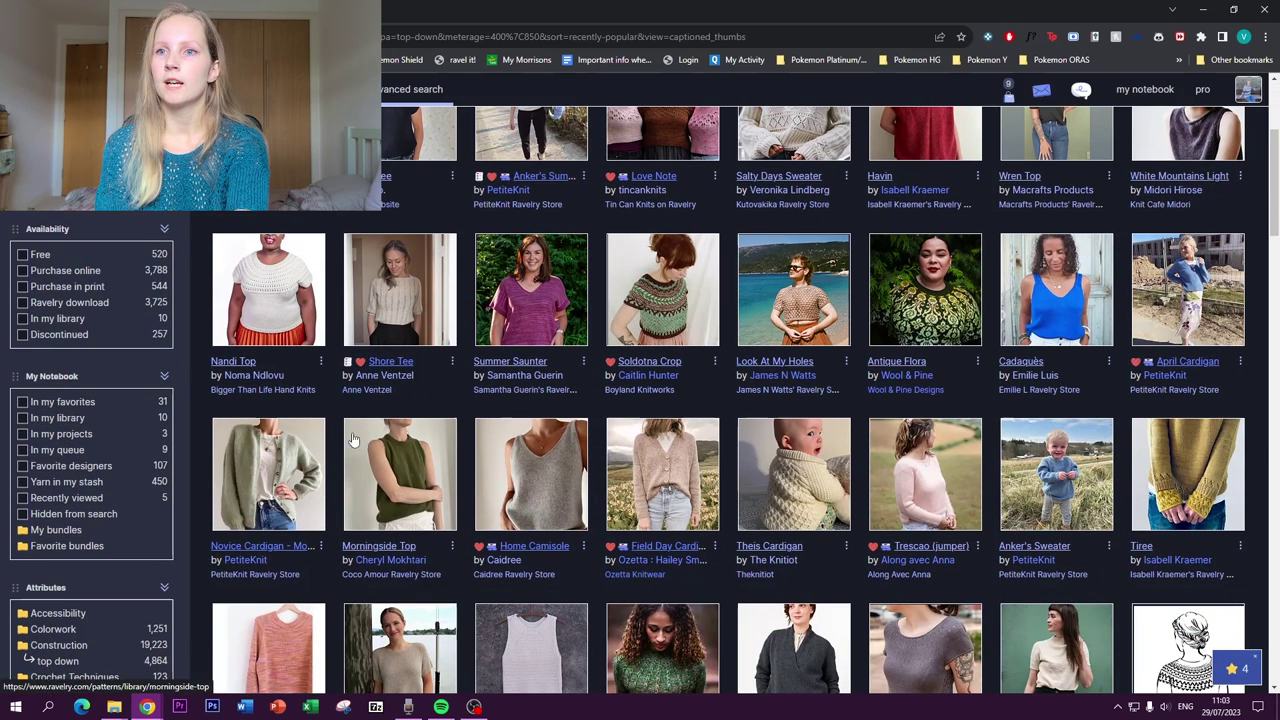
pyautogui.scroll(2, 361, 488)
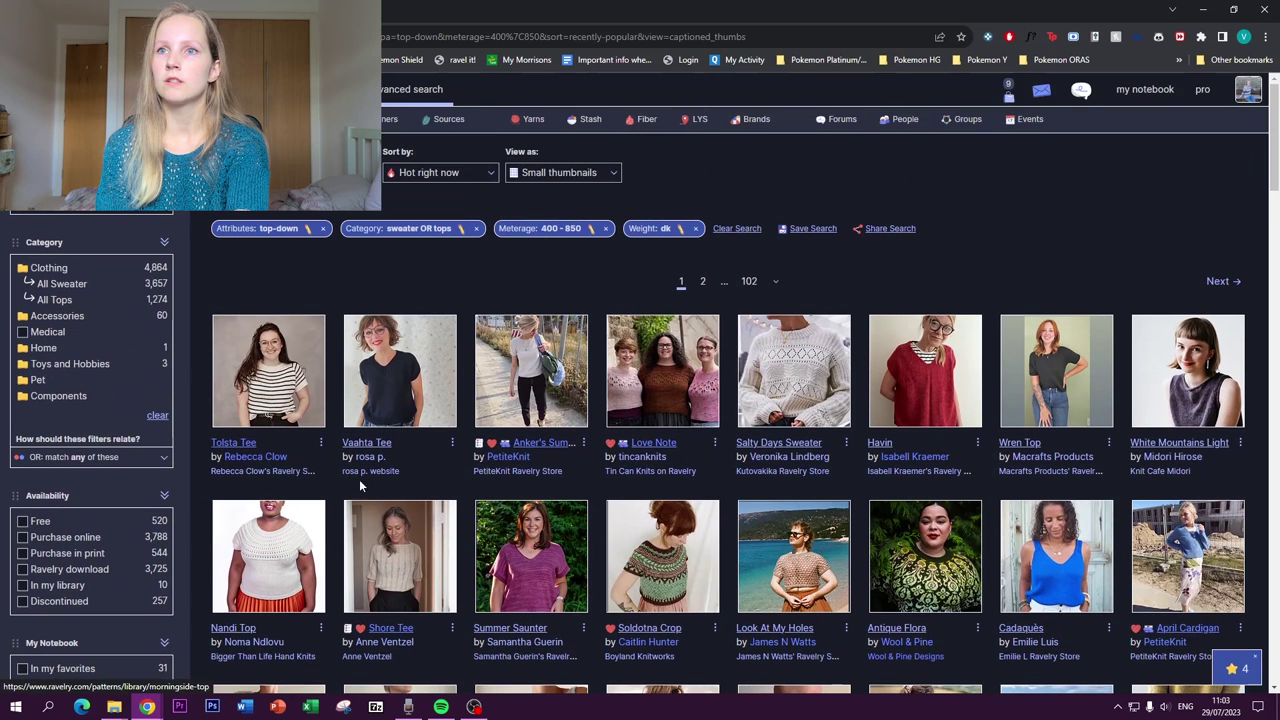
# Sort the results by Most popular, then by Most projects, and browse them
pyautogui.click(449, 178)
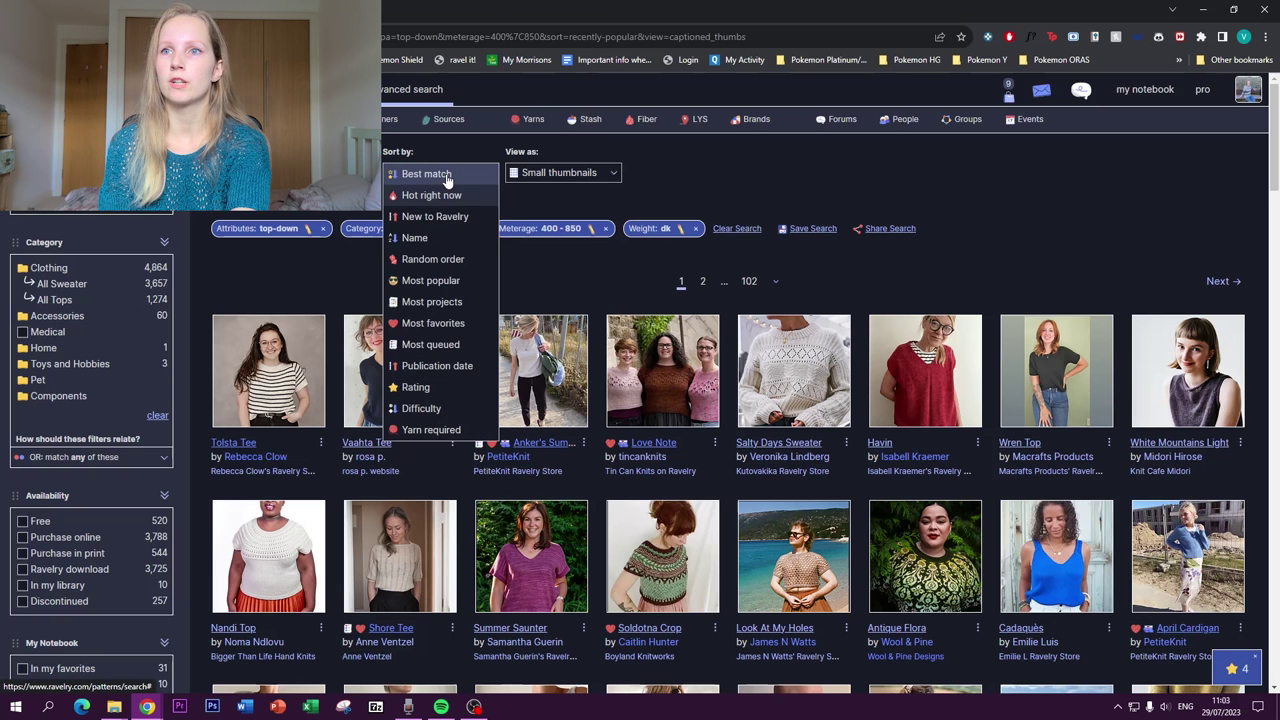
pyautogui.click(417, 281)
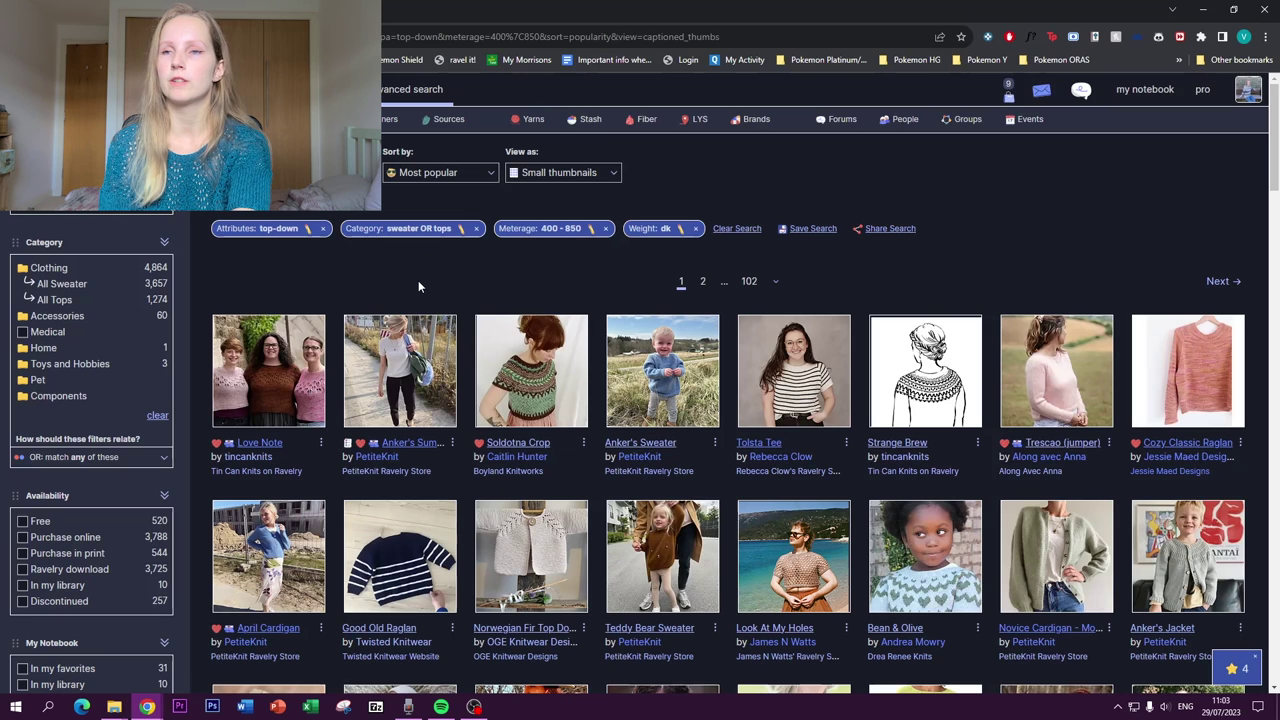
pyautogui.click(434, 176)
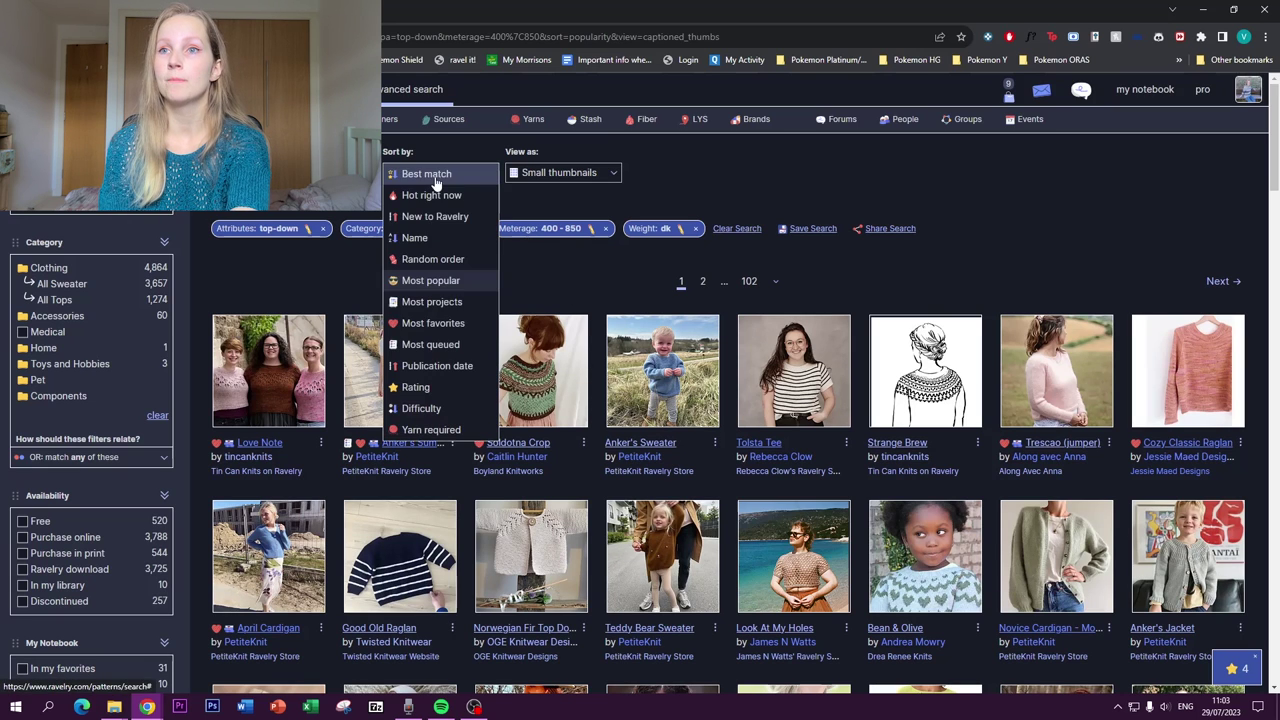
pyautogui.click(420, 305)
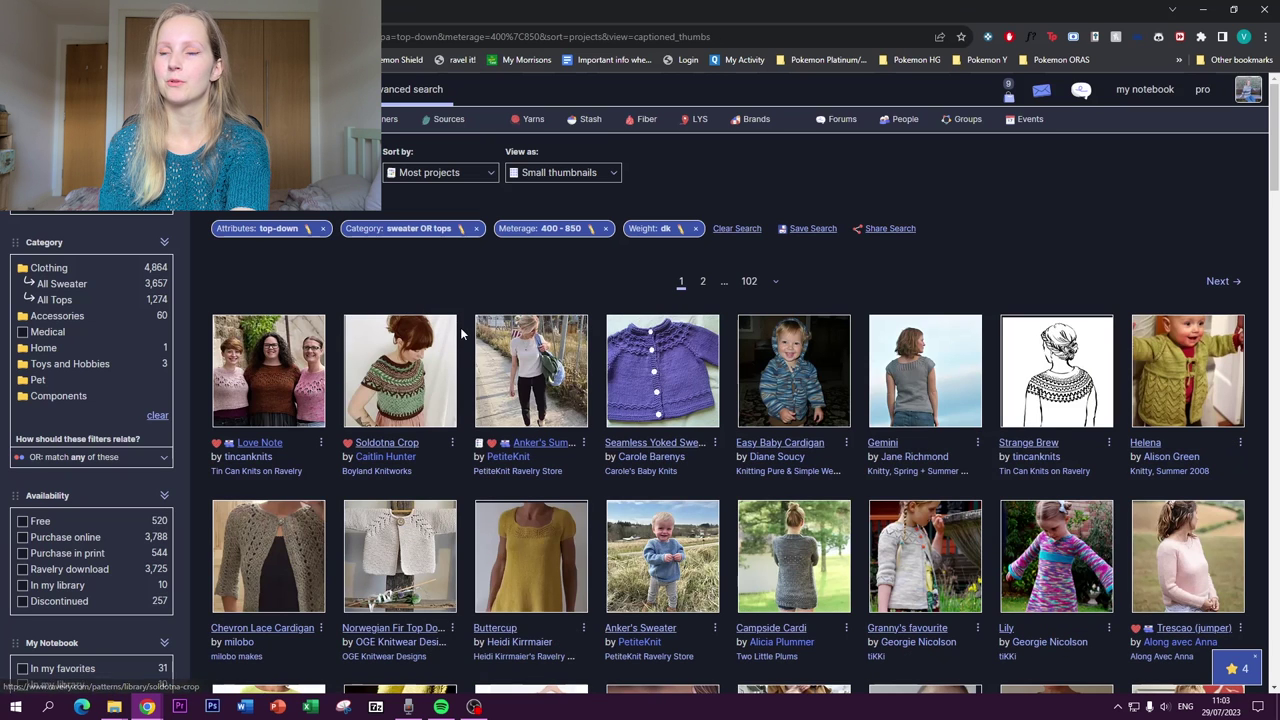
pyautogui.scroll(-1, 461, 334)
pyautogui.scroll(-1, 460, 327)
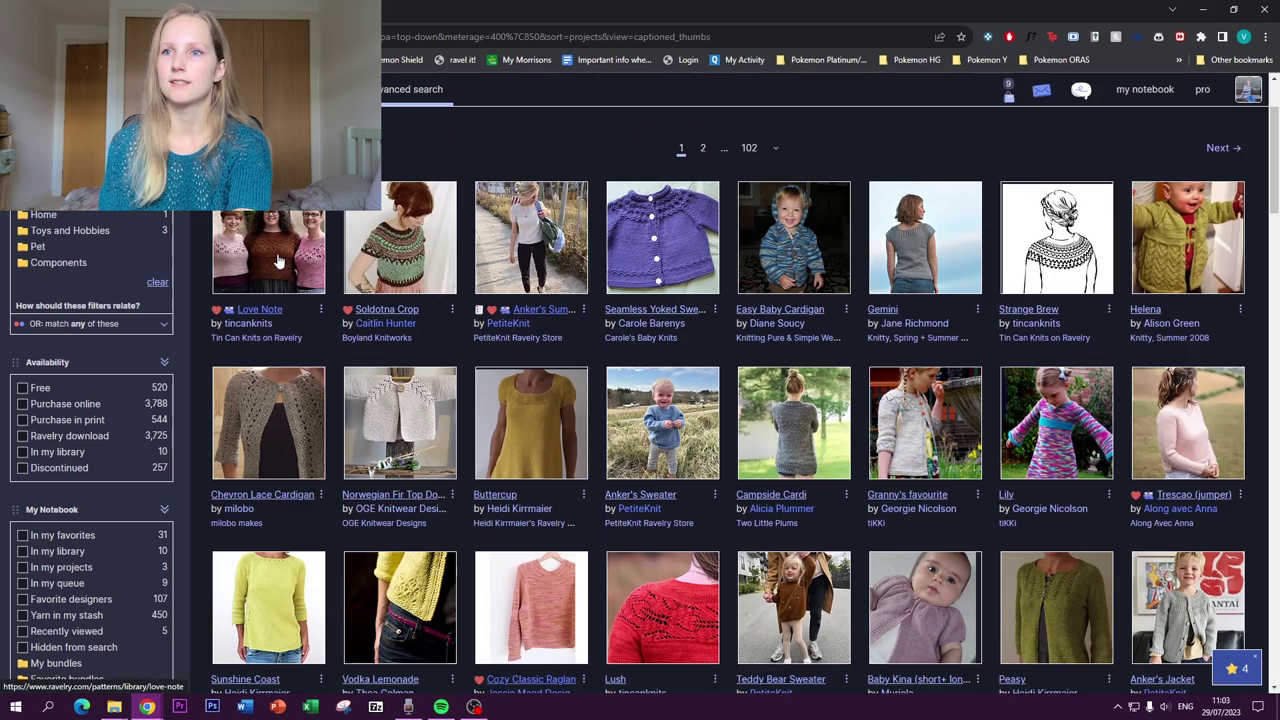
pyautogui.scroll(-5, 280, 262)
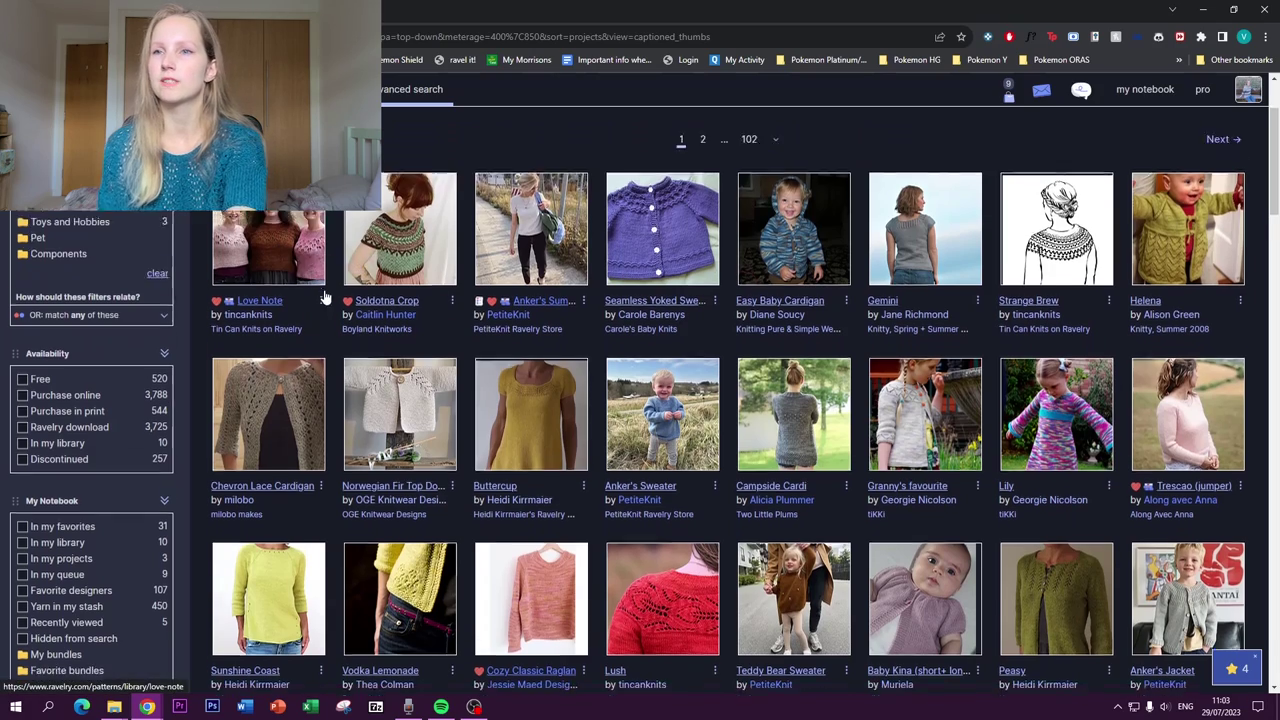
pyautogui.scroll(5, 323, 293)
pyautogui.scroll(2, 323, 293)
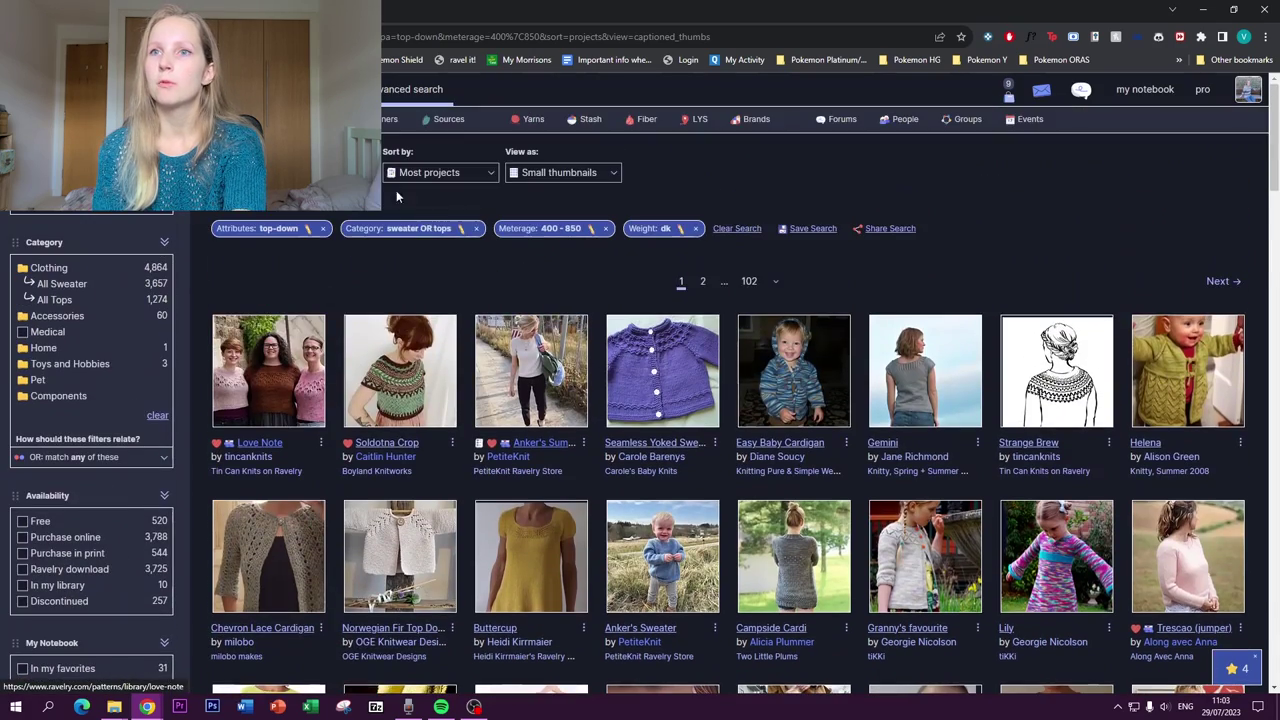
# Re-sort the results by Most favorites, Most queued, then Hot right now
pyautogui.click(420, 173)
pyautogui.click(425, 328)
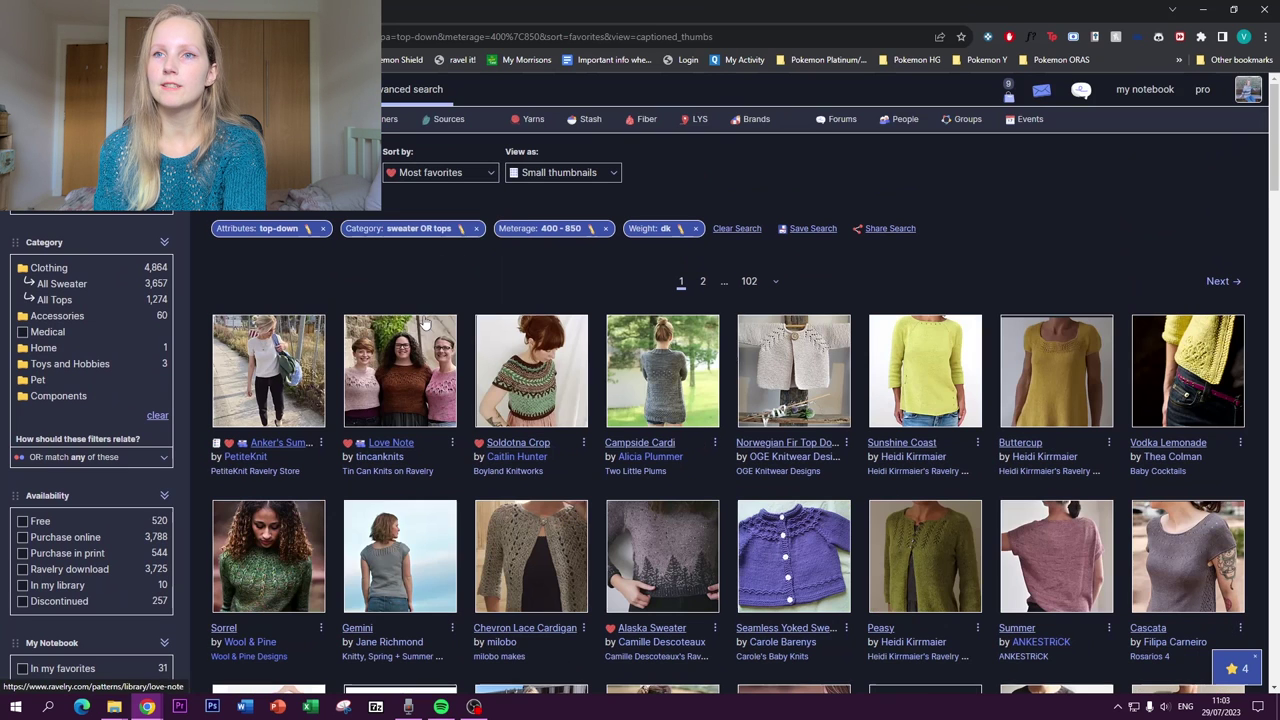
pyautogui.click(445, 176)
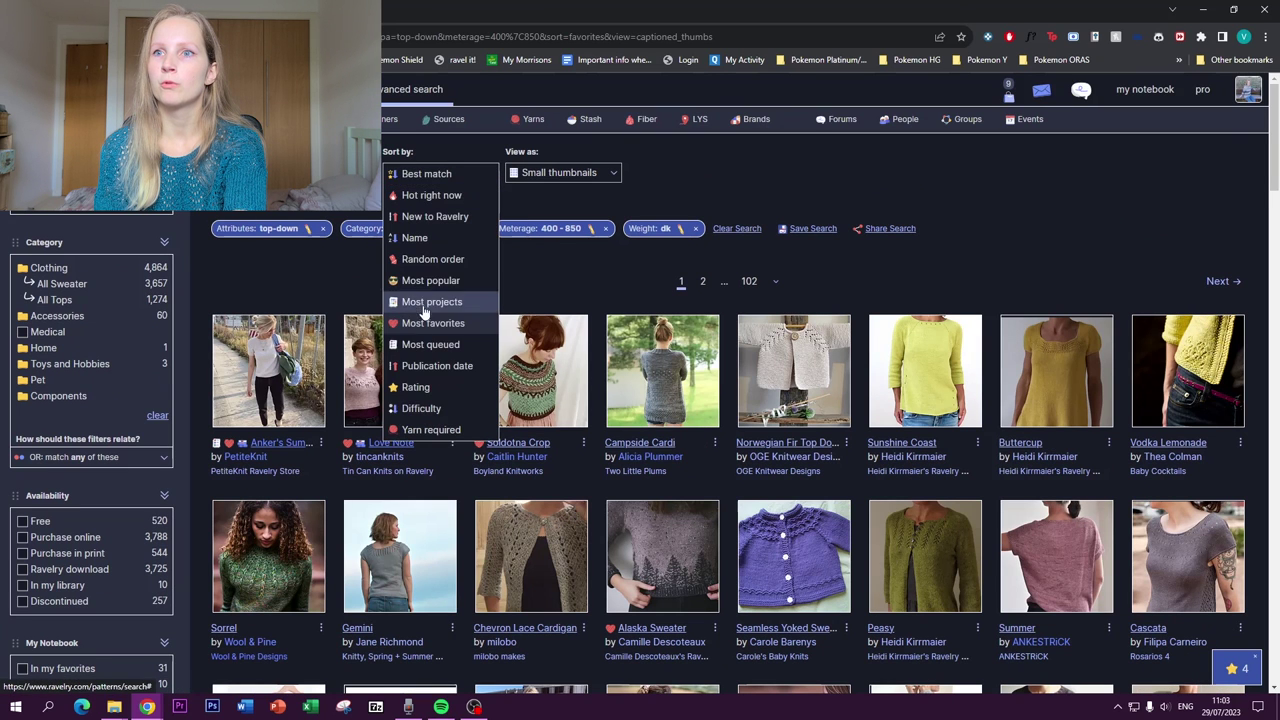
pyautogui.click(428, 344)
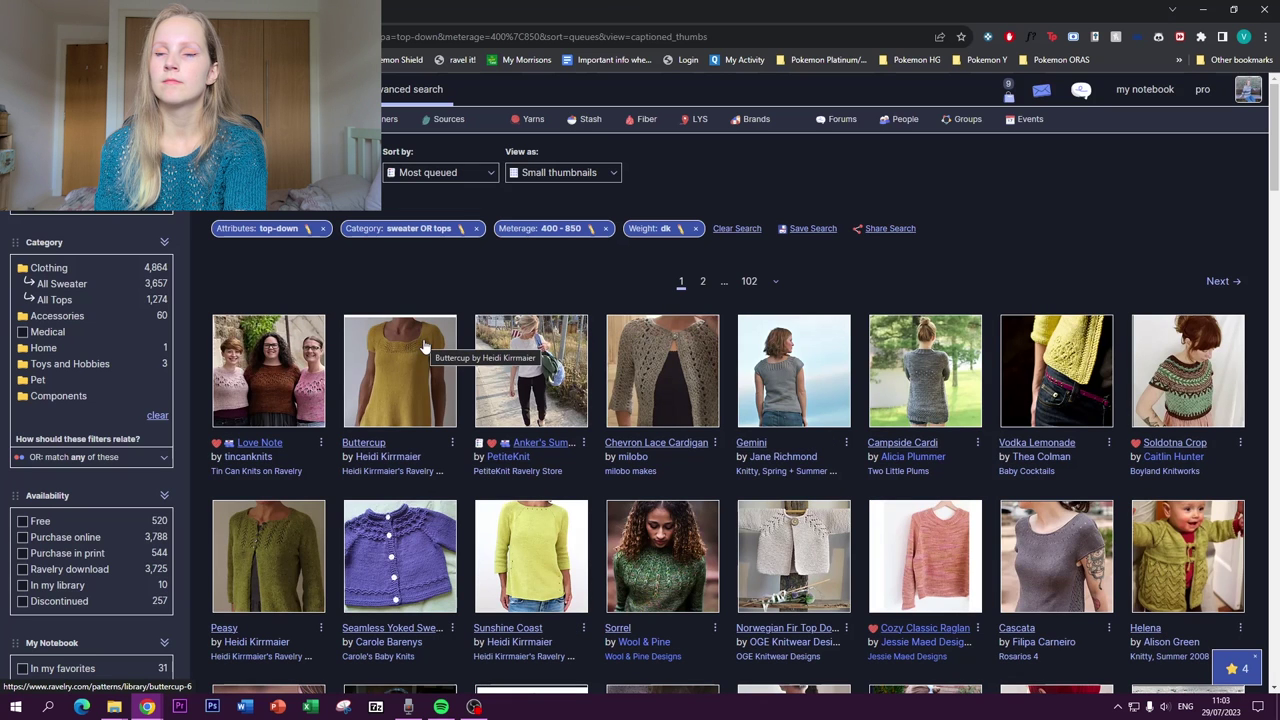
pyautogui.click(436, 173)
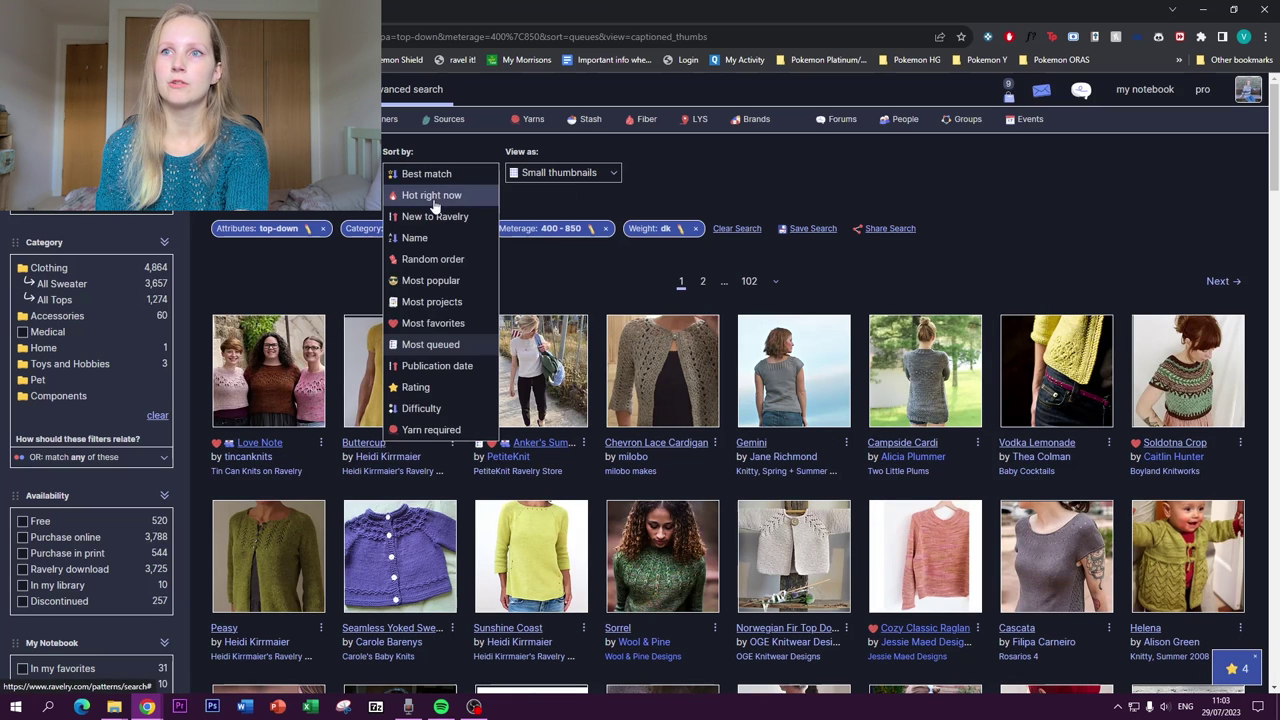
pyautogui.click(431, 195)
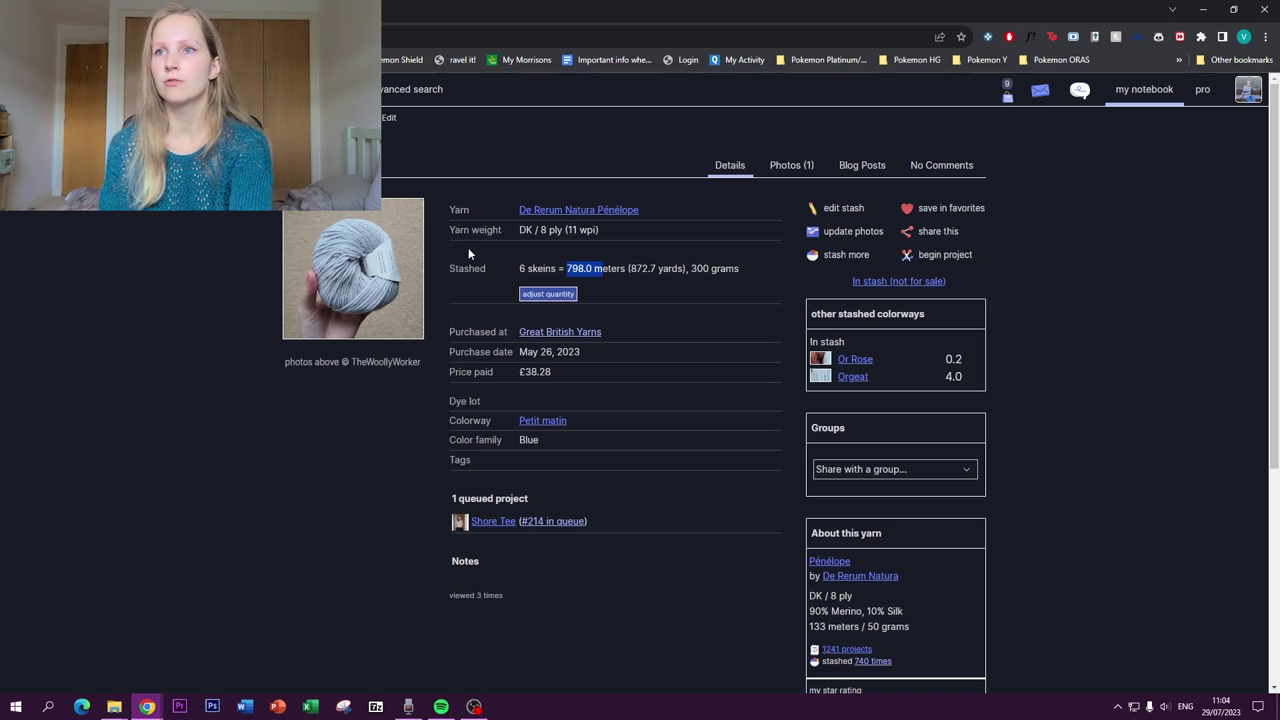
# Open the Pénélope yarn page and the Petit matin colorway project search in new tabs, viewing the search
pyautogui.rightClick(541, 214)
pyautogui.click(556, 222)
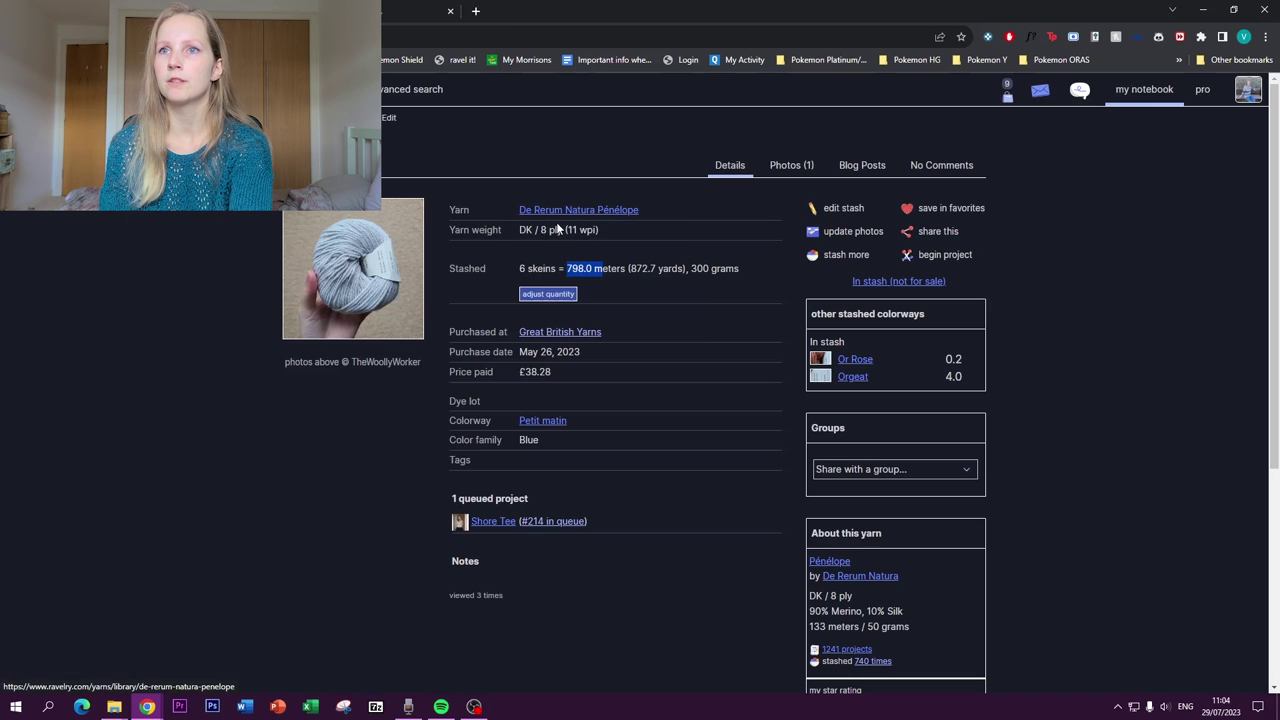
pyautogui.rightClick(531, 428)
pyautogui.click(546, 434)
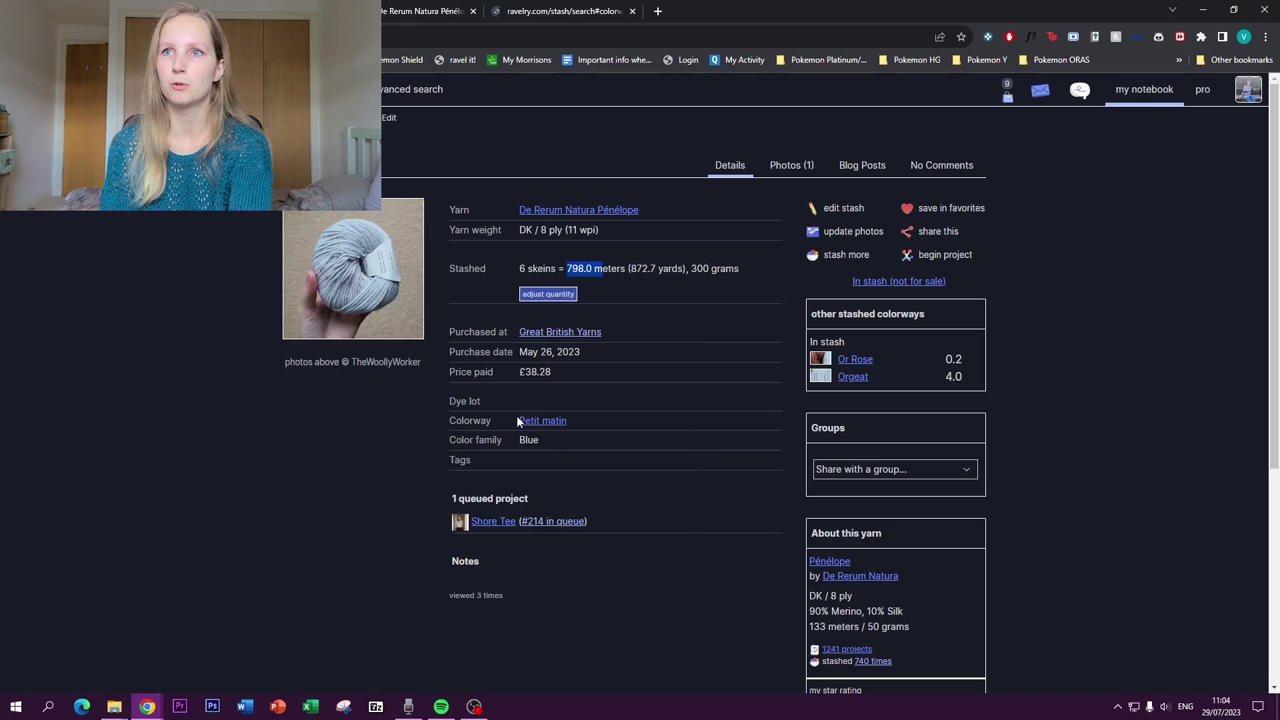
pyautogui.click(528, 10)
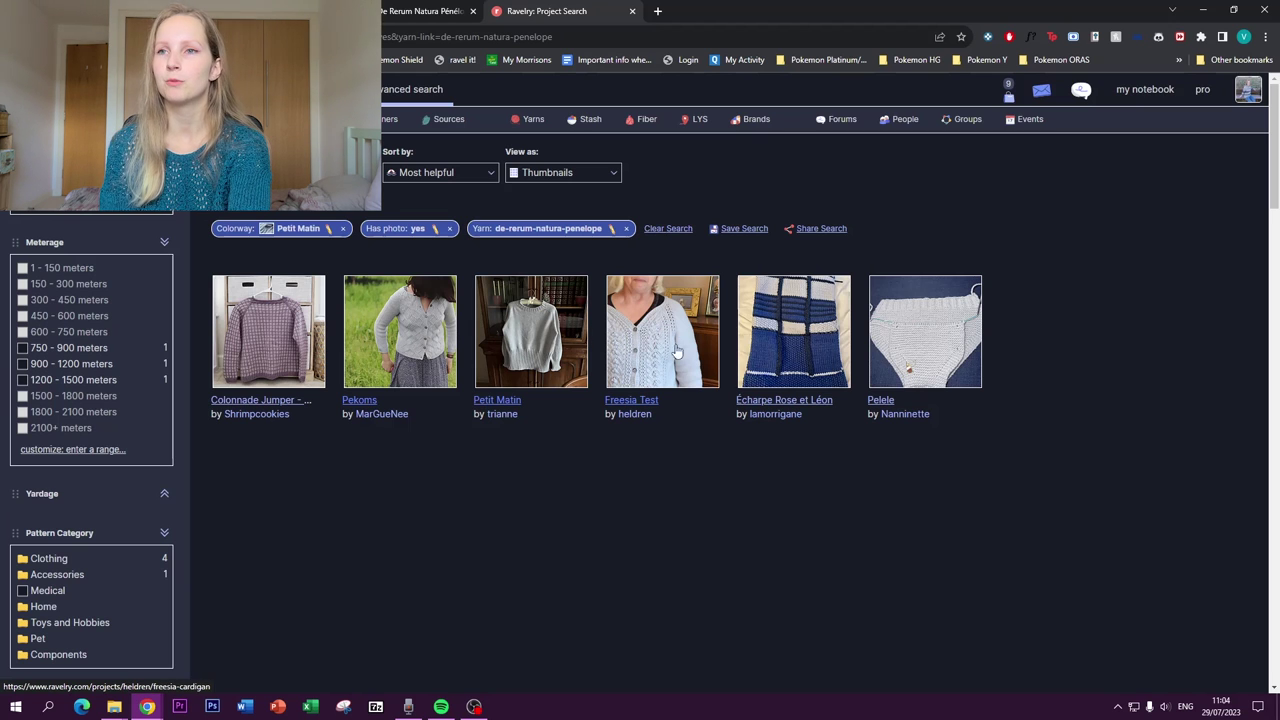
# Browse the Freesia Test cardigan photos on the hanger and rug, then open the Pekoms project
pyautogui.click(619, 349)
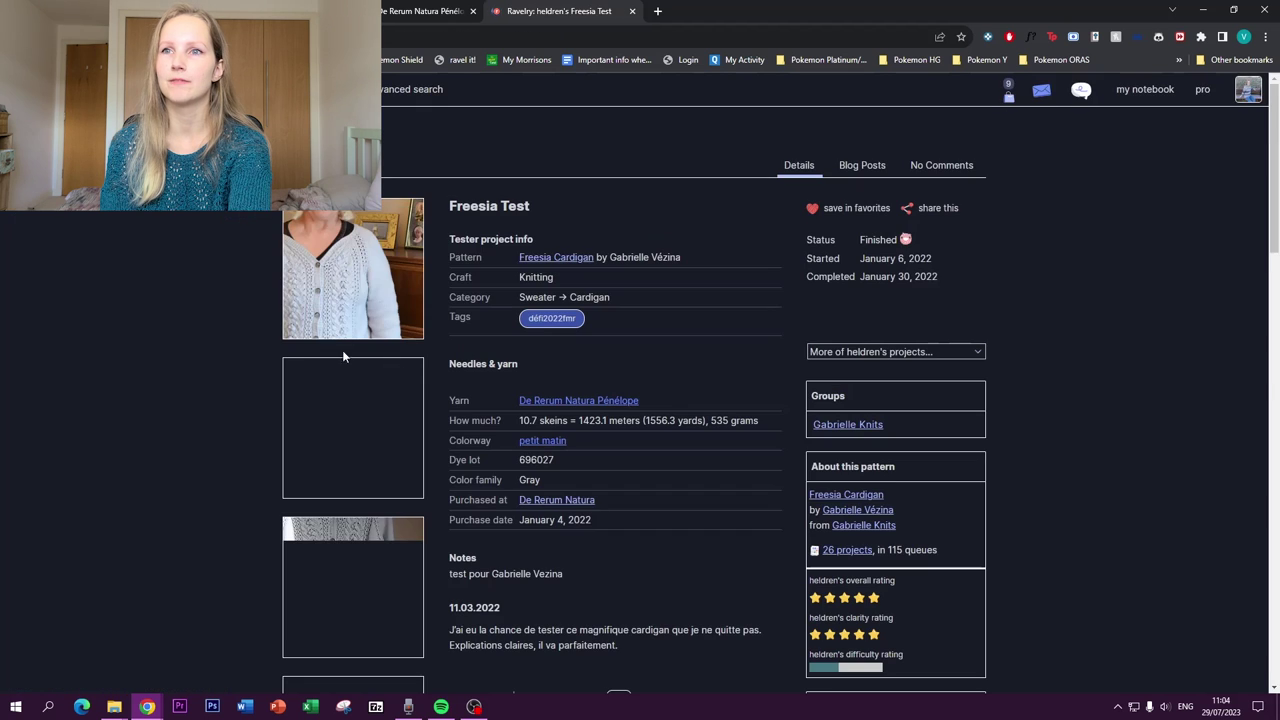
pyautogui.scroll(-2, 337, 433)
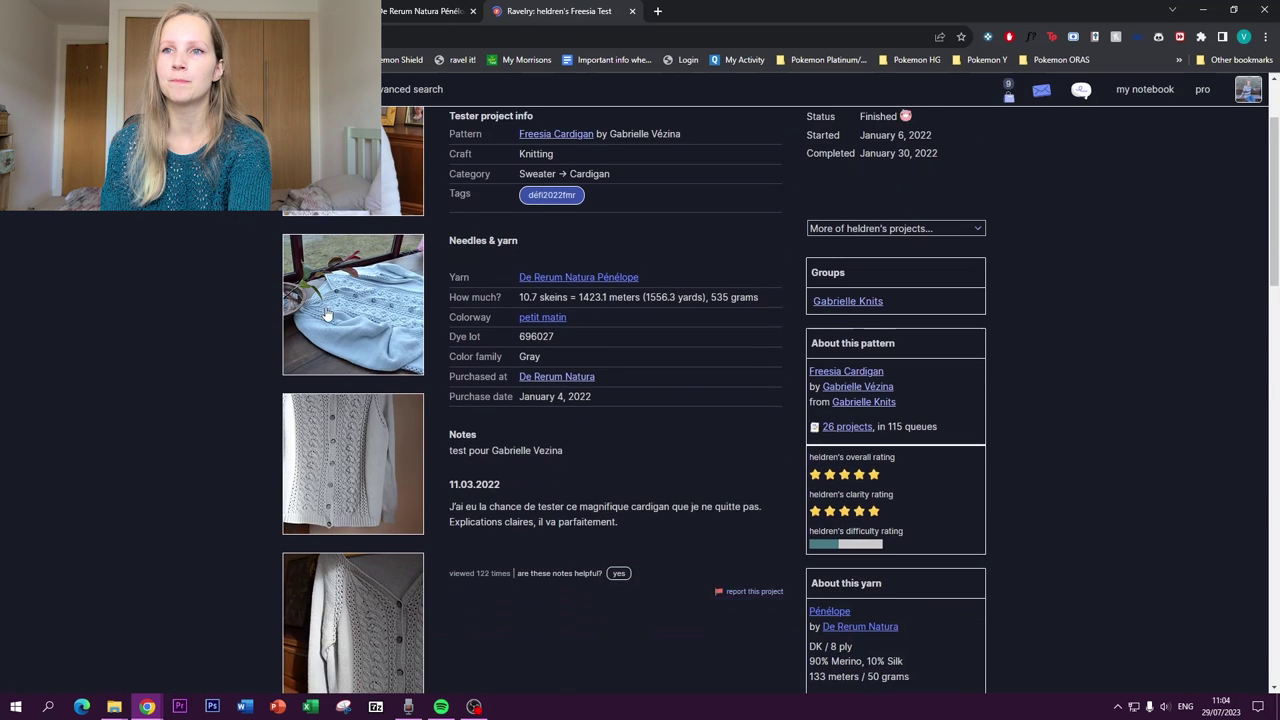
pyautogui.click(337, 313)
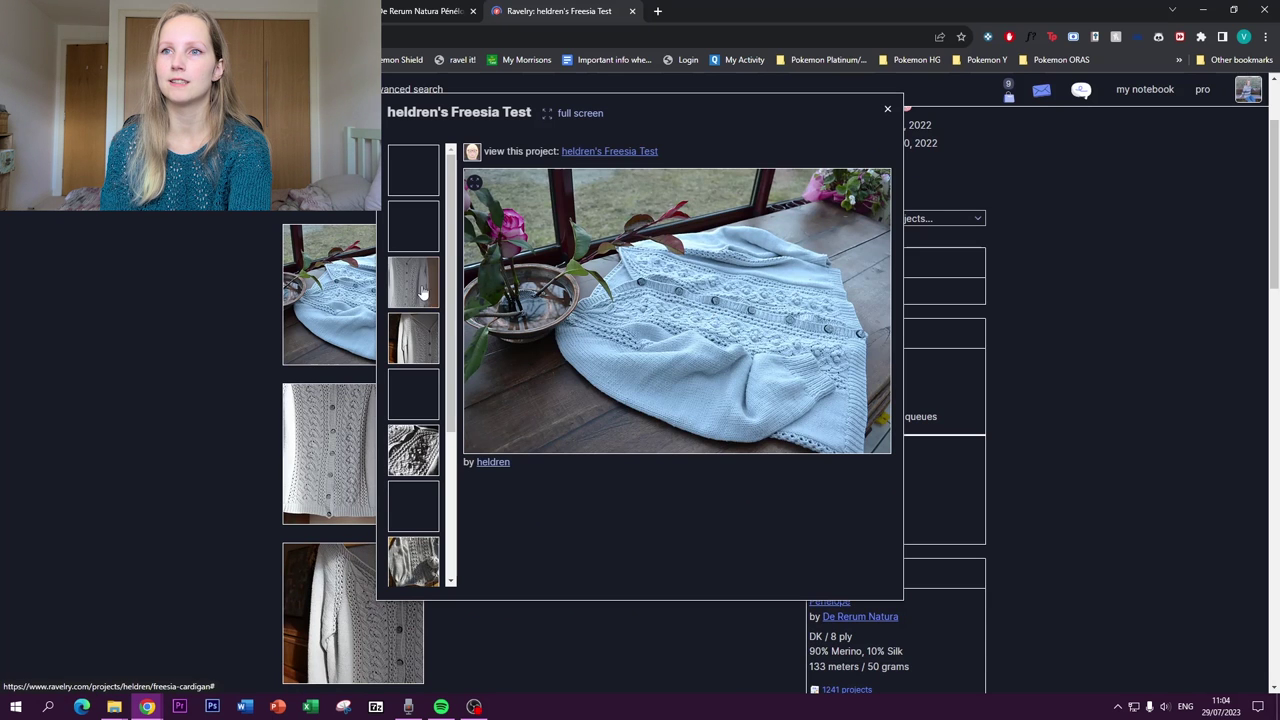
pyautogui.scroll(1, 420, 300)
pyautogui.click(406, 404)
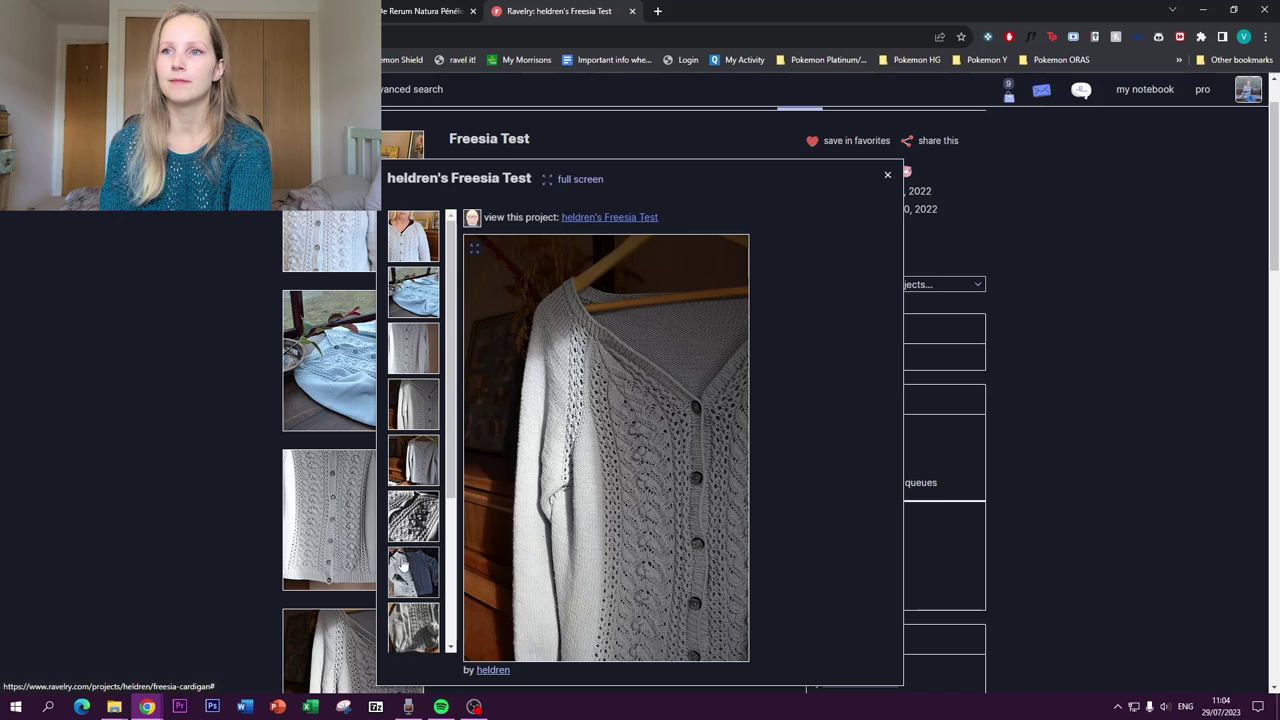
pyautogui.click(404, 566)
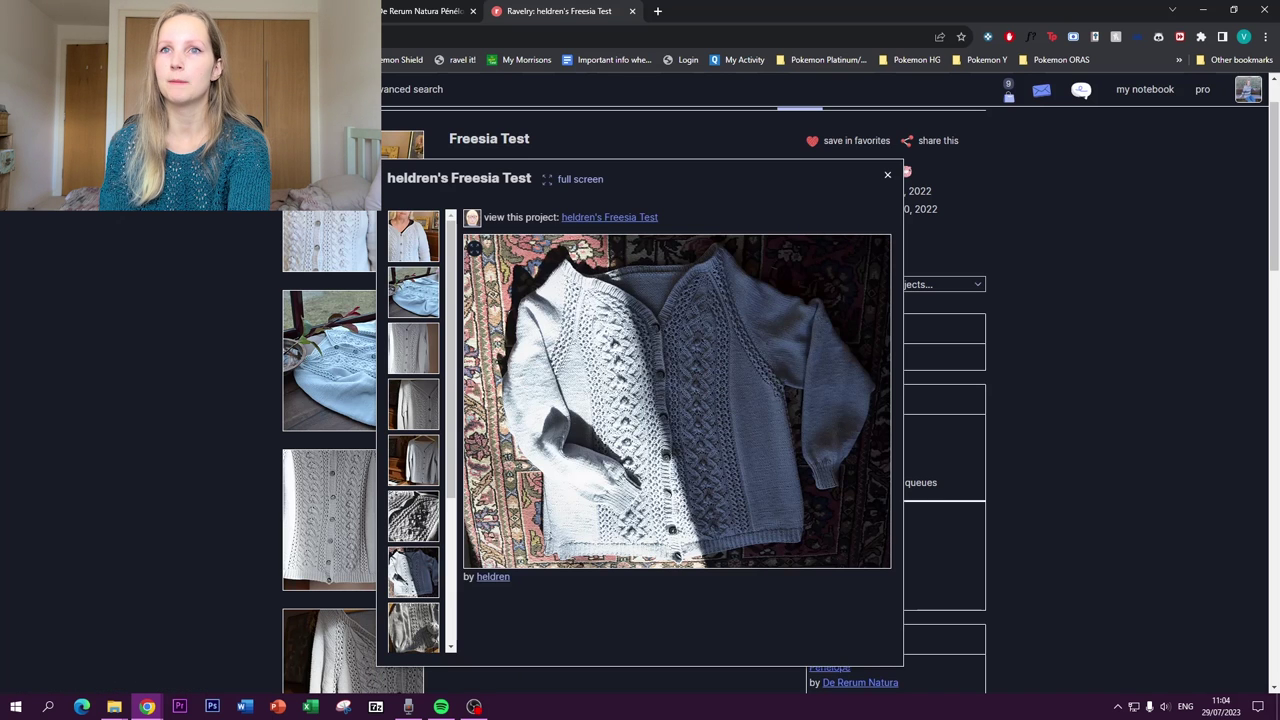
pyautogui.hotkey('alt', 'Left')
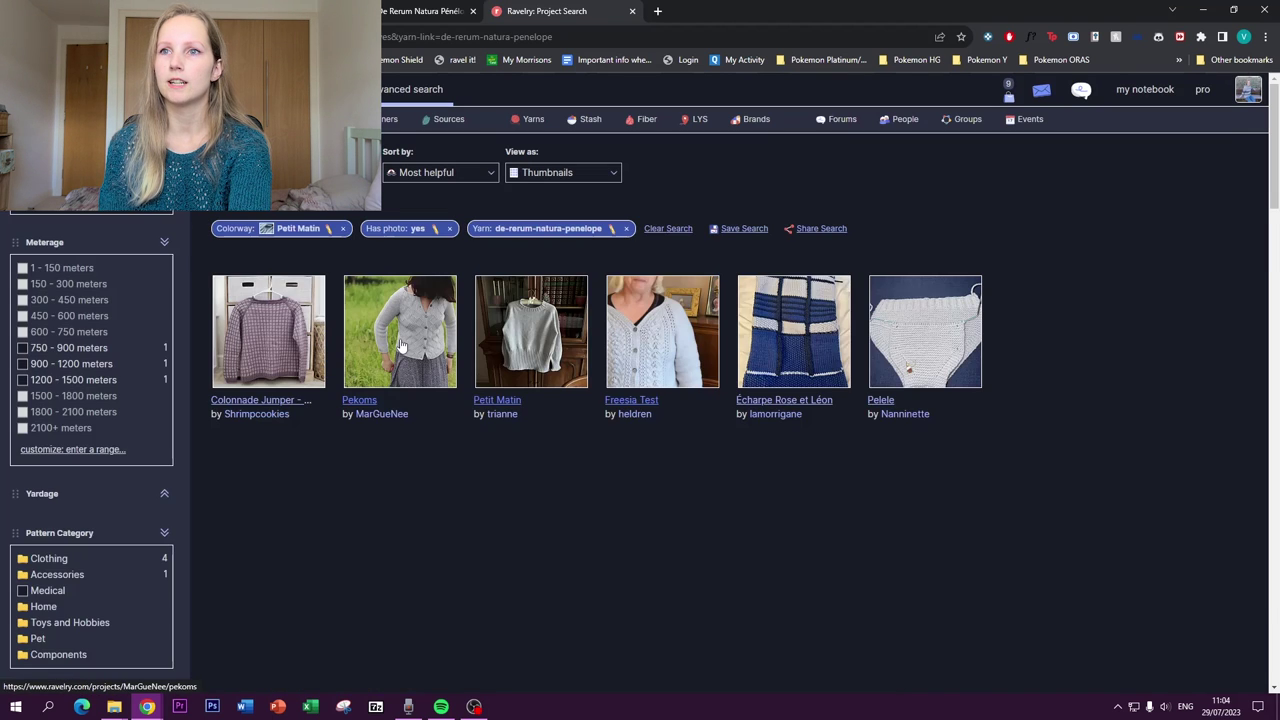
pyautogui.click(400, 345)
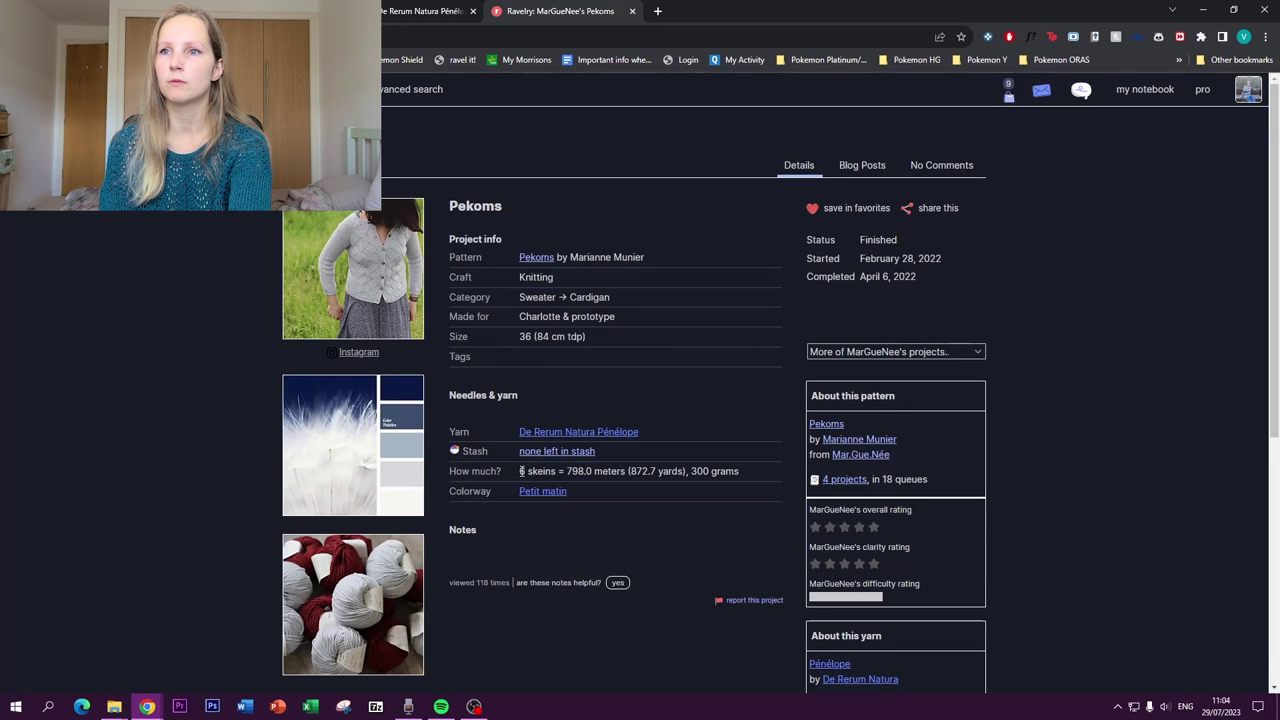
# Compare Pekoms' 6 skeins (798.0 m) with the stashed Petit matin skeins, then open the Pénélope yarn page
pyautogui.hotkey('ctrl', 'shift', 'Tab')
pyautogui.hotkey('ctrl', 'shift', 'Tab')
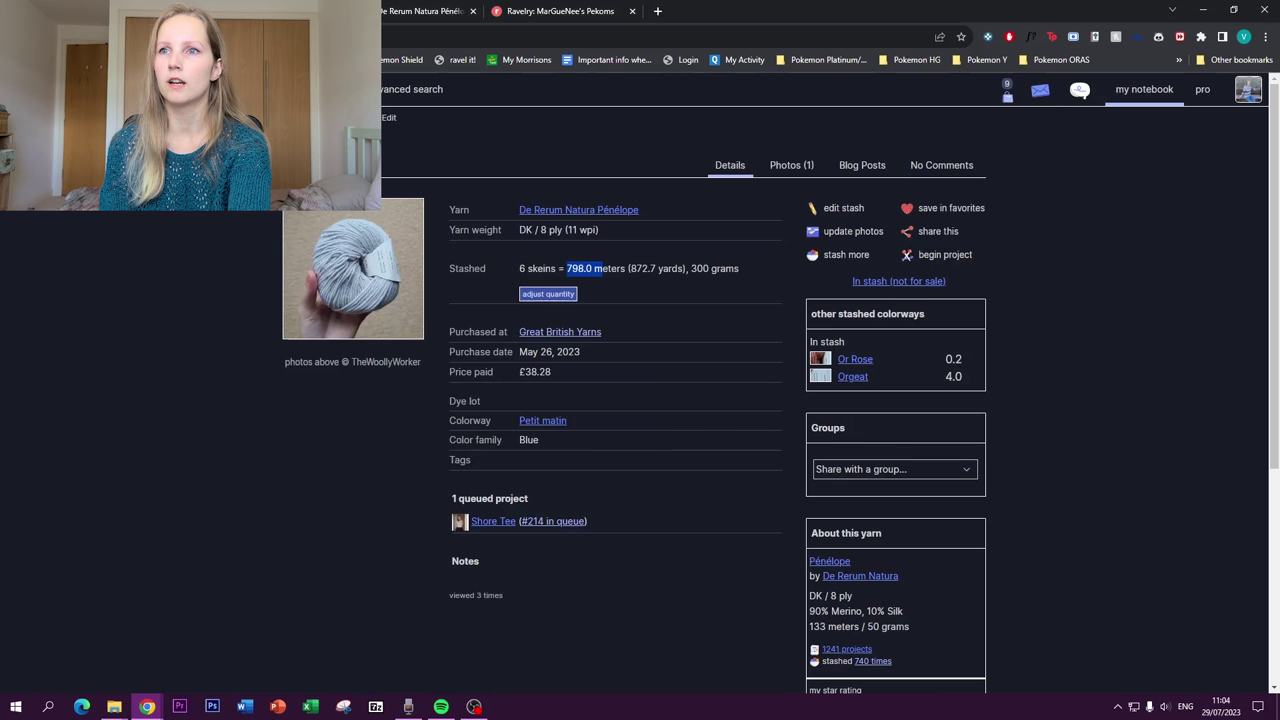
pyautogui.click(520, 10)
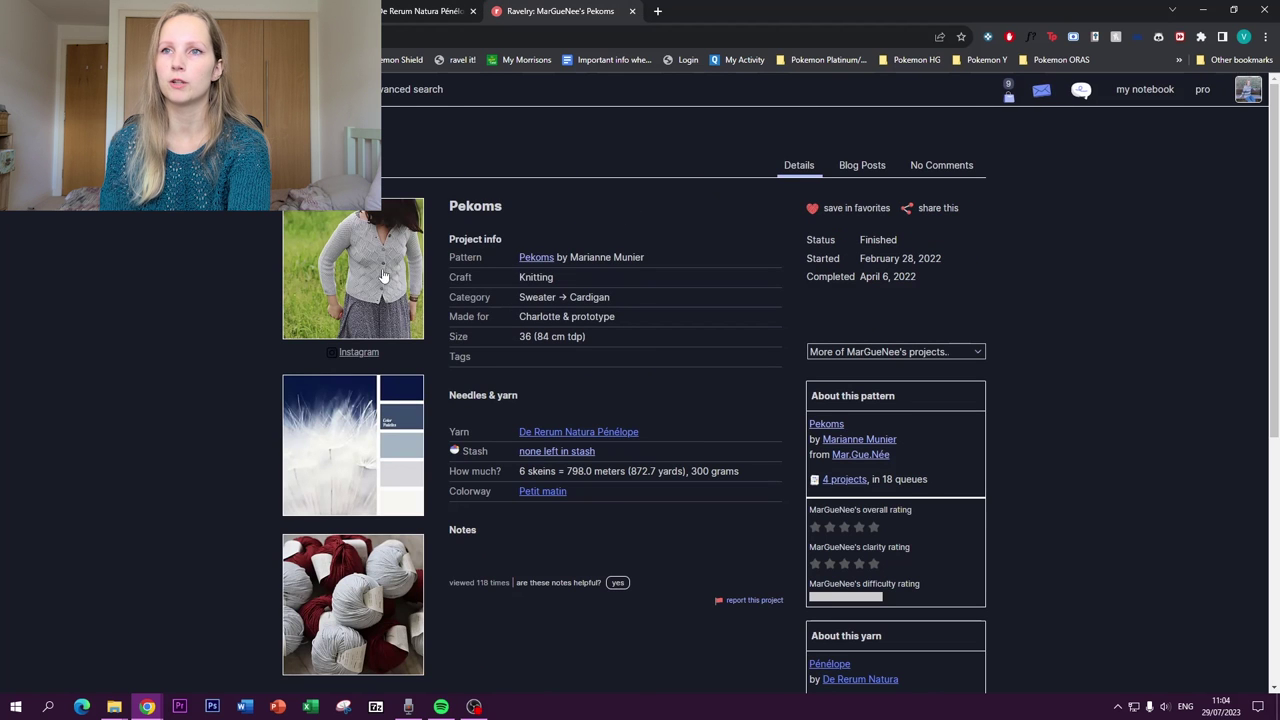
pyautogui.click(404, 8)
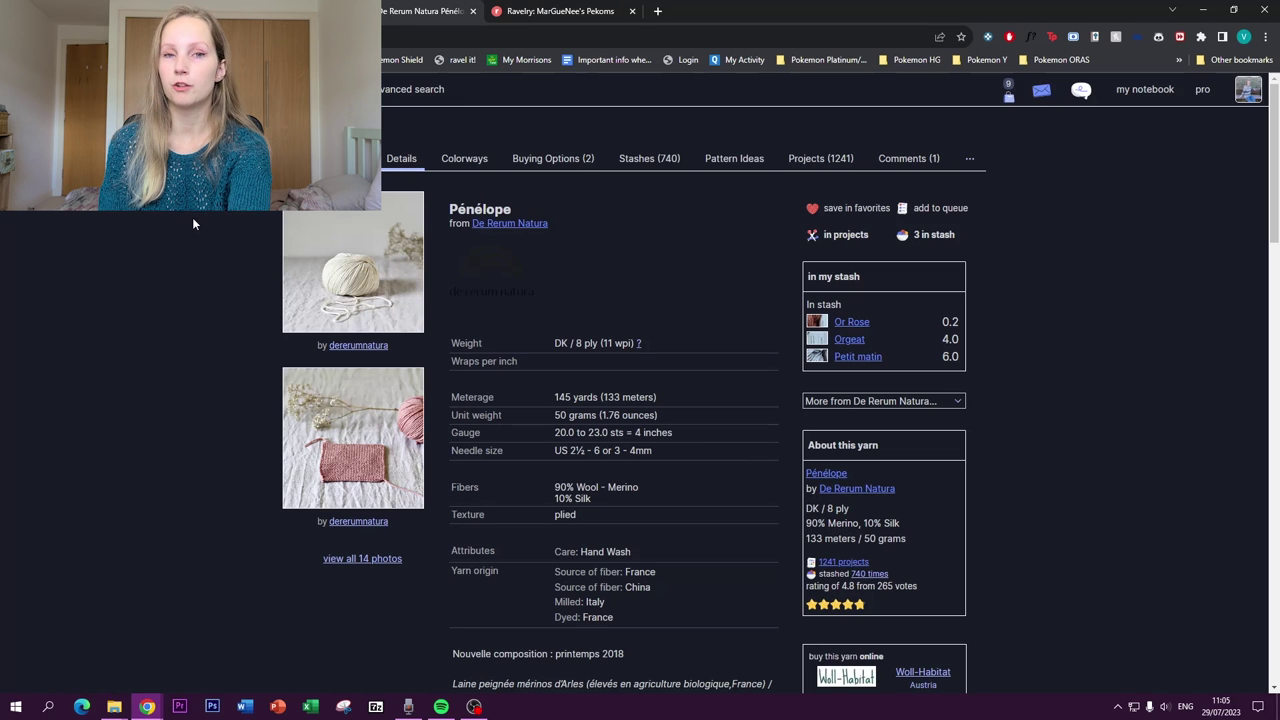
pyautogui.hotkey('alt', 'Left')
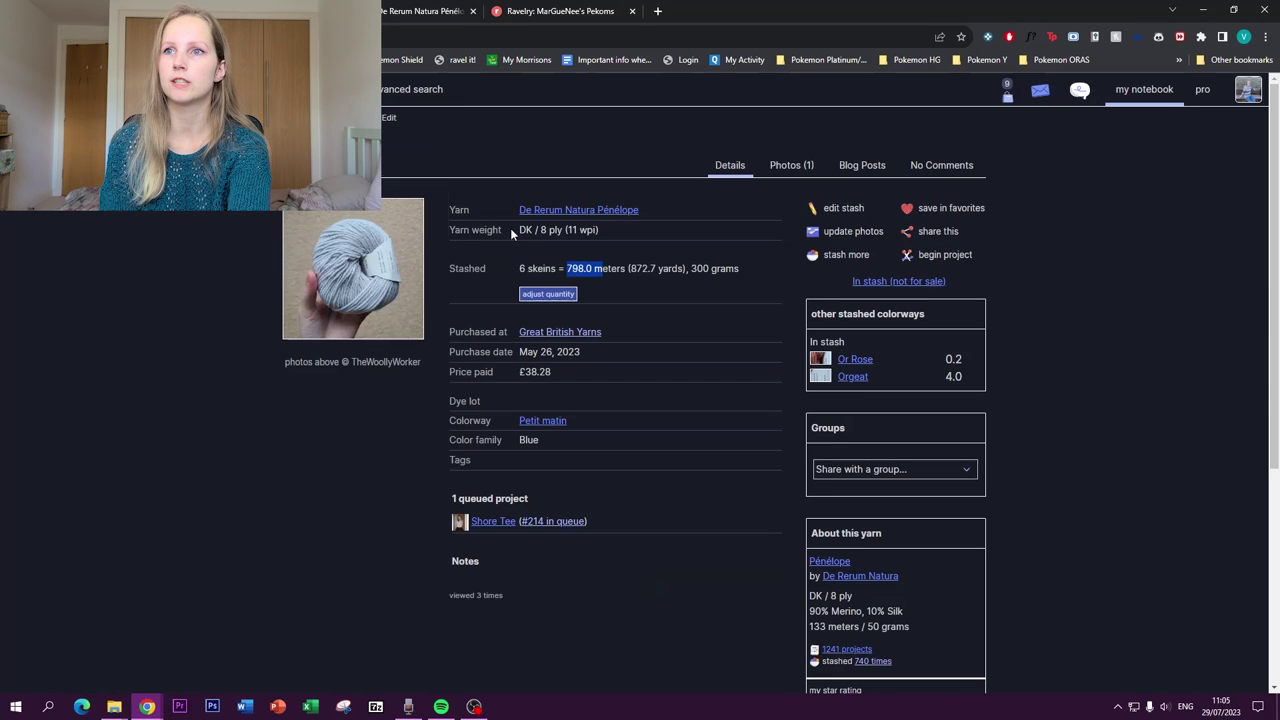
pyautogui.click(543, 212)
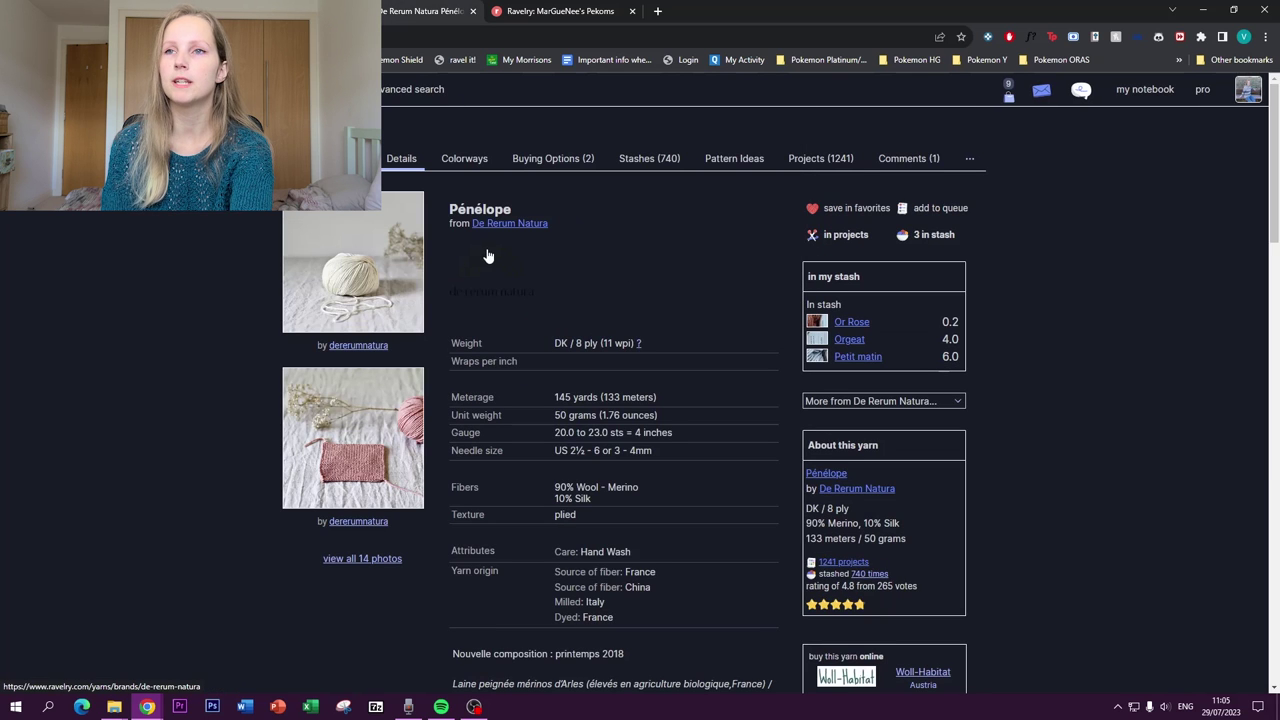
# Open the advanced project search filtered to de-rerum-natura-penelope yarn from its Projects tab
pyautogui.click(829, 168)
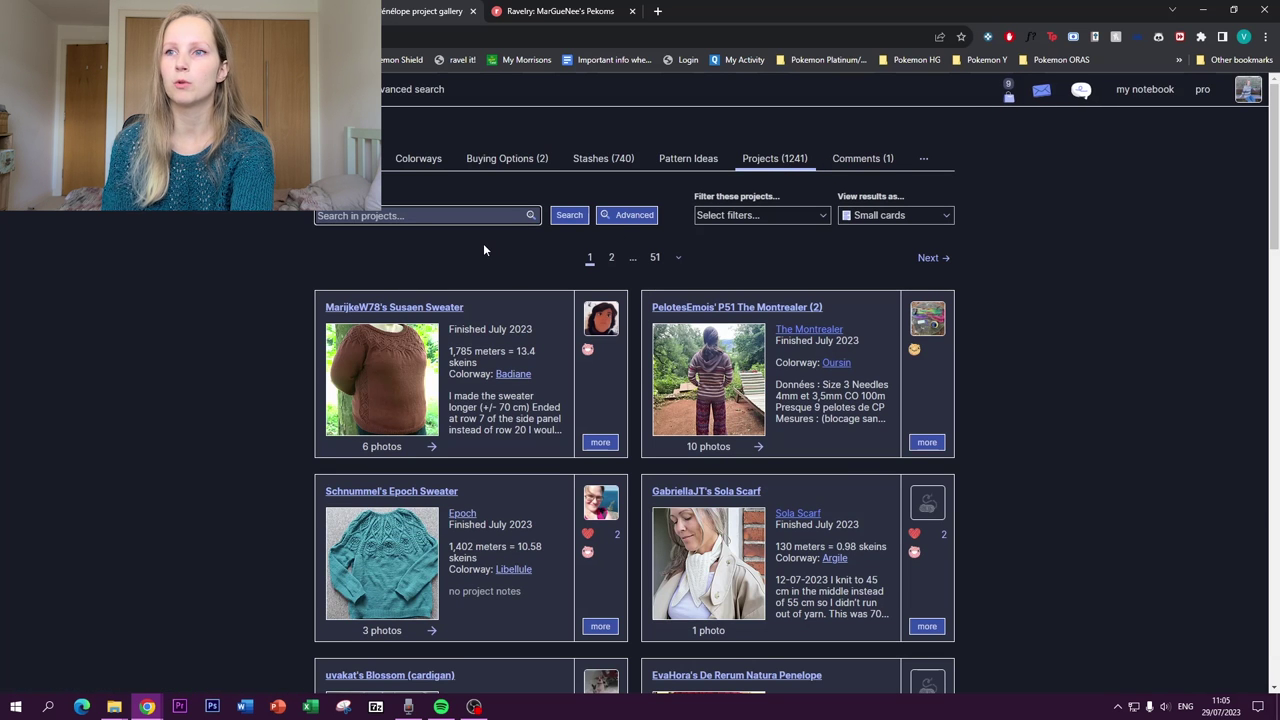
pyautogui.click(620, 216)
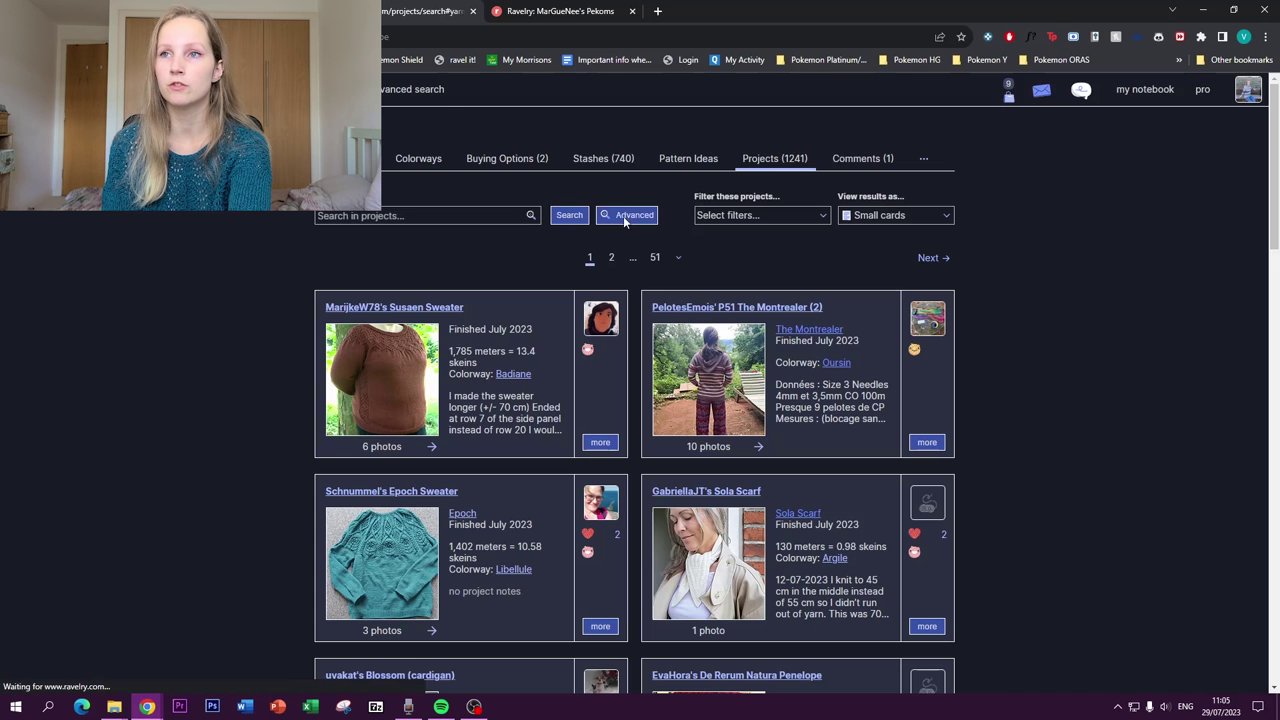
pyautogui.hotkey('alt', 'Left')
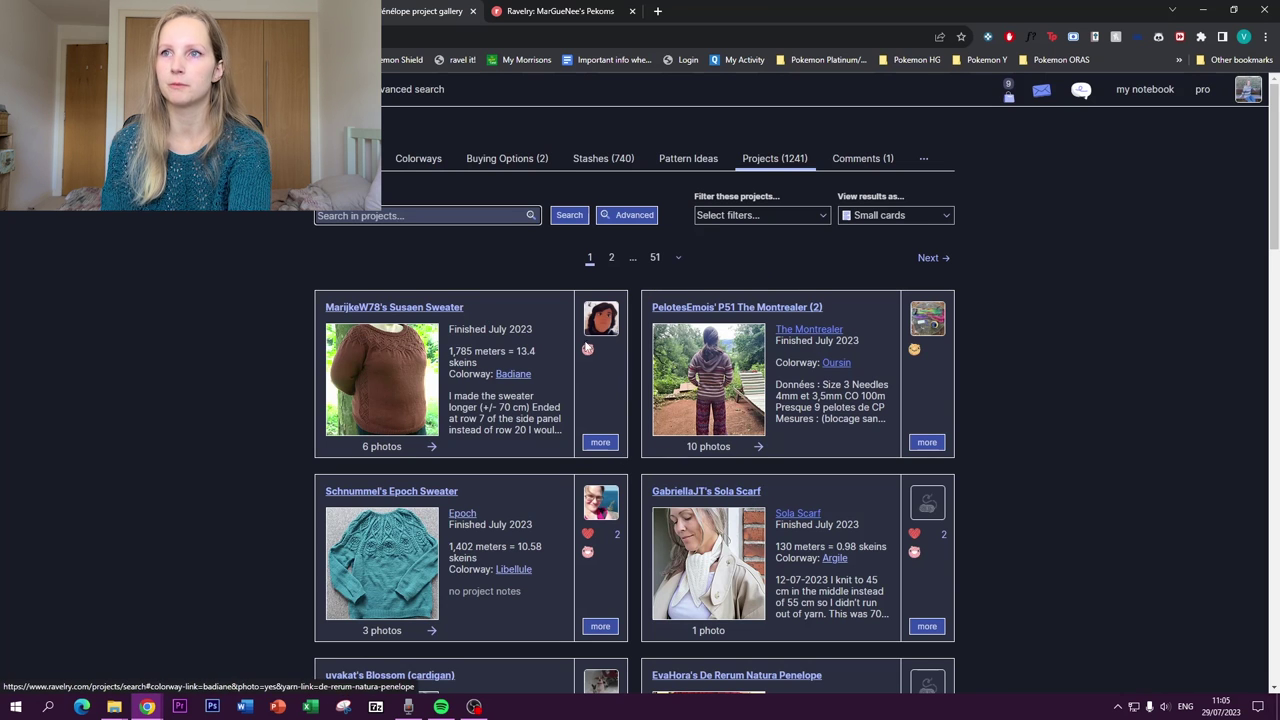
pyautogui.click(632, 220)
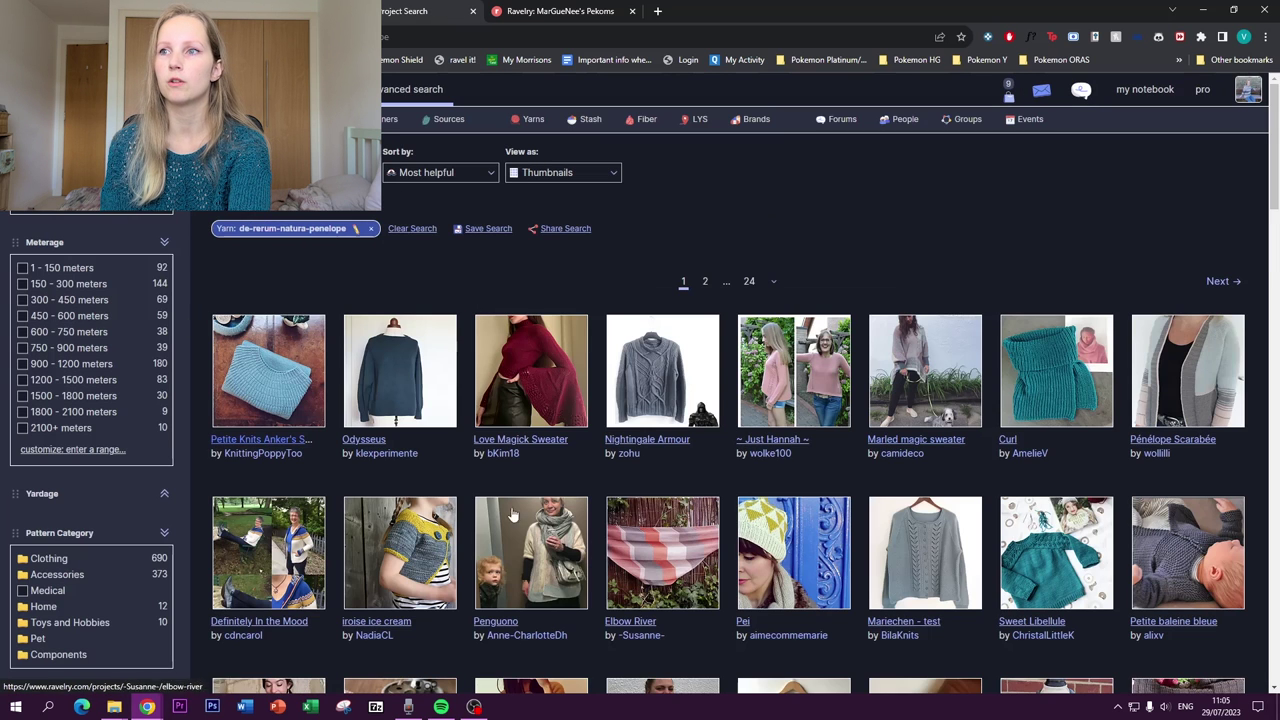
pyautogui.click(420, 174)
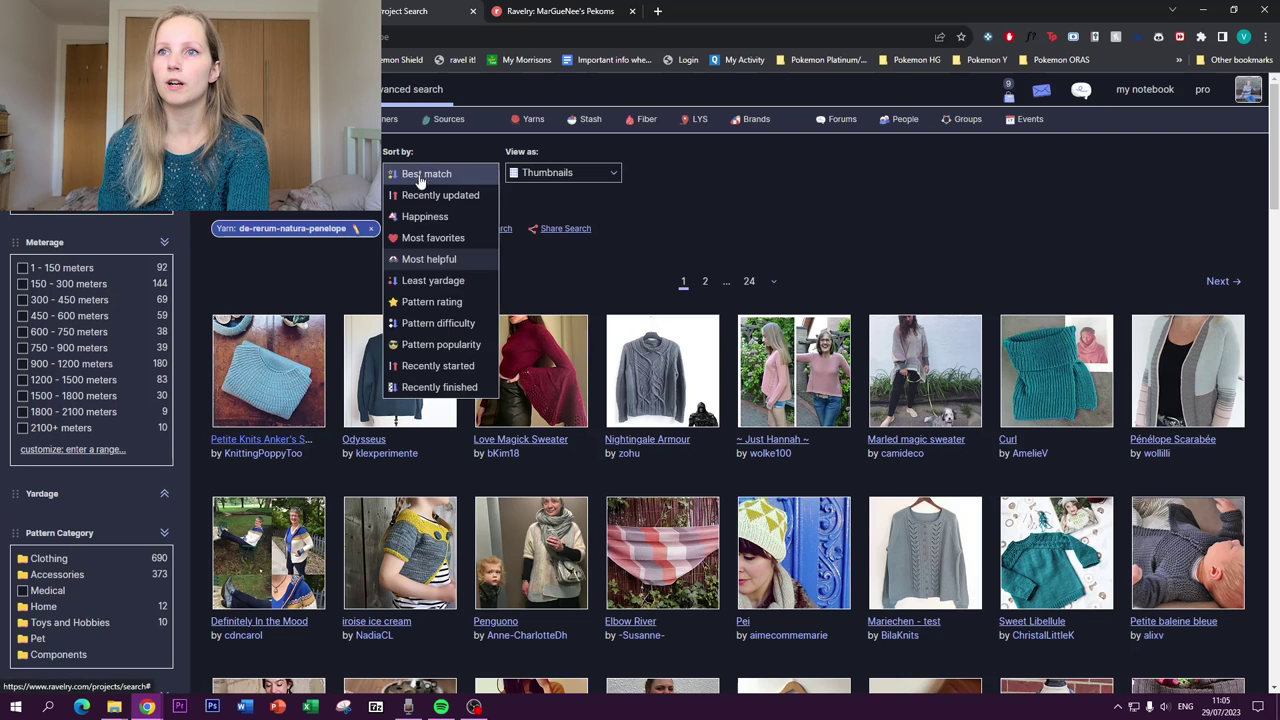
pyautogui.click(425, 237)
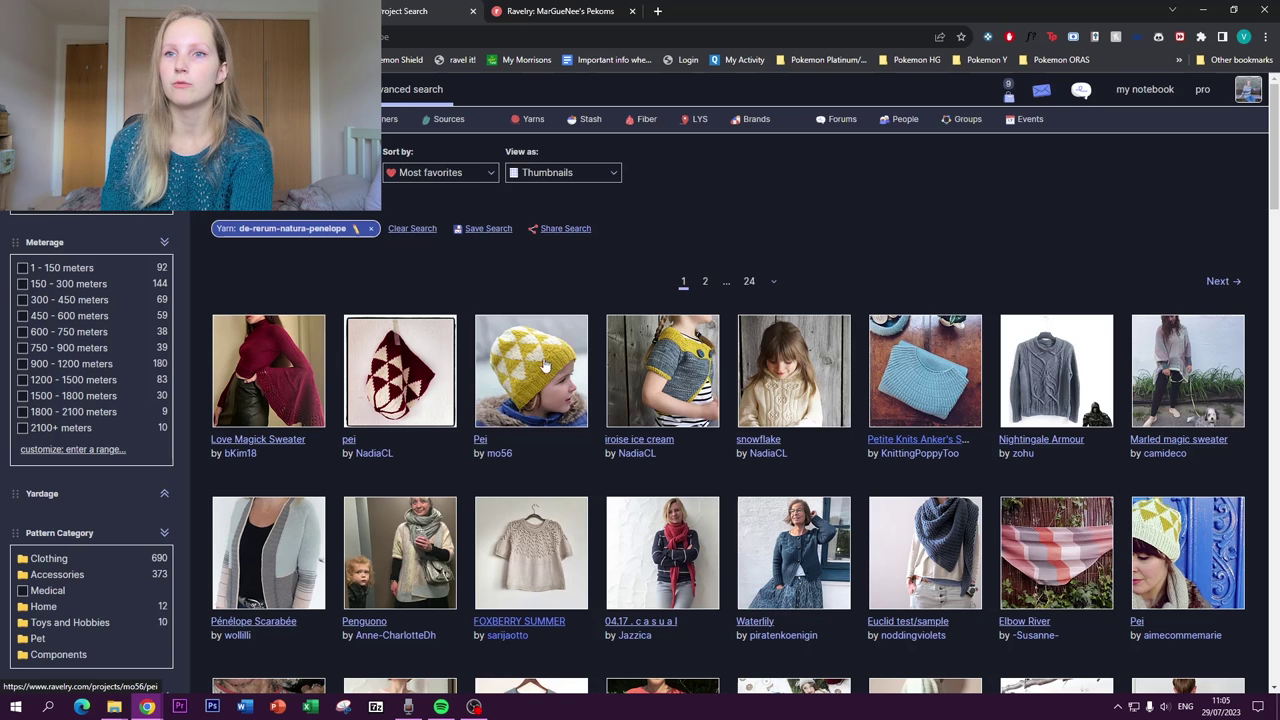
pyautogui.scroll(-1, 674, 404)
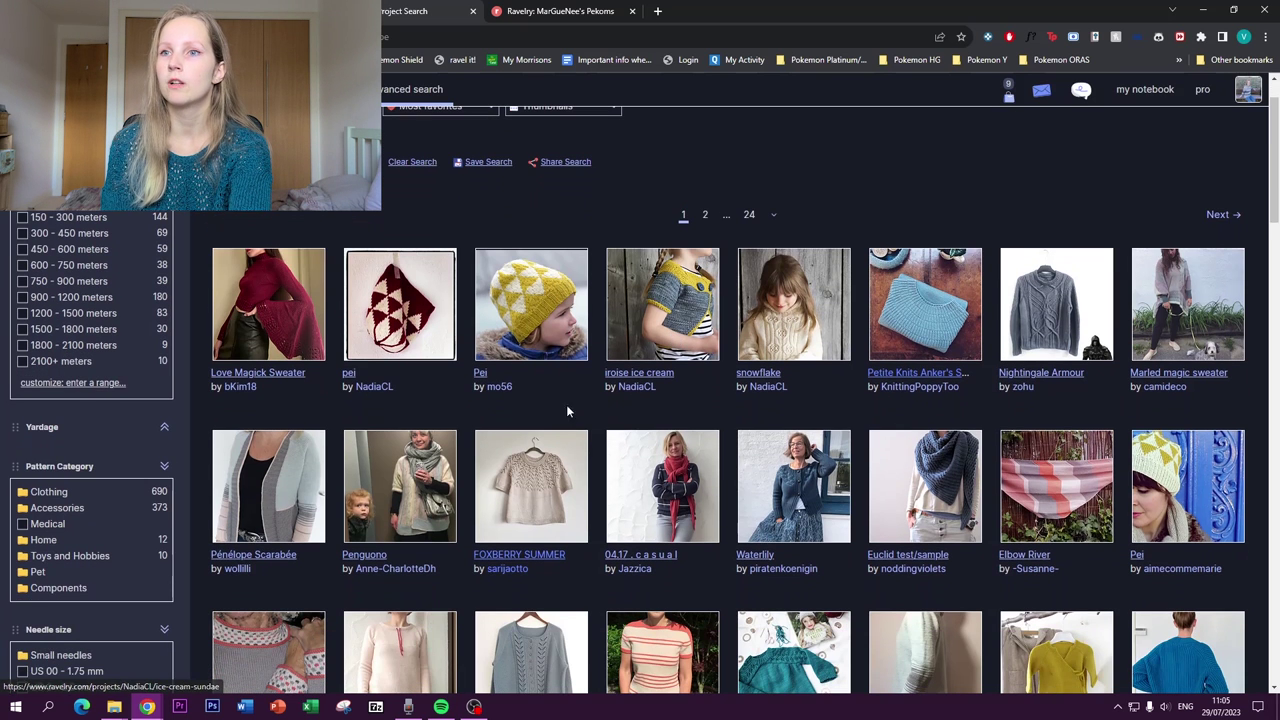
pyautogui.click(512, 492)
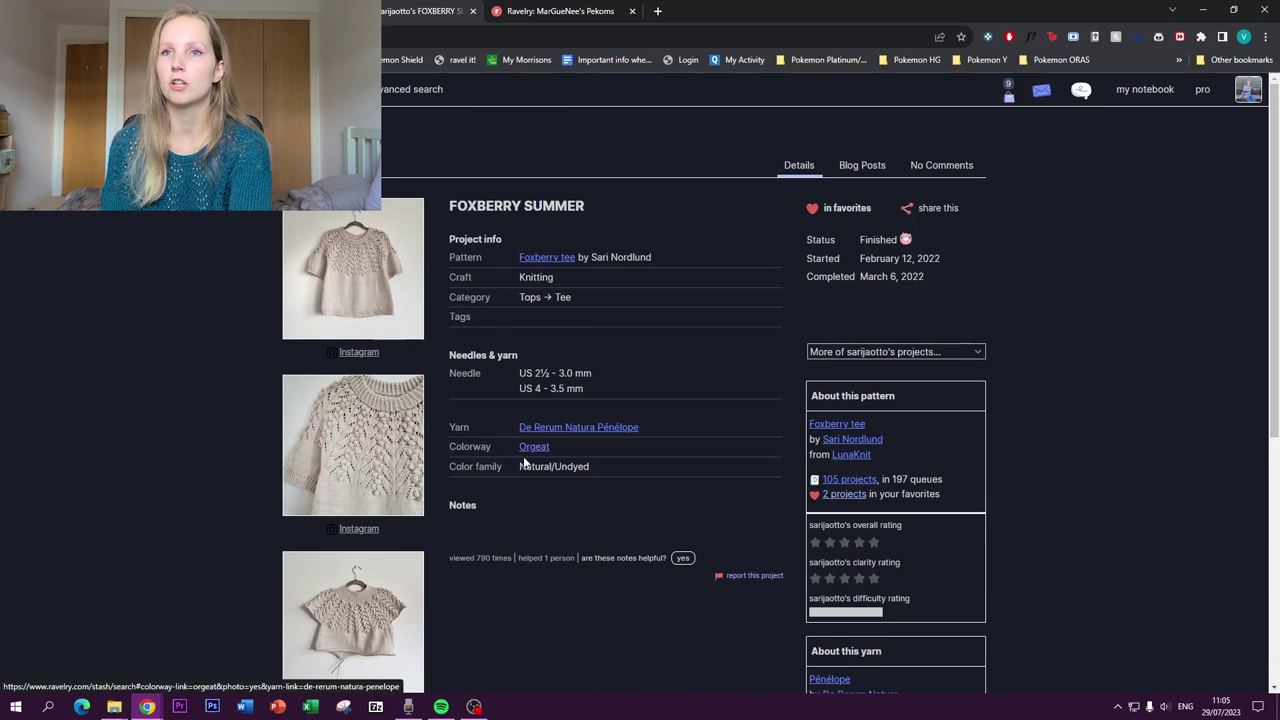
pyautogui.hotkey('alt', 'Left')
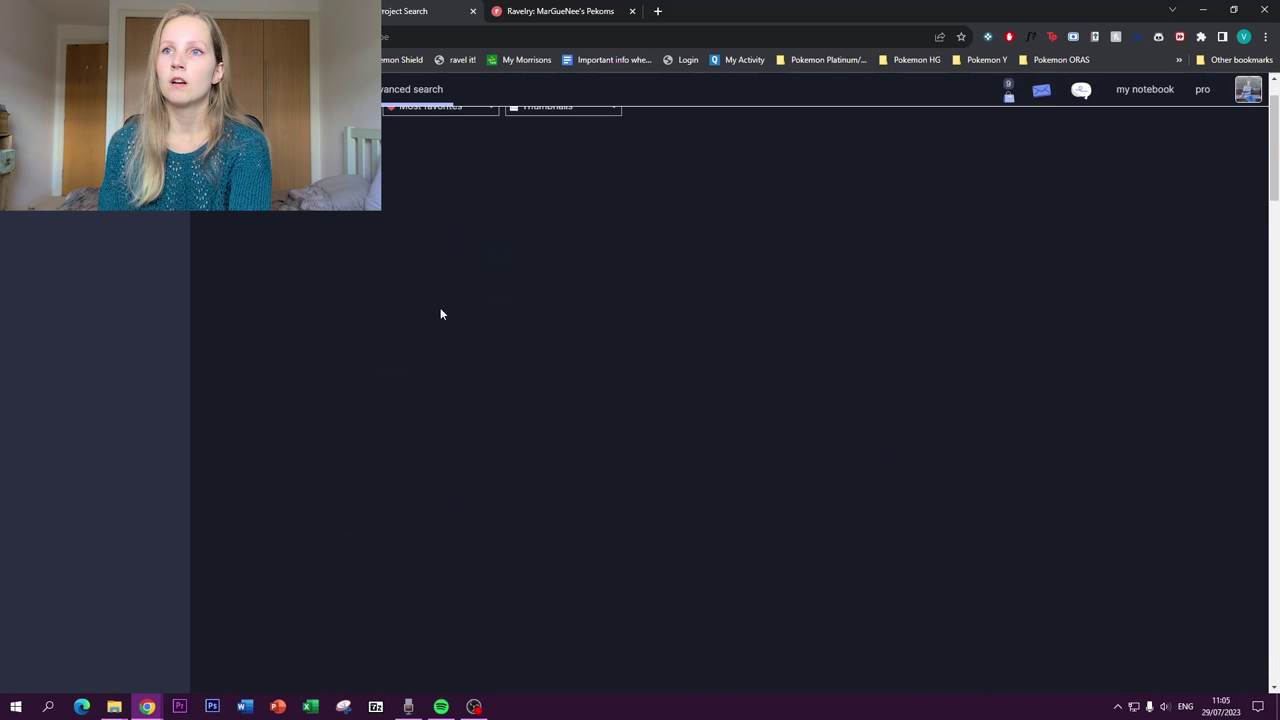
pyautogui.scroll(1, 447, 200)
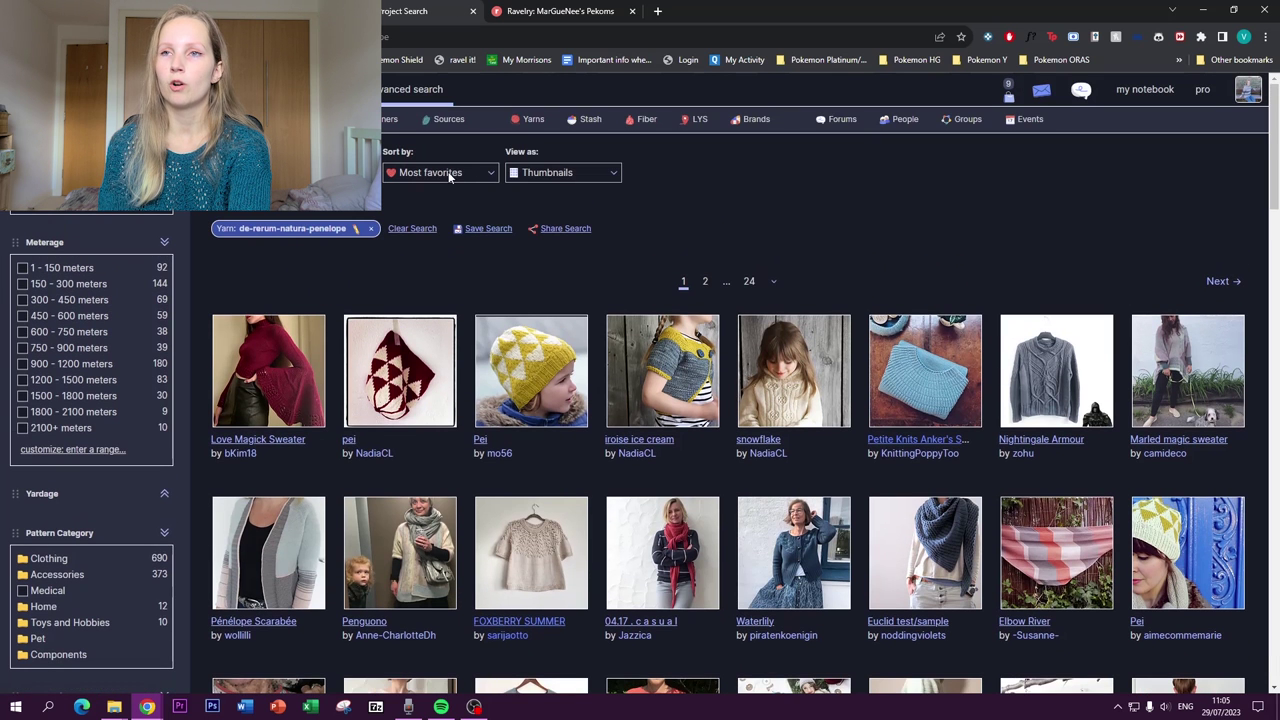
pyautogui.click(449, 175)
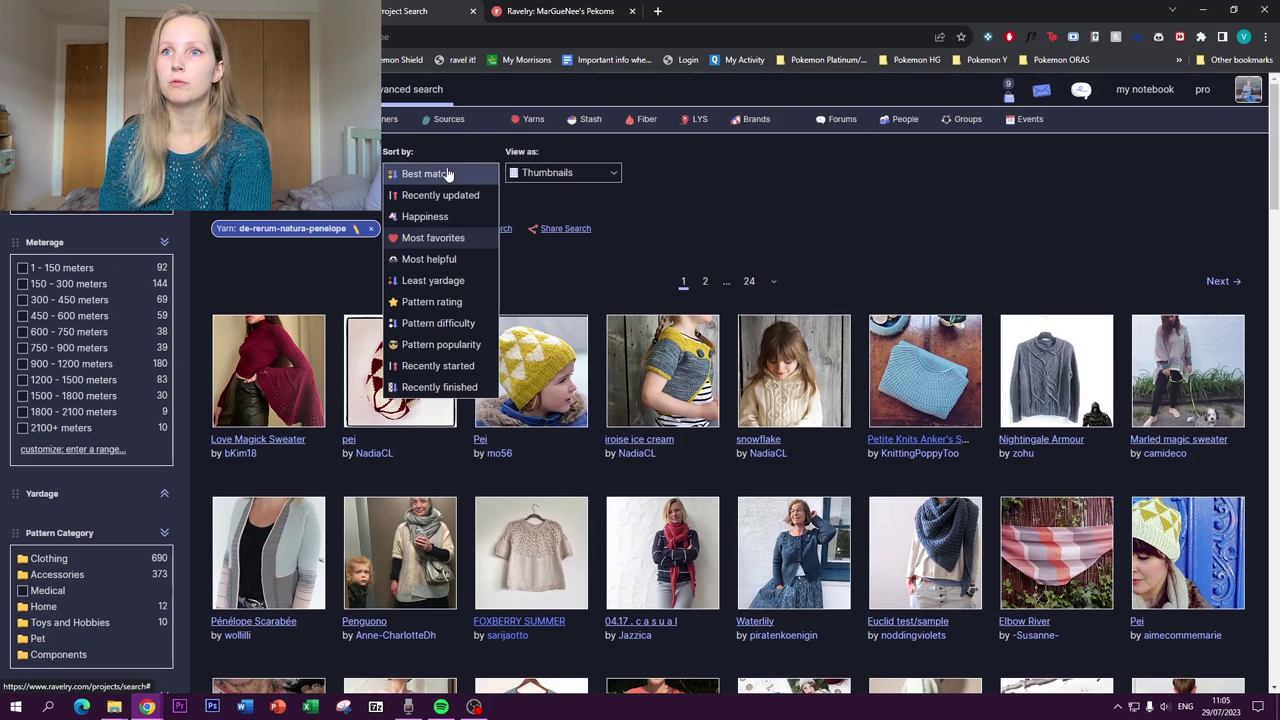
pyautogui.click(424, 258)
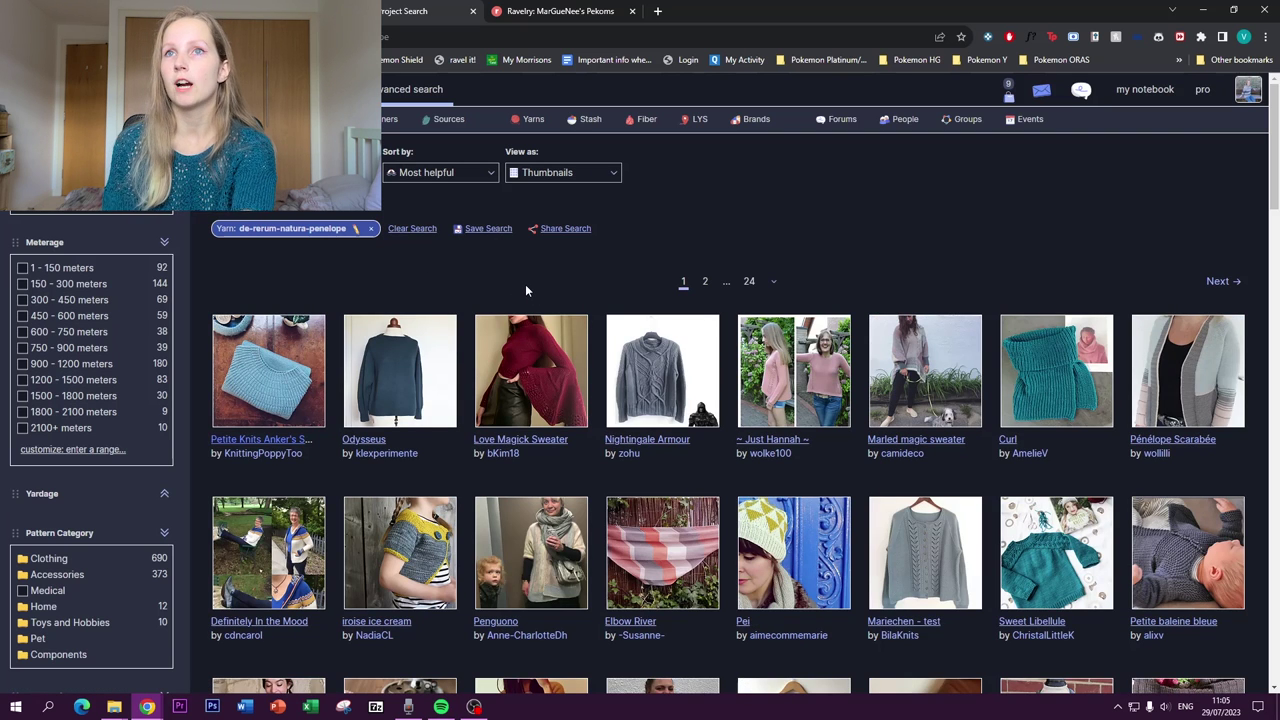
pyautogui.scroll(-1, 485, 335)
pyautogui.scroll(-2, 485, 335)
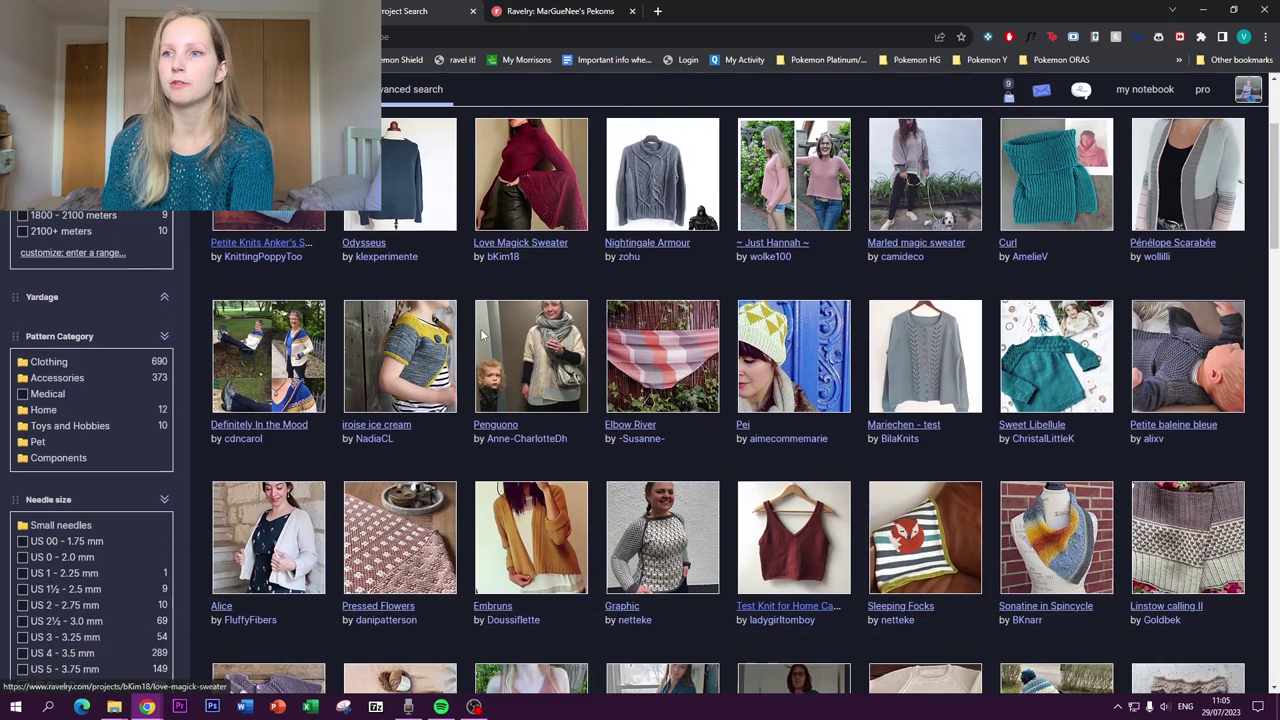
pyautogui.scroll(1, 482, 335)
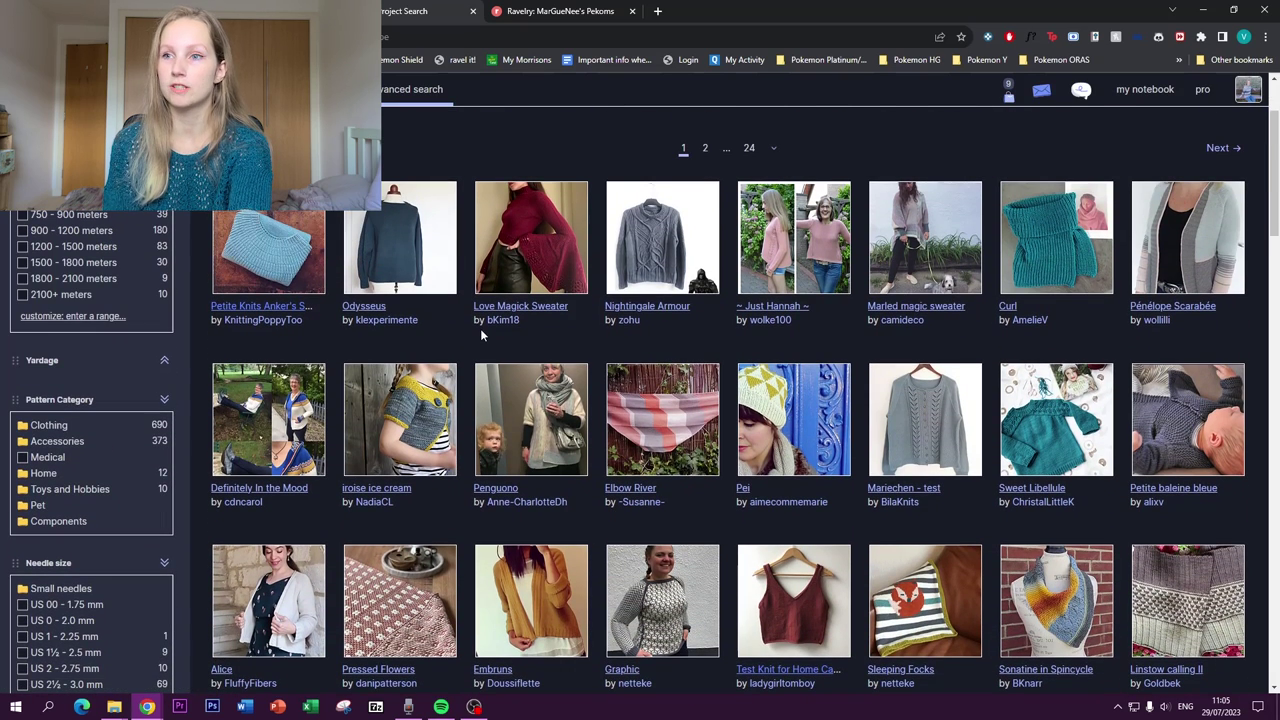
# Open the Test Knit for Home Camisole project and mark its notes as helpful
pyautogui.click(776, 618)
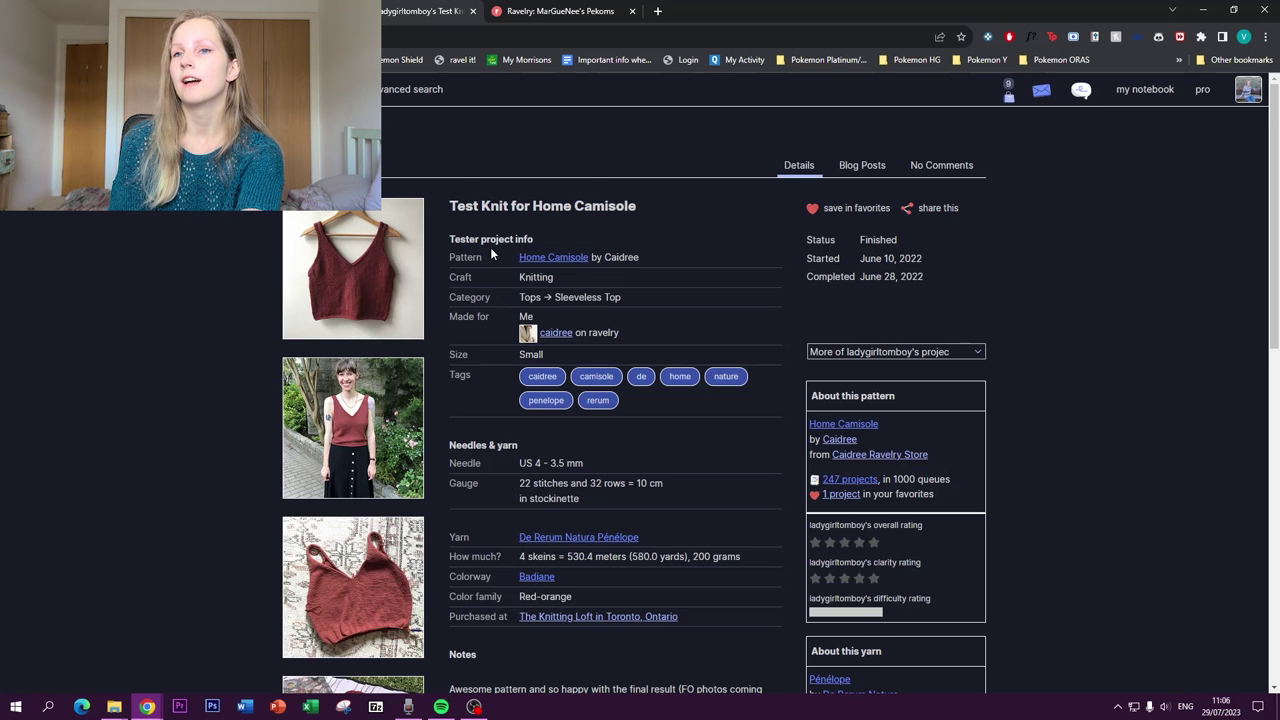
pyautogui.scroll(-1, 490, 247)
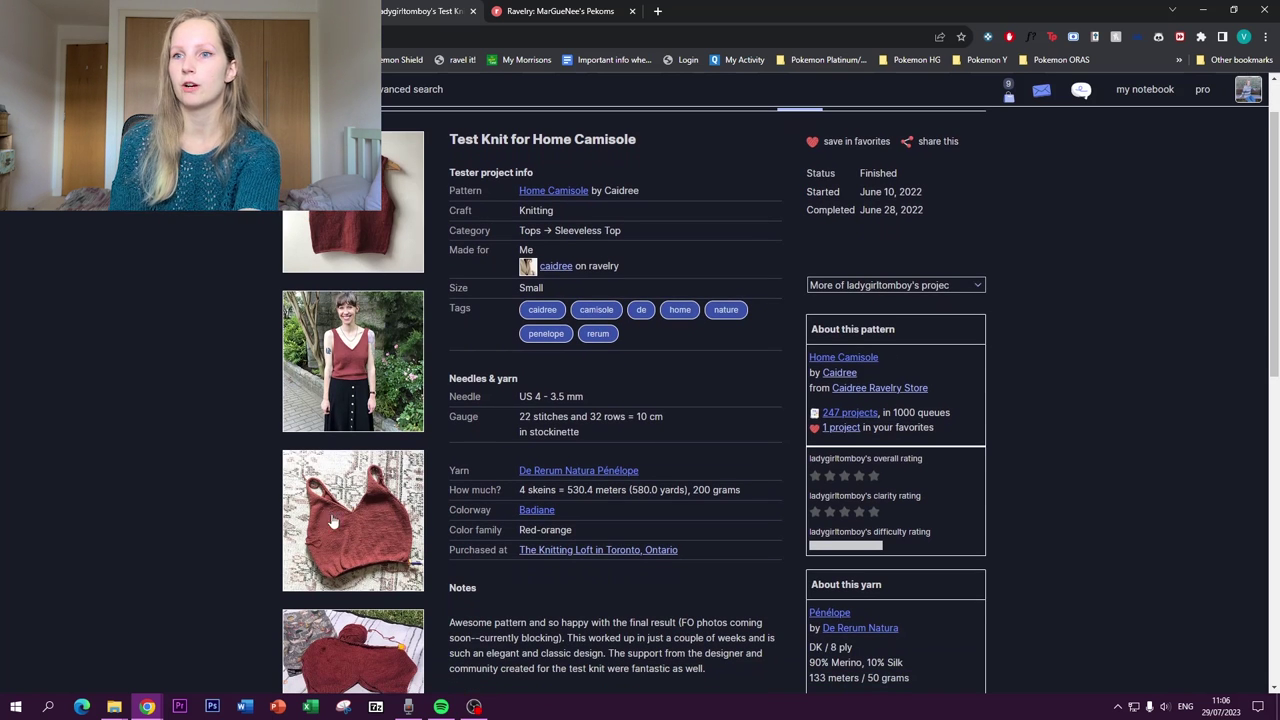
pyautogui.scroll(-4, 364, 560)
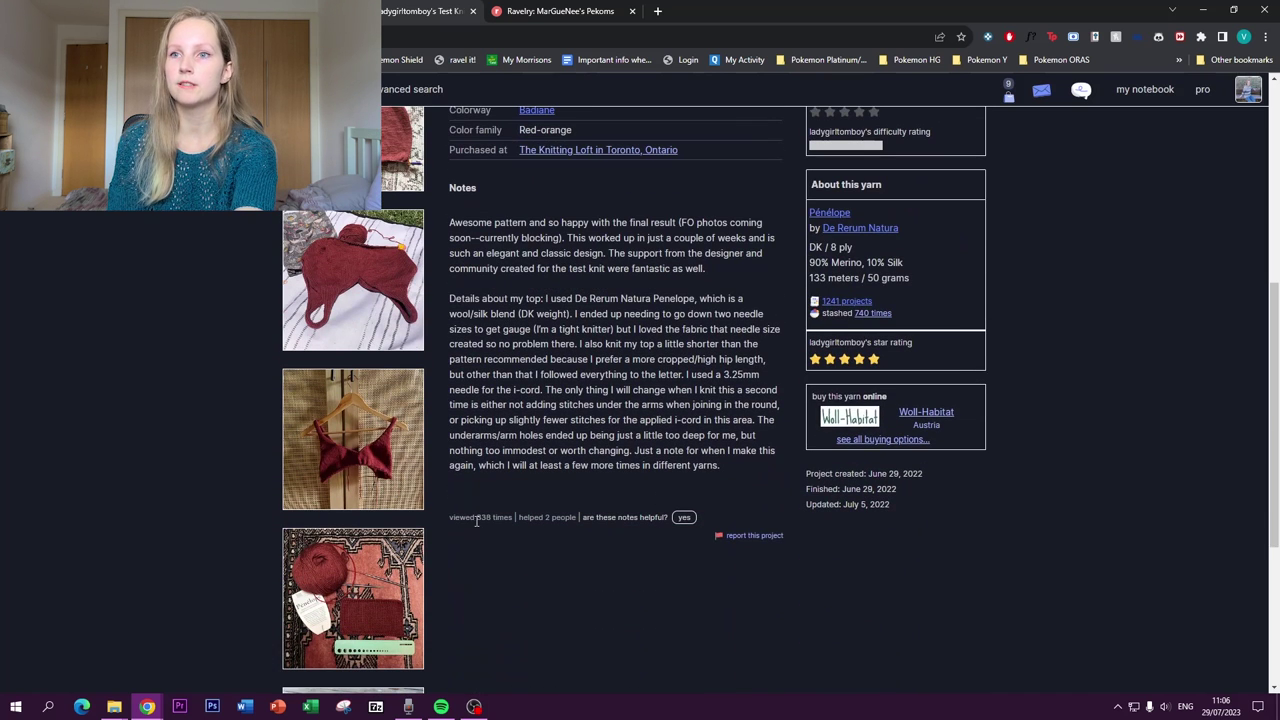
pyautogui.moveTo(475, 518); pyautogui.dragTo(503, 518)
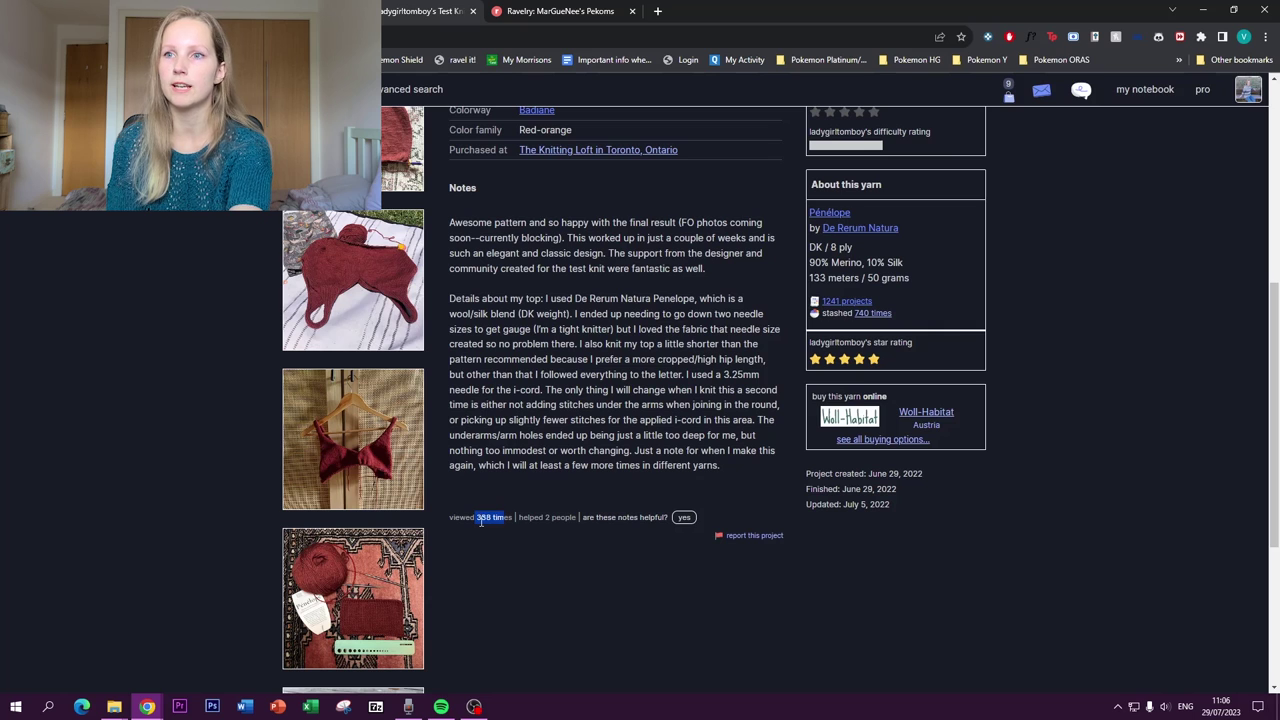
pyautogui.moveTo(529, 518); pyautogui.dragTo(575, 518)
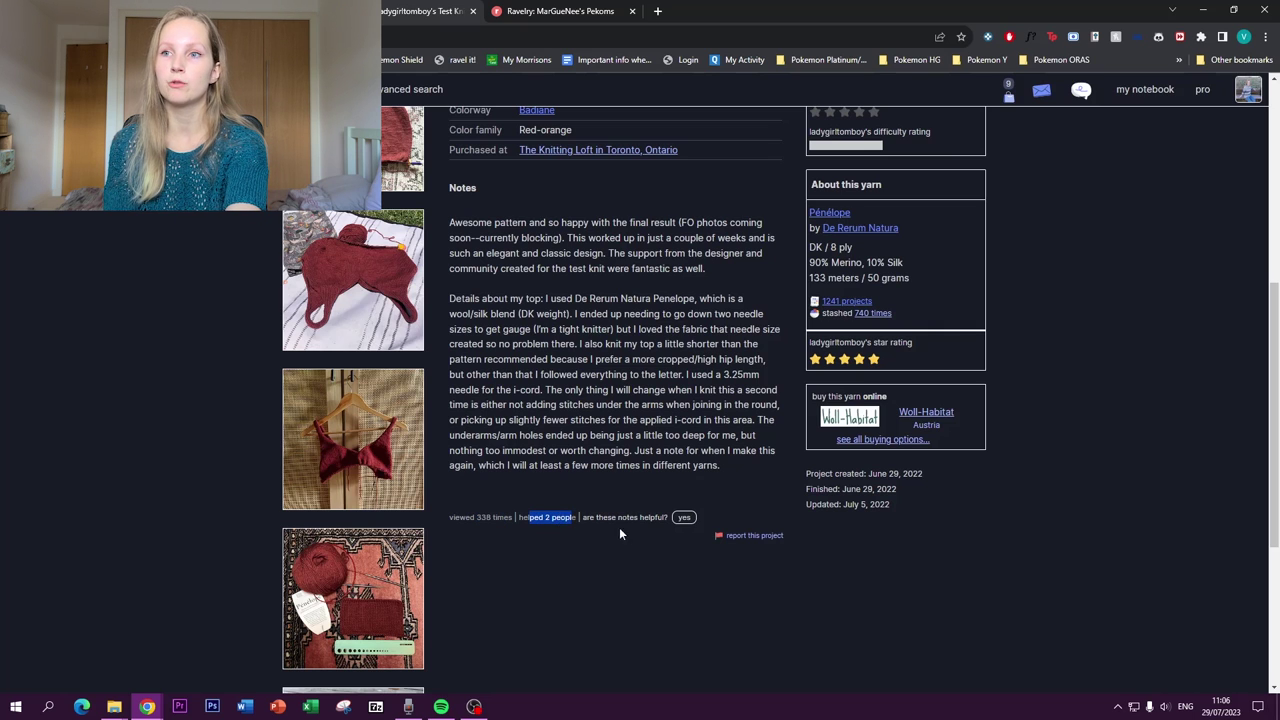
pyautogui.click(676, 519)
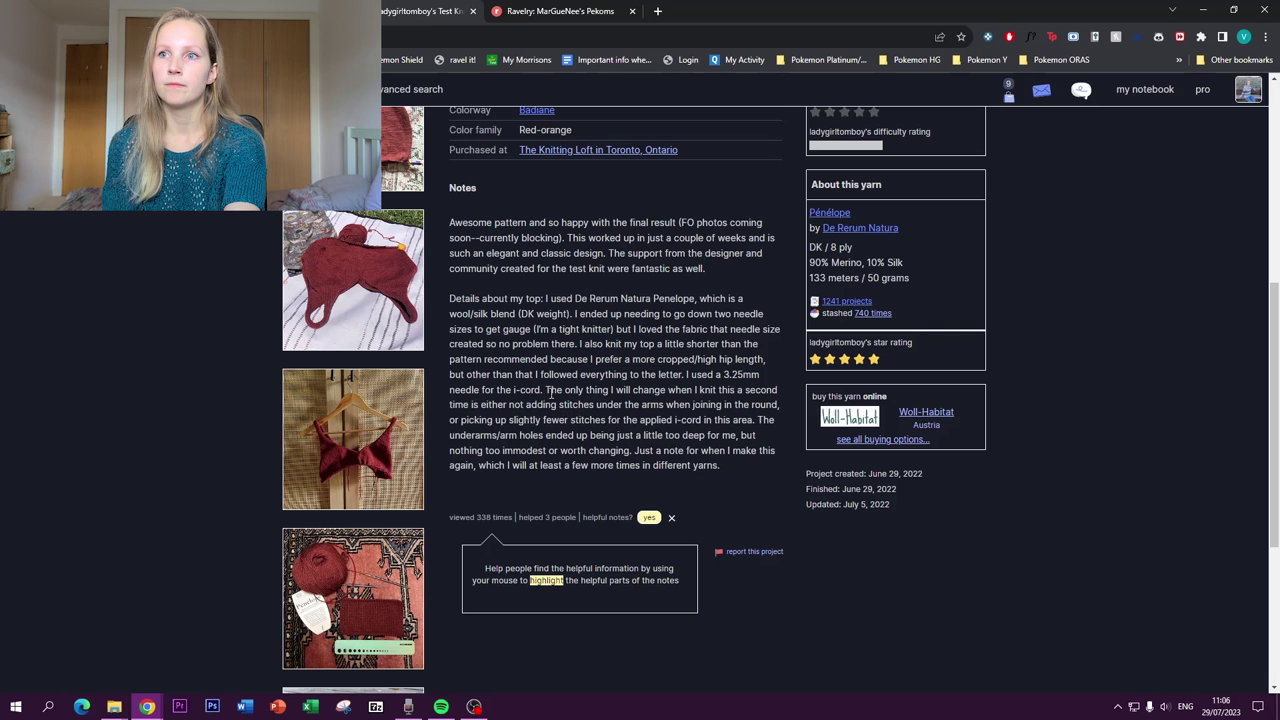
# Highlight the notes passage about stitches under the arms, then go to your own projects list
pyautogui.moveTo(550, 391); pyautogui.dragTo(779, 404)
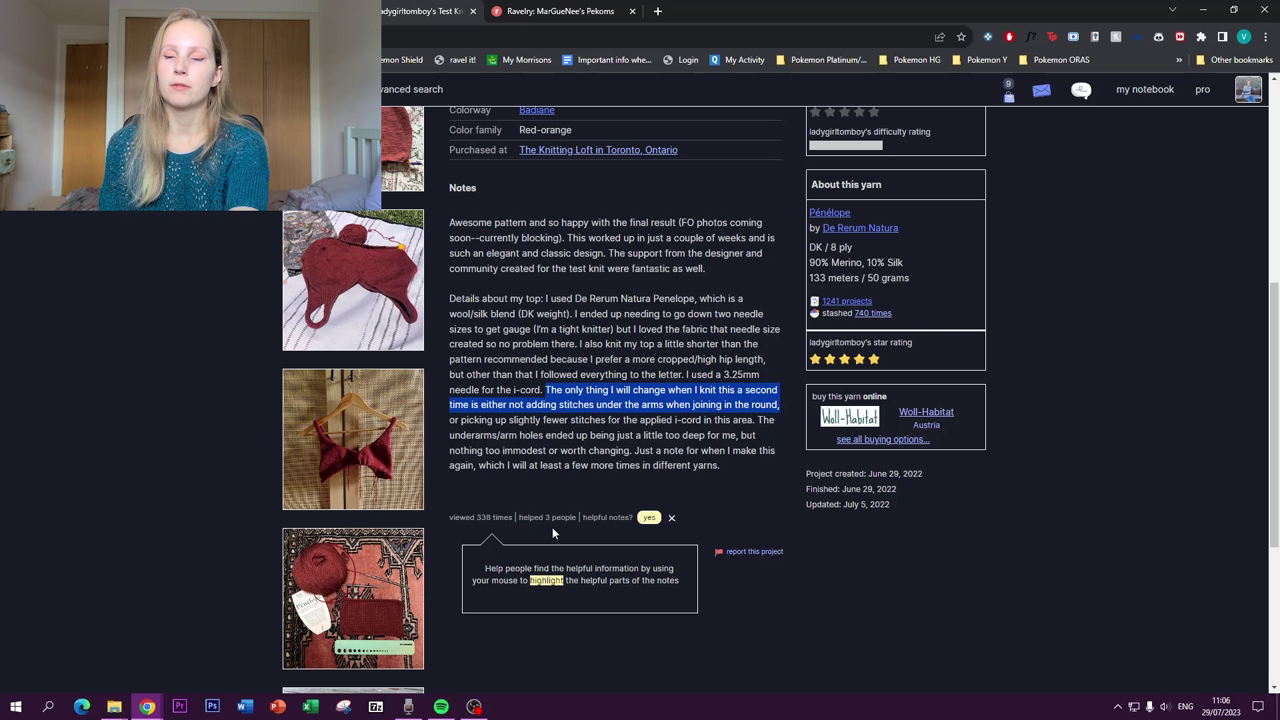
pyautogui.click(730, 516)
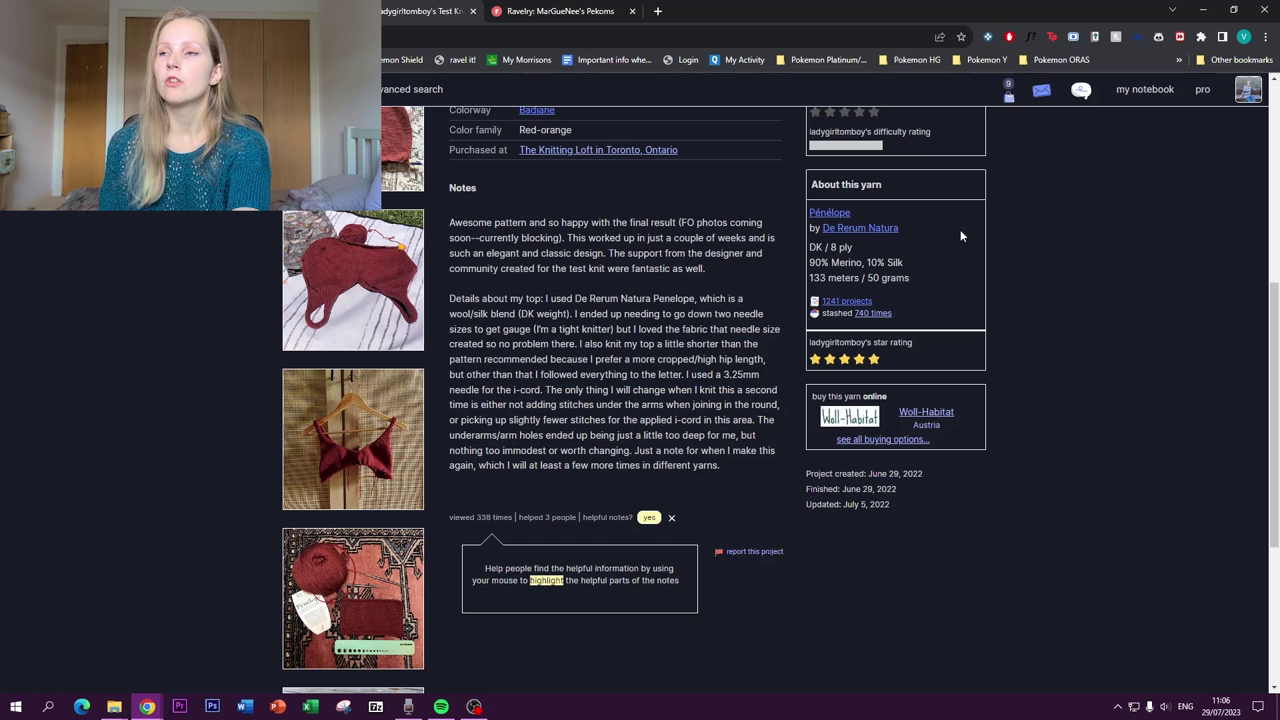
pyautogui.moveTo(1140, 92)
pyautogui.click(1148, 122)
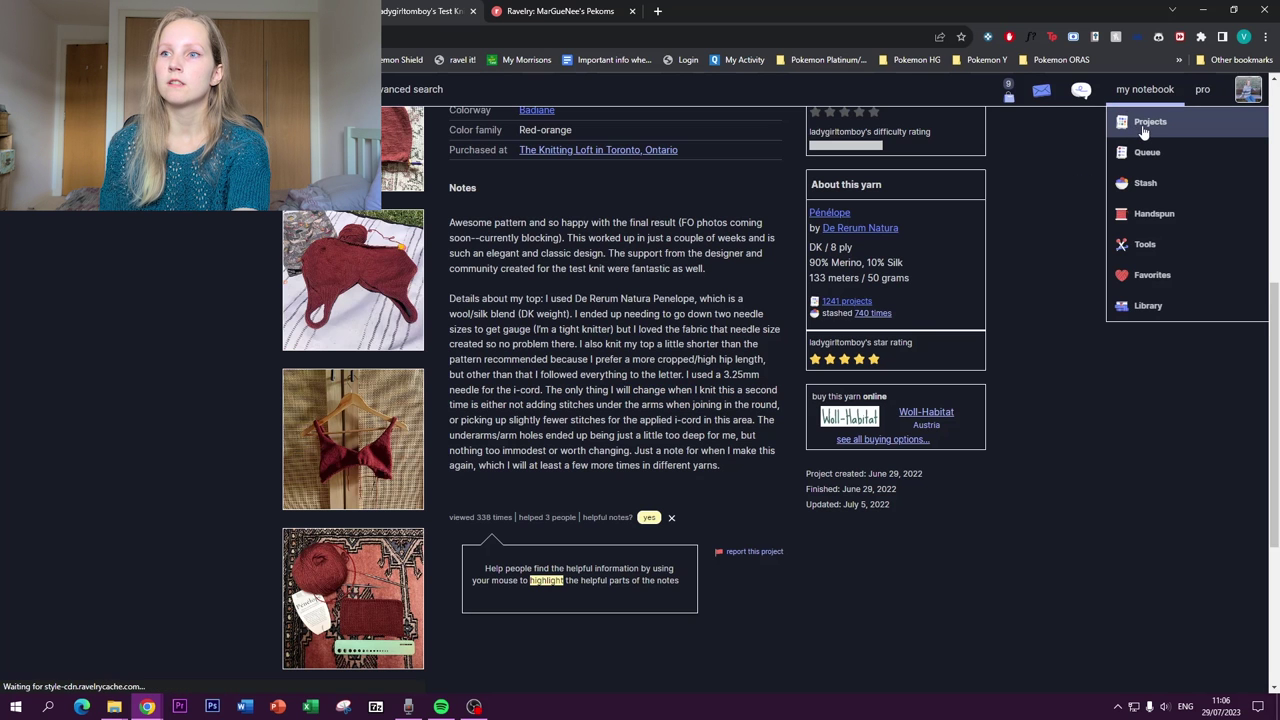
# Compare your Home Camisole project with the linked Test Knit version, then return to the stash entry
pyautogui.scroll(-2, 787, 259)
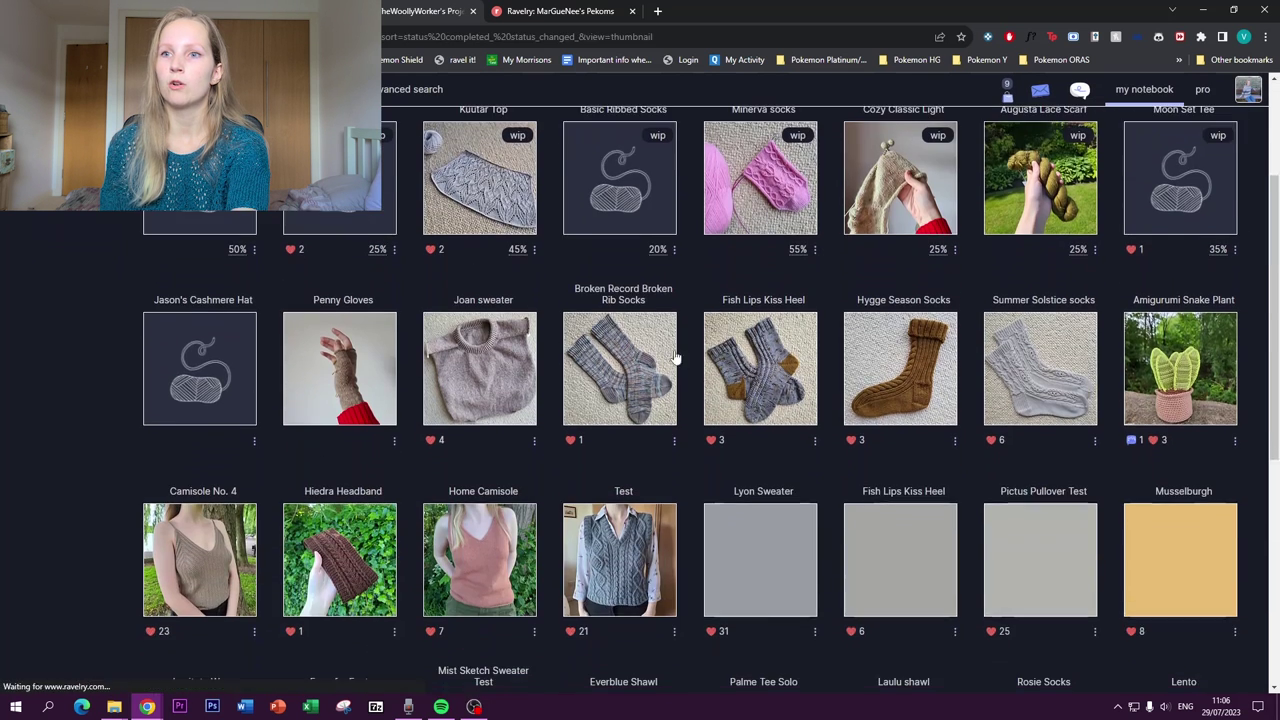
pyautogui.click(503, 553)
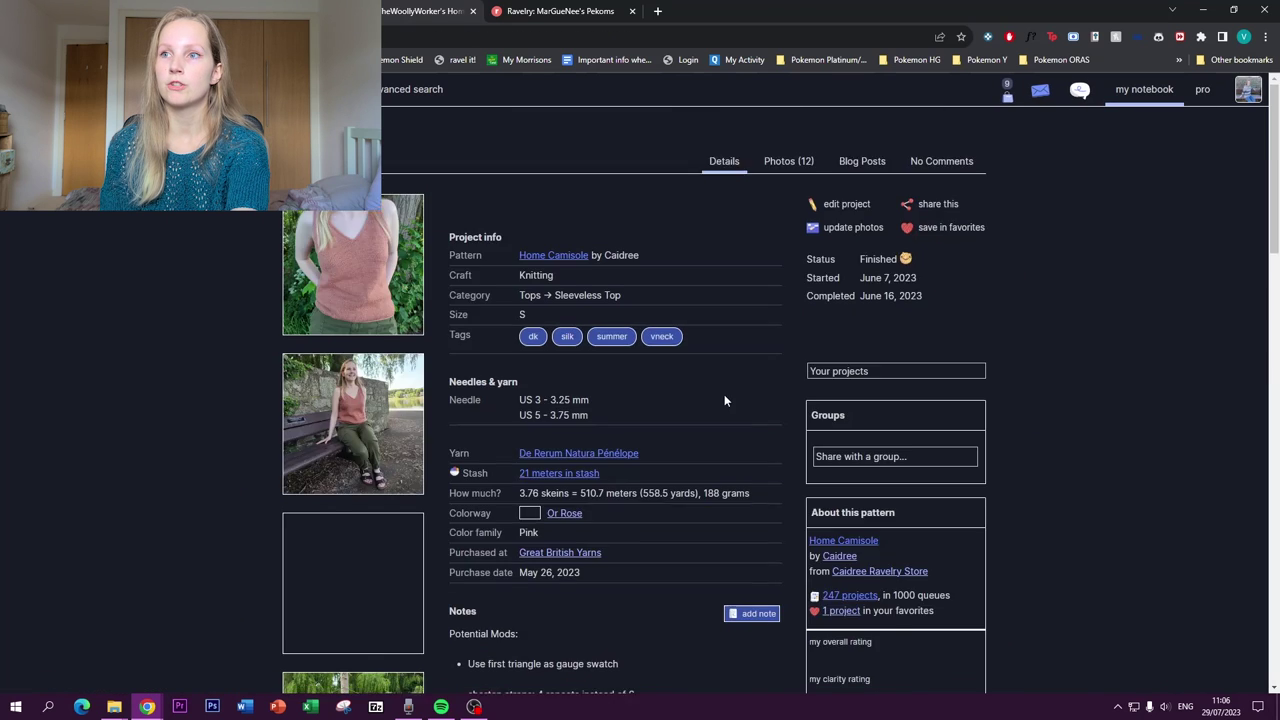
pyautogui.scroll(-7, 723, 395)
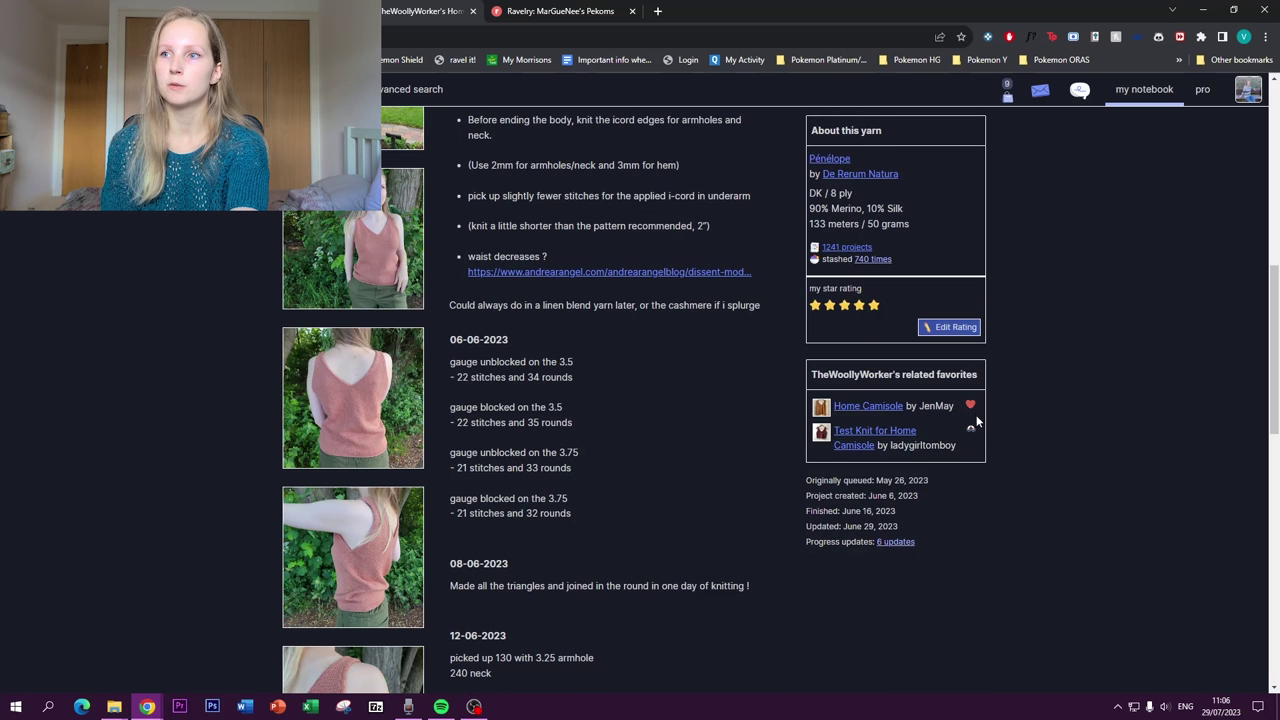
pyautogui.click(846, 436)
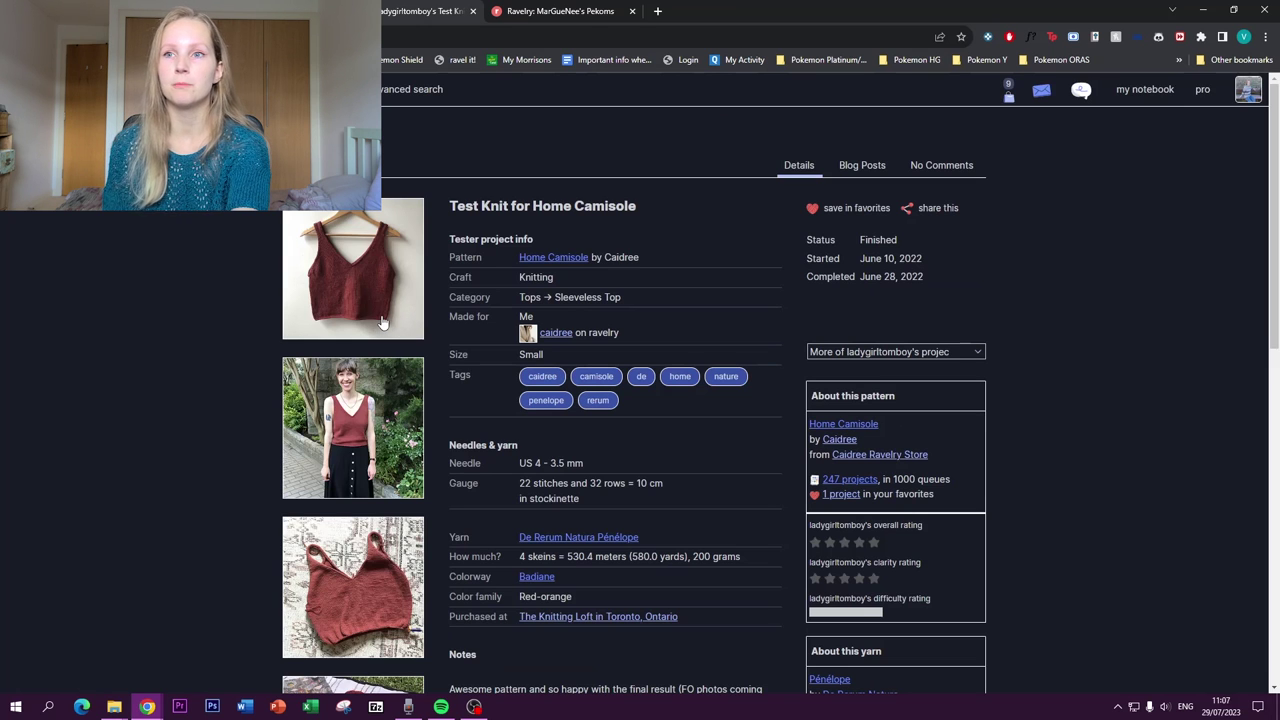
pyautogui.hotkey('alt', 'Left')
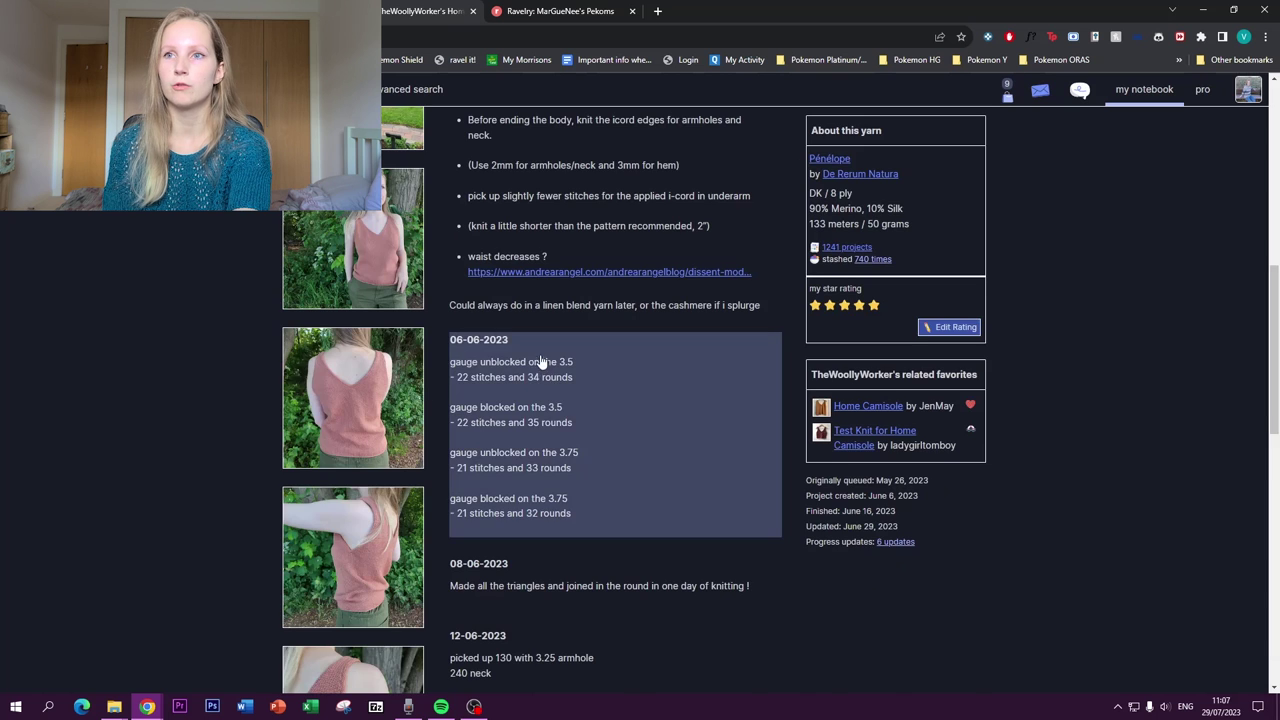
pyautogui.click(846, 436)
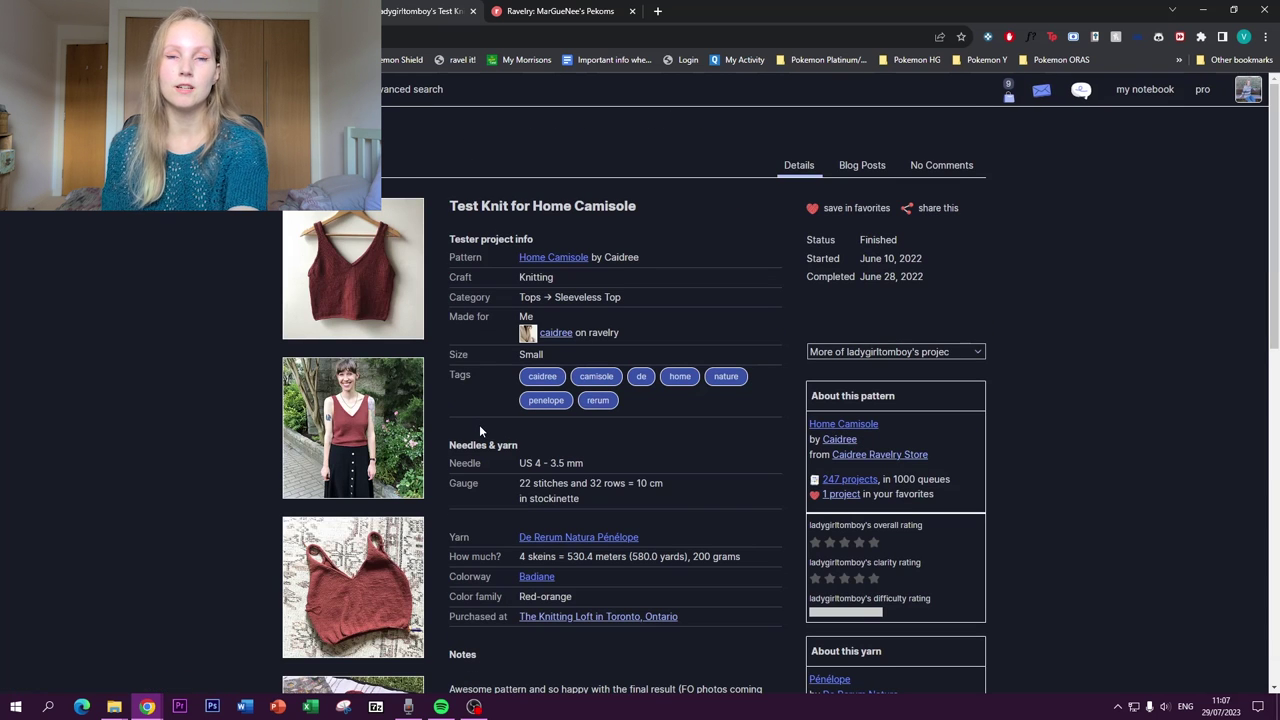
pyautogui.scroll(-4, 479, 426)
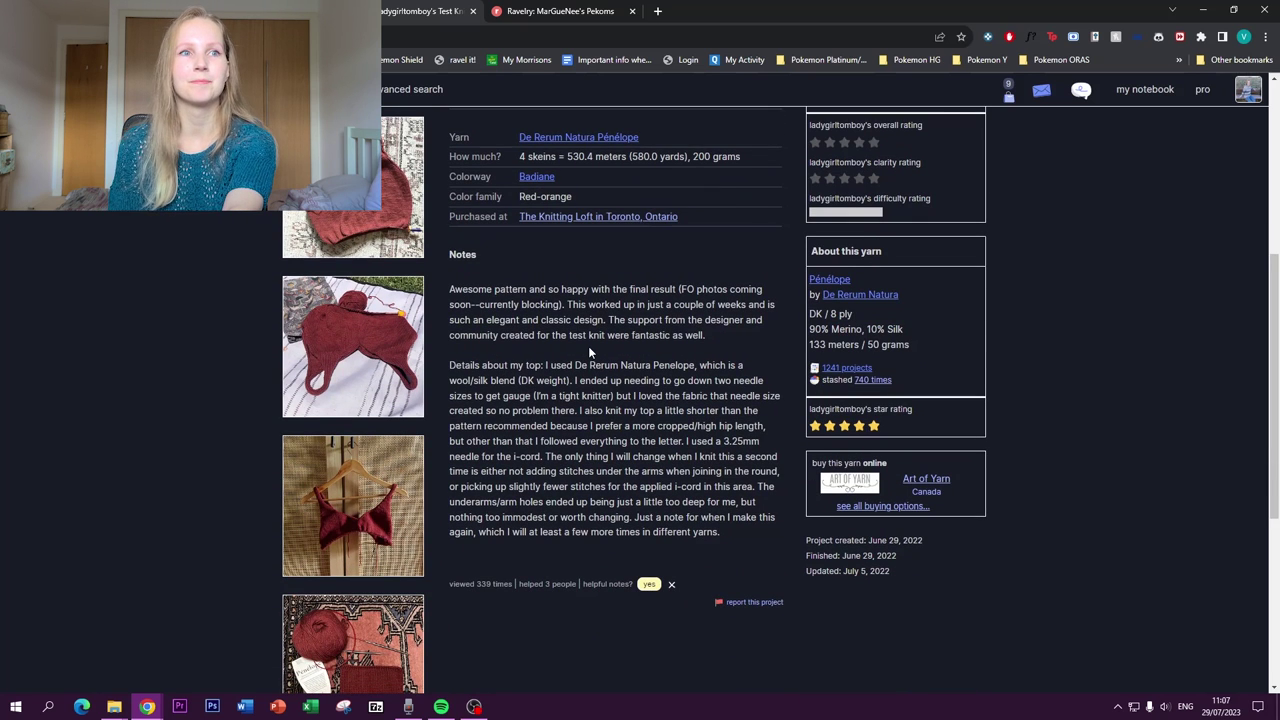
pyautogui.scroll(5, 589, 346)
pyautogui.hotkey('alt', 'Left')
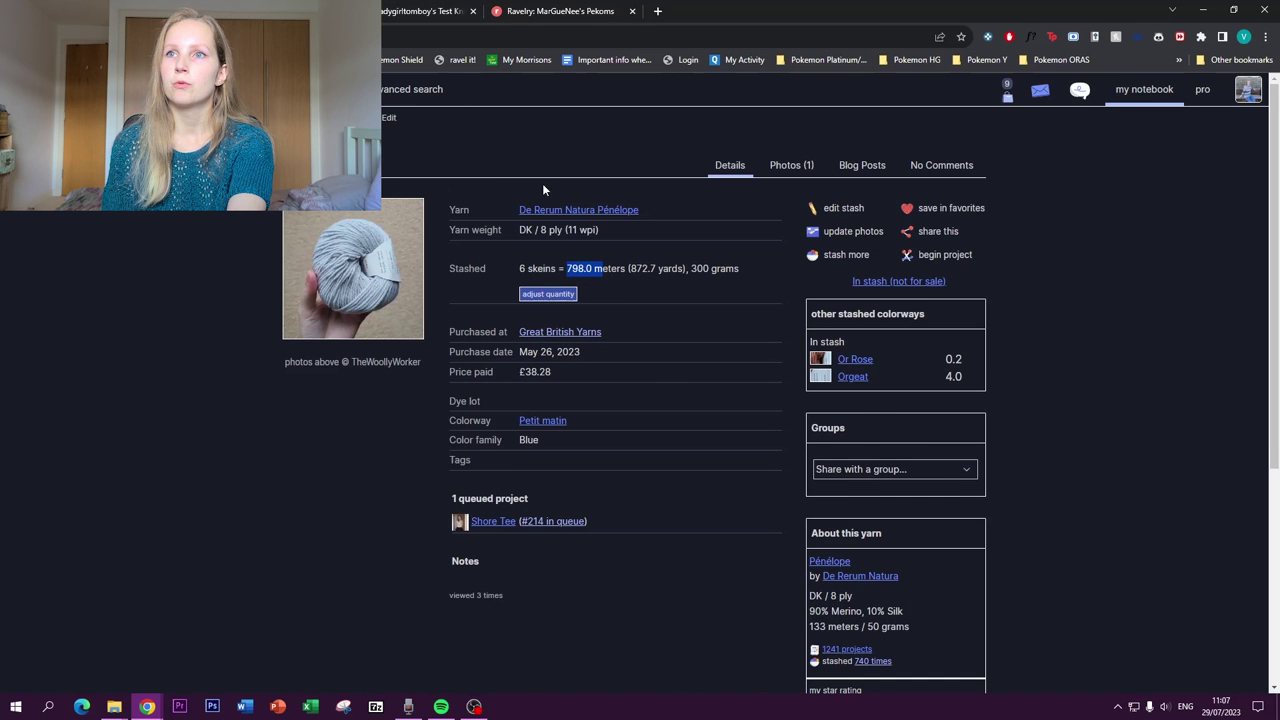
# Go from the stashed yarn to the Pénélope yarn's advanced project search
pyautogui.click(442, 8)
pyautogui.hotkey('alt', 'Left')
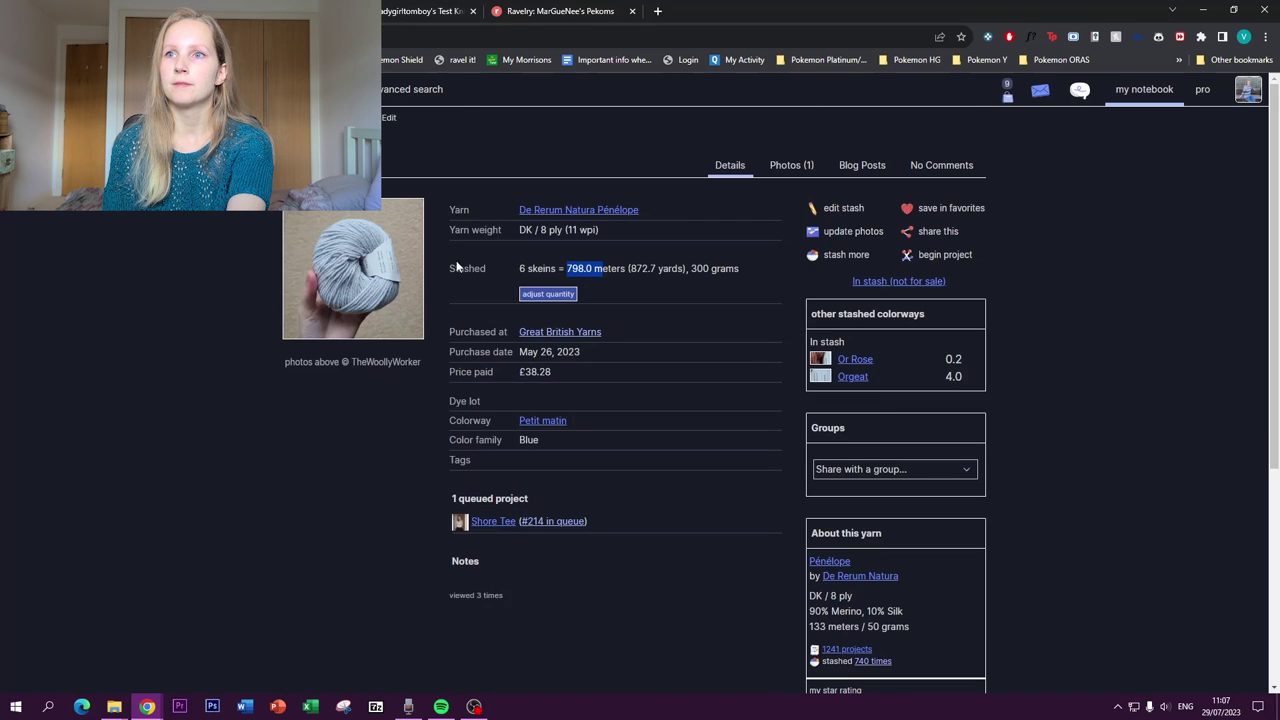
pyautogui.click(540, 212)
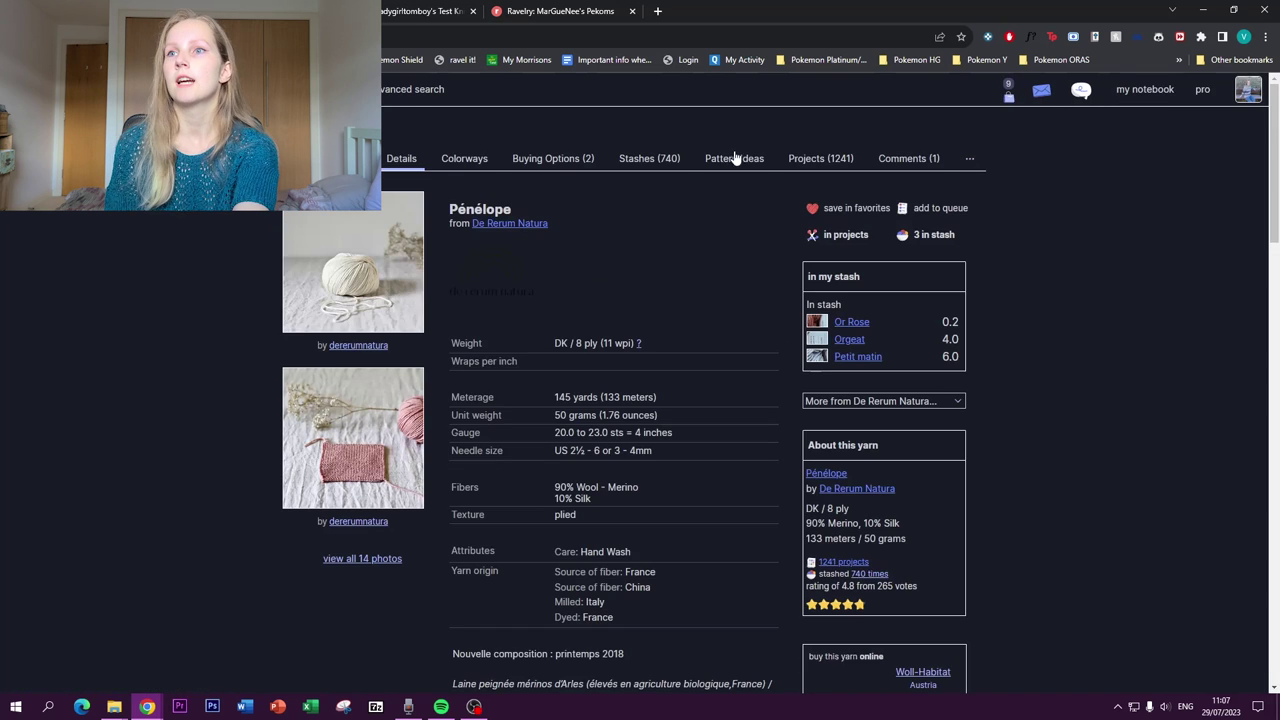
pyautogui.click(816, 160)
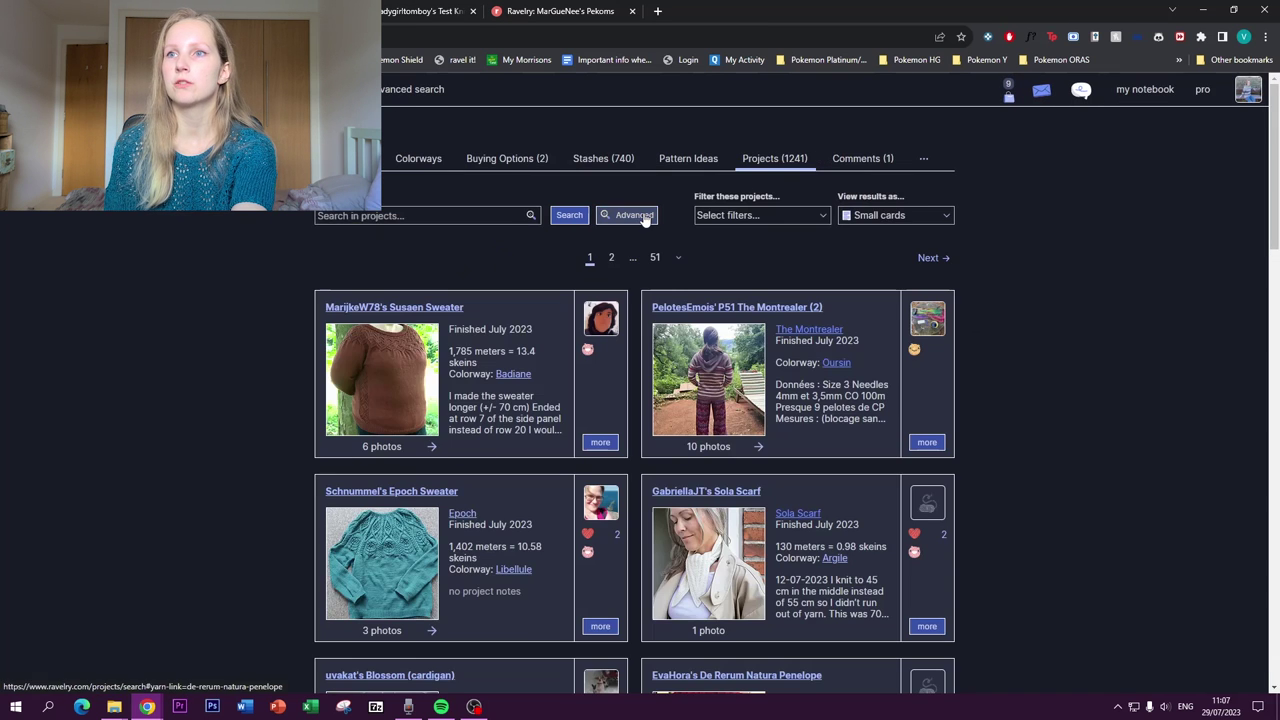
pyautogui.click(643, 216)
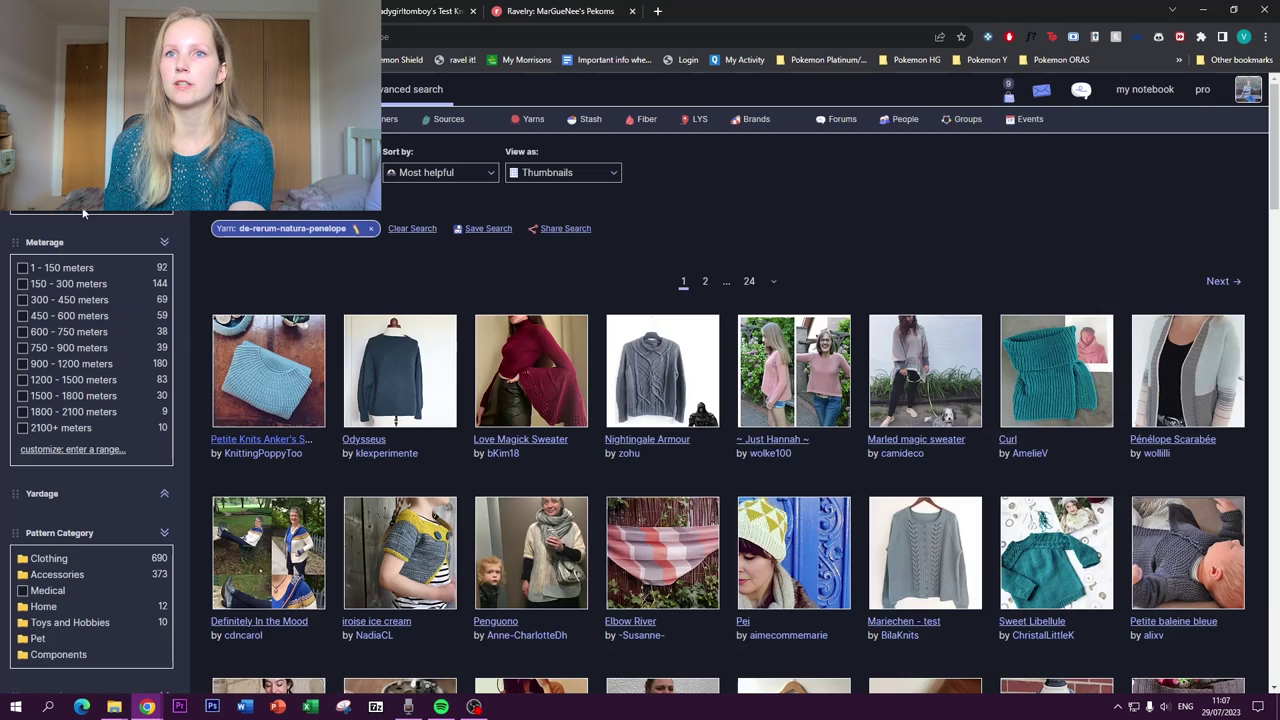
# Filter the Pénélope projects to All Clothing and 750–900 meters
pyautogui.scroll(-1, 87, 335)
pyautogui.click(60, 495)
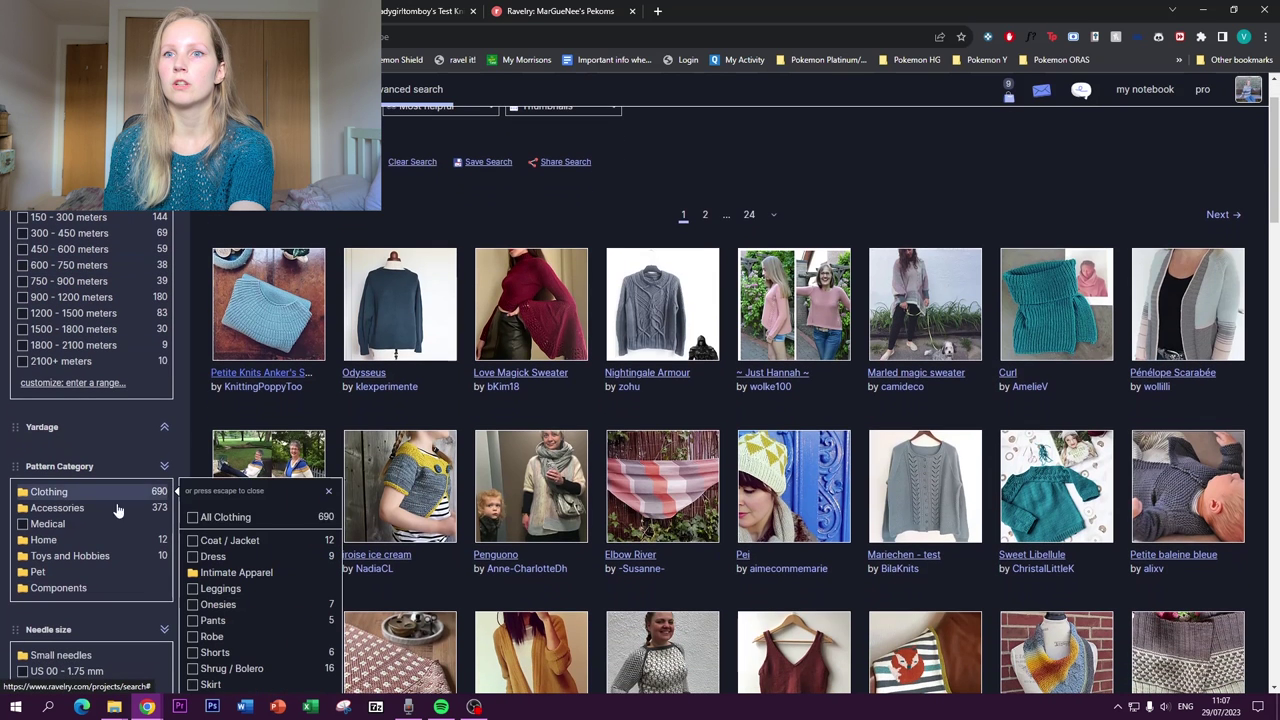
pyautogui.click(223, 520)
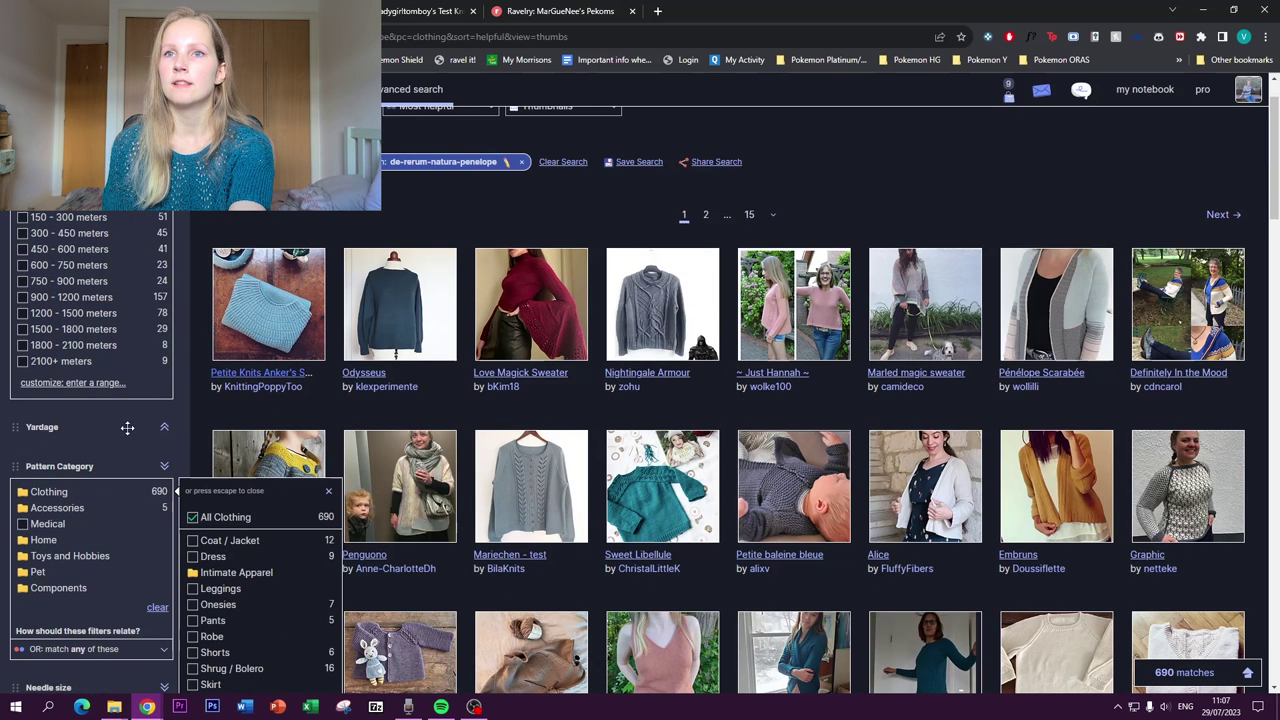
pyautogui.click(60, 282)
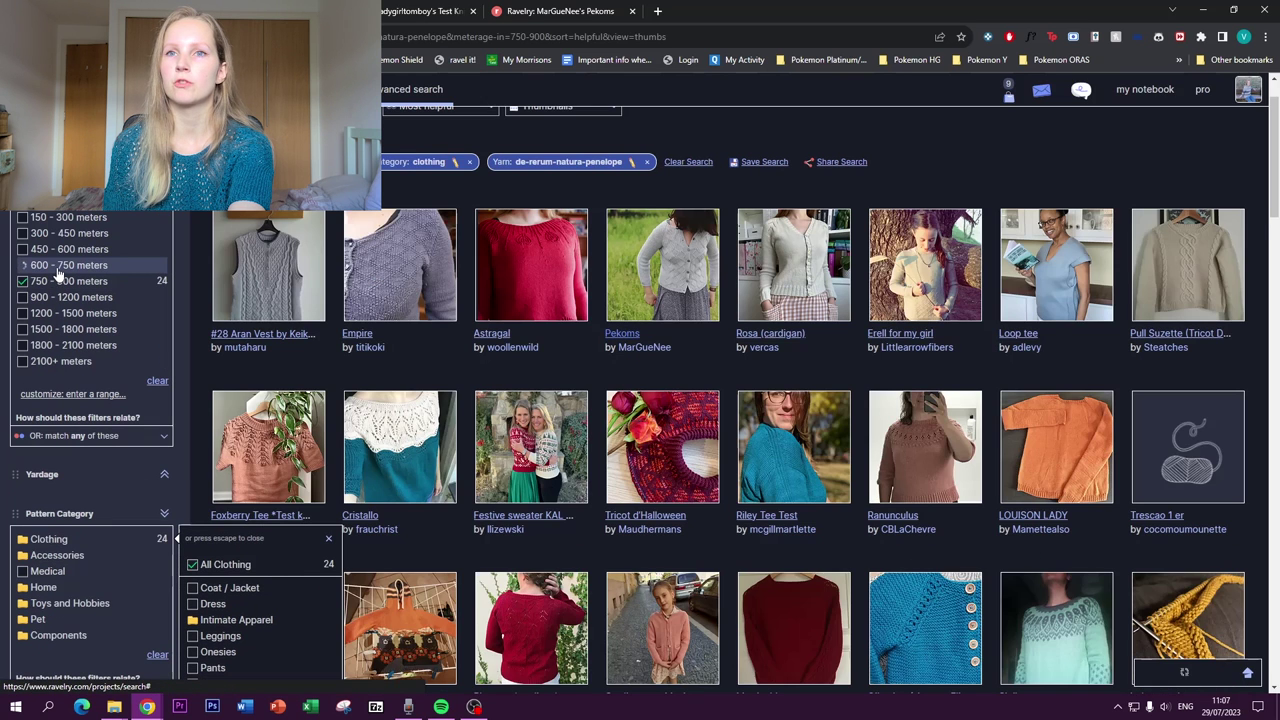
# Add the 600–750 and 450–600 meters filters and review the 88 clothing projects
pyautogui.click(23, 265)
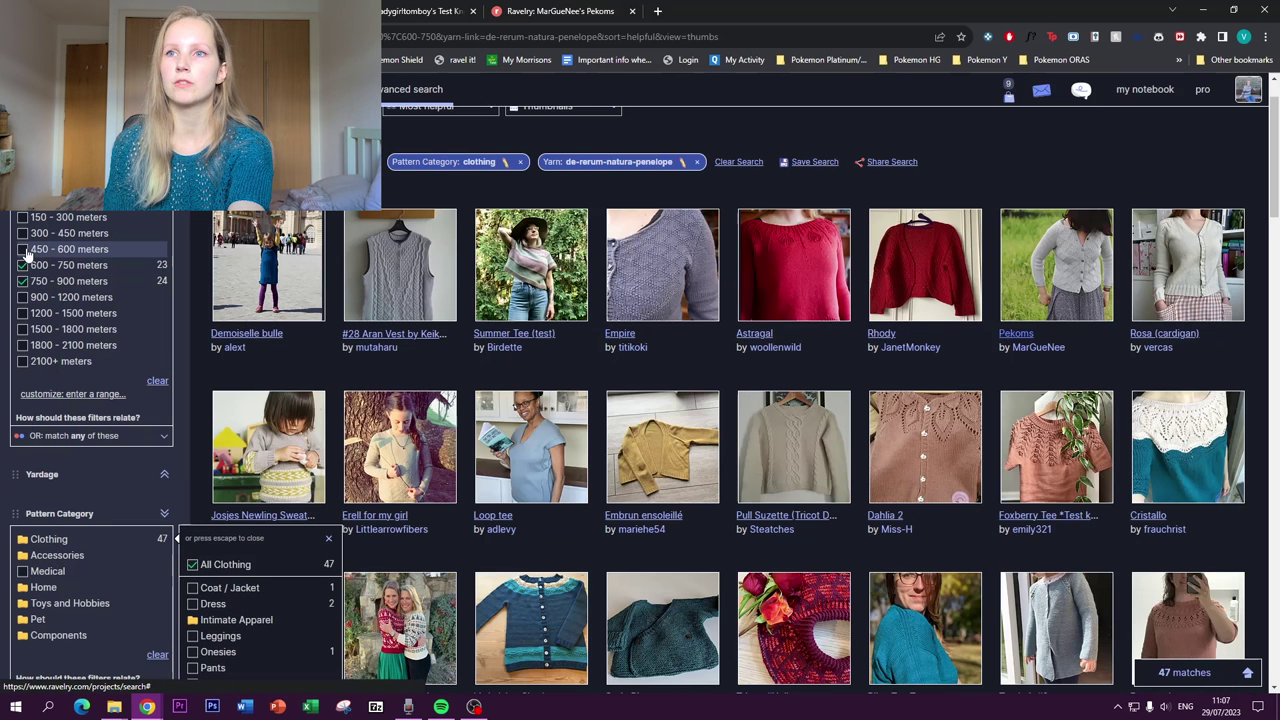
pyautogui.click(23, 250)
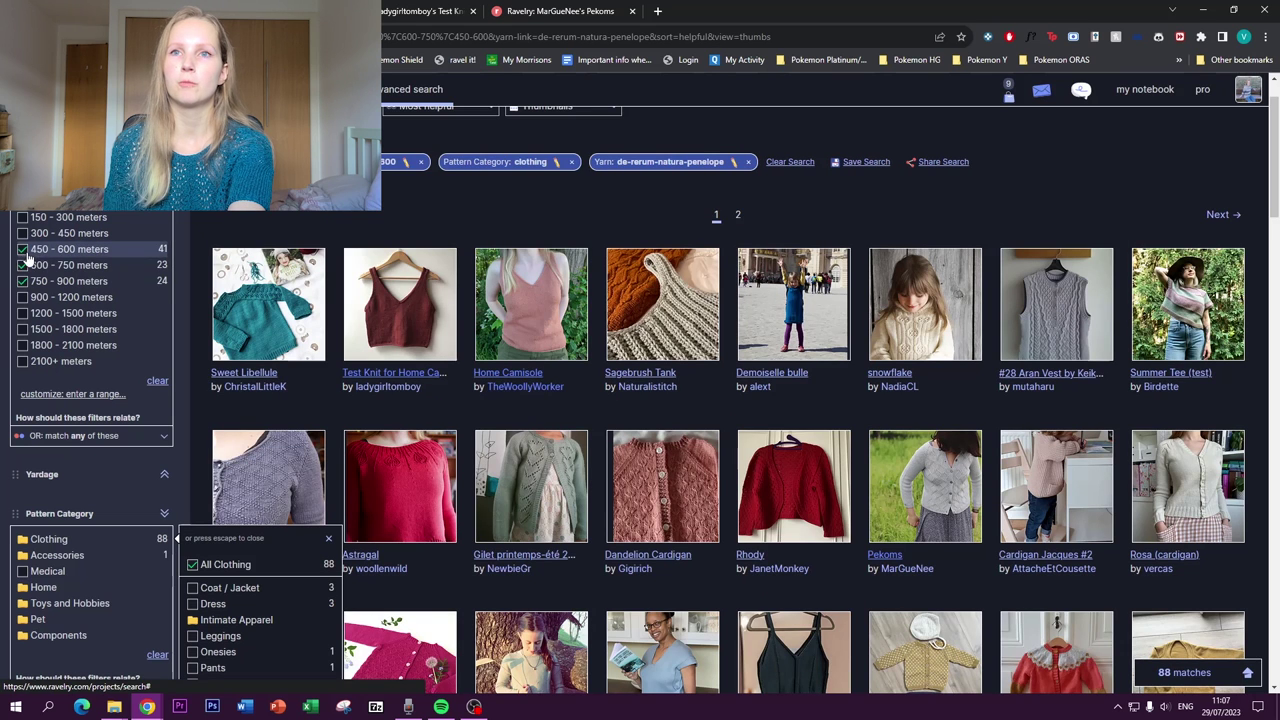
pyautogui.click(328, 538)
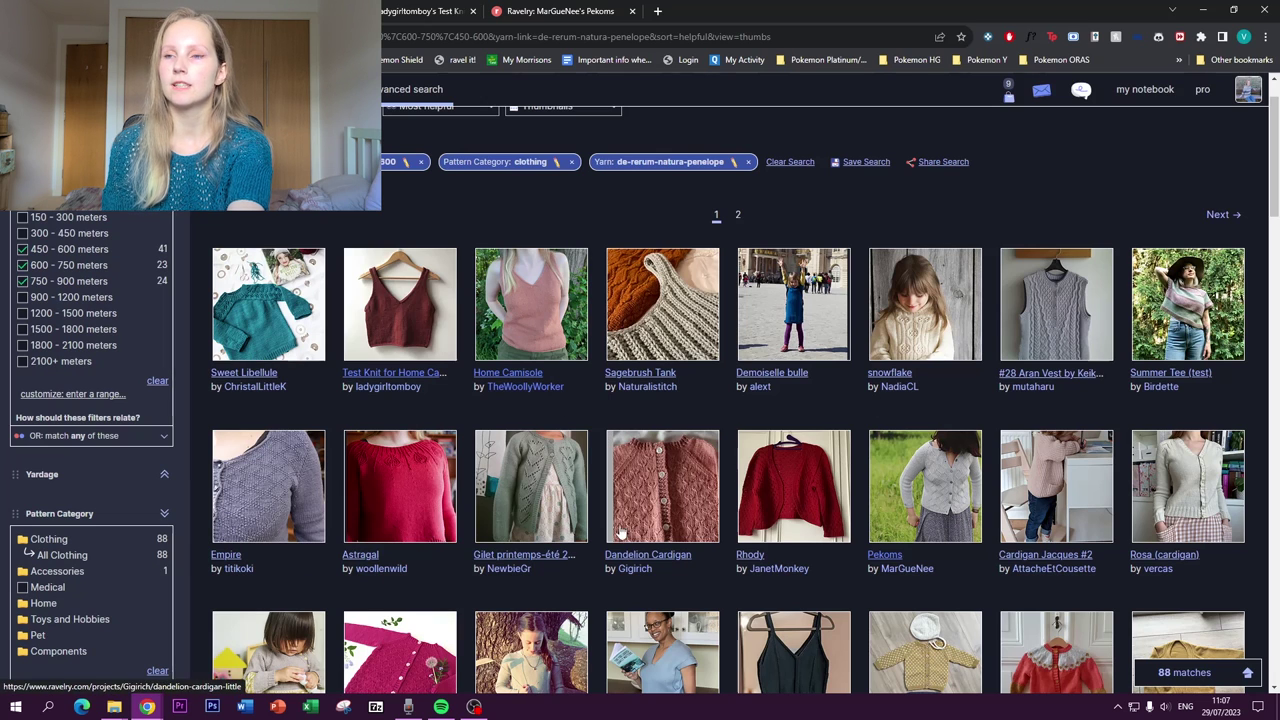
pyautogui.scroll(-2, 630, 502)
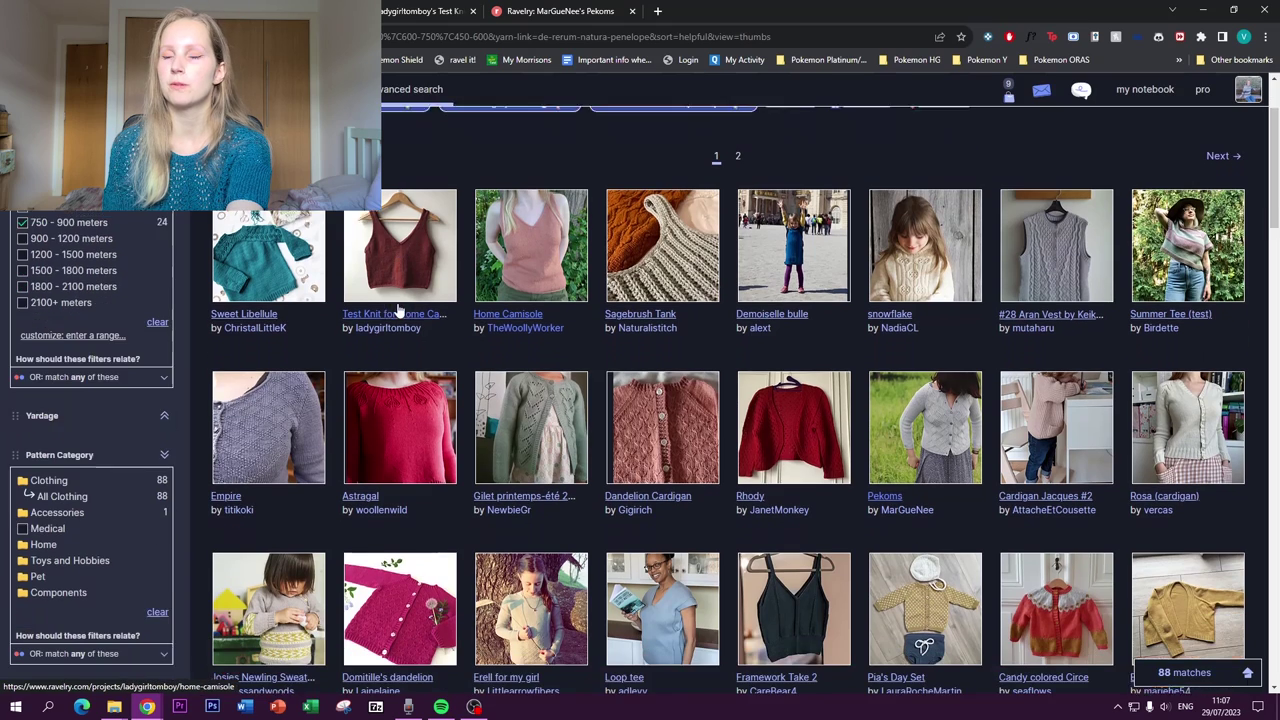
pyautogui.scroll(-2, 675, 495)
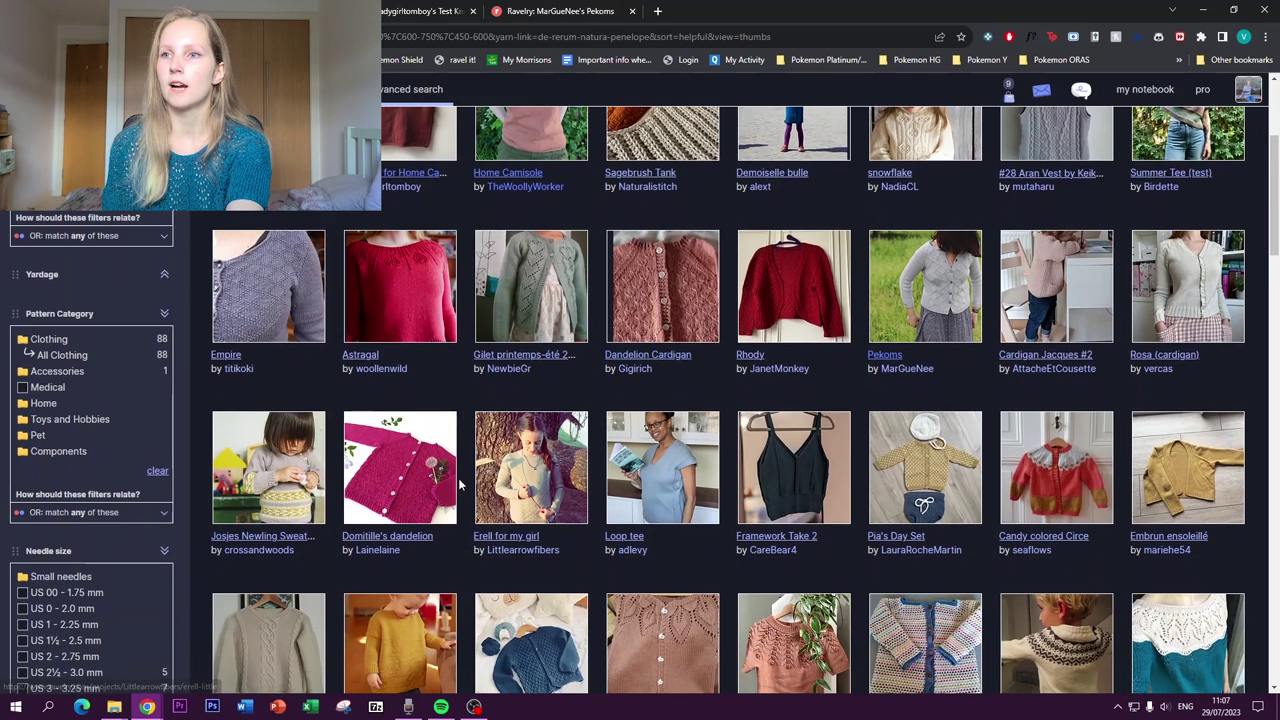
pyautogui.scroll(-1, 460, 485)
pyautogui.scroll(-2, 640, 450)
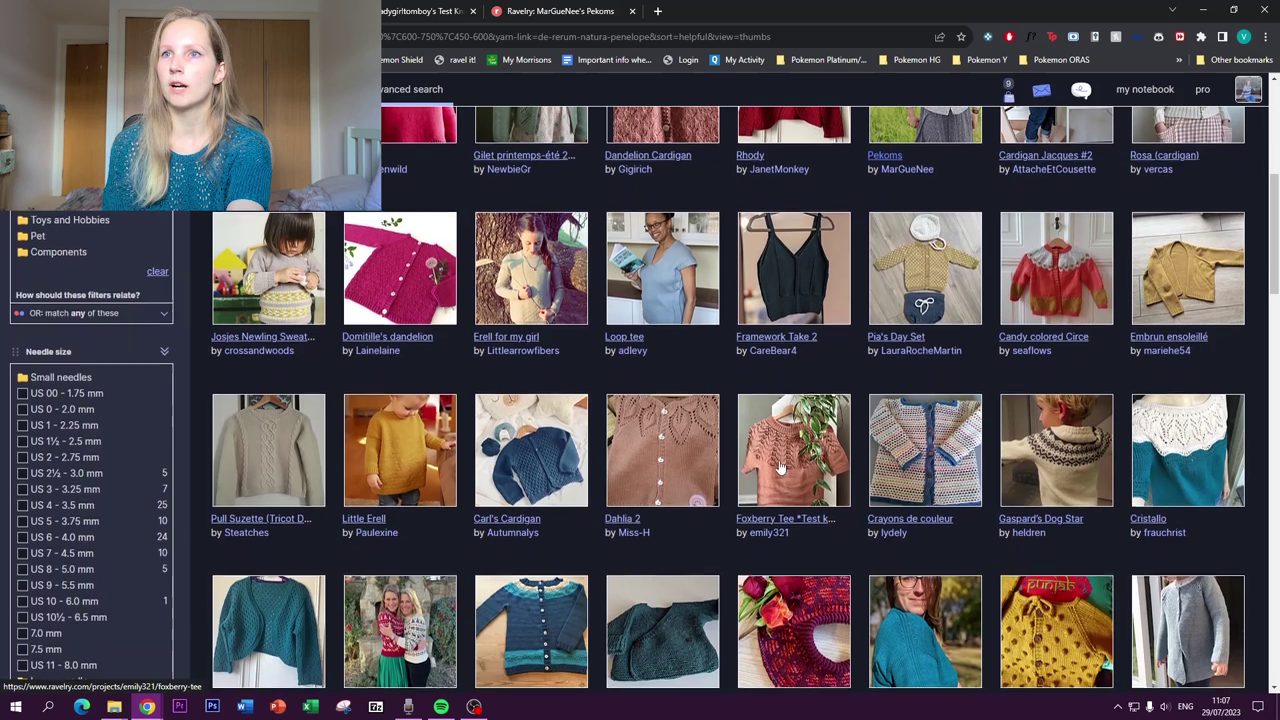
pyautogui.scroll(3, 640, 450)
# Glance at the top-down DK search and Pekoms yarn details, then return to the Pénélope results
pyautogui.hotkey('alt', 'Left')
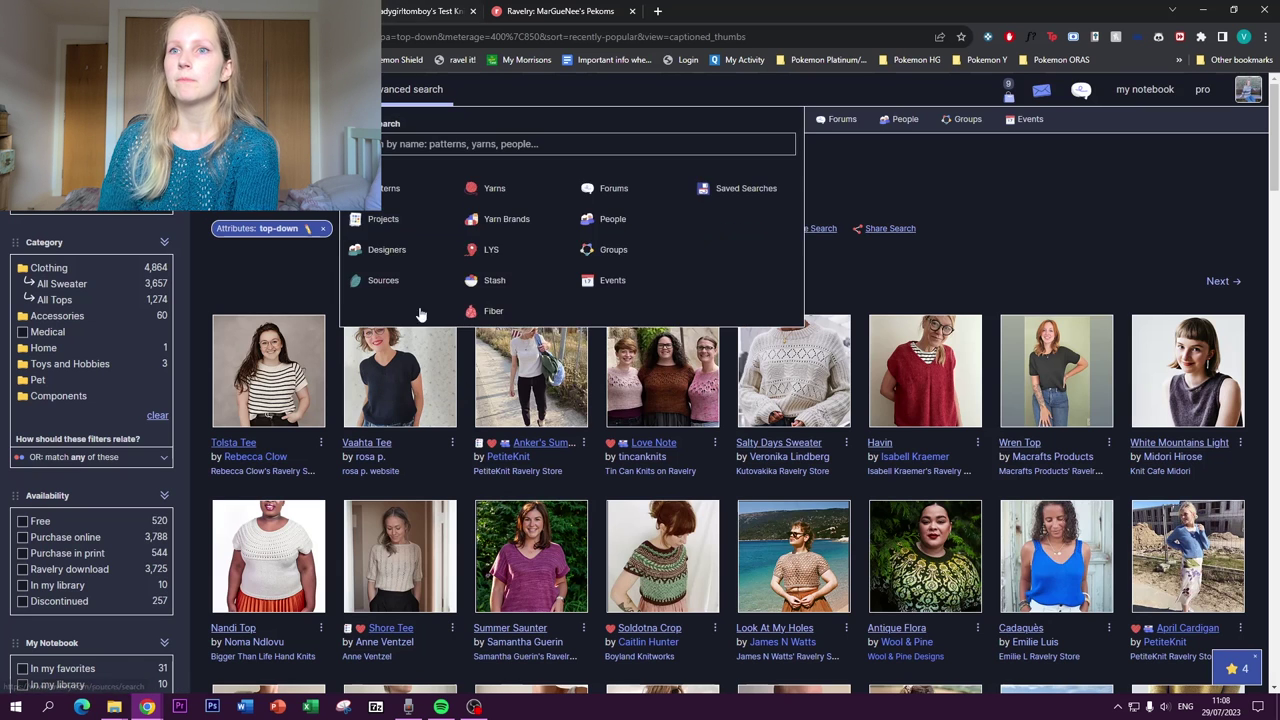
pyautogui.click(515, 10)
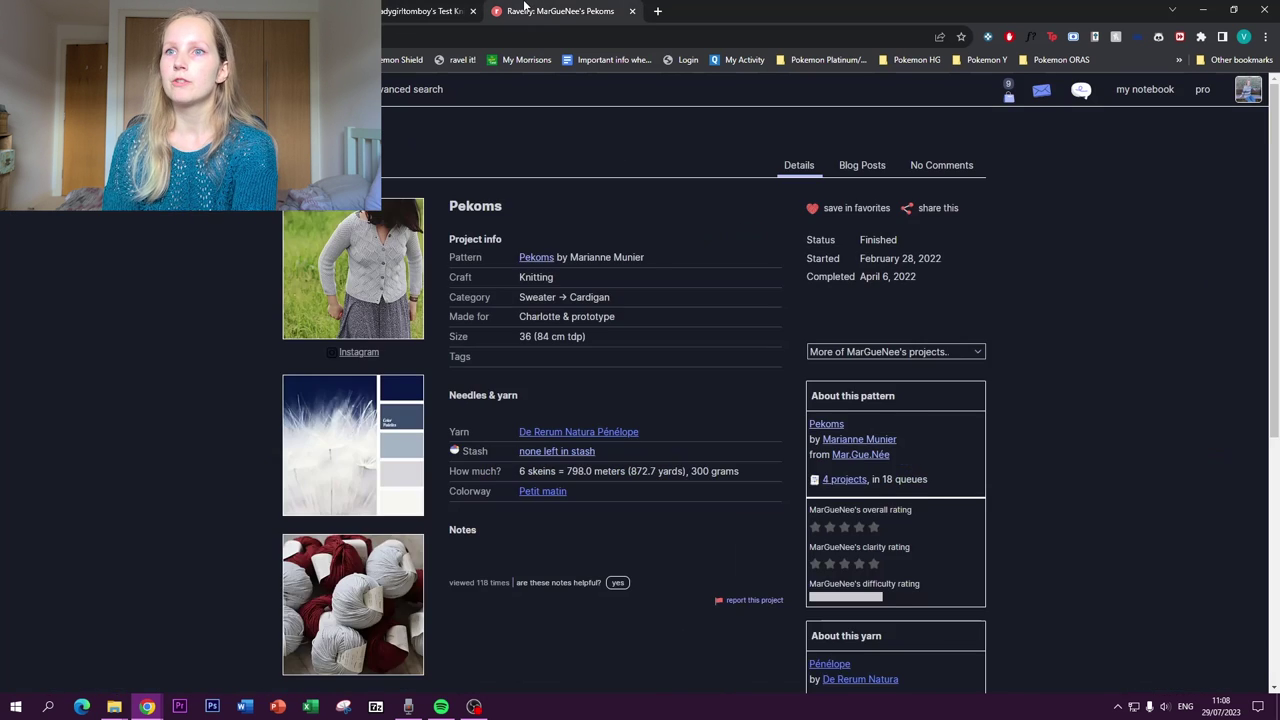
pyautogui.click(425, 10)
pyautogui.click(300, 10)
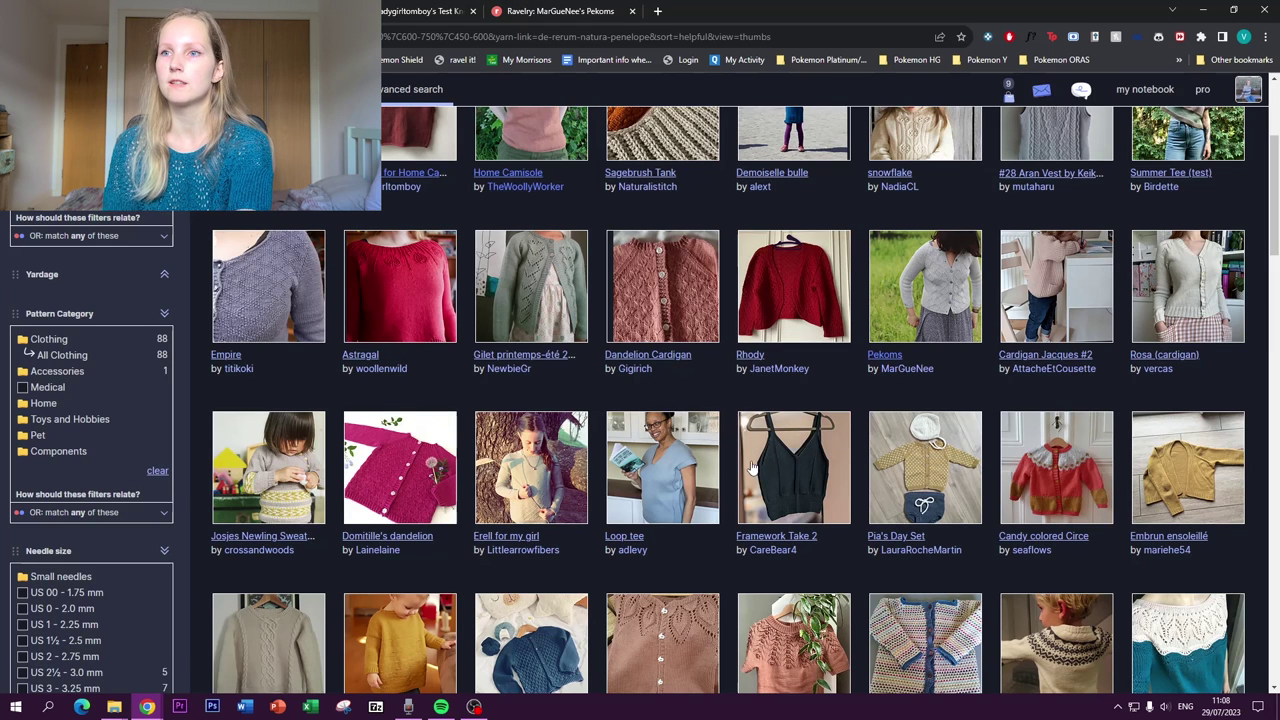
pyautogui.scroll(3, 752, 466)
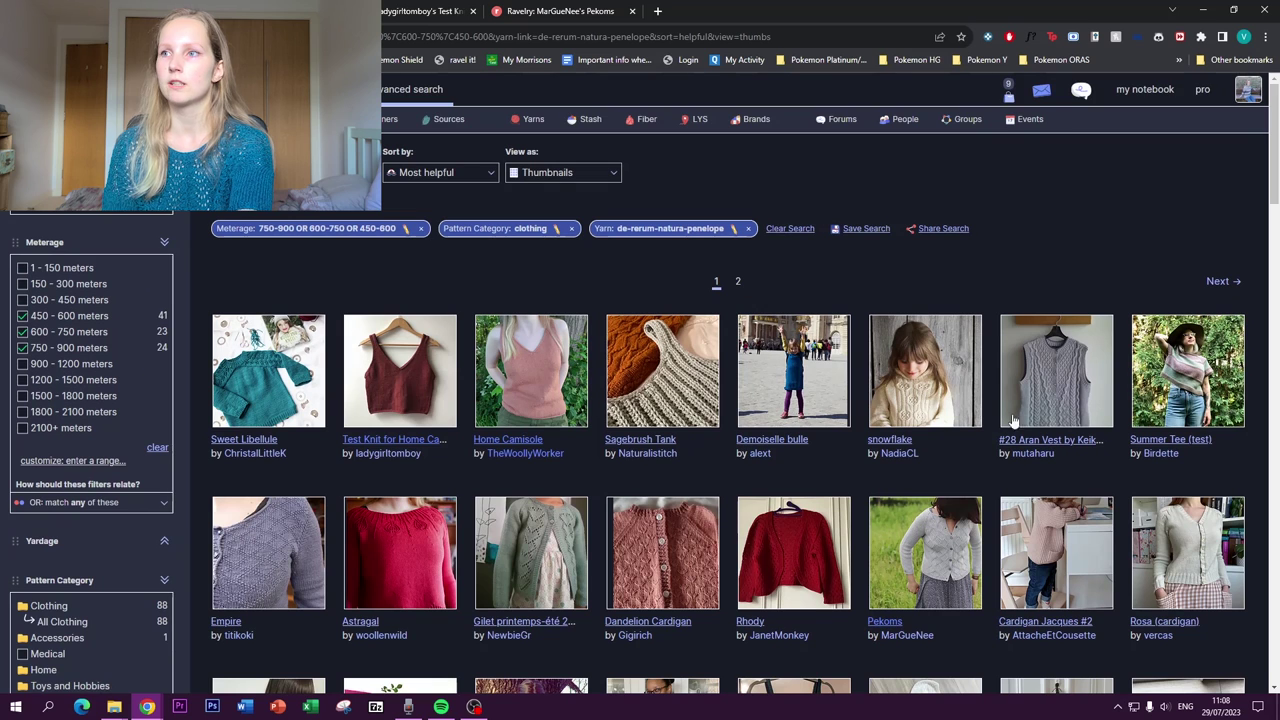
# Note the Home Camisole project's 510.7 meters used, then return to the top-down DK pattern search
pyautogui.click(524, 370)
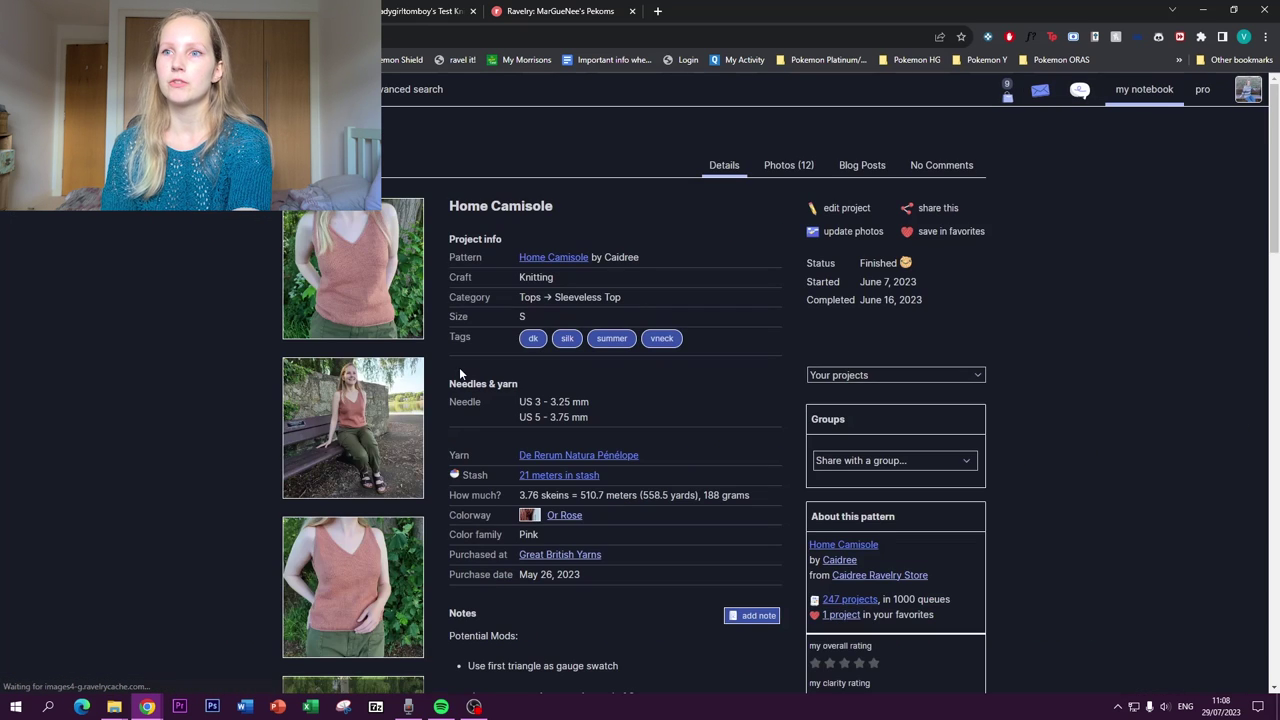
pyautogui.moveTo(580, 495); pyautogui.dragTo(622, 496)
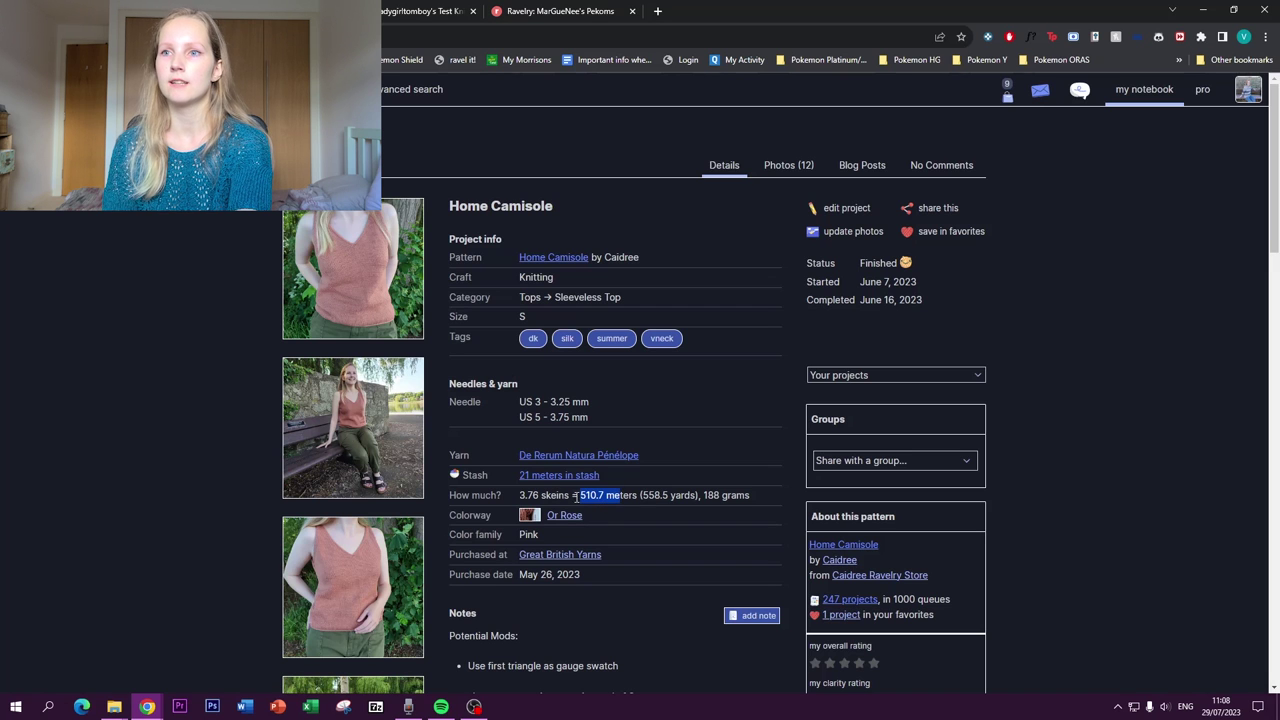
pyautogui.scroll(-2, 610, 492)
pyautogui.scroll(2, 515, 339)
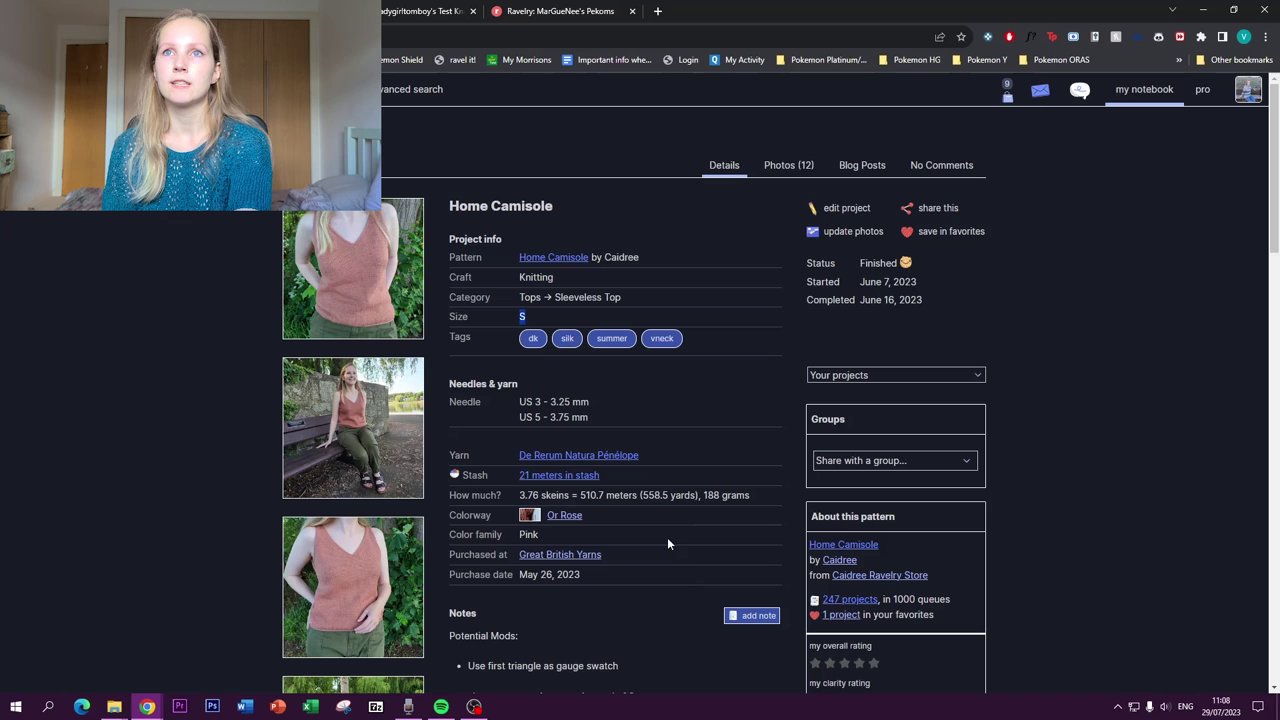
pyautogui.moveTo(580, 495); pyautogui.dragTo(627, 495)
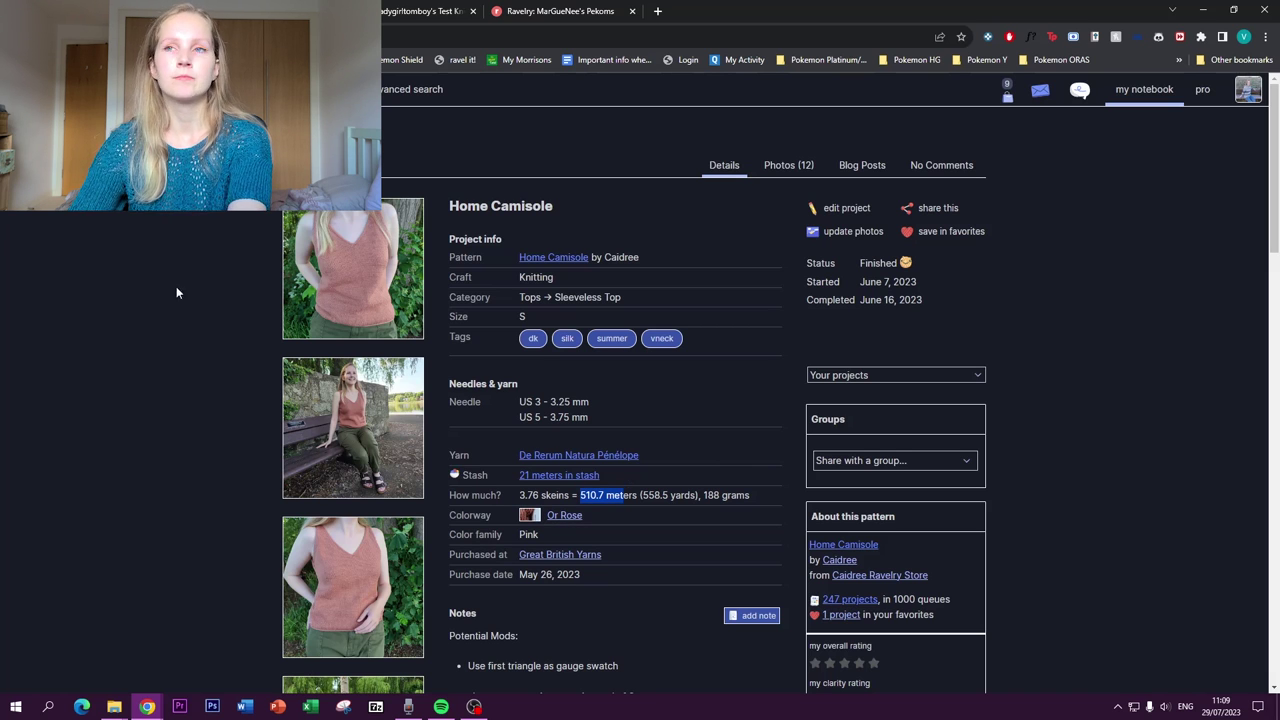
pyautogui.hotkey('alt', 'Left')
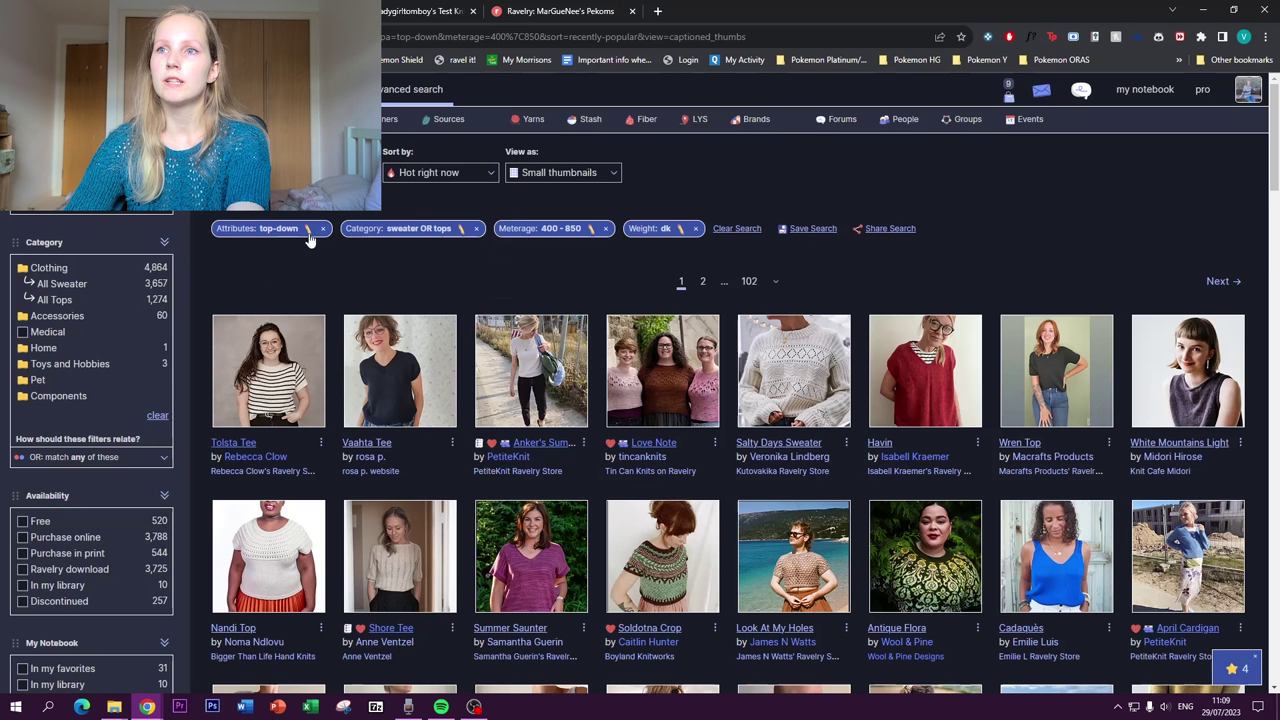
# Remove the 400–850 meterage, DK weight and top-down attribute filters
pyautogui.click(604, 229)
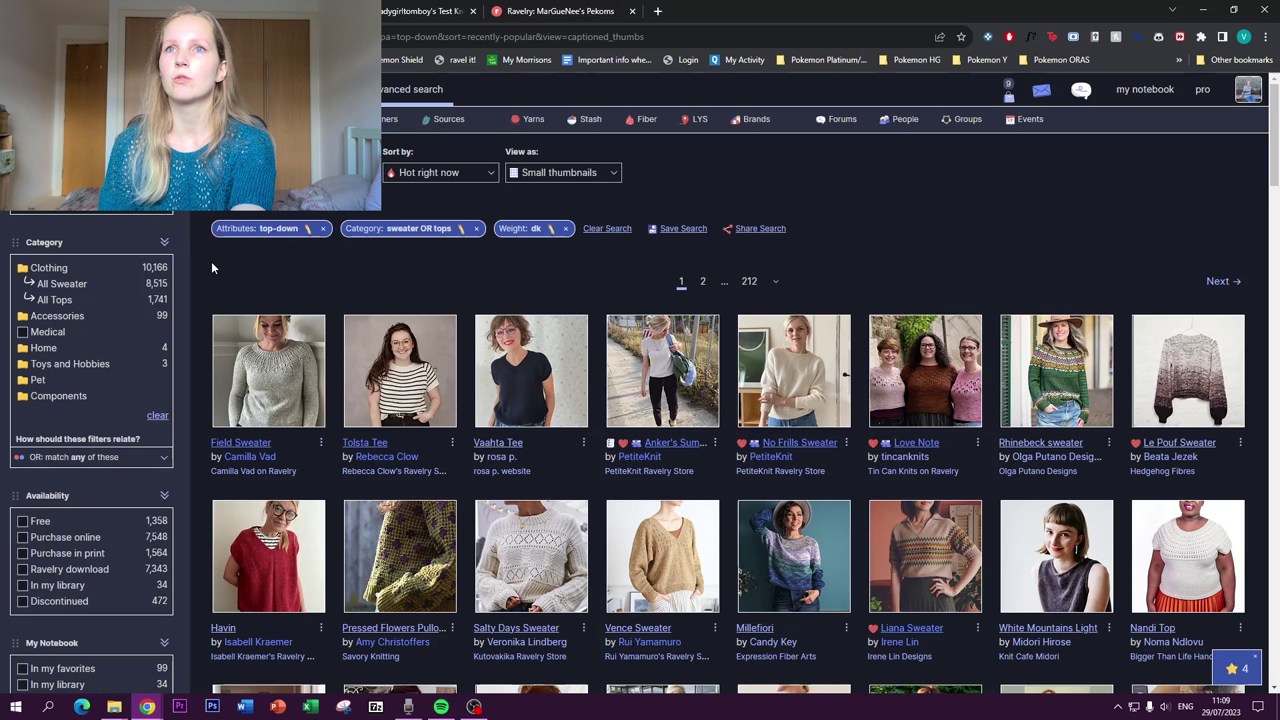
pyautogui.click(541, 231)
pyautogui.click(323, 231)
# Open the Gauge (10cm) filter under More search options
pyautogui.scroll(-10, 88, 290)
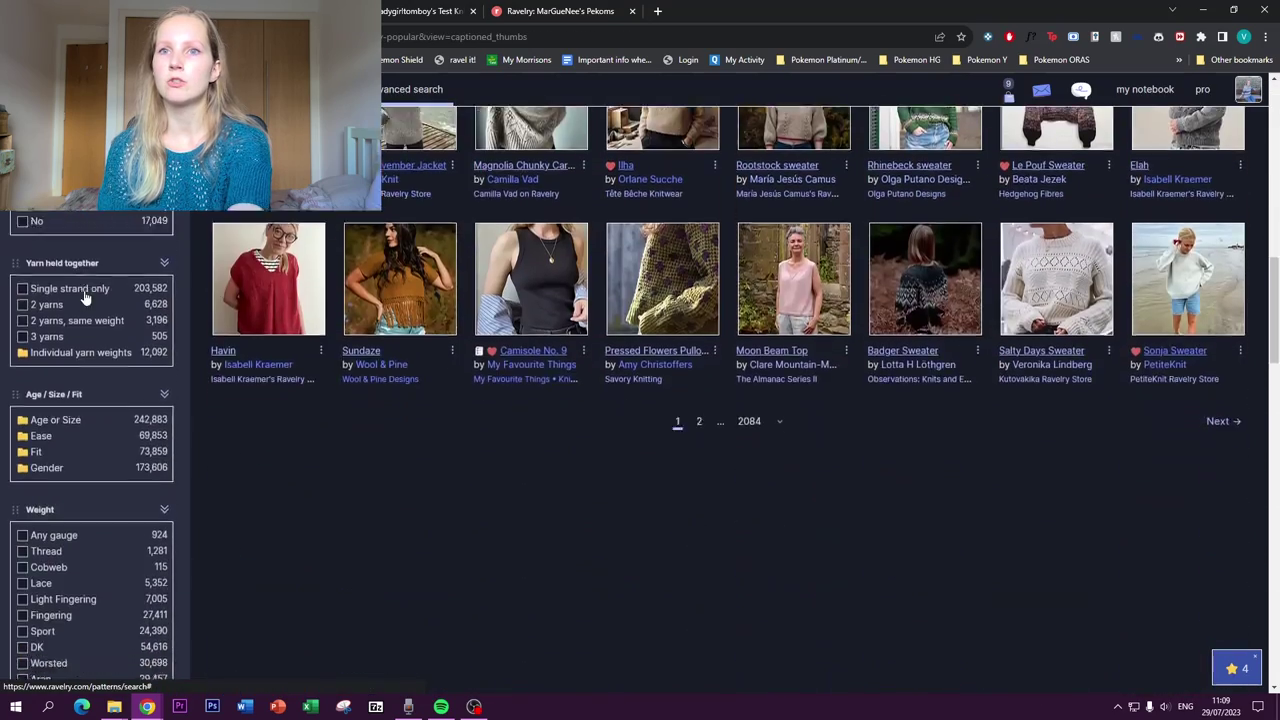
pyautogui.scroll(-15, 84, 290)
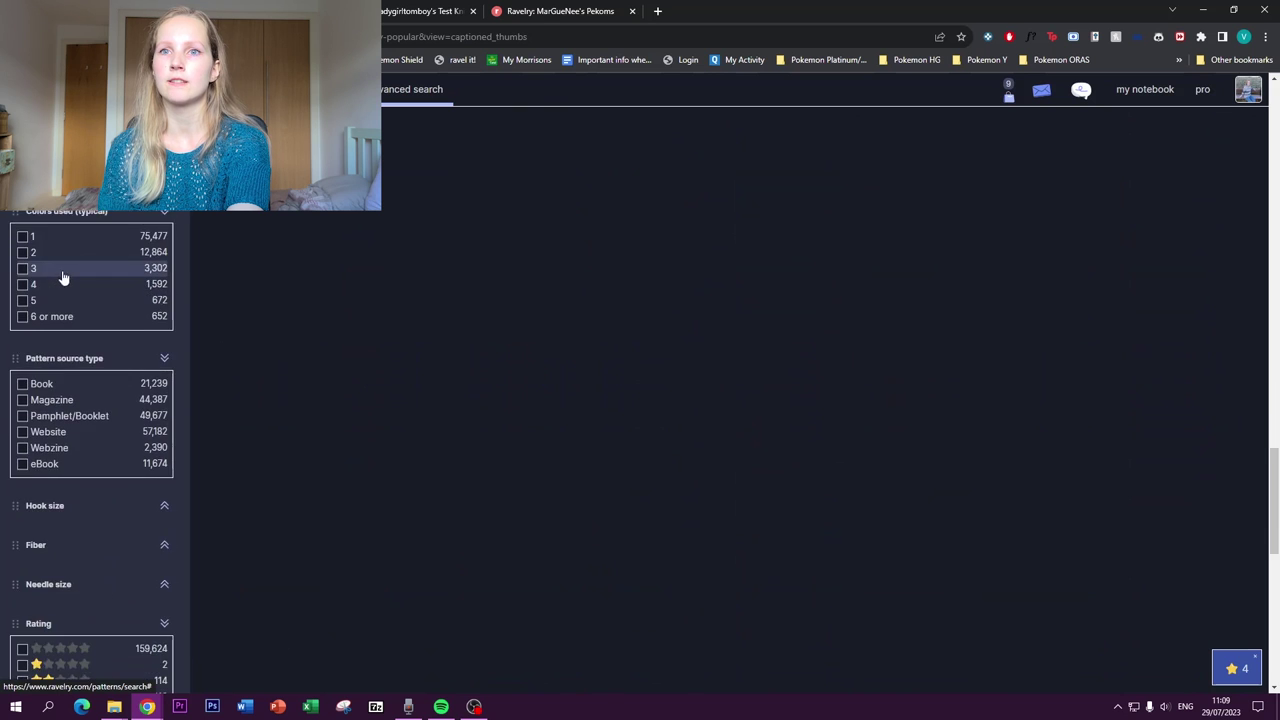
pyautogui.scroll(-5, 62, 277)
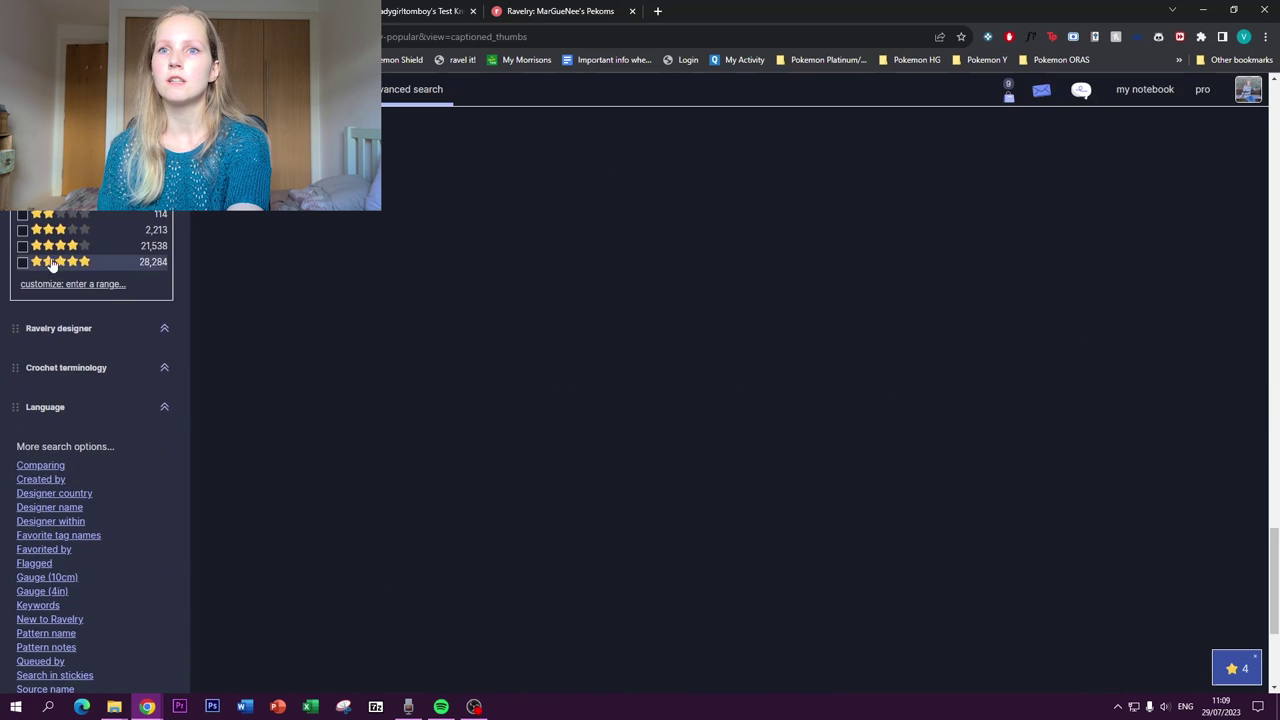
pyautogui.scroll(-2, 52, 262)
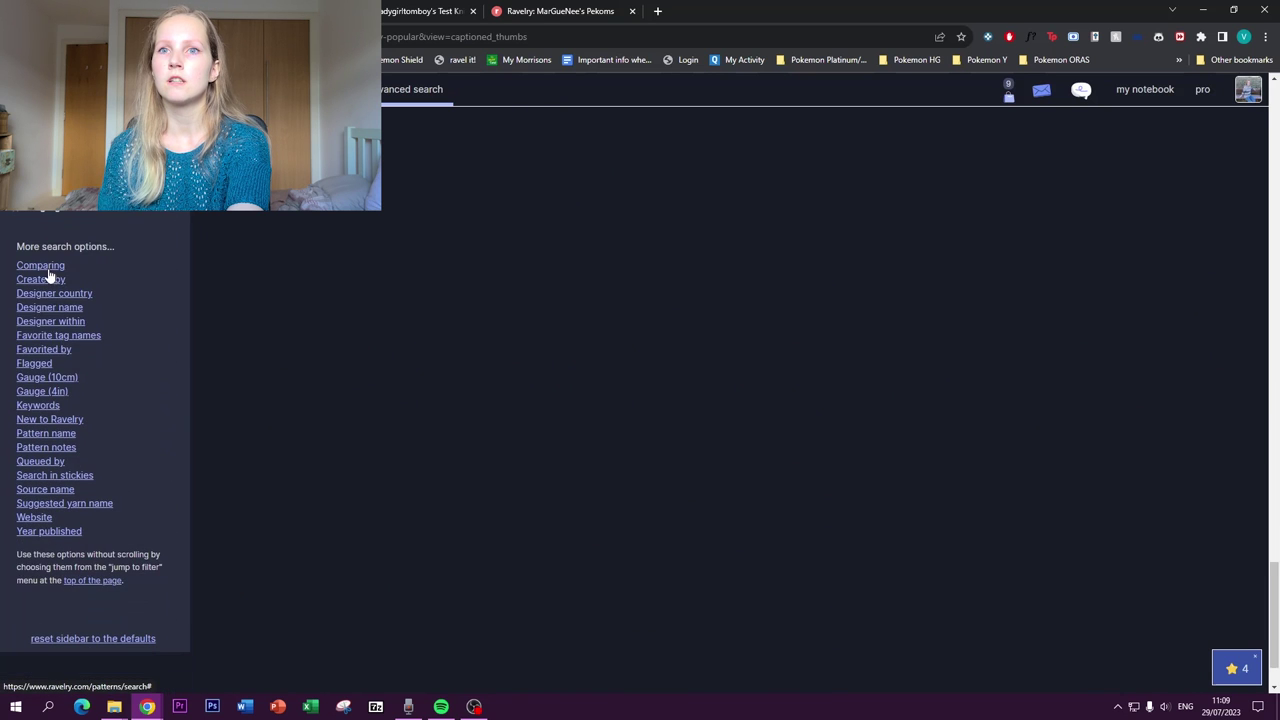
pyautogui.click(40, 379)
# Apply a 21–21 stitches per 10 cm gauge range and browse the filtered sweater results
pyautogui.click(224, 316)
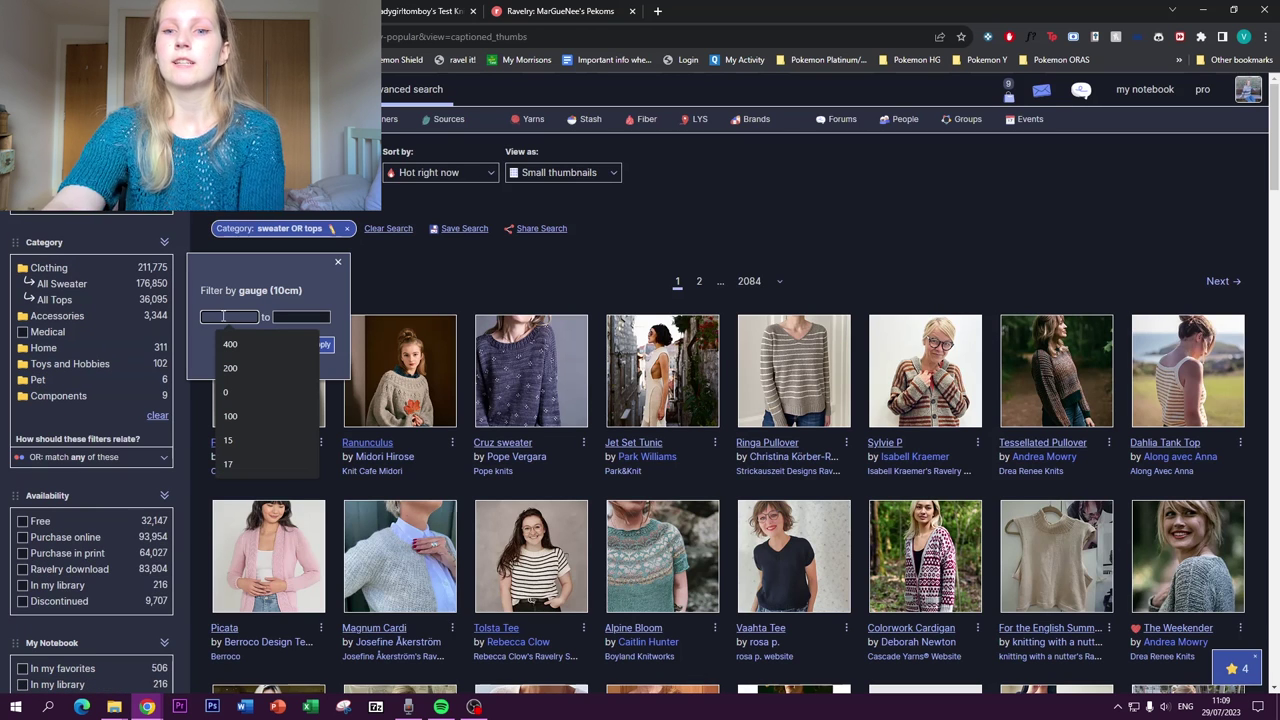
pyautogui.write('20')
pyautogui.click(286, 316)
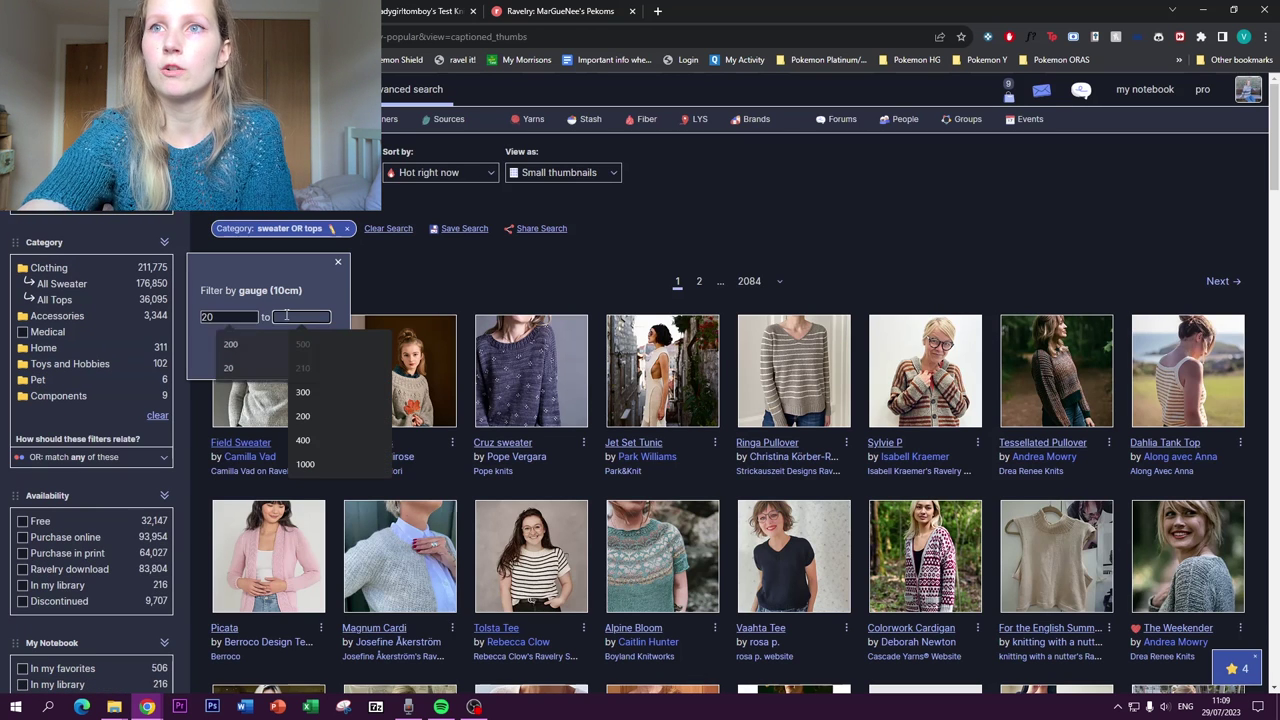
pyautogui.write('21')
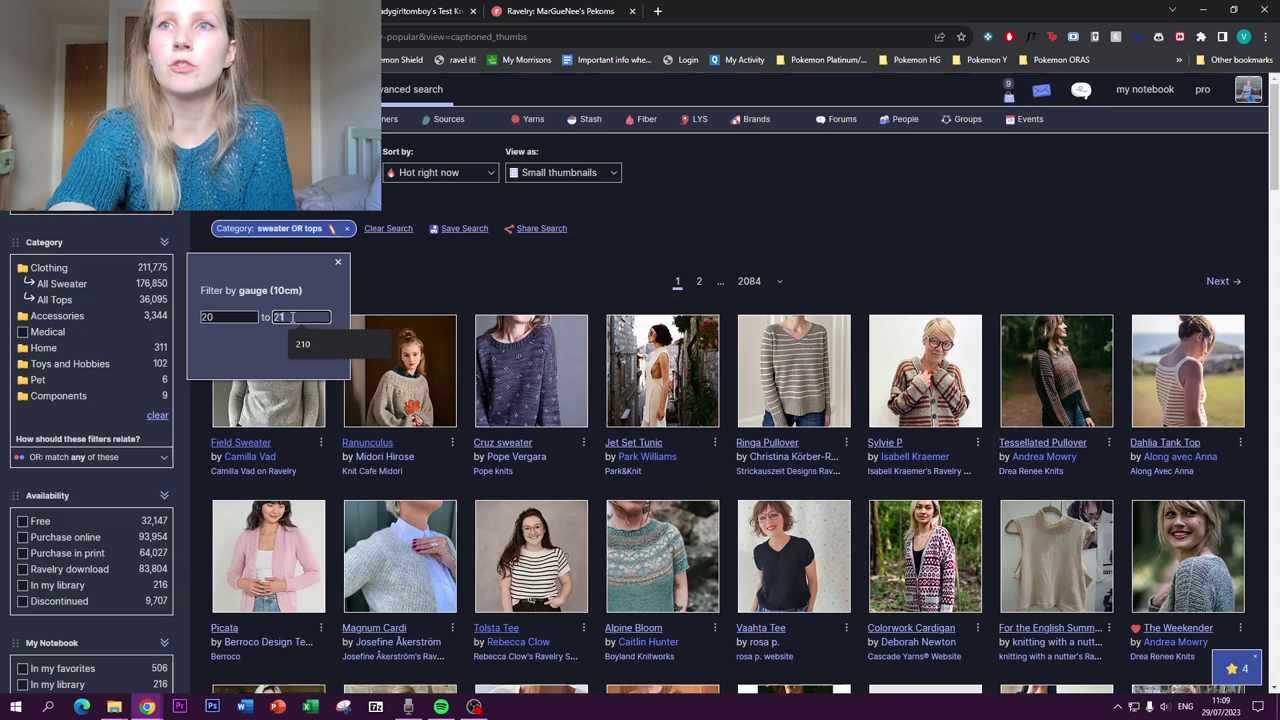
pyautogui.click(237, 318)
pyautogui.write('1')
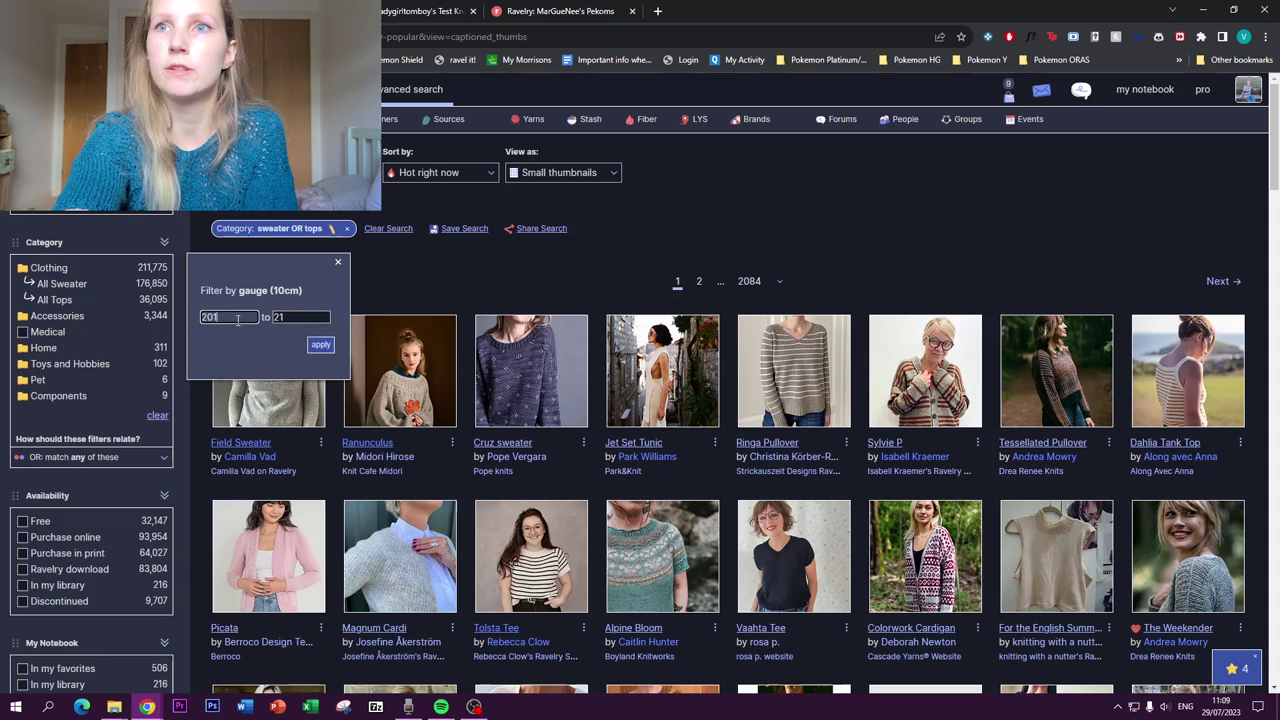
pyautogui.press('BackSpace')
pyautogui.press('BackSpace')
pyautogui.write('1')
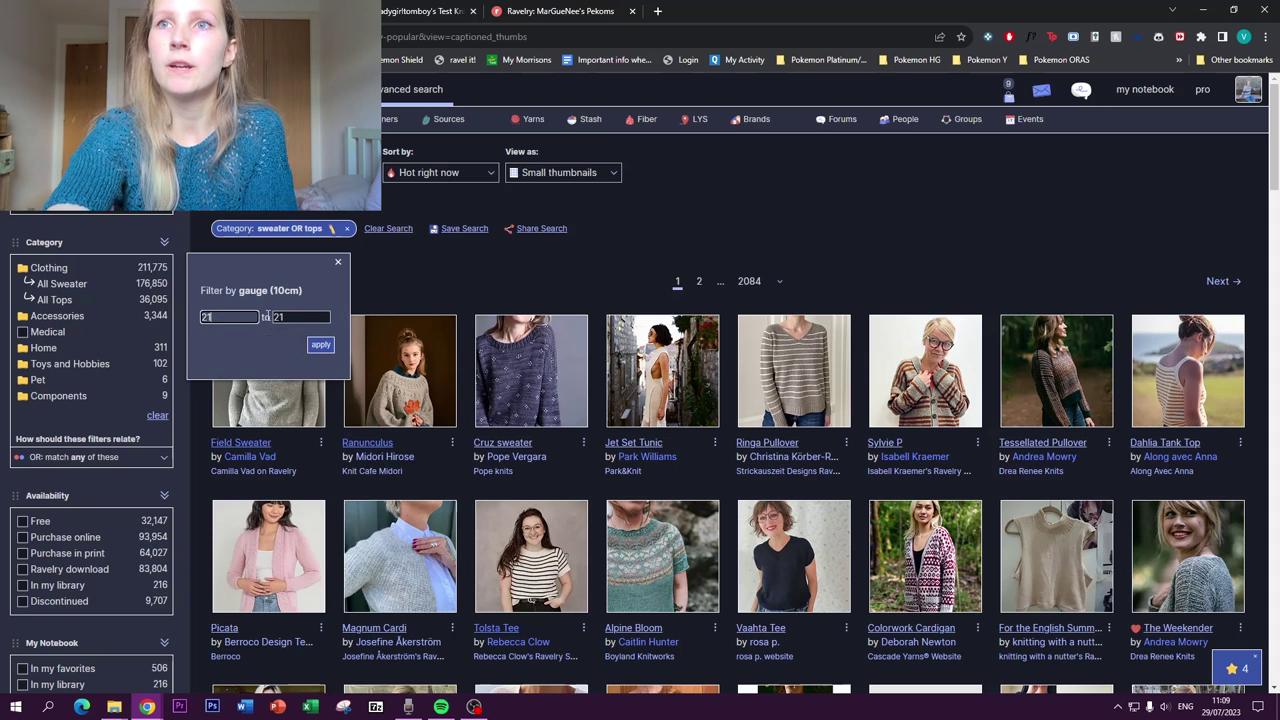
pyautogui.click(321, 345)
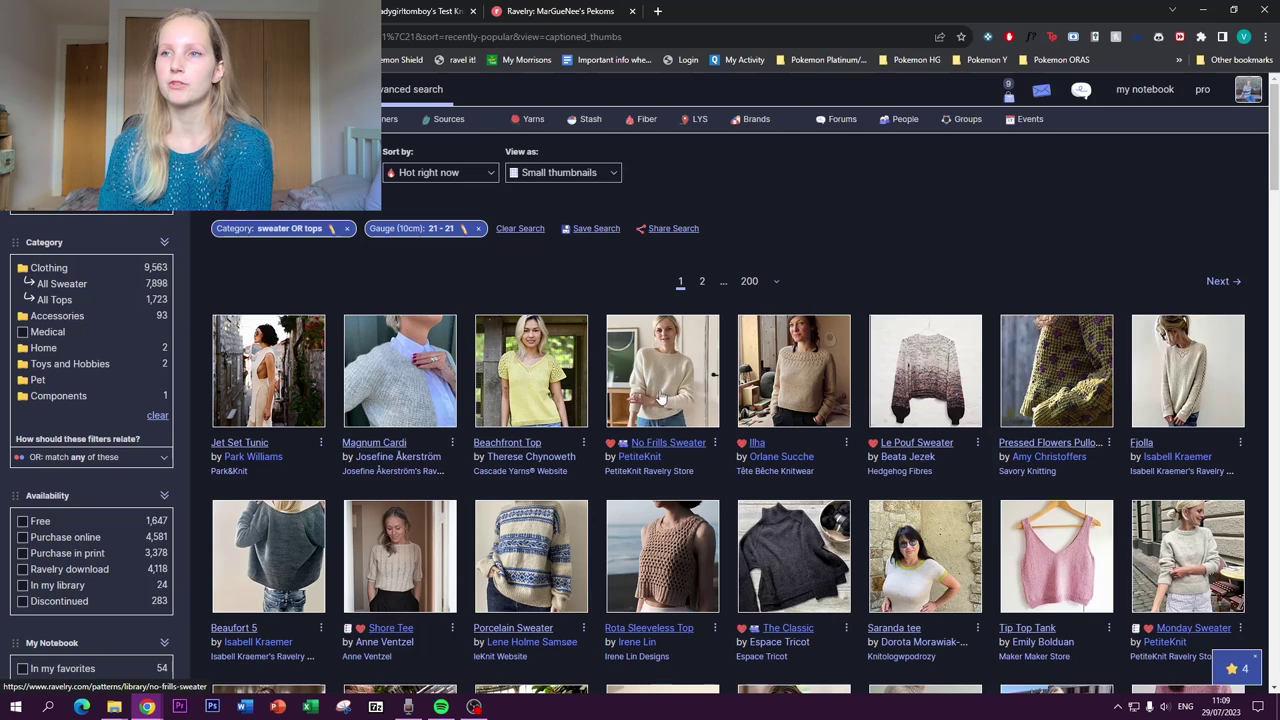
pyautogui.scroll(-3, 1193, 577)
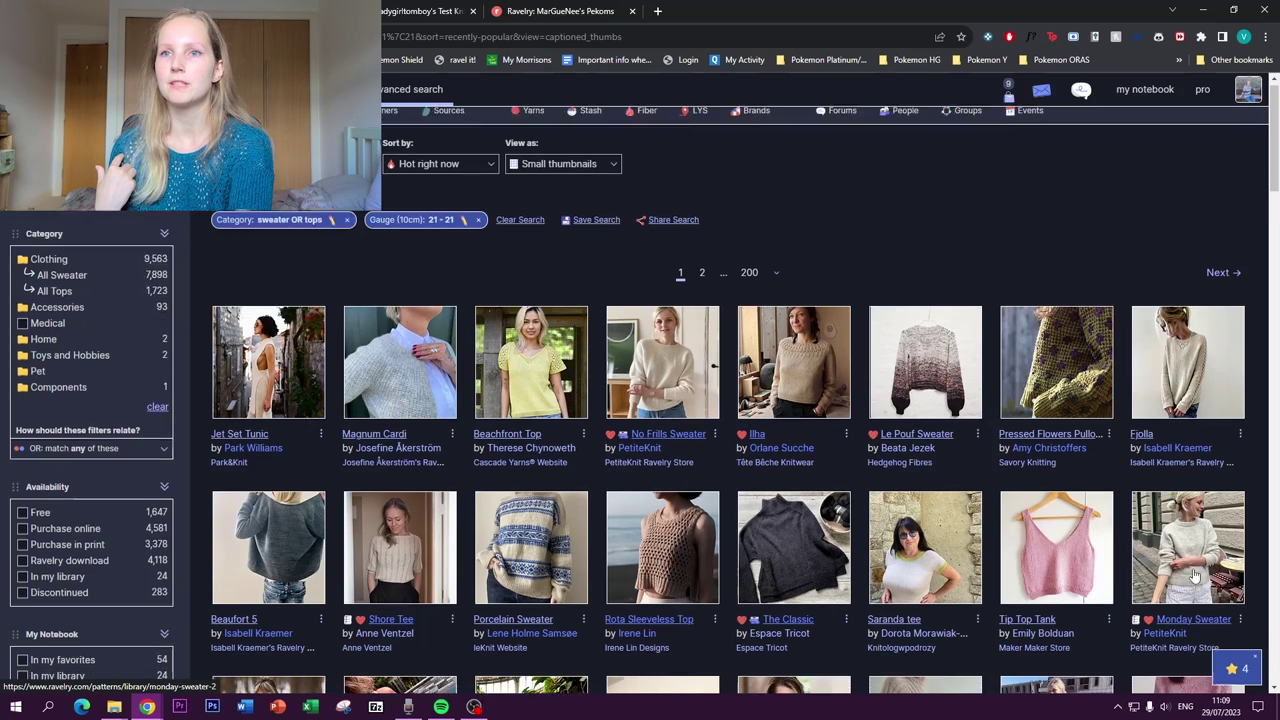
pyautogui.scroll(-3, 1193, 577)
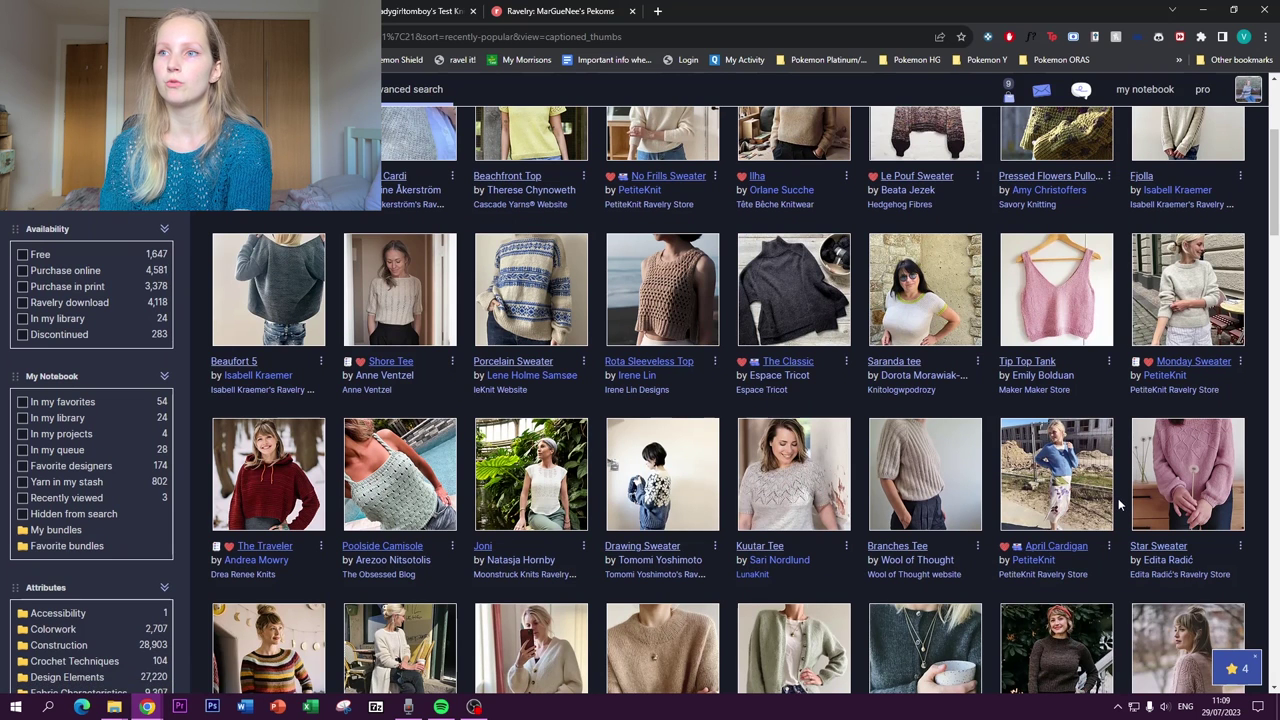
pyautogui.scroll(-3, 1115, 490)
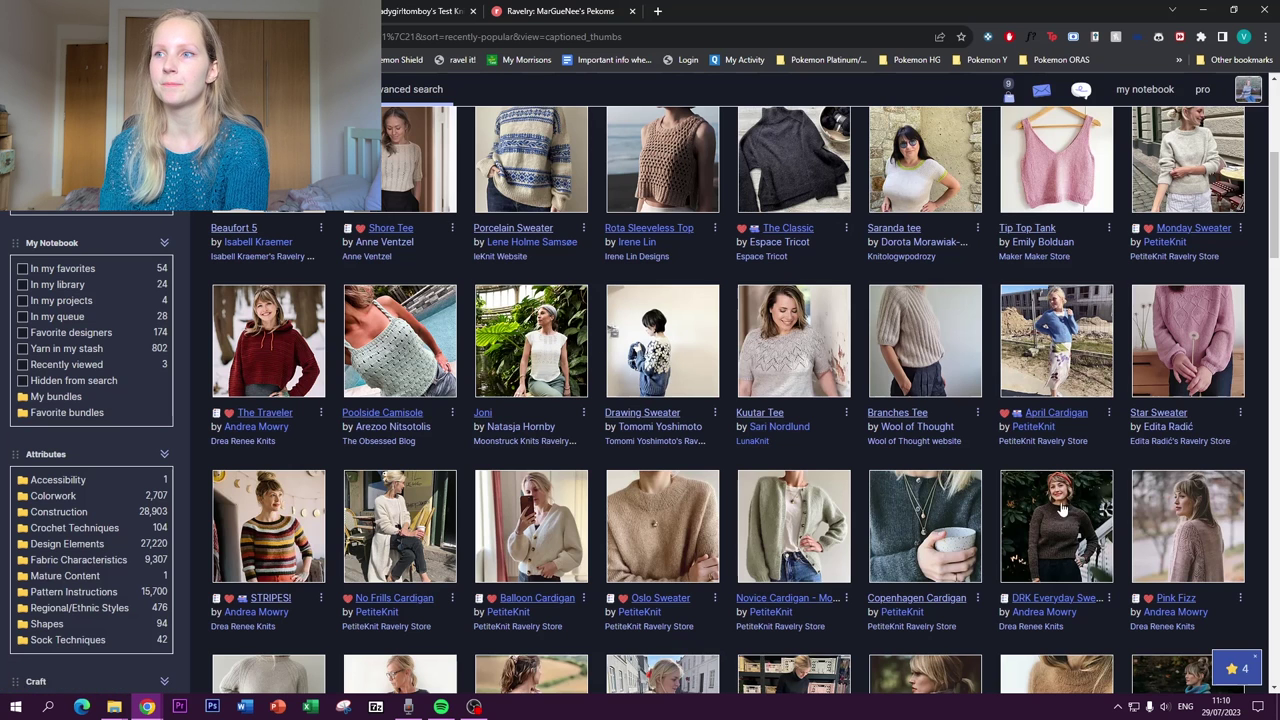
# Check the Pink Fizz pattern's Sport yarn weight and gauge, then return to Patterns home
pyautogui.click(1190, 522)
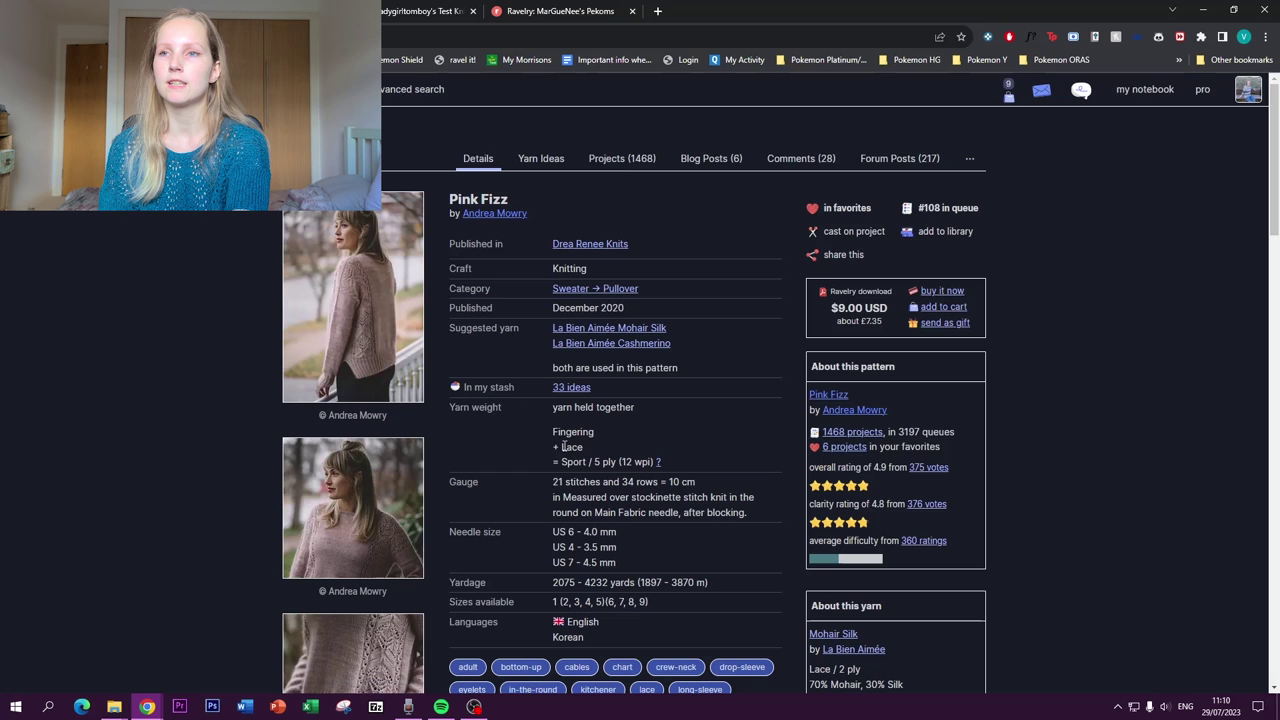
pyautogui.moveTo(562, 462); pyautogui.dragTo(604, 463)
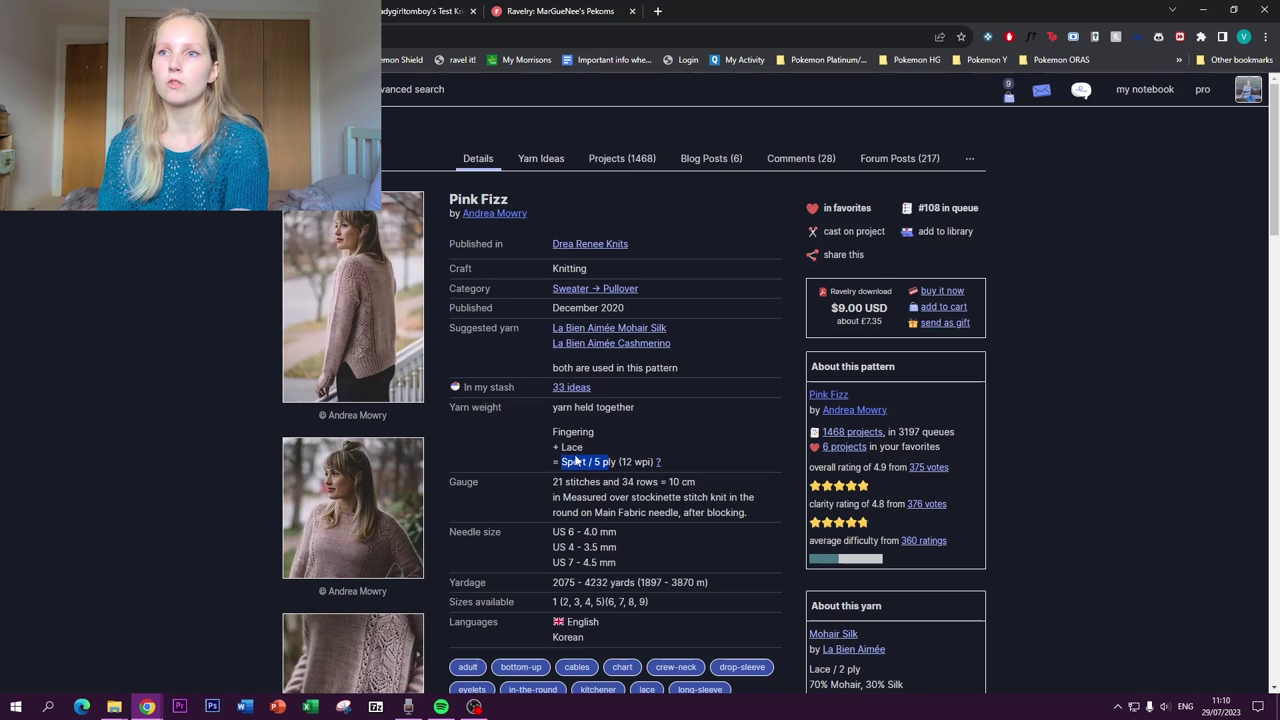
pyautogui.click(554, 482)
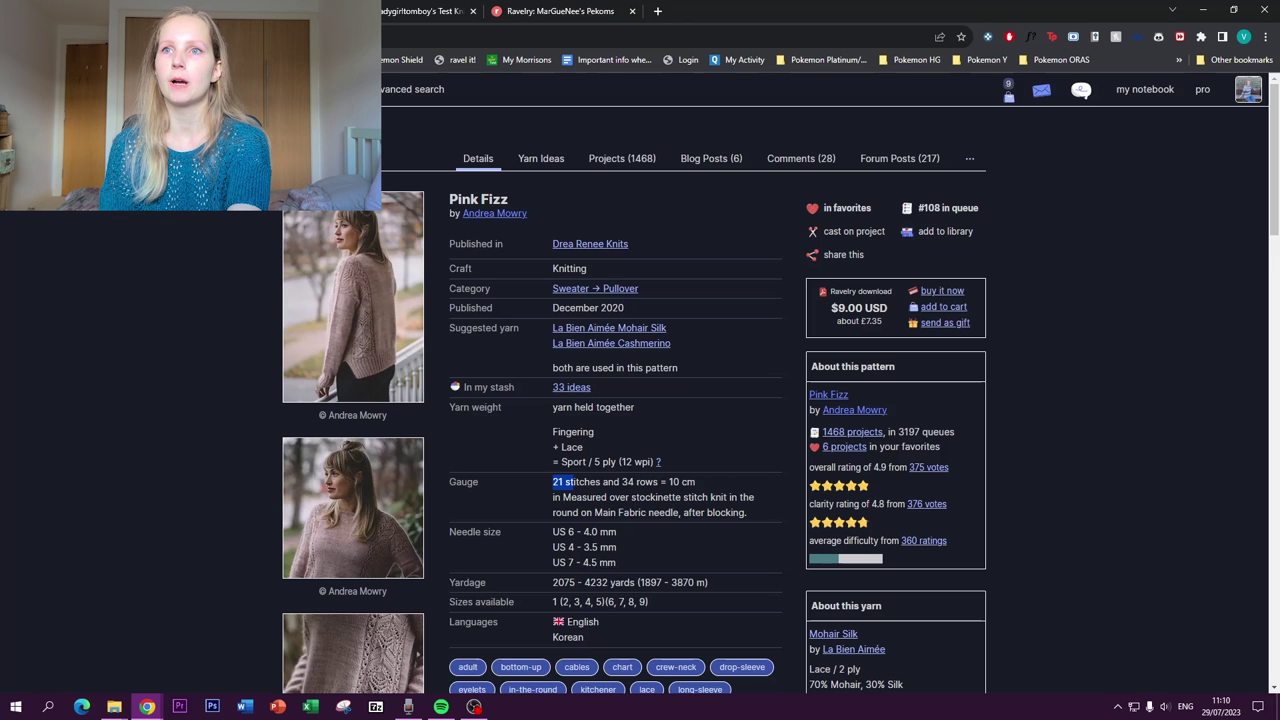
pyautogui.click(95, 89)
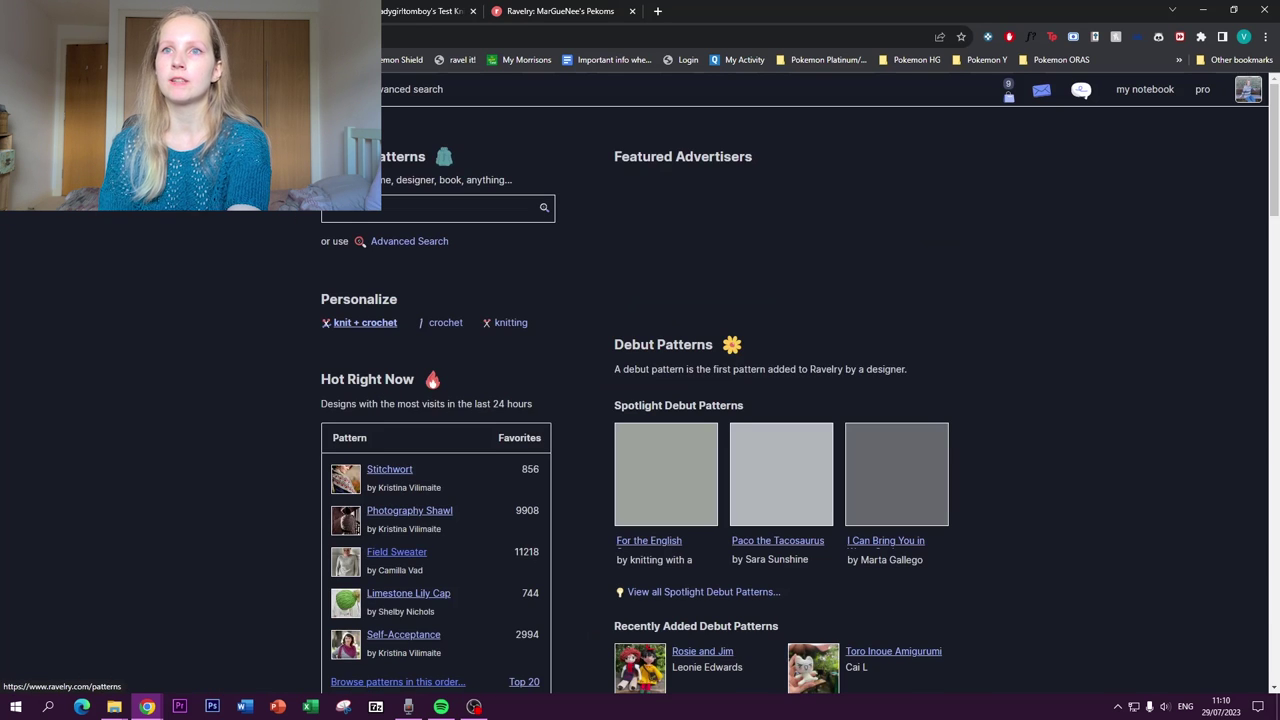
# Browse all patterns limited to Clothing > Sweater > All Sweater and In my queue
pyautogui.click(357, 680)
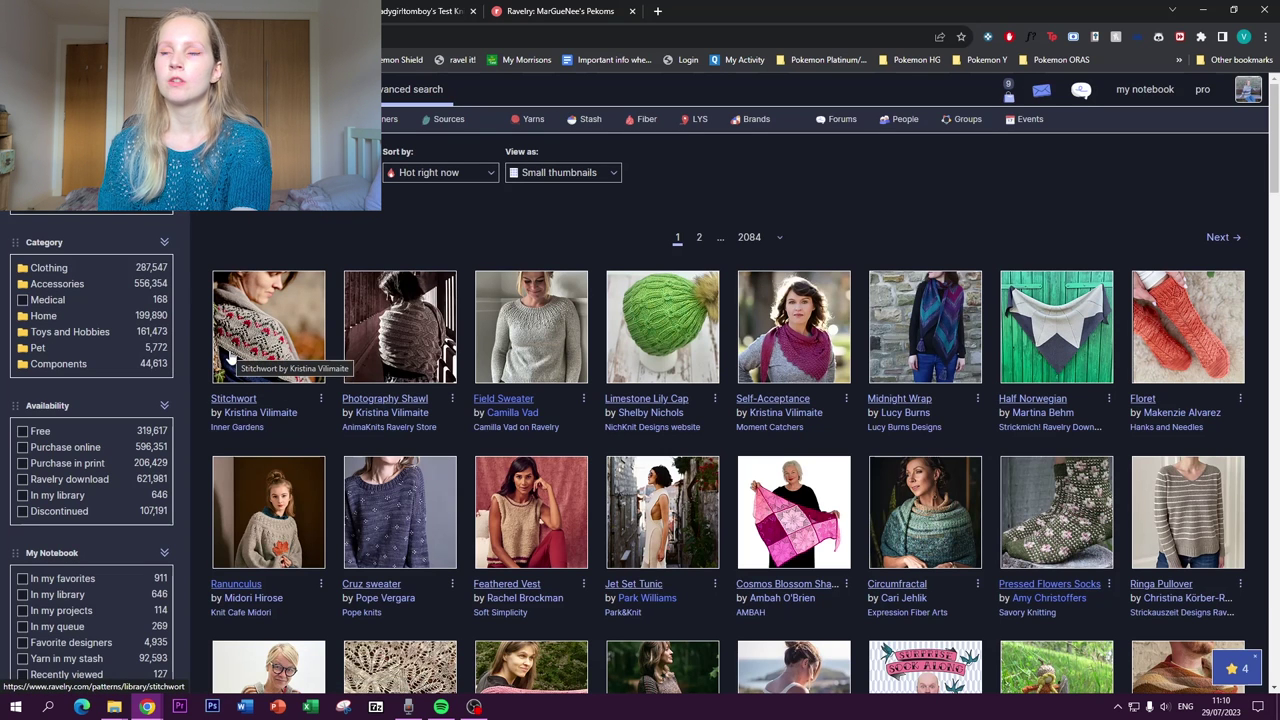
pyautogui.click(101, 268)
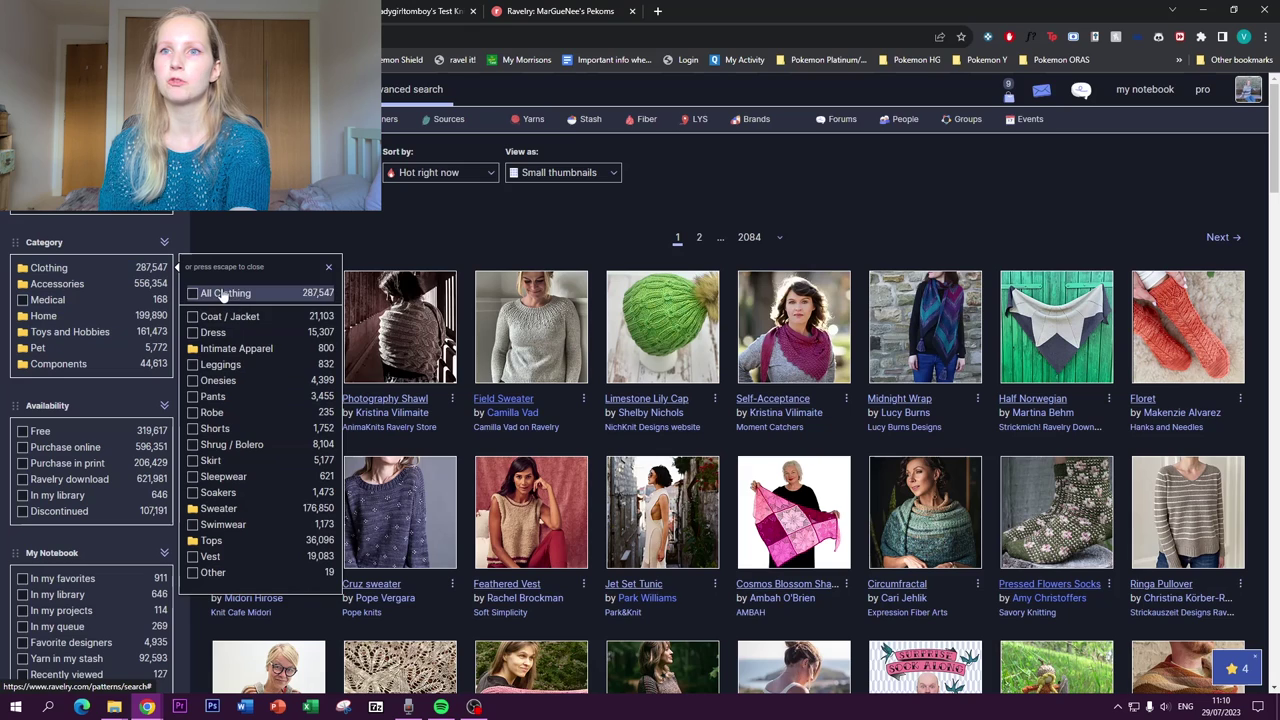
pyautogui.click(250, 509)
pyautogui.click(361, 537)
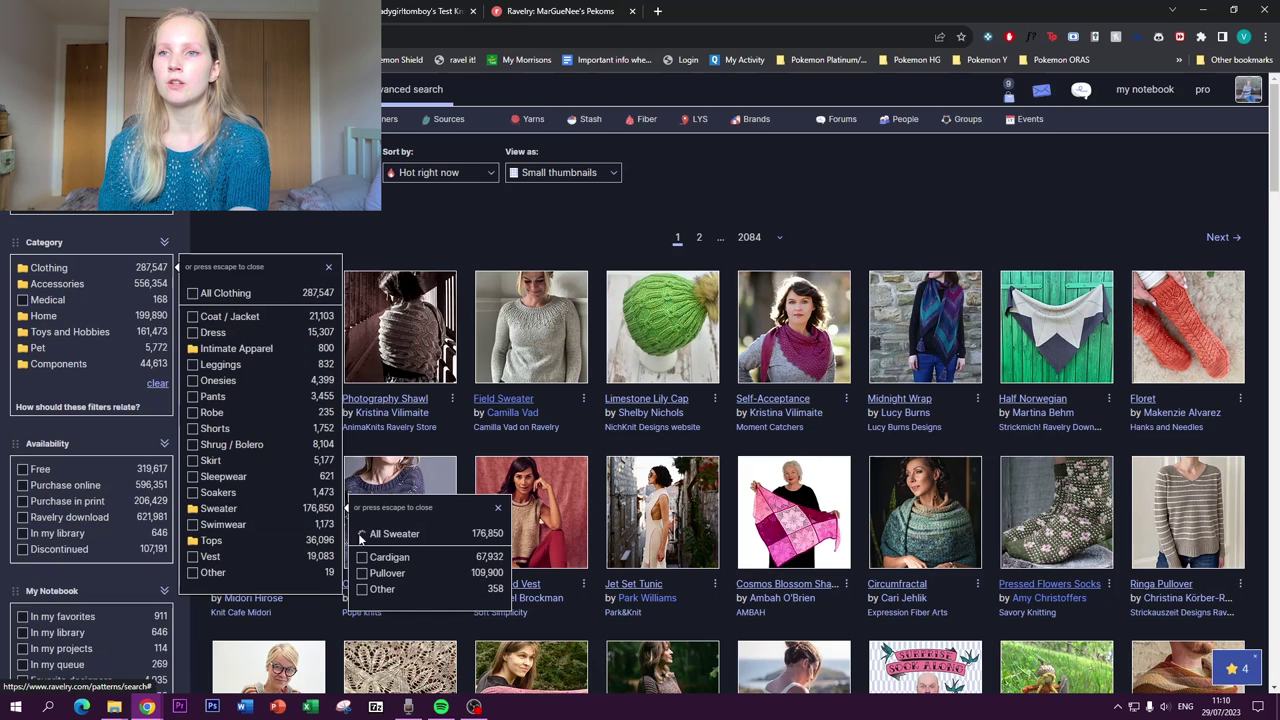
pyautogui.scroll(-1, 60, 460)
pyautogui.scroll(-4, 57, 462)
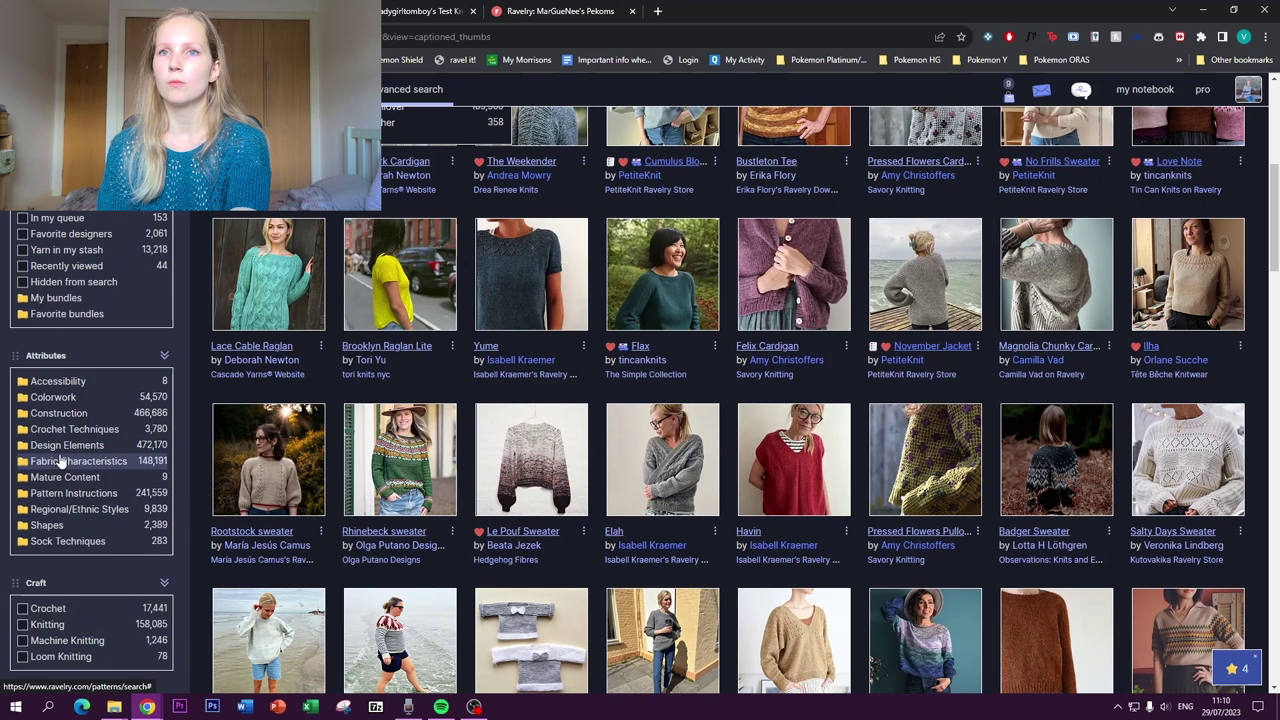
pyautogui.click(52, 222)
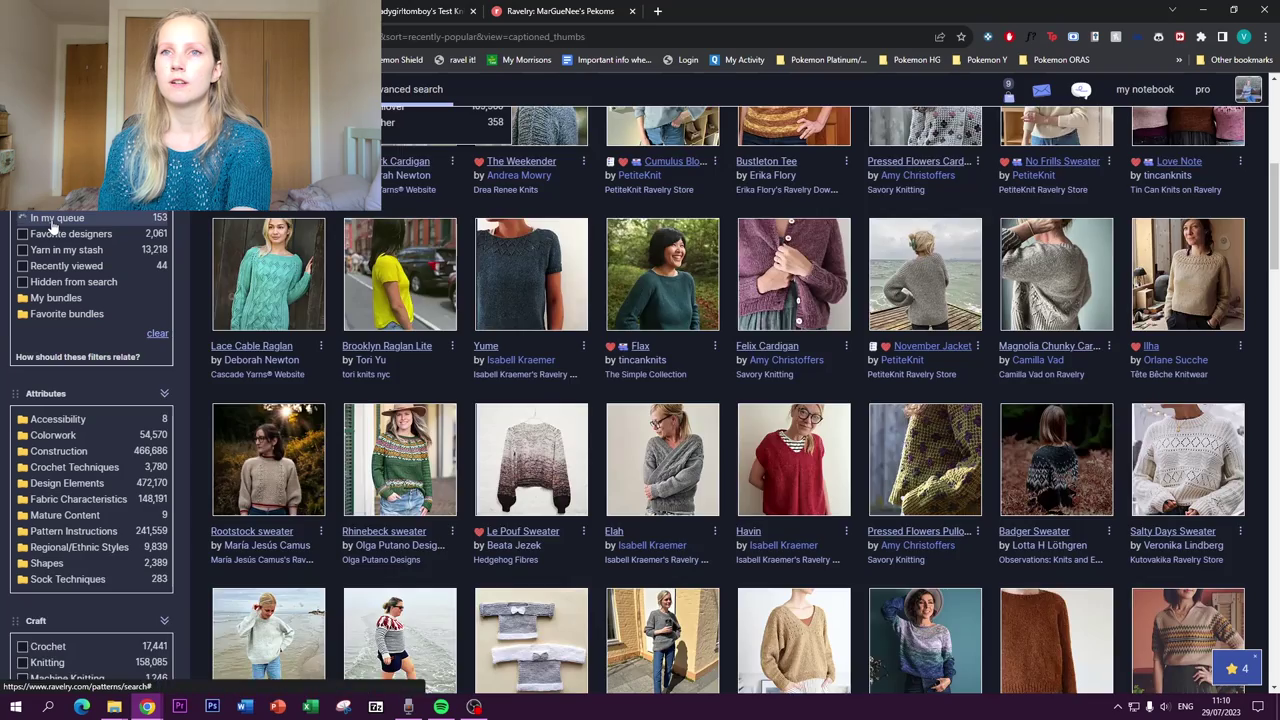
pyautogui.scroll(5, 590, 386)
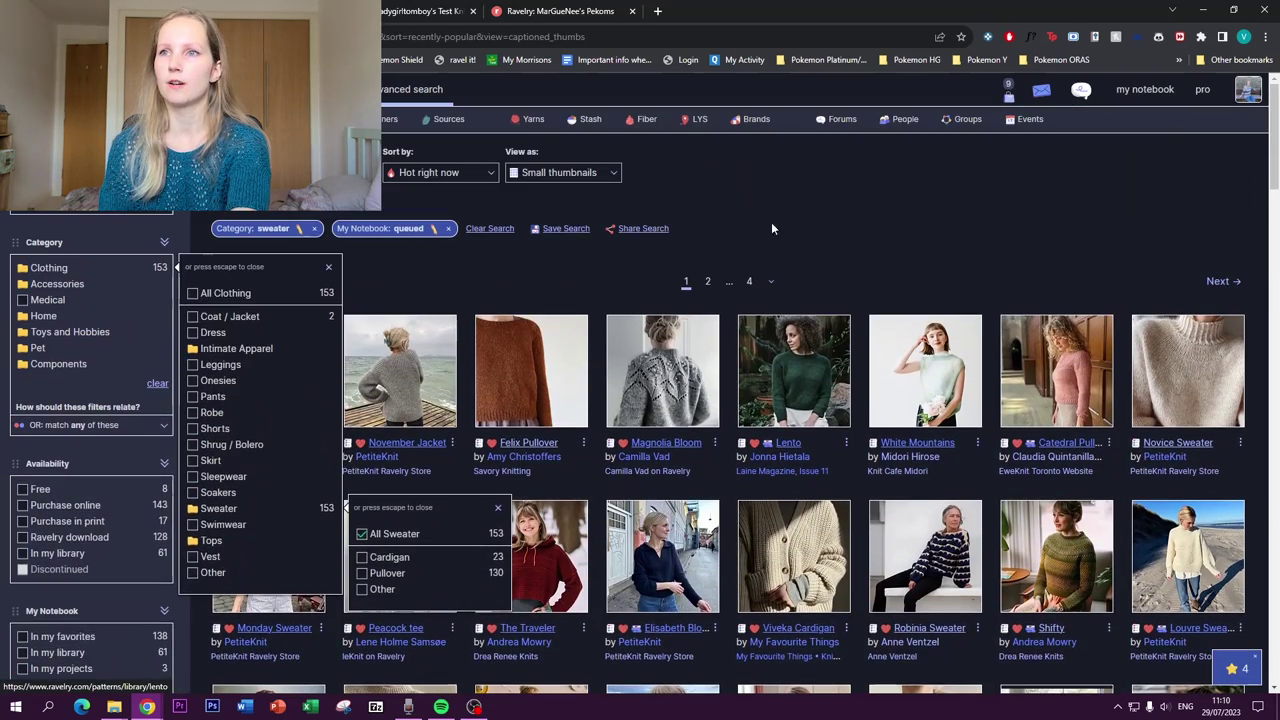
pyautogui.click(771, 228)
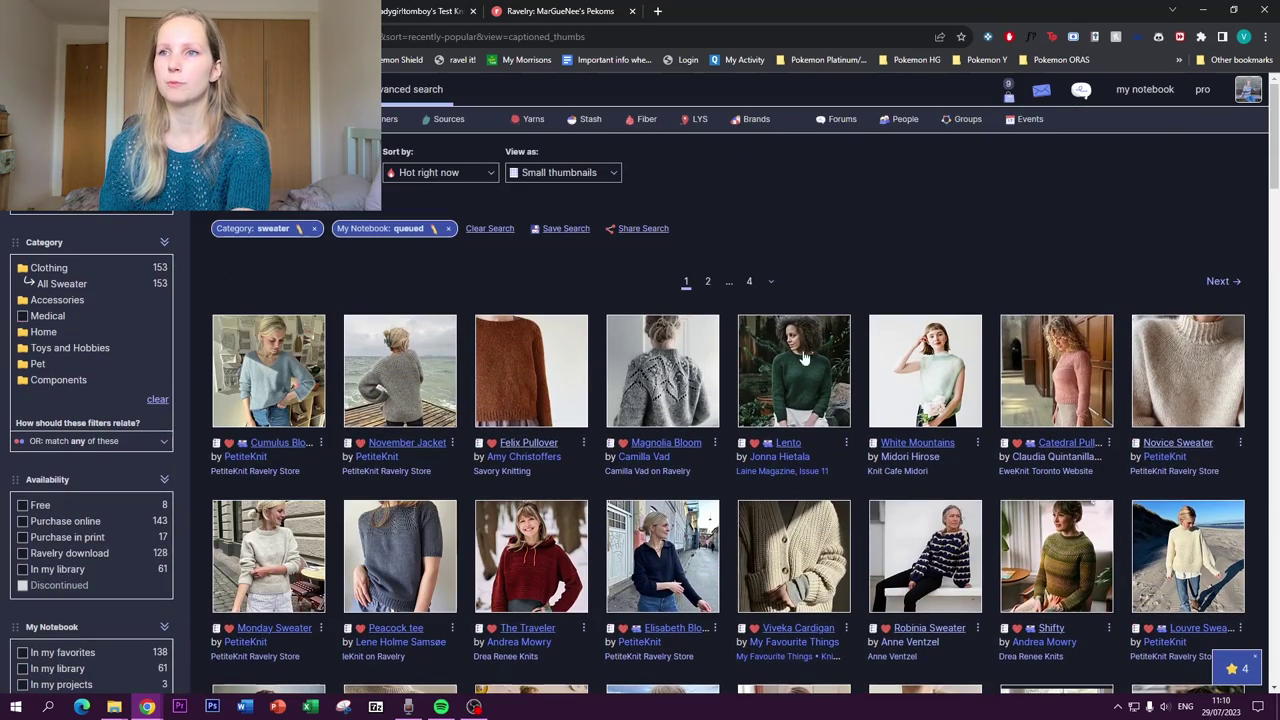
# Set a custom meterage range of 600 to 800 meters
pyautogui.scroll(-12, 688, 440)
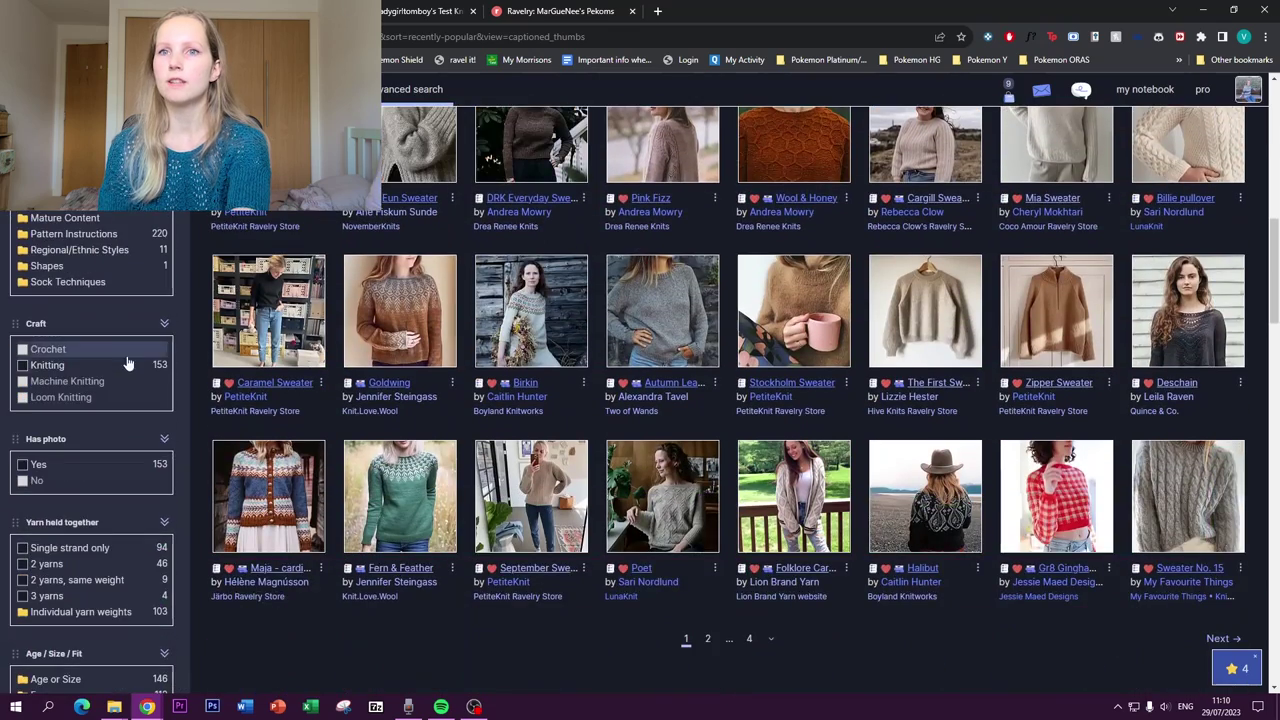
pyautogui.scroll(-10, 90, 375)
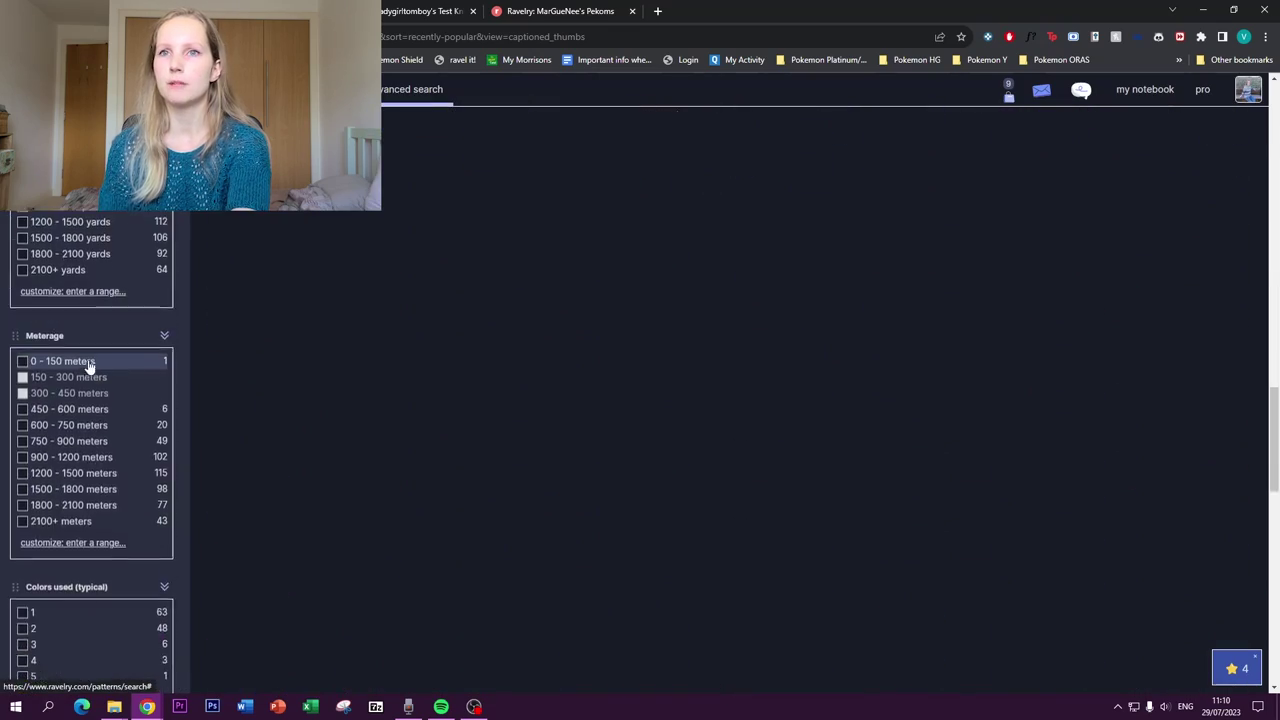
pyautogui.scroll(-3, 88, 368)
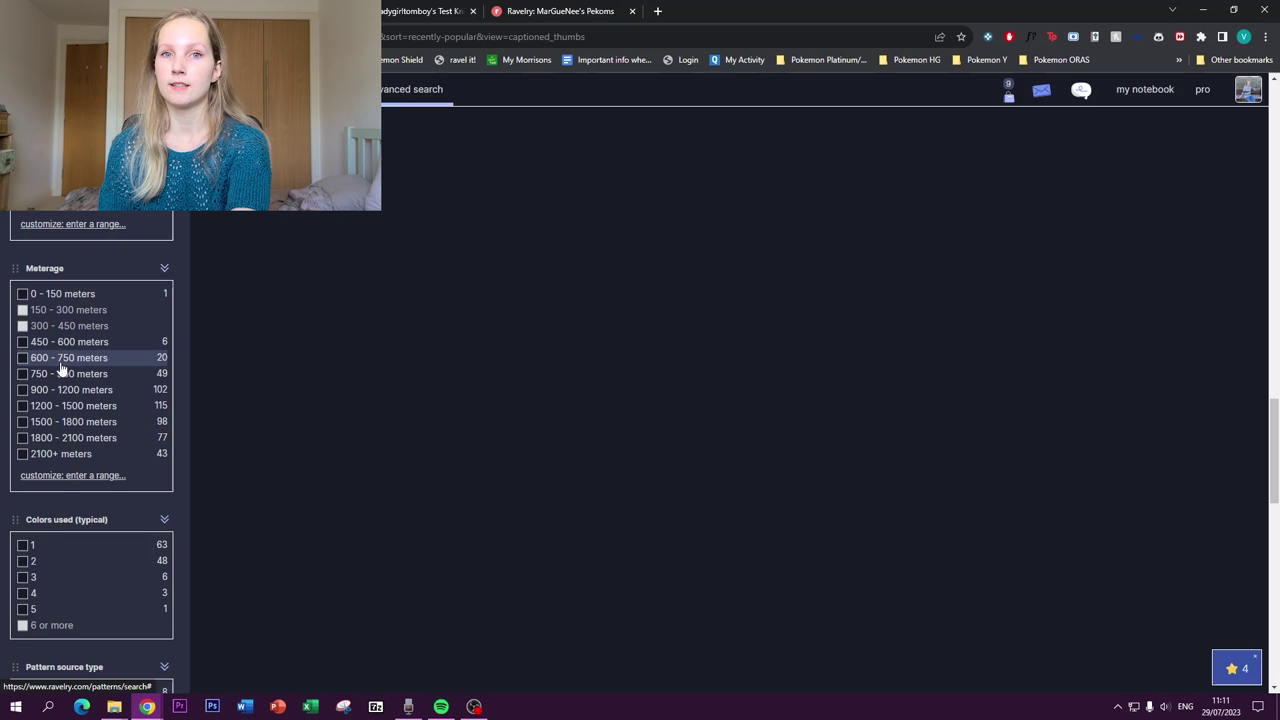
pyautogui.click(59, 476)
pyautogui.click(108, 344)
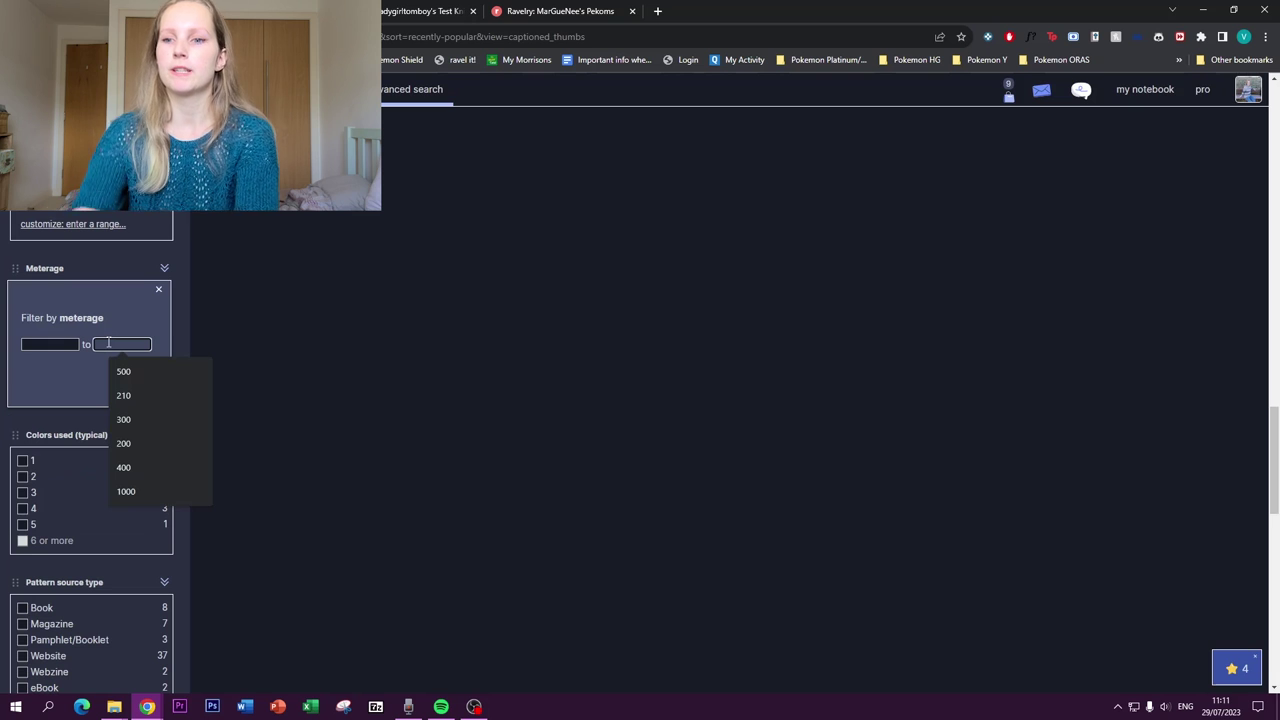
pyautogui.write('800')
pyautogui.click(43, 344)
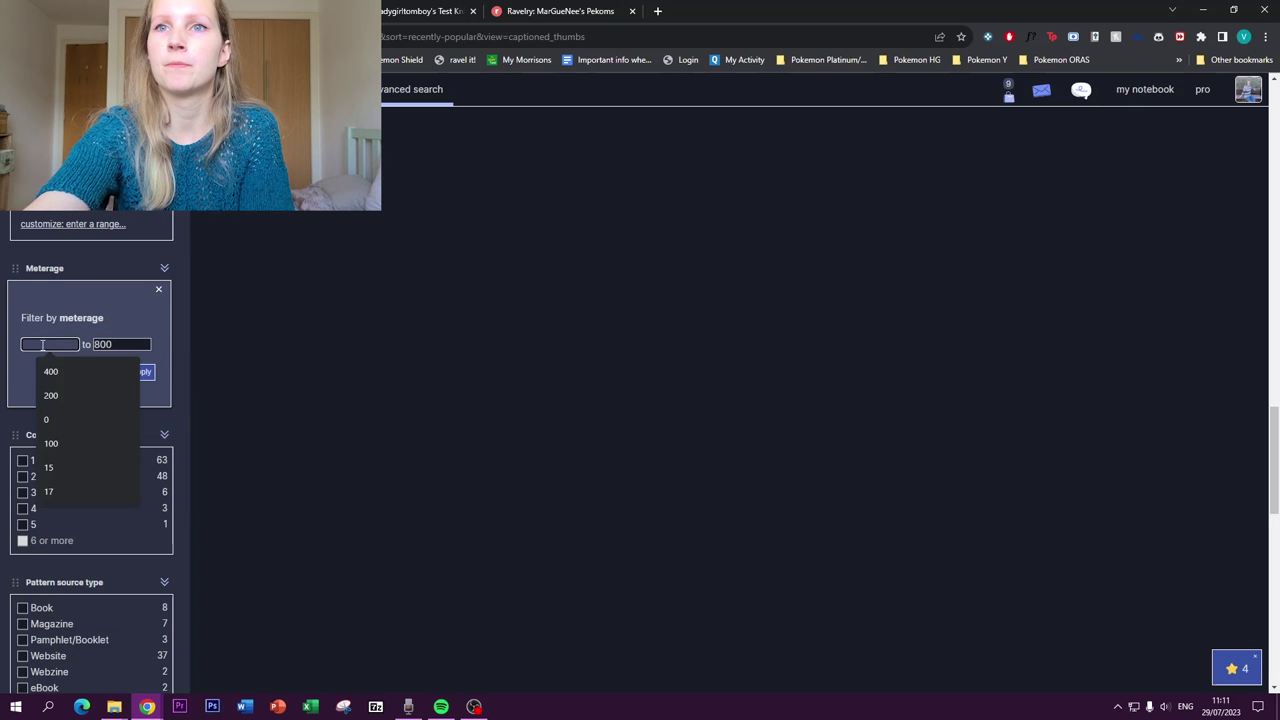
pyautogui.write('600')
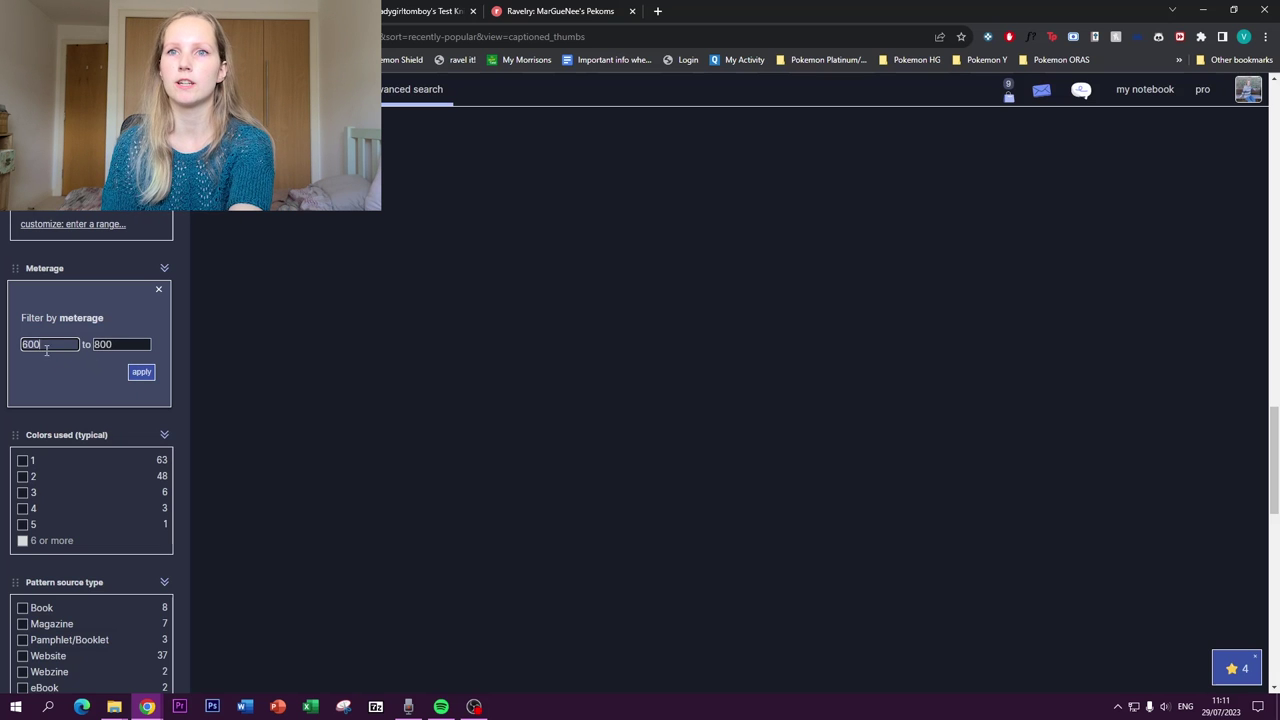
pyautogui.click(141, 372)
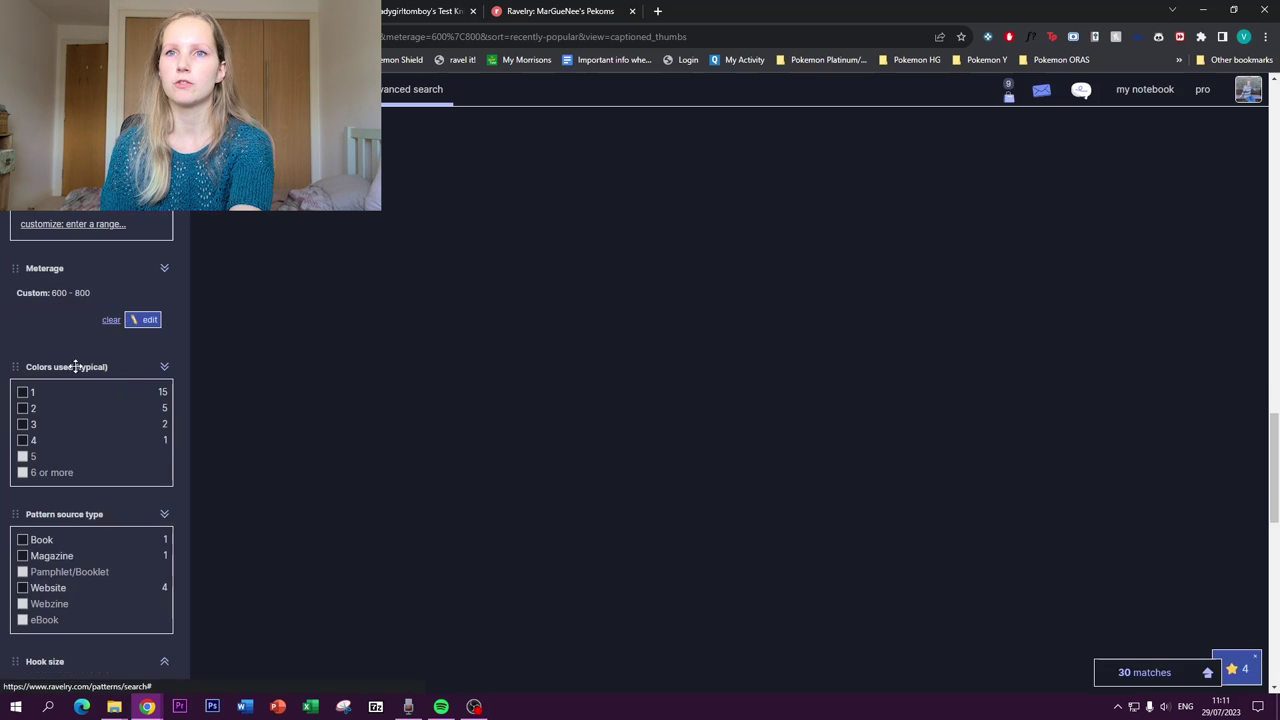
# Restrict the results to Fingering weight and open the Poet pattern
pyautogui.scroll(15, 332, 400)
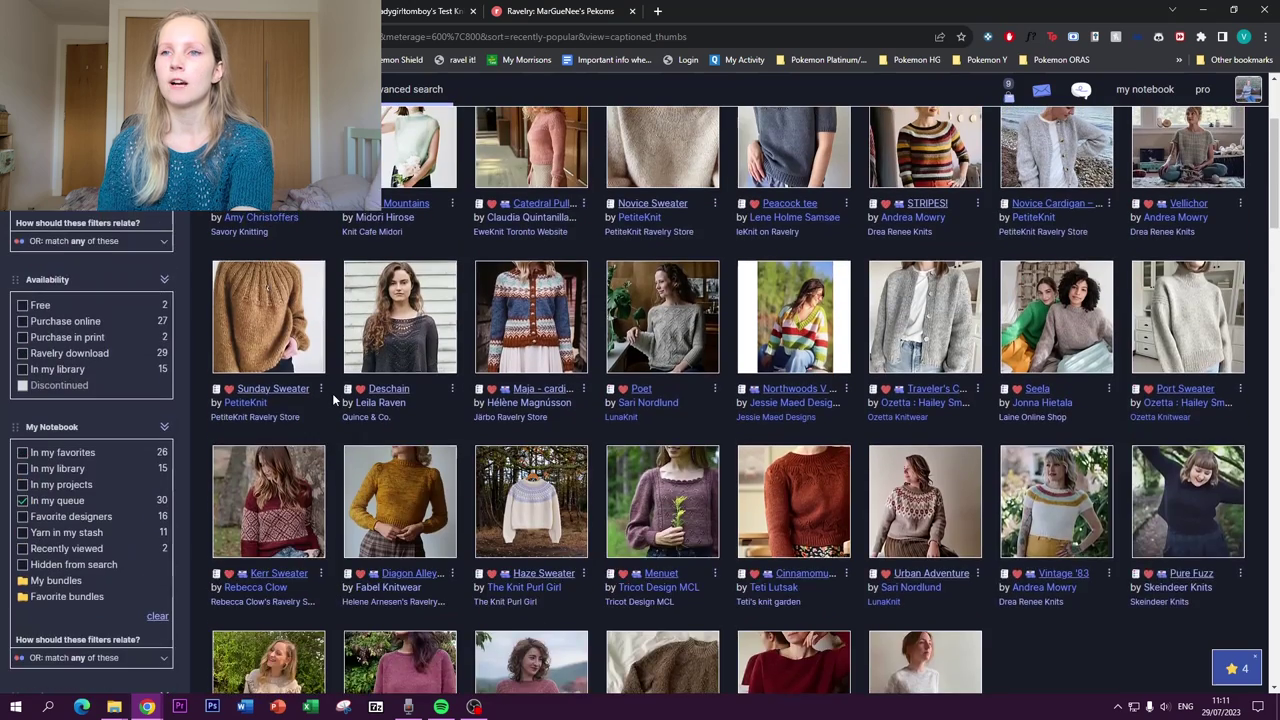
pyautogui.scroll(2, 332, 393)
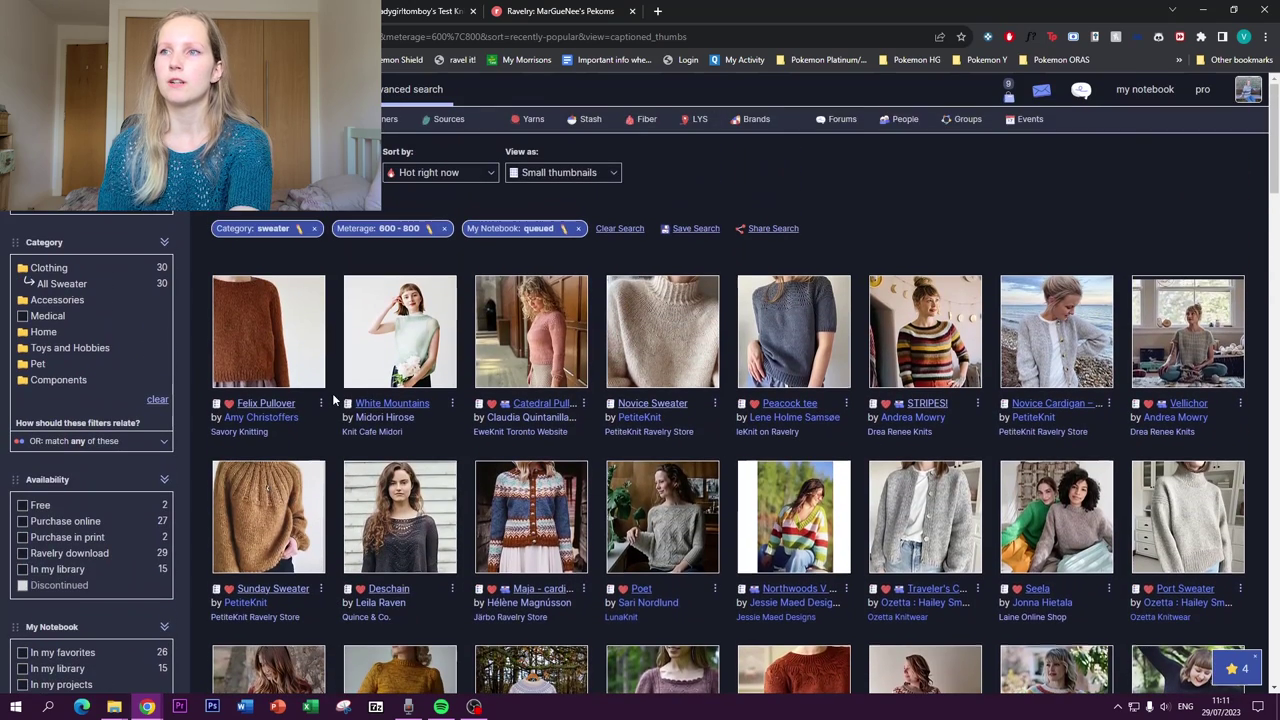
pyautogui.scroll(-1, 332, 393)
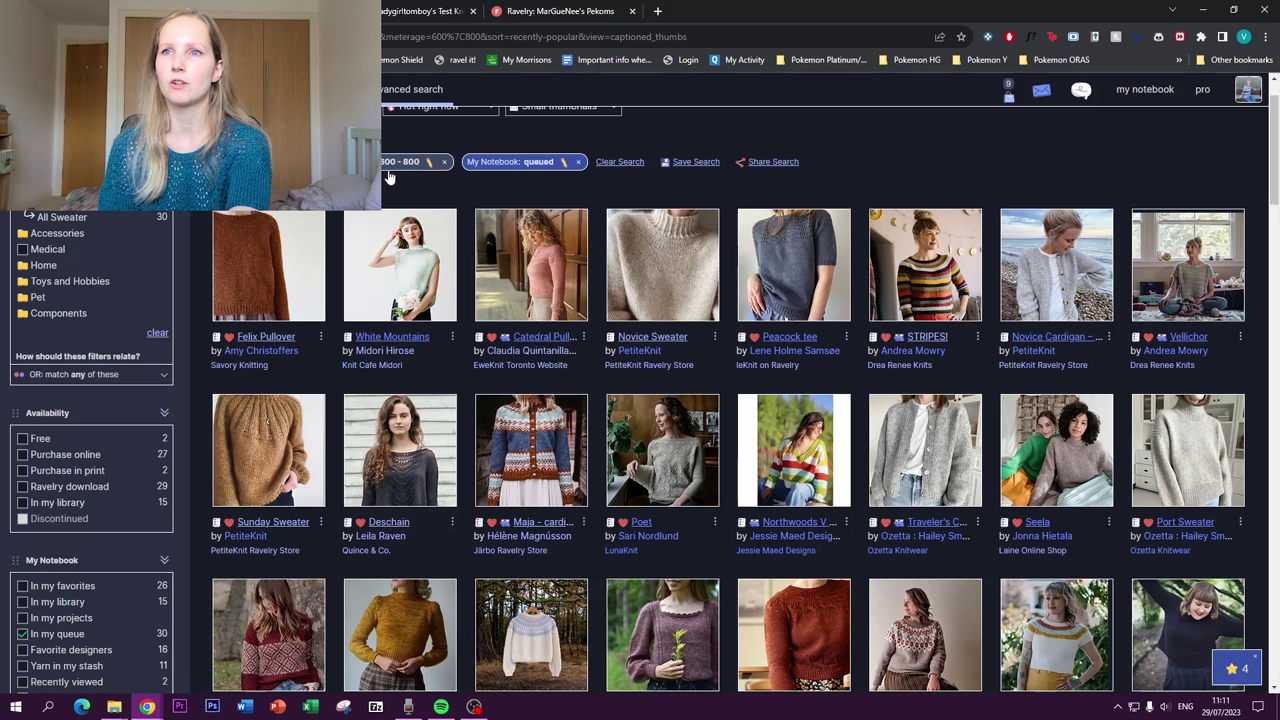
pyautogui.scroll(-10, 359, 276)
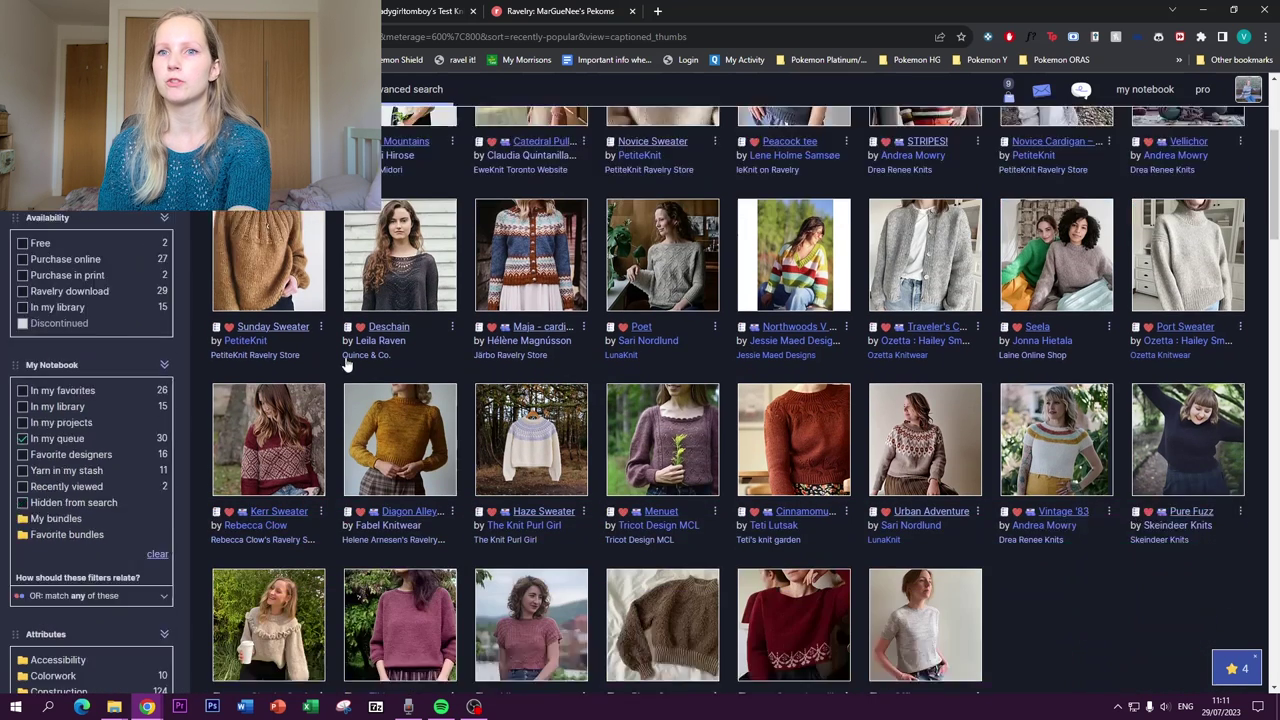
pyautogui.scroll(-4, 345, 365)
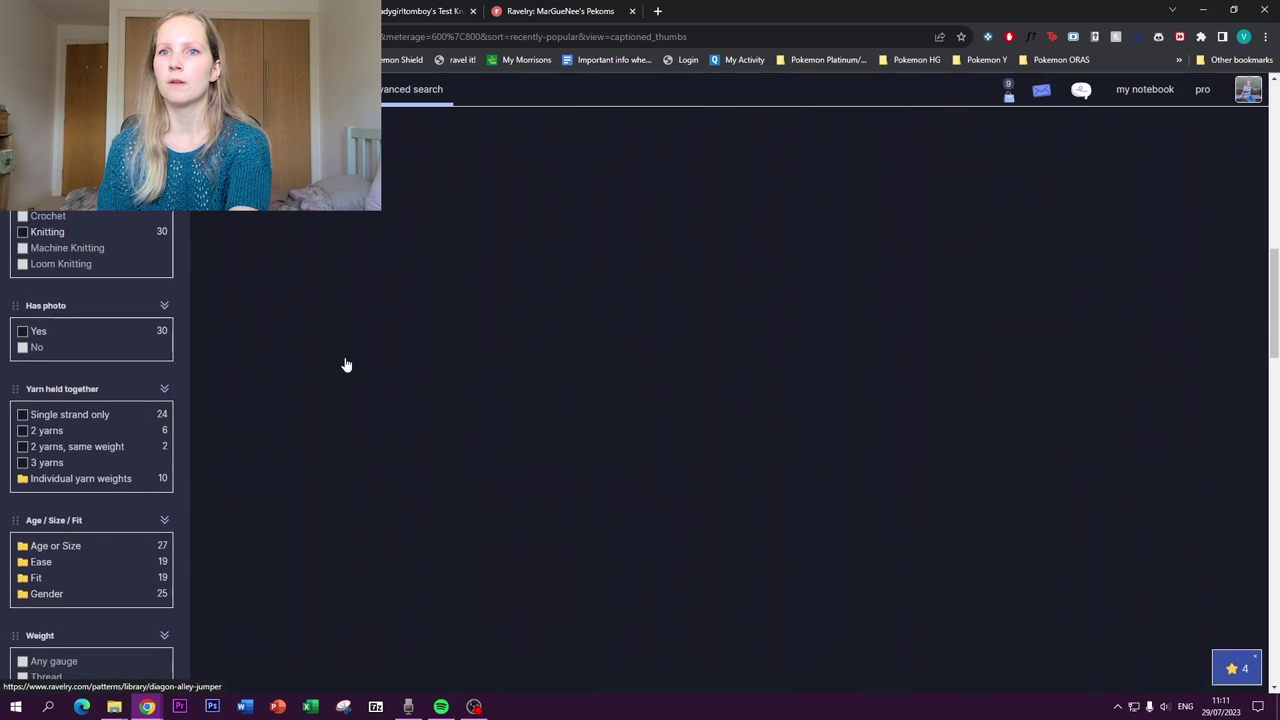
pyautogui.click(89, 341)
pyautogui.scroll(5, 426, 410)
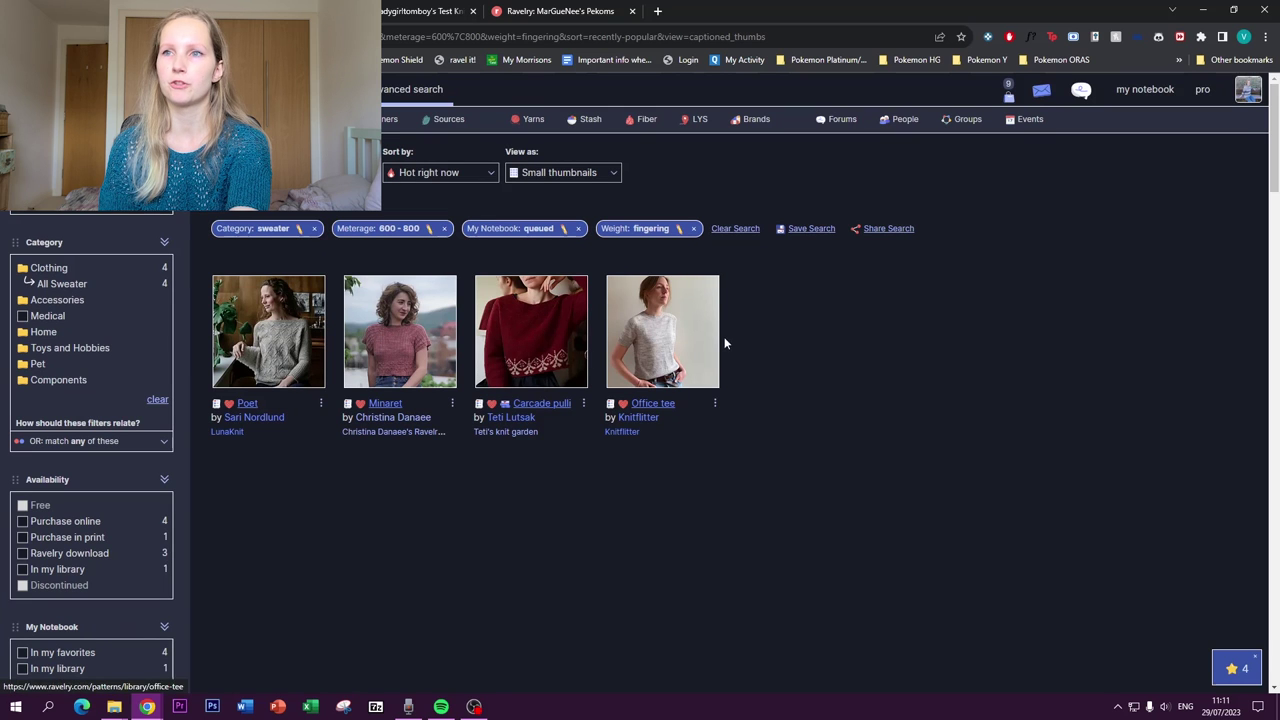
pyautogui.click(263, 348)
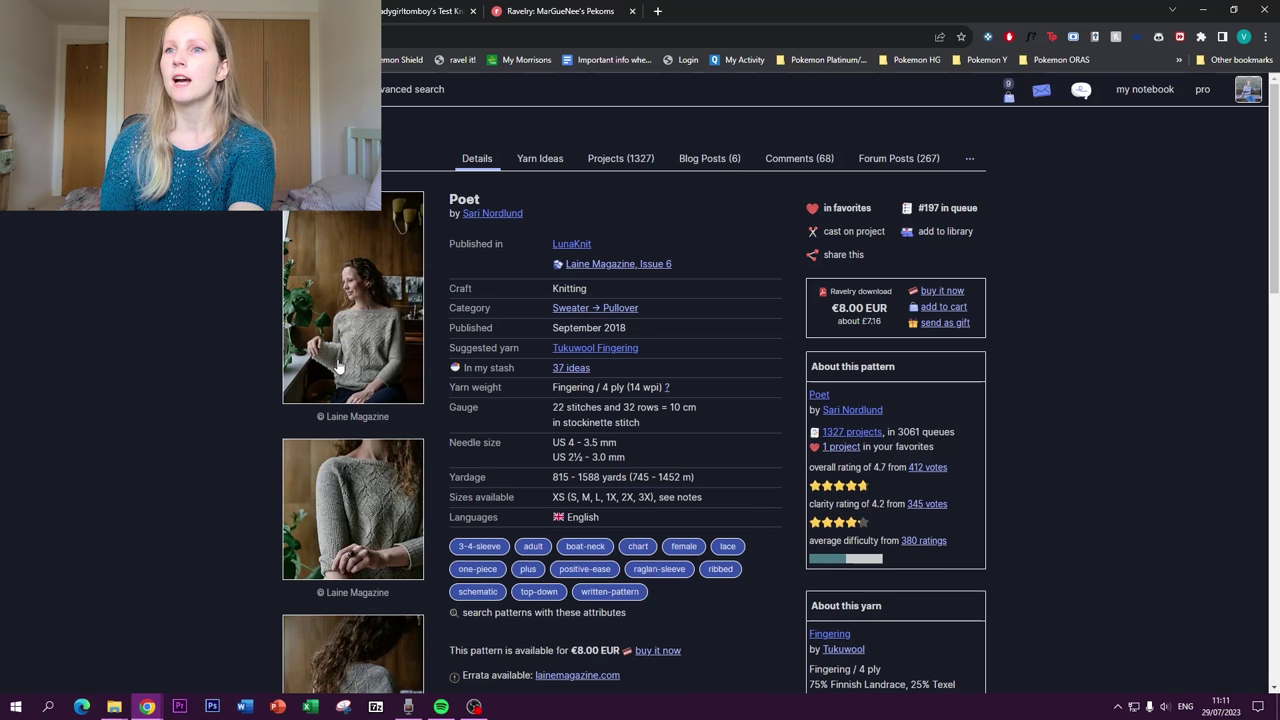
# Compare Poet's 745 and 828 metre amounts for the smallest sizes, then go to its 1327 projects
pyautogui.scroll(-7, 338, 368)
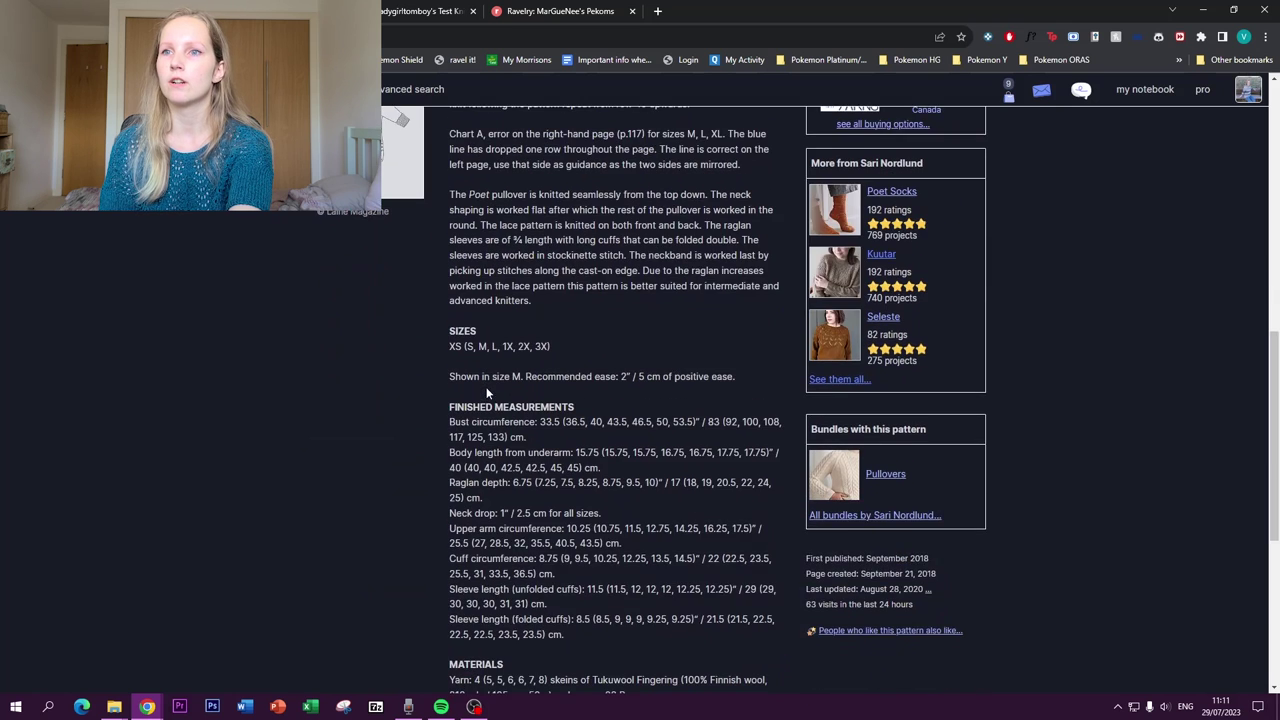
pyautogui.scroll(-3, 486, 393)
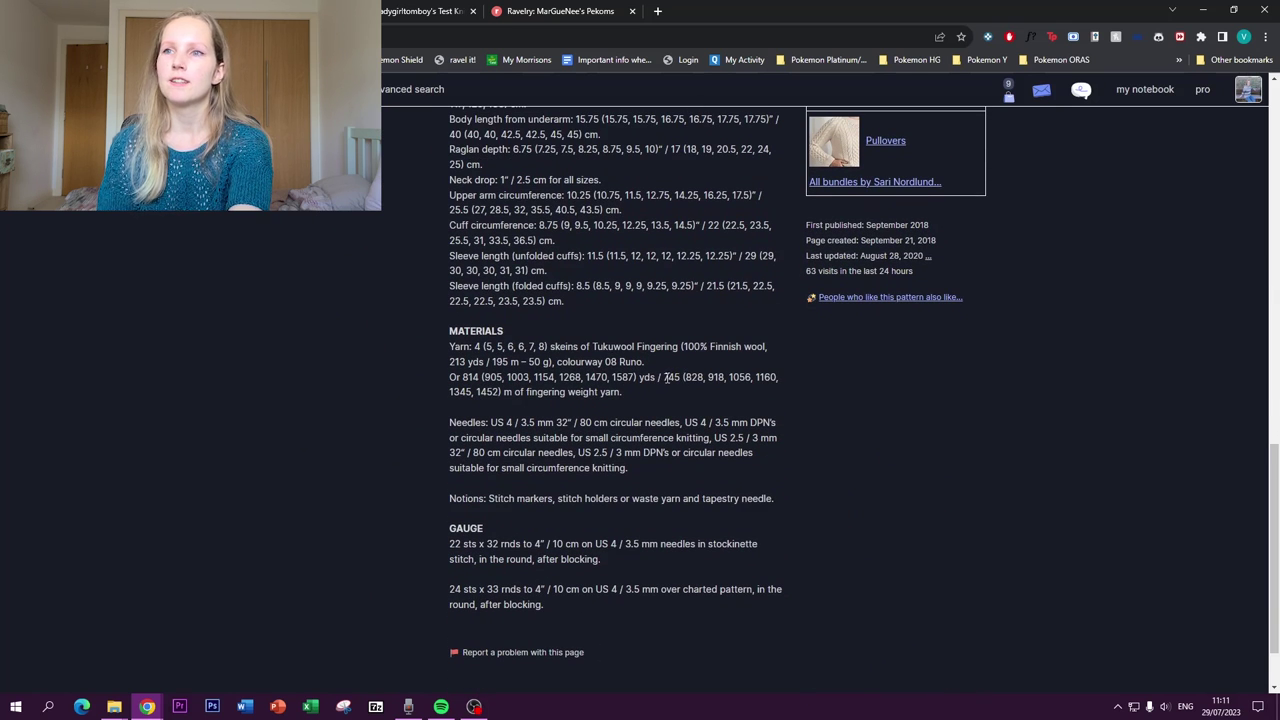
pyautogui.moveTo(664, 376); pyautogui.dragTo(678, 376)
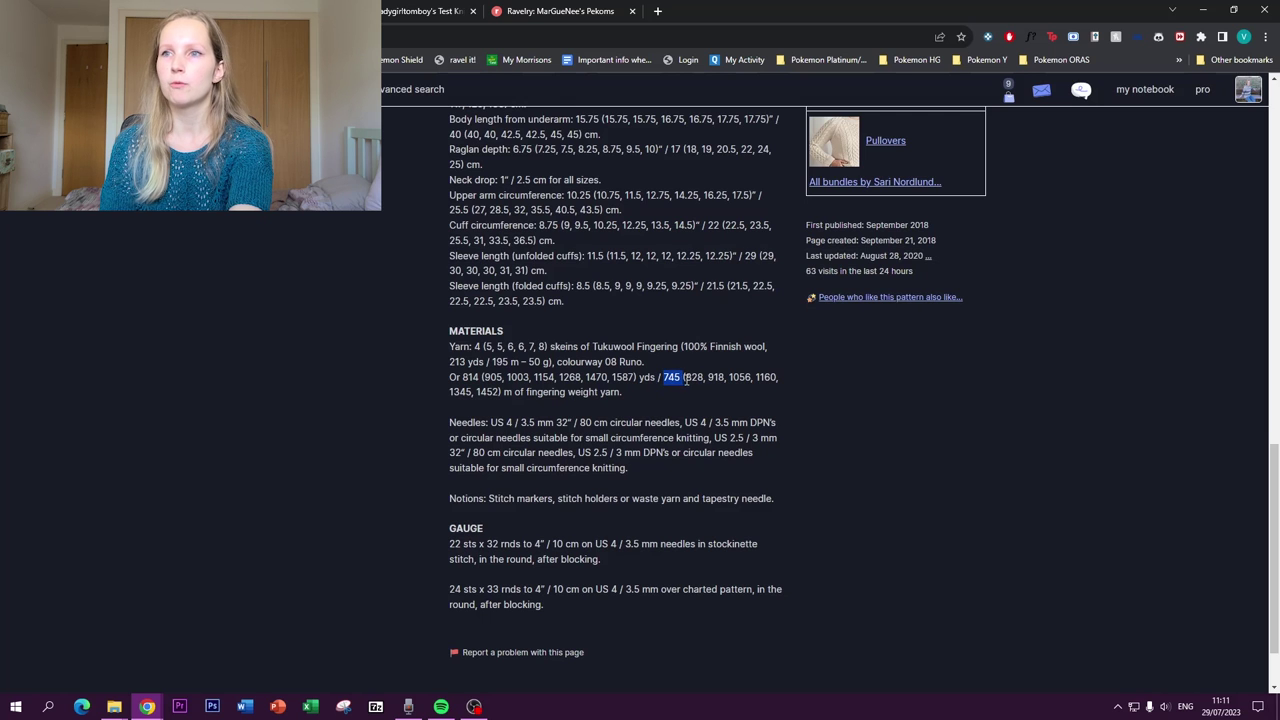
pyautogui.moveTo(686, 377); pyautogui.dragTo(705, 377)
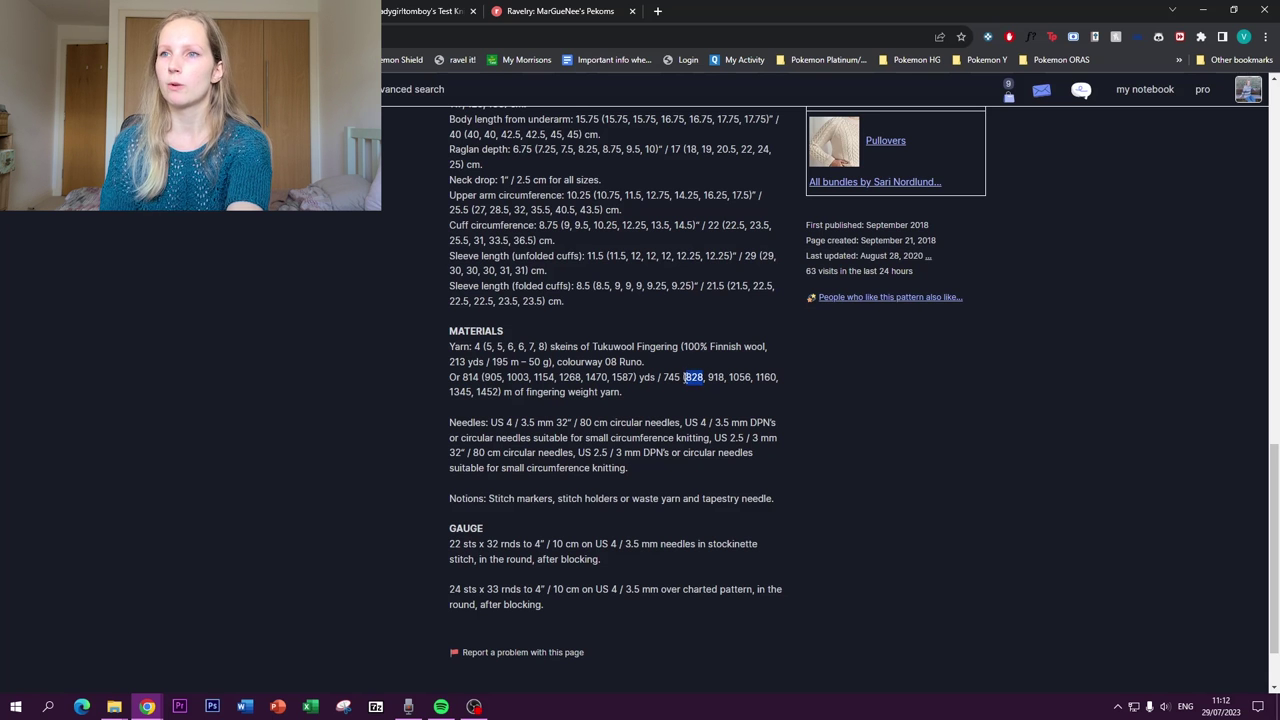
pyautogui.scroll(10, 680, 382)
pyautogui.click(632, 170)
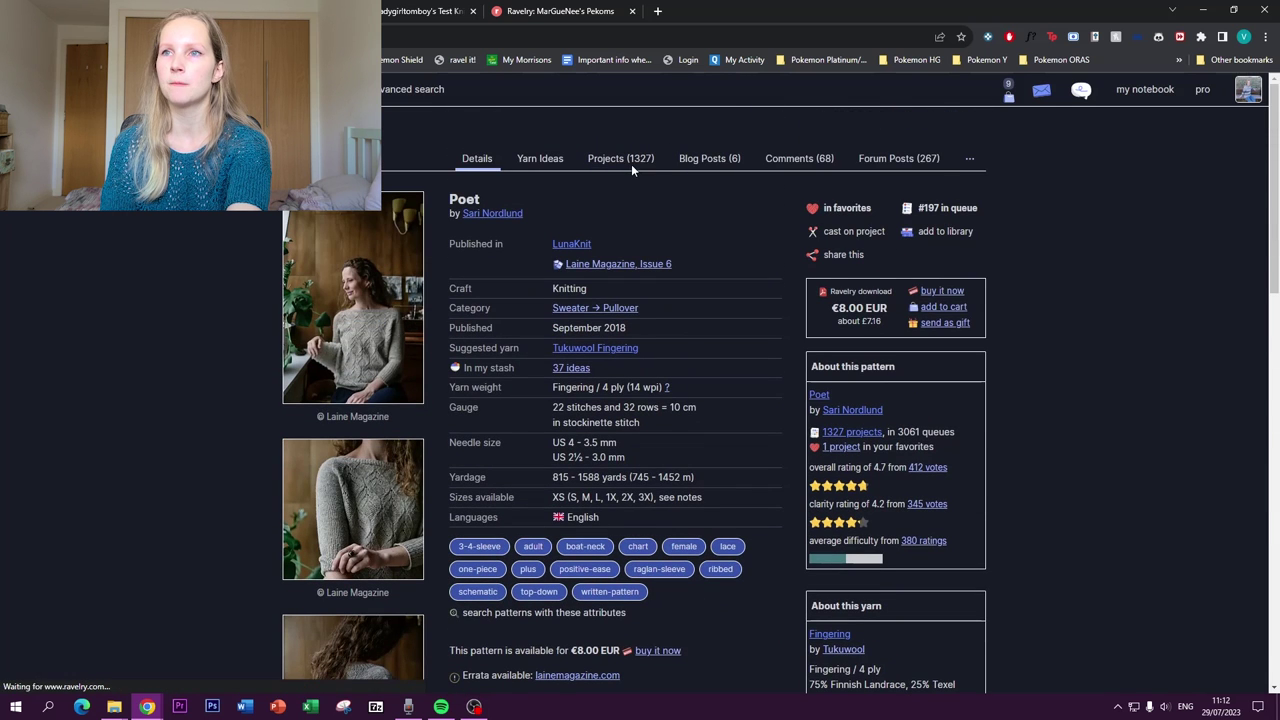
# Limit the Poet projects in advanced search to a maximum of 800 meters
pyautogui.click(628, 217)
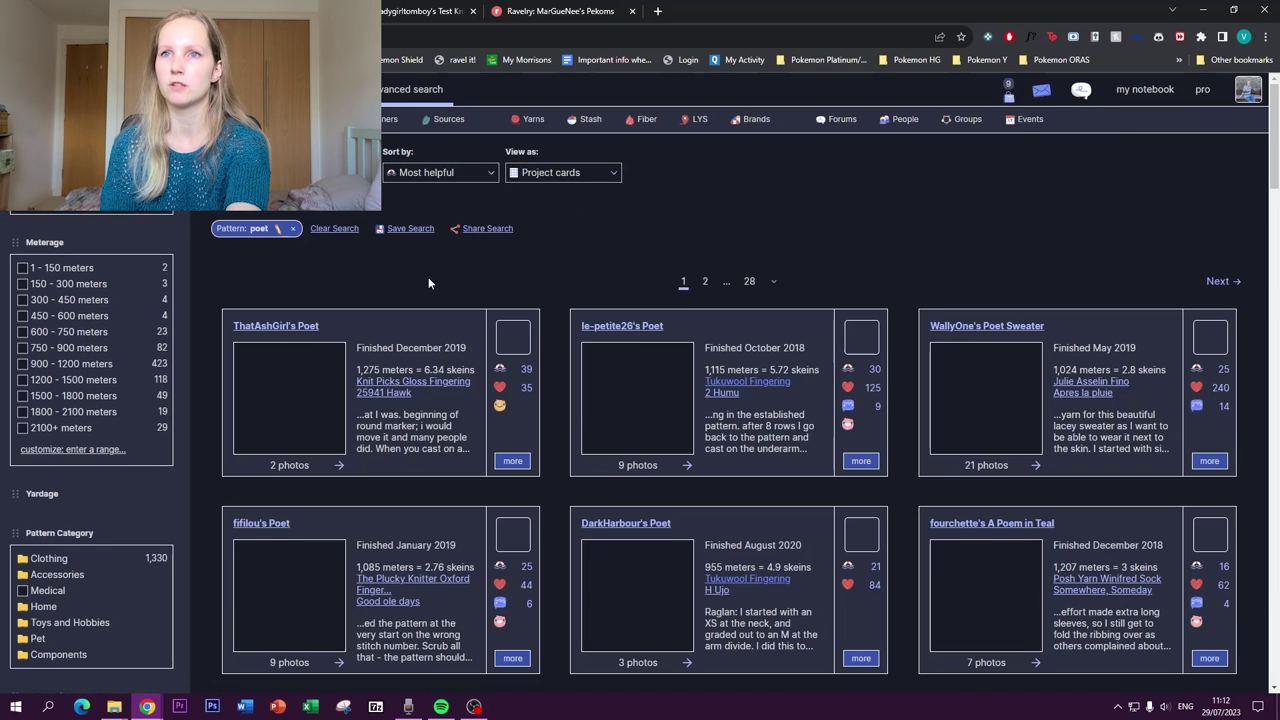
pyautogui.click(62, 448)
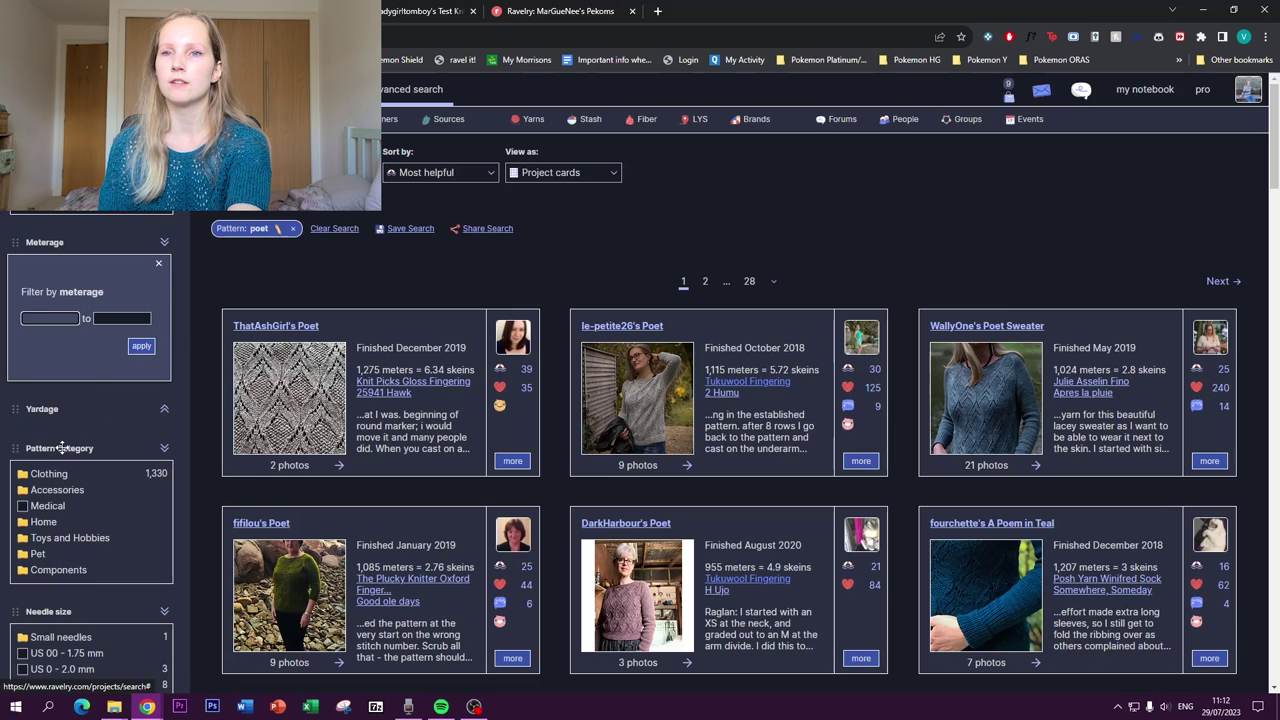
pyautogui.click(108, 318)
pyautogui.write('800')
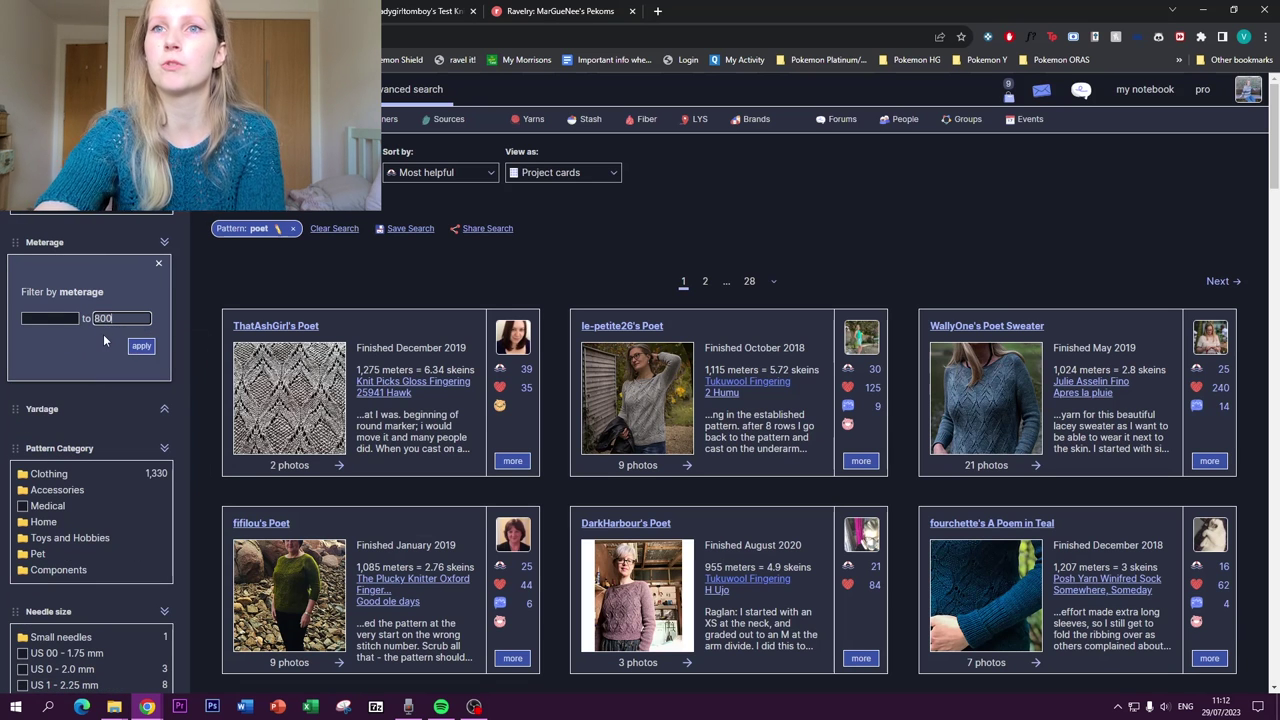
pyautogui.click(141, 346)
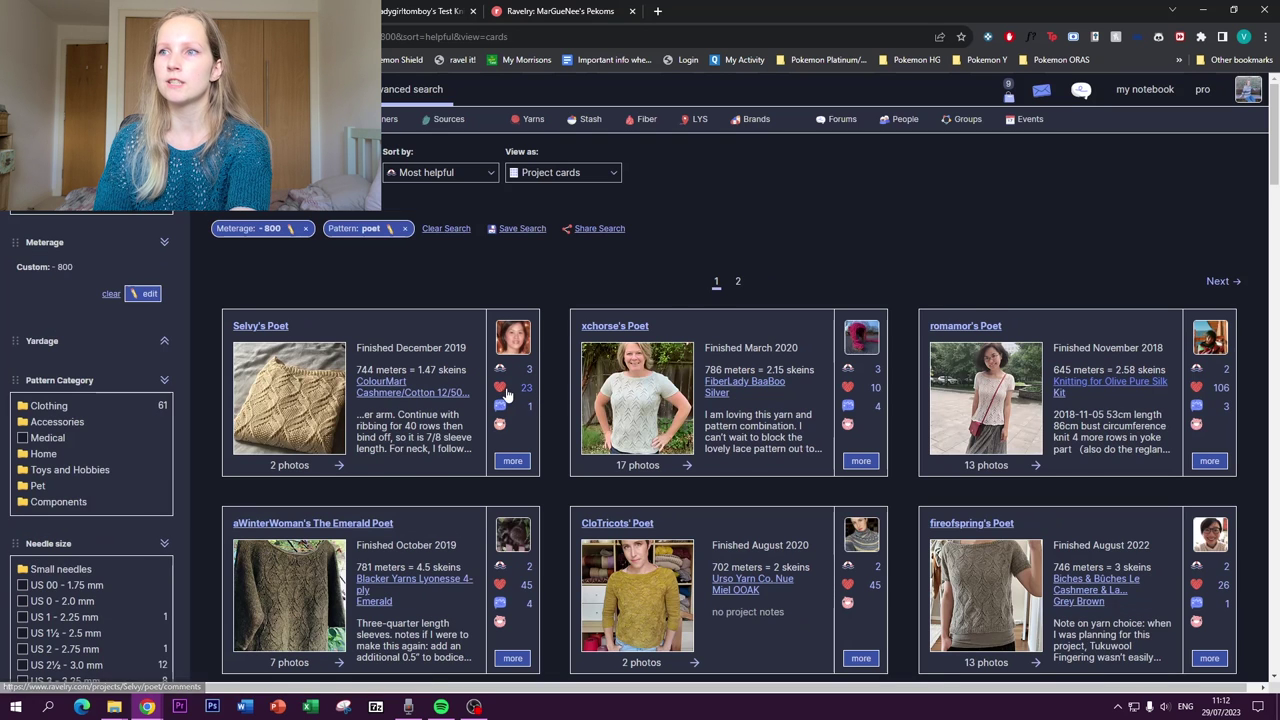
pyautogui.scroll(-1, 533, 400)
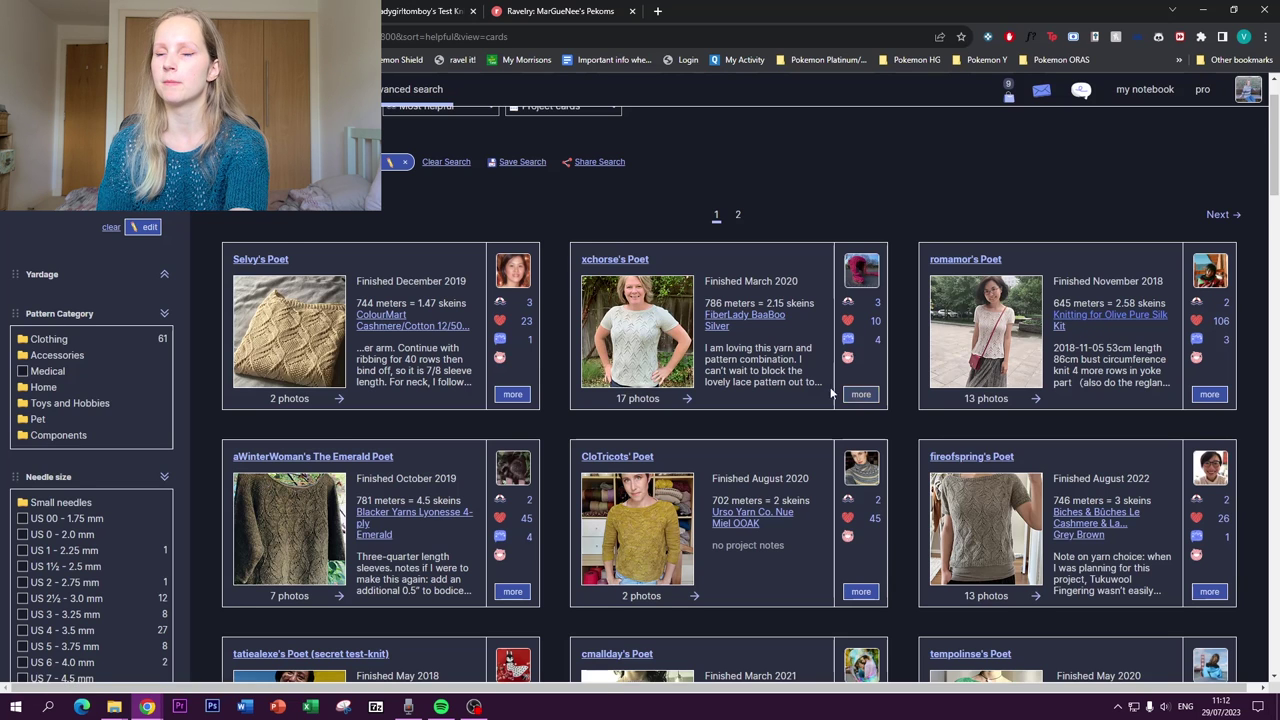
pyautogui.scroll(-2, 835, 388)
pyautogui.scroll(1, 698, 406)
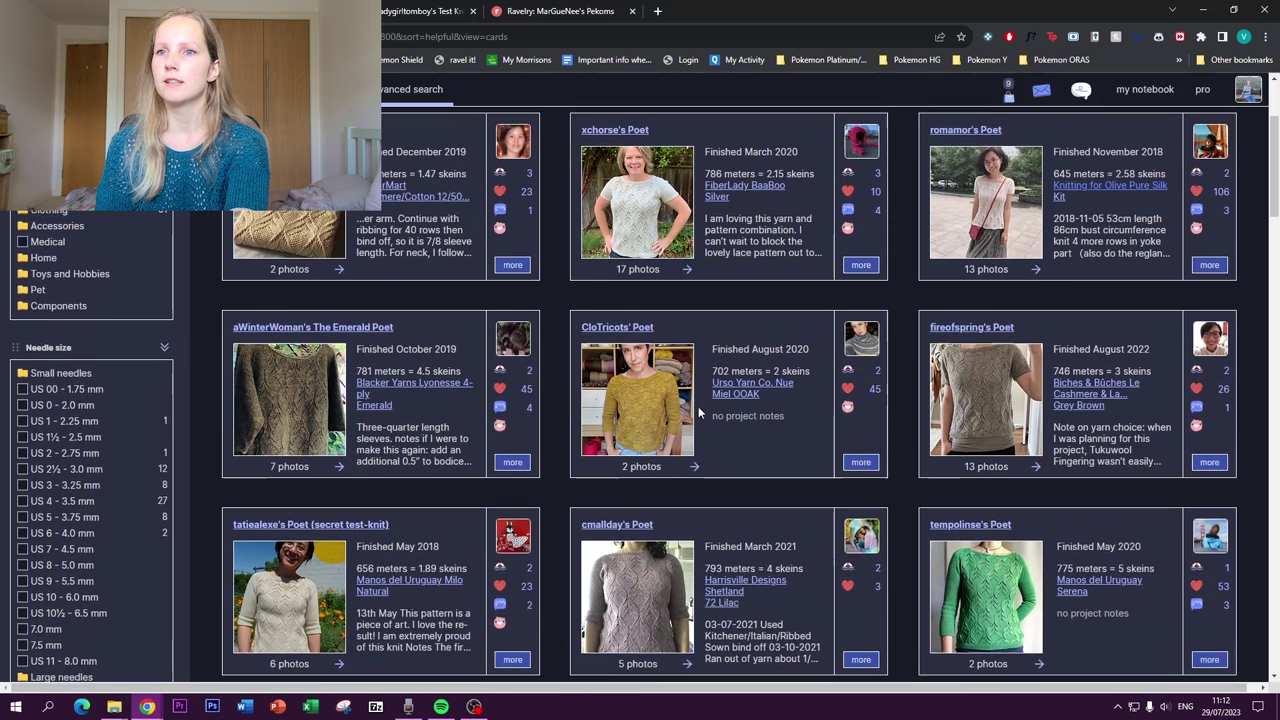
# Open several matching Poet projects in new background tabs
pyautogui.rightClick(265, 195)
pyautogui.click(310, 205)
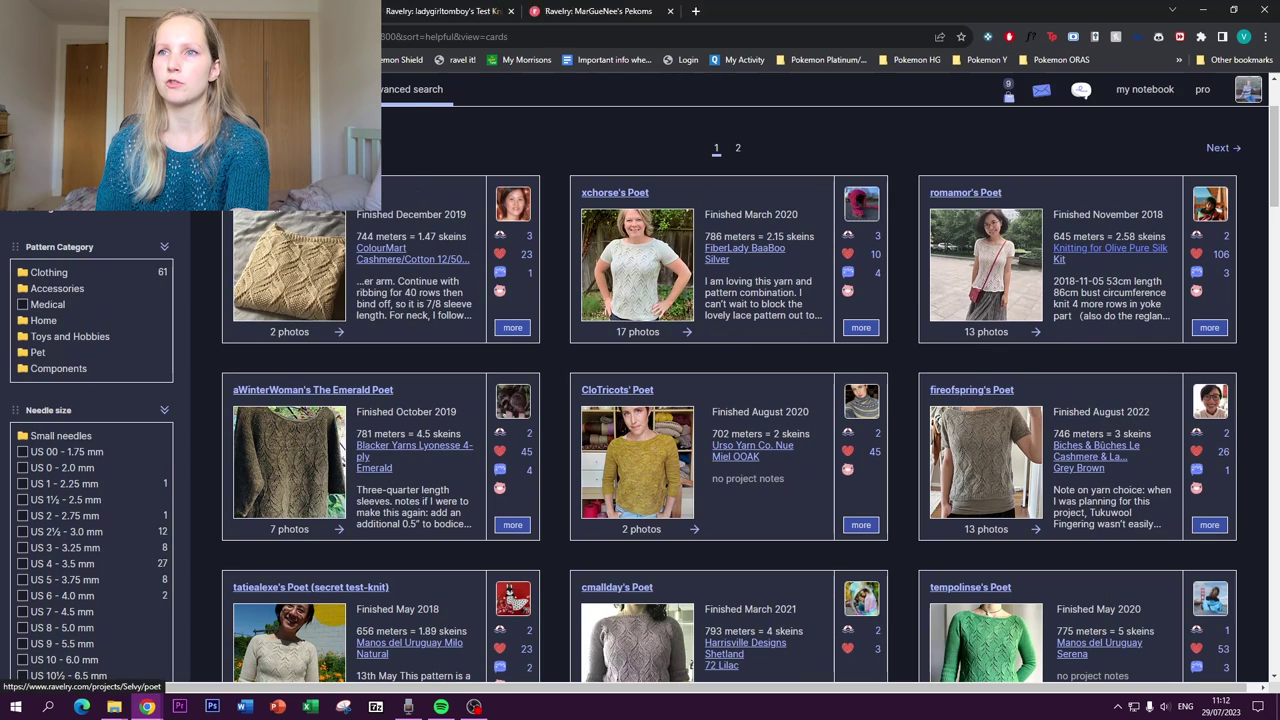
pyautogui.rightClick(630, 193)
pyautogui.click(638, 204)
pyautogui.scroll(-2, 635, 352)
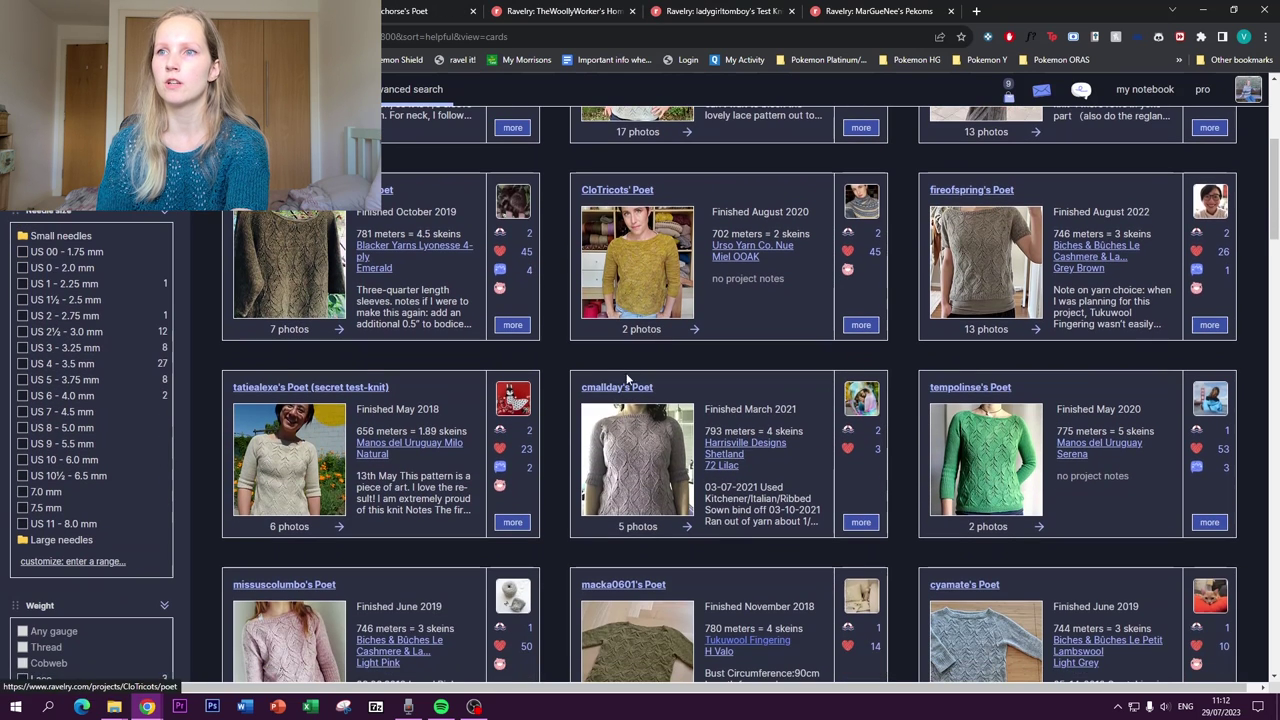
pyautogui.rightClick(607, 388)
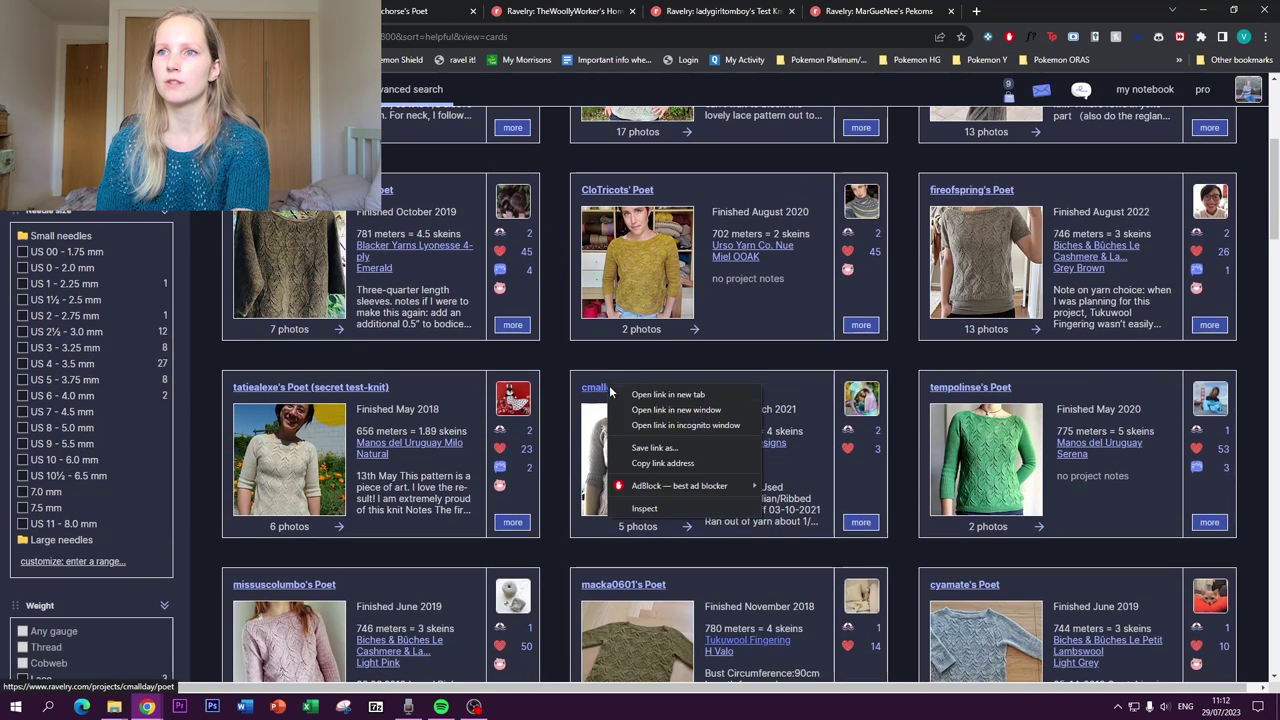
pyautogui.click(613, 396)
pyautogui.scroll(-1, 612, 395)
pyautogui.scroll(-1, 612, 395)
pyautogui.rightClick(285, 452)
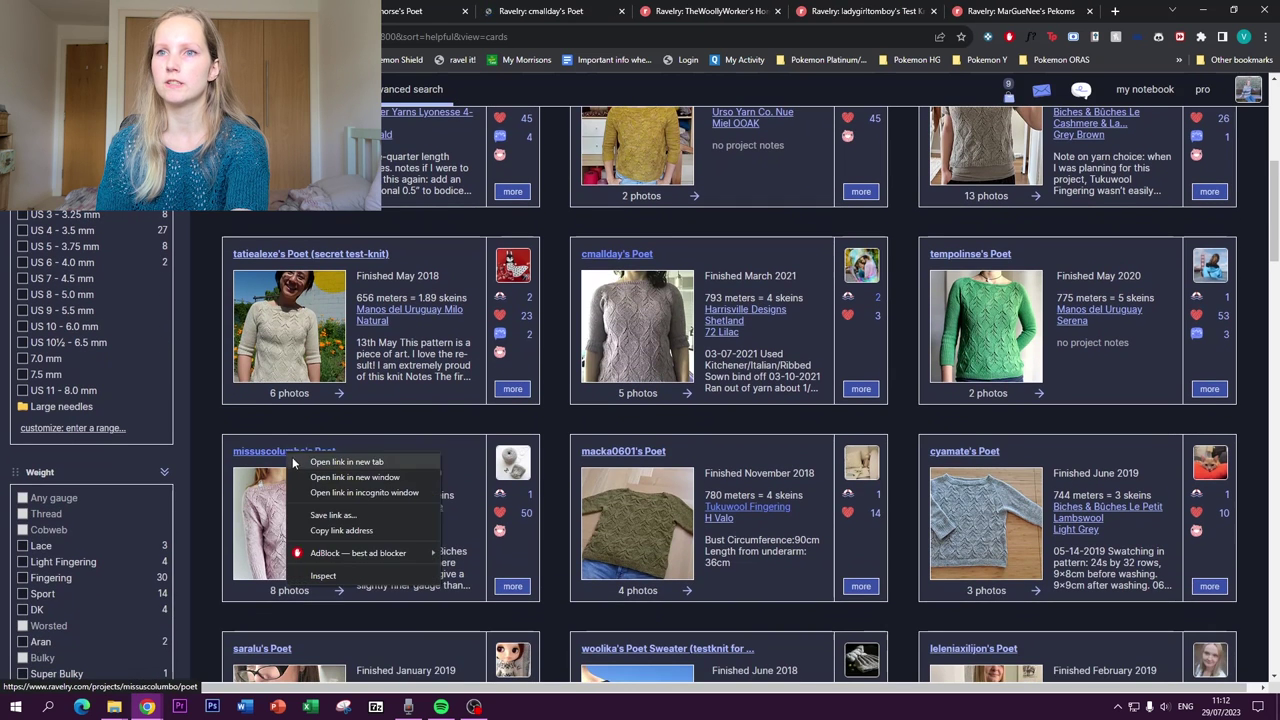
pyautogui.click(297, 464)
# Compare yarn usage across the opened Poet projects and your Home Camisole project
pyautogui.hotkey('ctrl', 'Tab')
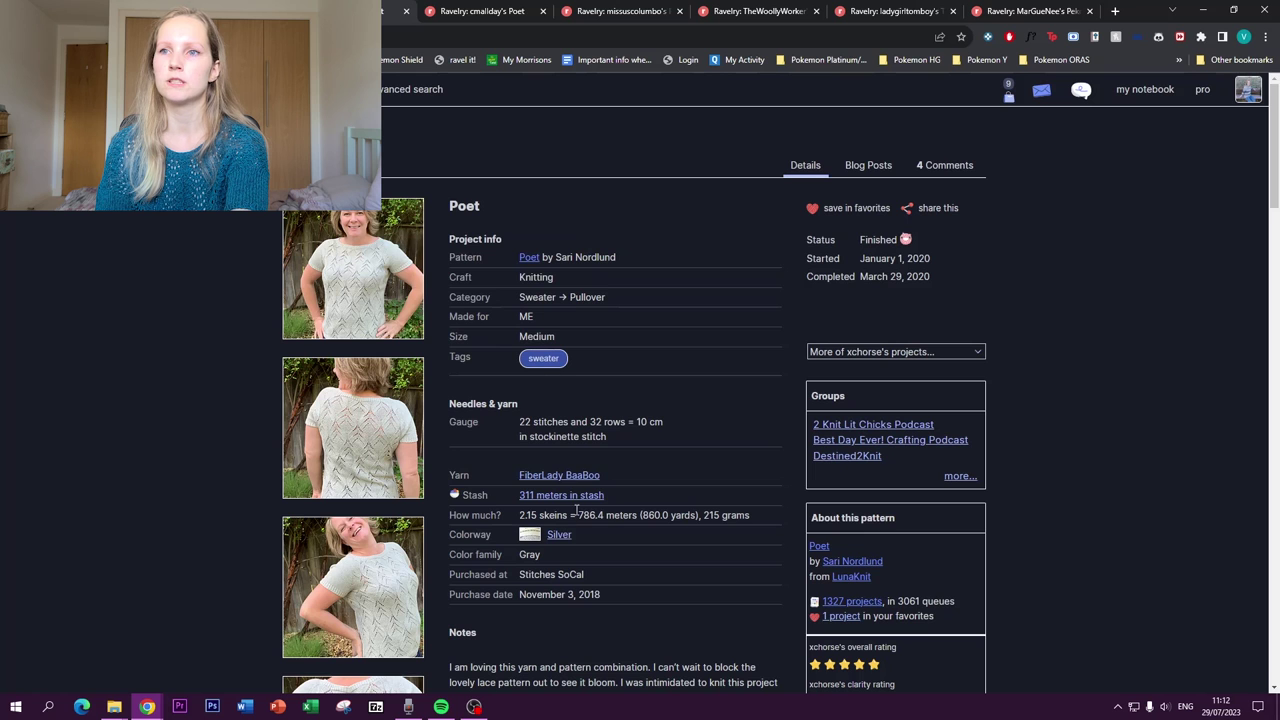
pyautogui.click(470, 8)
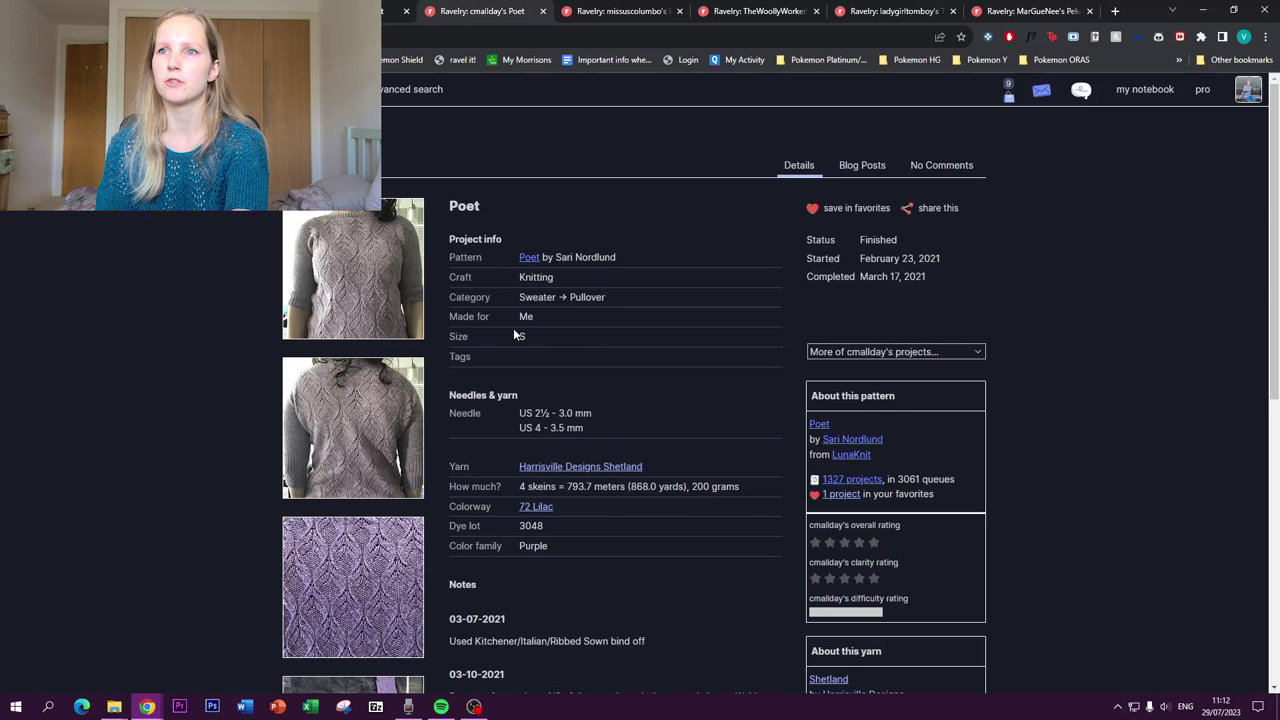
pyautogui.click(620, 10)
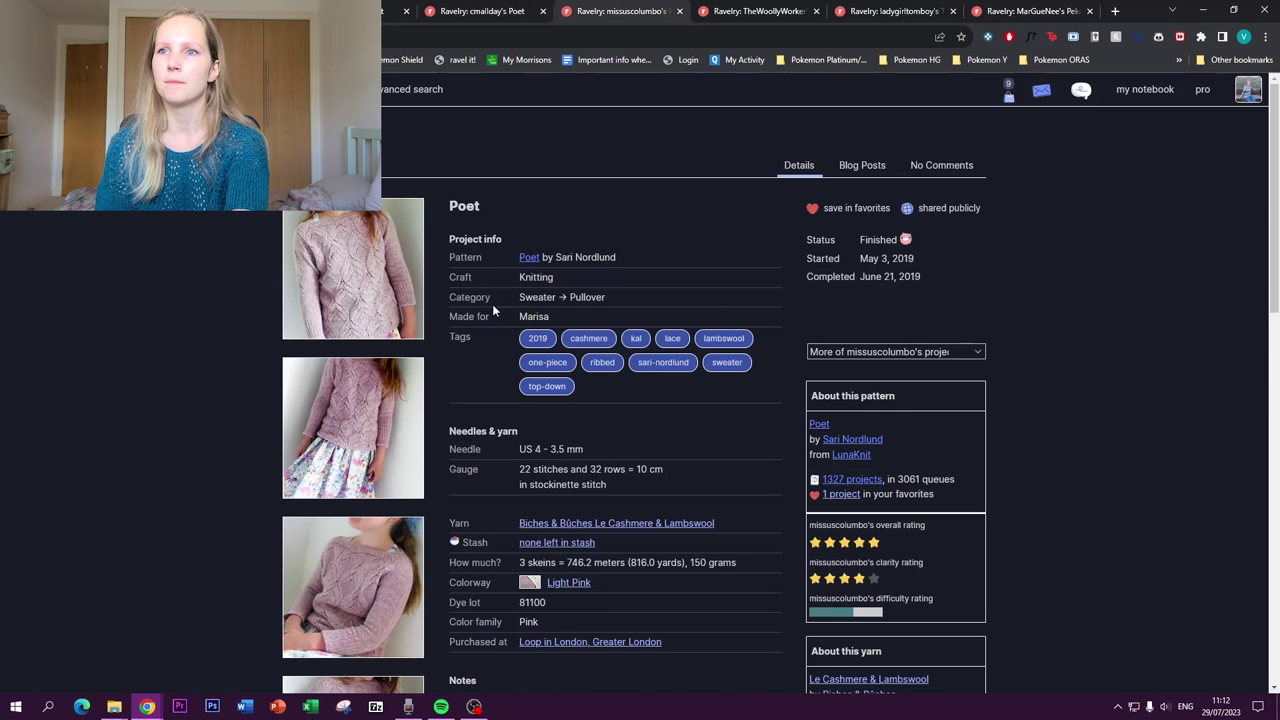
pyautogui.scroll(-2, 514, 298)
pyautogui.scroll(-2, 514, 295)
pyautogui.scroll(3, 514, 295)
pyautogui.click(728, 8)
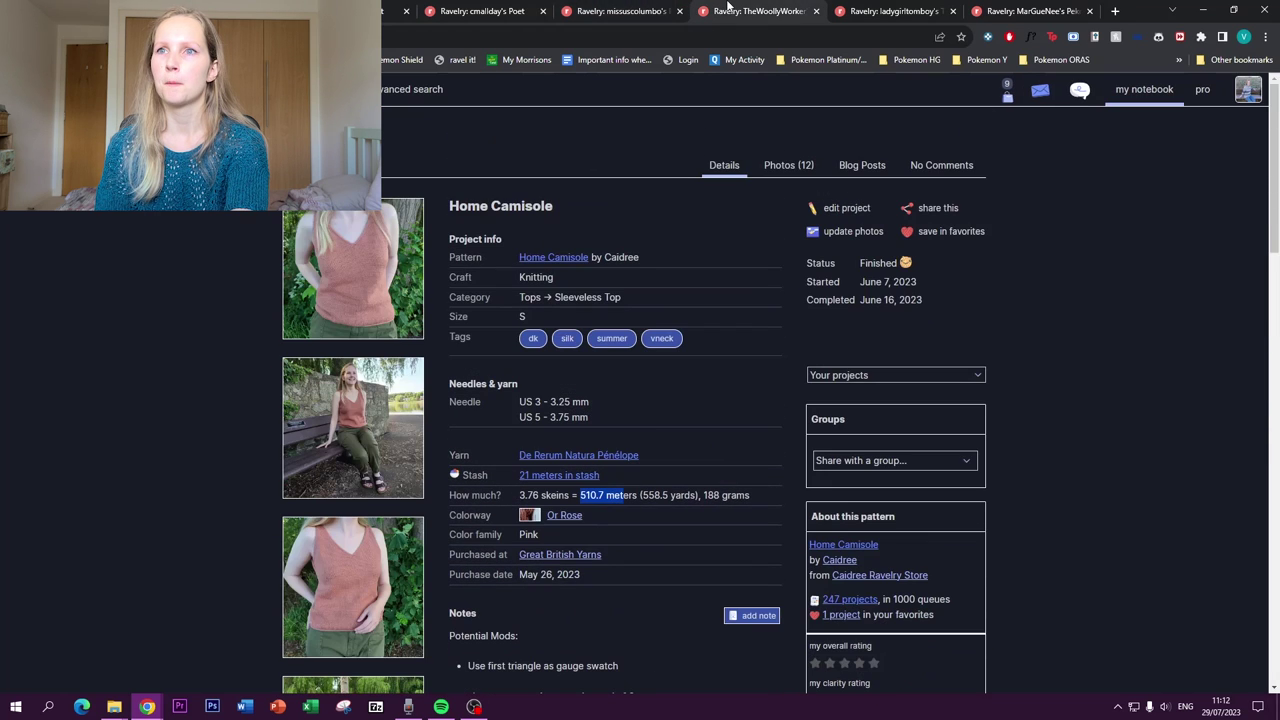
pyautogui.click(630, 11)
pyautogui.click(388, 12)
# Close the six leftover project tabs and return to the Patterns page
pyautogui.click(405, 11)
pyautogui.click(405, 11)
pyautogui.click(405, 11)
pyautogui.click(405, 11)
pyautogui.click(405, 11)
pyautogui.click(405, 11)
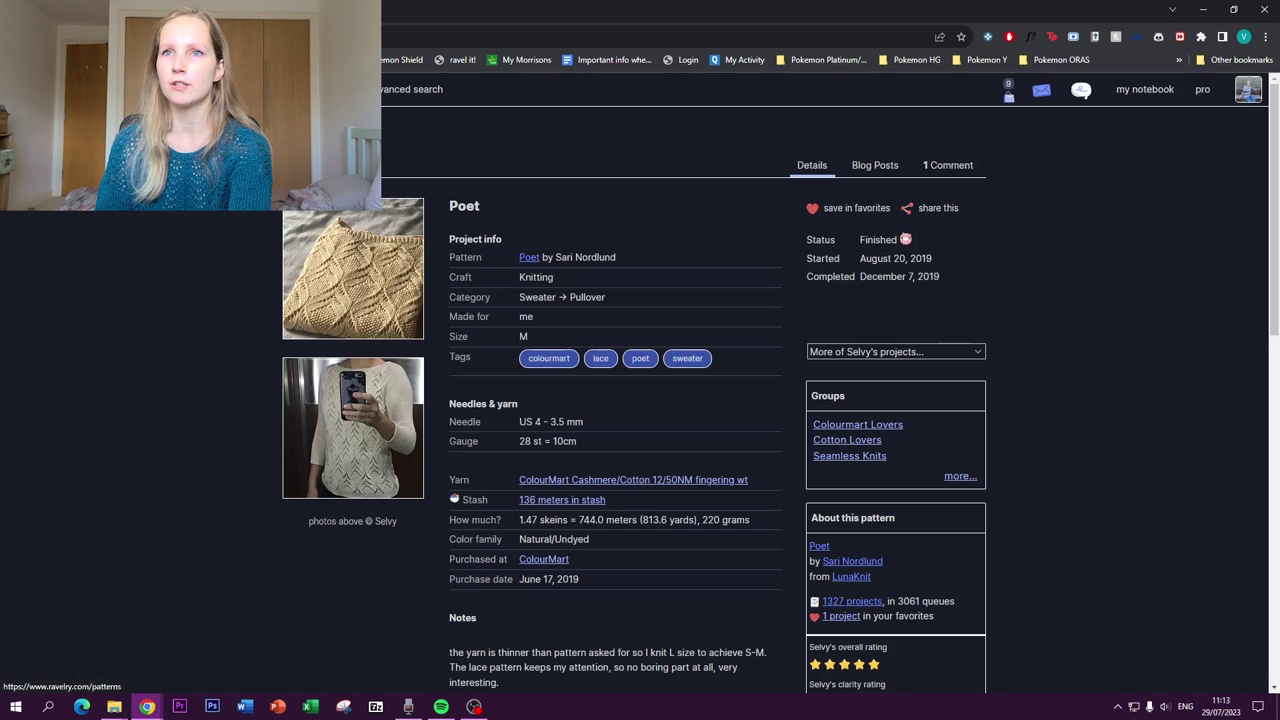
pyautogui.click(180, 89)
# Find the Tolsta Tee pattern among the currently trending patterns
pyautogui.scroll(-1, 300, 500)
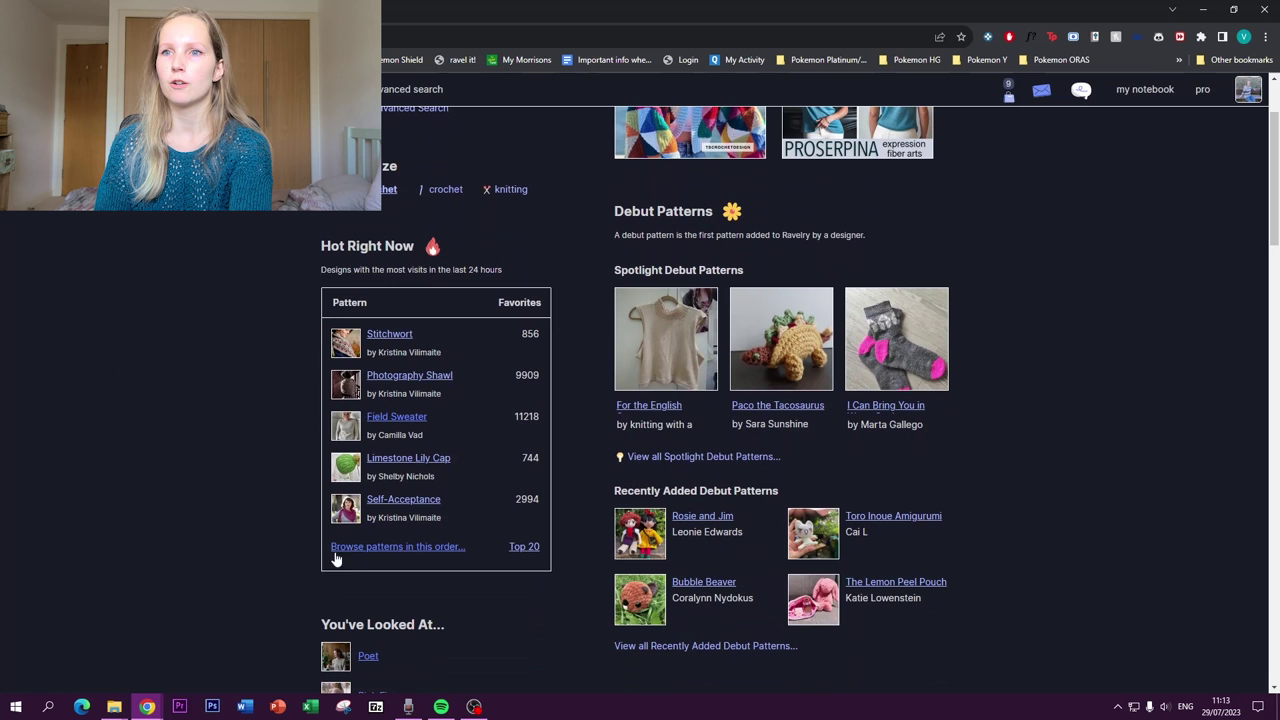
pyautogui.click(367, 548)
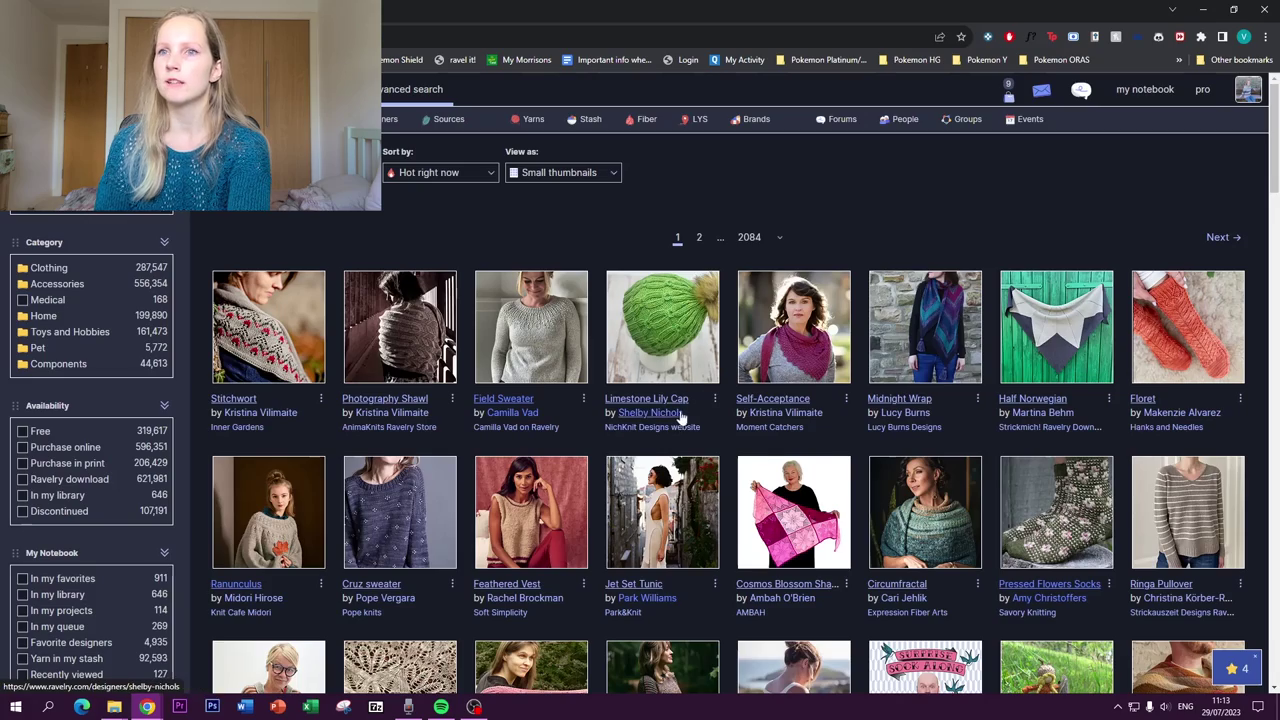
pyautogui.scroll(-3, 680, 415)
pyautogui.scroll(-2, 675, 408)
pyautogui.scroll(-2, 650, 413)
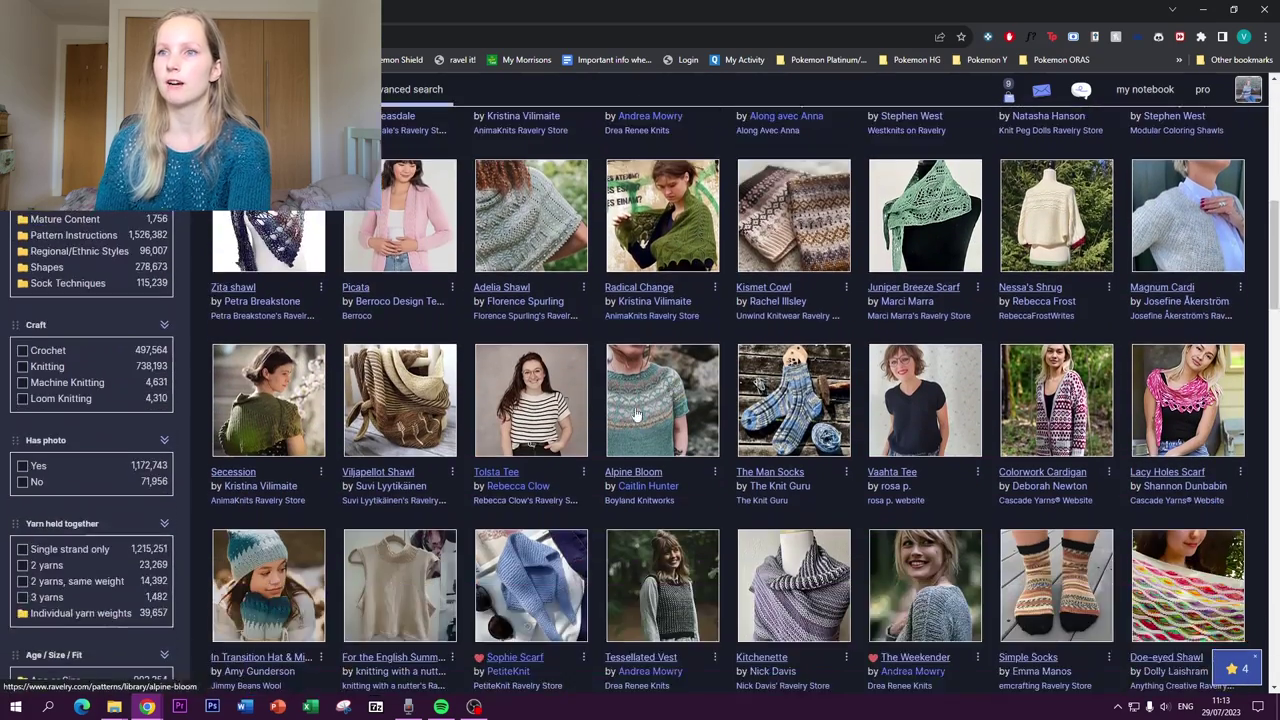
pyautogui.click(513, 410)
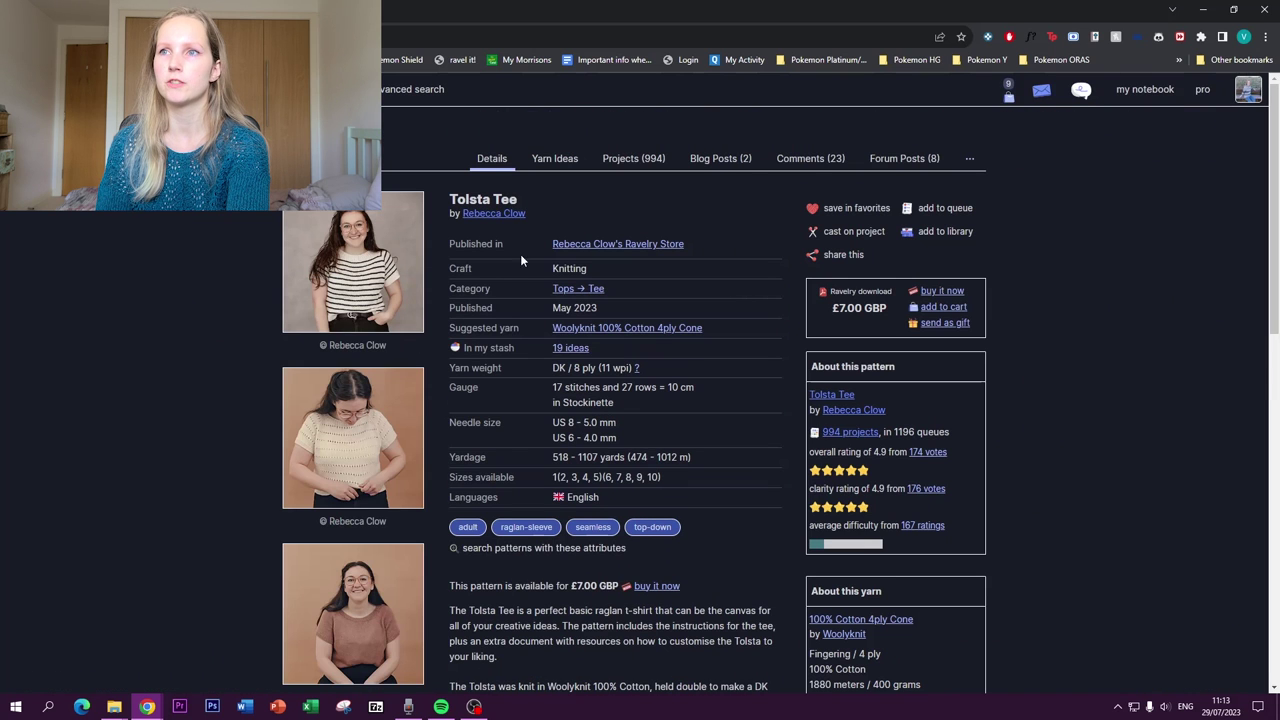
# Show Tolsta Tee's 994 projects in advanced search, sorted by Most favorites
pyautogui.click(620, 162)
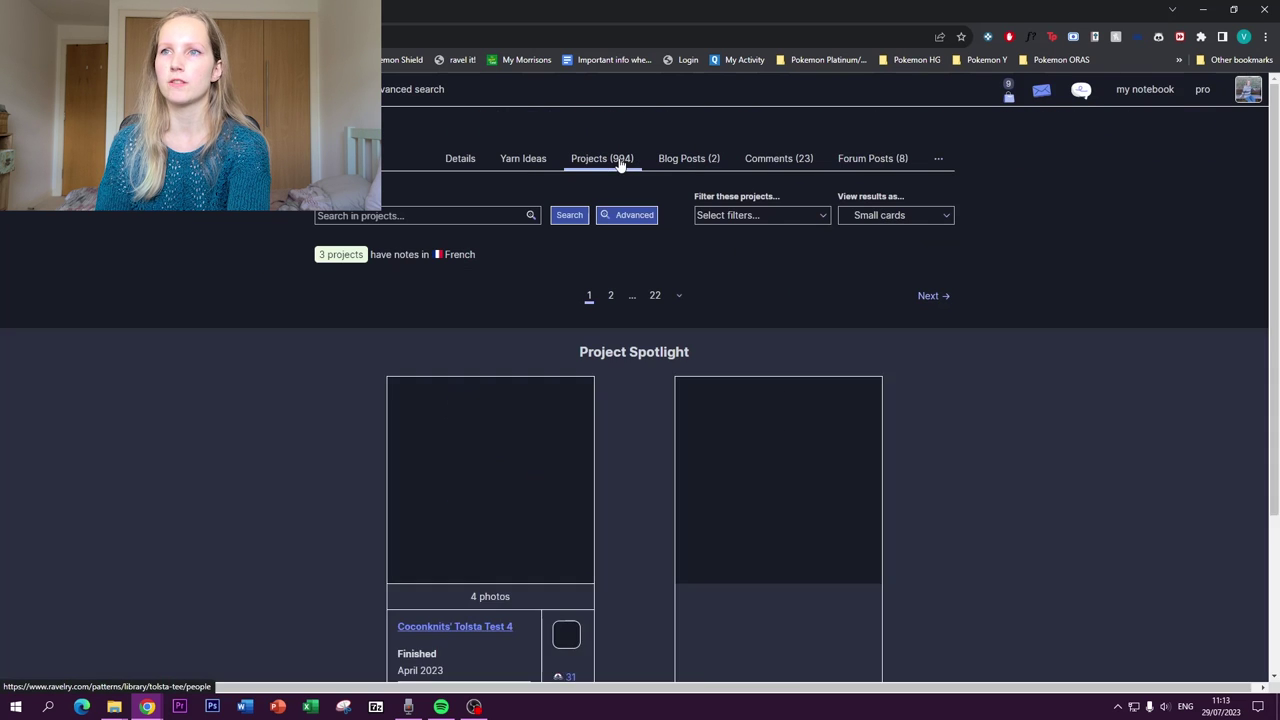
pyautogui.click(636, 217)
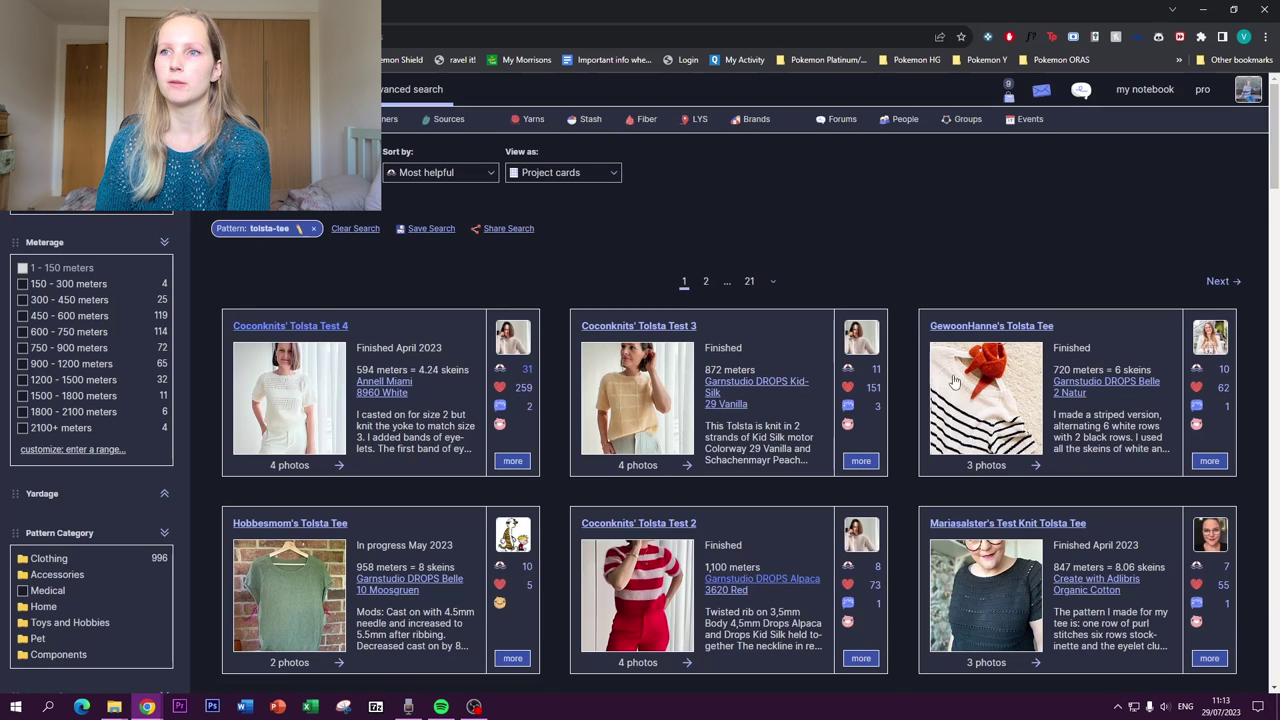
pyautogui.click(440, 172)
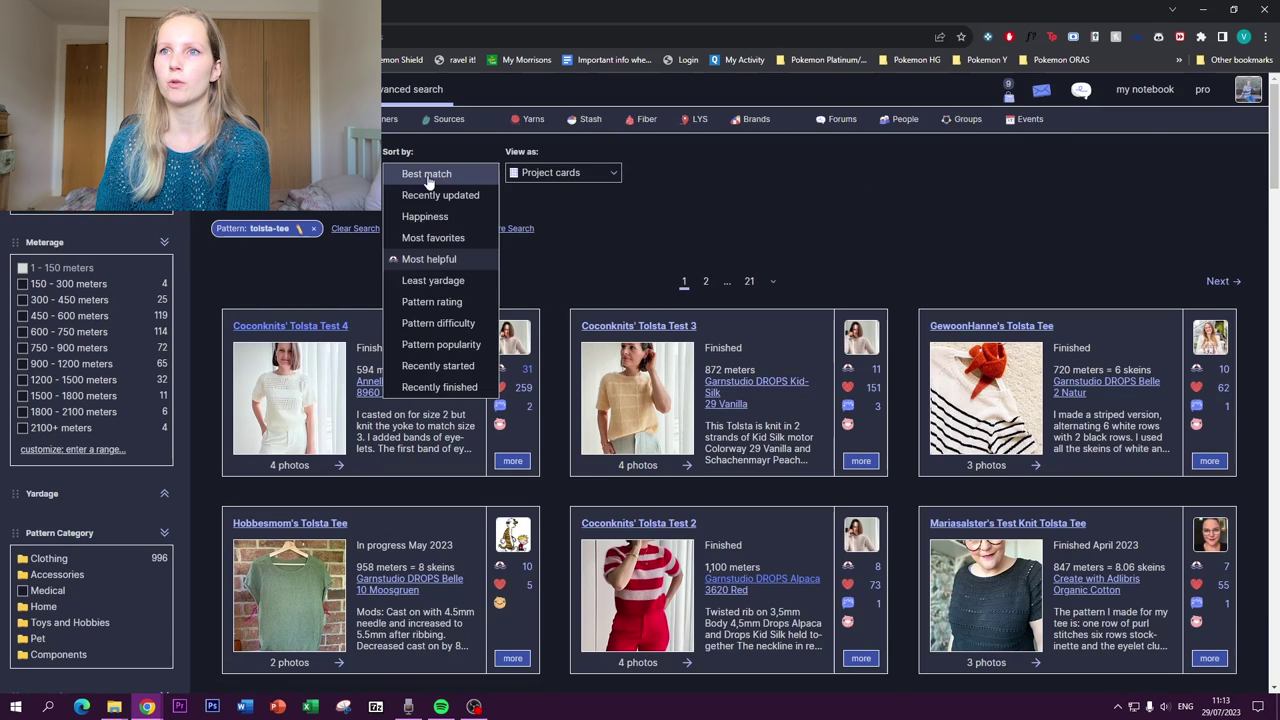
pyautogui.click(425, 234)
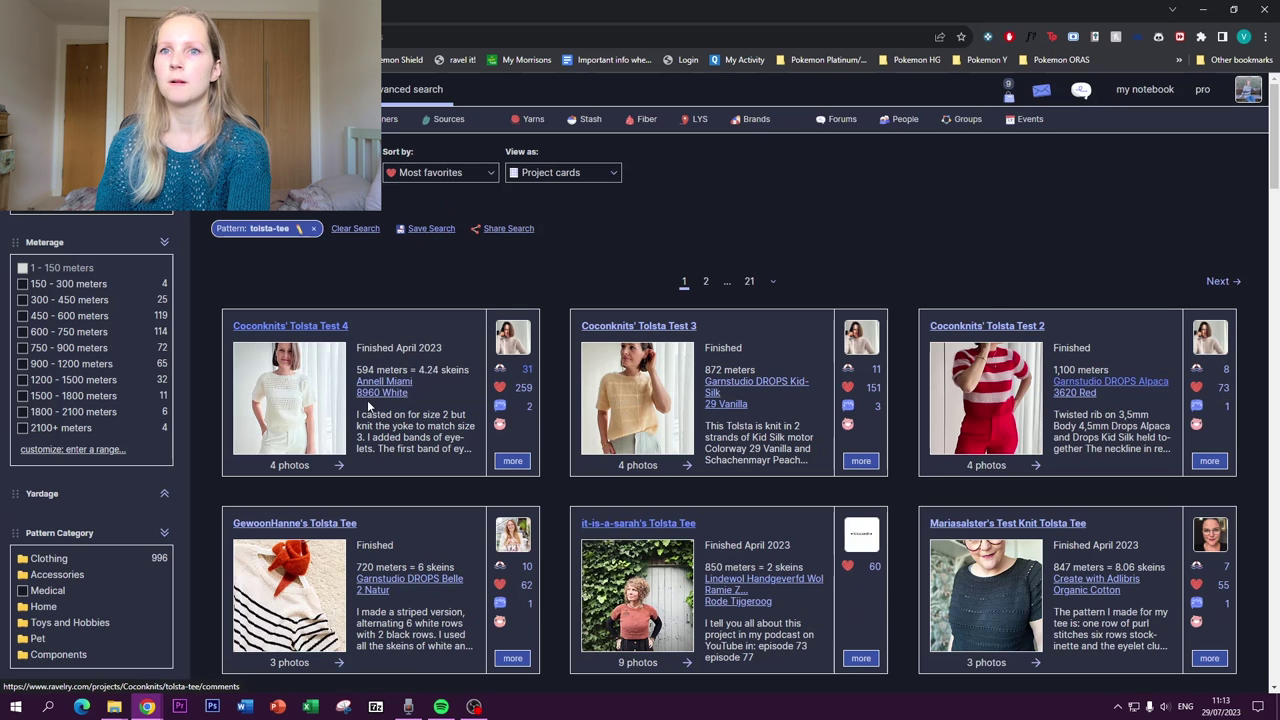
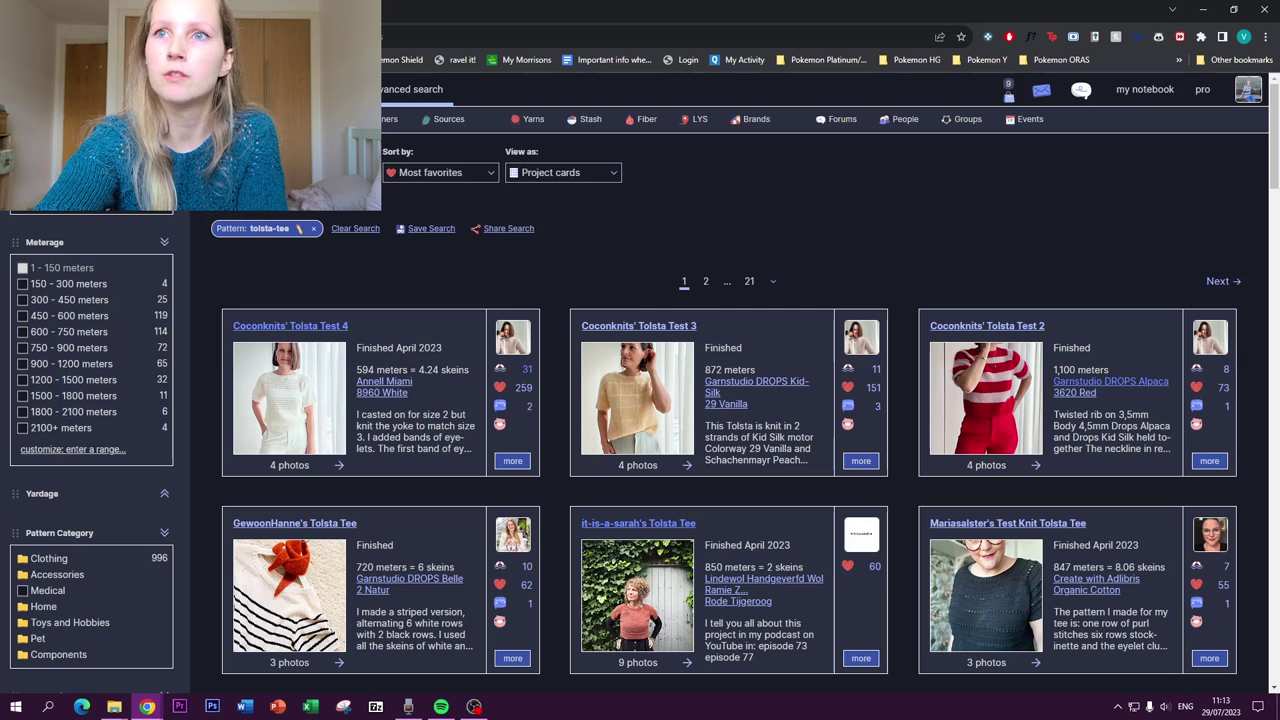
# Search the Tolsta Tee projects for 'bind off' and open three matching projects in new tabs
pyautogui.press('Return')
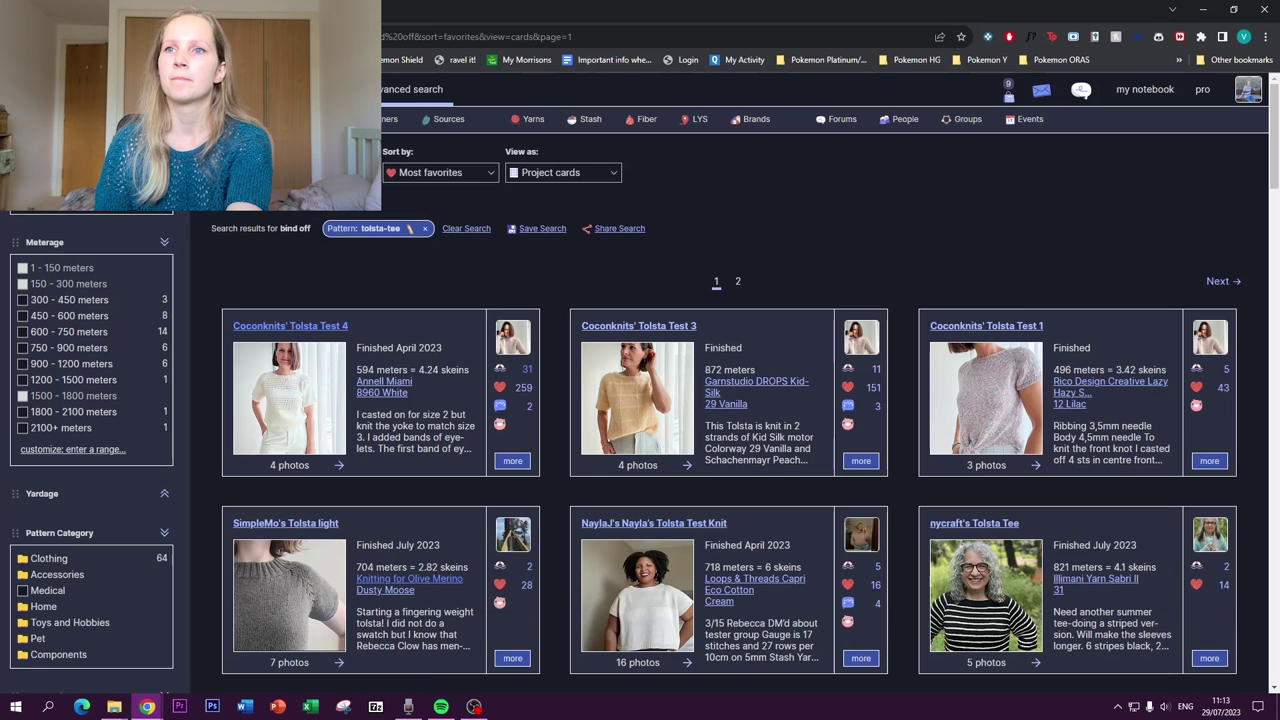
pyautogui.scroll(-2, 360, 284)
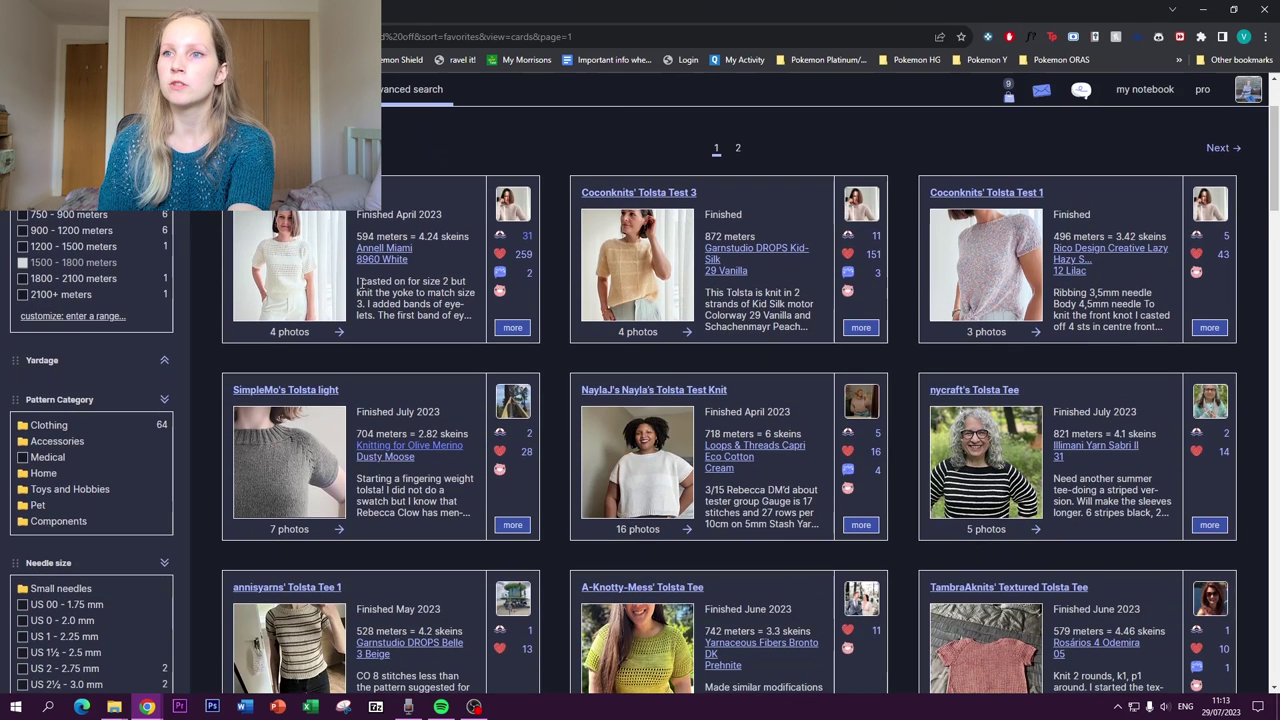
pyautogui.rightClick(285, 390)
pyautogui.click(330, 398)
pyautogui.rightClick(634, 391)
pyautogui.click(650, 404)
pyautogui.rightClick(966, 392)
pyautogui.click(978, 400)
# Read the Tolsta light project notes and highlight the bind off line in its hem instructions
pyautogui.click(408, 8)
pyautogui.scroll(-4, 429, 391)
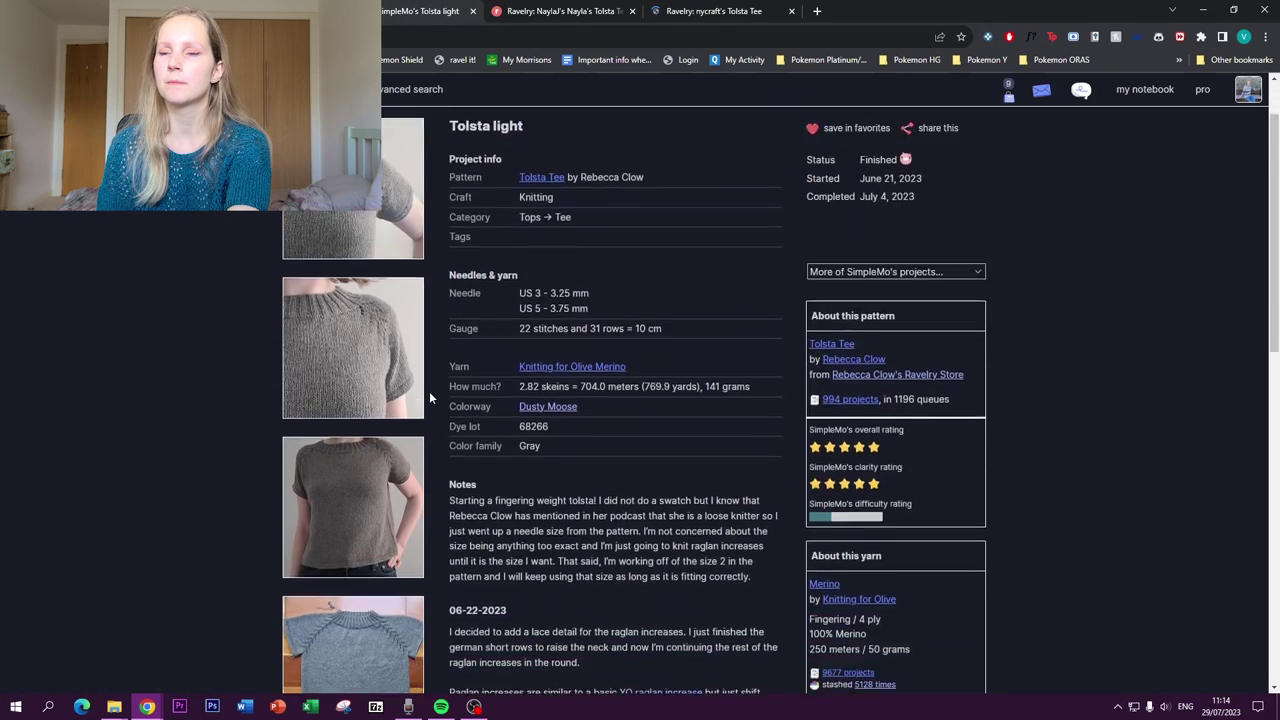
pyautogui.scroll(-4, 429, 391)
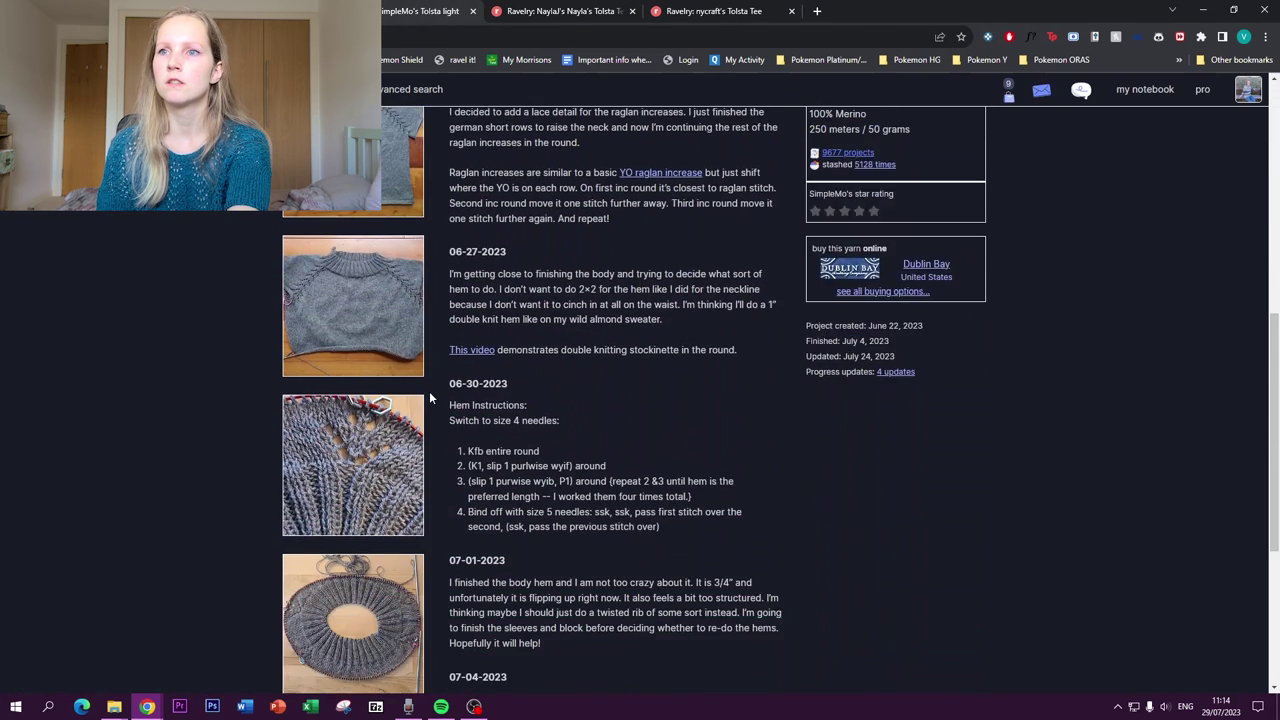
pyautogui.scroll(-1, 429, 398)
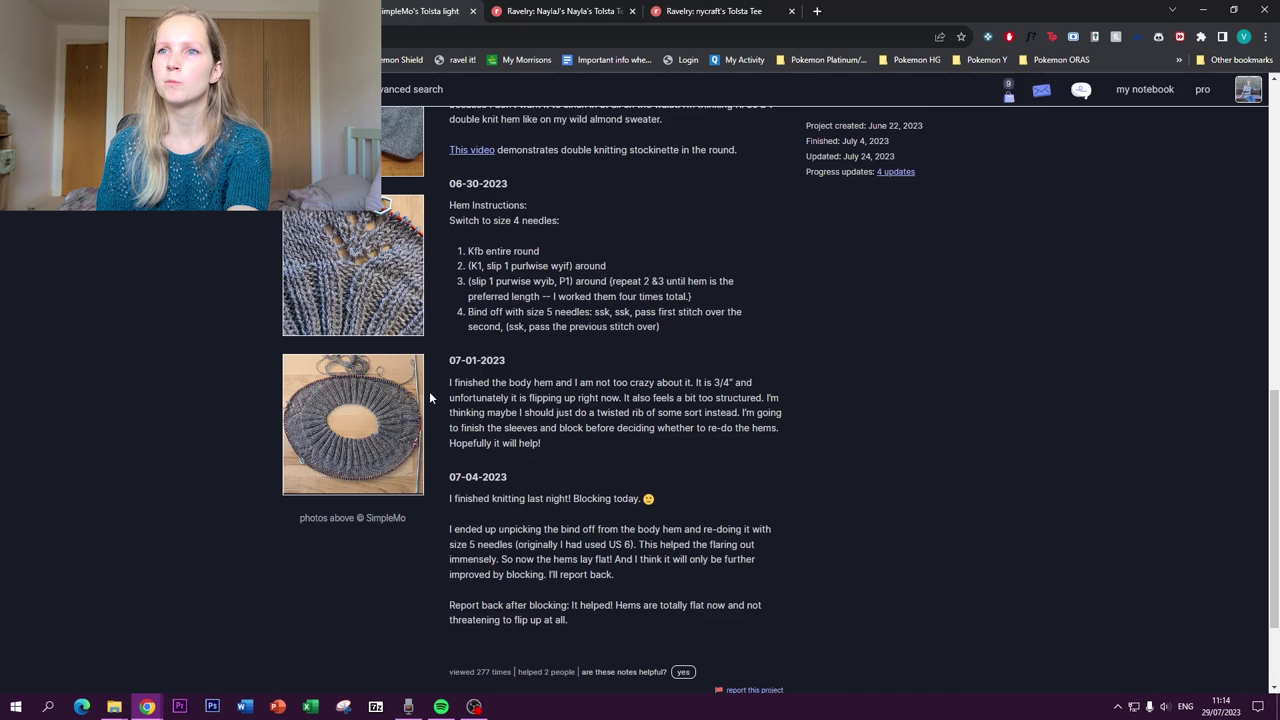
pyautogui.moveTo(468, 313); pyautogui.dragTo(557, 313)
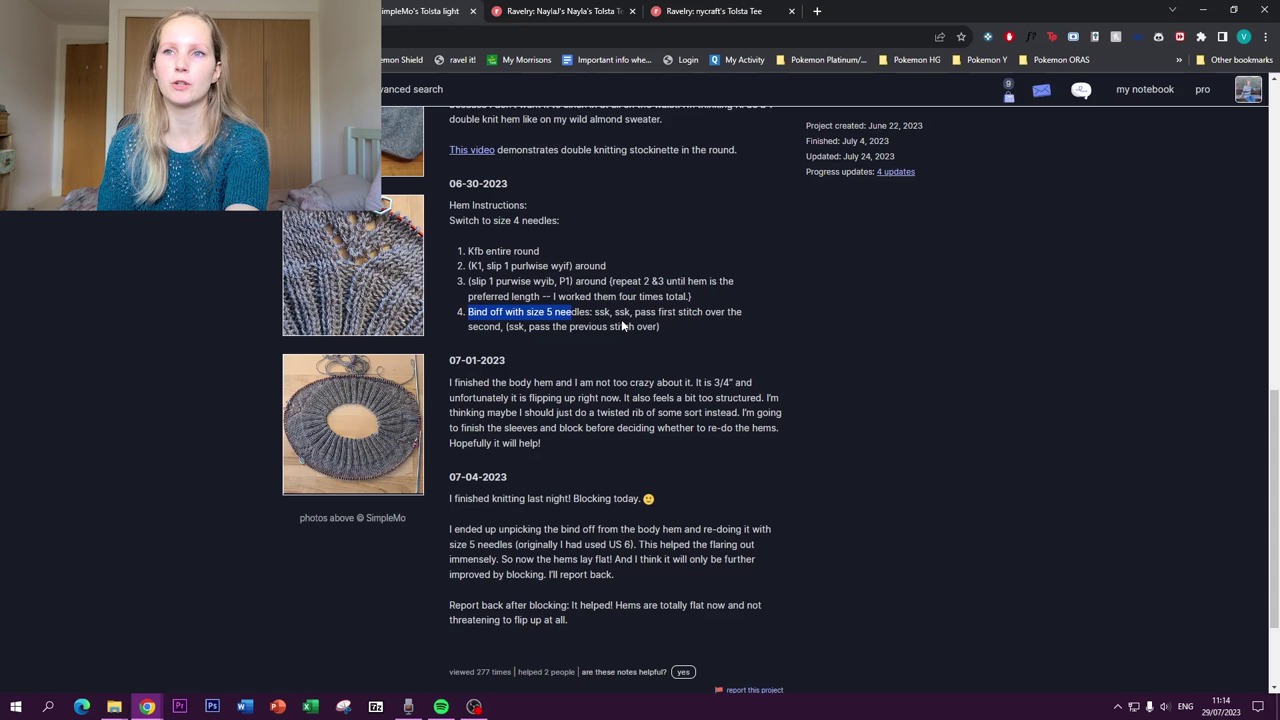
# Read the second knitter's Tolsta project notes, then return to the results tab
pyautogui.click(527, 7)
pyautogui.scroll(-3, 571, 326)
pyautogui.scroll(-3, 571, 326)
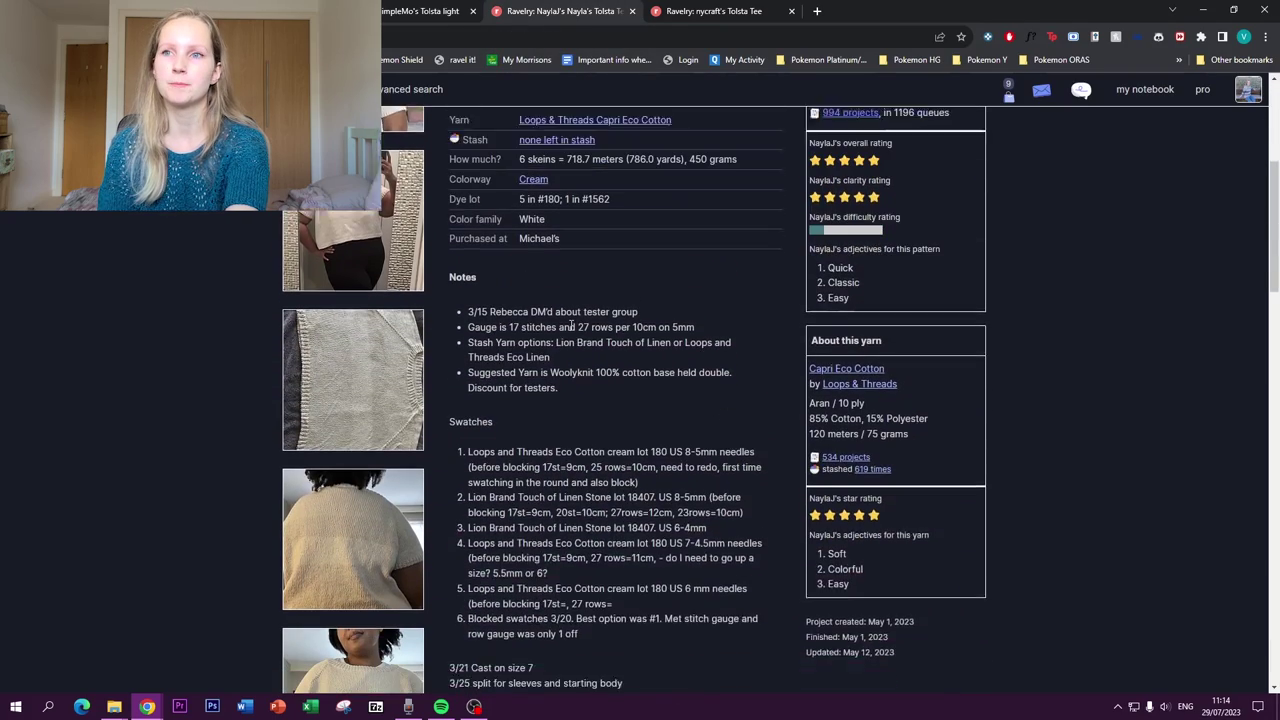
pyautogui.scroll(-3, 568, 327)
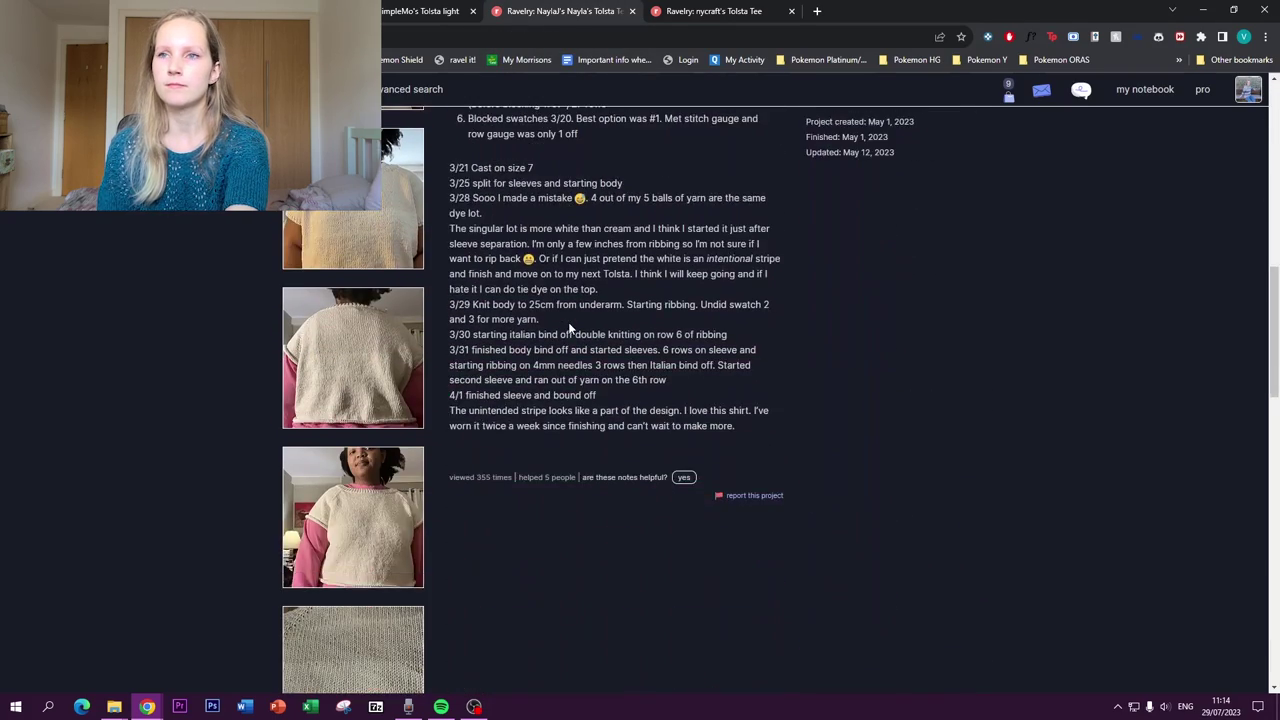
pyautogui.scroll(1, 570, 327)
pyautogui.hotkey('ctrl', 'shift', 'Tab')
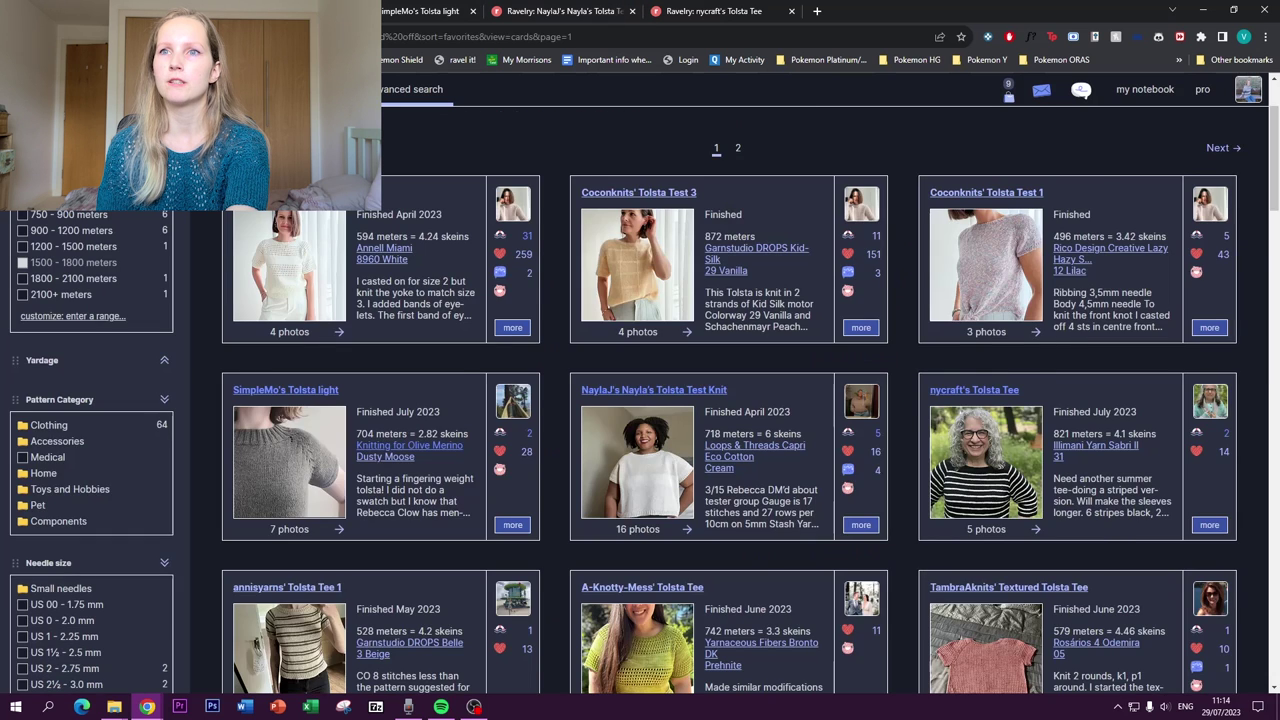
# Browse patterns in hot right now order and show the projects made from The Weekender
pyautogui.hotkey('ctrl', 'shift', 'Tab')
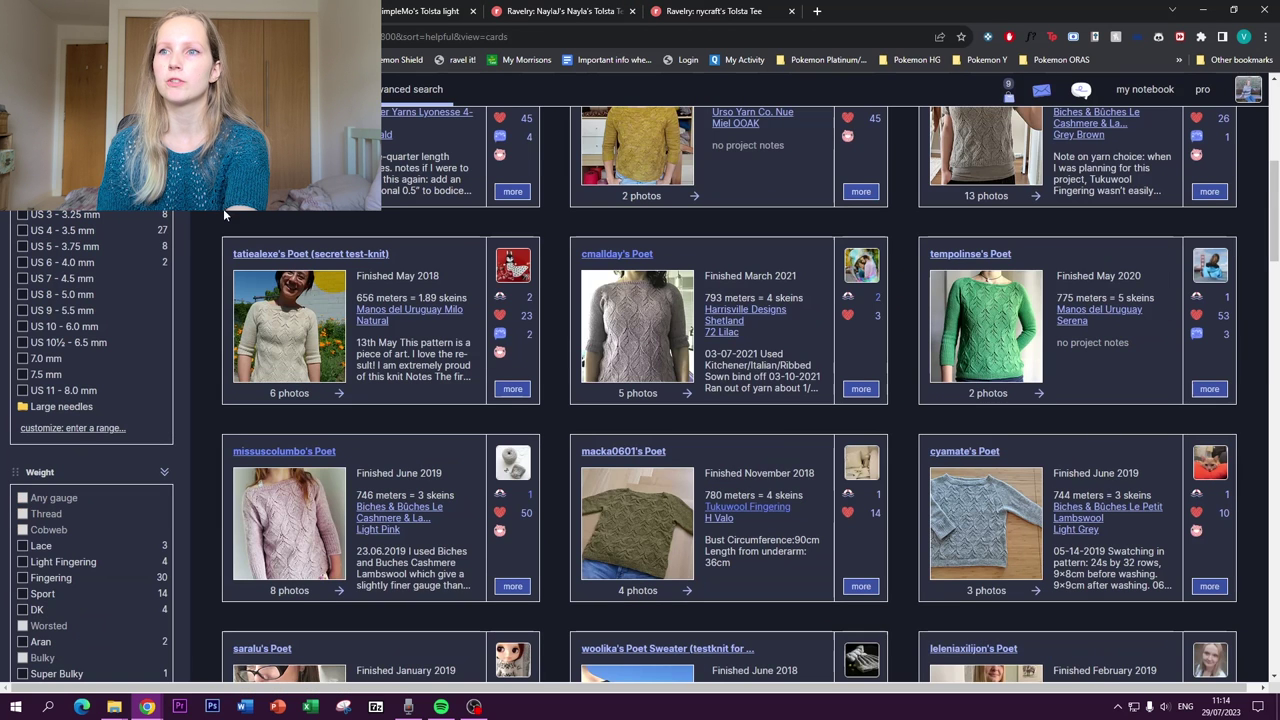
pyautogui.click(120, 89)
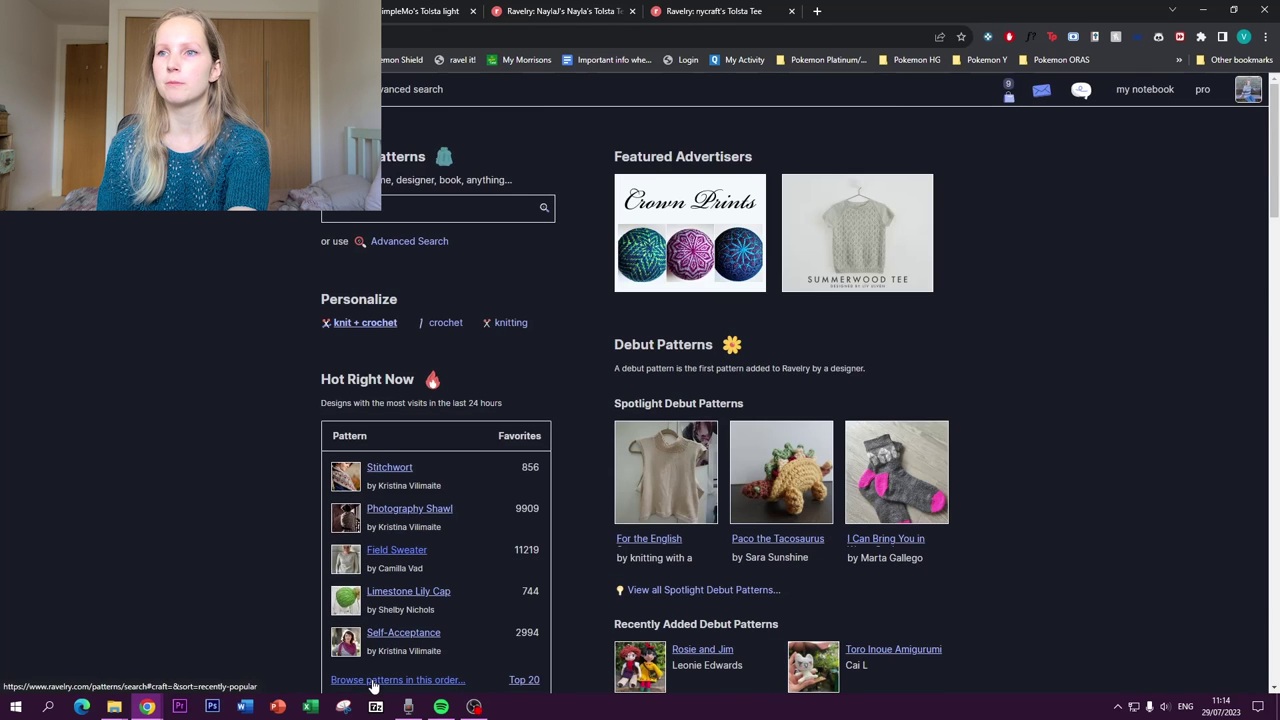
pyautogui.click(372, 682)
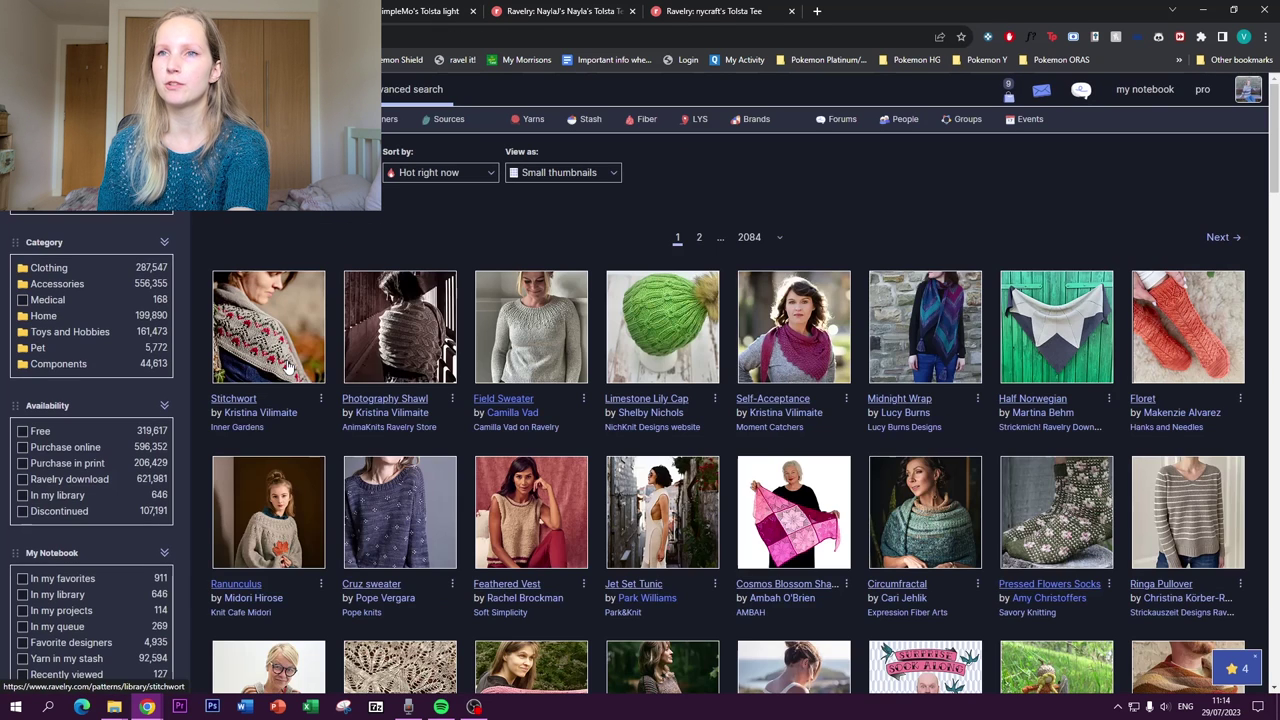
pyautogui.scroll(-15, 420, 468)
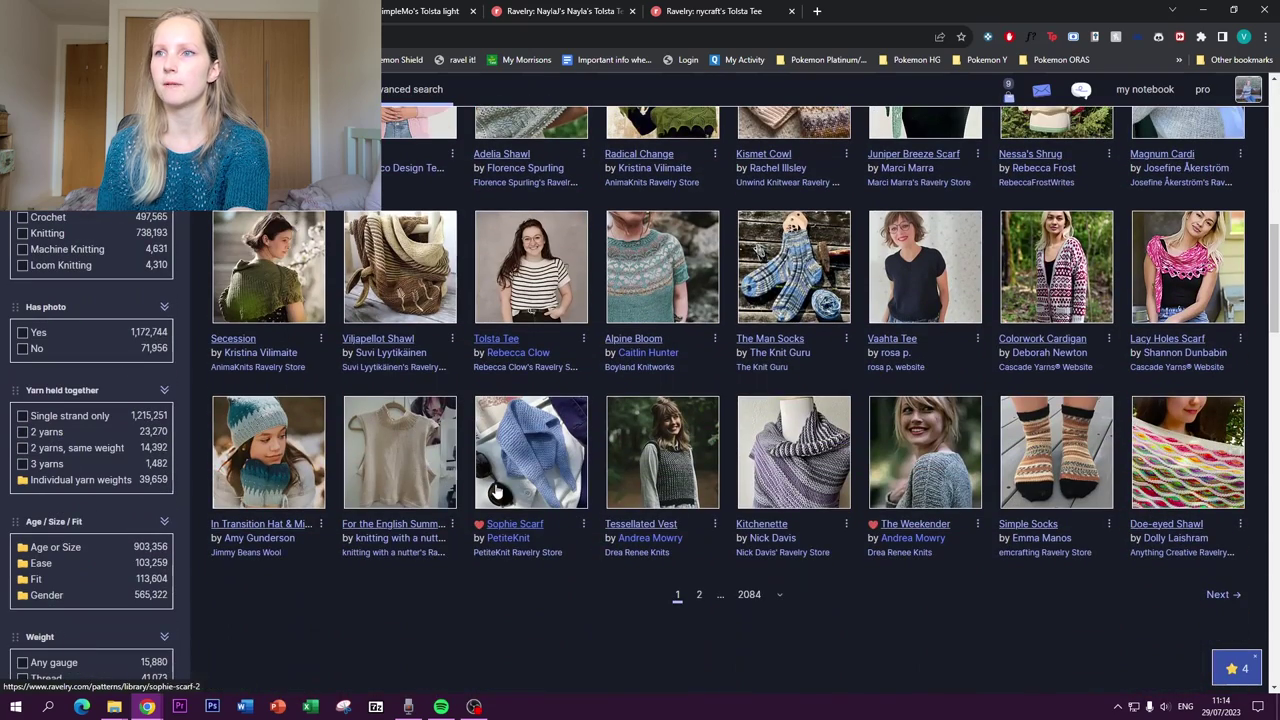
pyautogui.click(890, 445)
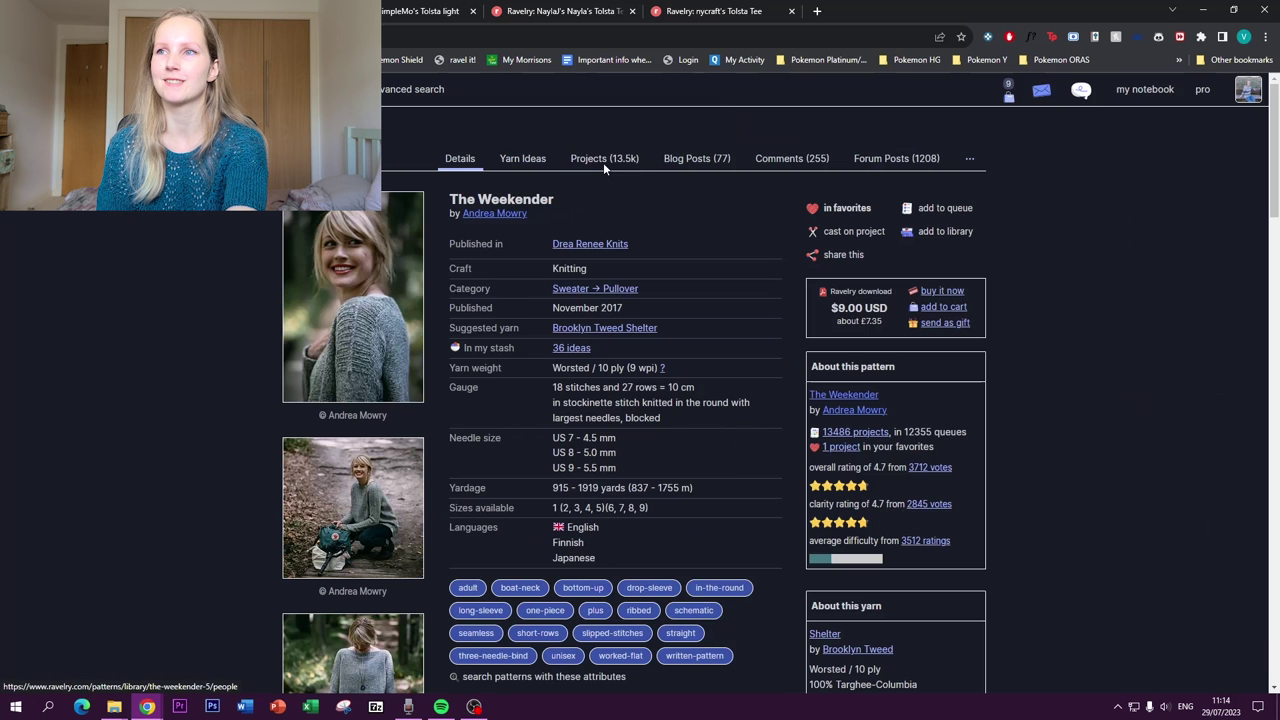
pyautogui.click(604, 163)
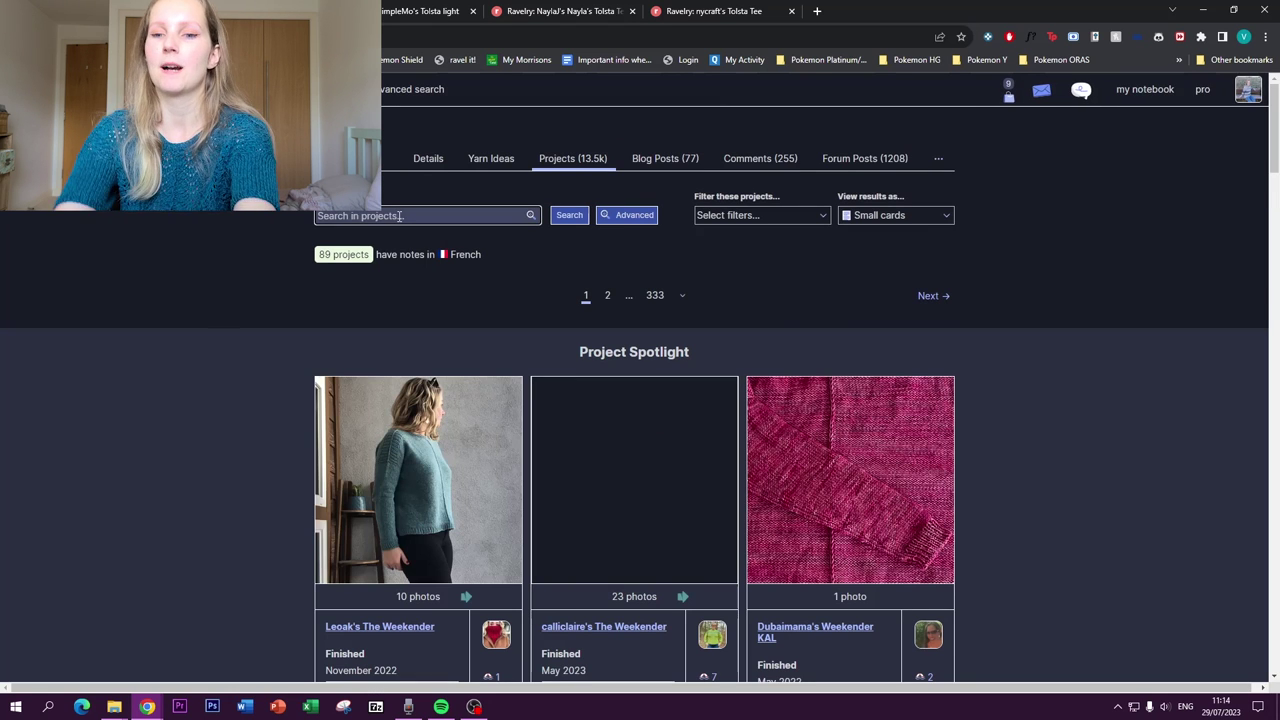
# Search The Weekender projects for 'difficult' and open one matching project in a new tab
pyautogui.click(399, 216)
pyautogui.write('difficult')
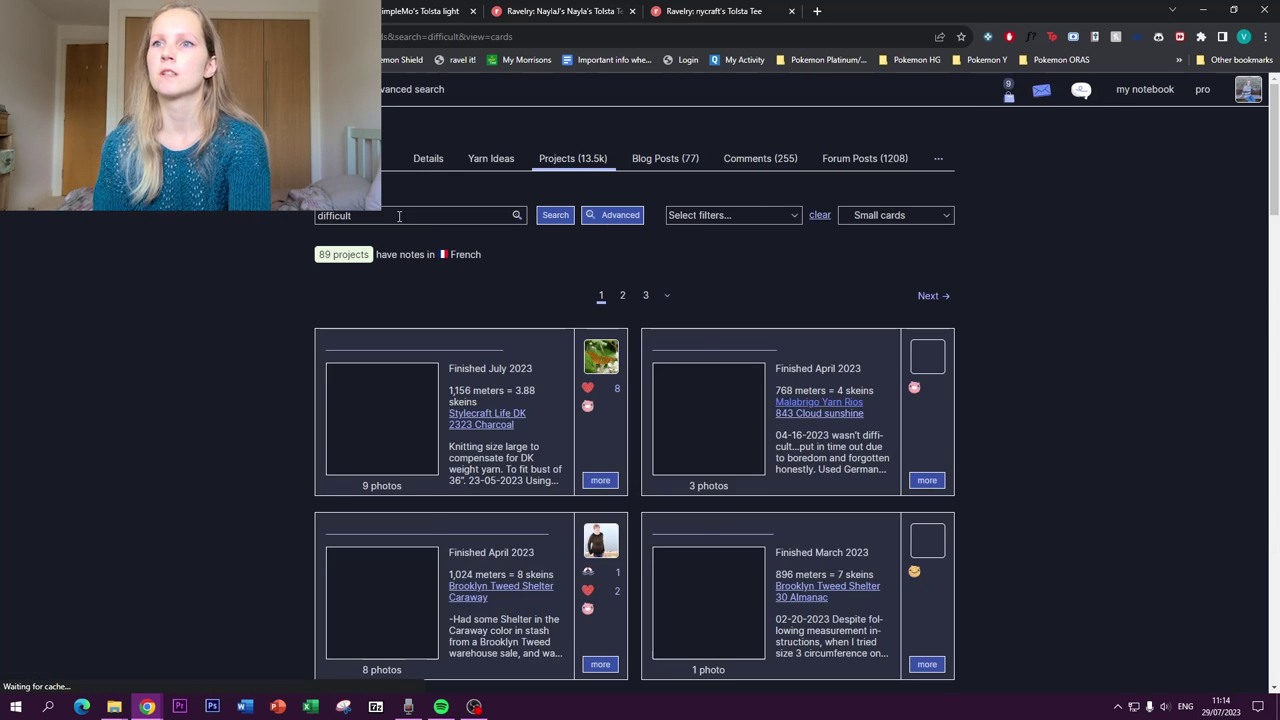
pyautogui.scroll(-1, 270, 286)
pyautogui.scroll(-1, 295, 275)
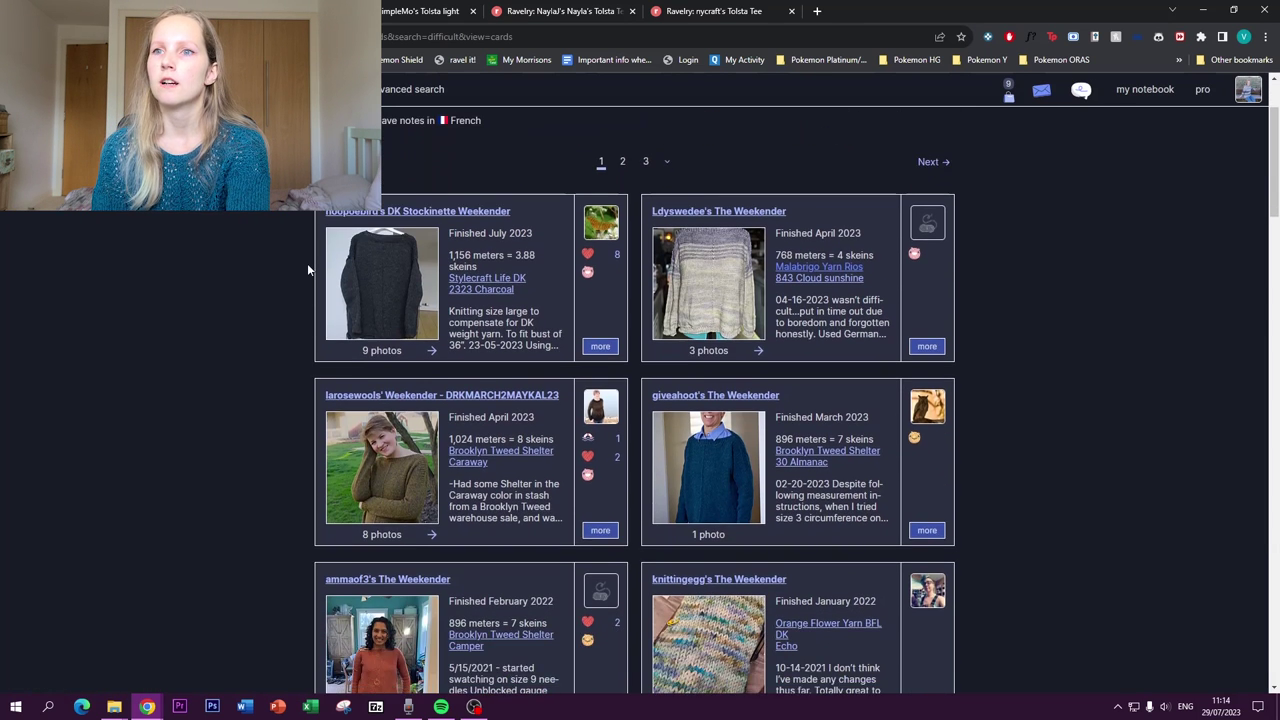
pyautogui.rightClick(416, 405)
pyautogui.click(462, 406)
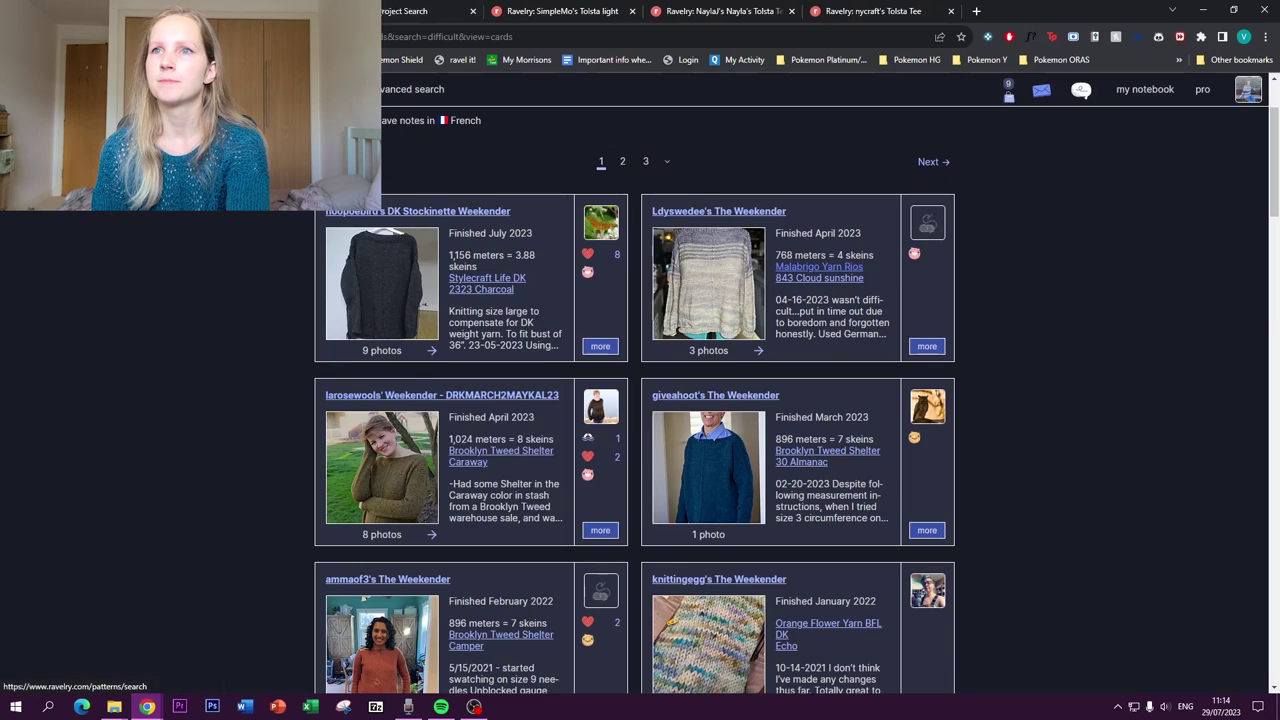
# Find 'diffi' on the project page to read what the knitter found difficult
pyautogui.scroll(-3, 366, 420)
pyautogui.scroll(-7, 366, 420)
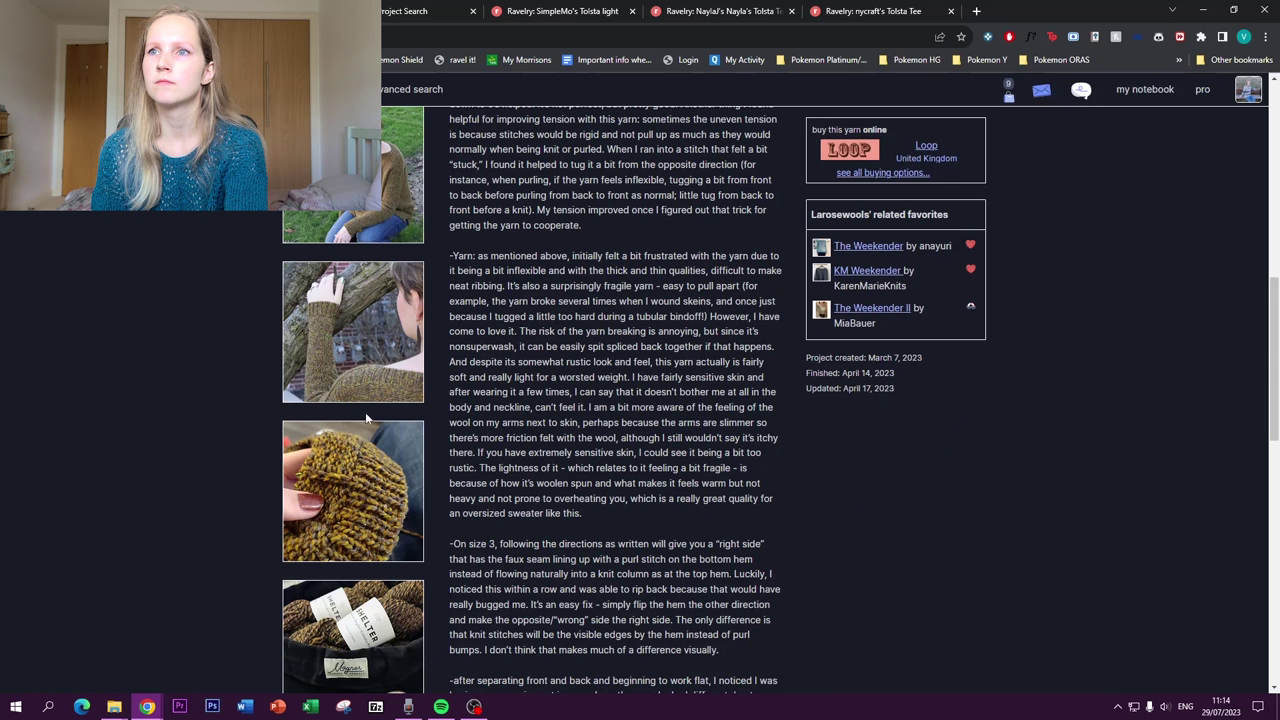
pyautogui.hotkey('ctrl', 'f')
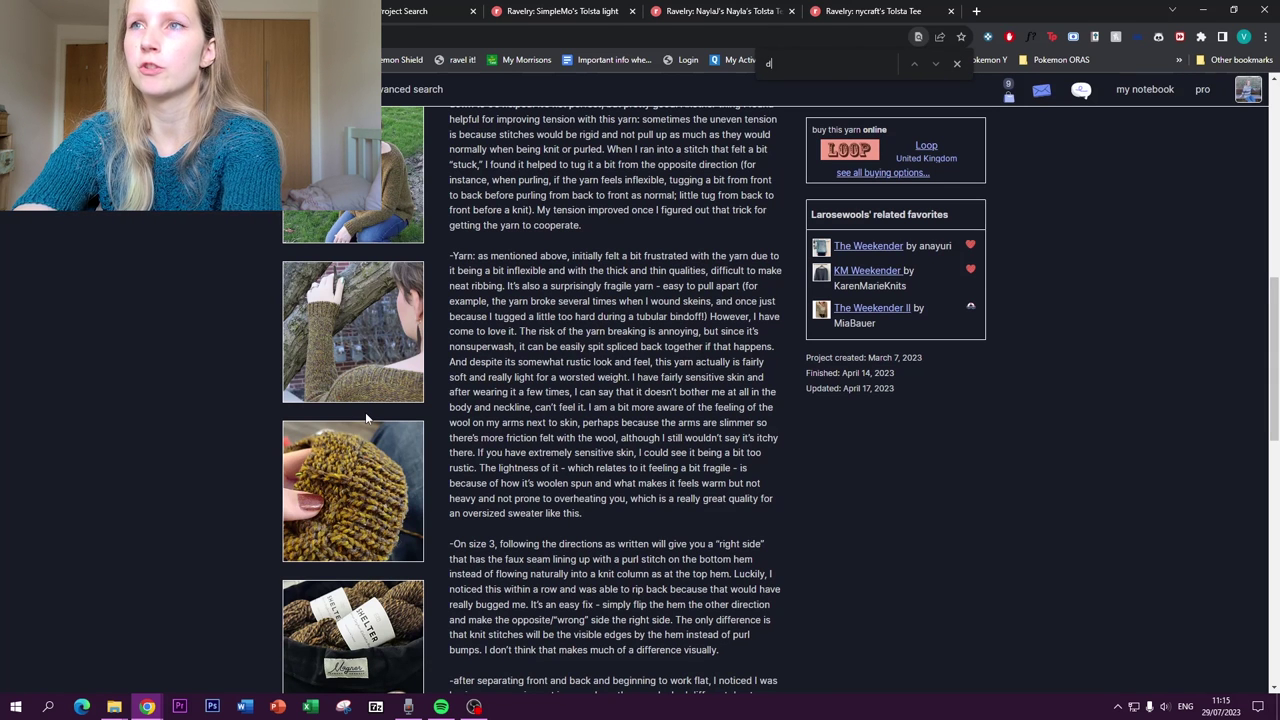
pyautogui.write('diffi')
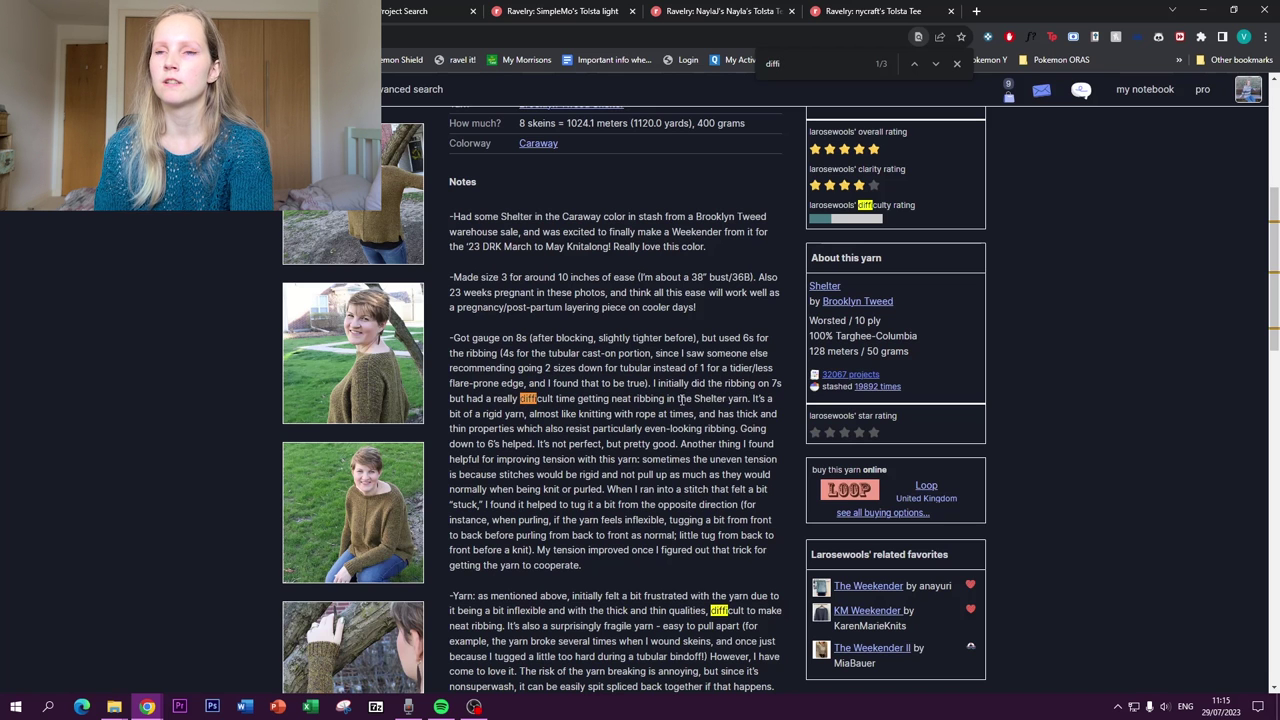
pyautogui.scroll(-3, 681, 400)
pyautogui.scroll(-12, 689, 296)
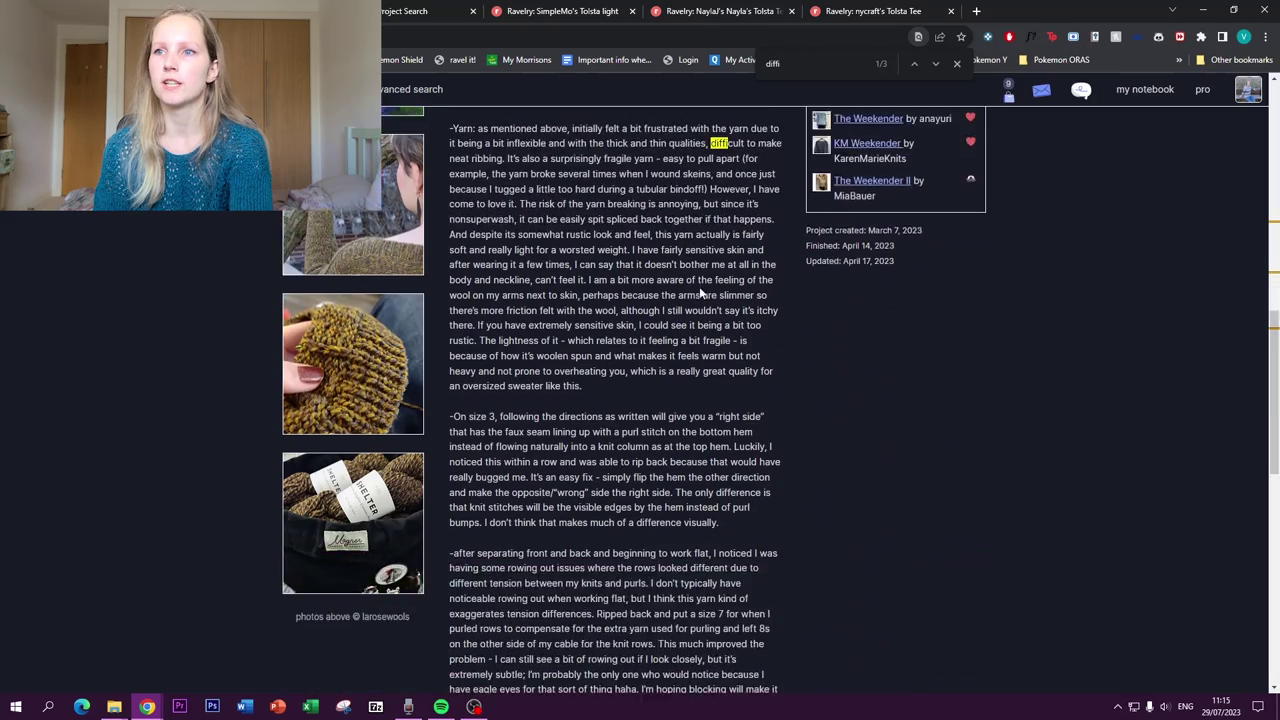
pyautogui.scroll(10, 689, 296)
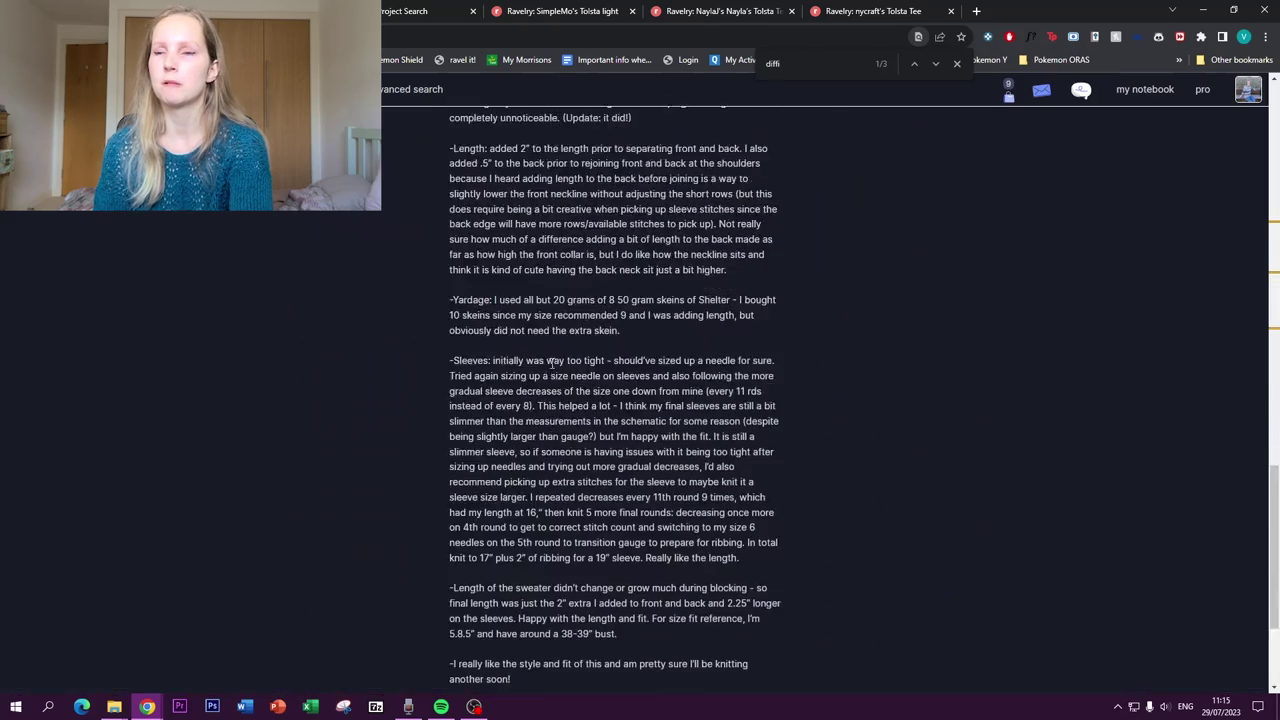
pyautogui.scroll(5, 519, 383)
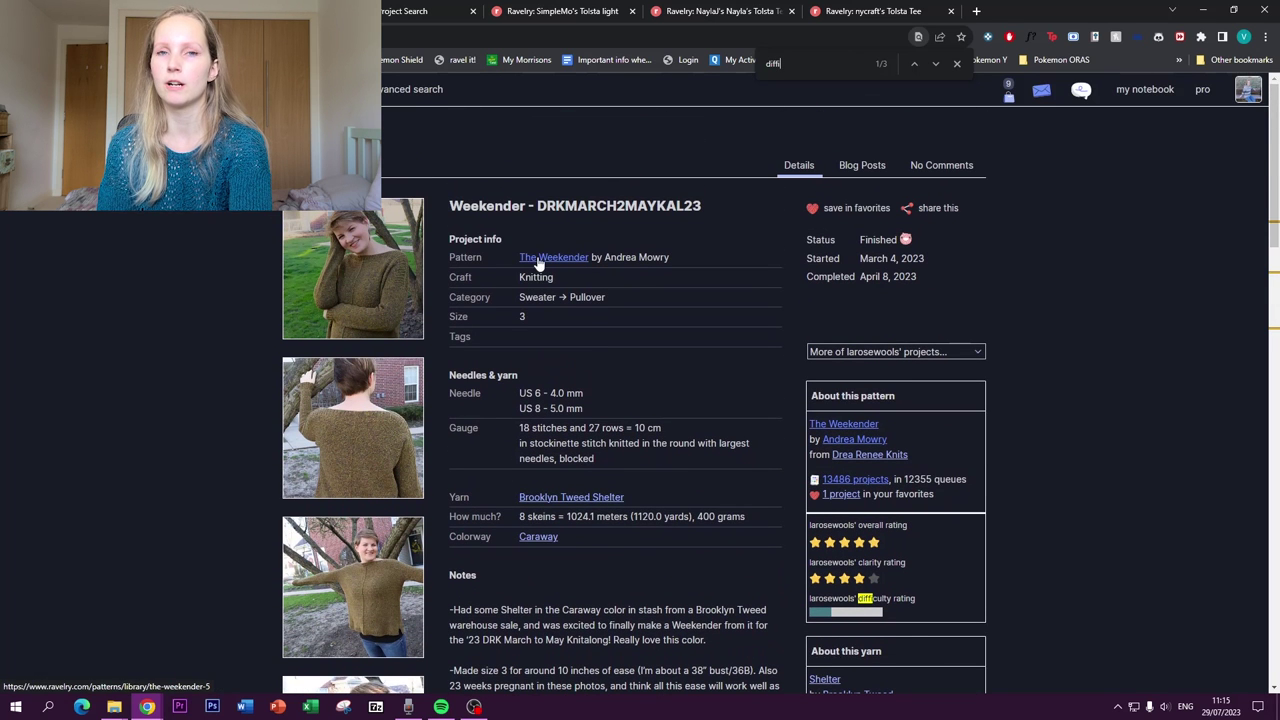
# Enlarge the second project photo, then go back to the 'difficult' search results
pyautogui.click(341, 428)
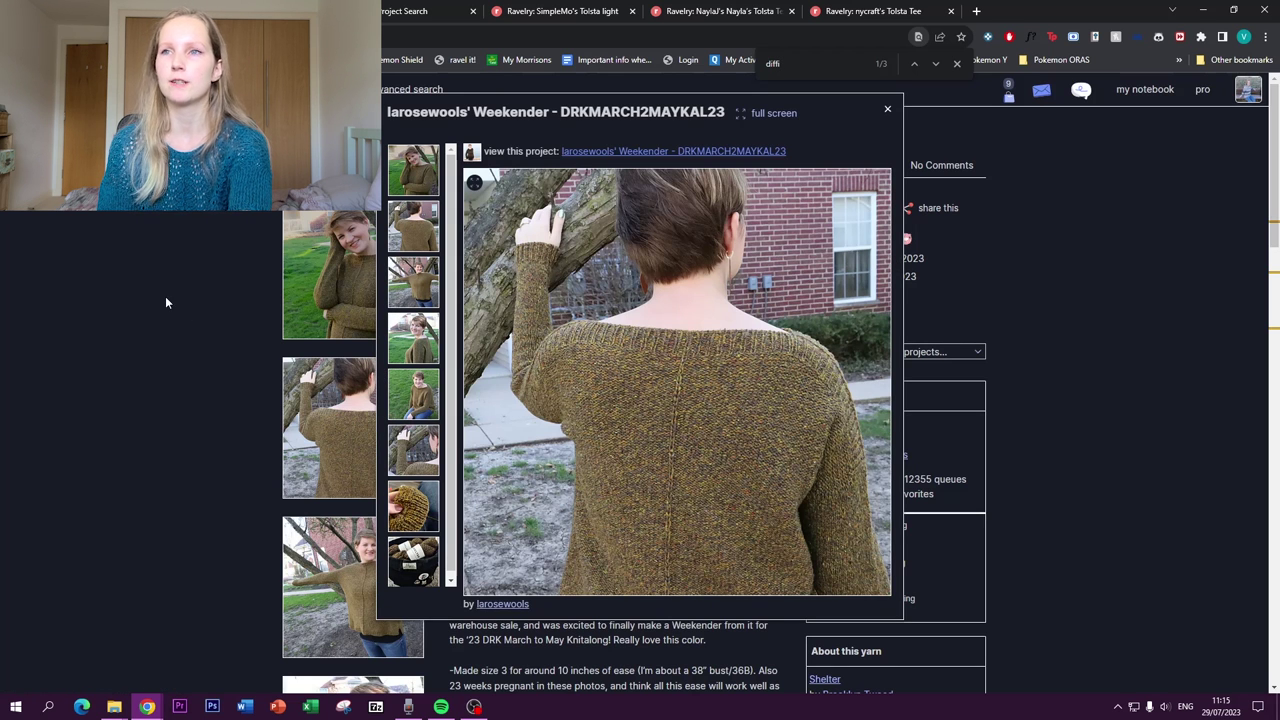
pyautogui.press('Escape')
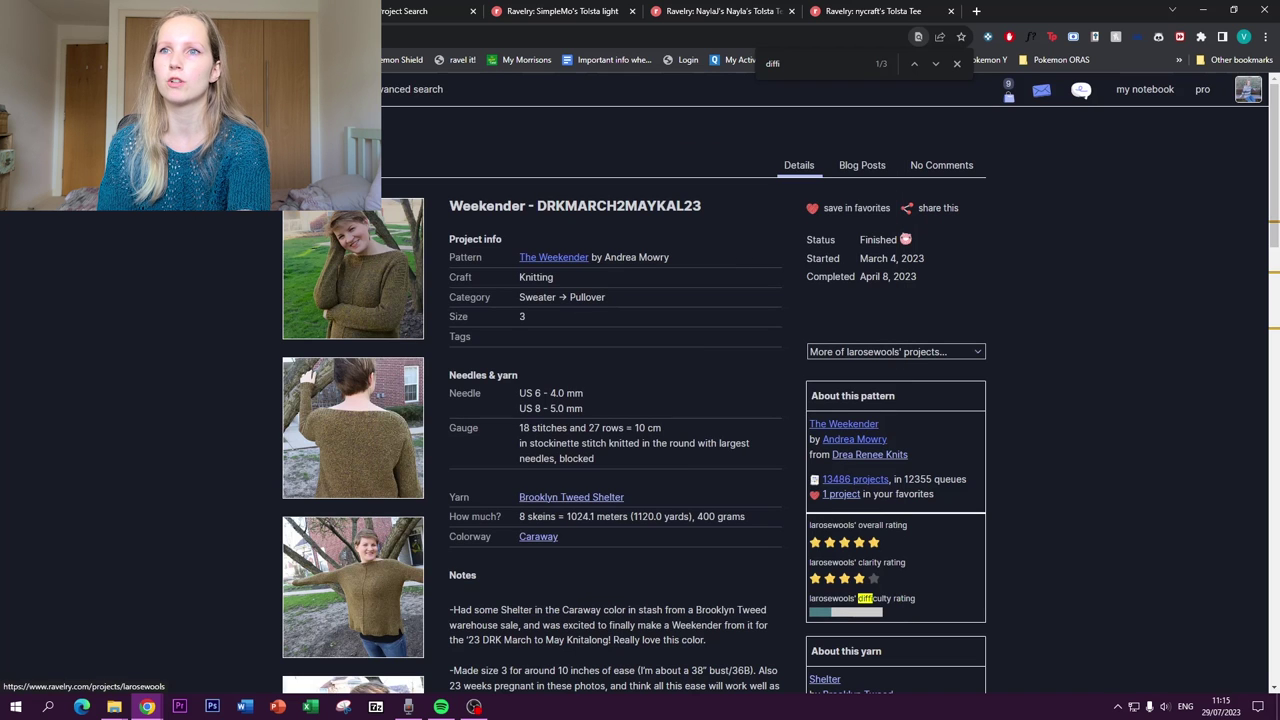
pyautogui.press('Escape')
pyautogui.hotkey('alt', 'Left')
pyautogui.hotkey('alt', 'Left')
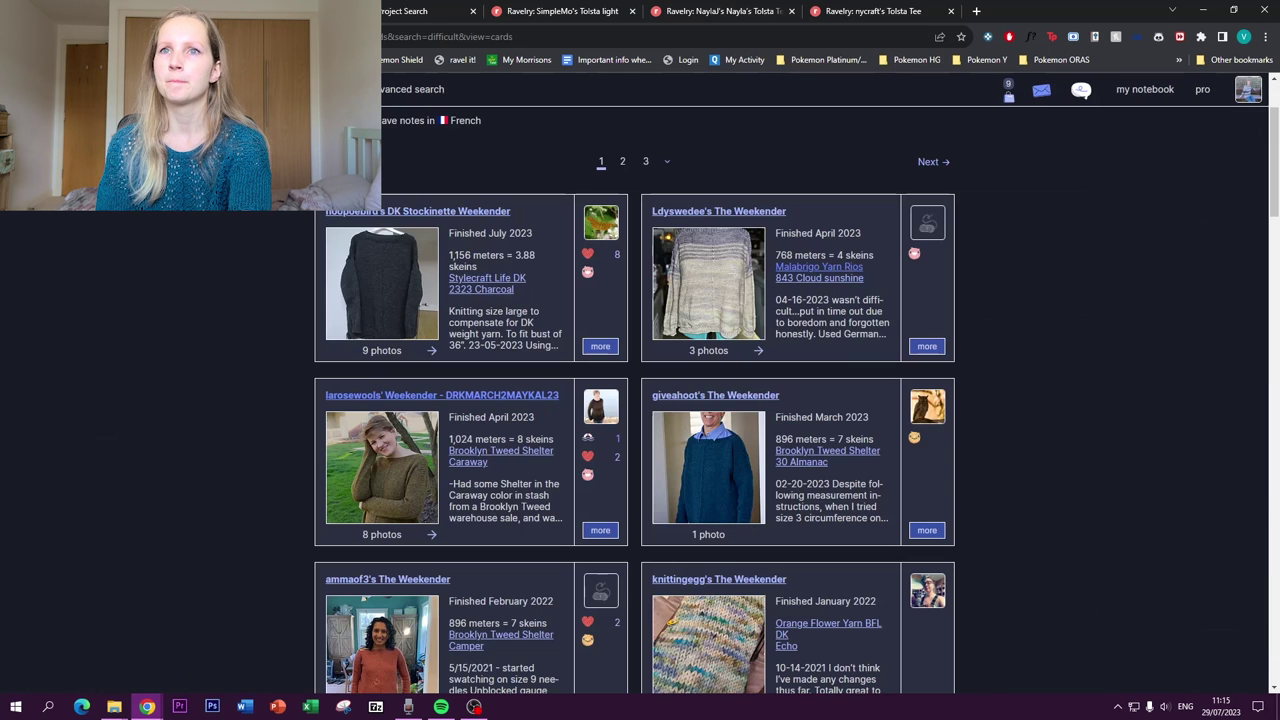
pyautogui.scroll(2, 374, 216)
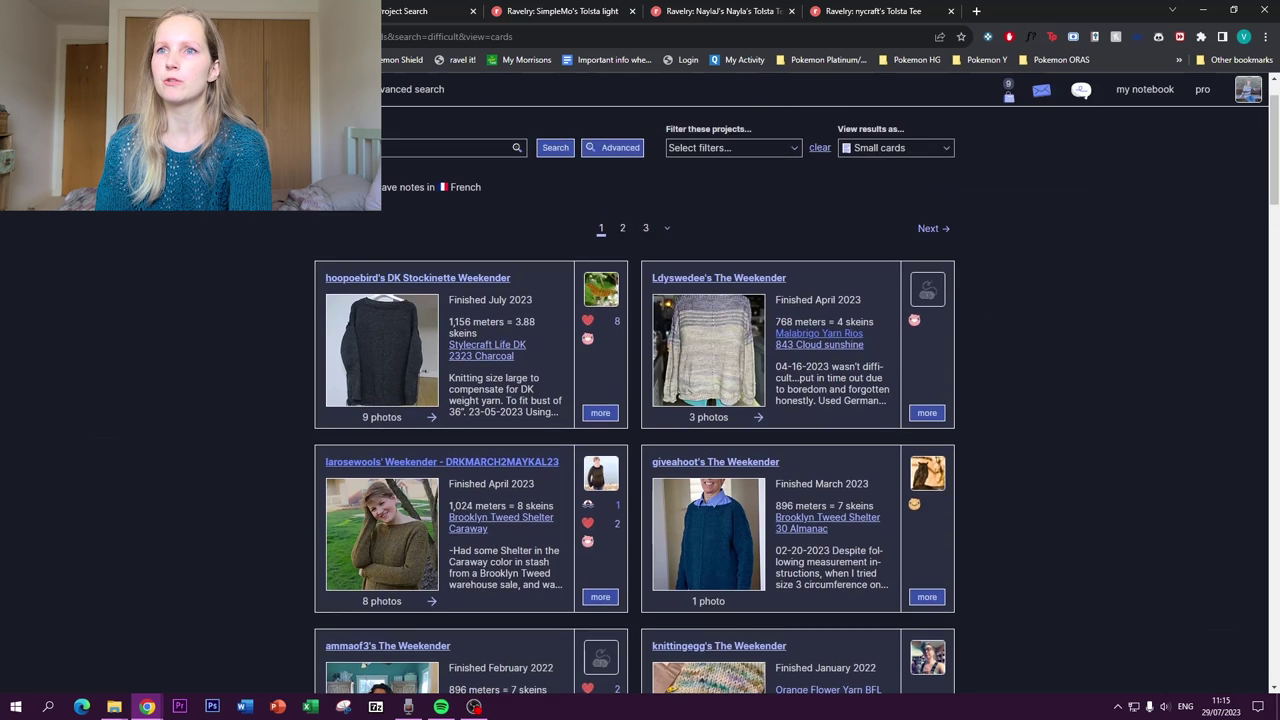
# Open a finished 'My weekender' project in a new tab, read its notes, then open The Weekender pattern
pyautogui.click(612, 215)
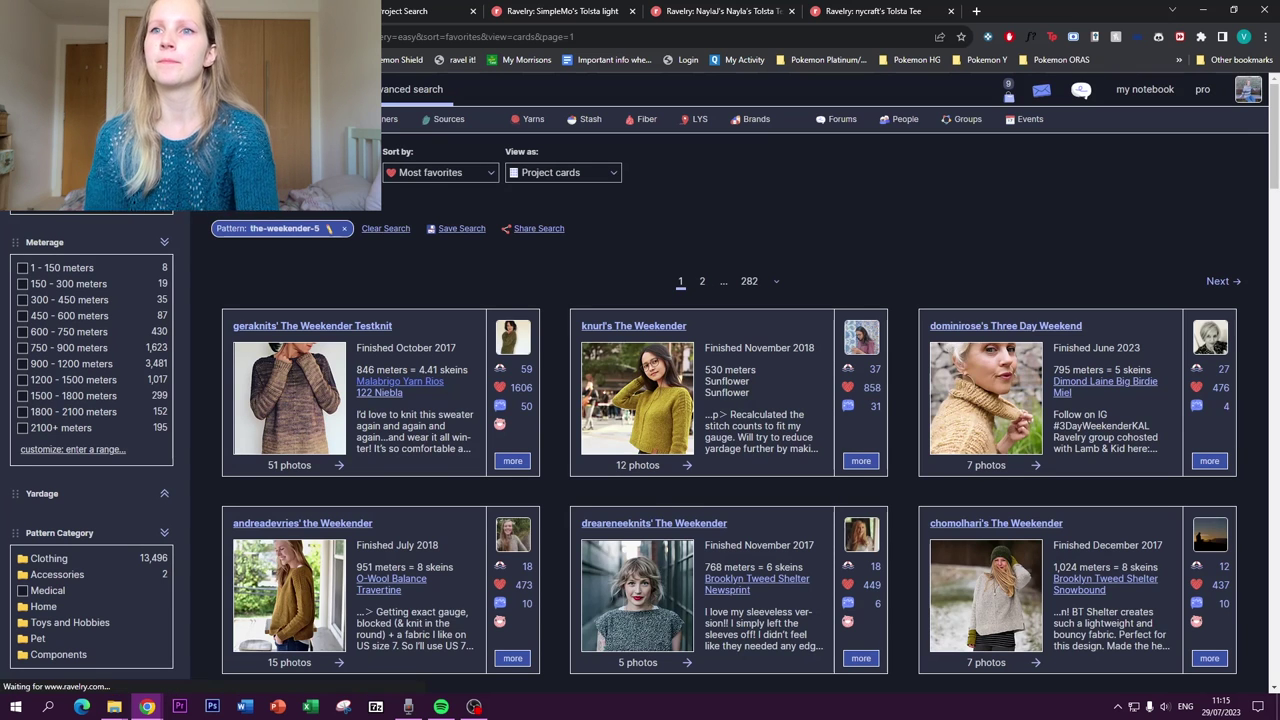
pyautogui.scroll(-1, 551, 363)
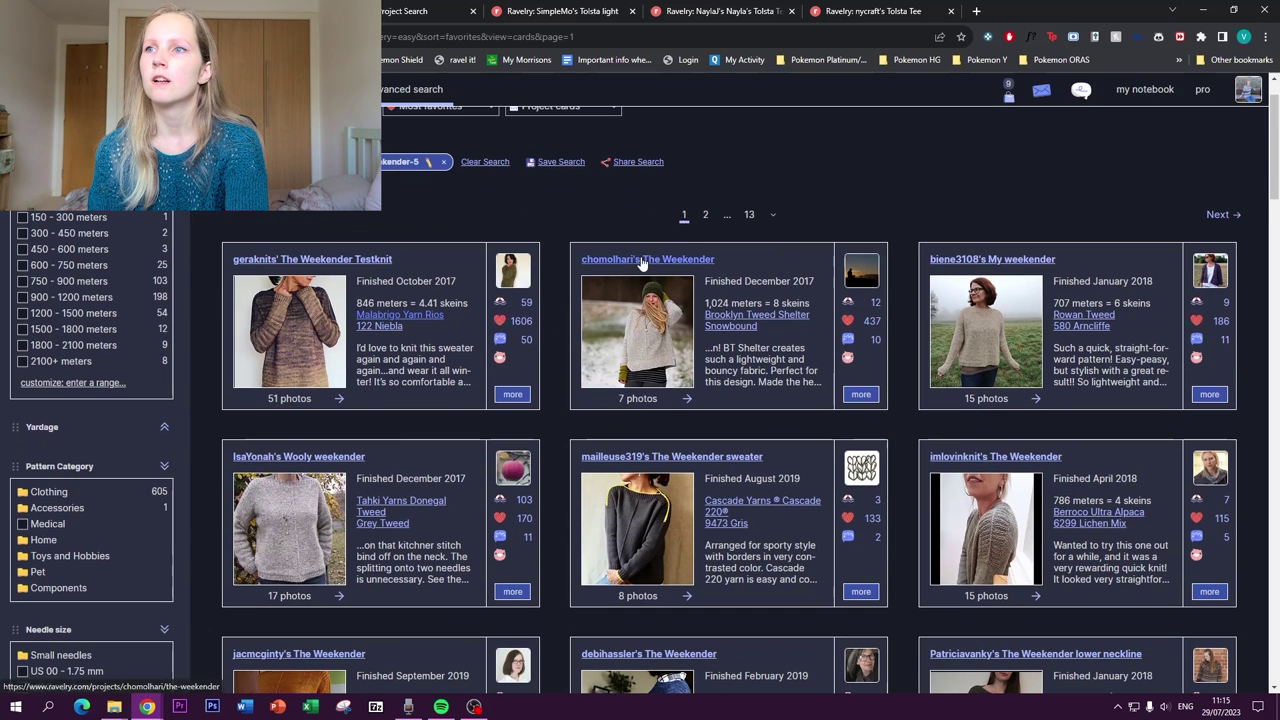
pyautogui.rightClick(984, 264)
pyautogui.click(1037, 269)
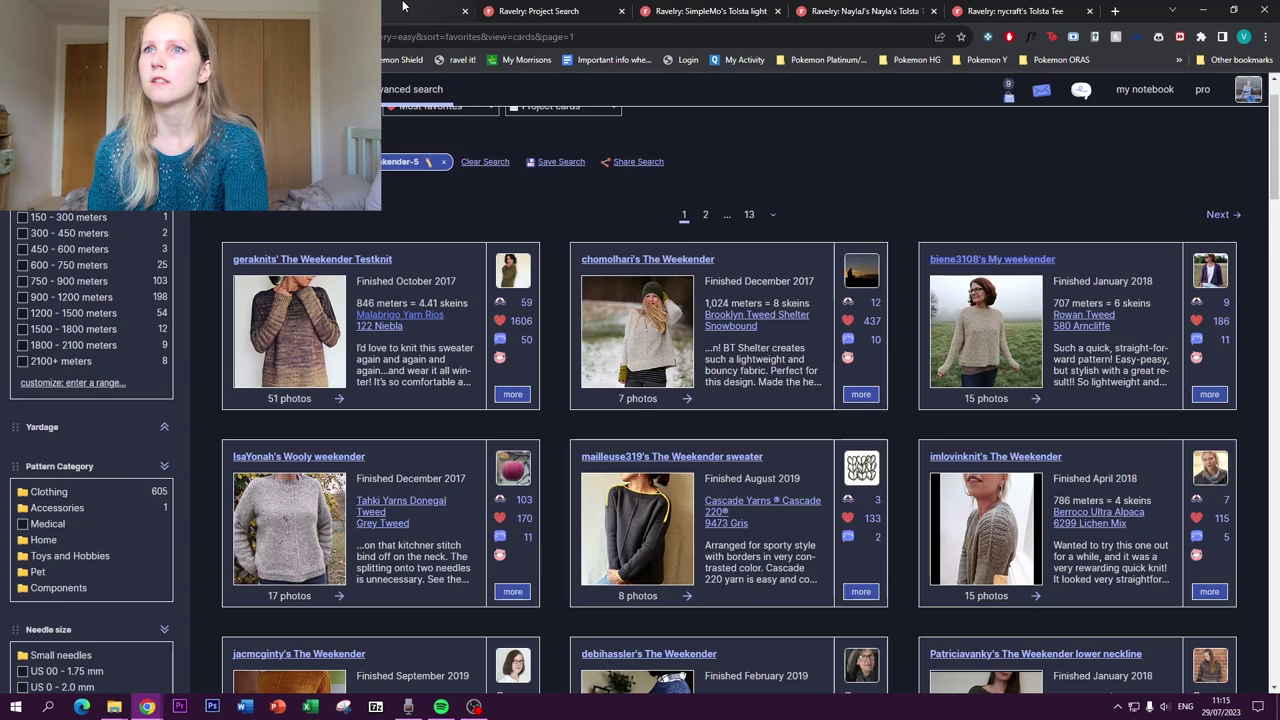
pyautogui.click(425, 11)
pyautogui.scroll(-4, 450, 403)
pyautogui.scroll(1, 450, 403)
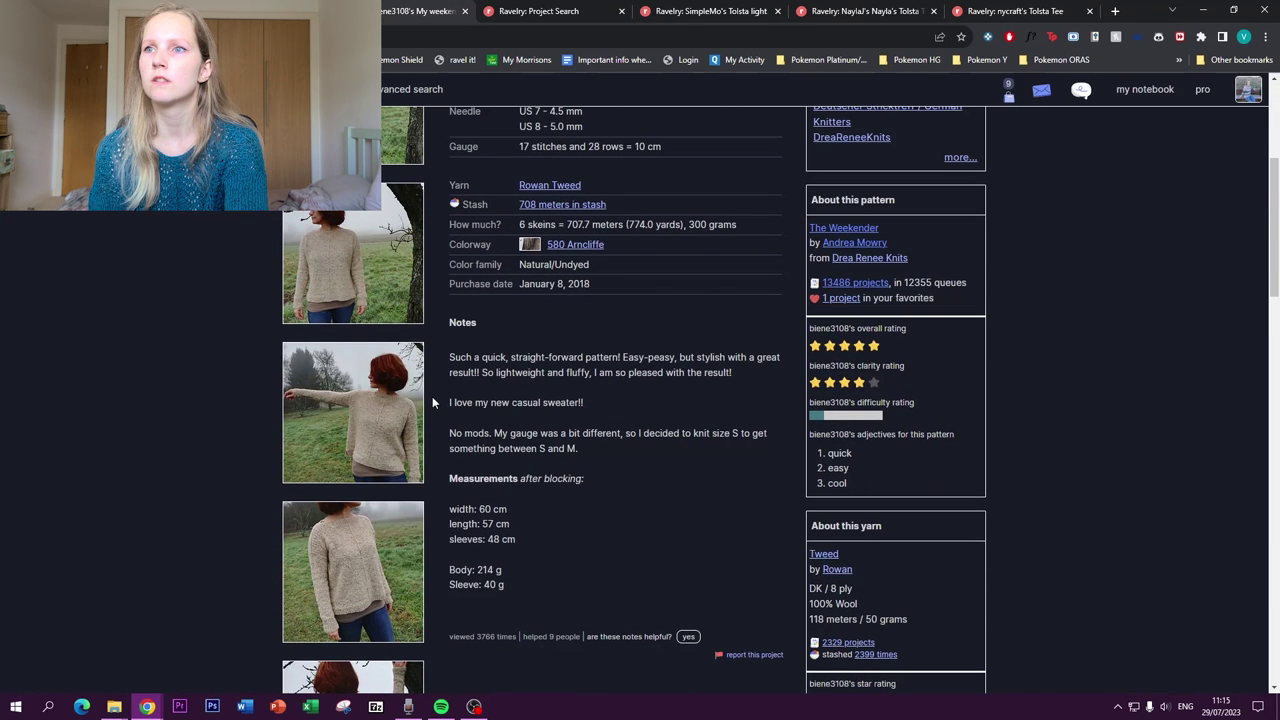
pyautogui.moveTo(623, 360); pyautogui.dragTo(703, 372)
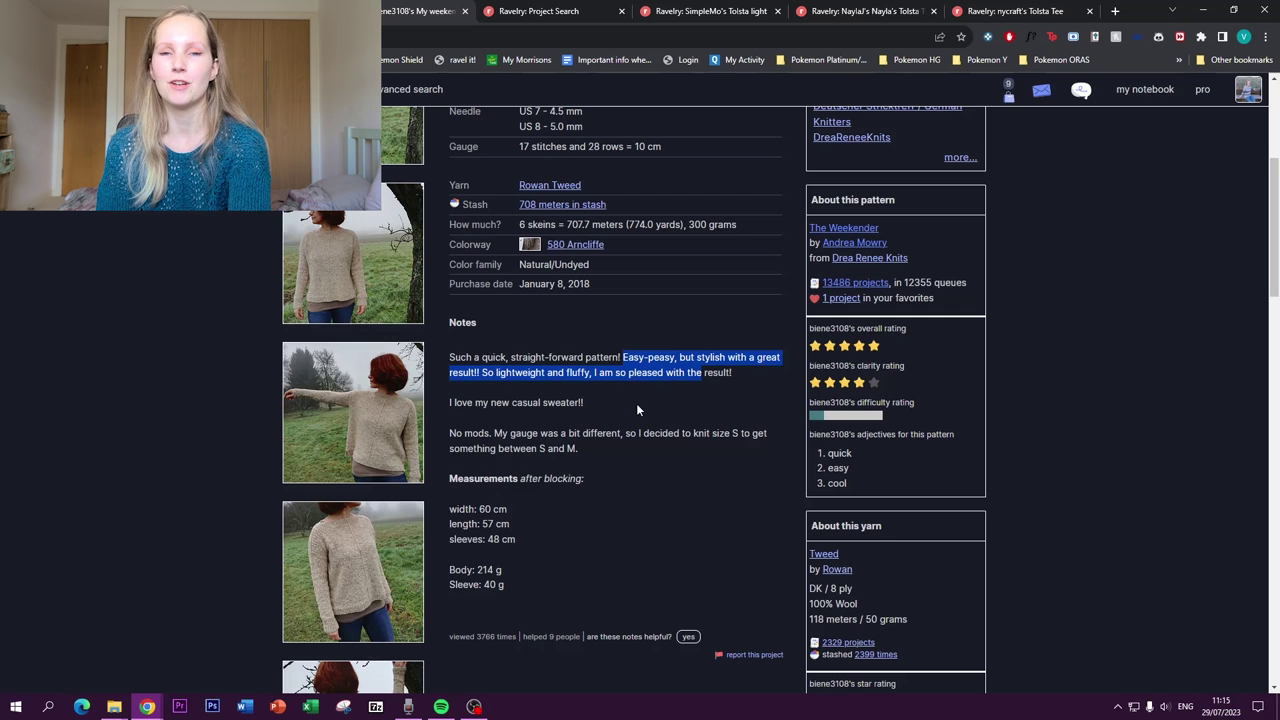
pyautogui.scroll(3, 613, 455)
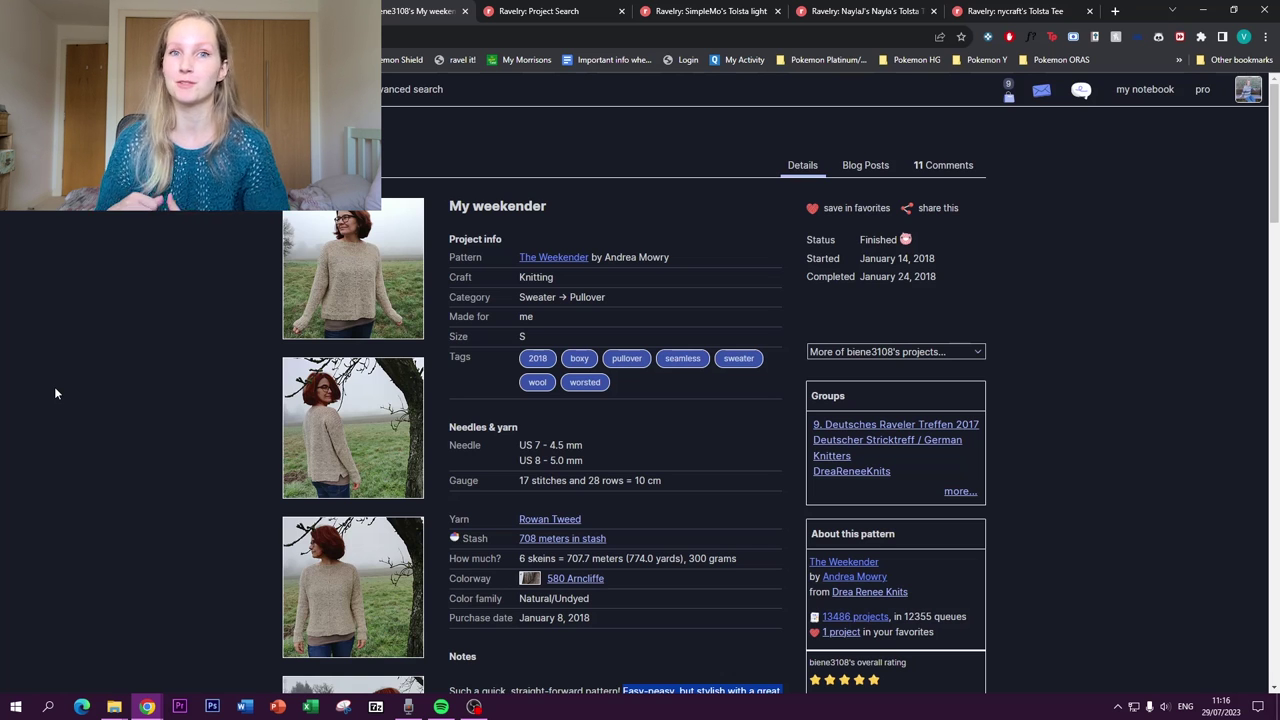
pyautogui.click(548, 258)
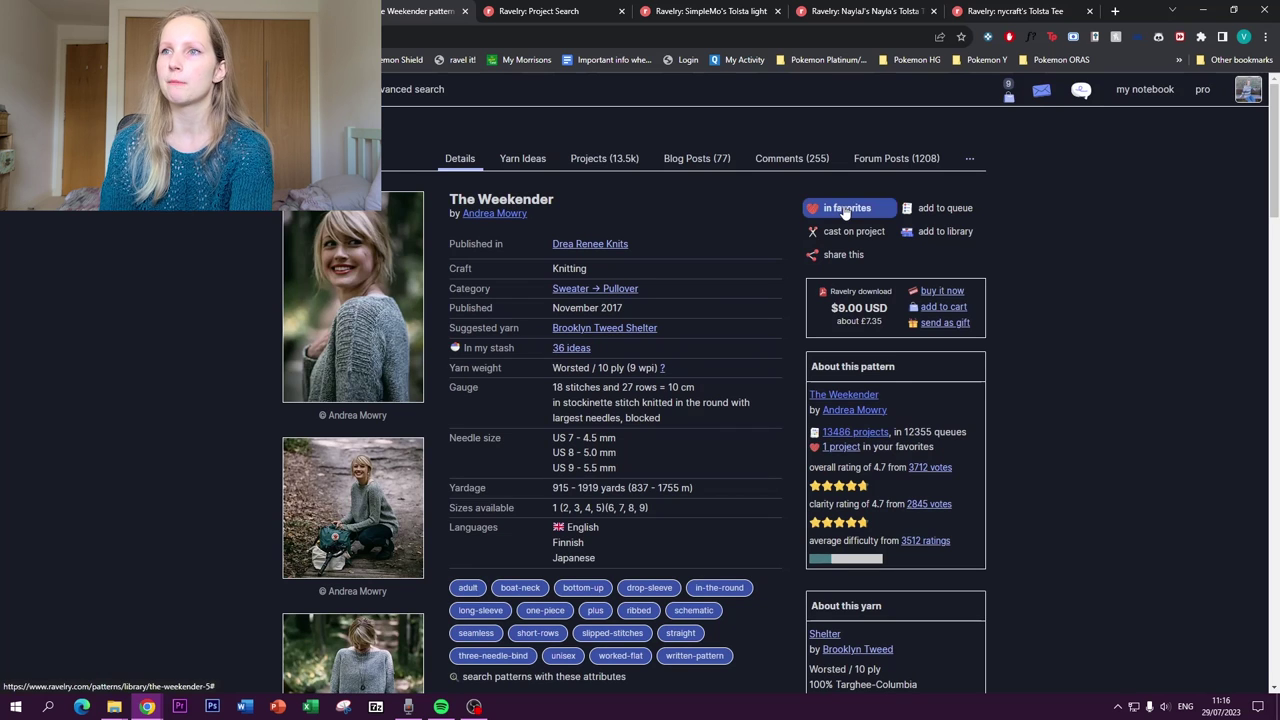
# Start queueing The Weekender from stash yarn, searching 'shelt' and keeping the Worsted weight filter
pyautogui.click(937, 208)
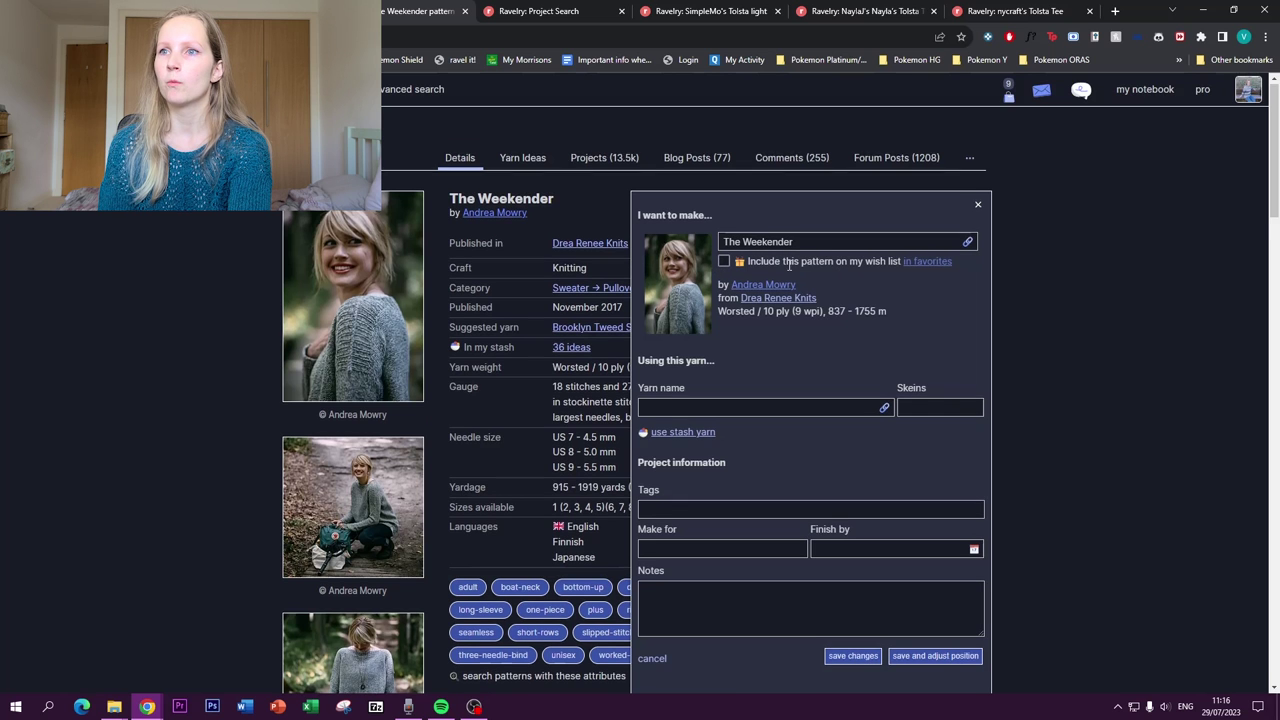
pyautogui.scroll(-1, 674, 332)
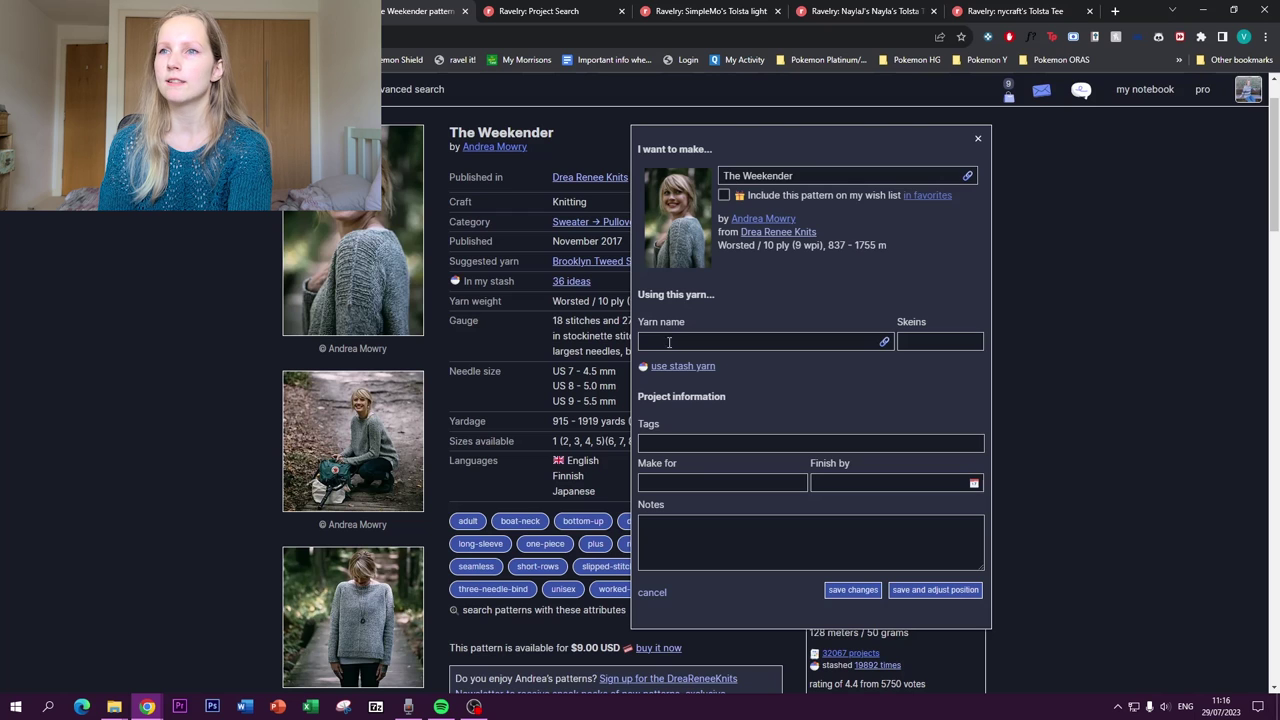
pyautogui.click(663, 342)
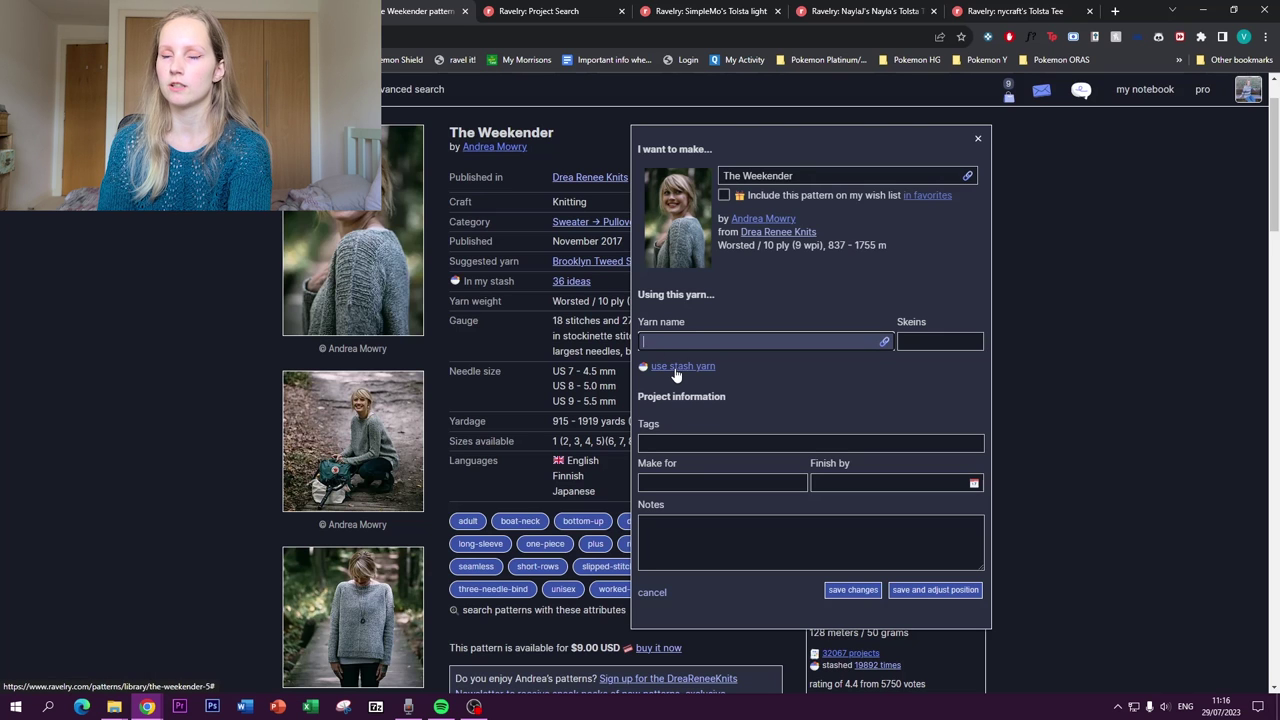
pyautogui.click(678, 367)
pyautogui.click(672, 381)
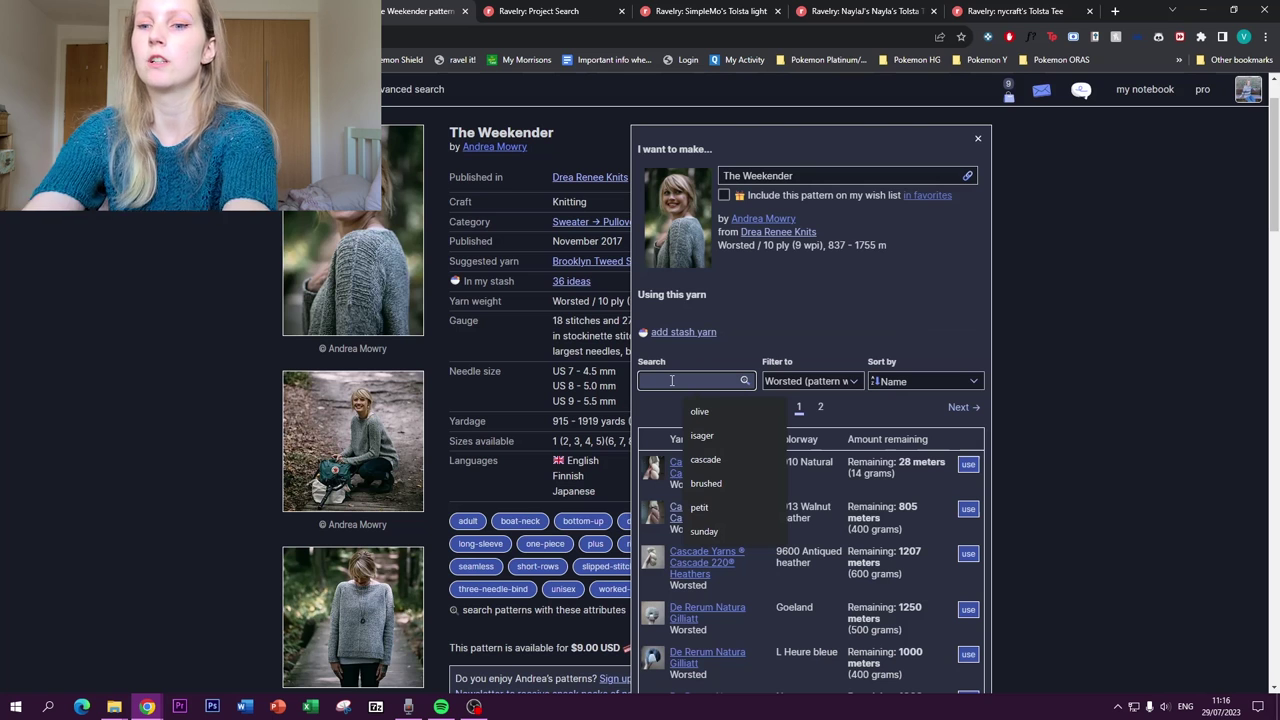
pyautogui.write('shelter')
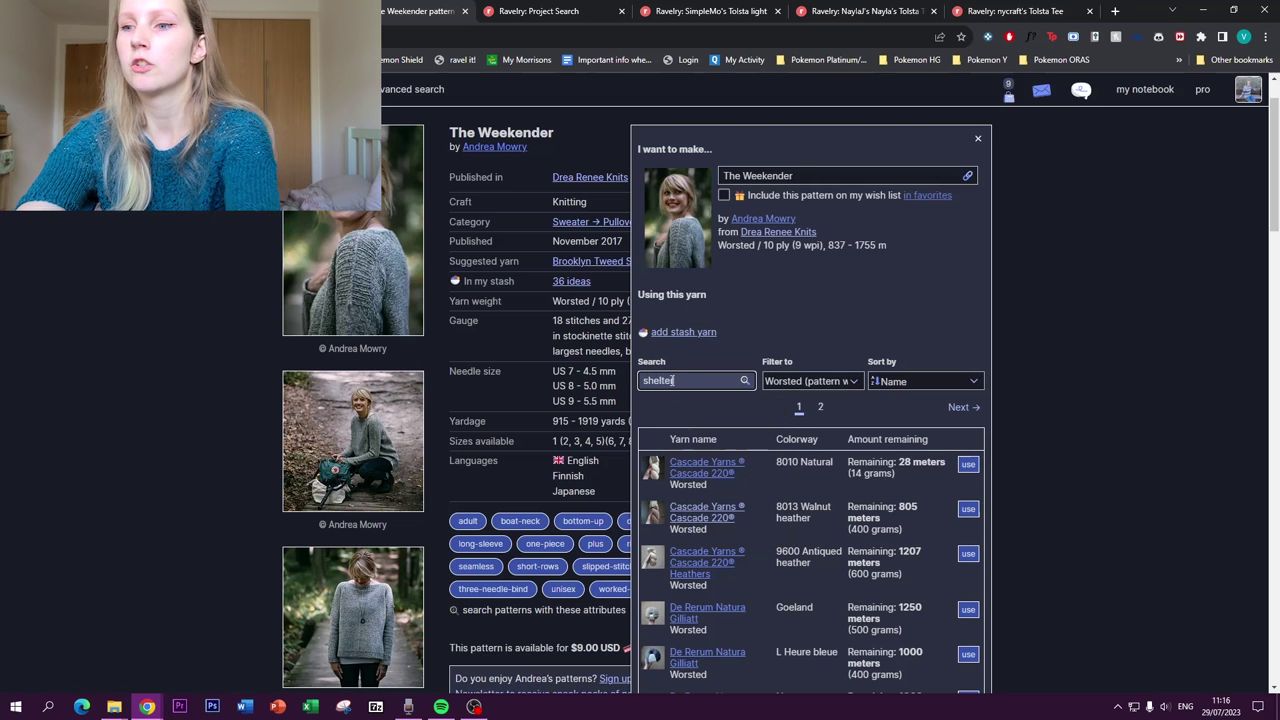
pyautogui.click(782, 383)
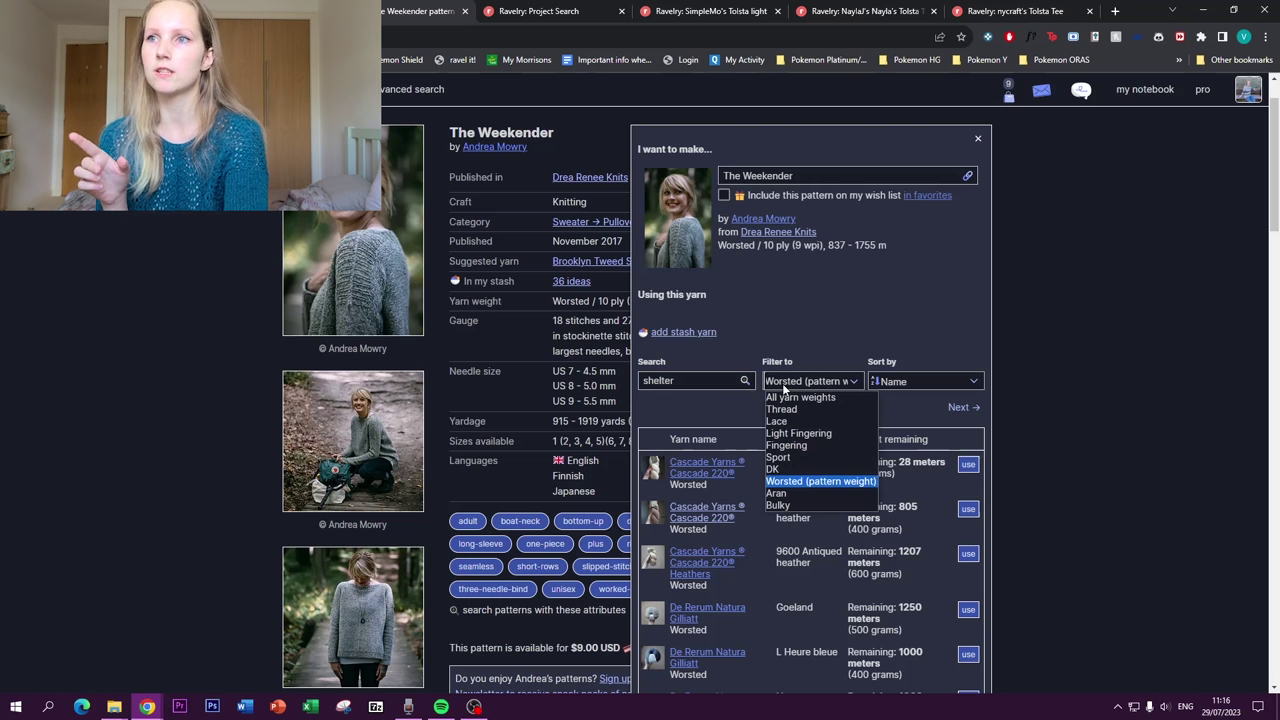
pyautogui.click(786, 395)
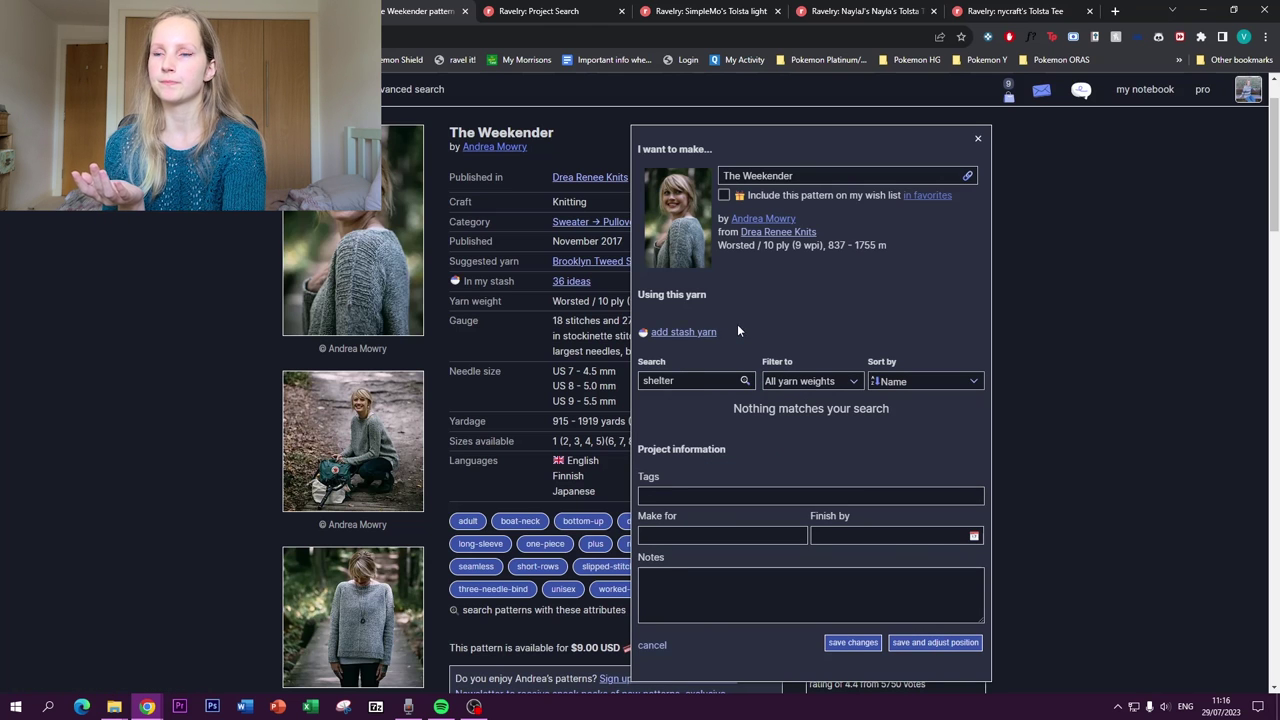
pyautogui.click(783, 381)
pyautogui.click(790, 484)
# Clear the stash search and choose the Cascade 220 Walnut heather yarn
pyautogui.click(702, 380)
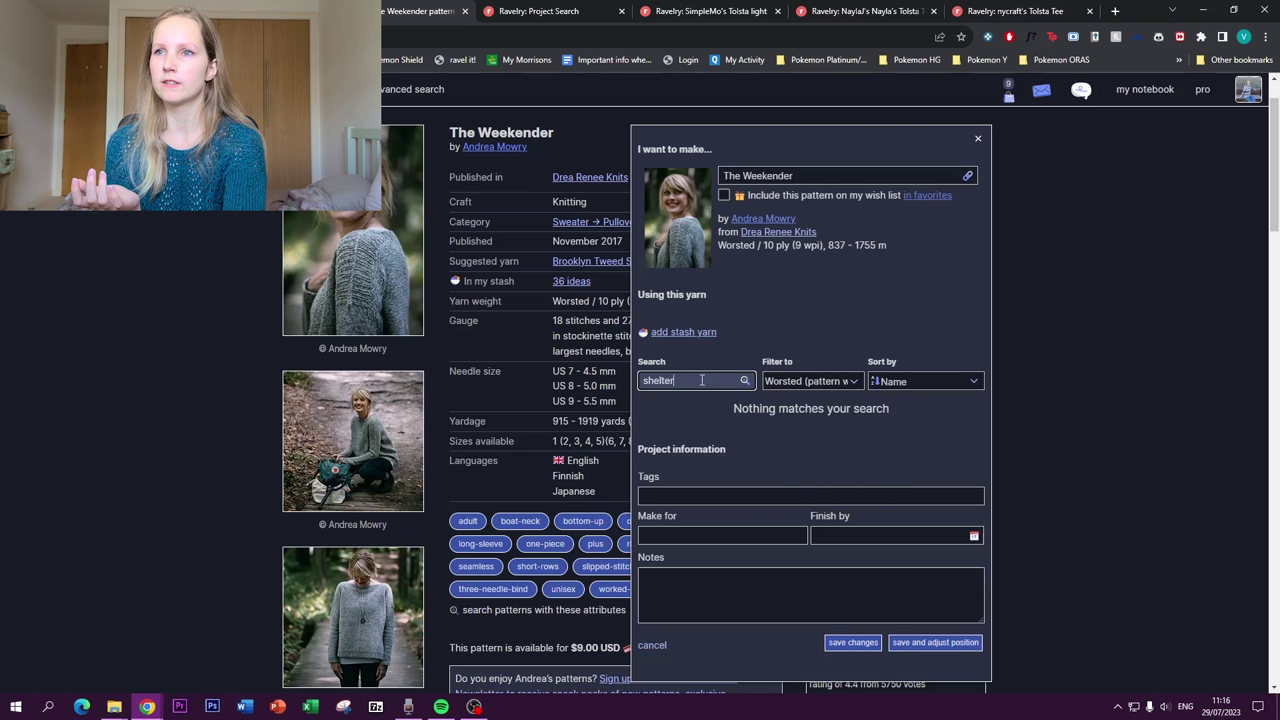
pyautogui.press('BackSpace')
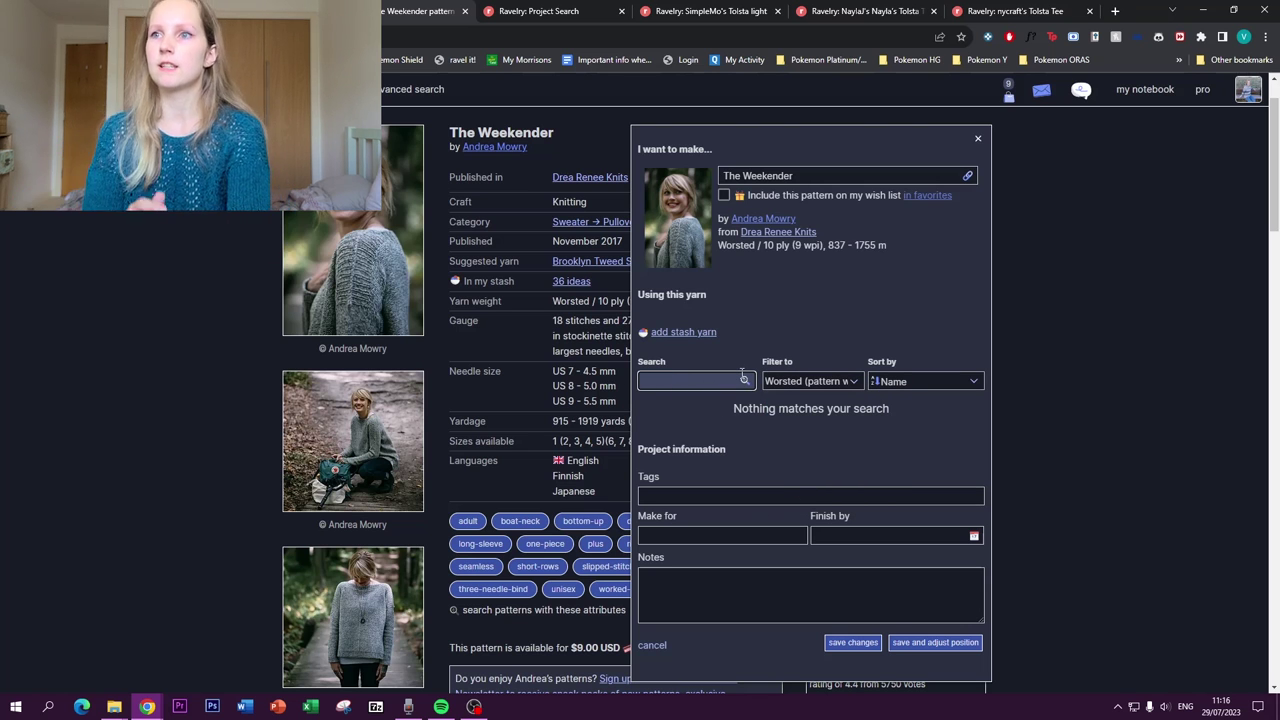
pyautogui.scroll(-2, 713, 394)
pyautogui.scroll(-1, 713, 394)
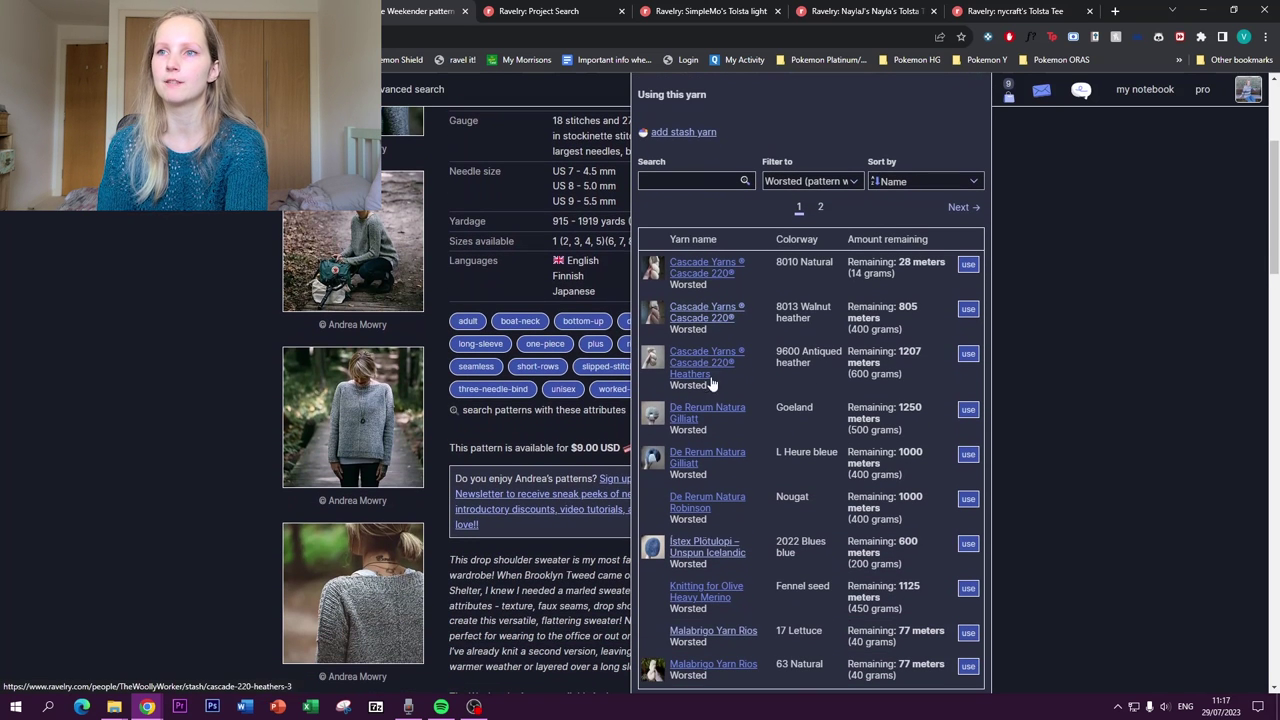
pyautogui.scroll(-2, 704, 420)
pyautogui.scroll(4, 704, 420)
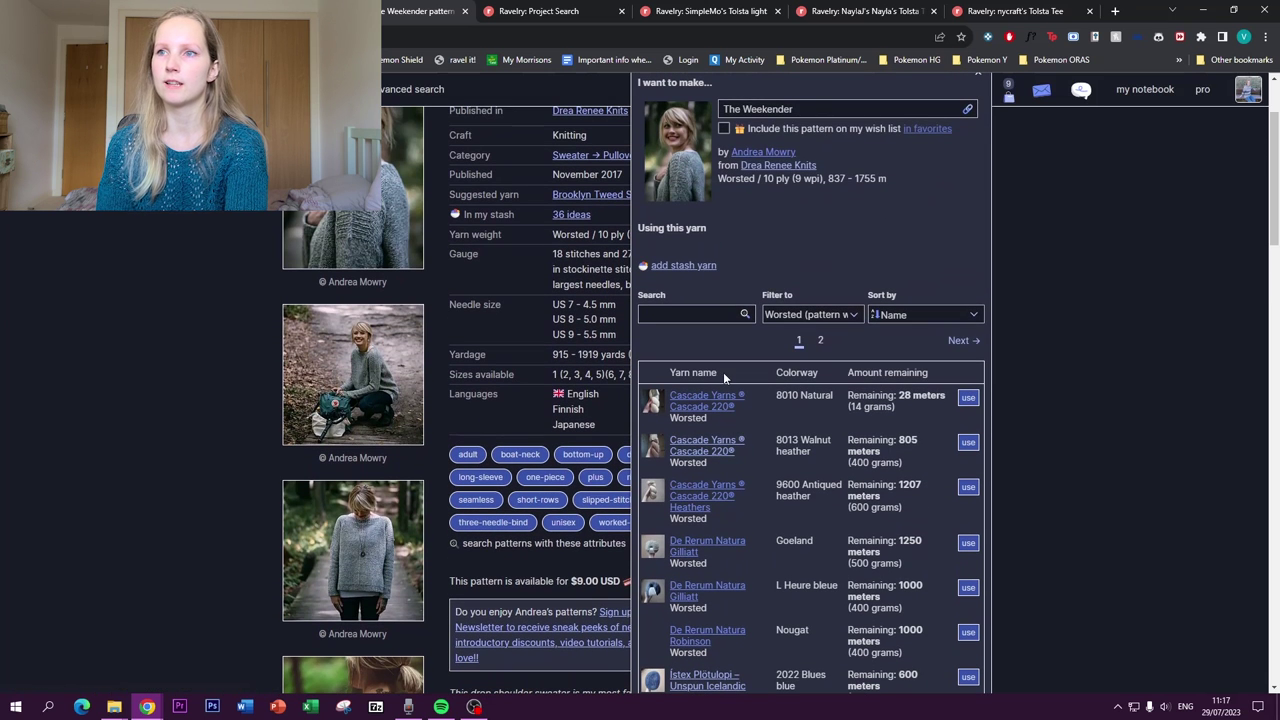
pyautogui.click(966, 446)
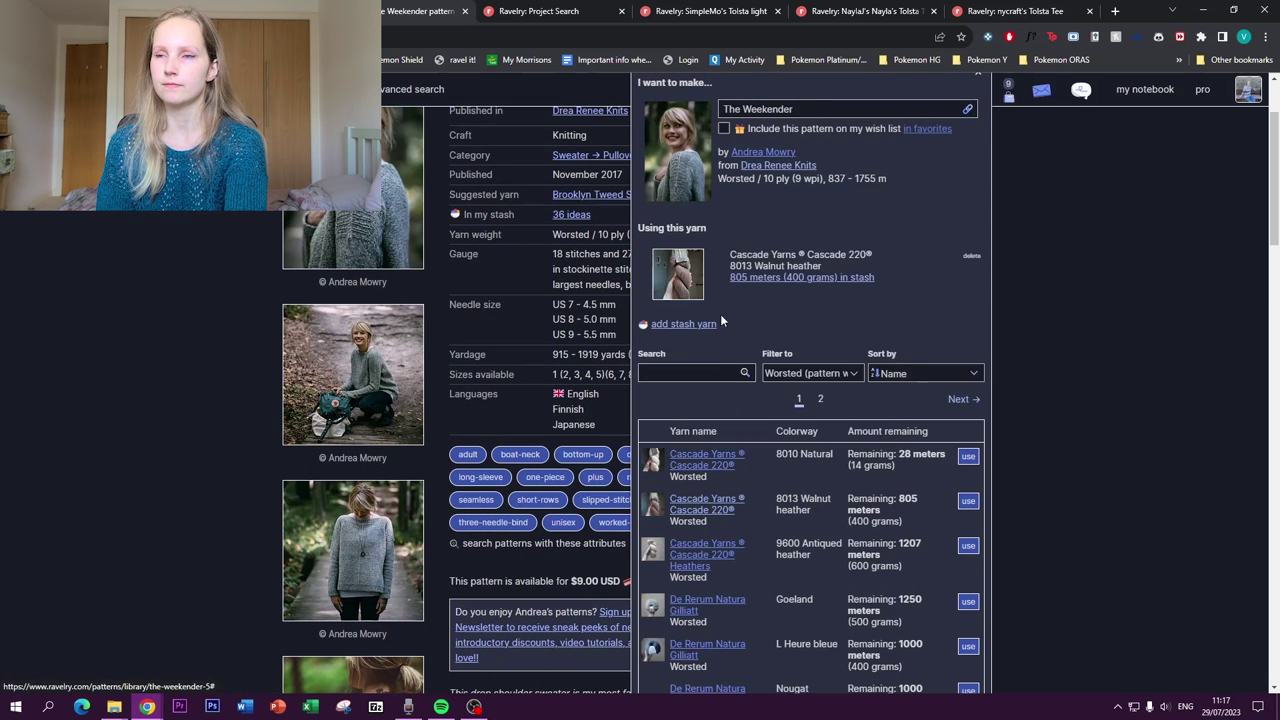
# Add notes 'make size S', 'careful with ribbing', 'crop it a bit' and save the queued project
pyautogui.scroll(-10, 730, 284)
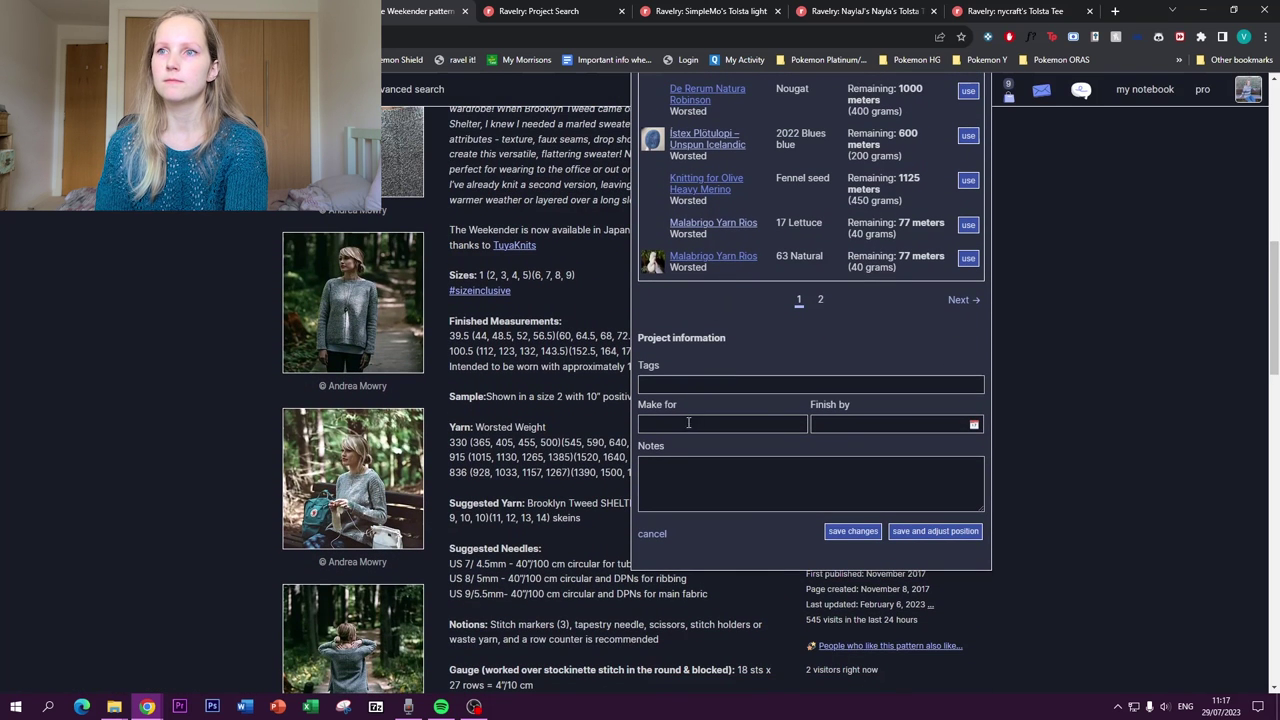
pyautogui.click(681, 484)
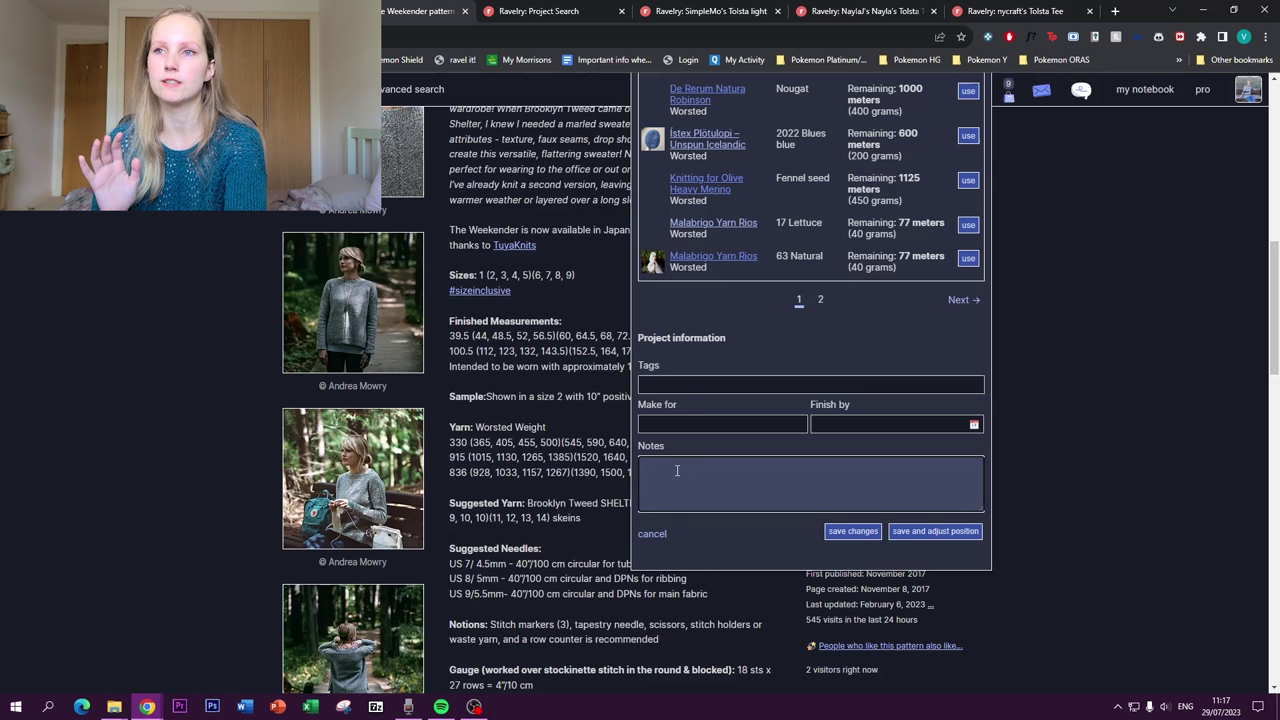
pyautogui.write('make size S')
pyautogui.press('Return')
pyautogui.write('careful wi')
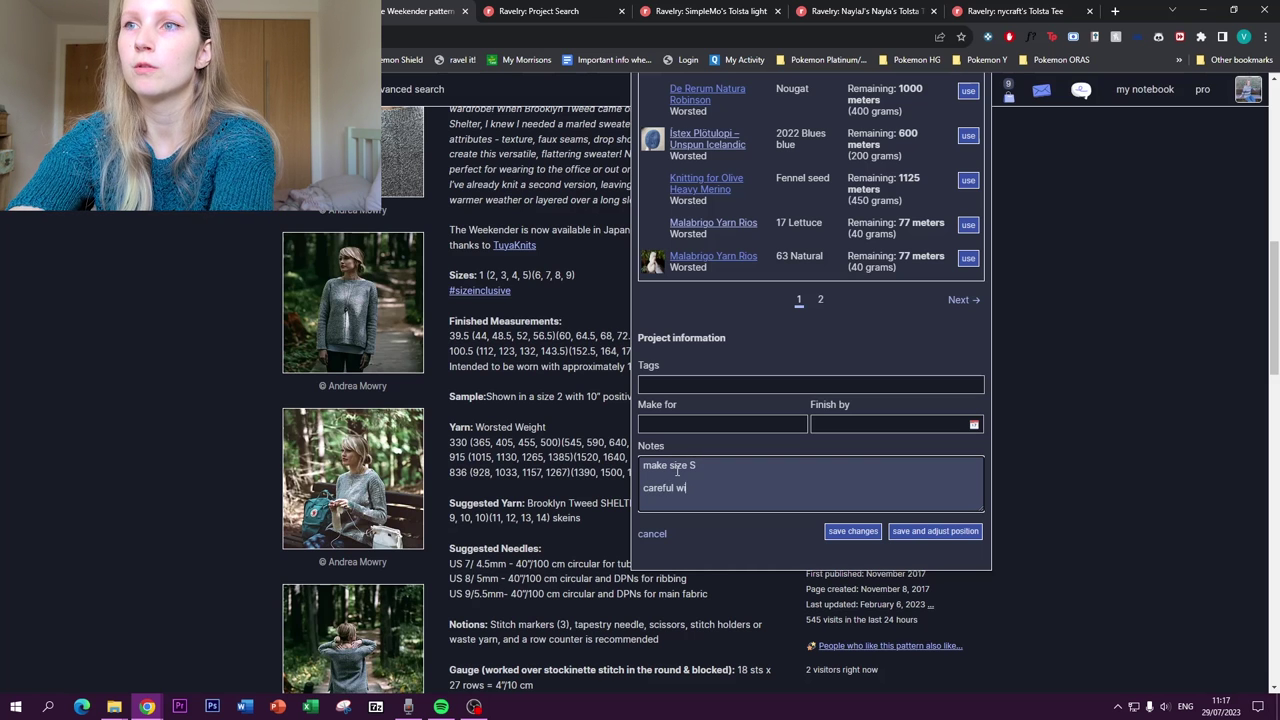
pyautogui.write('th nbbing')
pyautogui.press('Return')
pyautogui.press('Return')
pyautogui.write('crop it a bit')
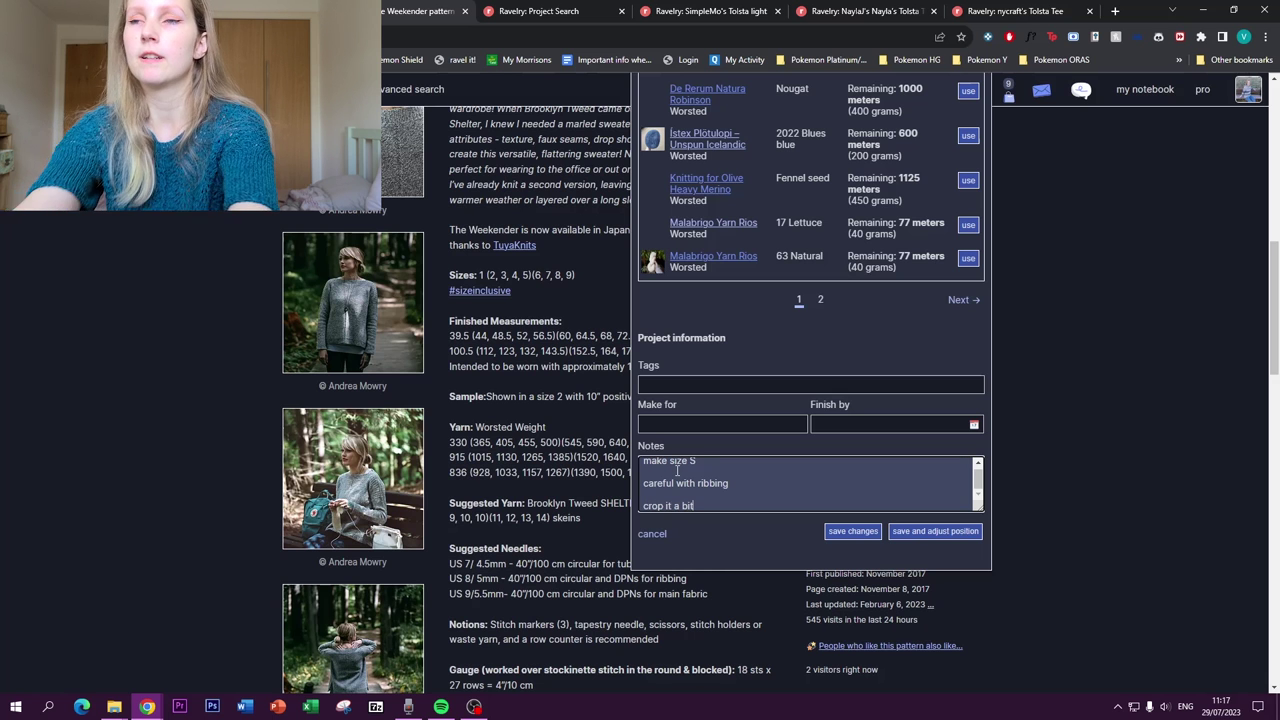
pyautogui.click(852, 531)
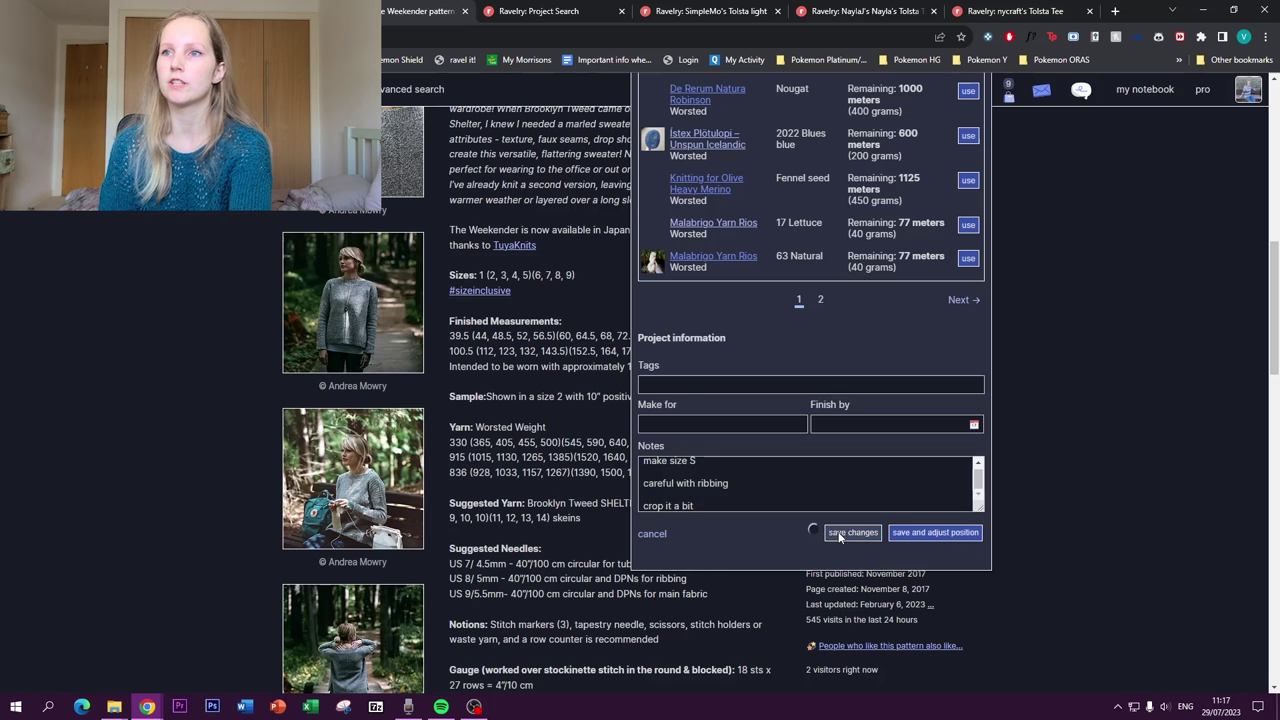
# Look over The Weekender's favorite bundles in the bundle organiser, then close it
pyautogui.scroll(5, 771, 439)
pyautogui.scroll(2, 776, 424)
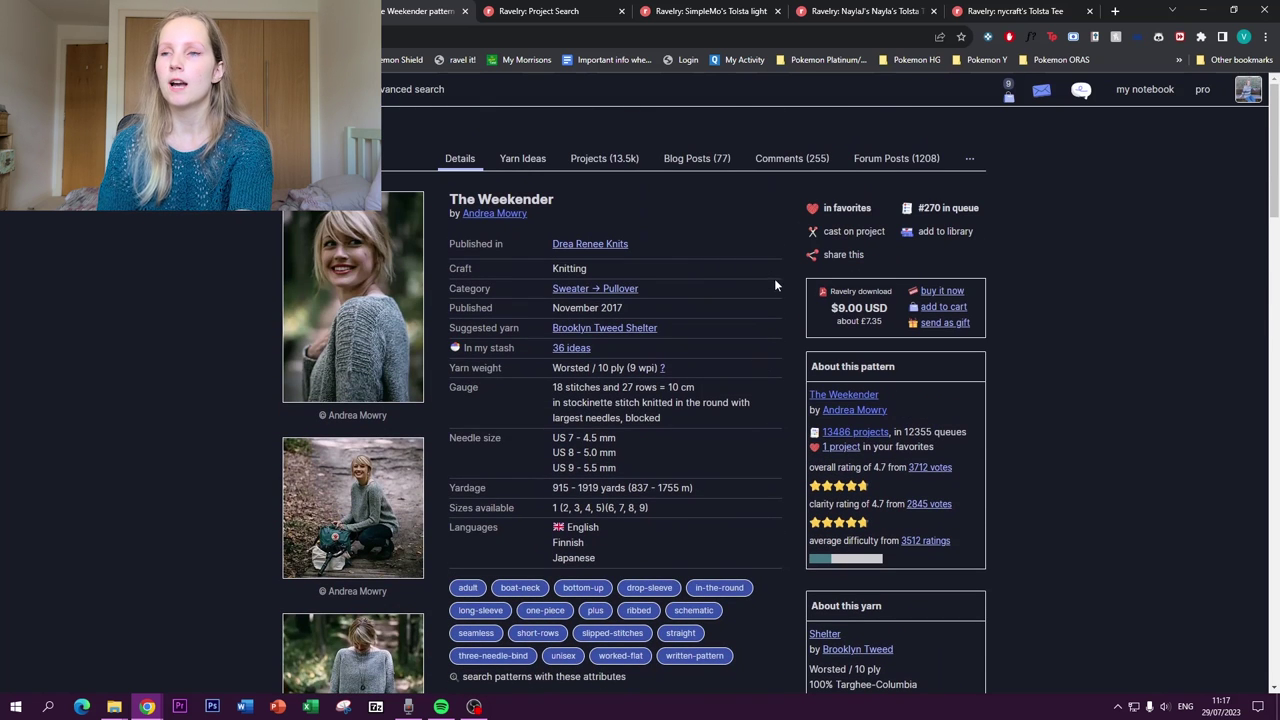
pyautogui.click(841, 208)
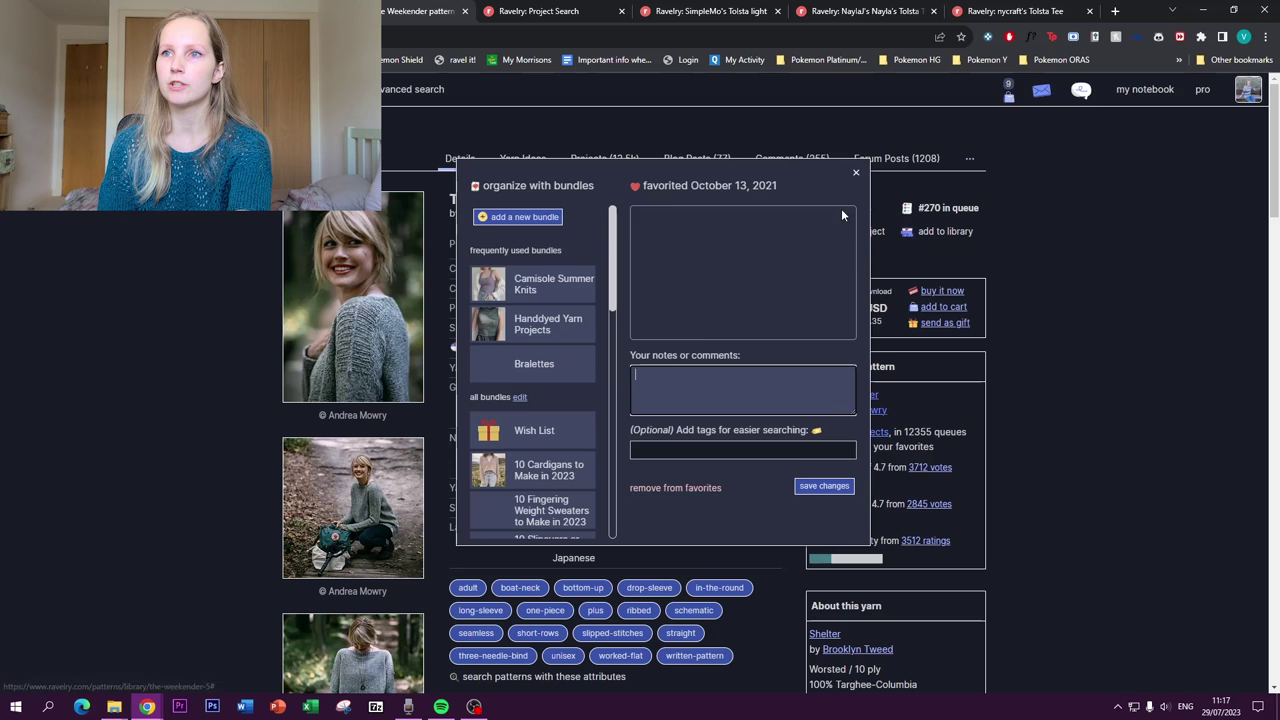
pyautogui.moveTo(614, 244); pyautogui.dragTo(604, 337)
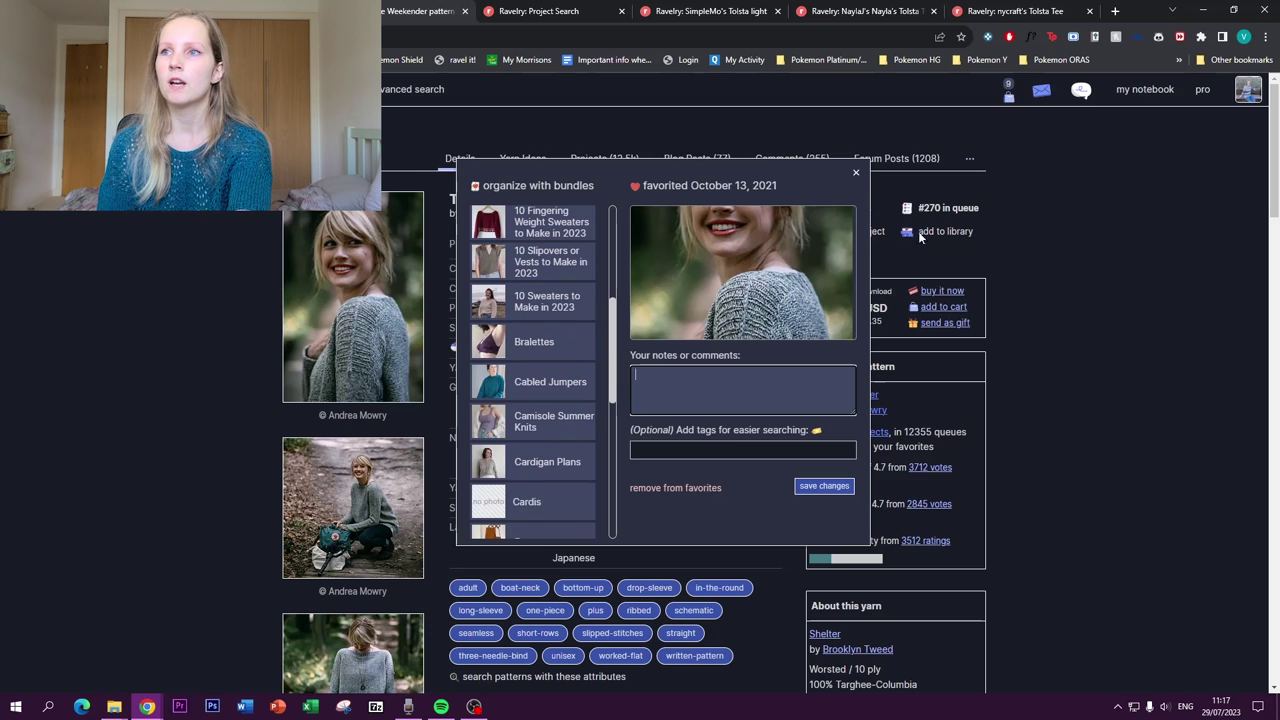
pyautogui.click(1131, 94)
pyautogui.moveTo(1129, 133)
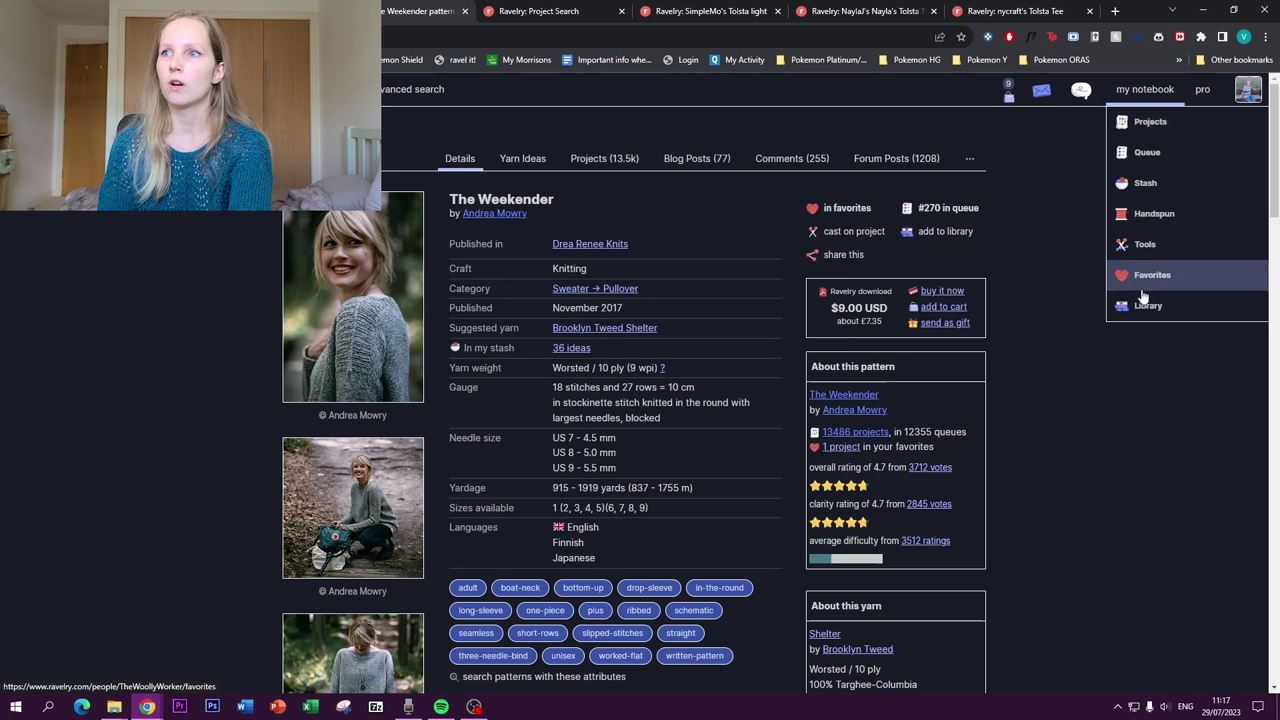
# From the profile's favorites, view Everything then Bundles, and open Camisole Summer Knits in a new tab
pyautogui.click(1245, 100)
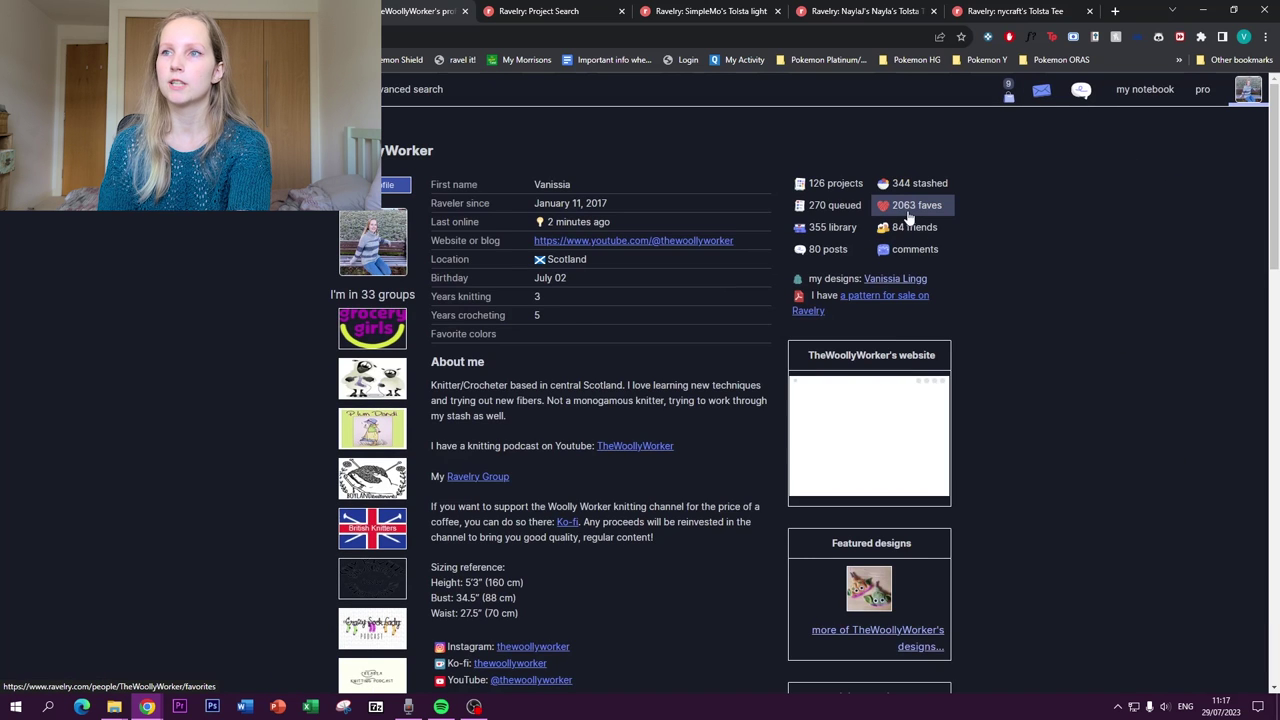
pyautogui.click(908, 211)
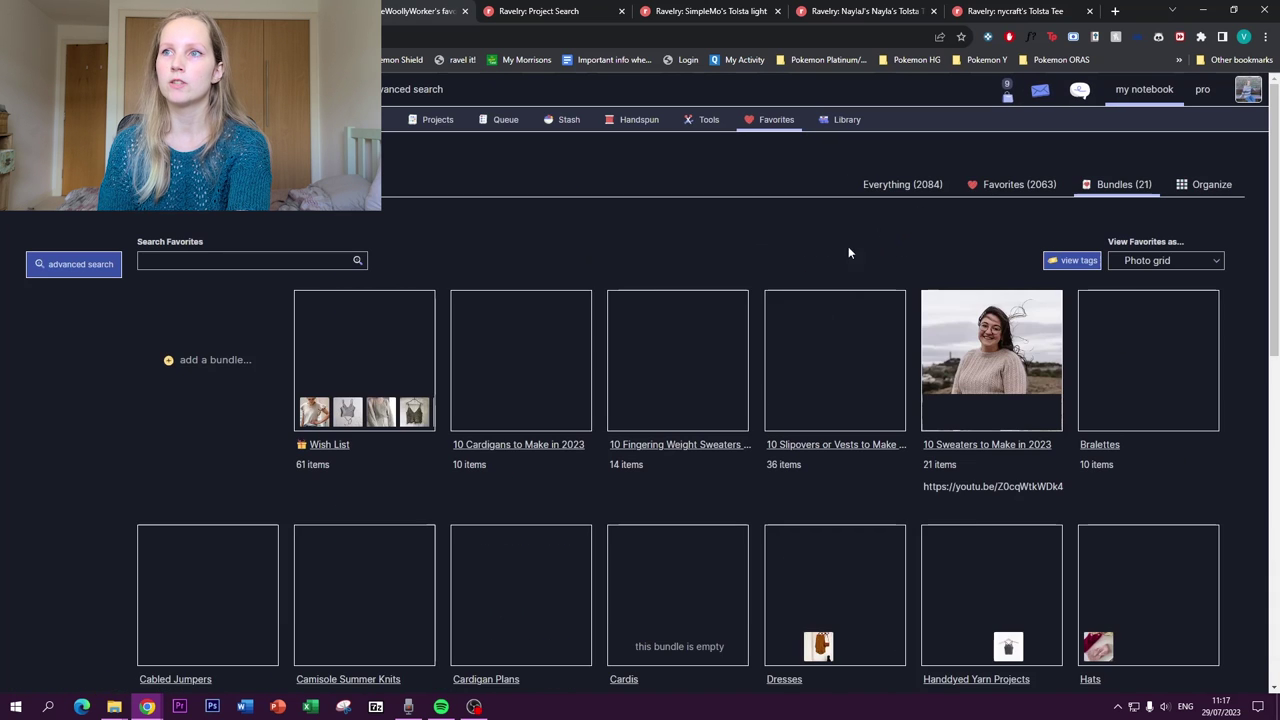
pyautogui.click(896, 192)
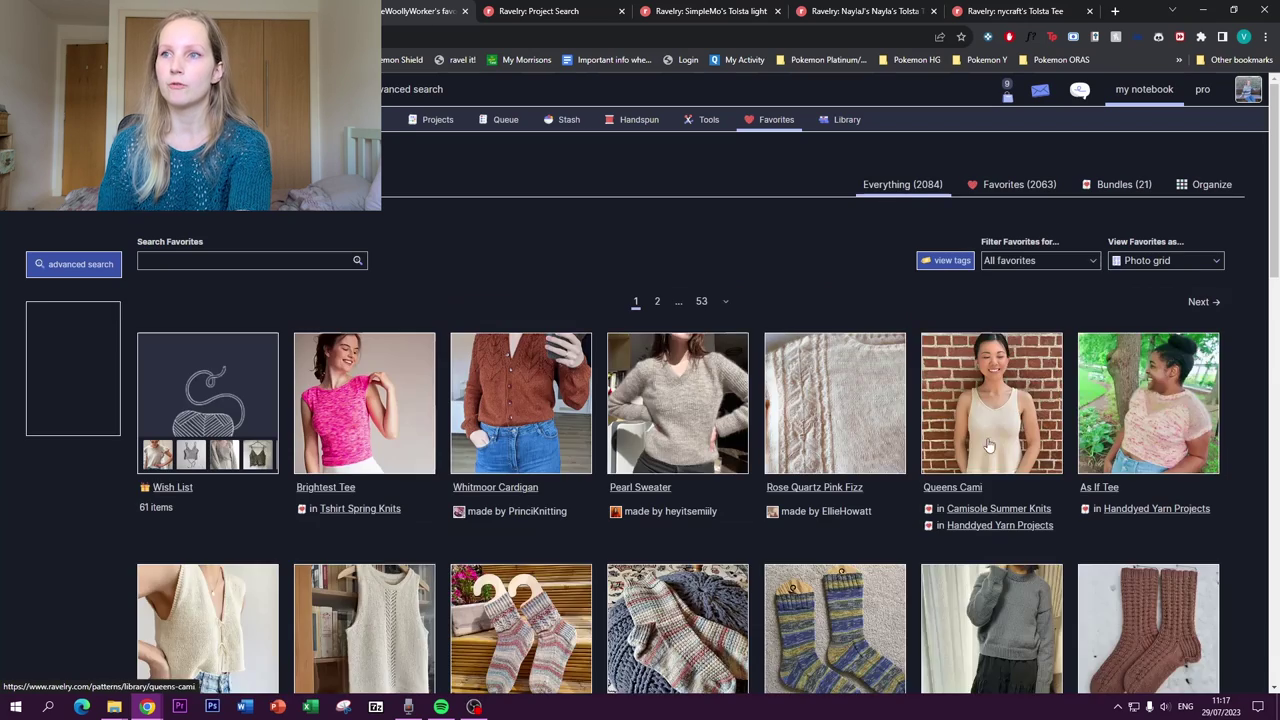
pyautogui.scroll(-3, 593, 366)
pyautogui.scroll(-3, 593, 366)
pyautogui.scroll(8, 913, 379)
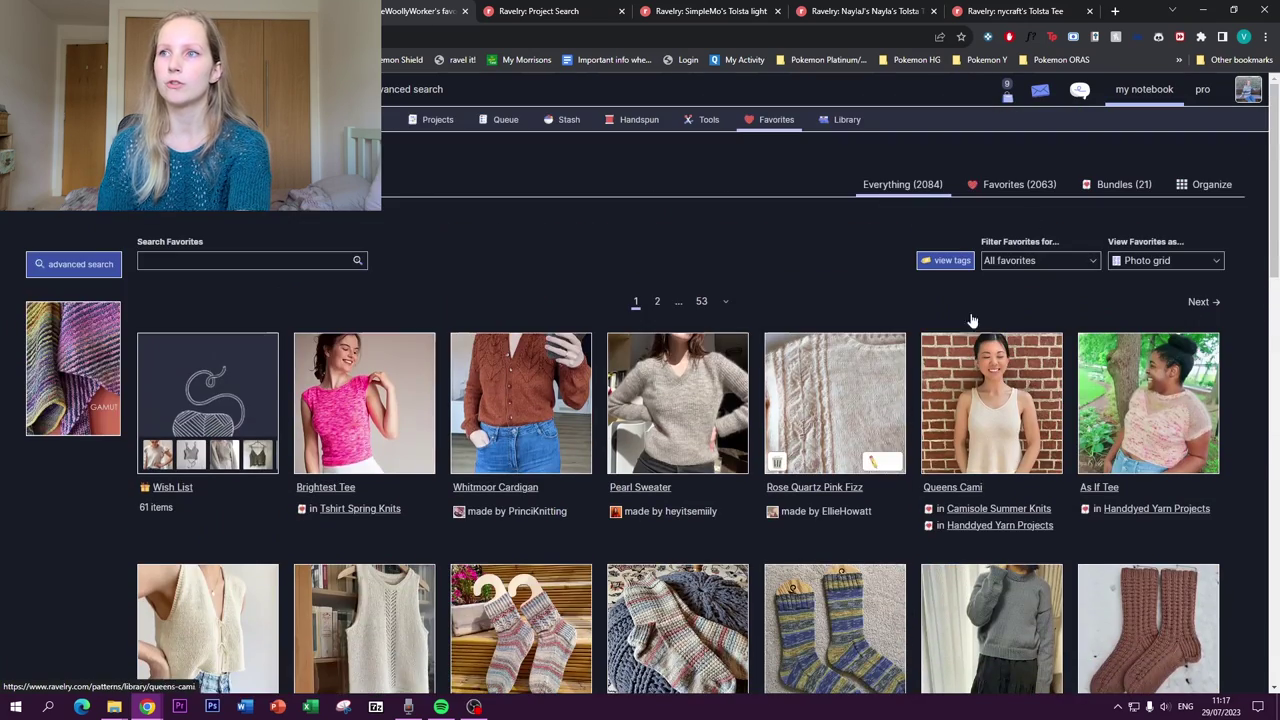
pyautogui.click(1117, 188)
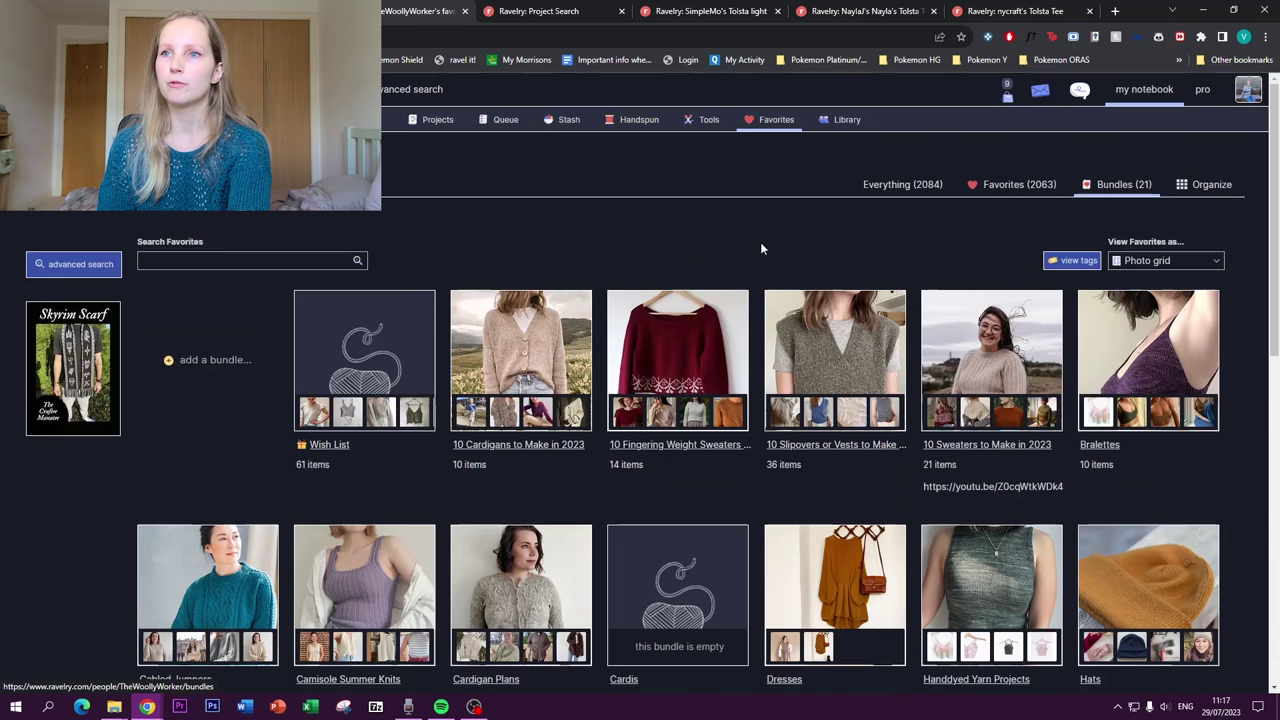
pyautogui.scroll(-1, 760, 242)
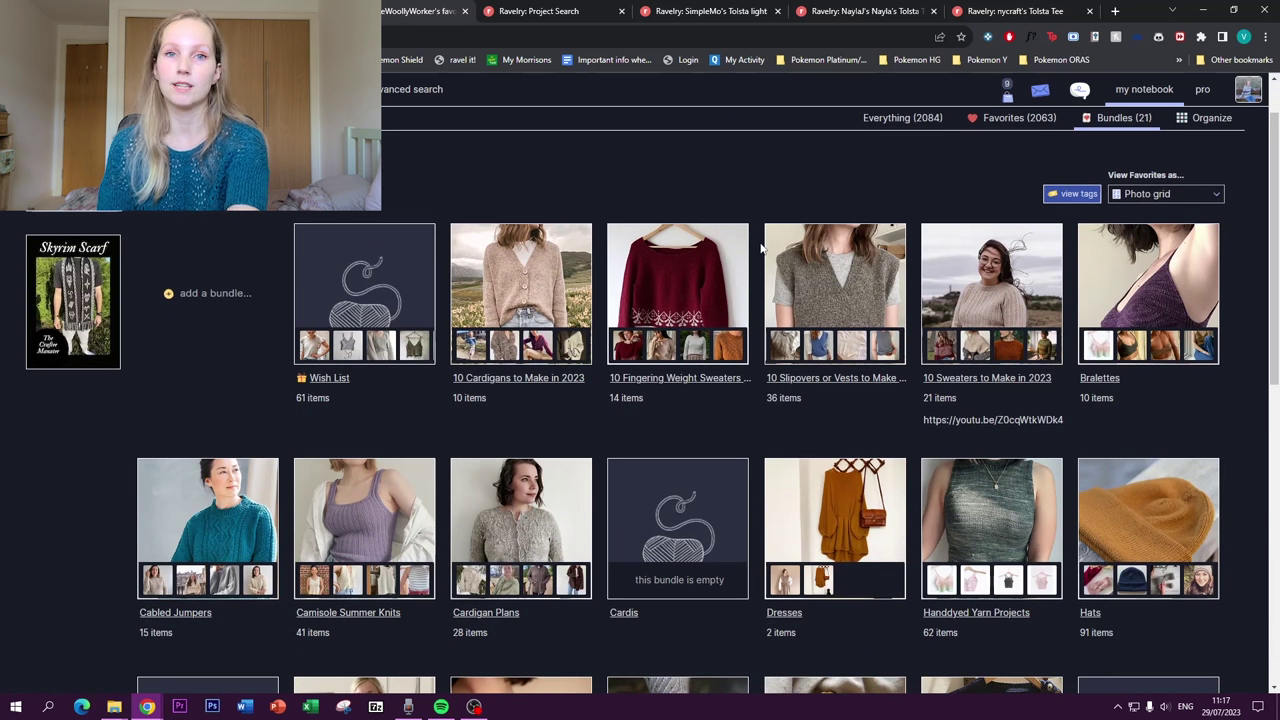
pyautogui.rightClick(376, 508)
pyautogui.click(432, 275)
pyautogui.scroll(-2, 590, 370)
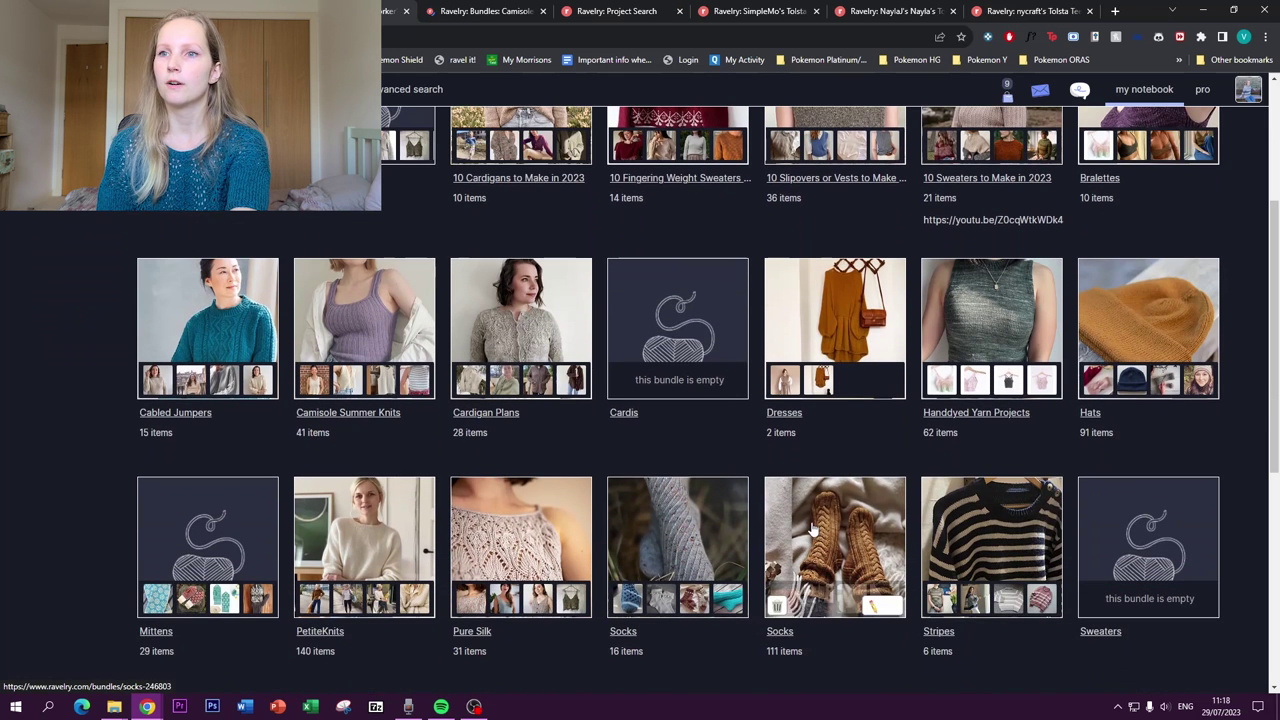
# Open Pure Silk in a new tab, then browse the Camisole Summer Knits and Pure Silk bundles
pyautogui.rightClick(471, 537)
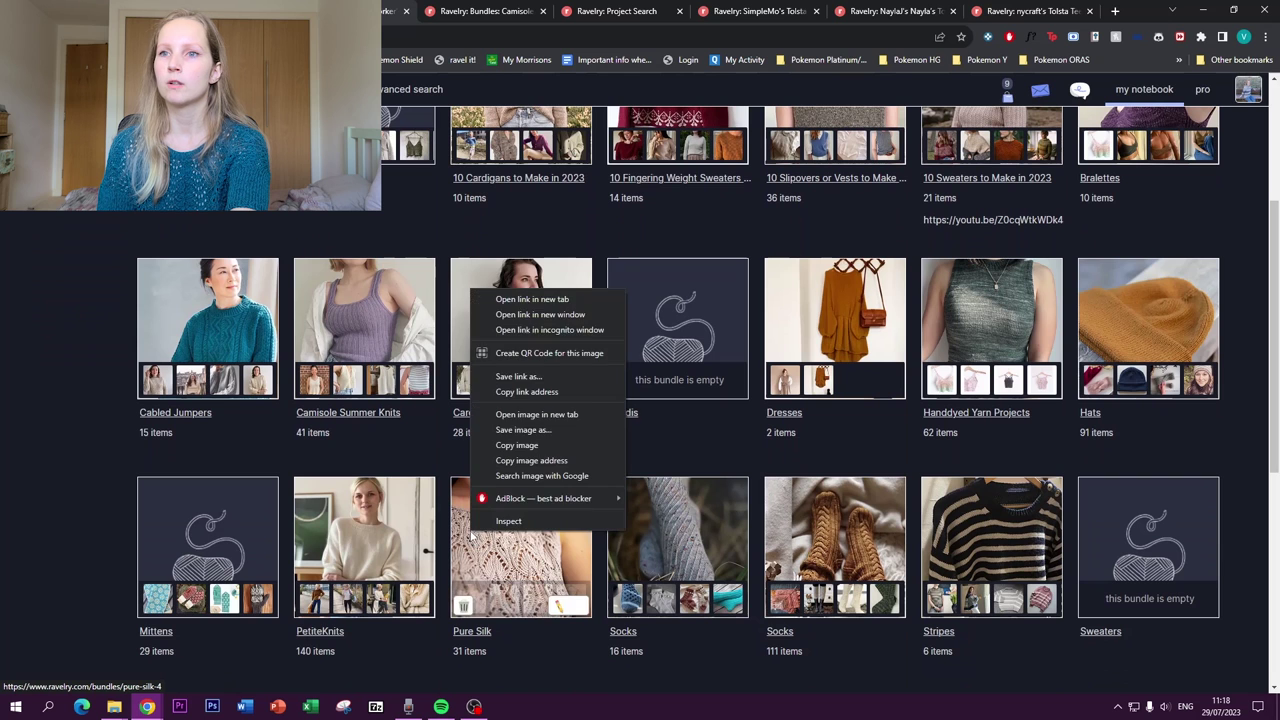
pyautogui.click(531, 299)
pyautogui.click(453, 8)
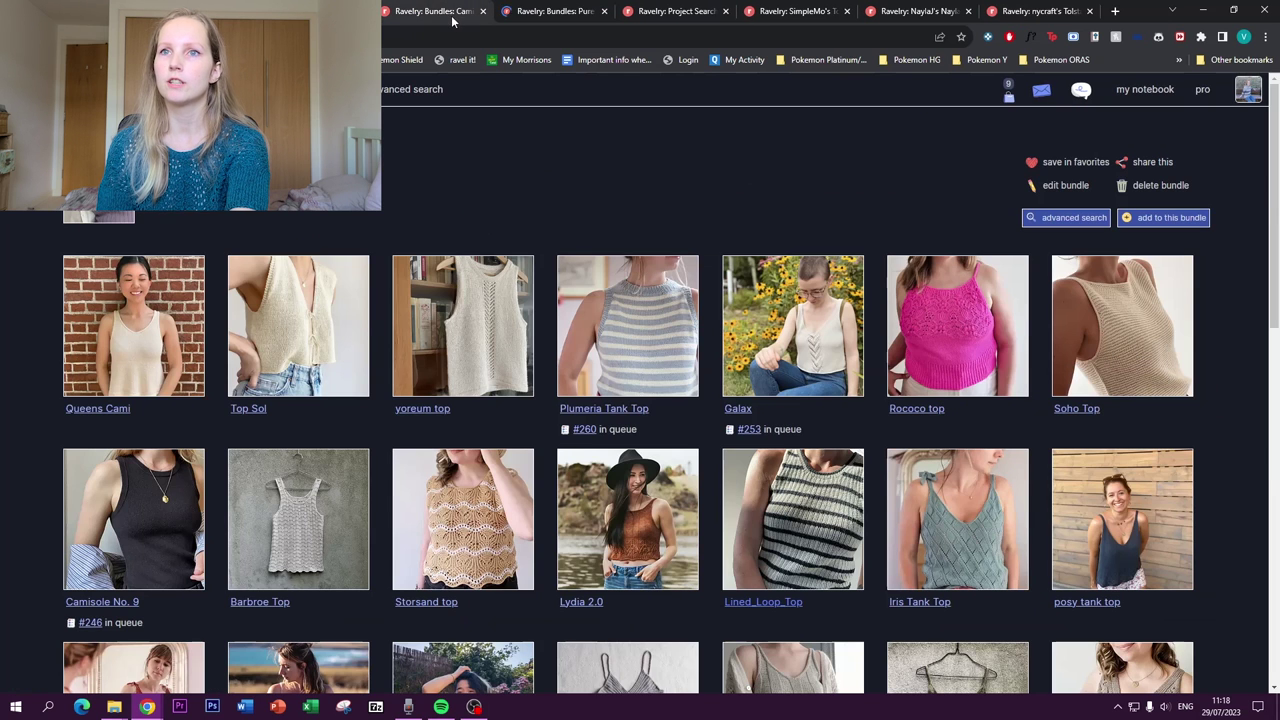
pyautogui.scroll(-3, 371, 314)
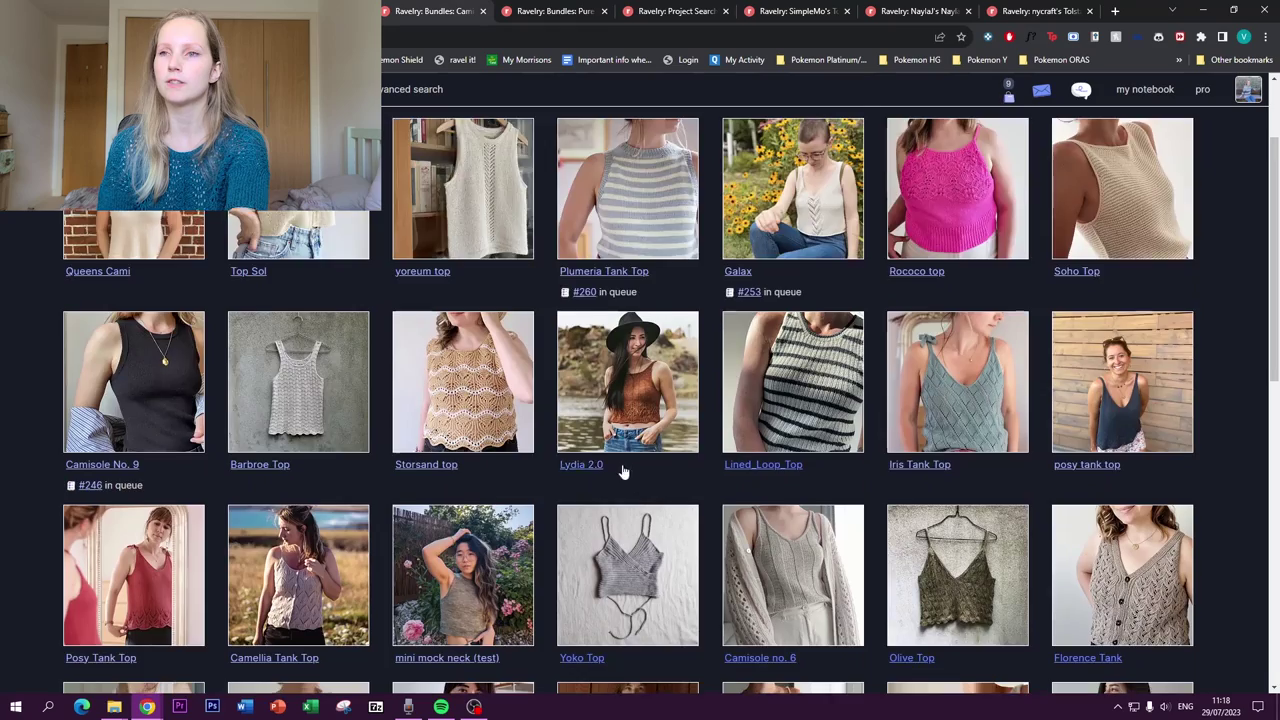
pyautogui.scroll(-5, 621, 471)
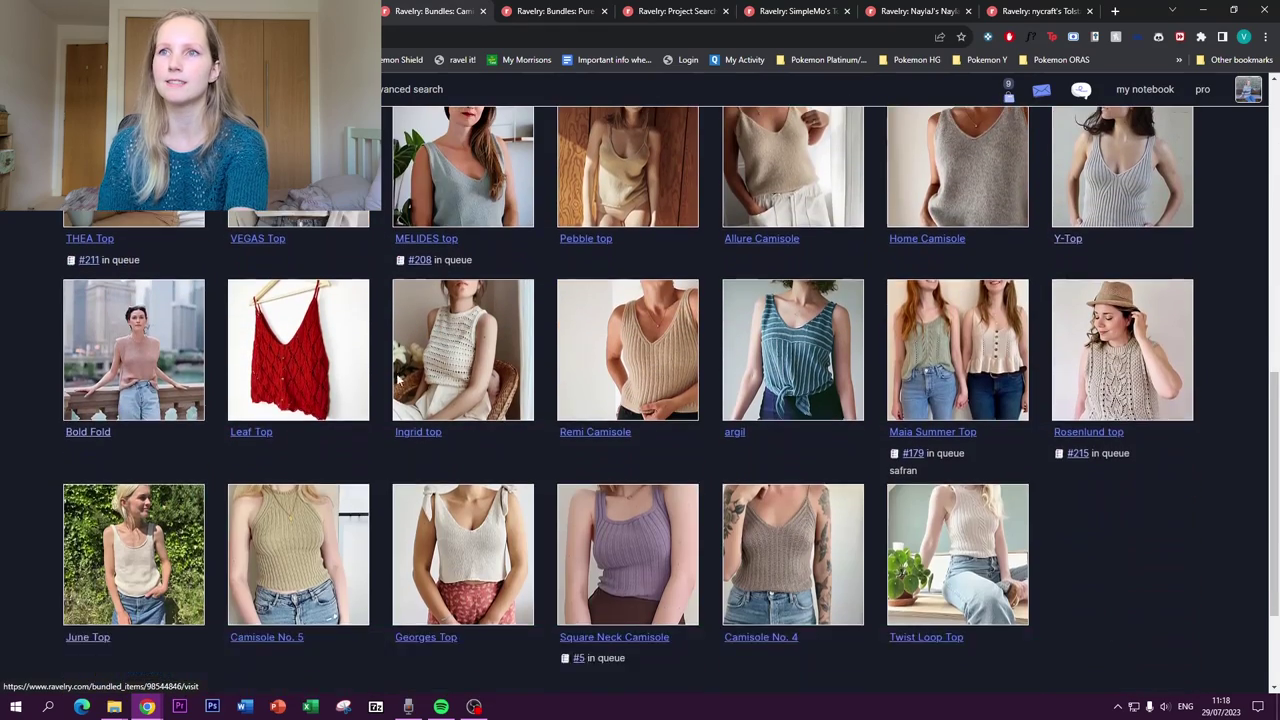
pyautogui.scroll(2, 413, 405)
pyautogui.click(515, 10)
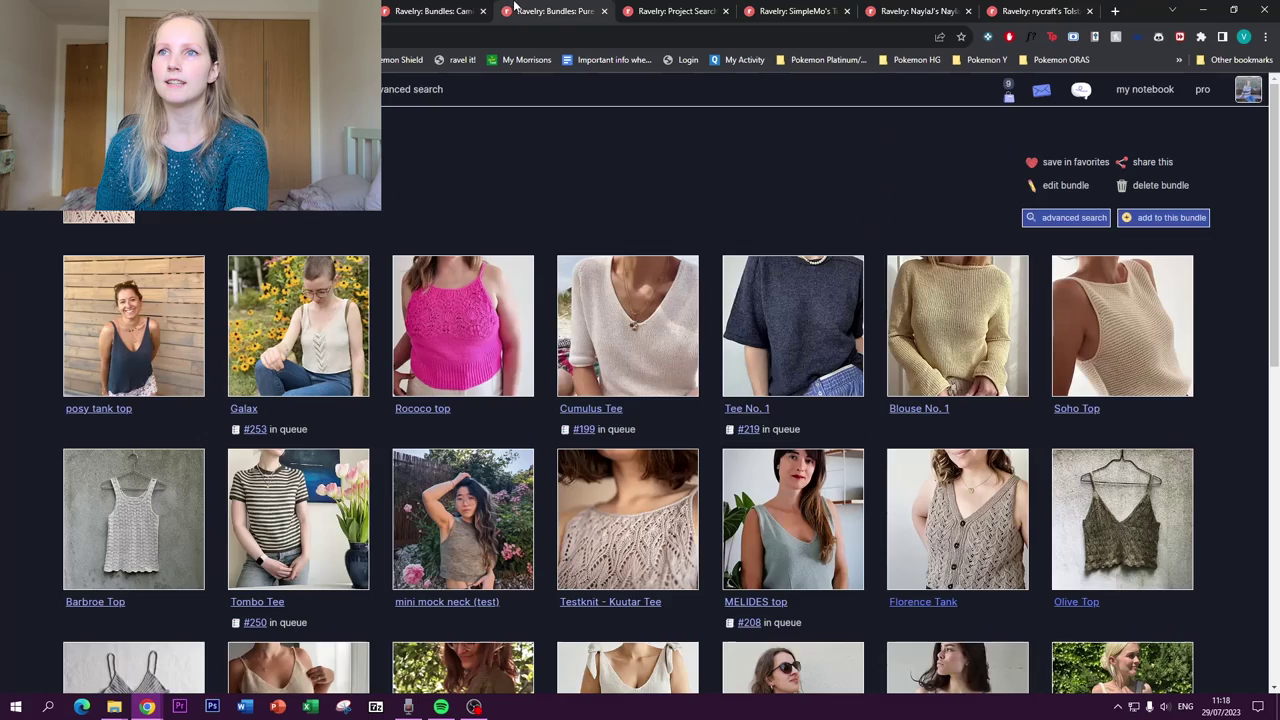
pyautogui.scroll(-1, 404, 290)
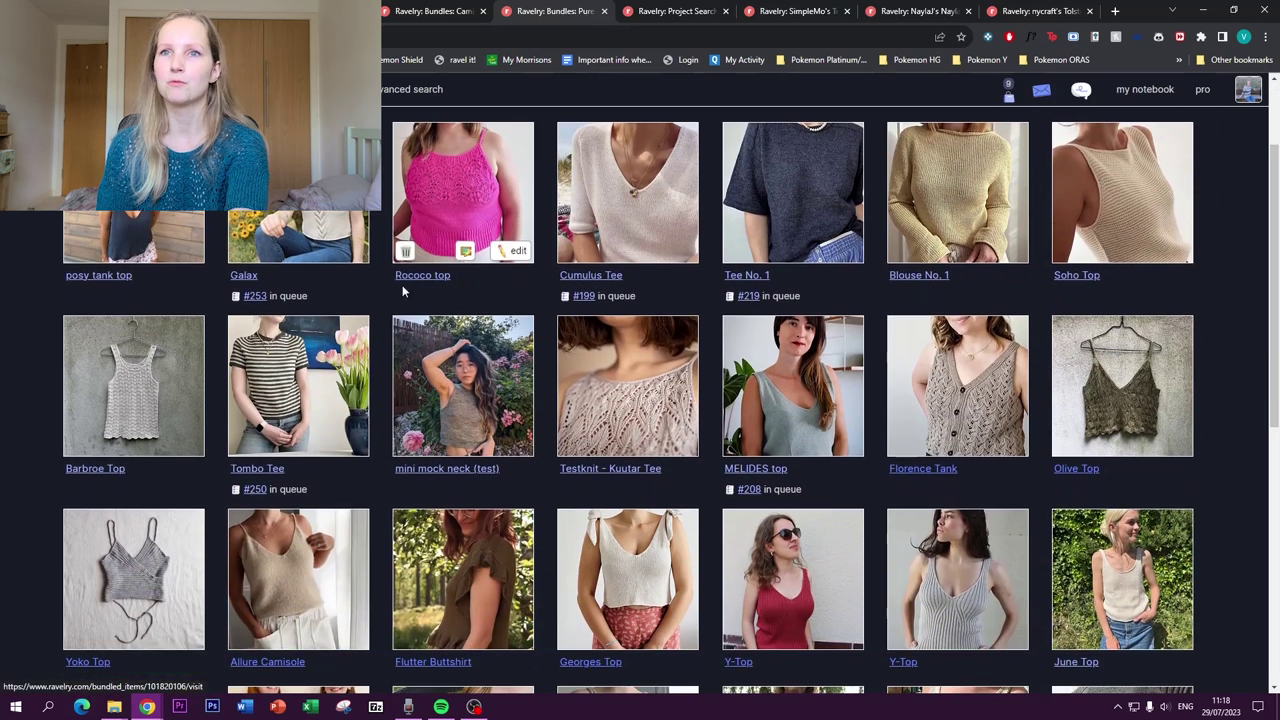
pyautogui.scroll(-2, 818, 374)
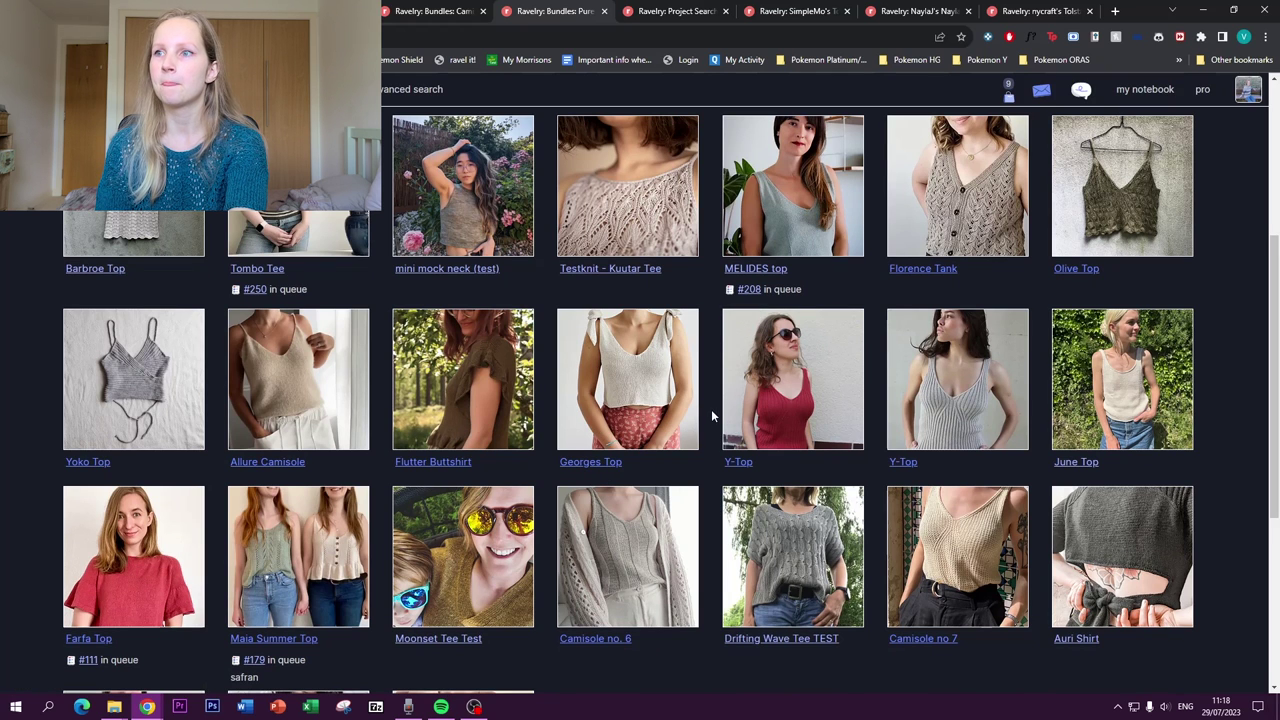
# Open June Top and save it in both Handdyed Yarn Projects and Camisole Summer Knits bundles
pyautogui.click(1101, 363)
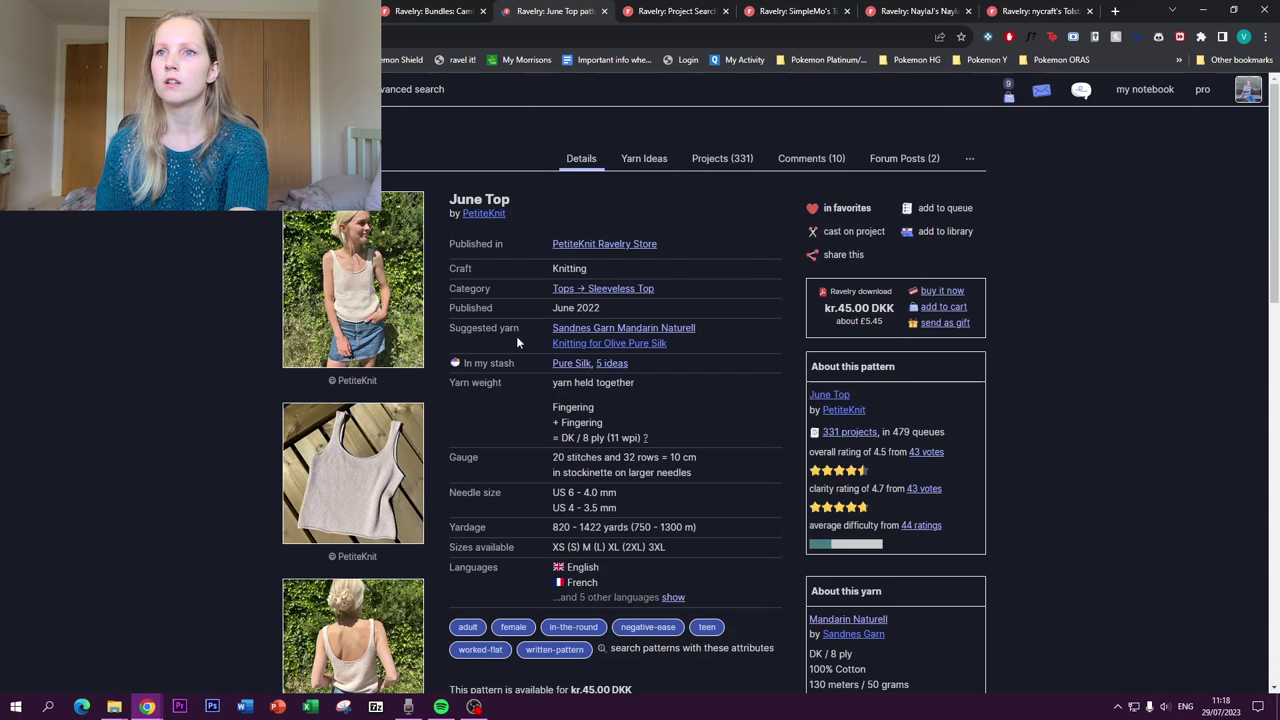
pyautogui.click(831, 208)
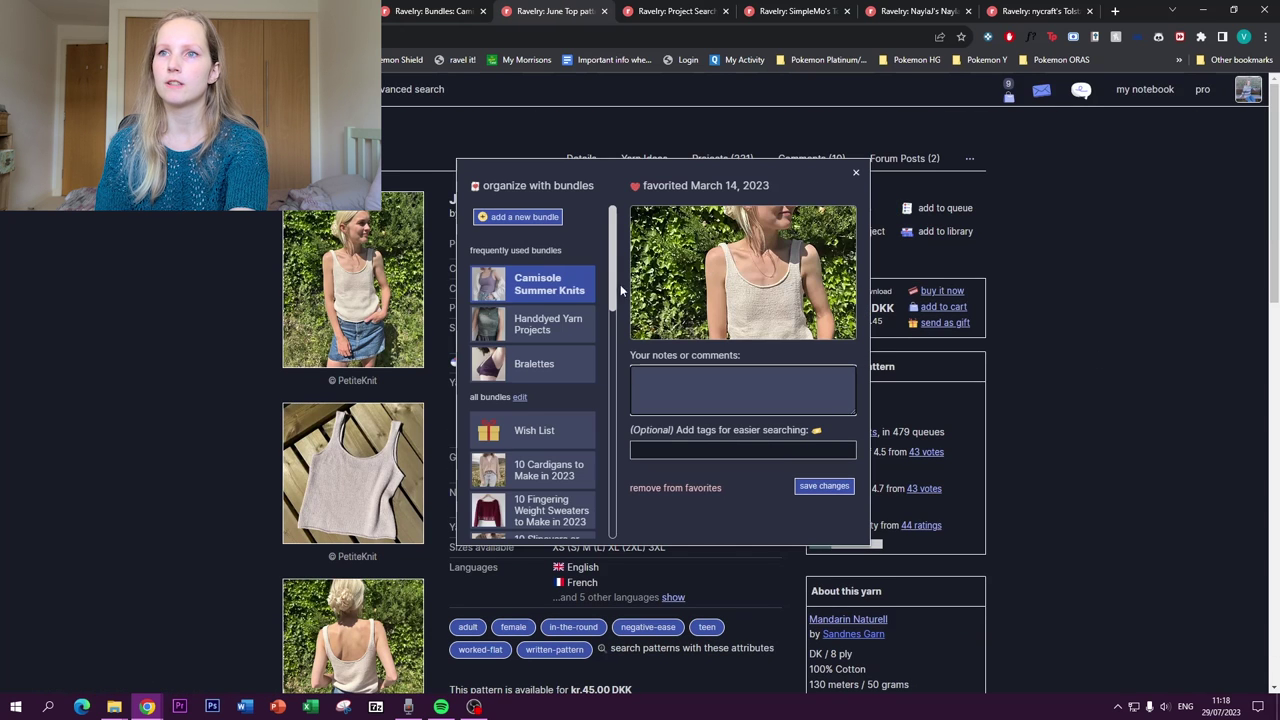
pyautogui.click(540, 332)
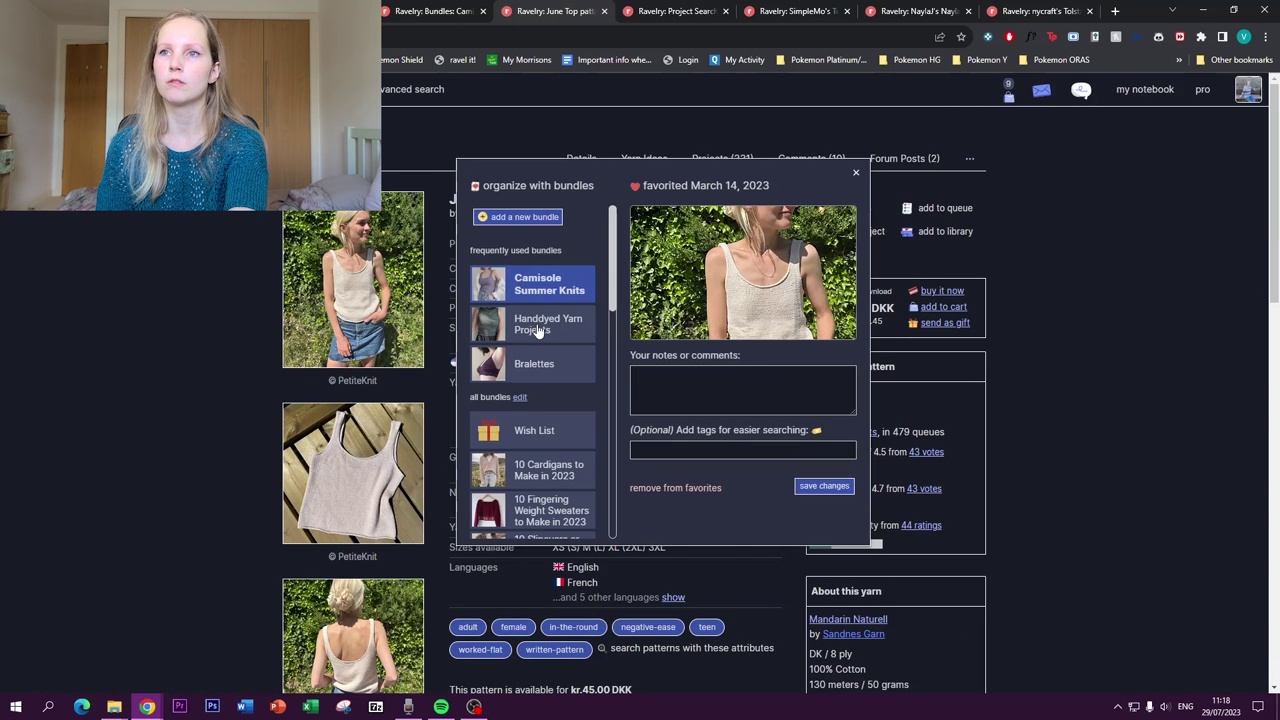
pyautogui.click(540, 294)
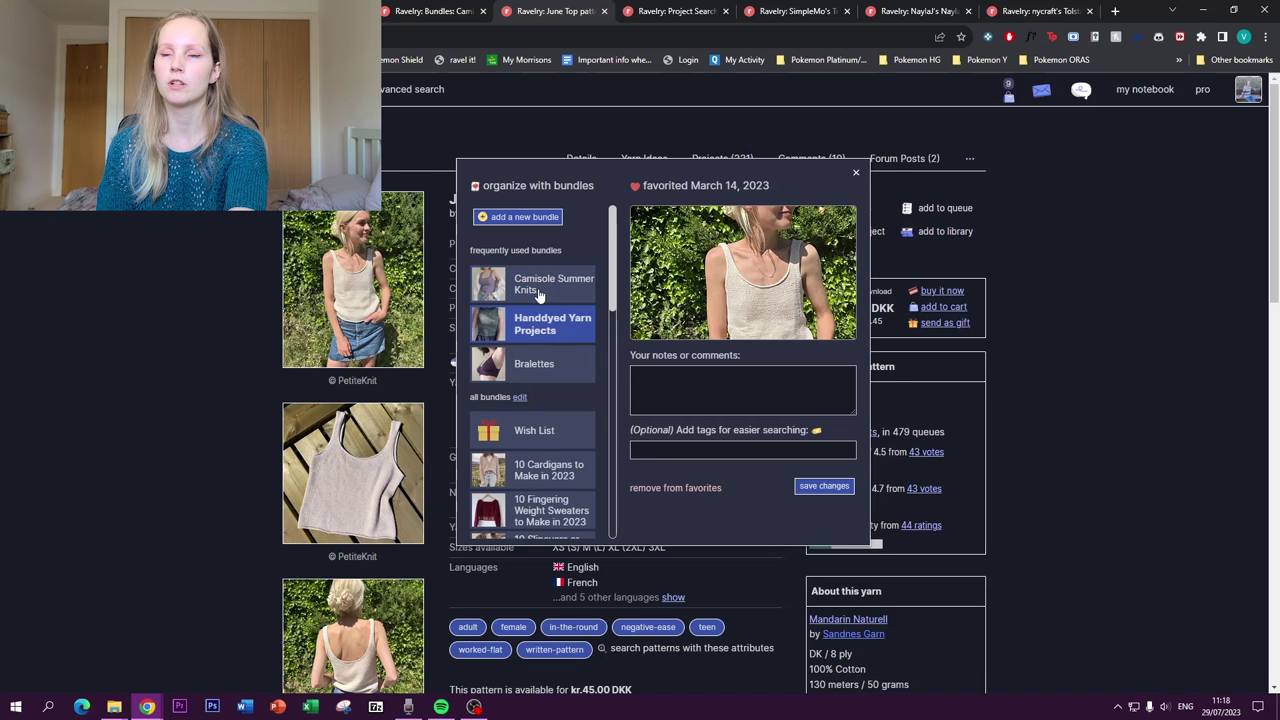
pyautogui.click(537, 293)
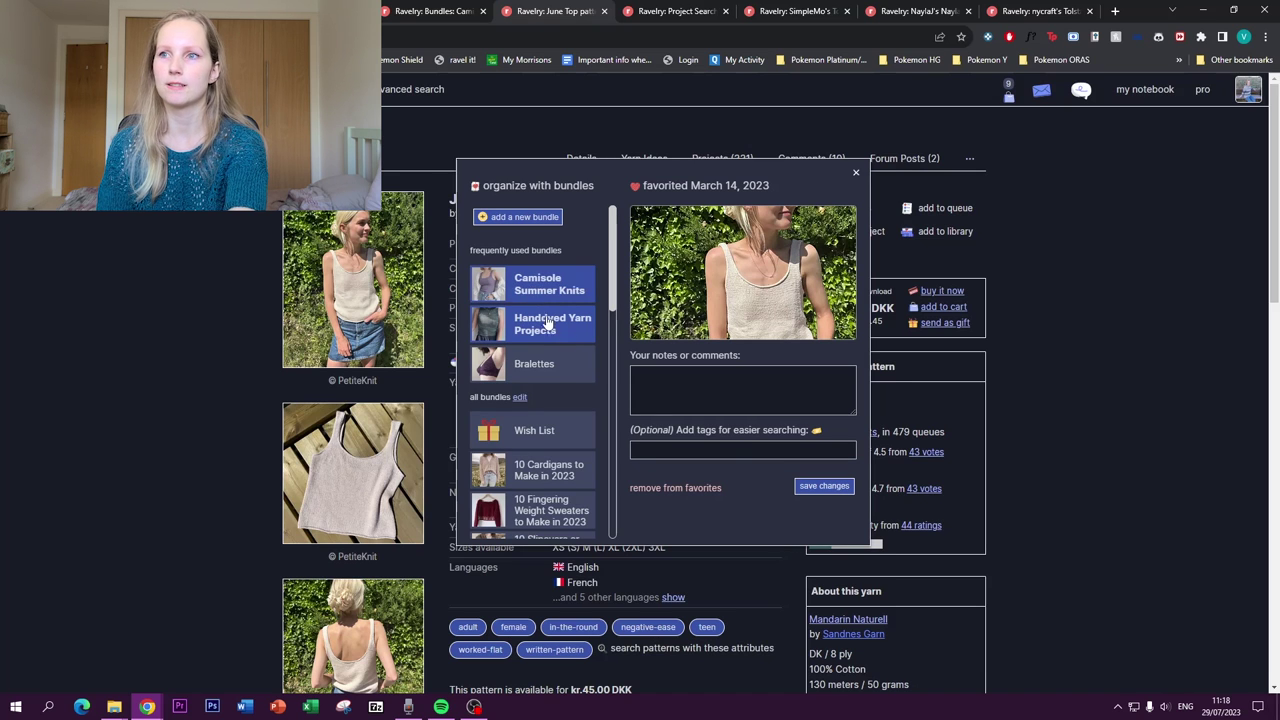
pyautogui.click(810, 486)
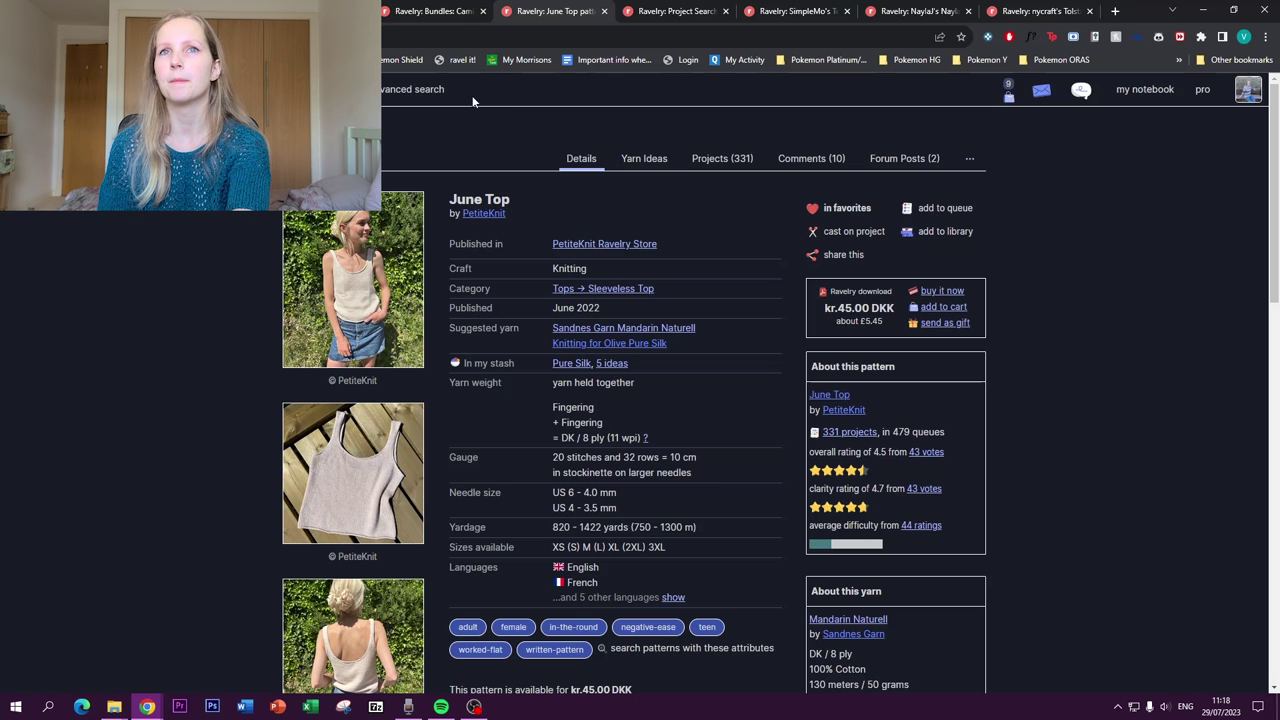
# Go to Favorites from the my notebook menu and scroll through the bundle counts
pyautogui.click(1155, 105)
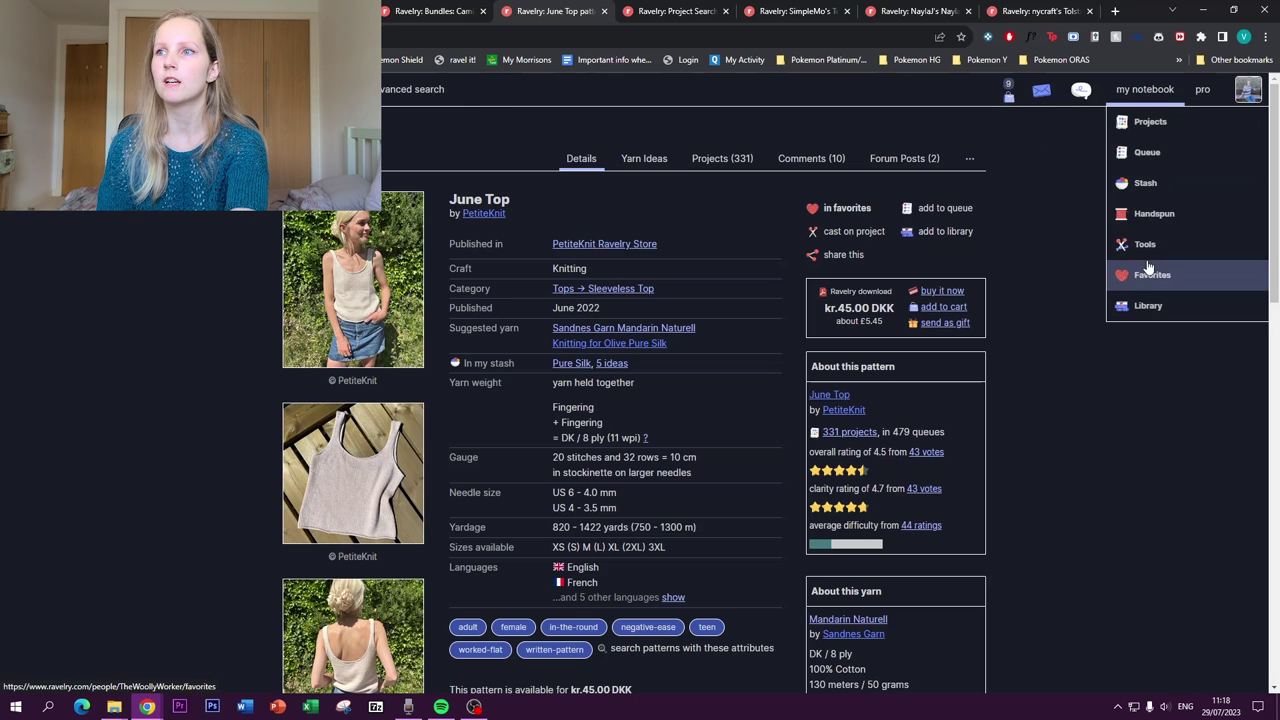
pyautogui.click(1123, 280)
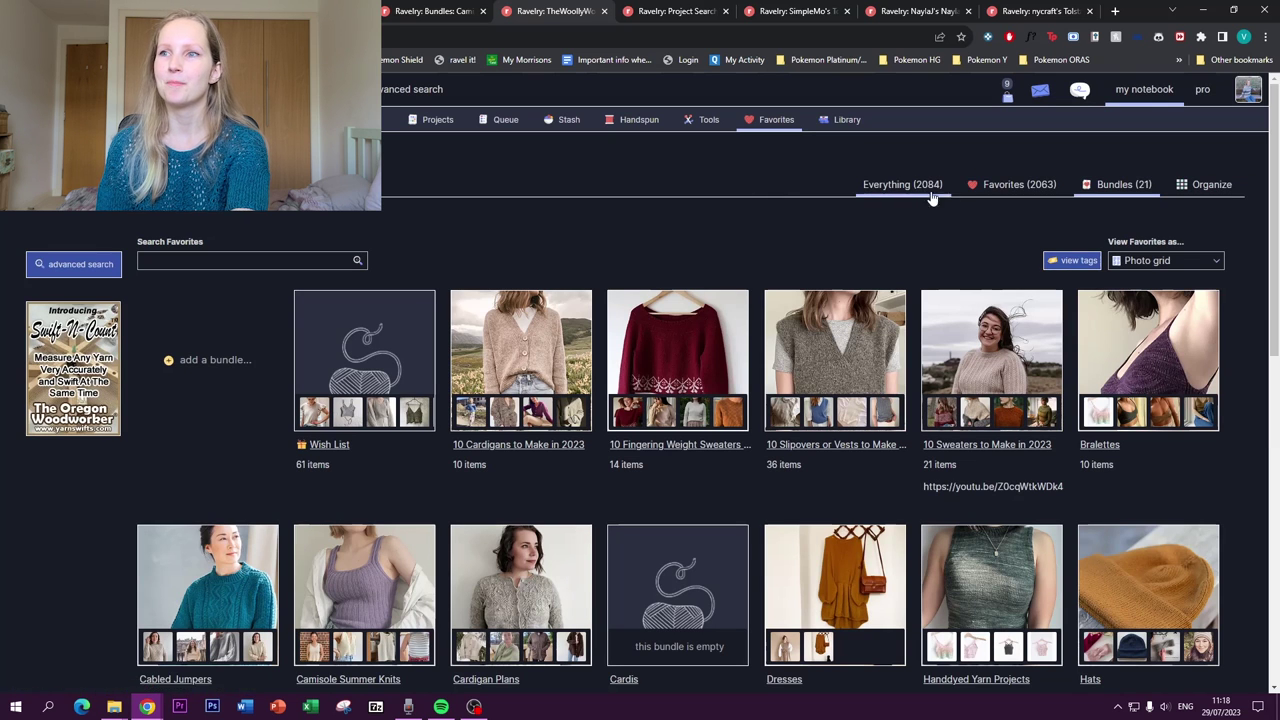
pyautogui.scroll(-1, 700, 300)
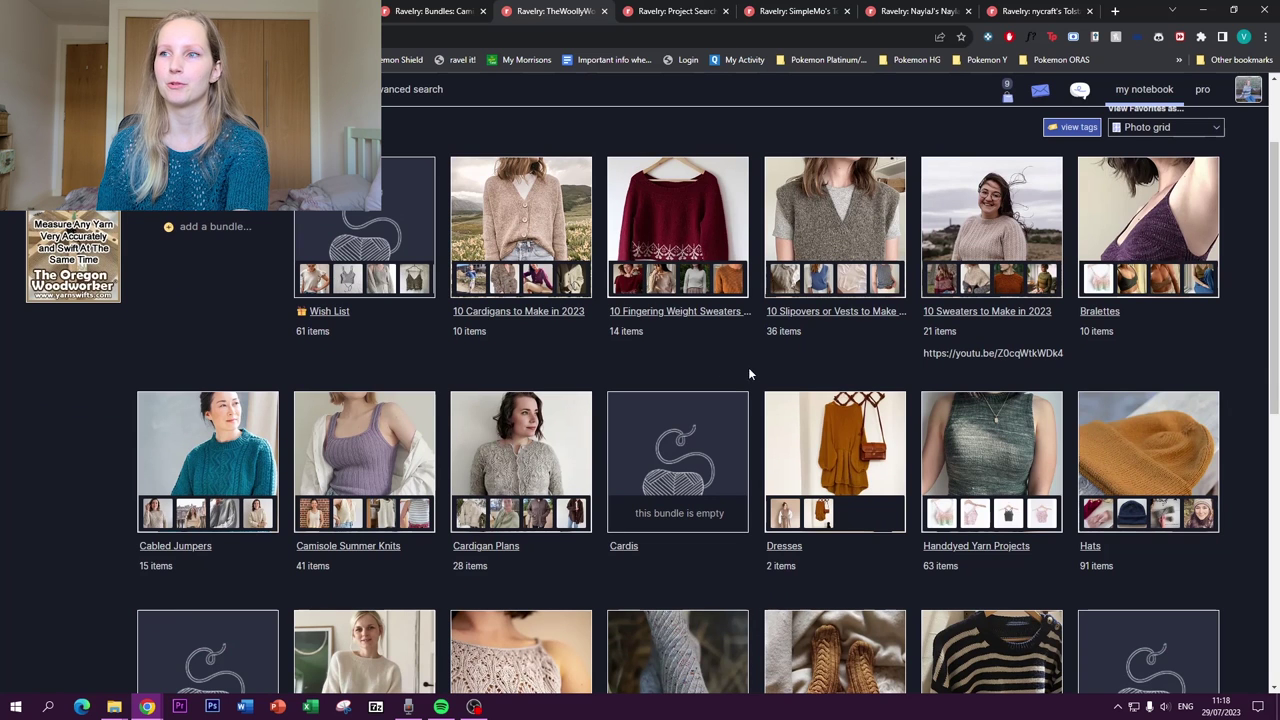
pyautogui.scroll(1, 865, 432)
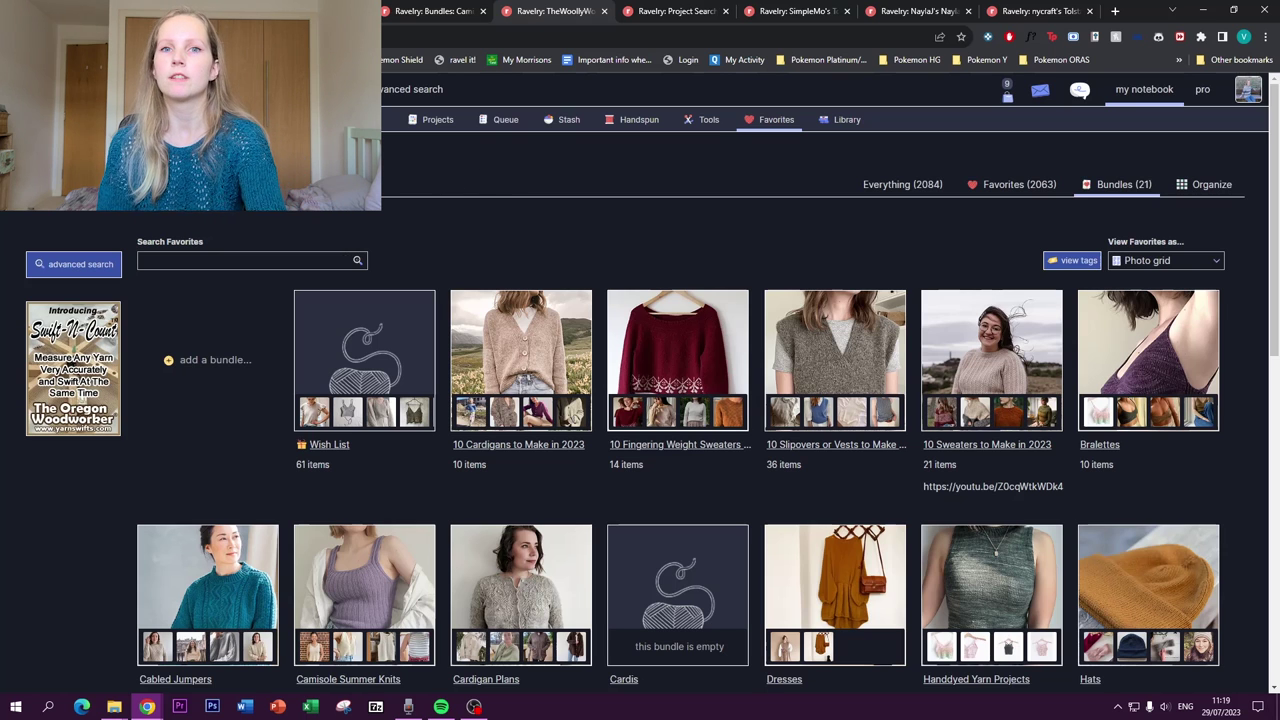
pyautogui.moveTo(1144, 89)
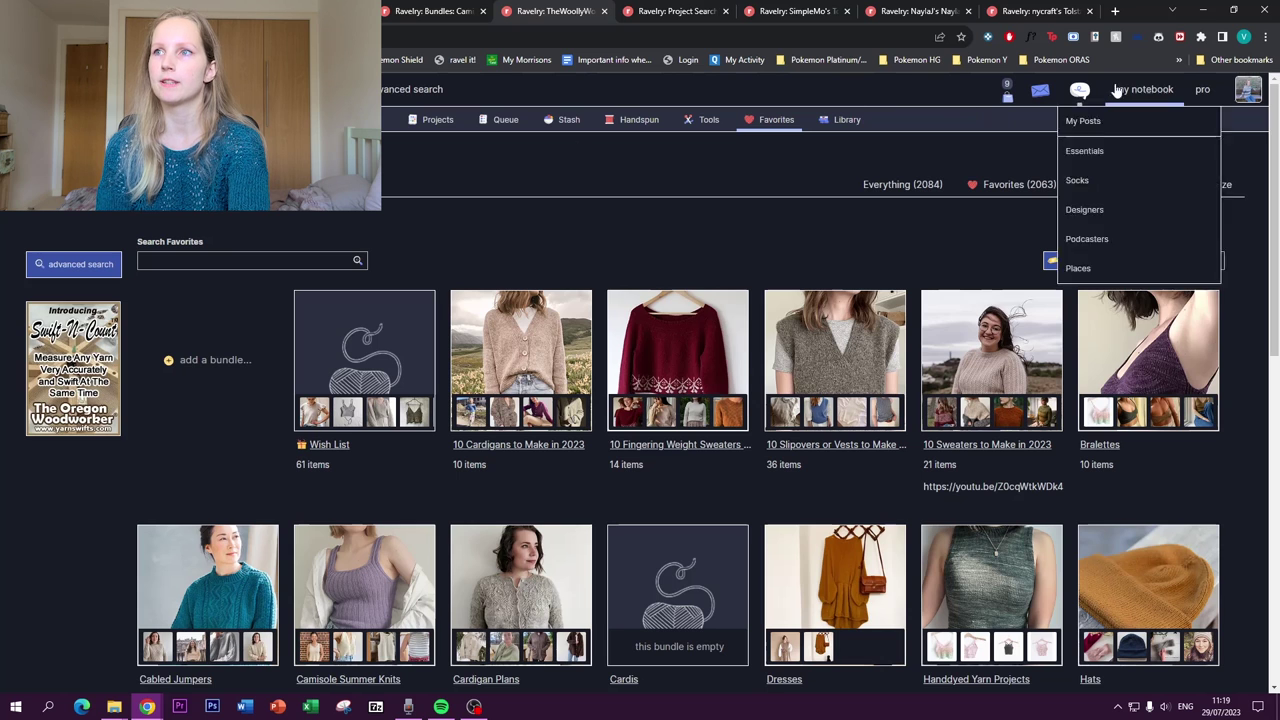
pyautogui.click(1148, 123)
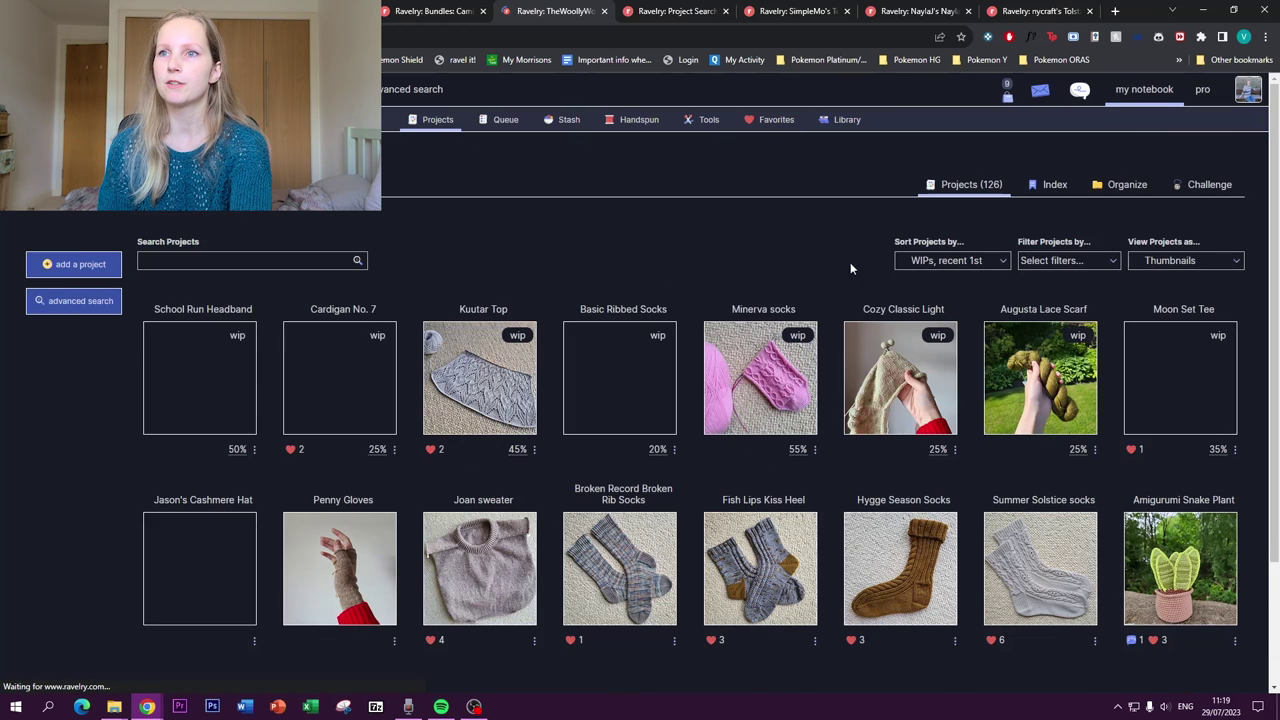
pyautogui.scroll(-1, 700, 300)
pyautogui.scroll(1, 828, 323)
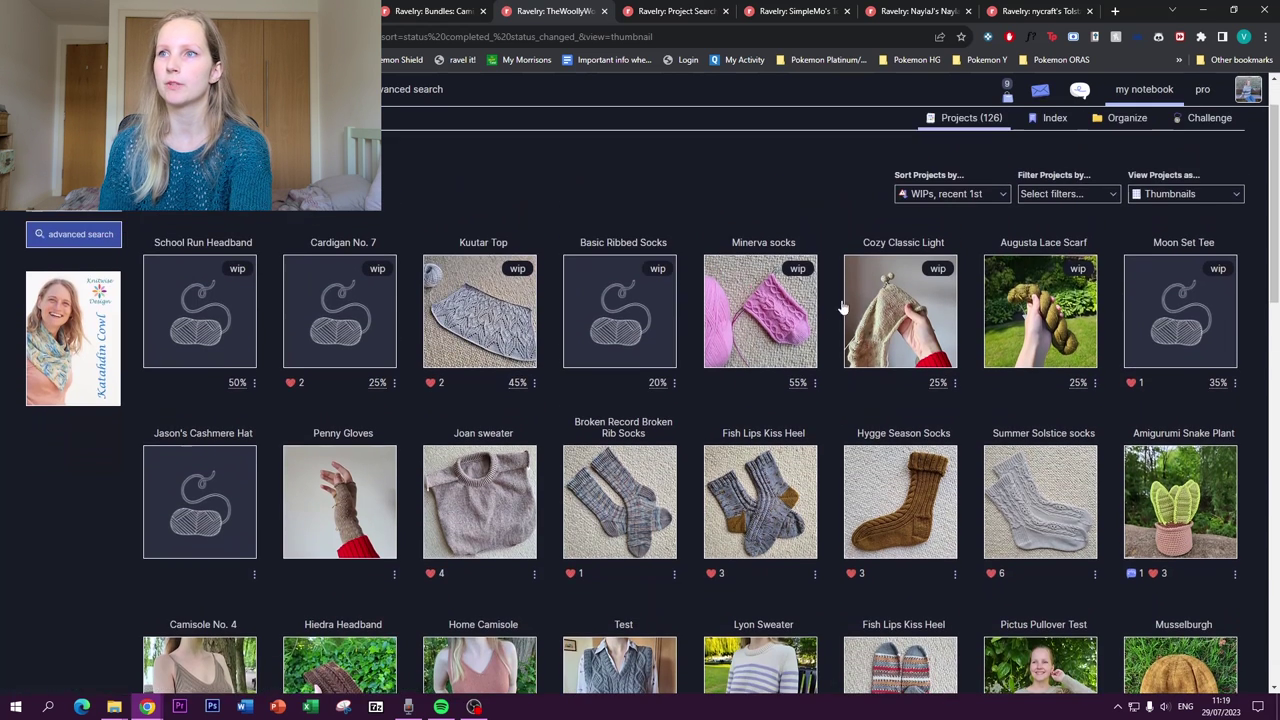
pyautogui.scroll(-1, 818, 300)
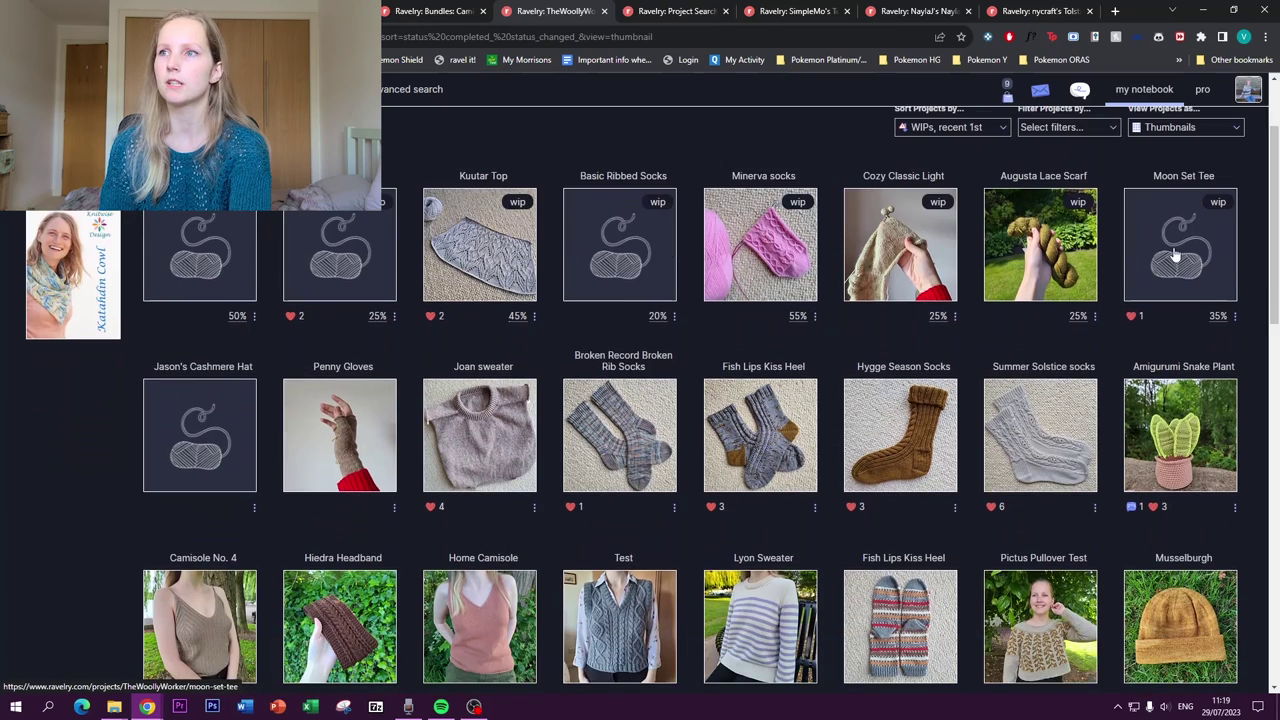
pyautogui.scroll(-1, 1158, 288)
pyautogui.scroll(-4, 1158, 288)
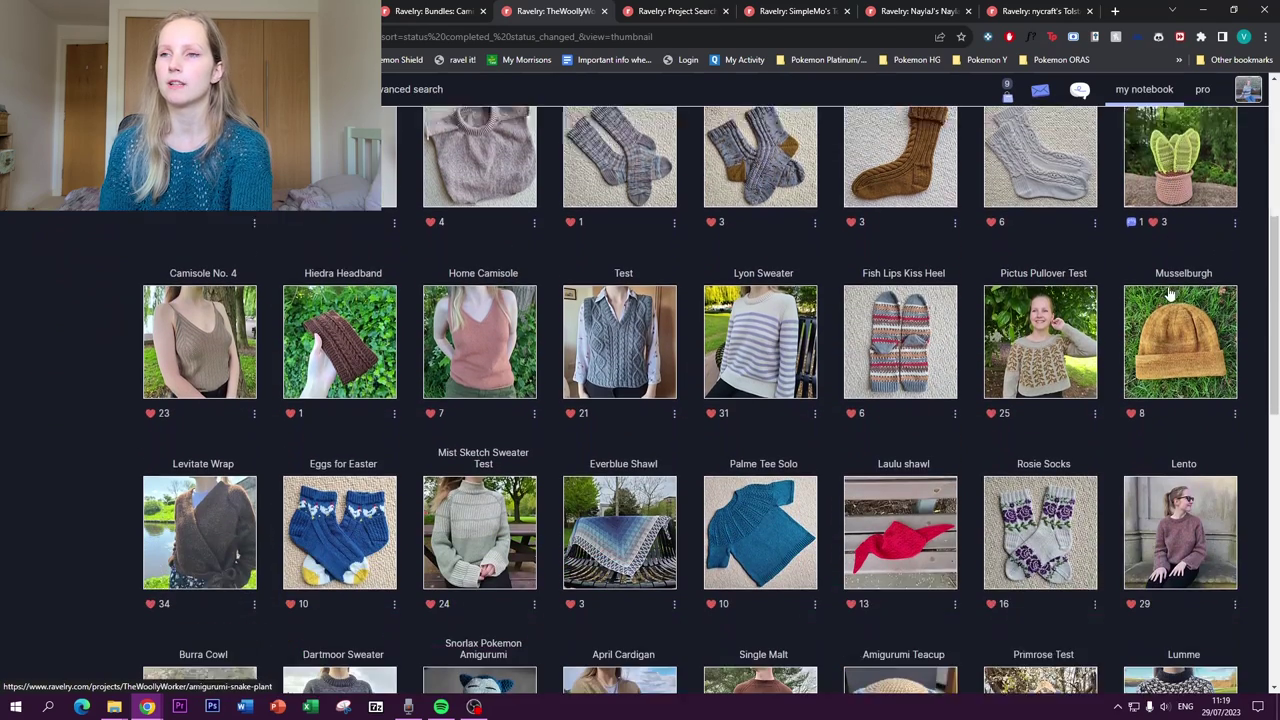
pyautogui.scroll(-4, 654, 288)
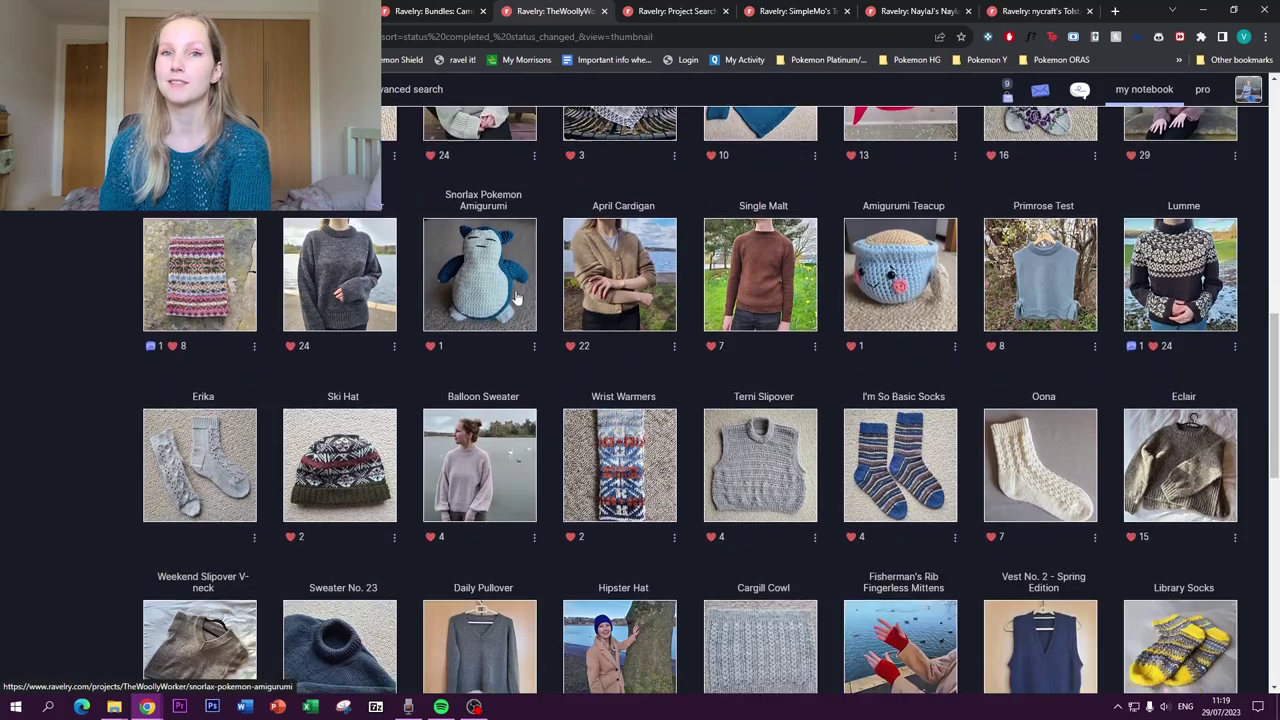
pyautogui.scroll(1, 511, 298)
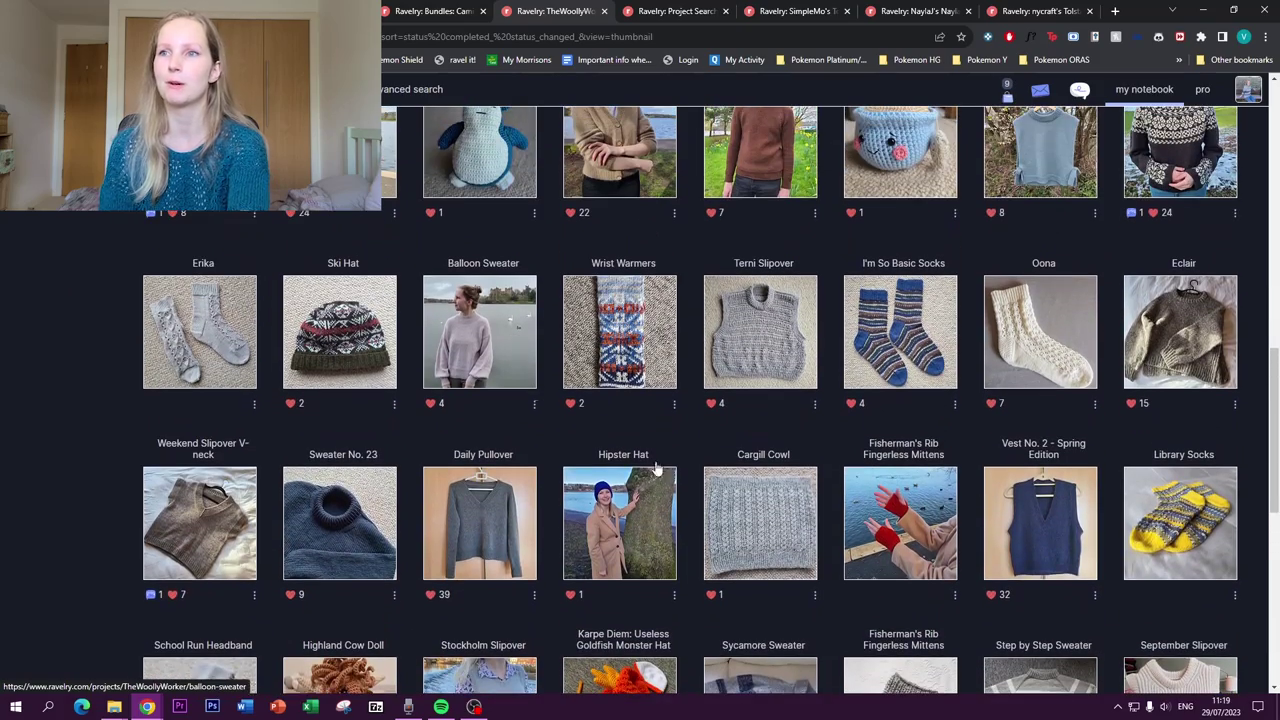
pyautogui.scroll(10, 690, 421)
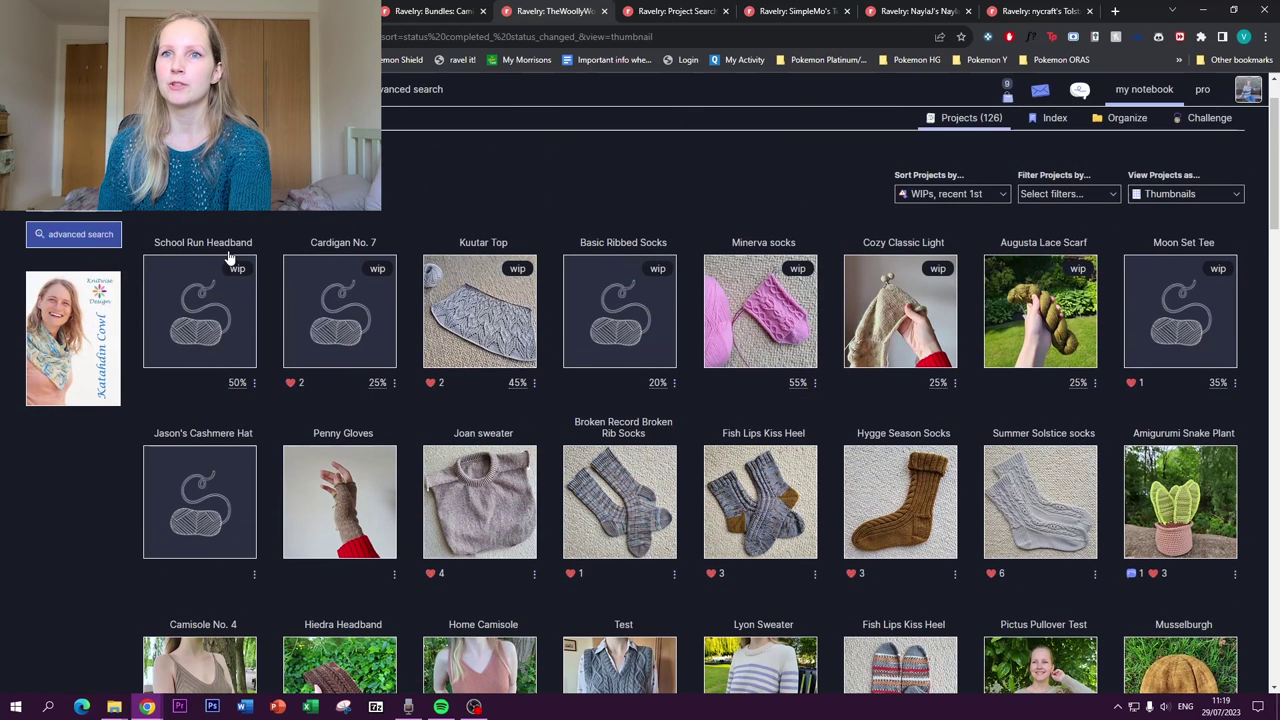
# Open the advanced project search, sort by recently finished, and filter to Clothing > Sweater > All Sweater
pyautogui.click(67, 241)
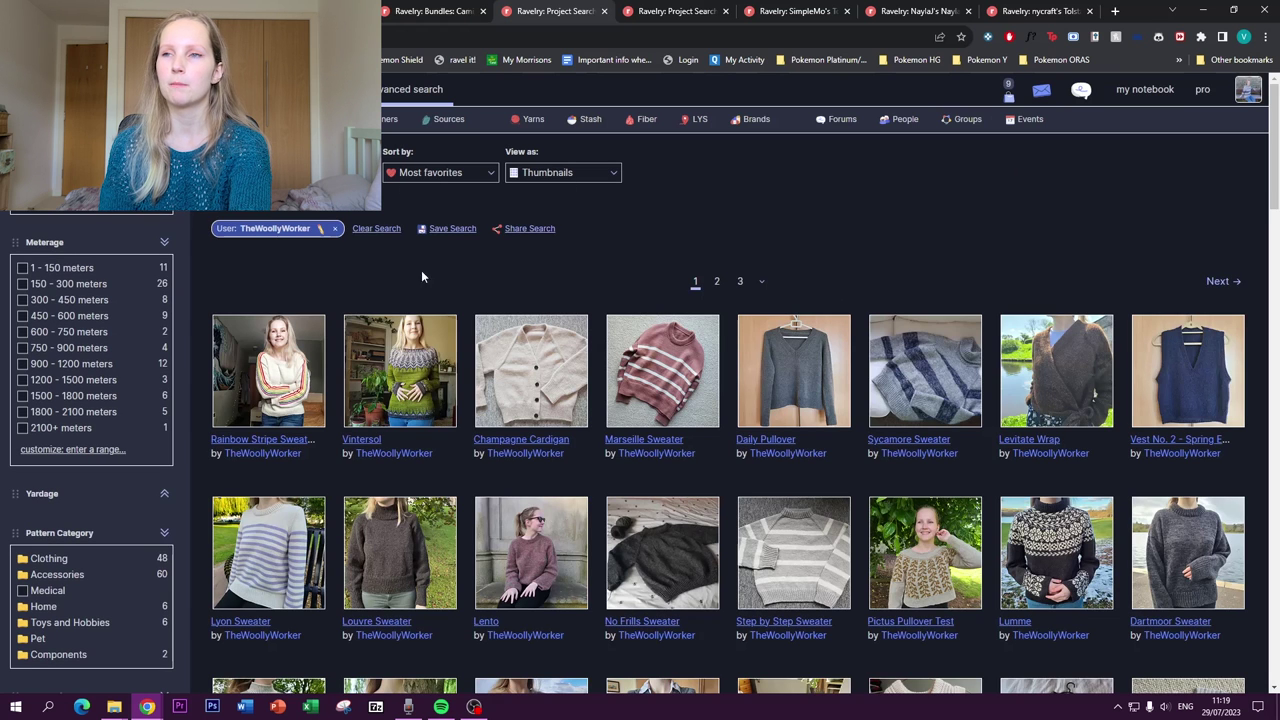
pyautogui.click(401, 172)
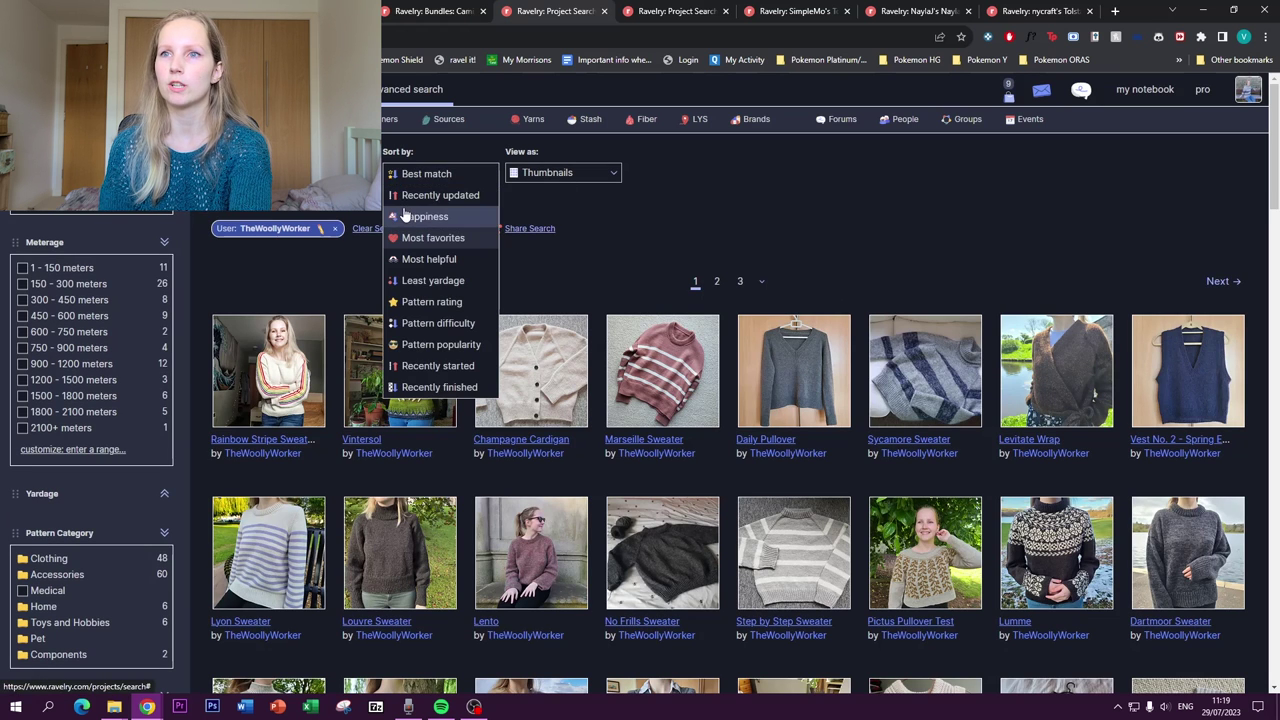
pyautogui.click(435, 387)
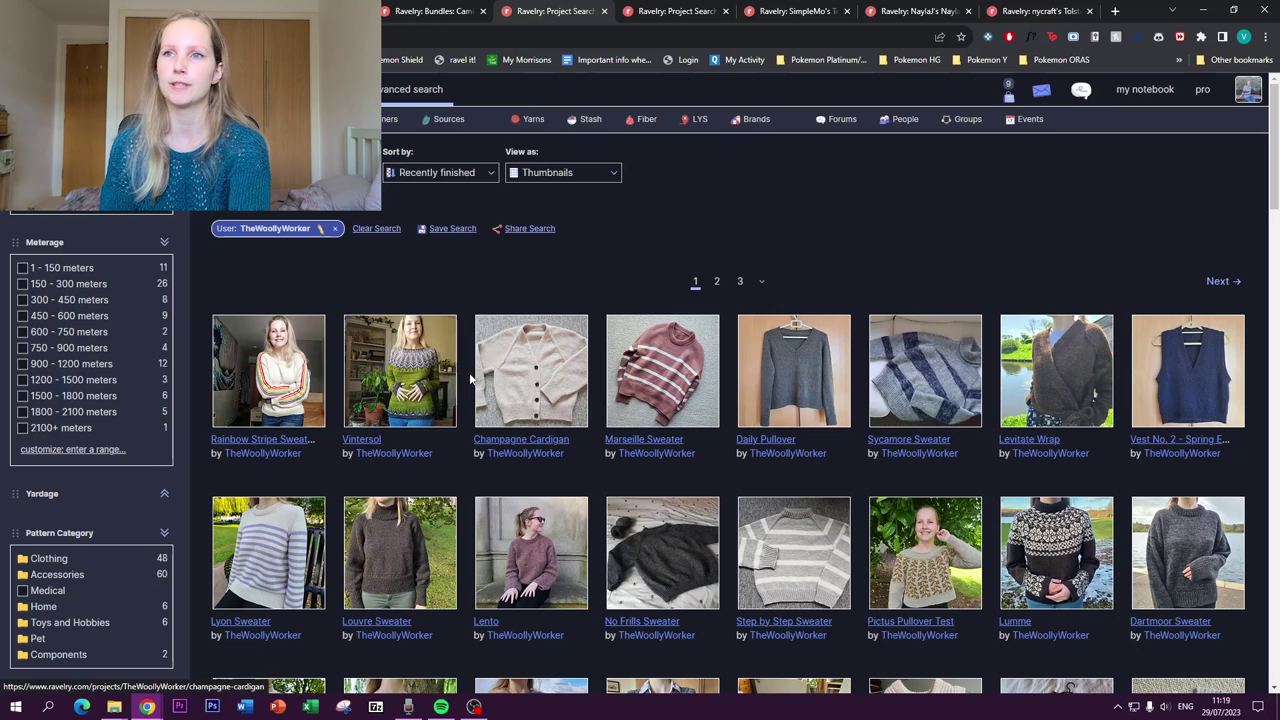
pyautogui.scroll(-1, 323, 274)
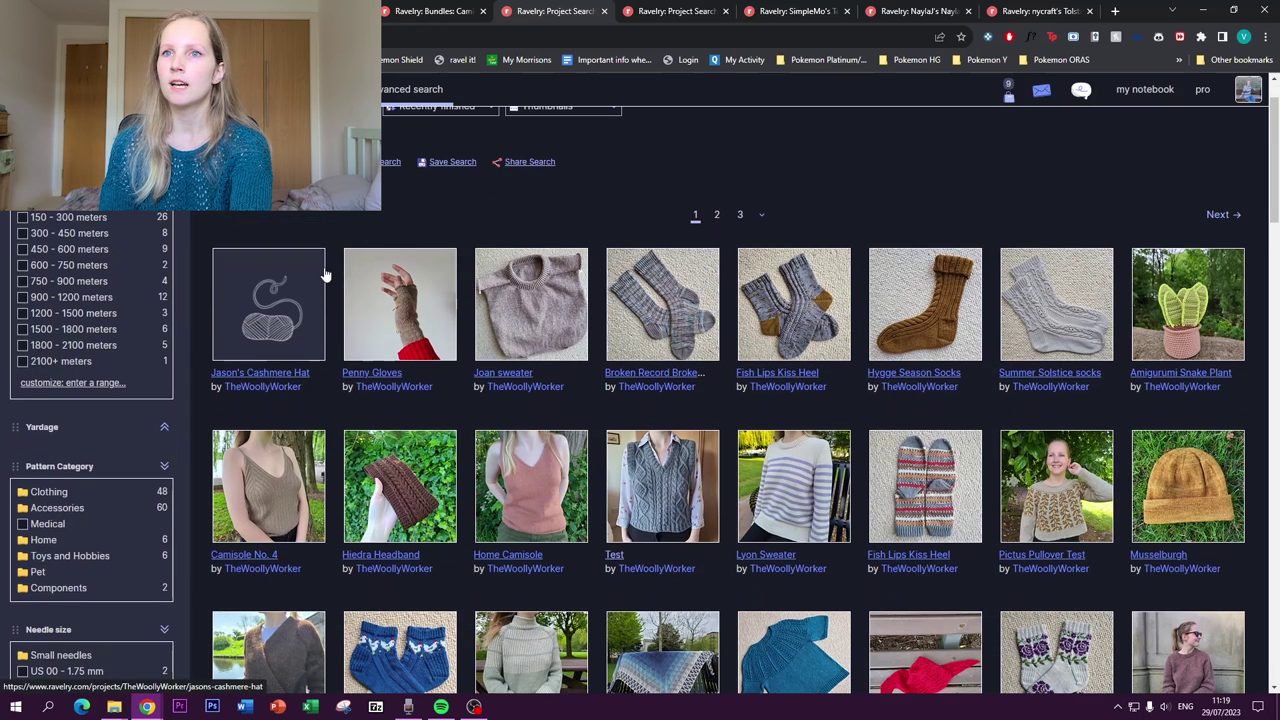
pyautogui.scroll(-2, 323, 274)
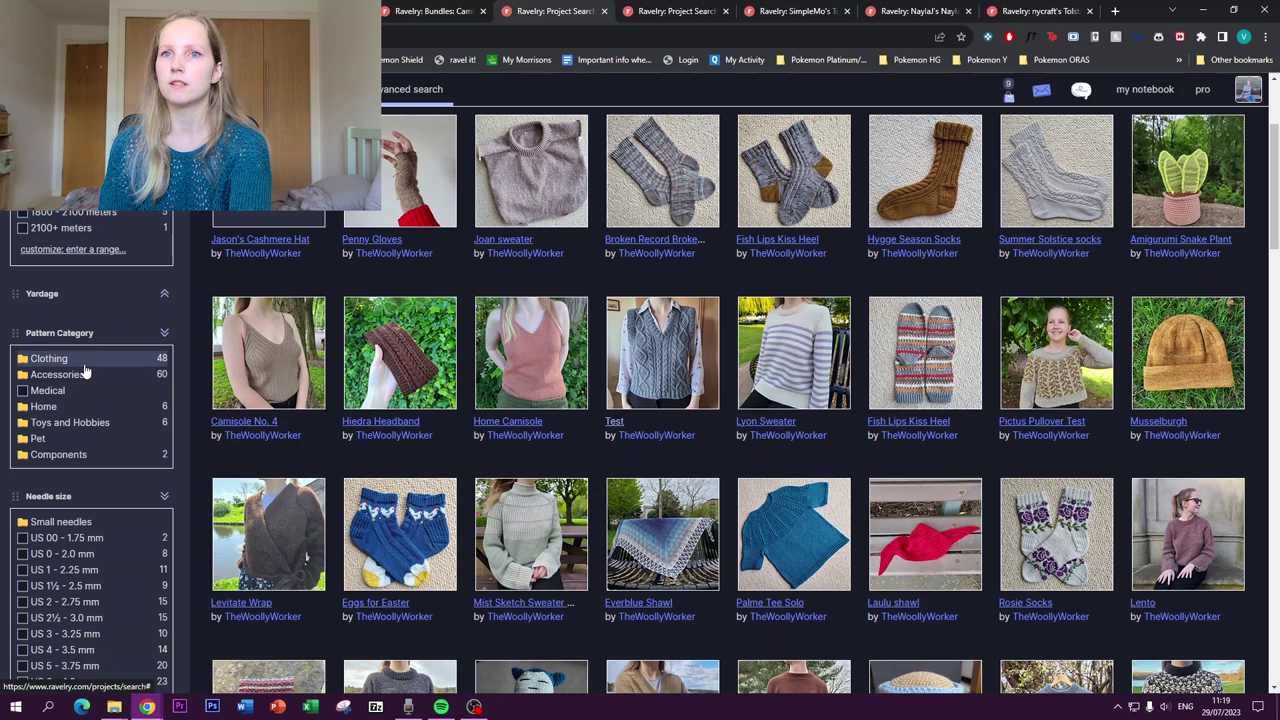
pyautogui.click(84, 362)
pyautogui.click(238, 600)
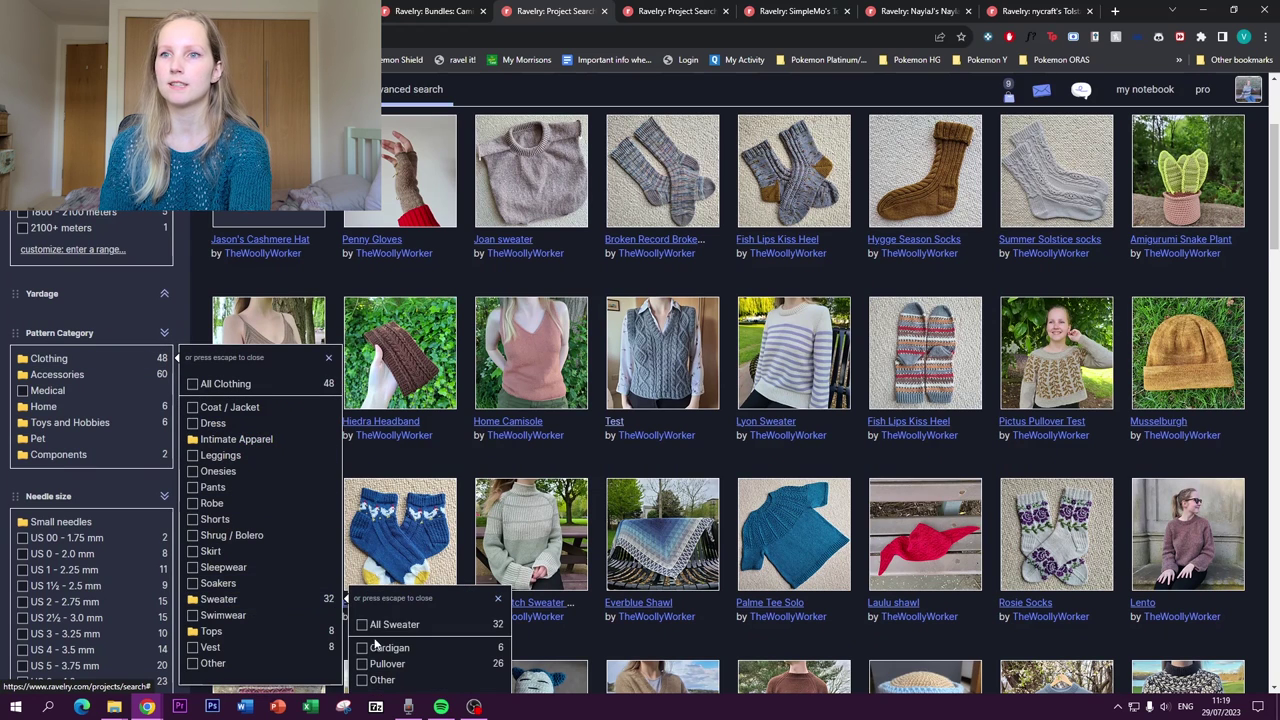
pyautogui.click(372, 625)
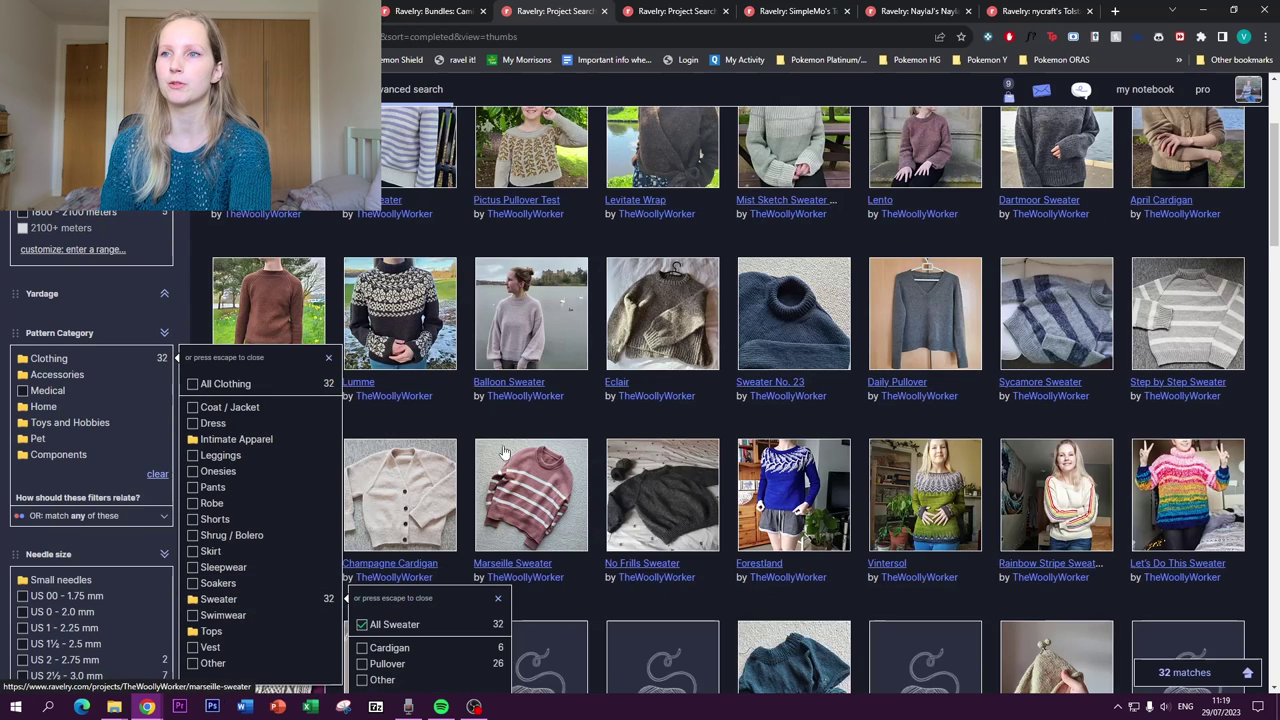
# Try the Cardigan and DK weight filters, then remove them to leave all sweaters
pyautogui.scroll(-3, 549, 357)
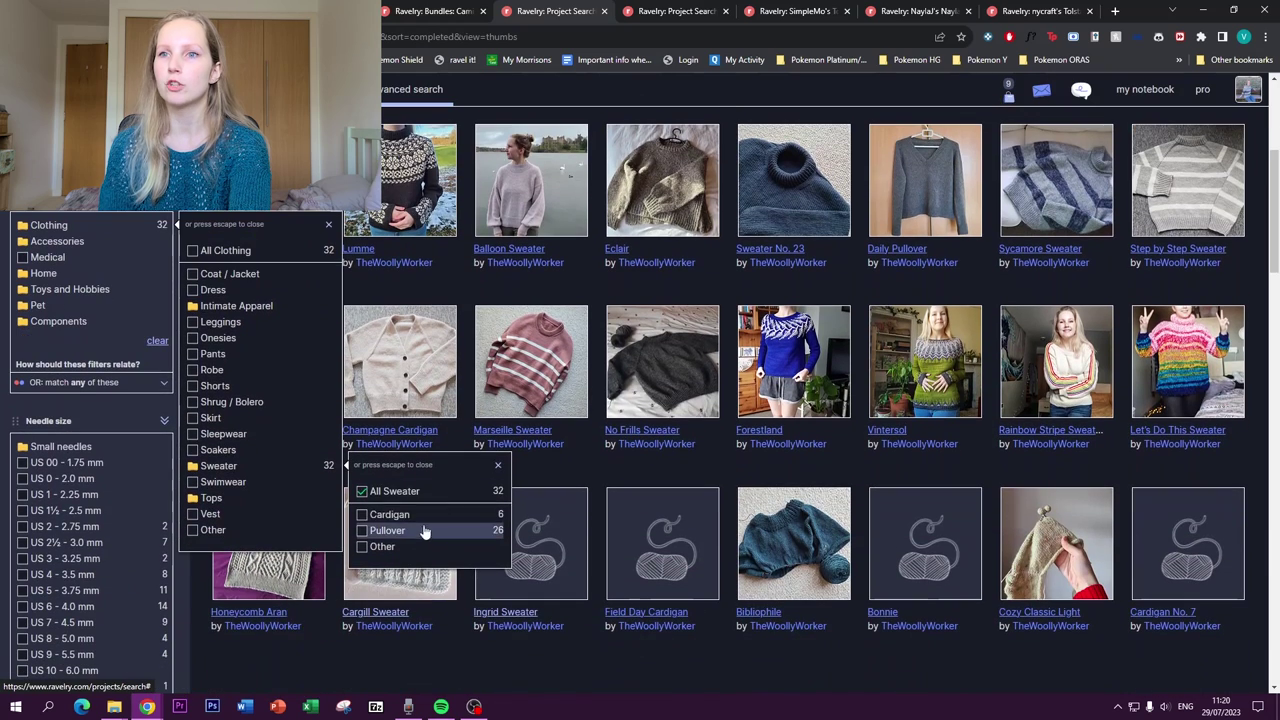
pyautogui.click(374, 518)
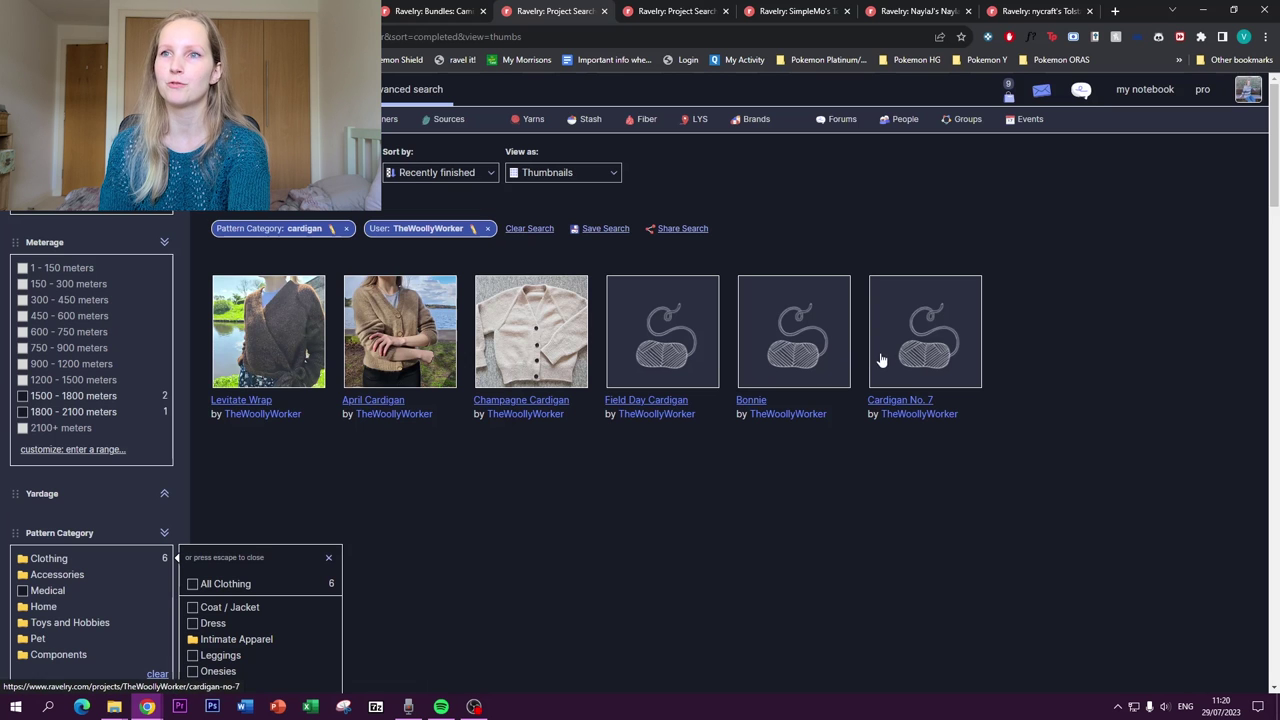
pyautogui.scroll(-3, 385, 350)
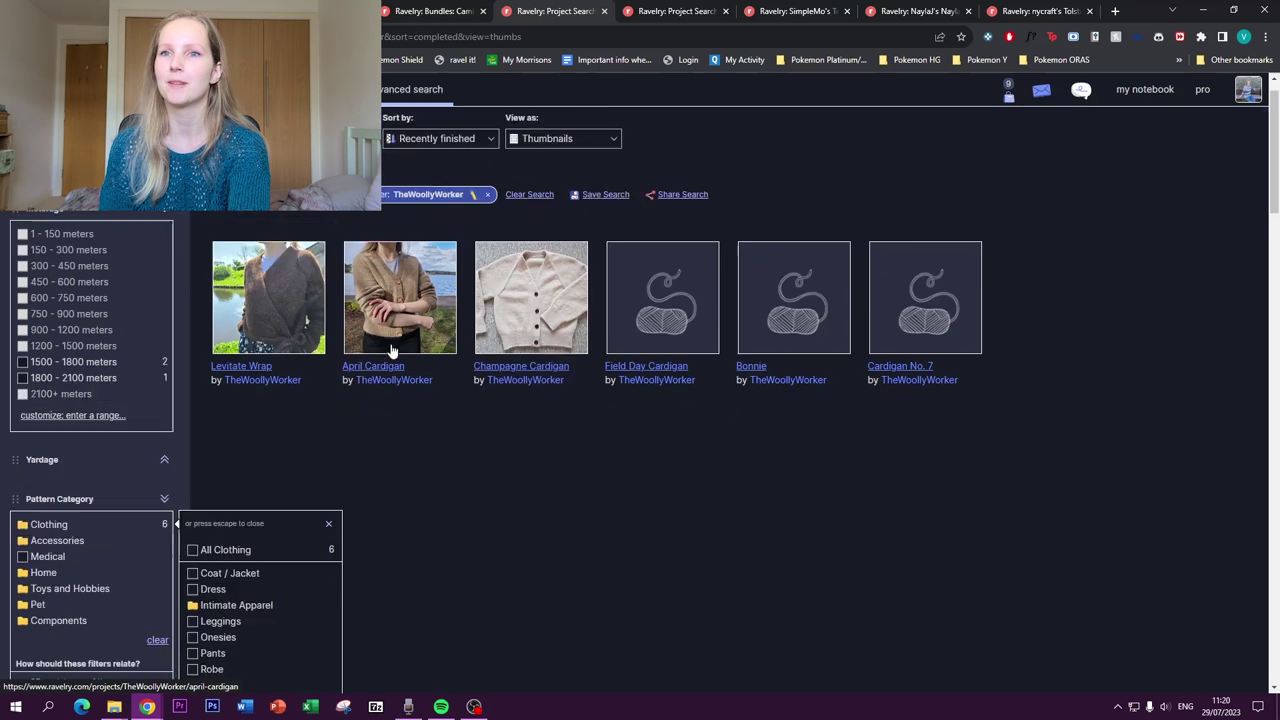
pyautogui.scroll(-1, 379, 350)
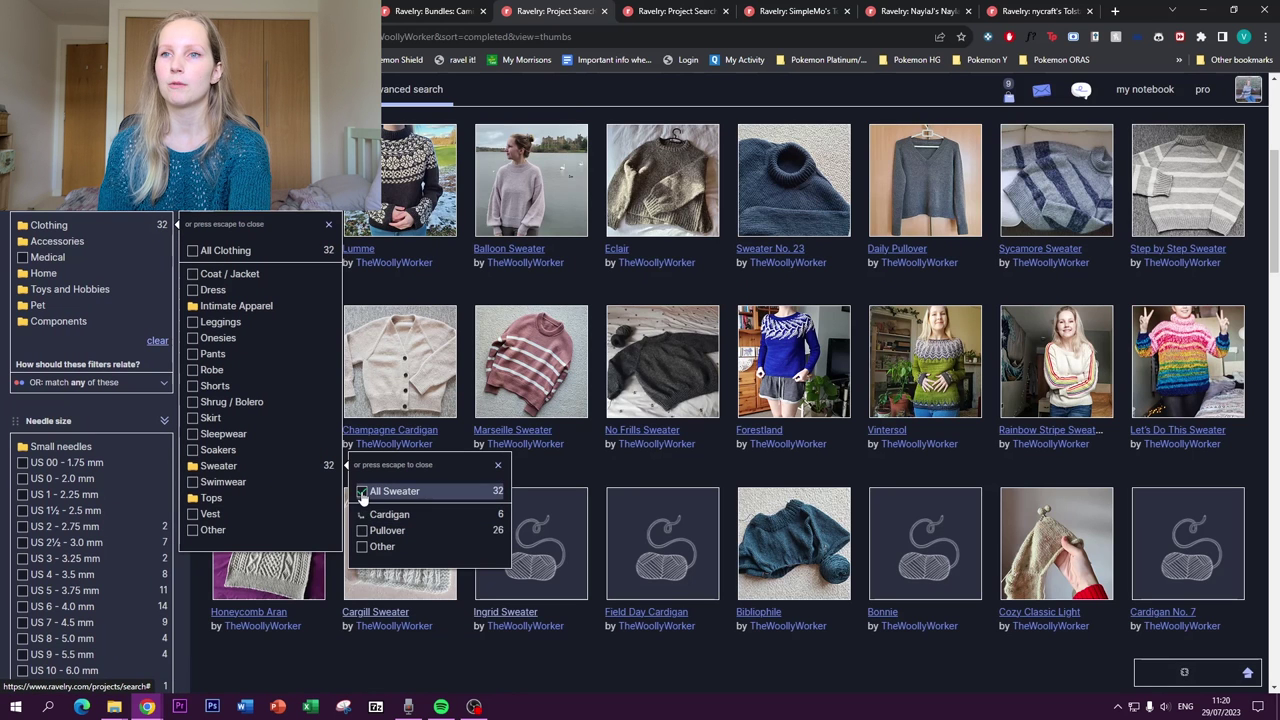
pyautogui.click(390, 491)
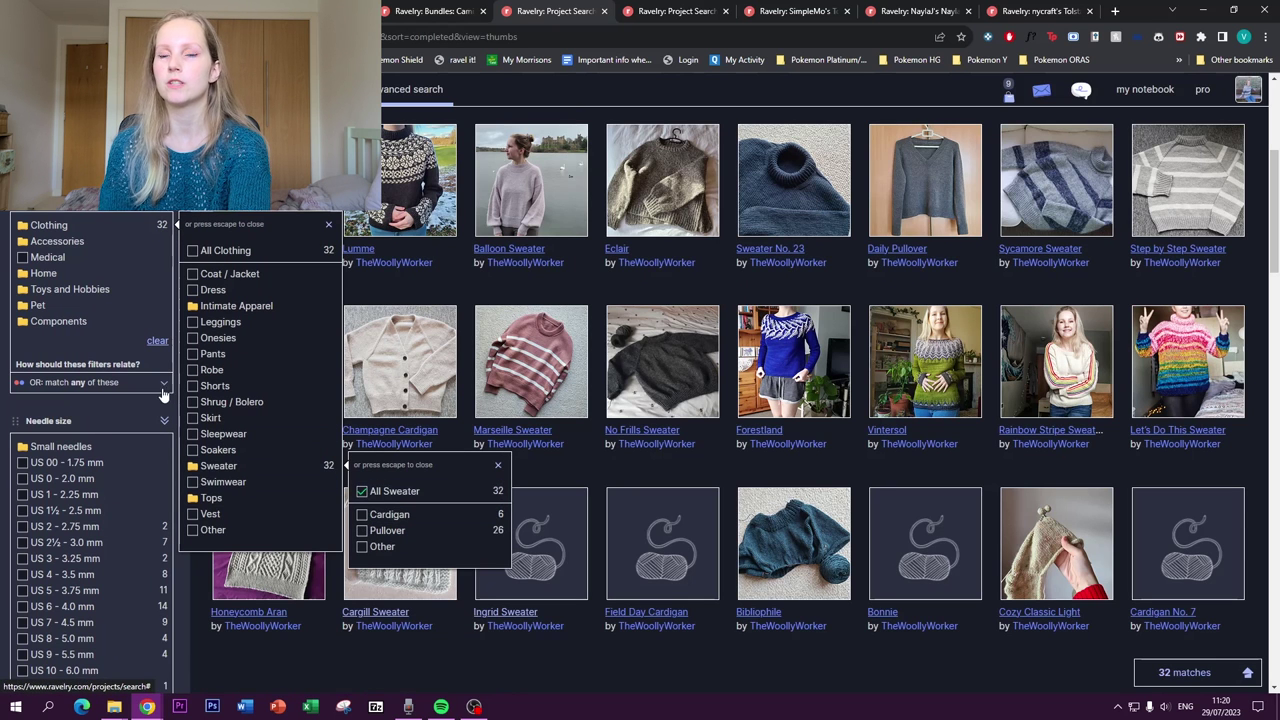
pyautogui.scroll(-7, 163, 394)
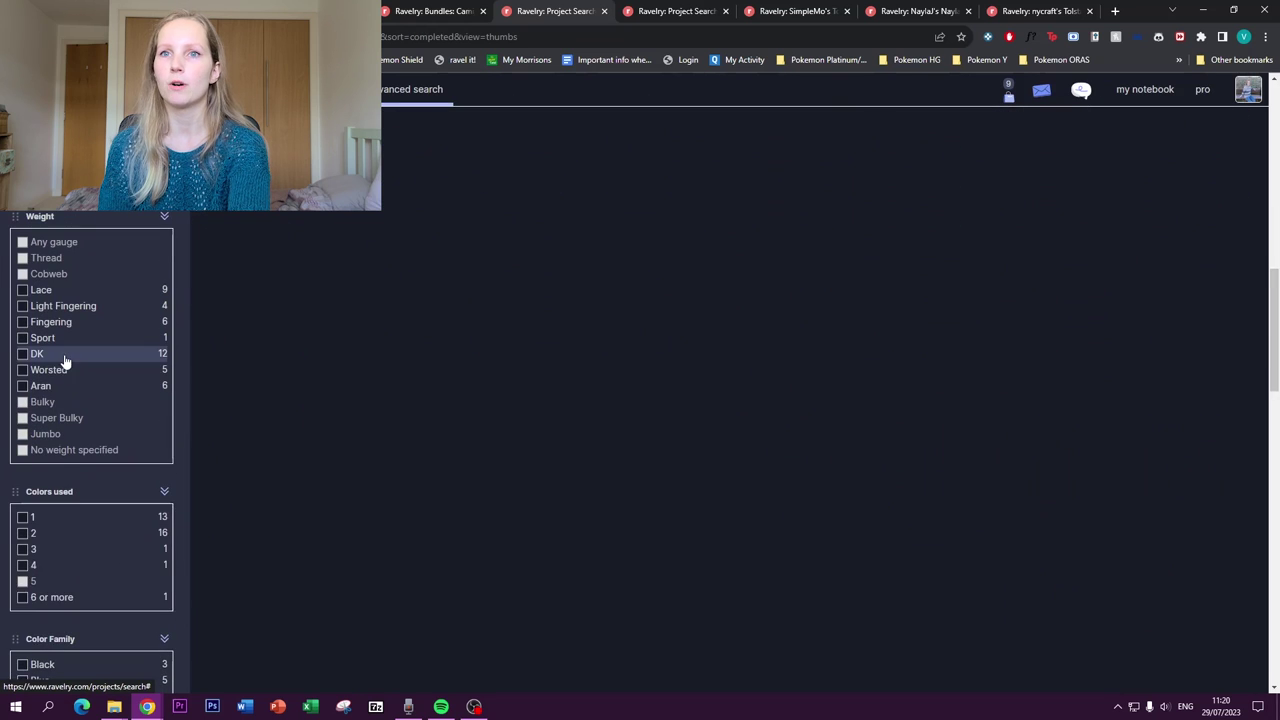
pyautogui.click(64, 358)
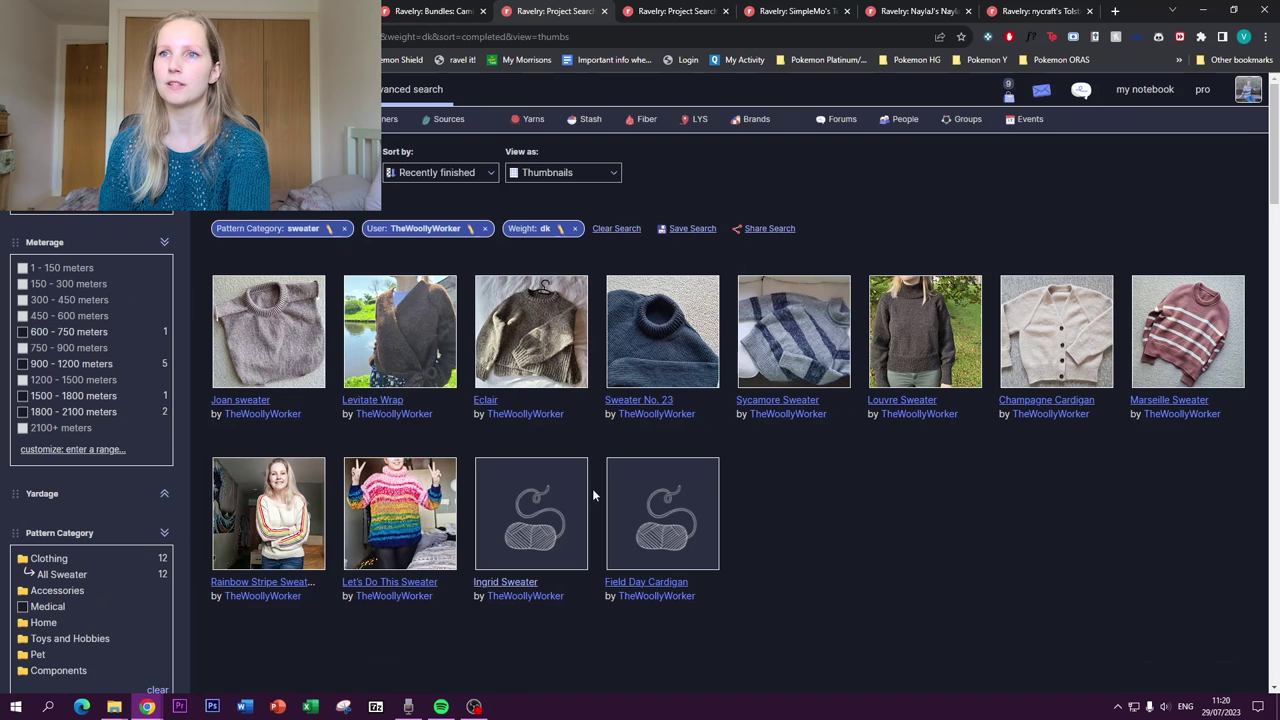
pyautogui.click(575, 229)
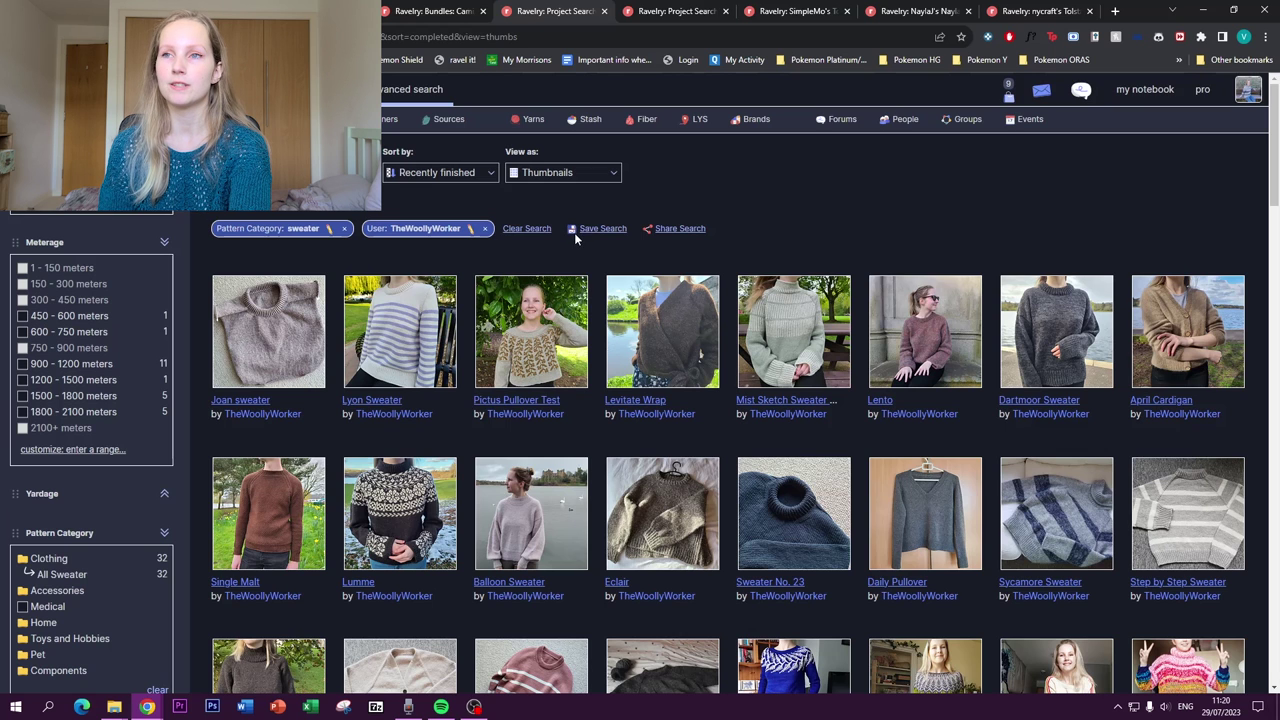
pyautogui.scroll(-1, 695, 317)
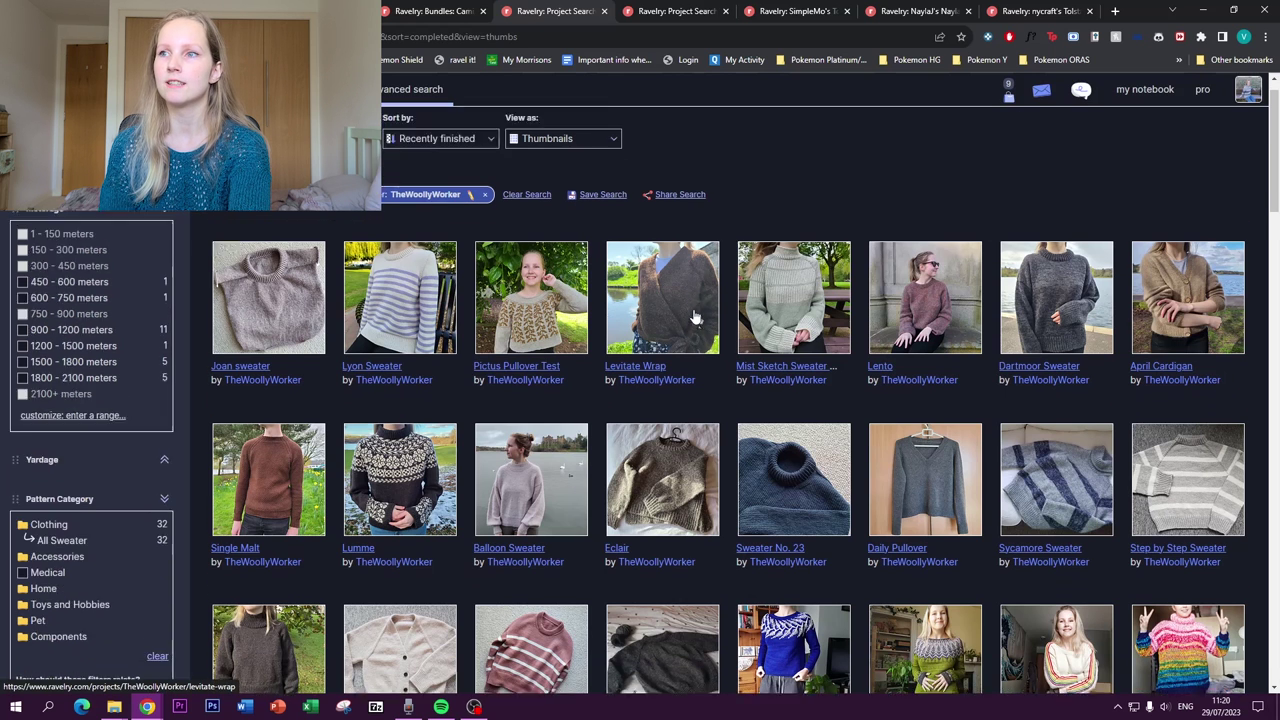
# Follow Daily Pullover's raglan tag to Sycamore Sweater, then list projects tagged stripes
pyautogui.click(912, 451)
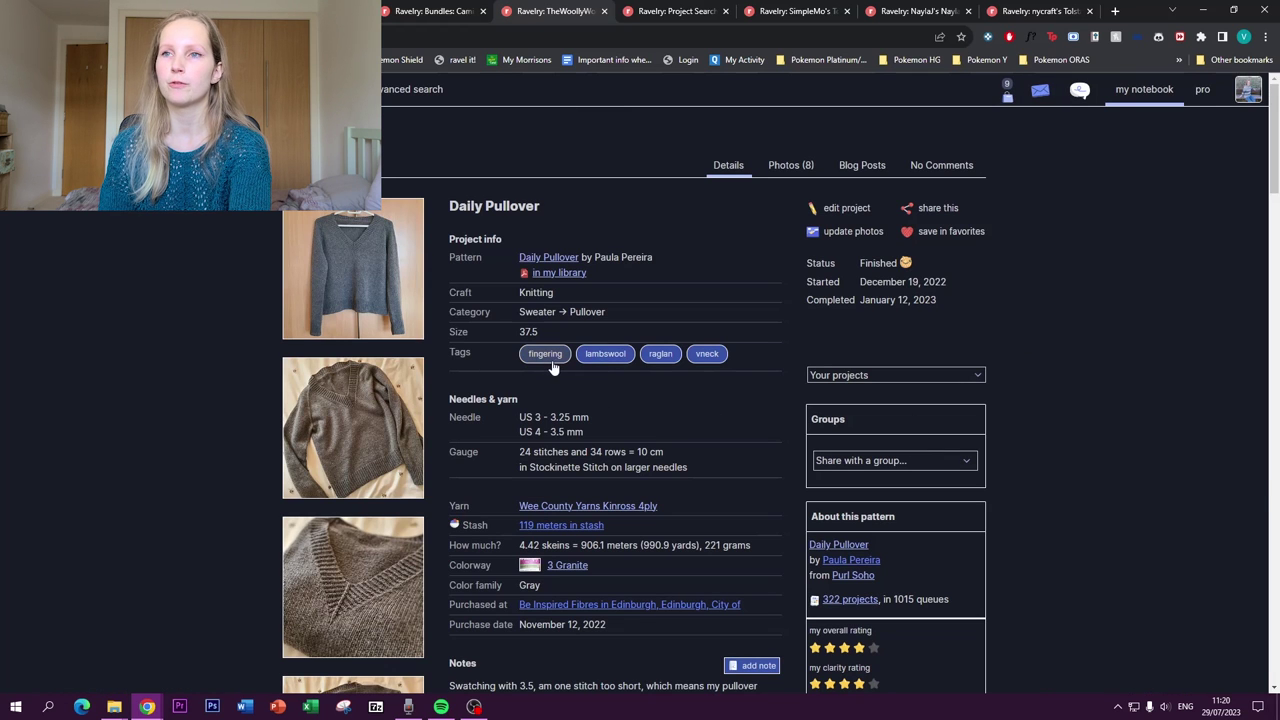
pyautogui.click(655, 358)
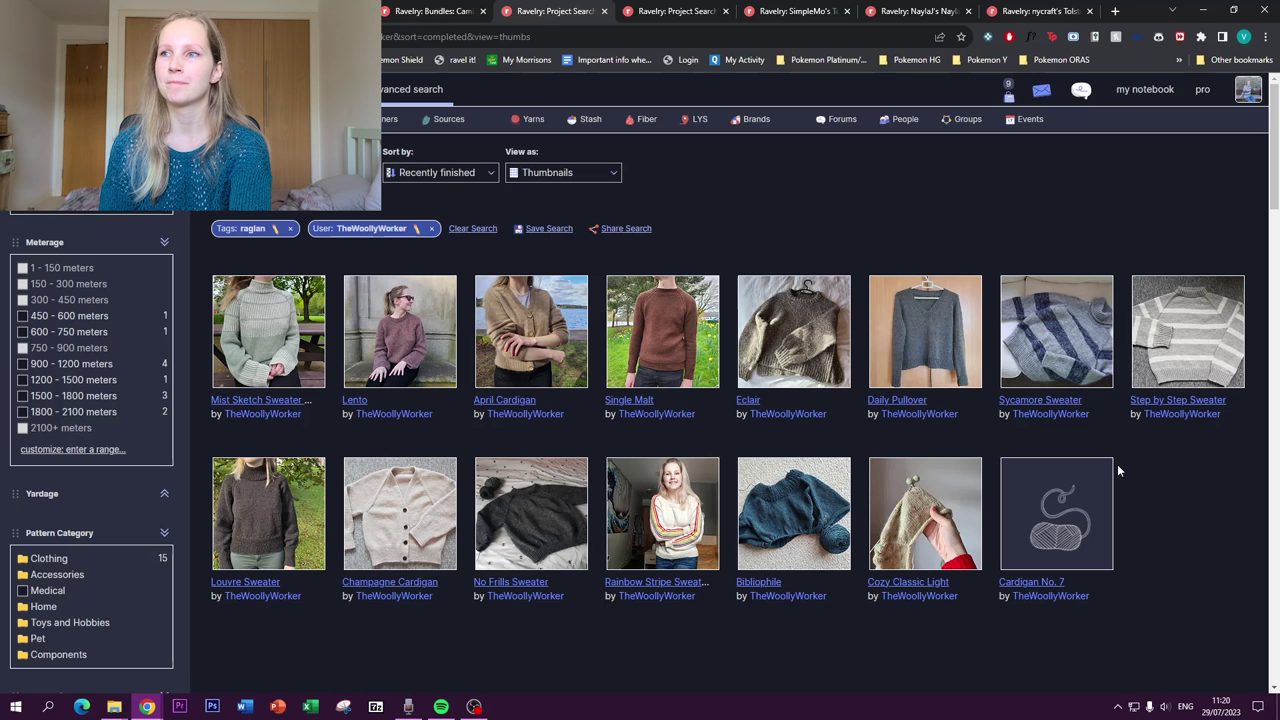
pyautogui.click(1040, 342)
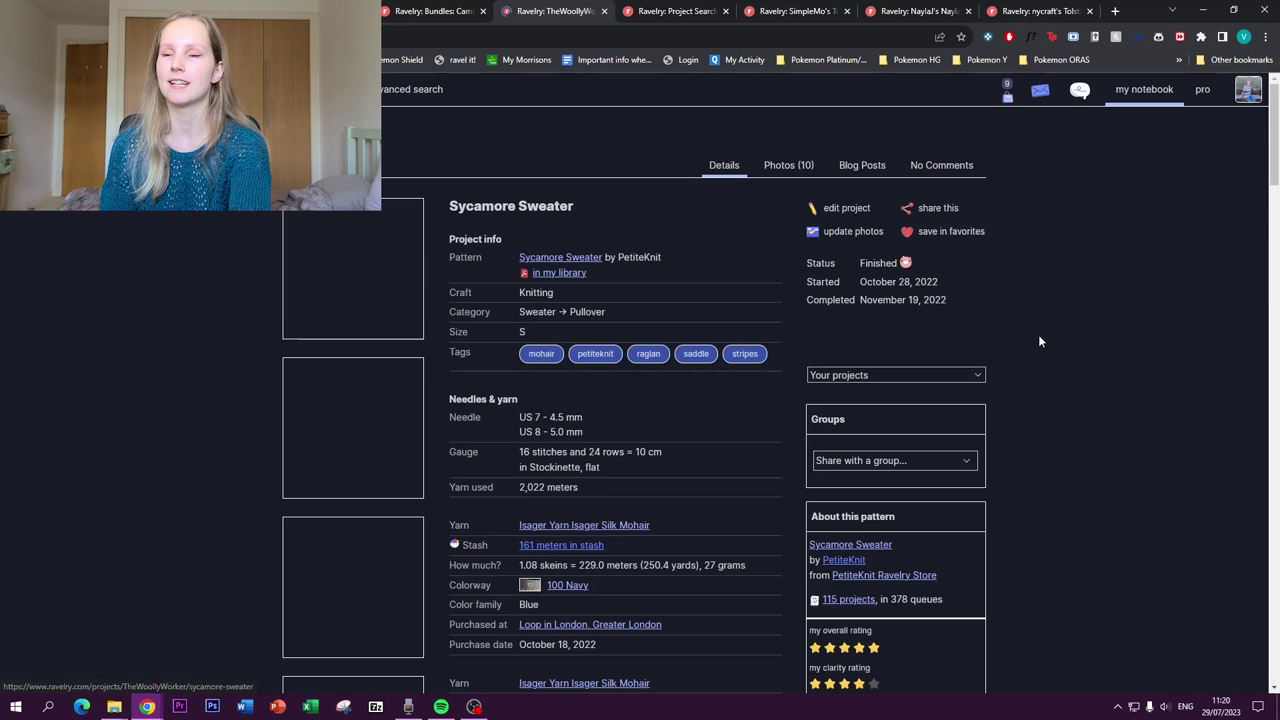
pyautogui.click(745, 354)
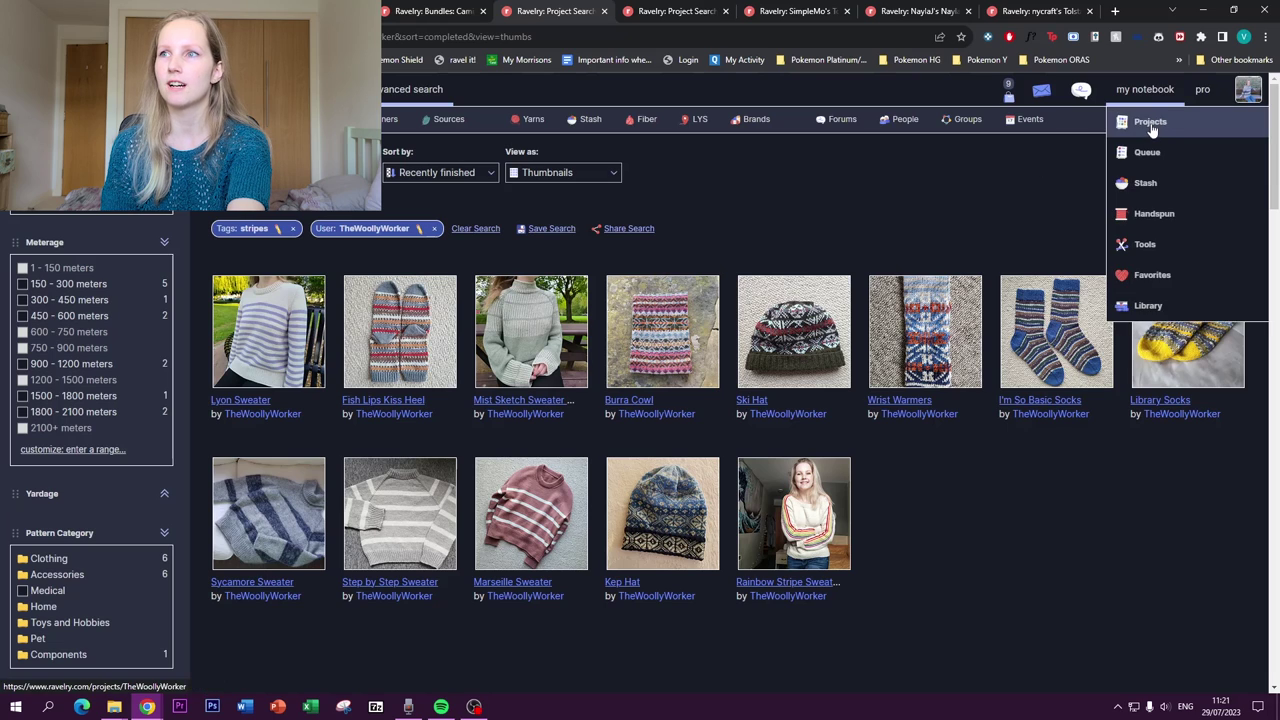
# From your projects list, open the Test vest project and list projects tagged vneck
pyautogui.click(1150, 122)
pyautogui.scroll(-5, 597, 293)
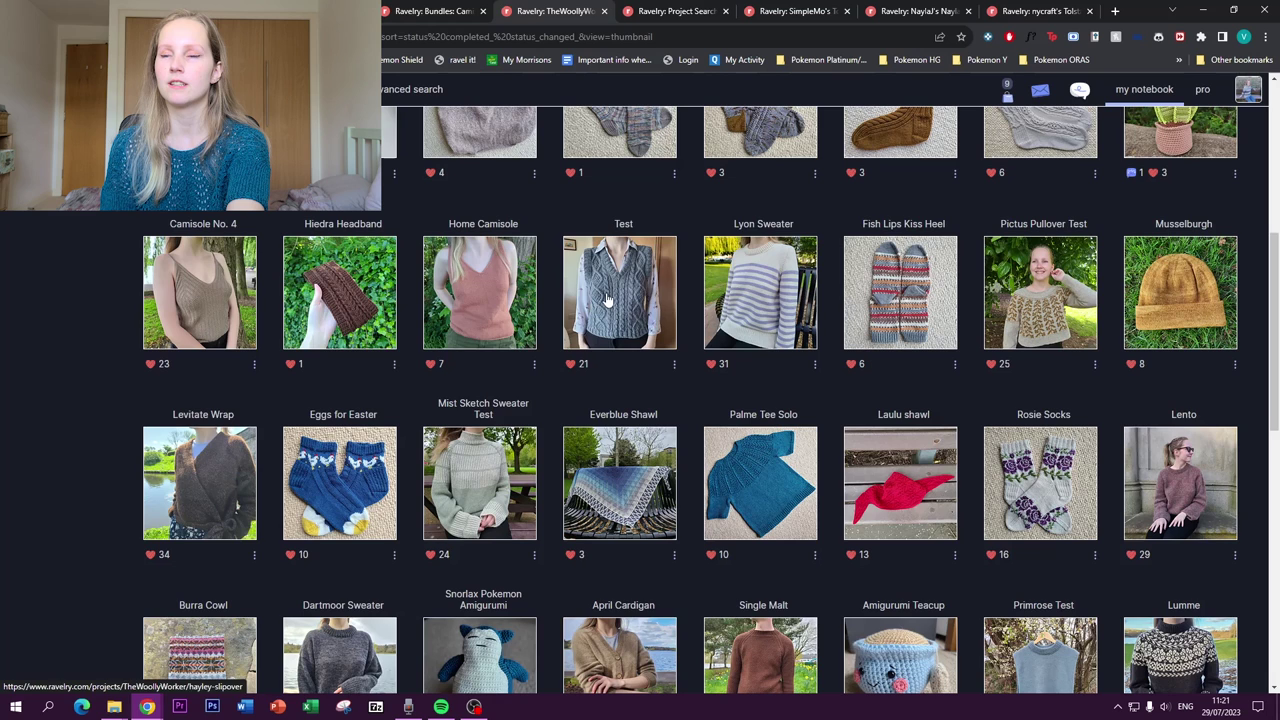
pyautogui.click(607, 300)
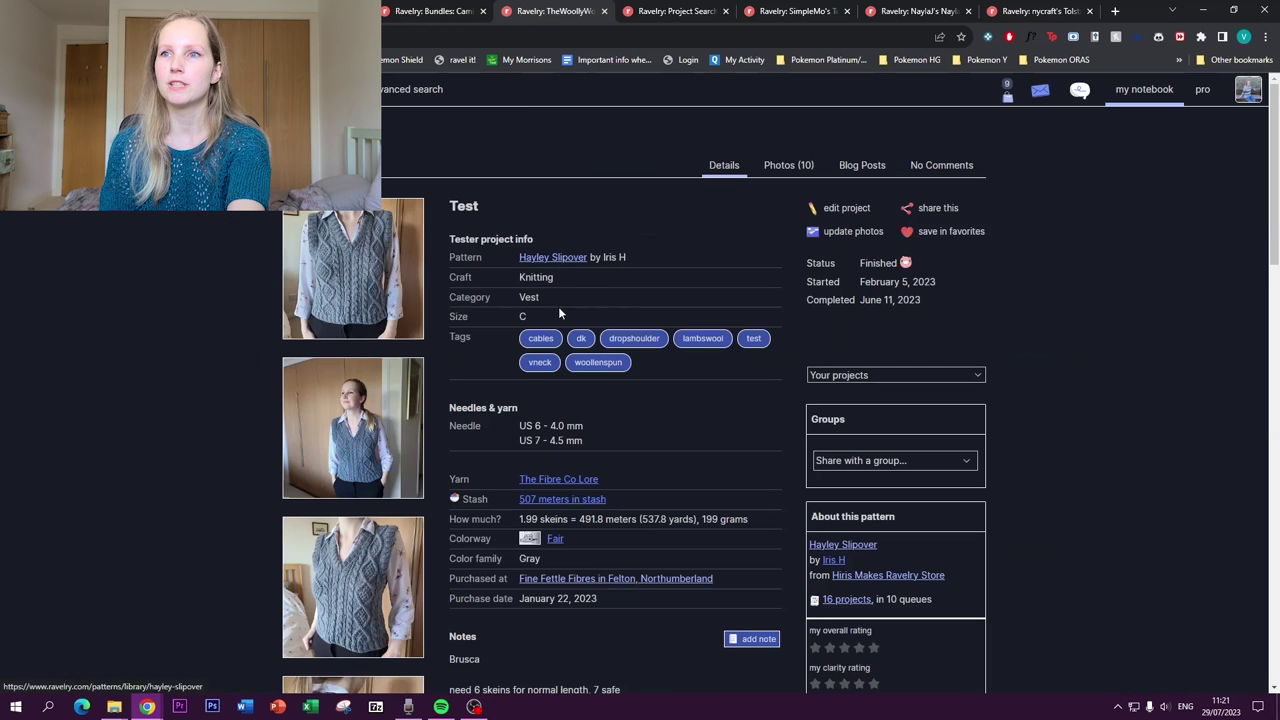
pyautogui.click(540, 364)
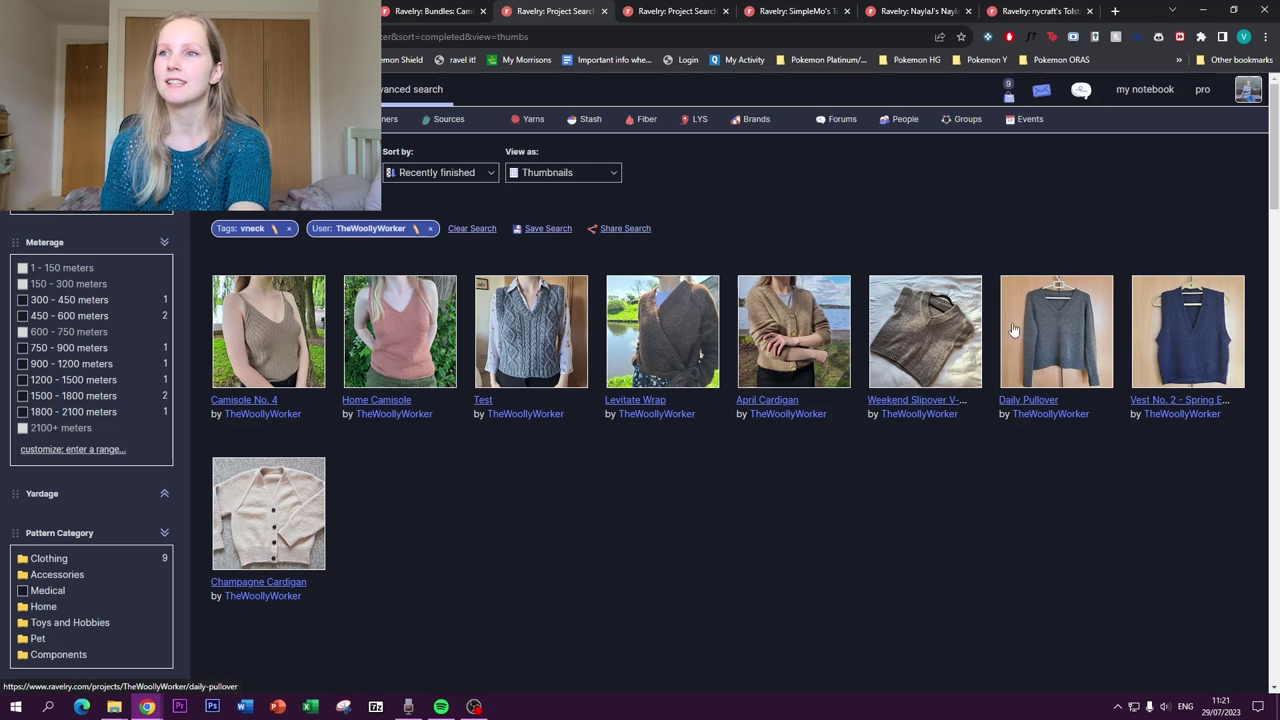
# Show the projects tagged gift, then return to the full list of 126 projects
pyautogui.moveTo(1150, 90)
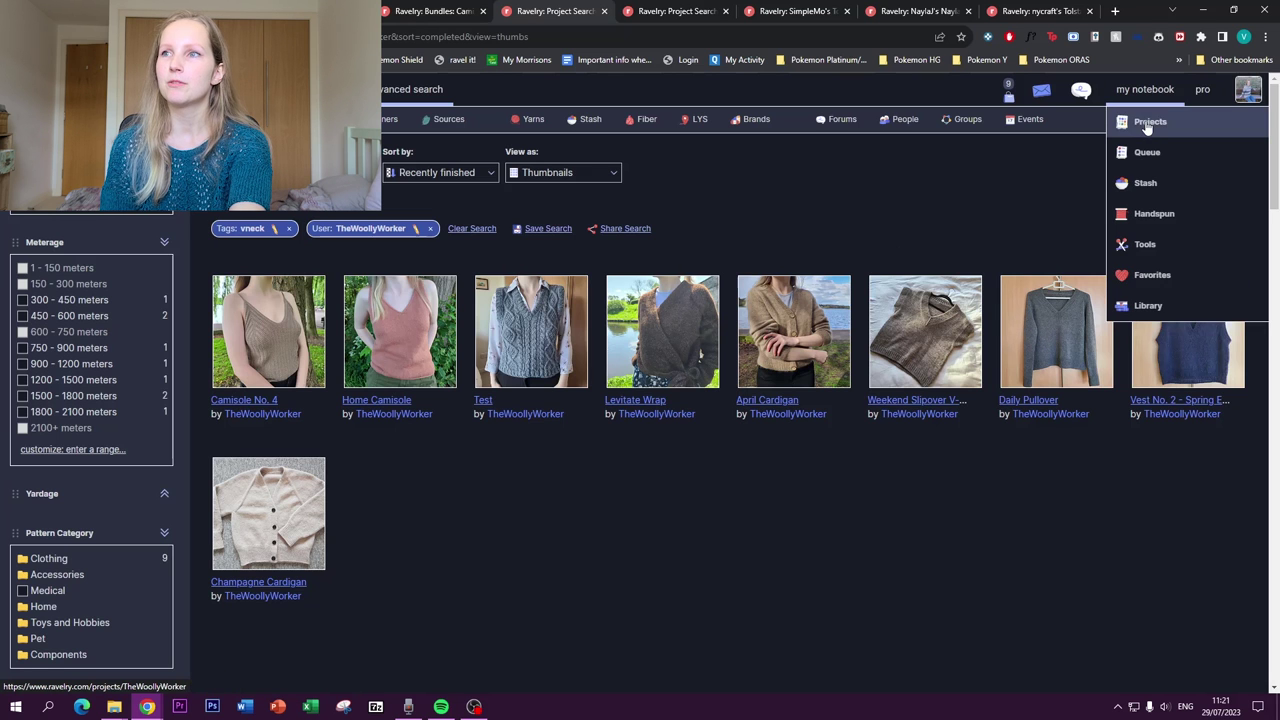
pyautogui.click(1147, 123)
pyautogui.scroll(-2, 780, 348)
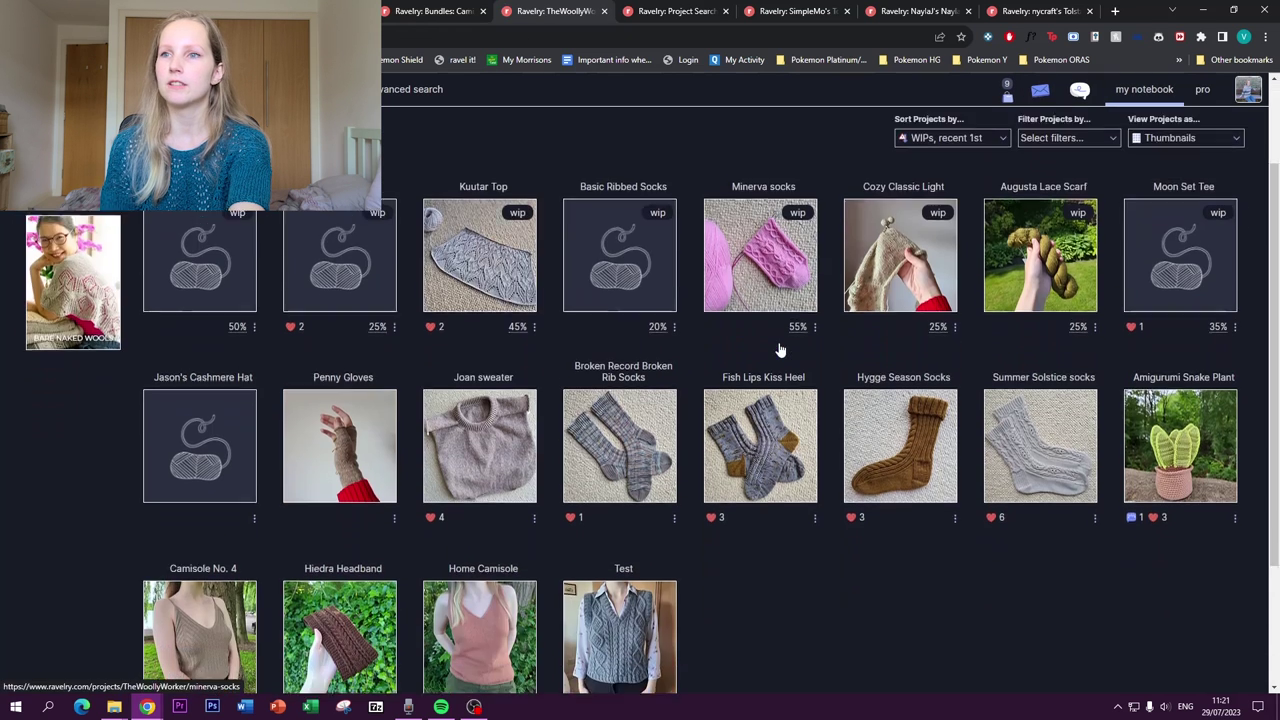
pyautogui.scroll(-2, 780, 348)
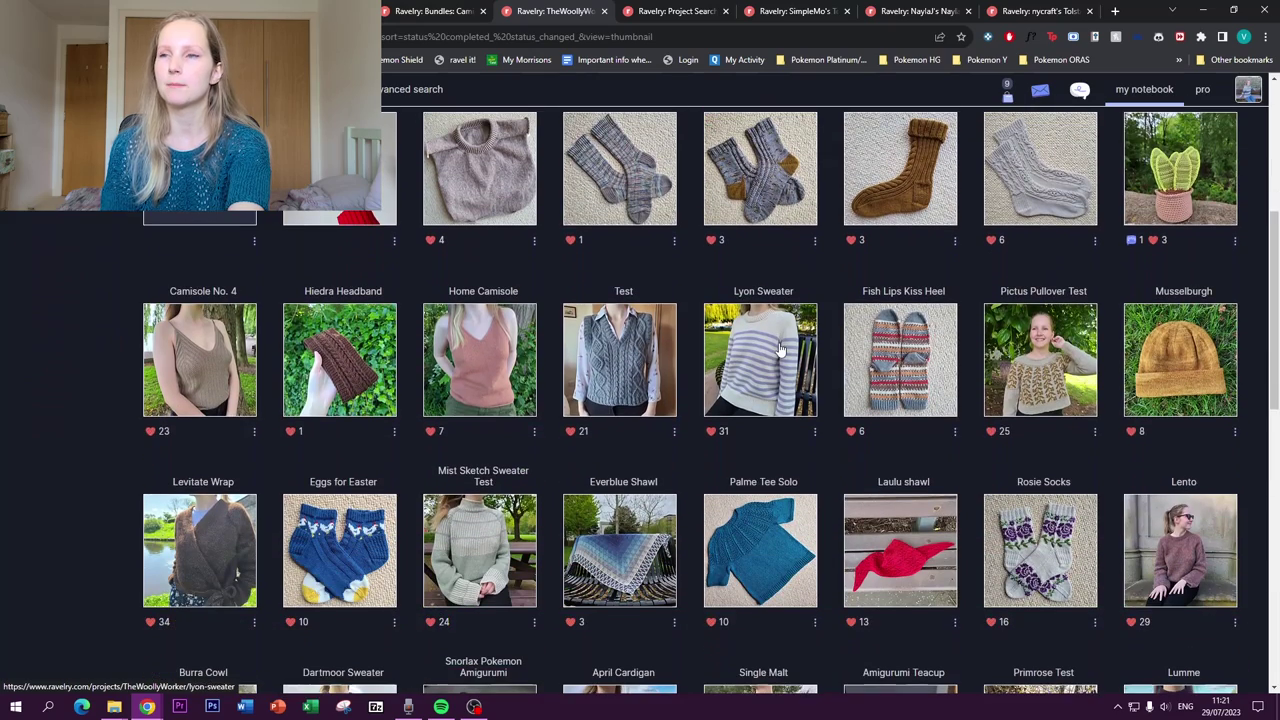
pyautogui.scroll(-2, 780, 350)
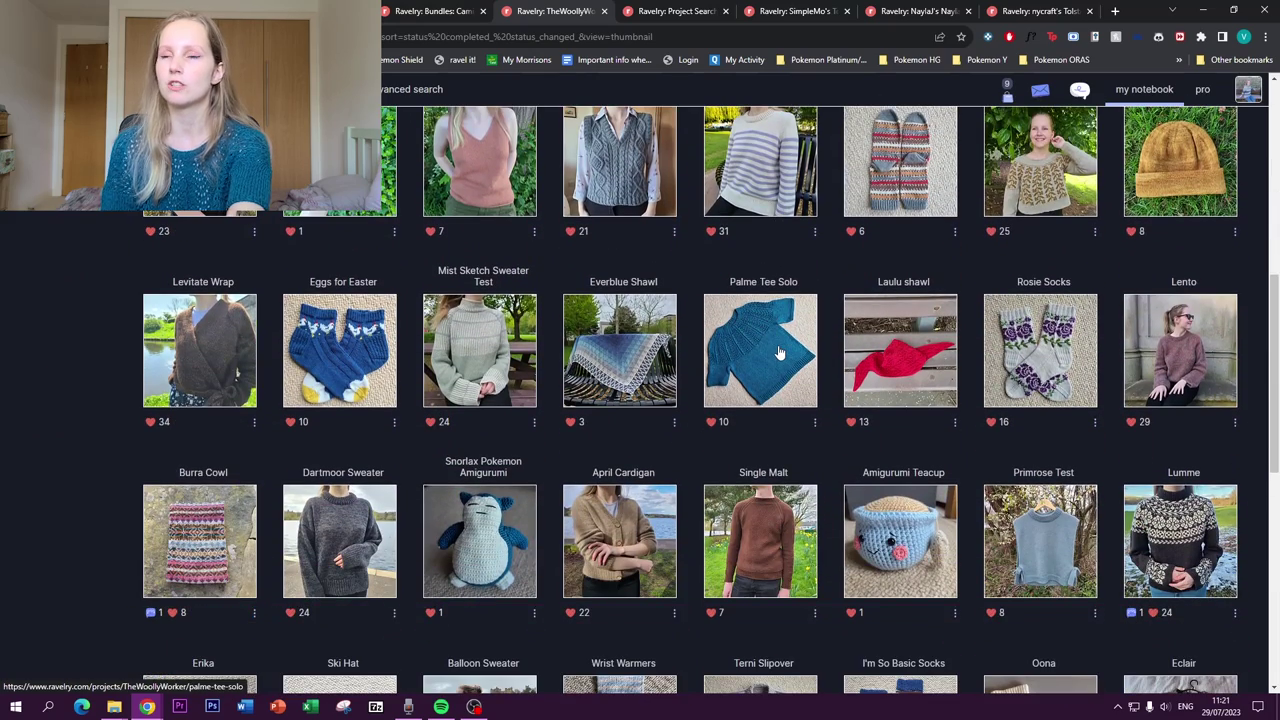
pyautogui.scroll(-2, 780, 352)
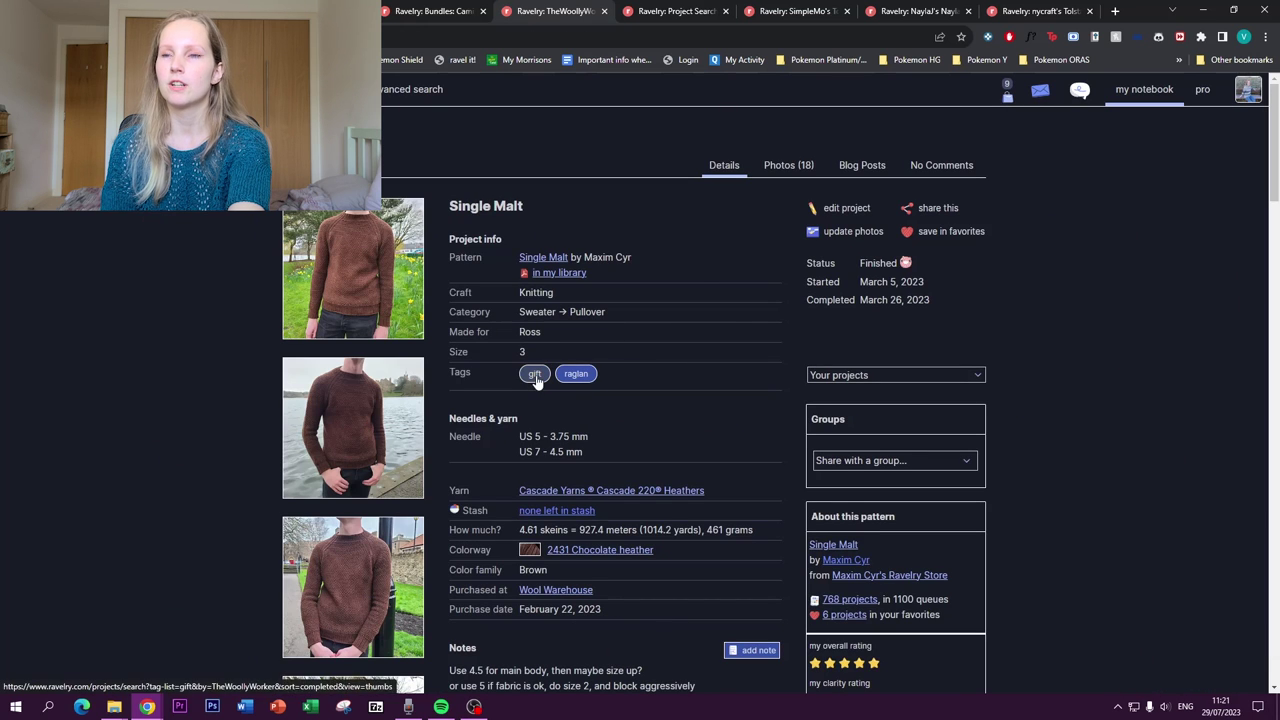
pyautogui.click(535, 375)
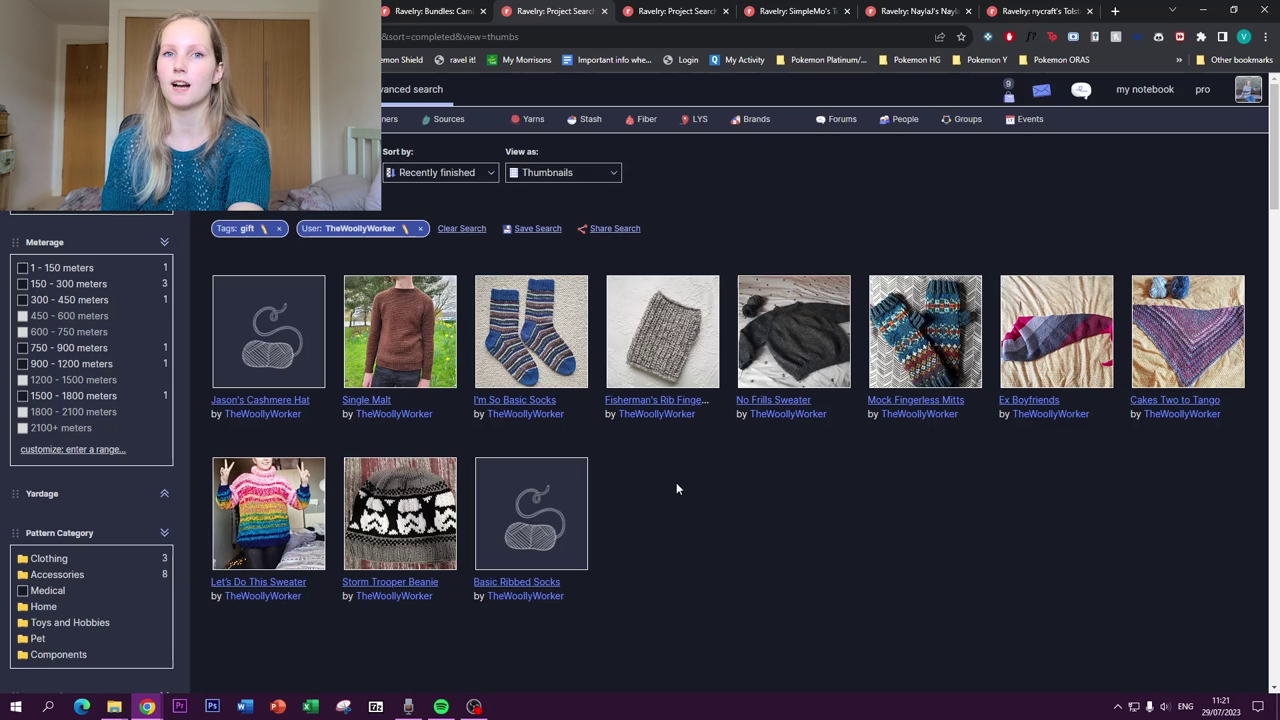
pyautogui.moveTo(1145, 89)
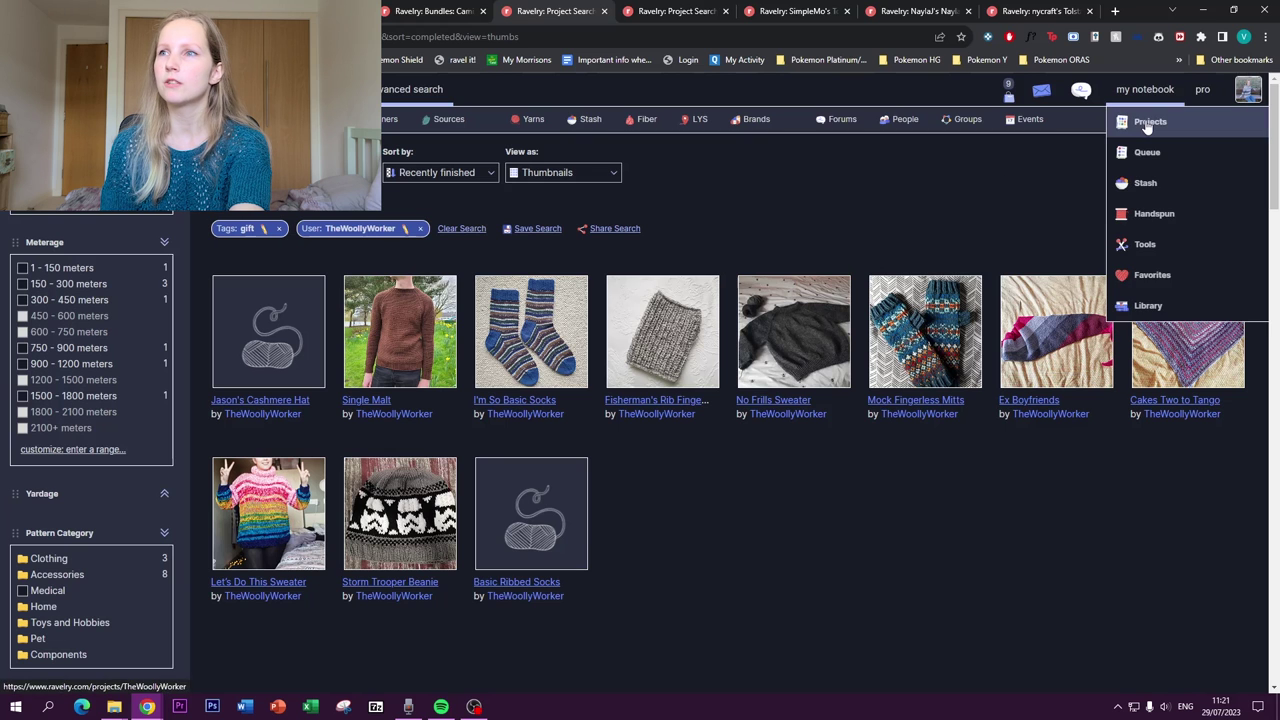
pyautogui.click(1148, 122)
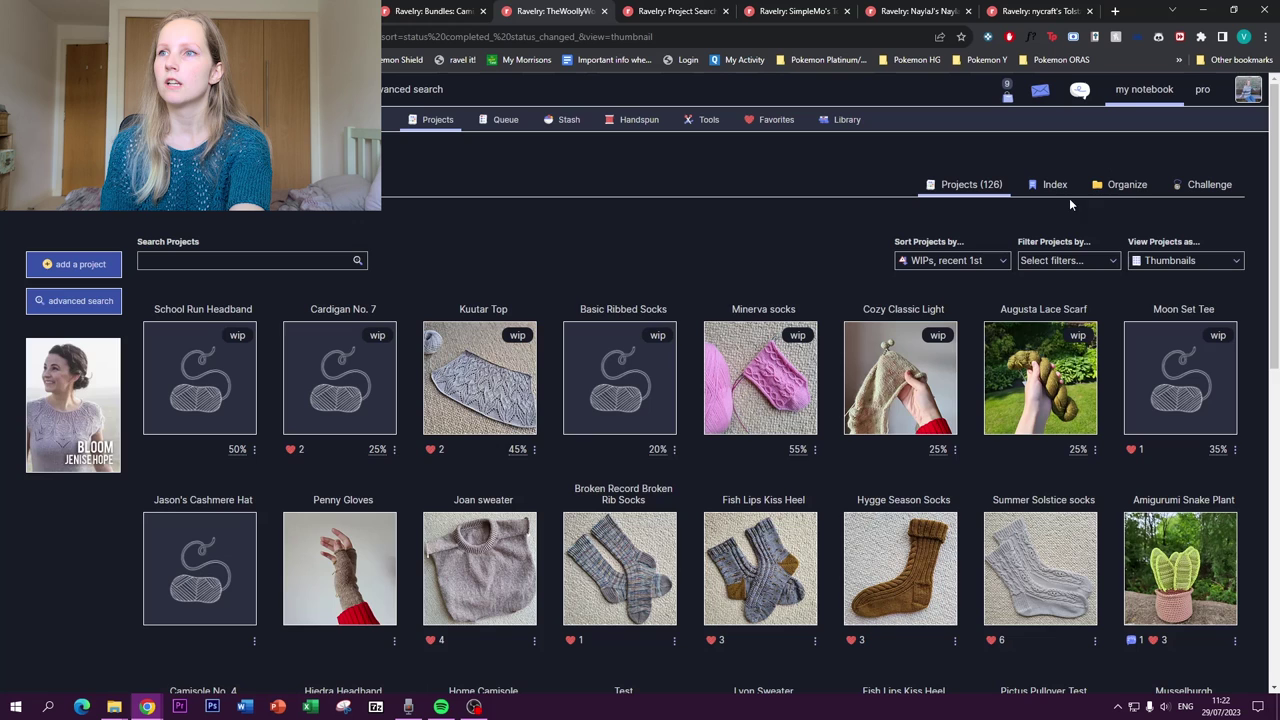
# On the organize-by-tags page, view projects tagged gift, cables, acrylic and cotton
pyautogui.click(1112, 188)
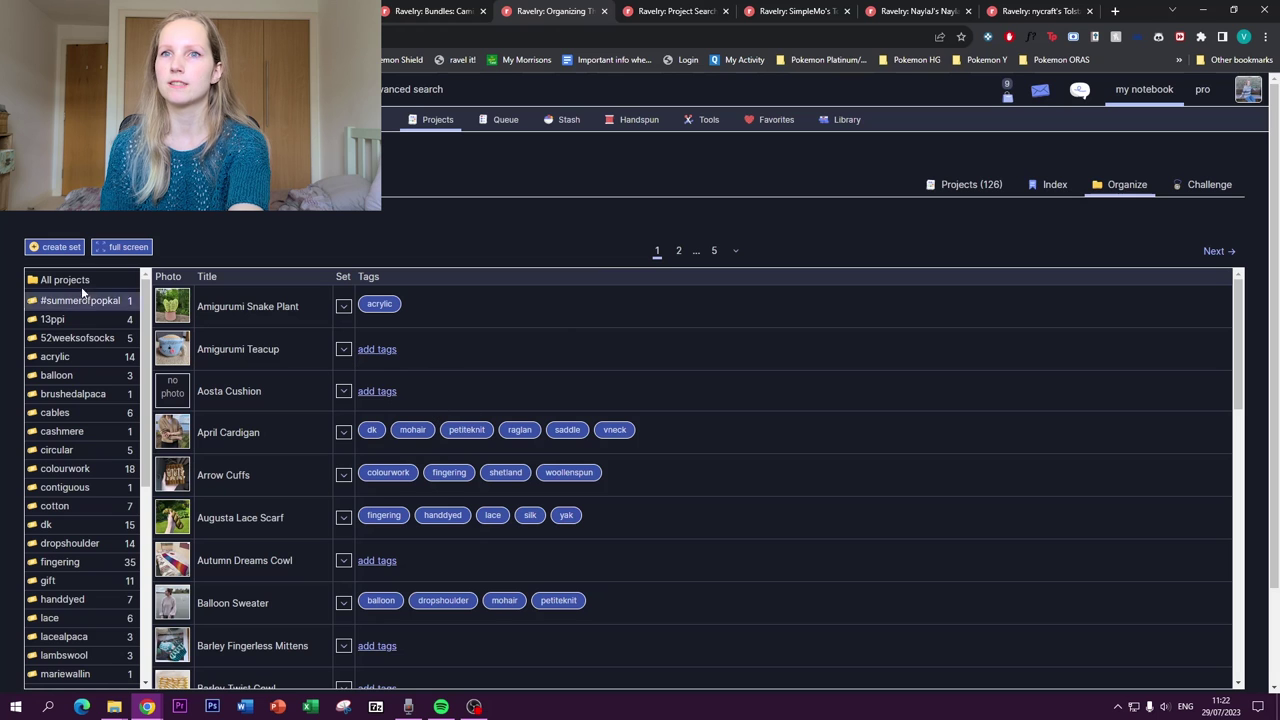
pyautogui.scroll(-3, 85, 318)
pyautogui.scroll(-5, 82, 350)
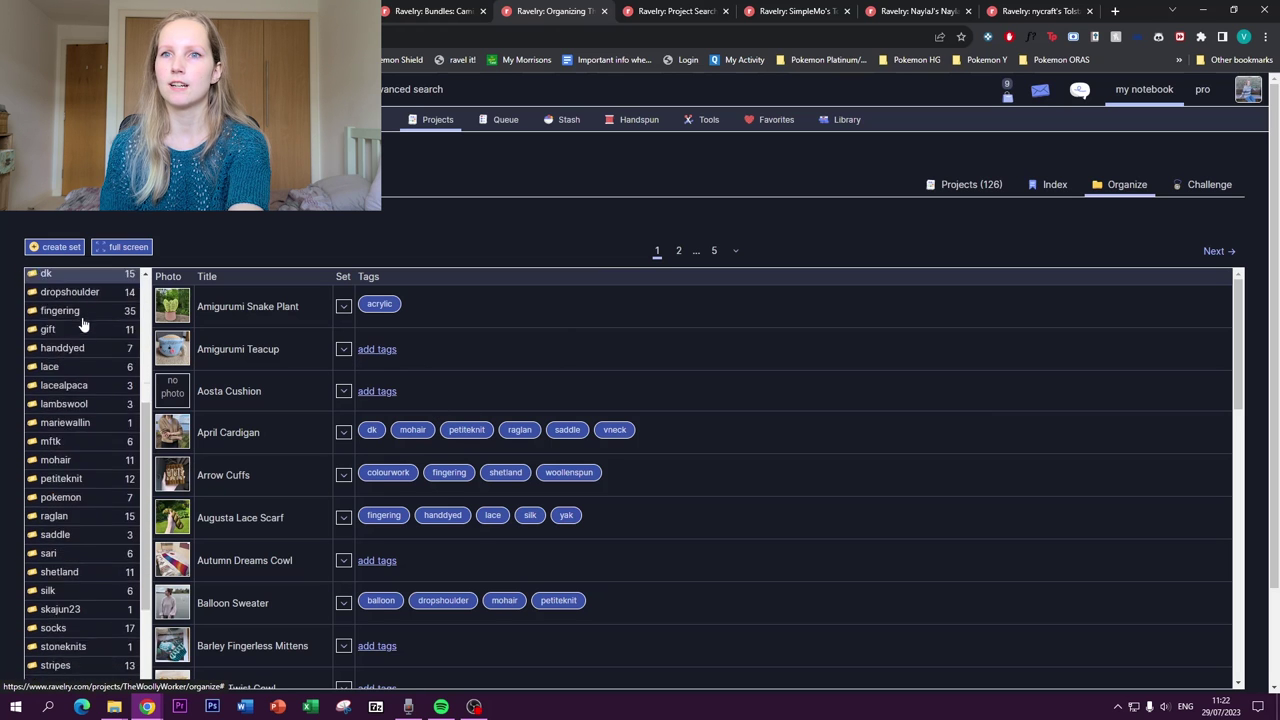
pyautogui.scroll(-3, 80, 383)
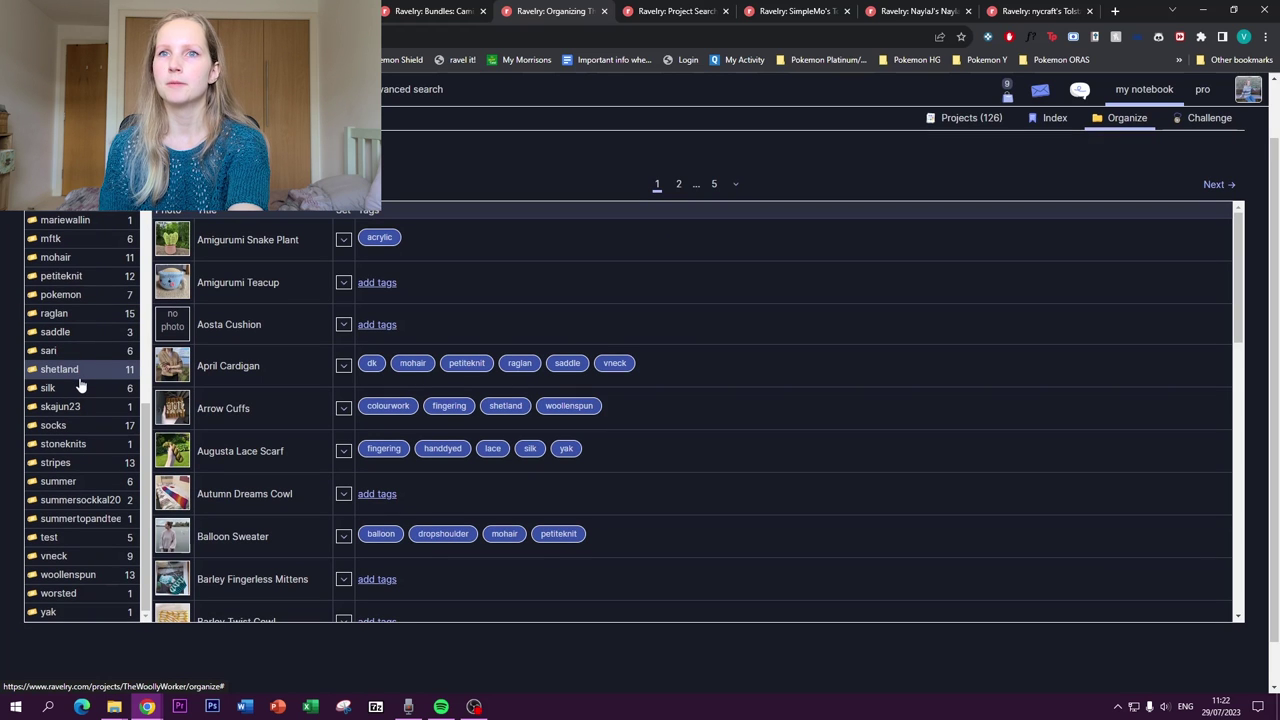
pyautogui.scroll(5, 80, 386)
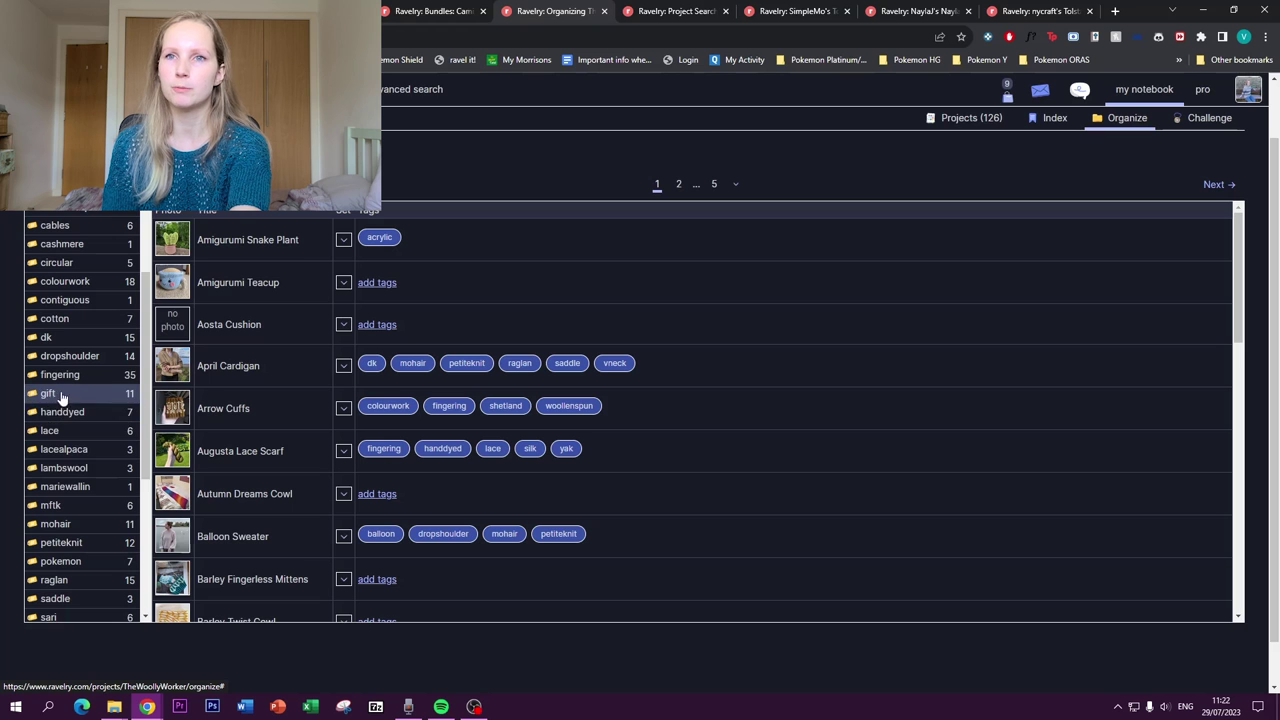
pyautogui.click(77, 395)
pyautogui.scroll(2, 80, 408)
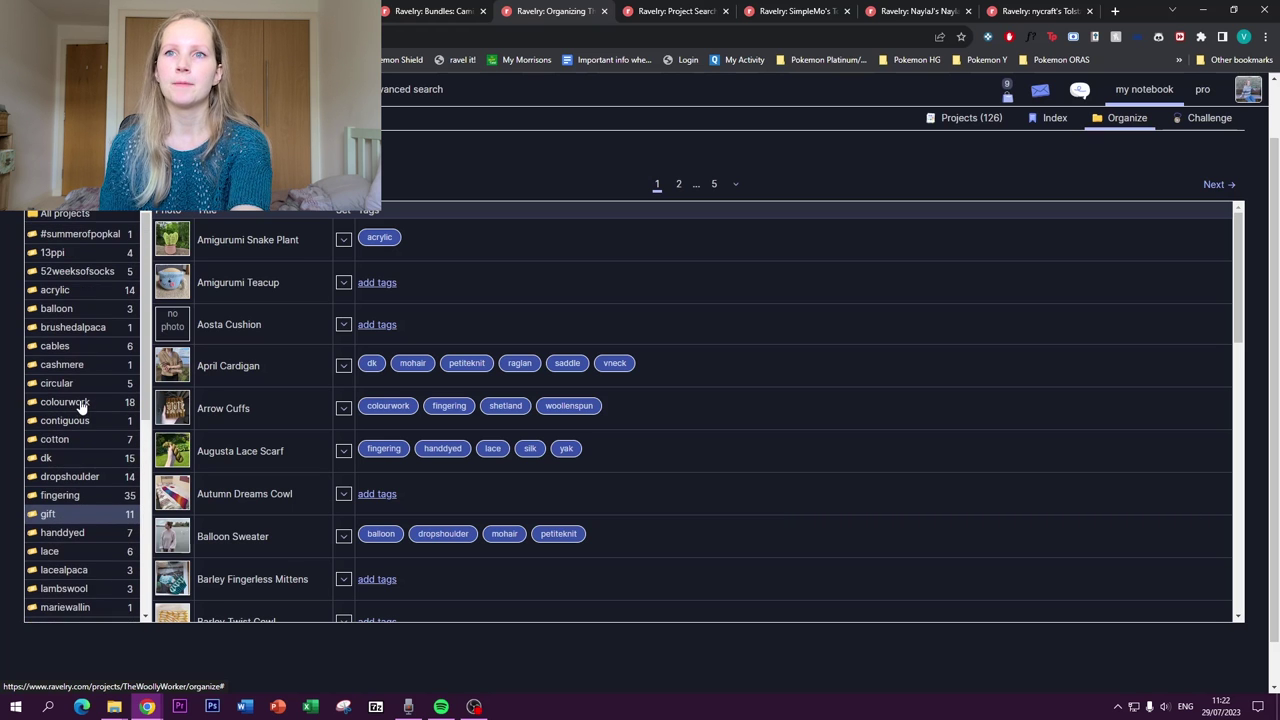
pyautogui.click(93, 352)
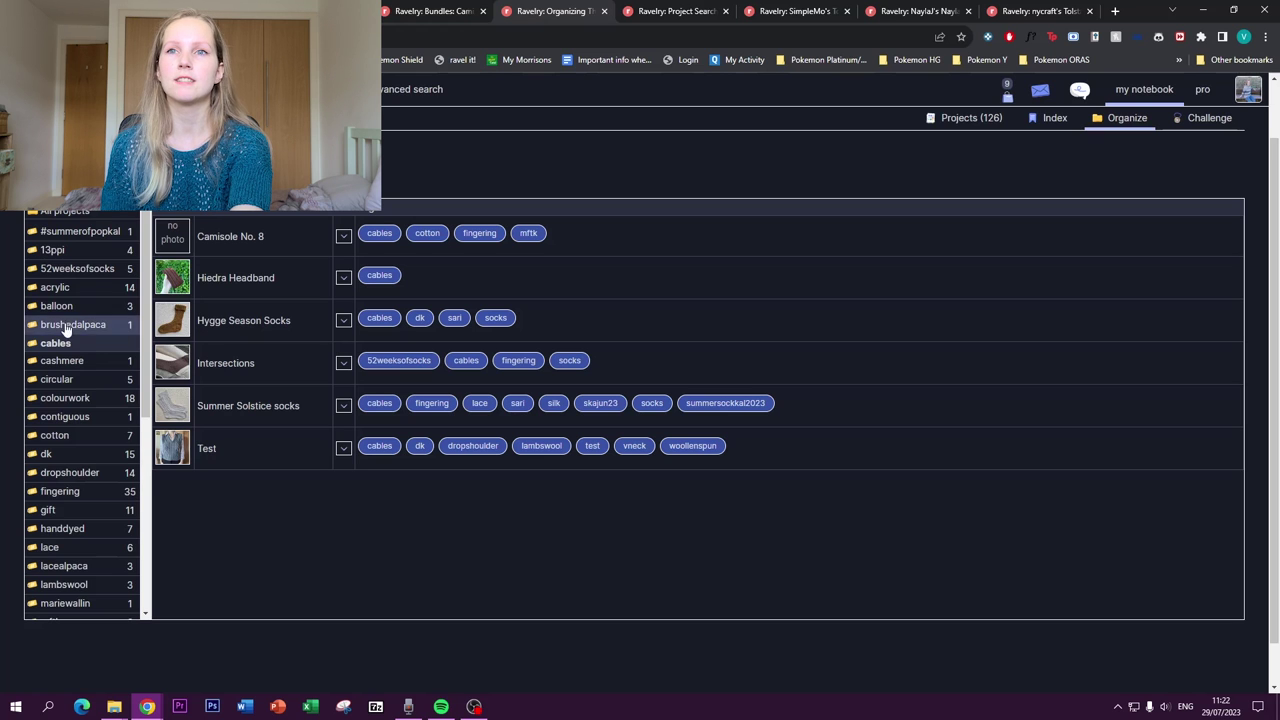
pyautogui.click(56, 288)
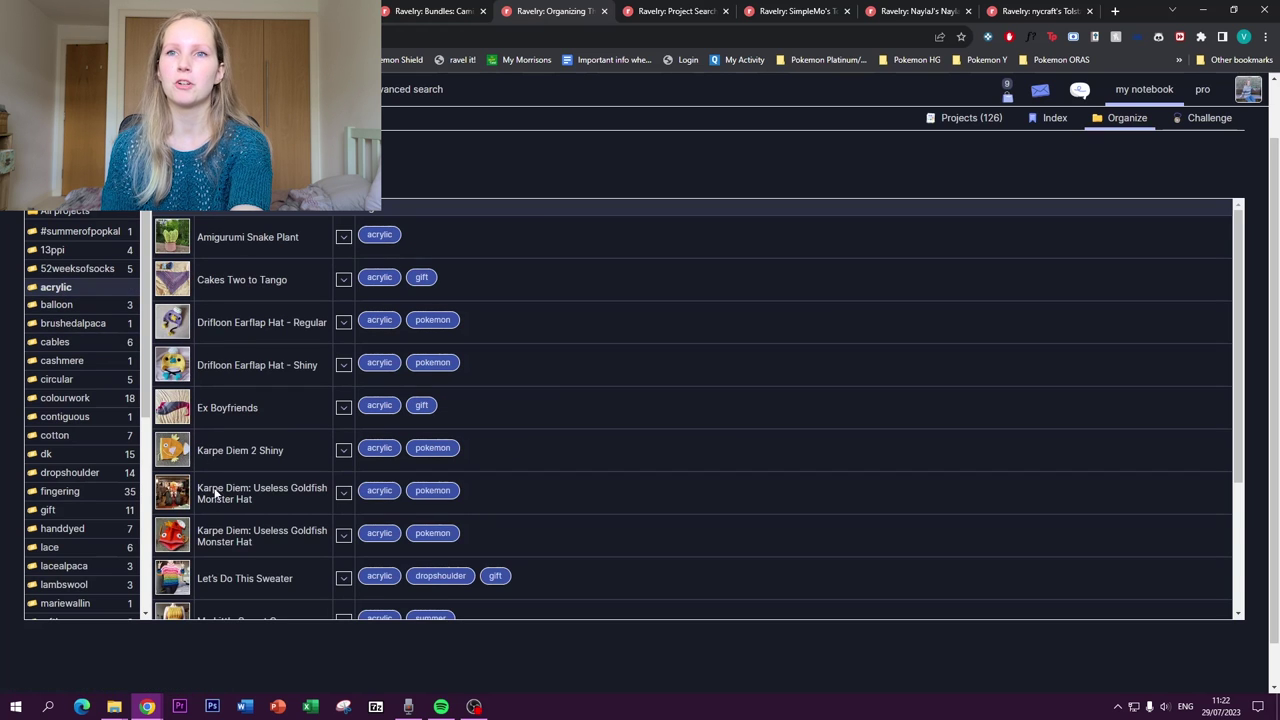
pyautogui.click(82, 437)
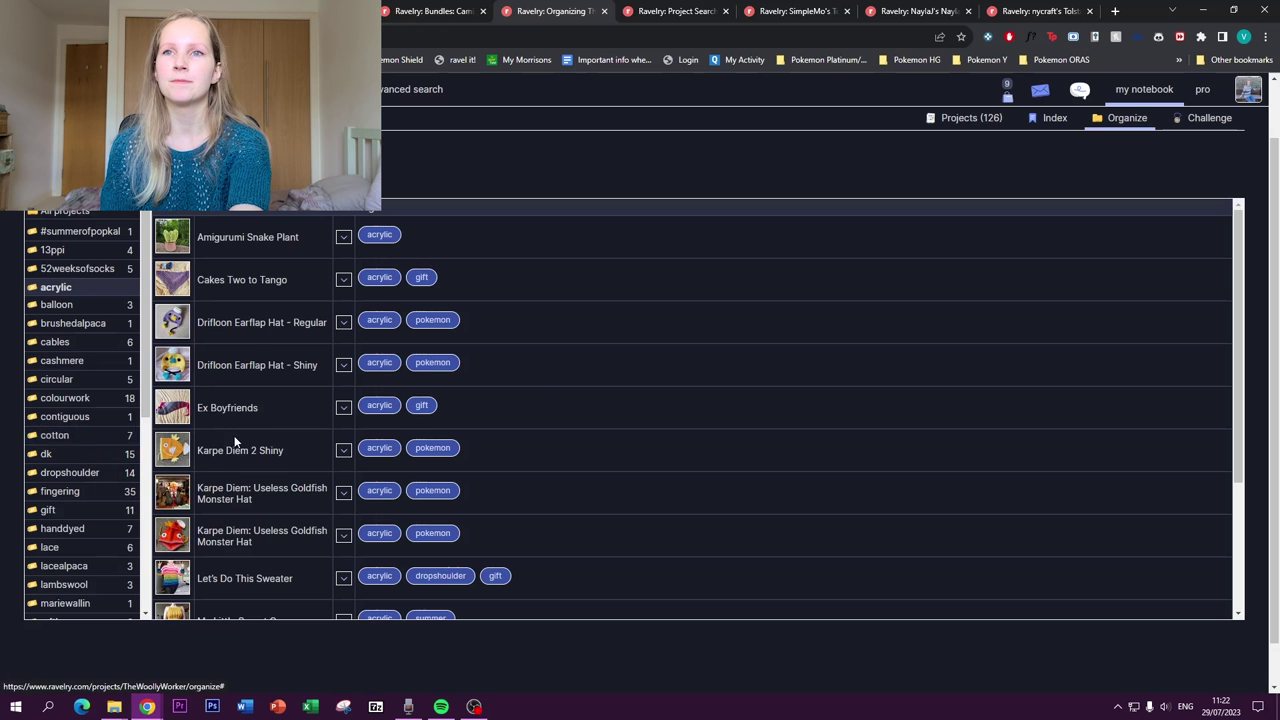
# Return to the full projects list and bring up its advanced search
pyautogui.moveTo(1144, 89)
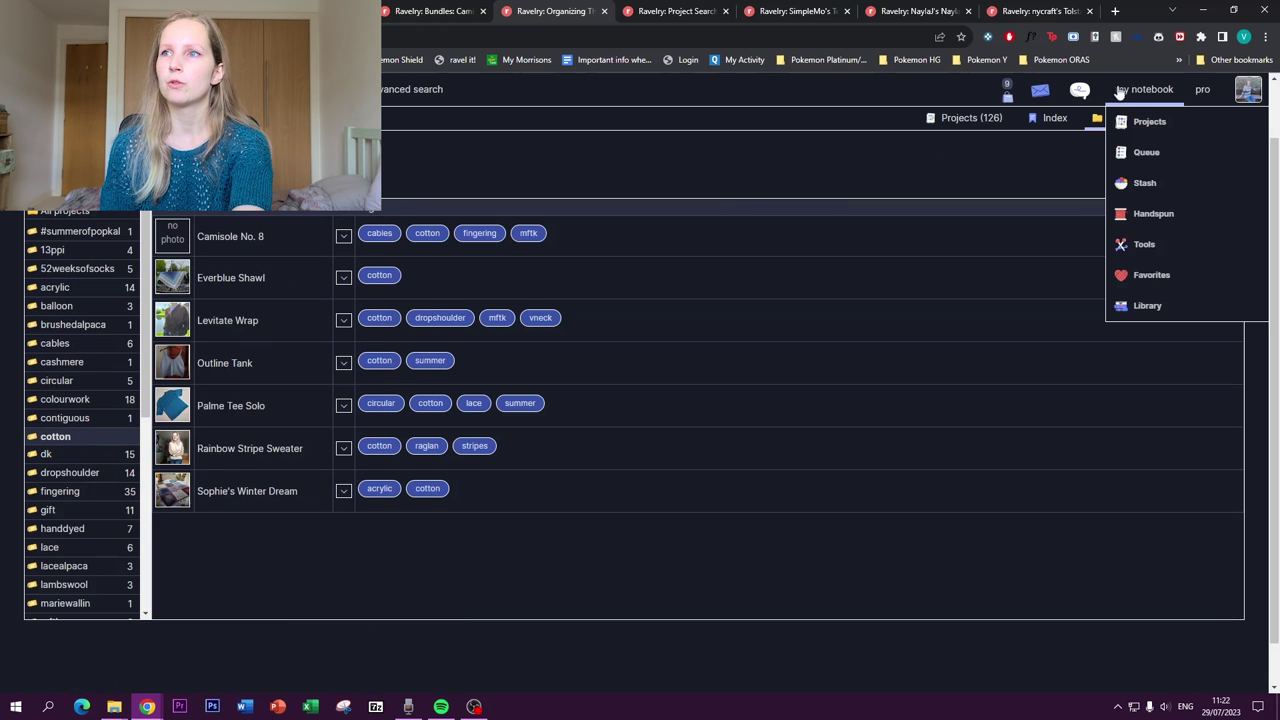
pyautogui.click(1141, 128)
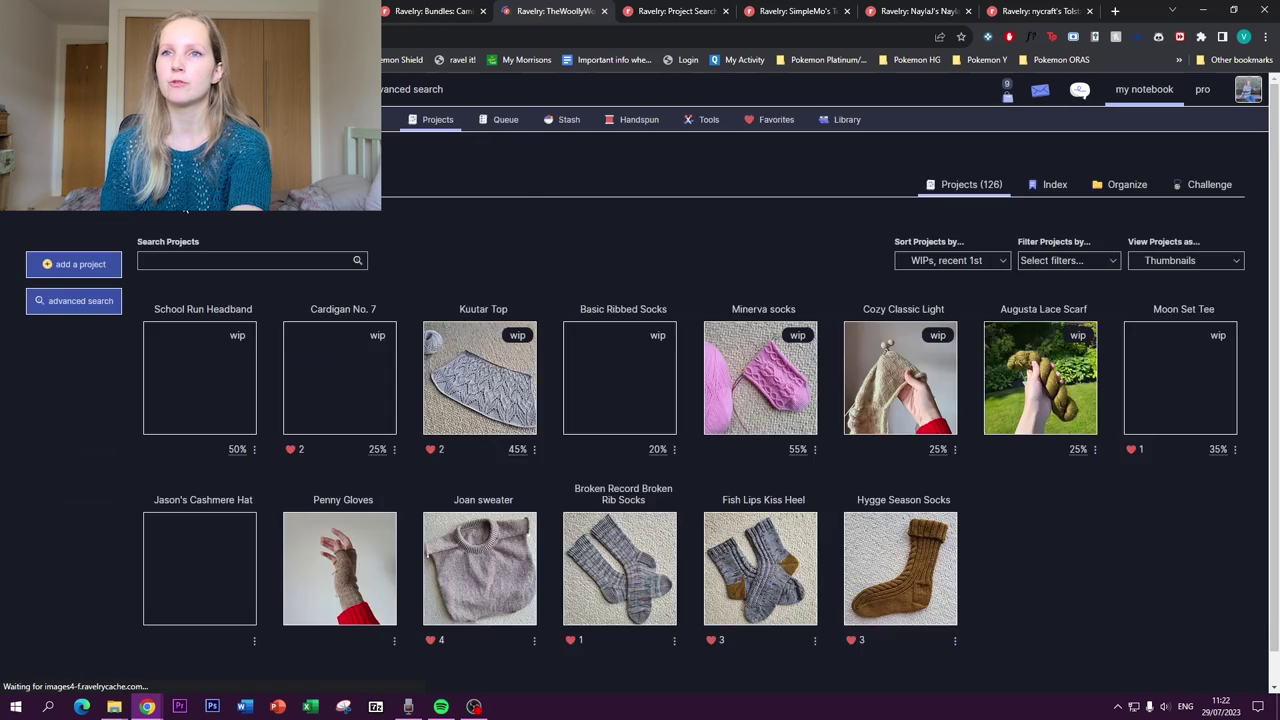
pyautogui.click(65, 302)
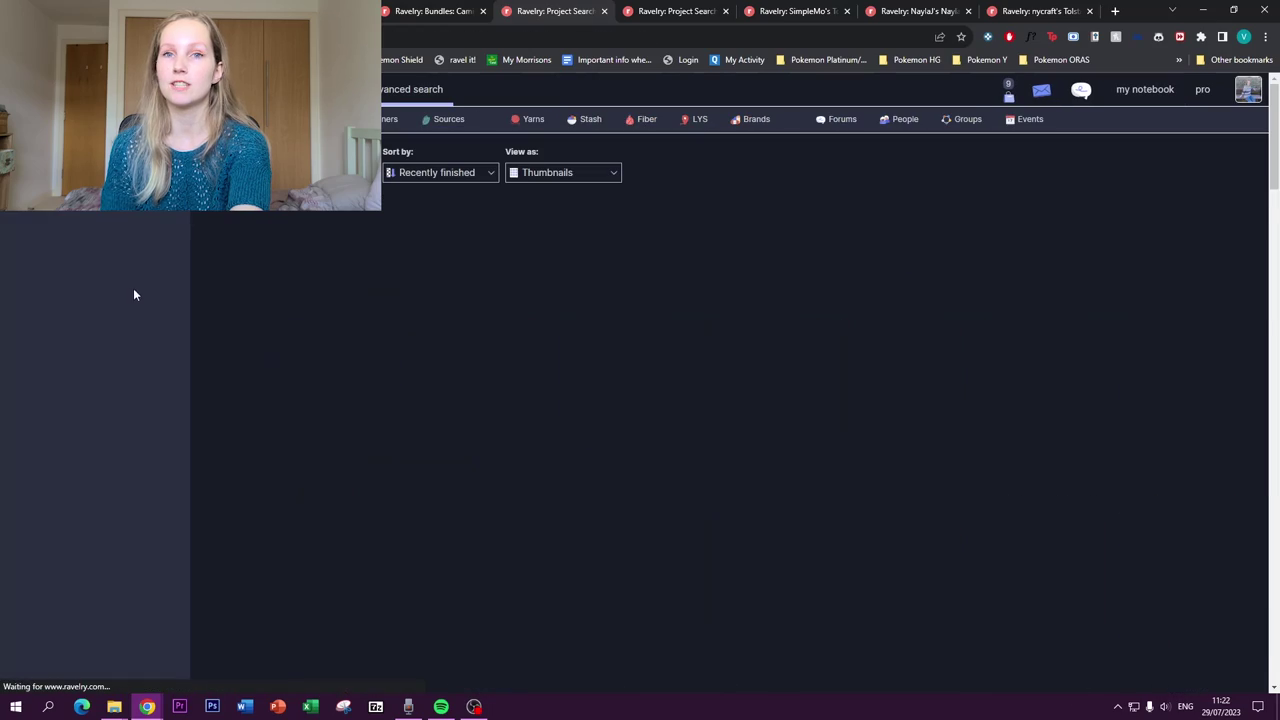
pyautogui.scroll(-10, 145, 305)
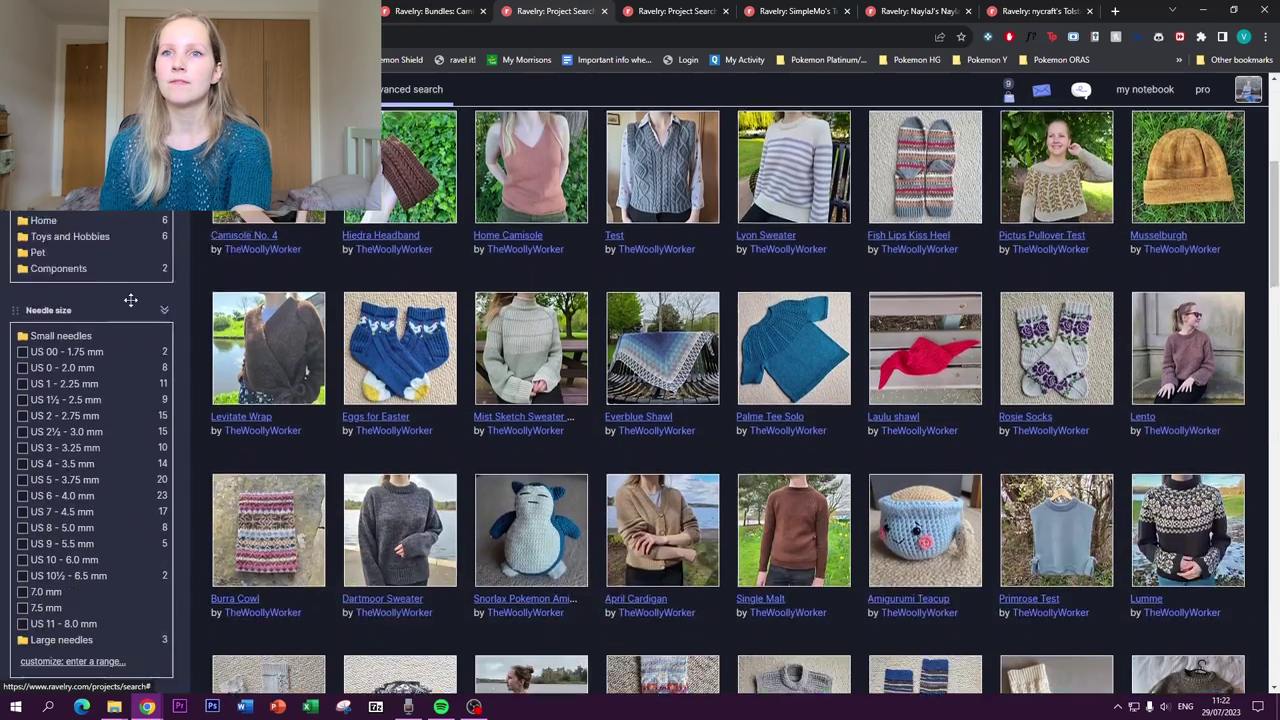
pyautogui.scroll(-15, 129, 308)
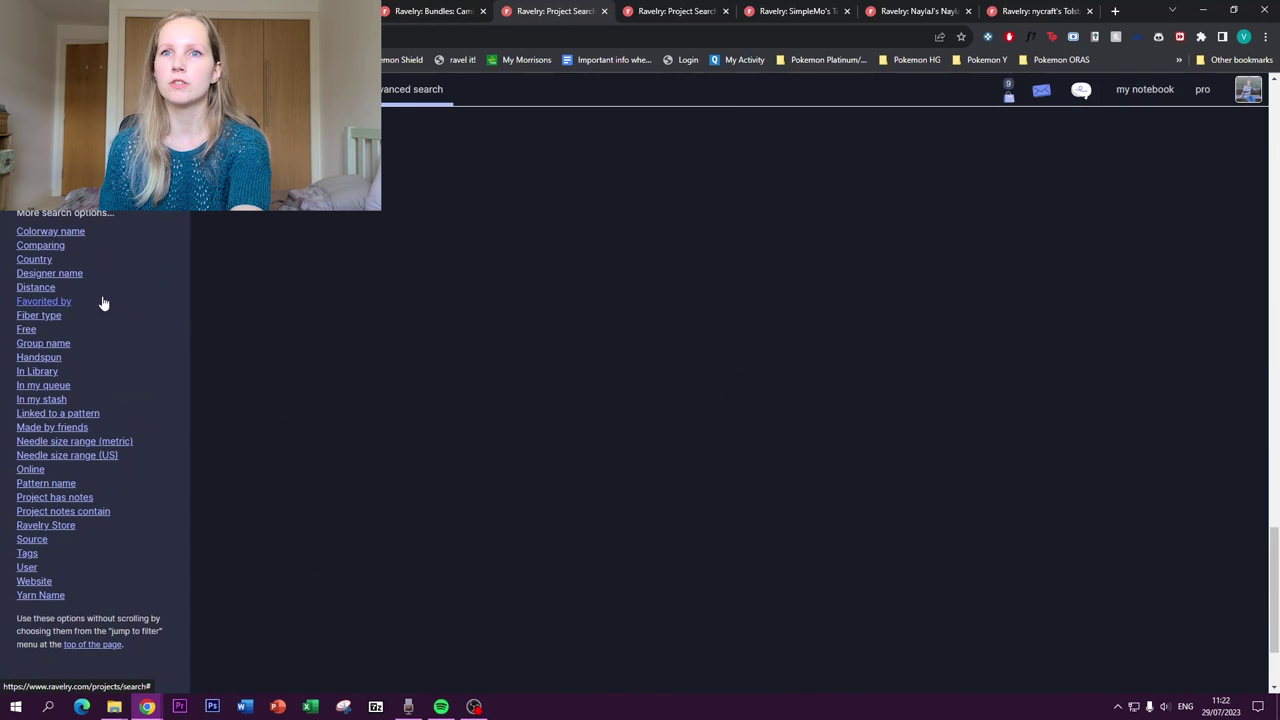
# Filter projects by fiber type to Silk and Mohair, then remove the fiber filter
pyautogui.click(45, 316)
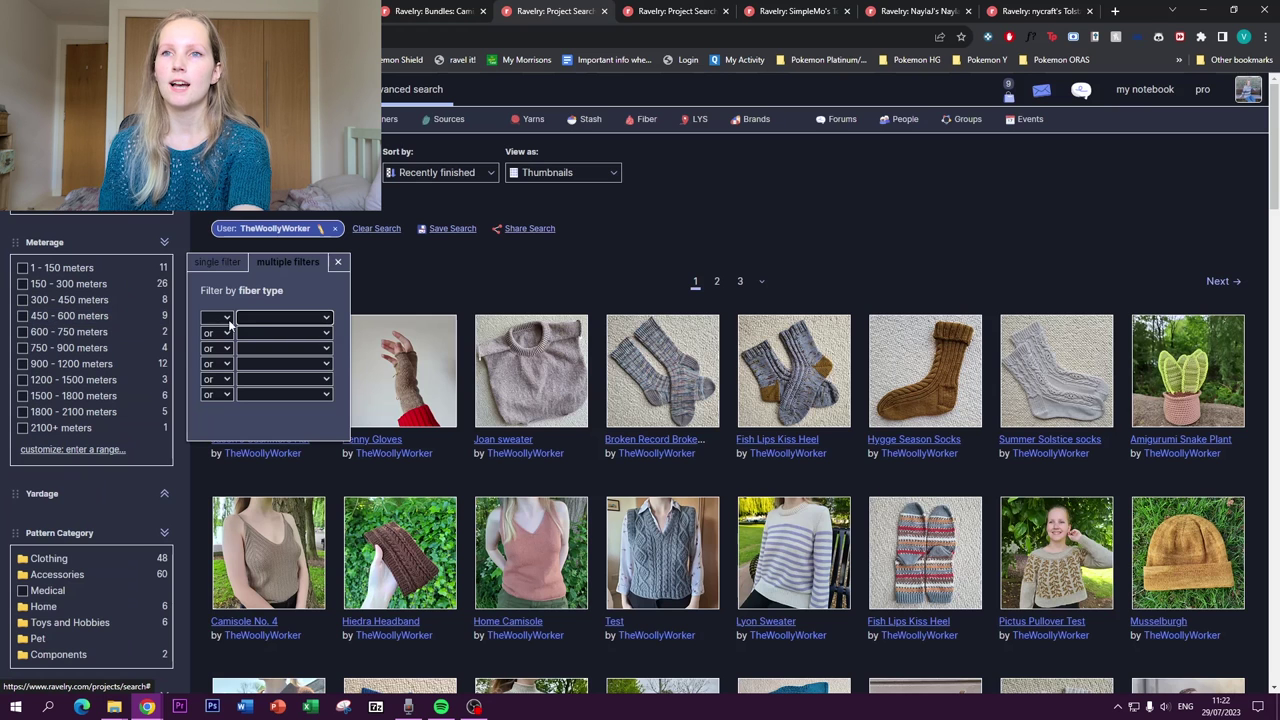
pyautogui.click(263, 318)
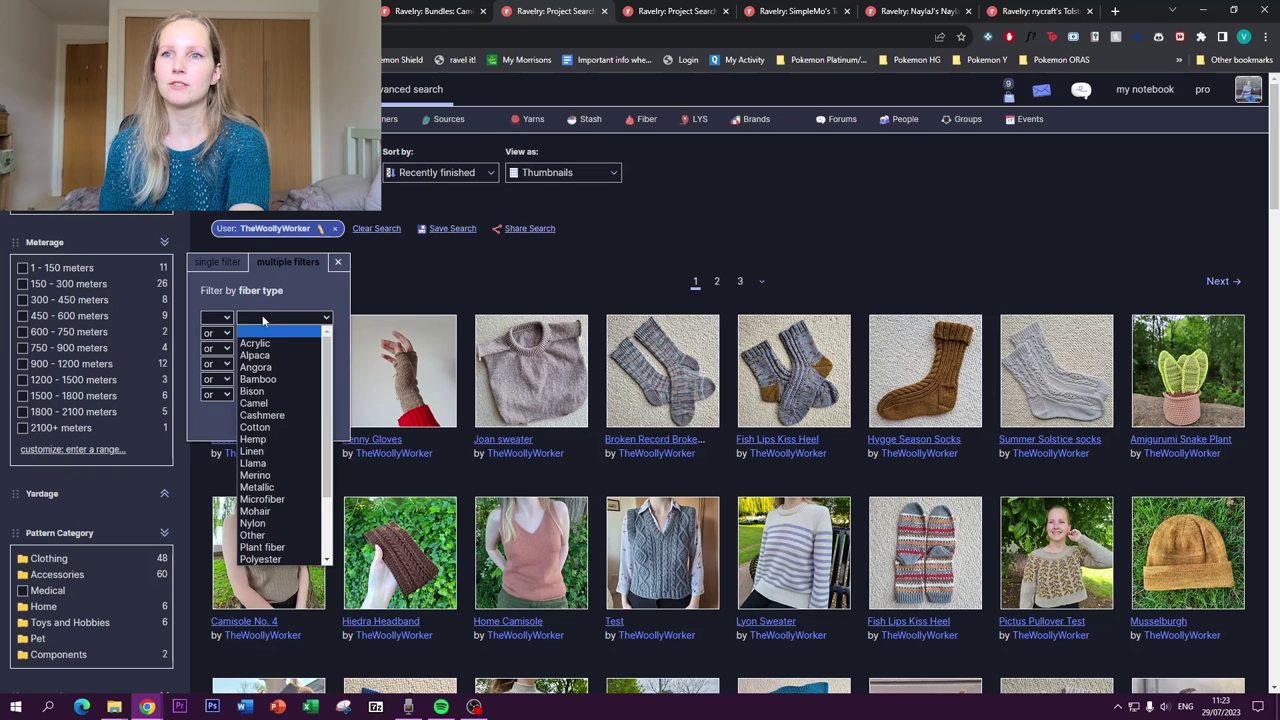
pyautogui.scroll(-1, 265, 458)
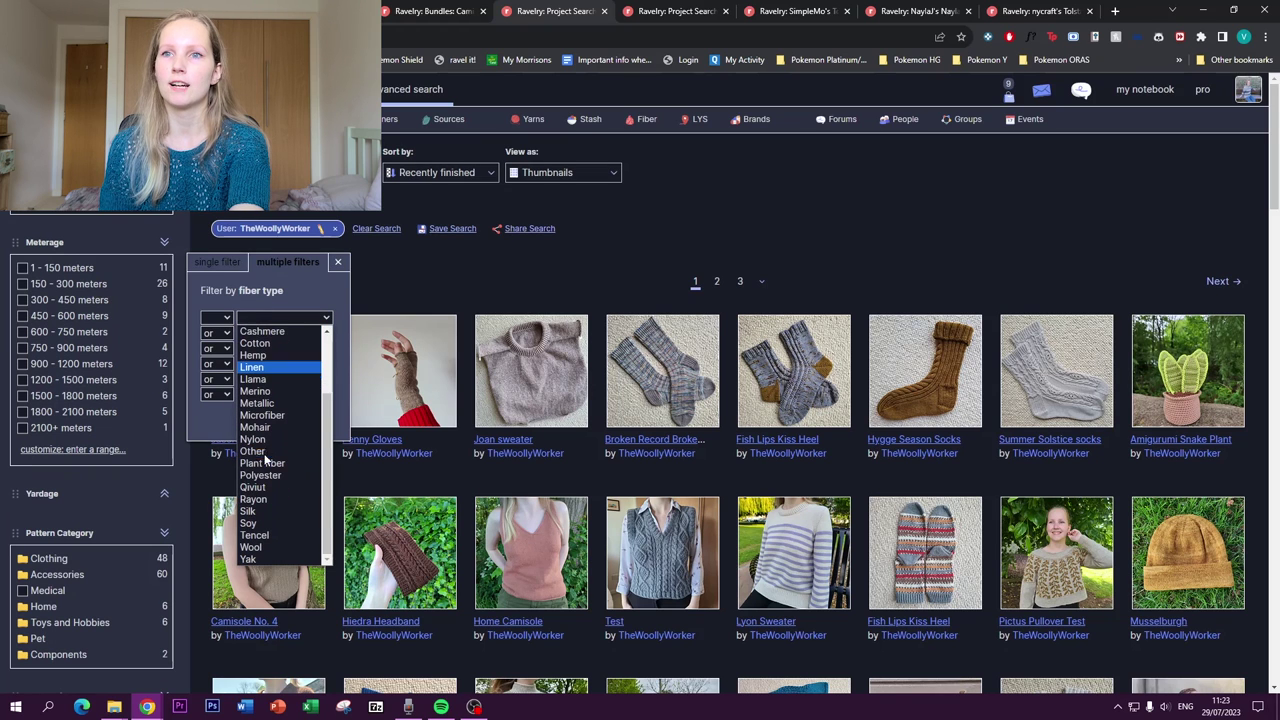
pyautogui.click(264, 511)
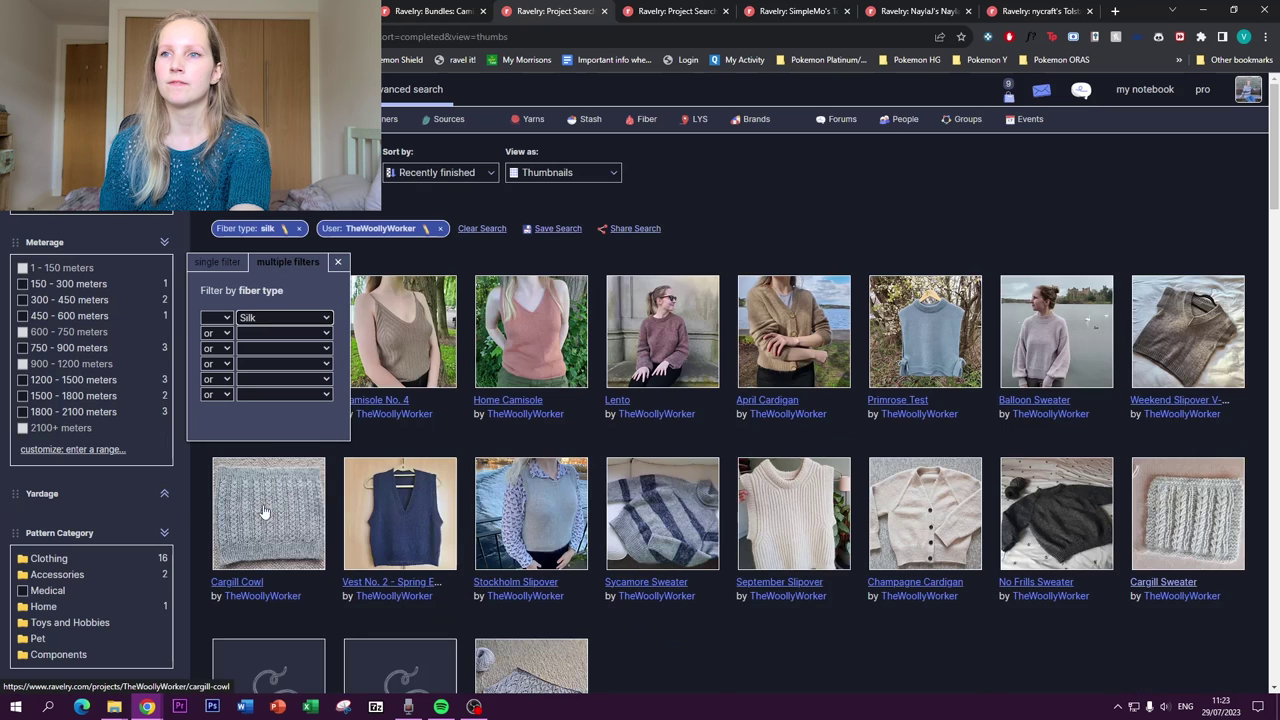
pyautogui.scroll(-1, 416, 465)
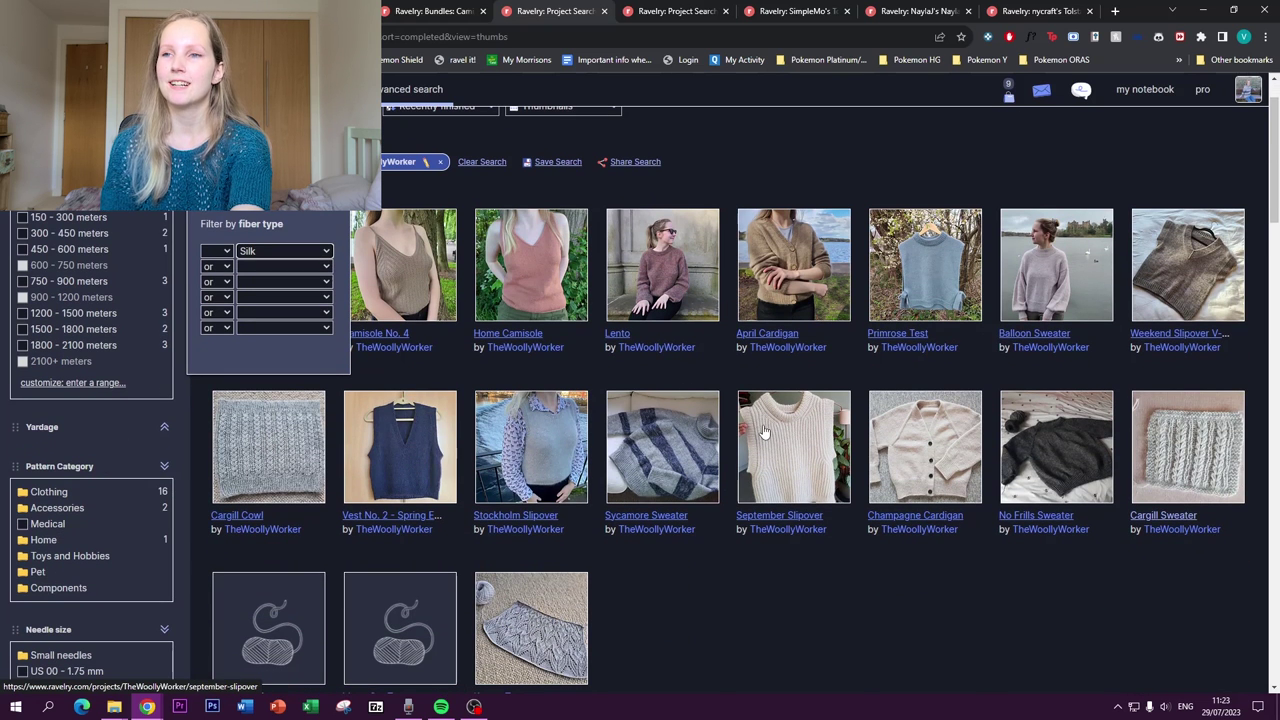
pyautogui.click(281, 251)
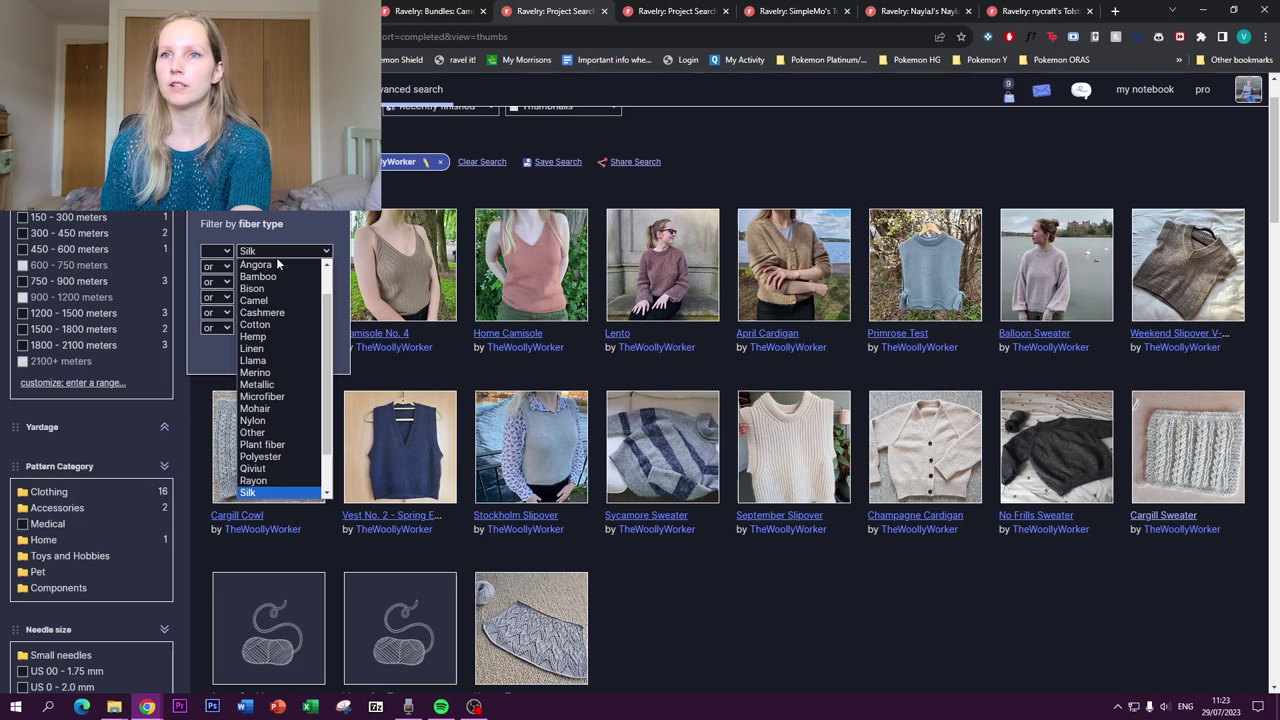
pyautogui.click(232, 266)
pyautogui.click(228, 266)
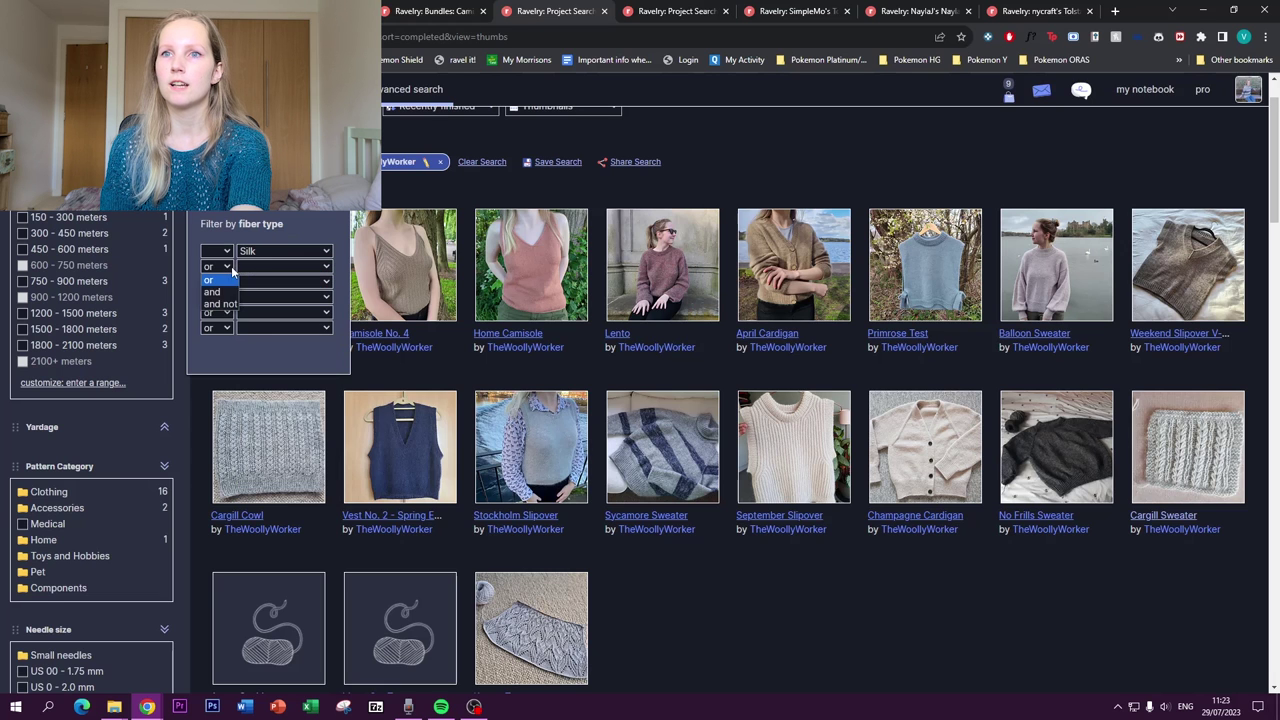
pyautogui.click(213, 291)
pyautogui.click(258, 287)
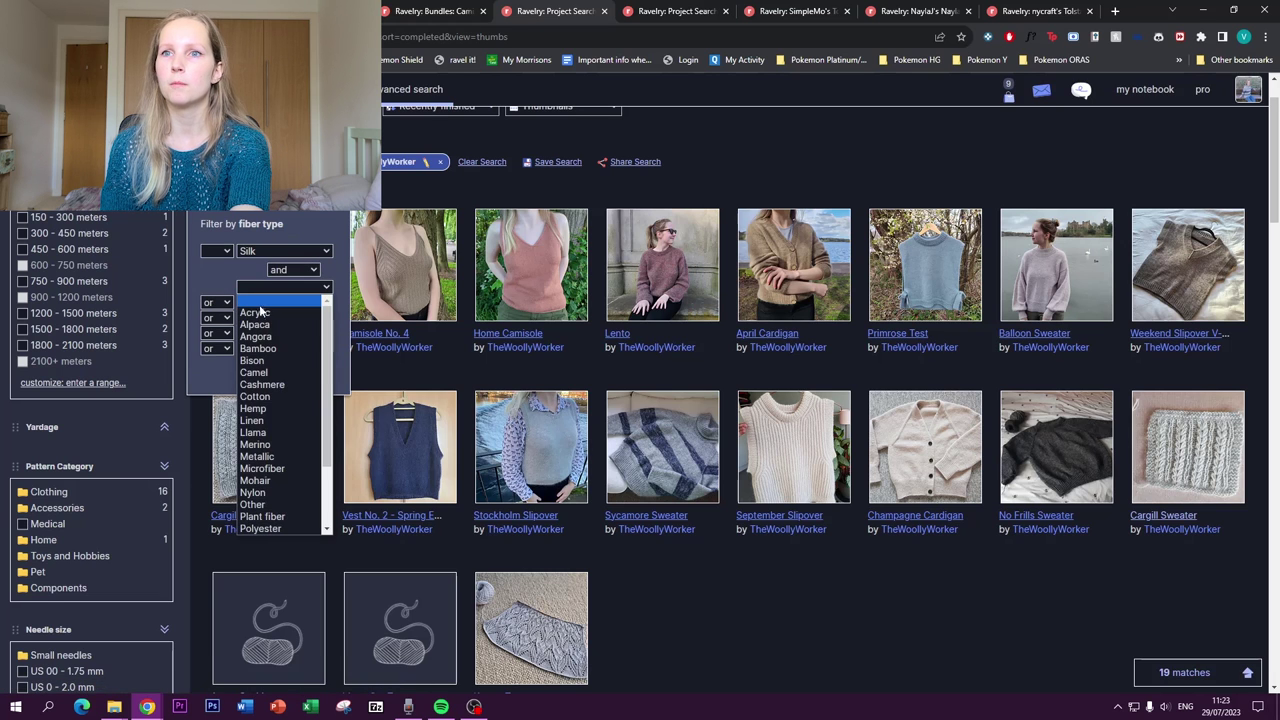
pyautogui.click(266, 481)
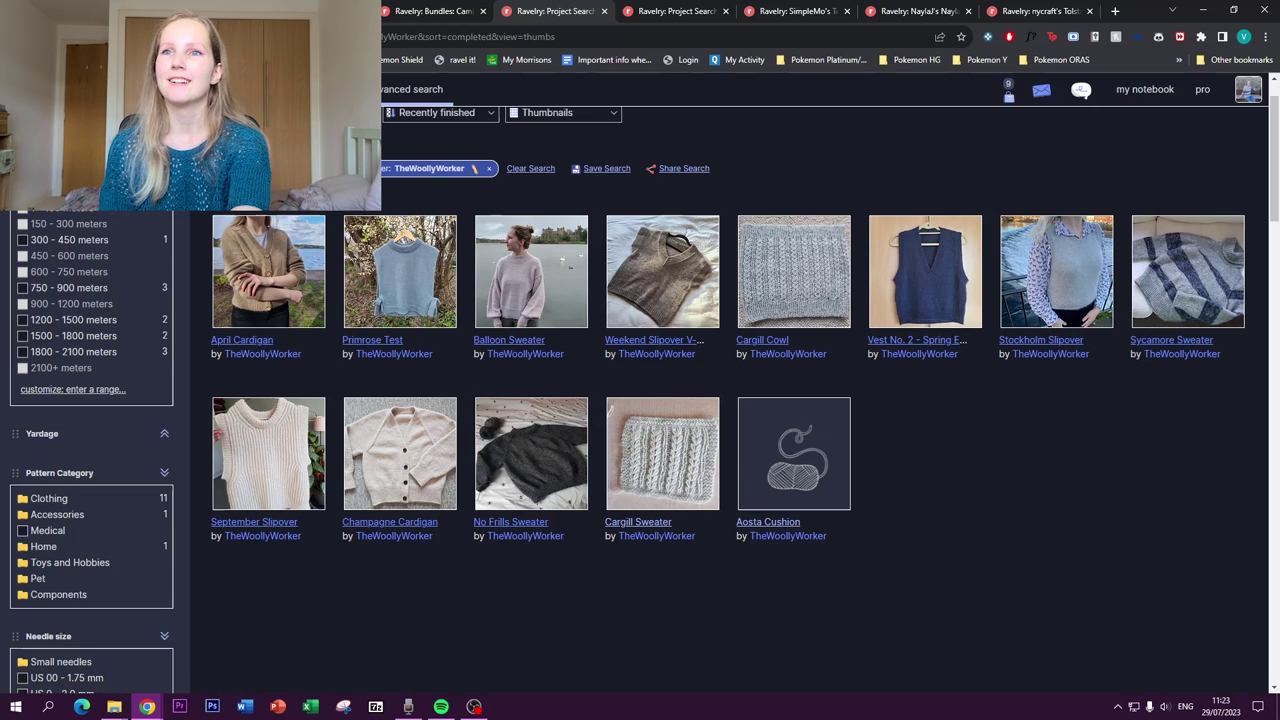
pyautogui.click(126, 215)
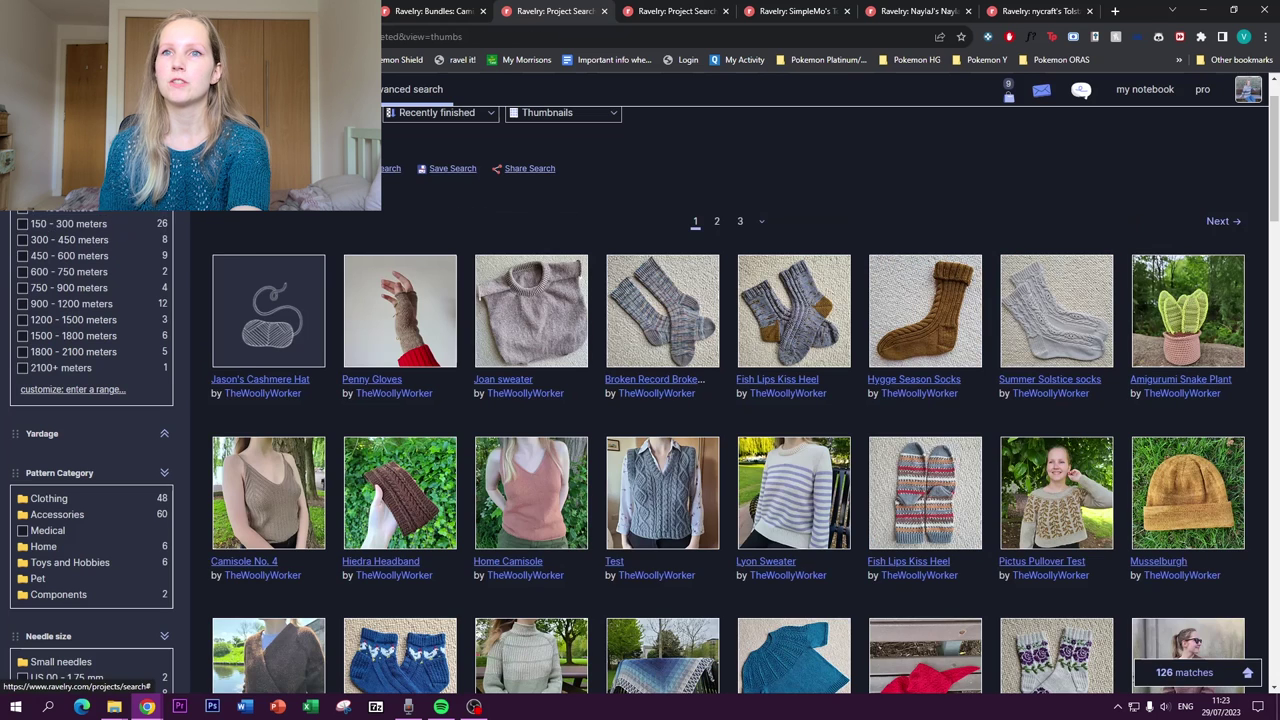
# Add a fiber type filter for Alpaca 'and not' Wool, narrowing results to 4 projects
pyautogui.click(126, 223)
pyautogui.scroll(-5, 73, 270)
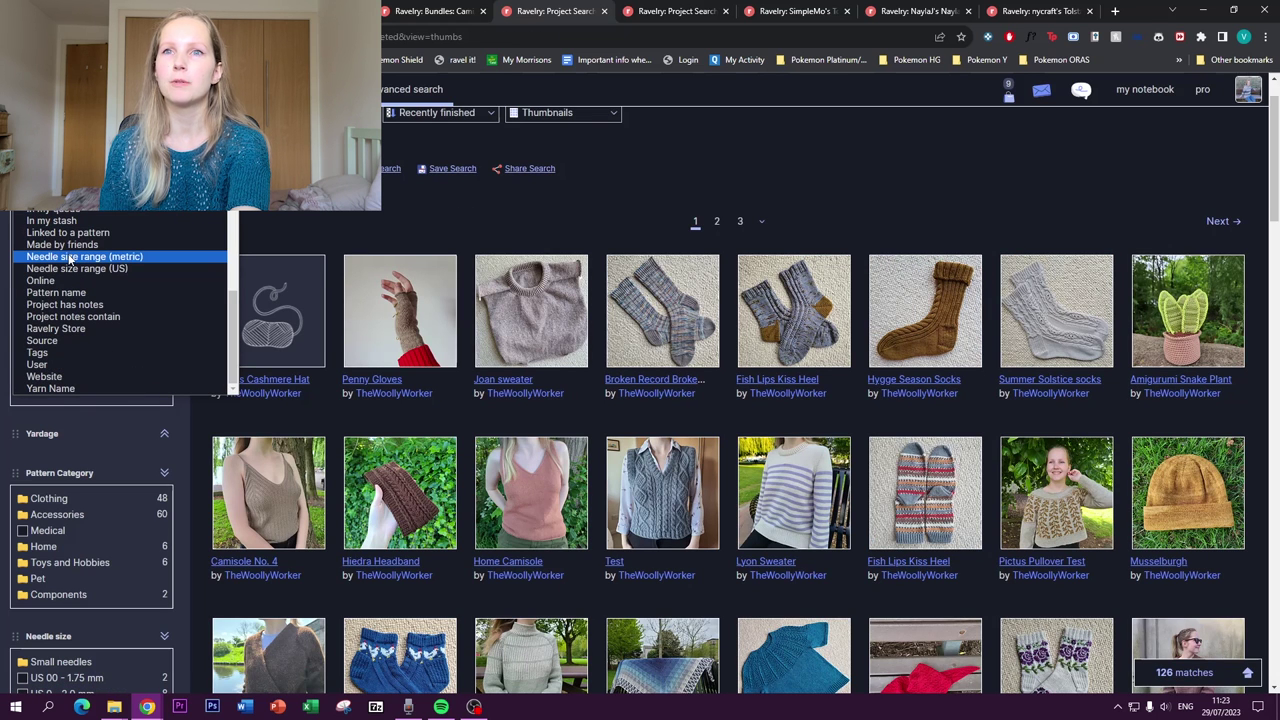
pyautogui.scroll(3, 70, 262)
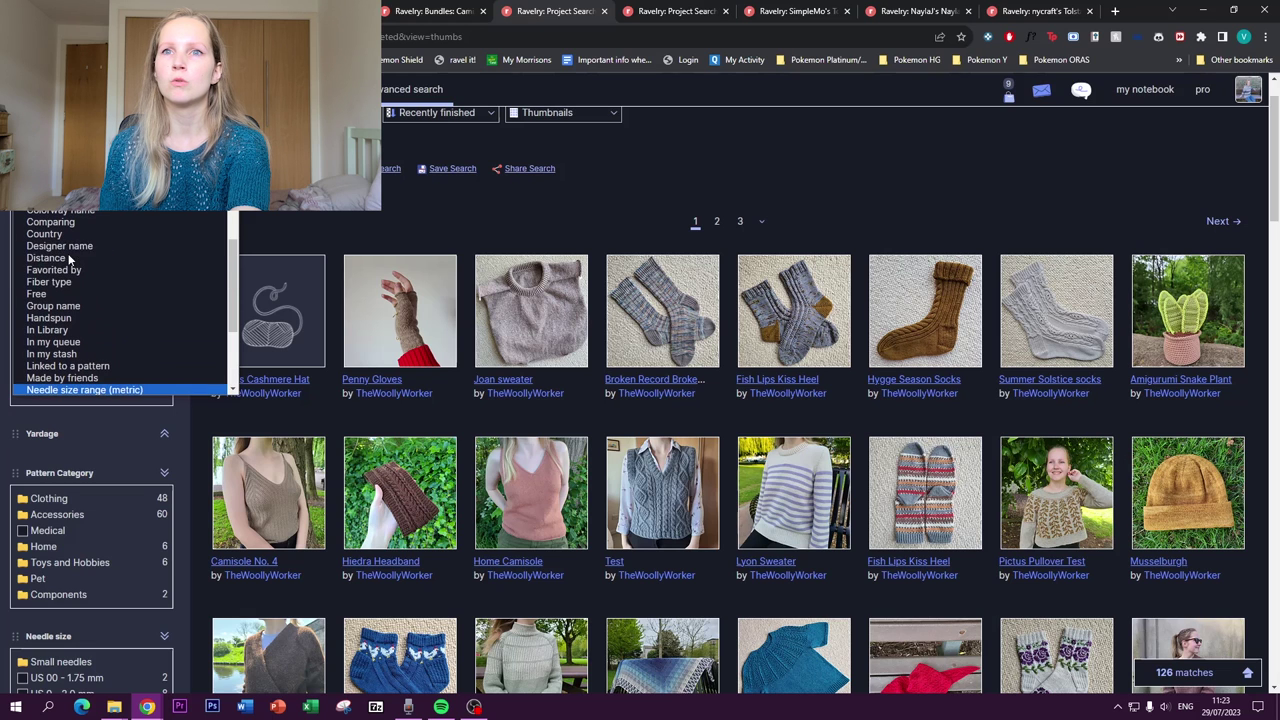
pyautogui.click(57, 283)
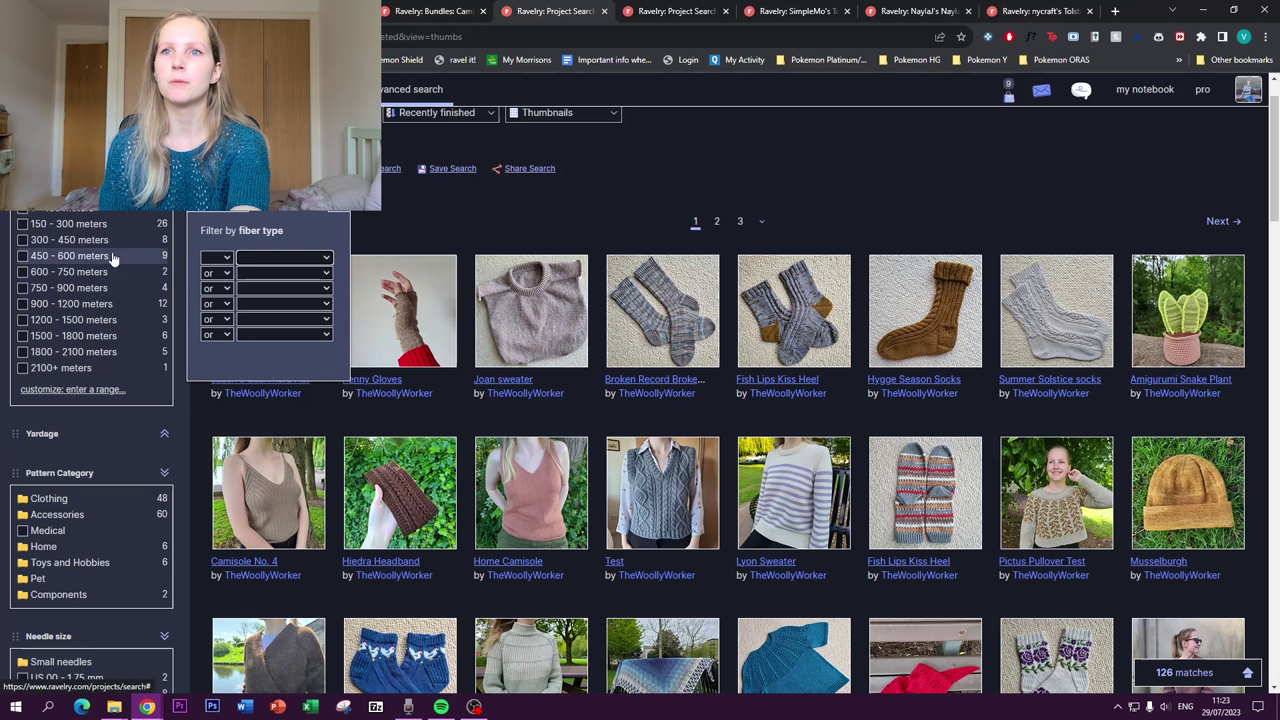
pyautogui.click(260, 258)
pyautogui.click(263, 296)
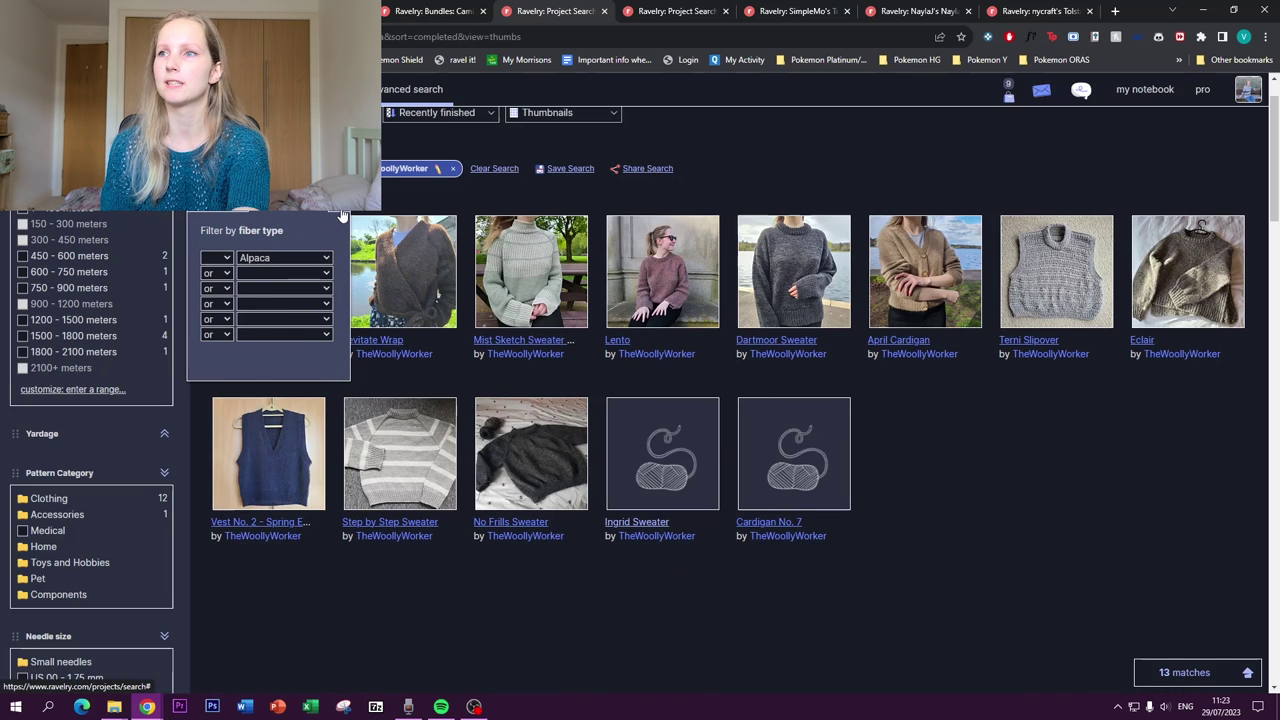
pyautogui.click(215, 279)
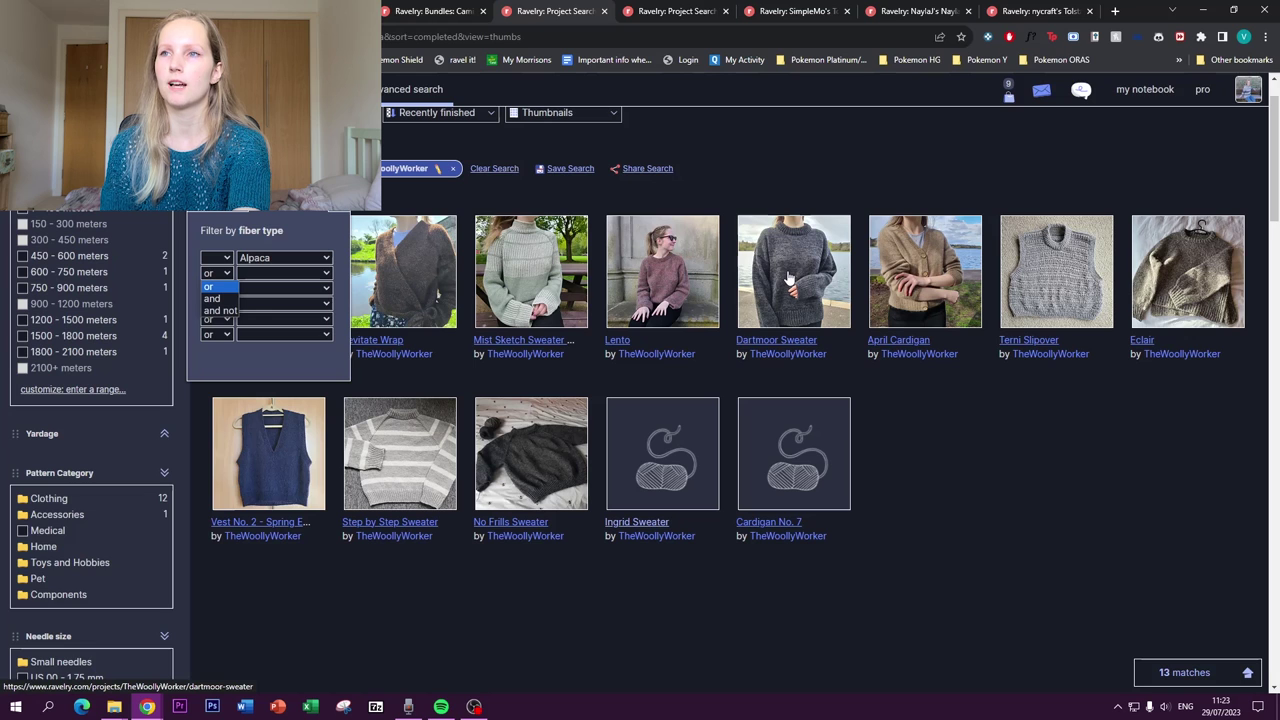
pyautogui.click(220, 310)
pyautogui.click(276, 294)
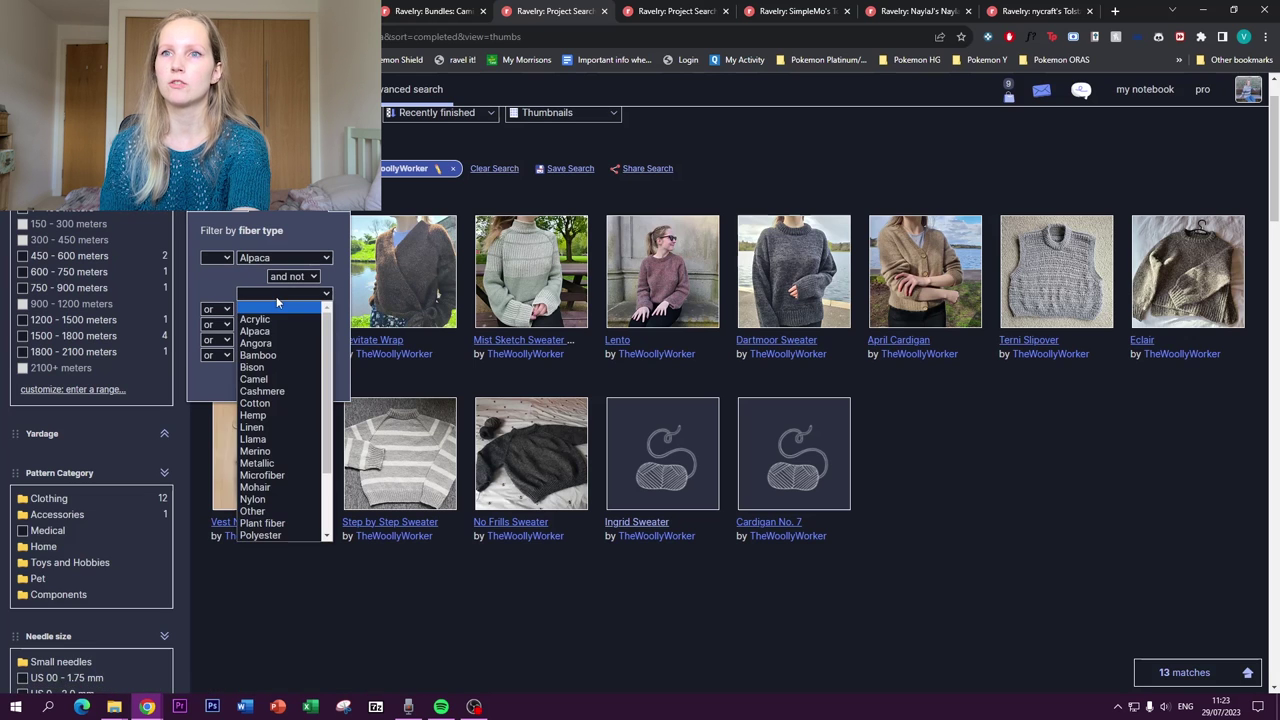
pyautogui.scroll(-2, 282, 453)
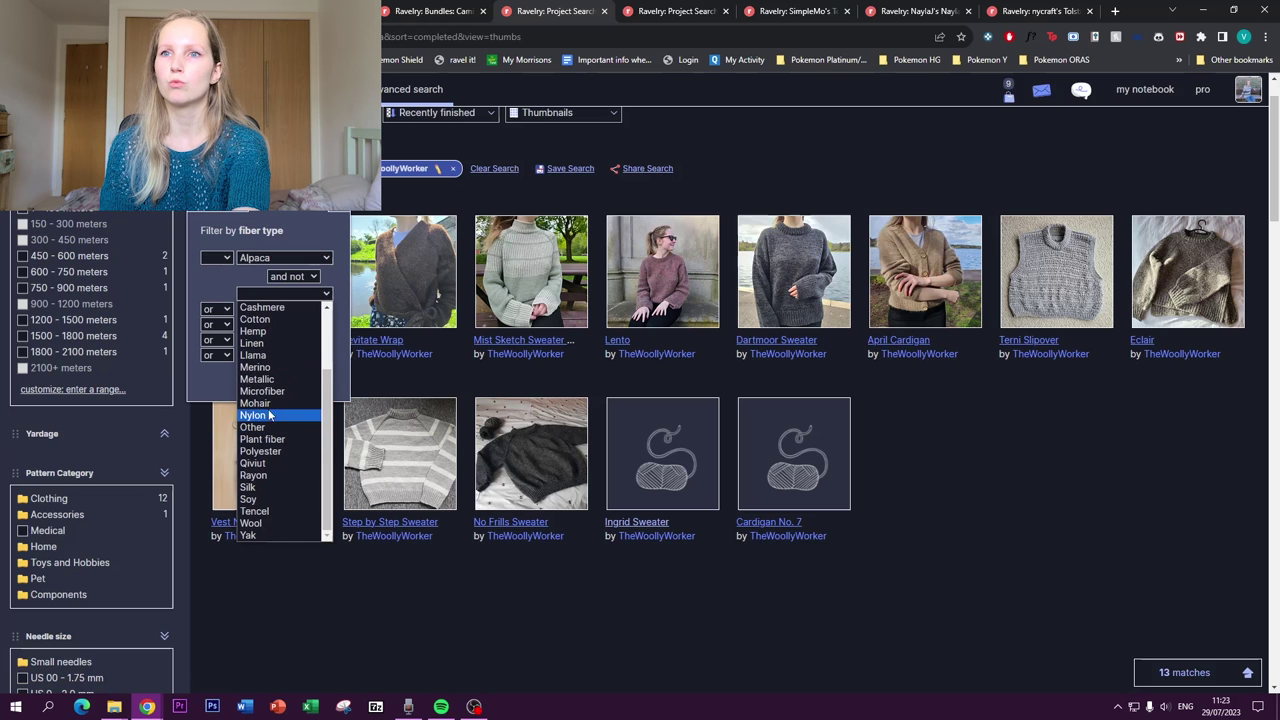
pyautogui.click(257, 522)
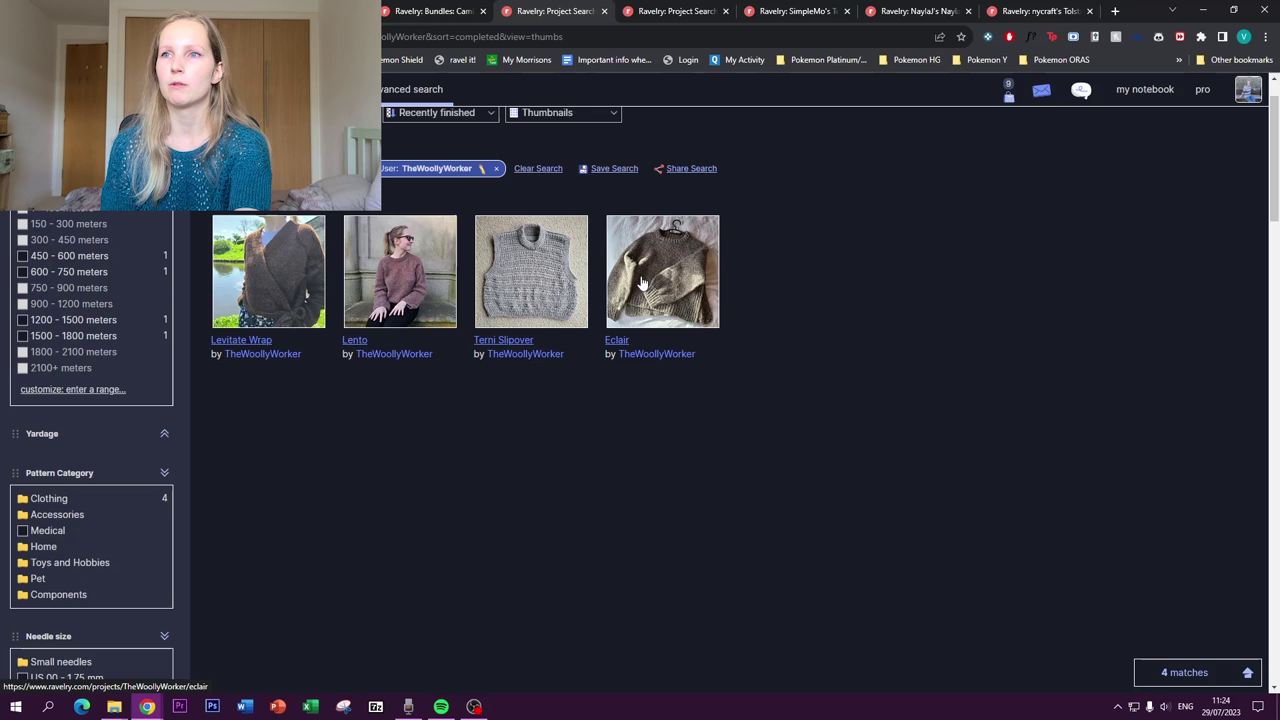
# Open the Lento project and list its balloon tag: Lento, Balloon Sweater and Eclair
pyautogui.click(396, 279)
pyautogui.scroll(-2, 501, 388)
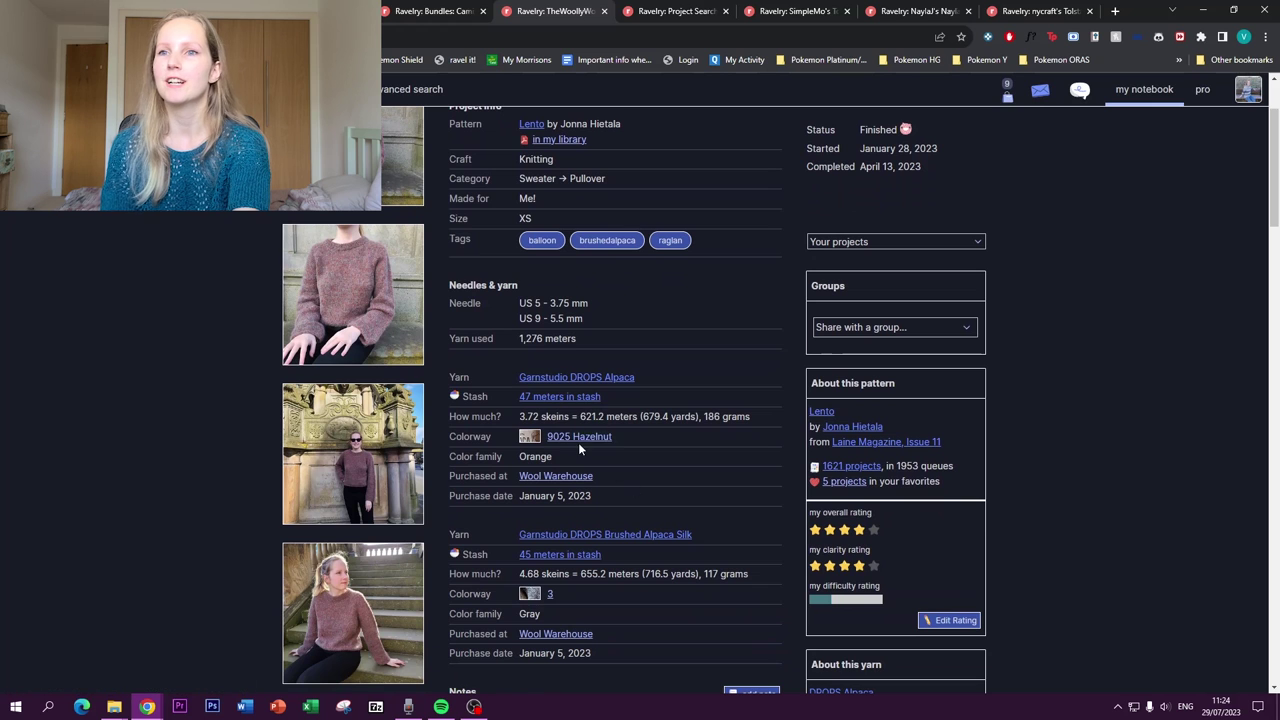
pyautogui.scroll(1, 578, 442)
pyautogui.scroll(1, 578, 445)
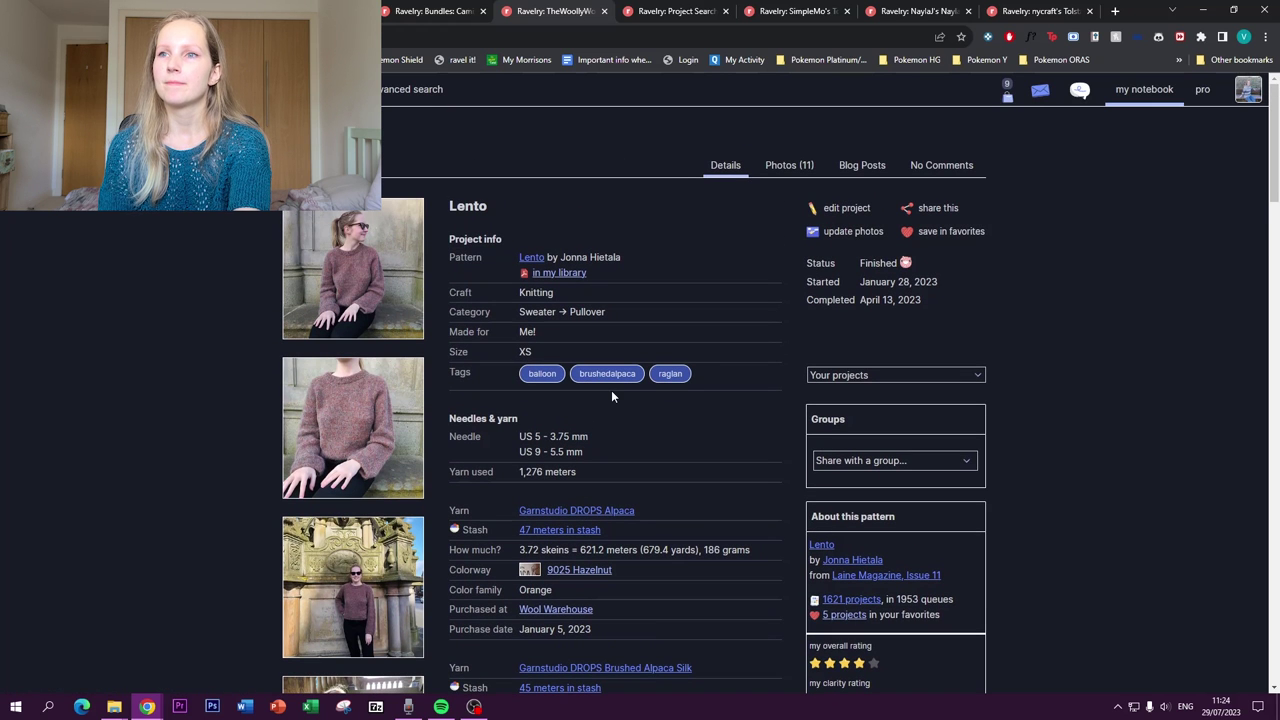
pyautogui.click(541, 378)
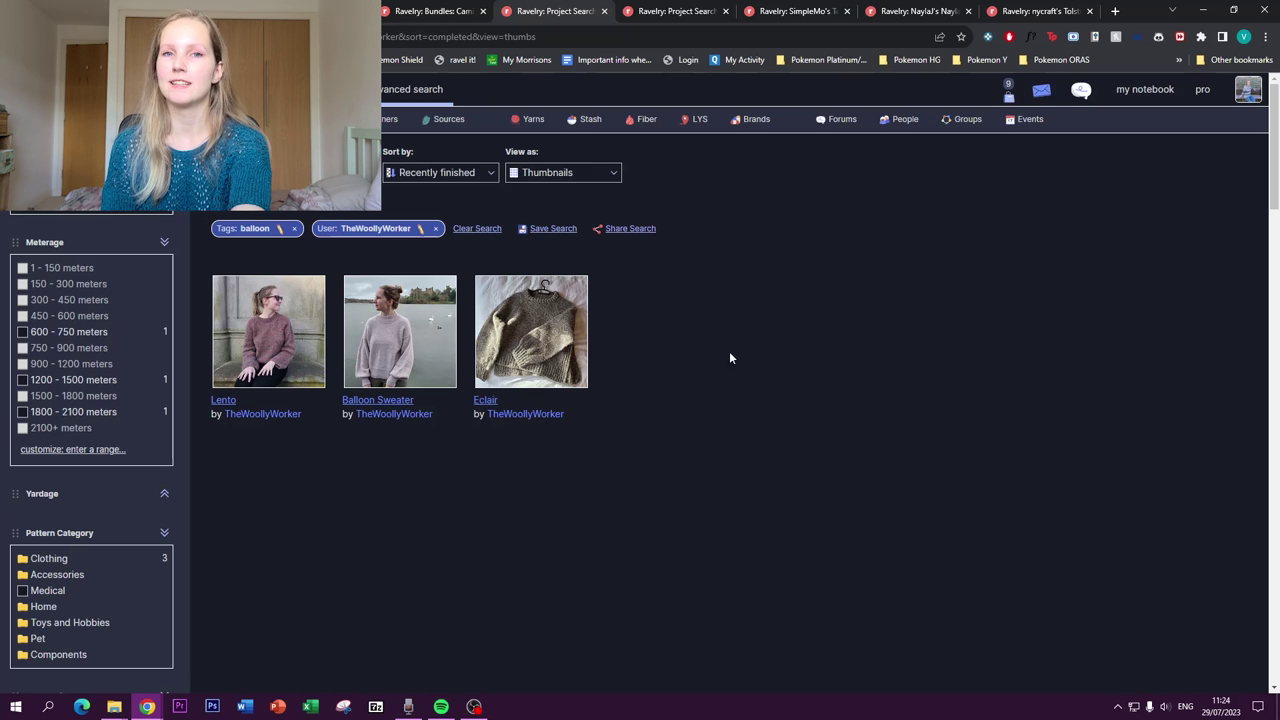
pyautogui.moveTo(1145, 92)
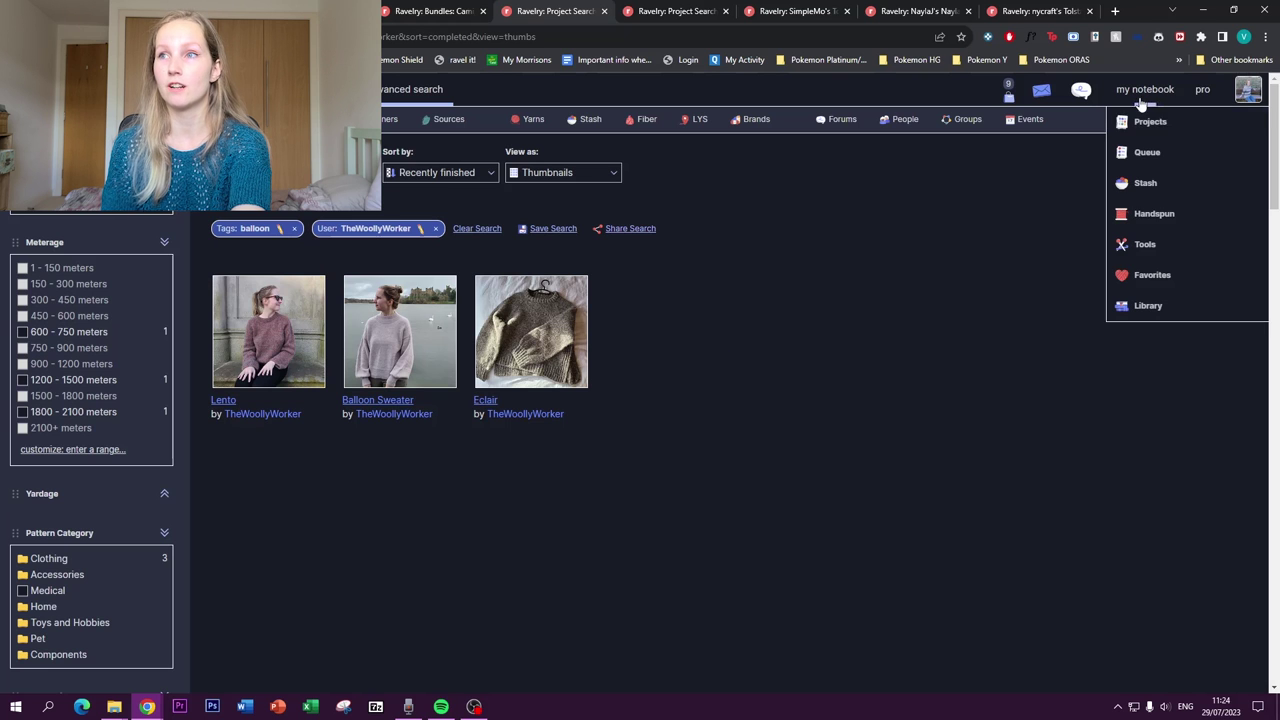
# Open the yarn stash filtered to 'In my projects' and scroll through the grid
pyautogui.click(1145, 184)
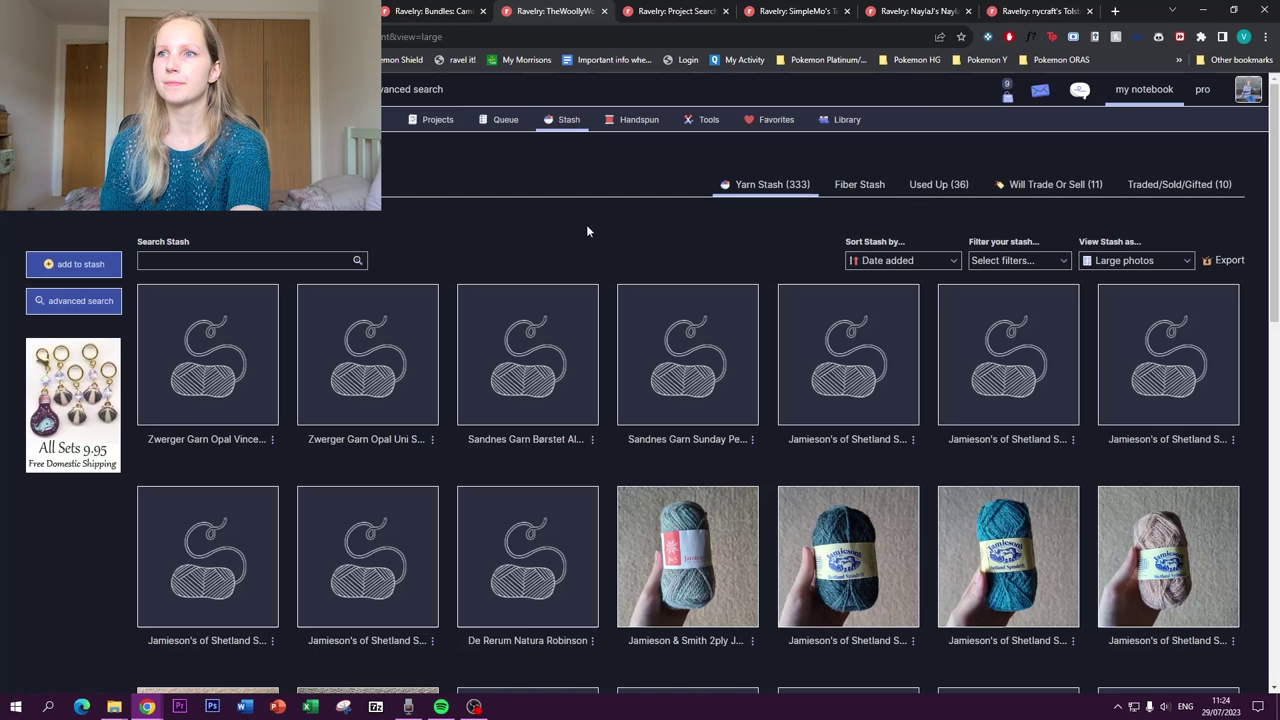
pyautogui.click(996, 262)
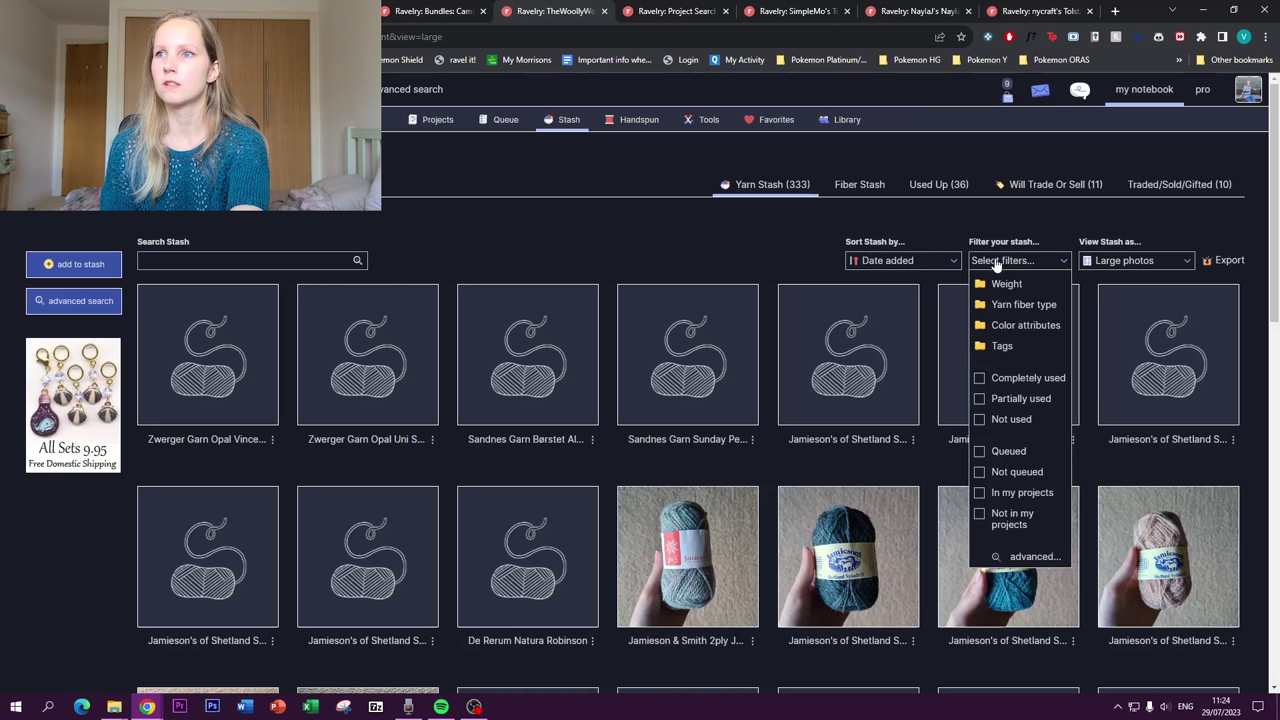
pyautogui.scroll(-1, 1015, 445)
pyautogui.click(998, 428)
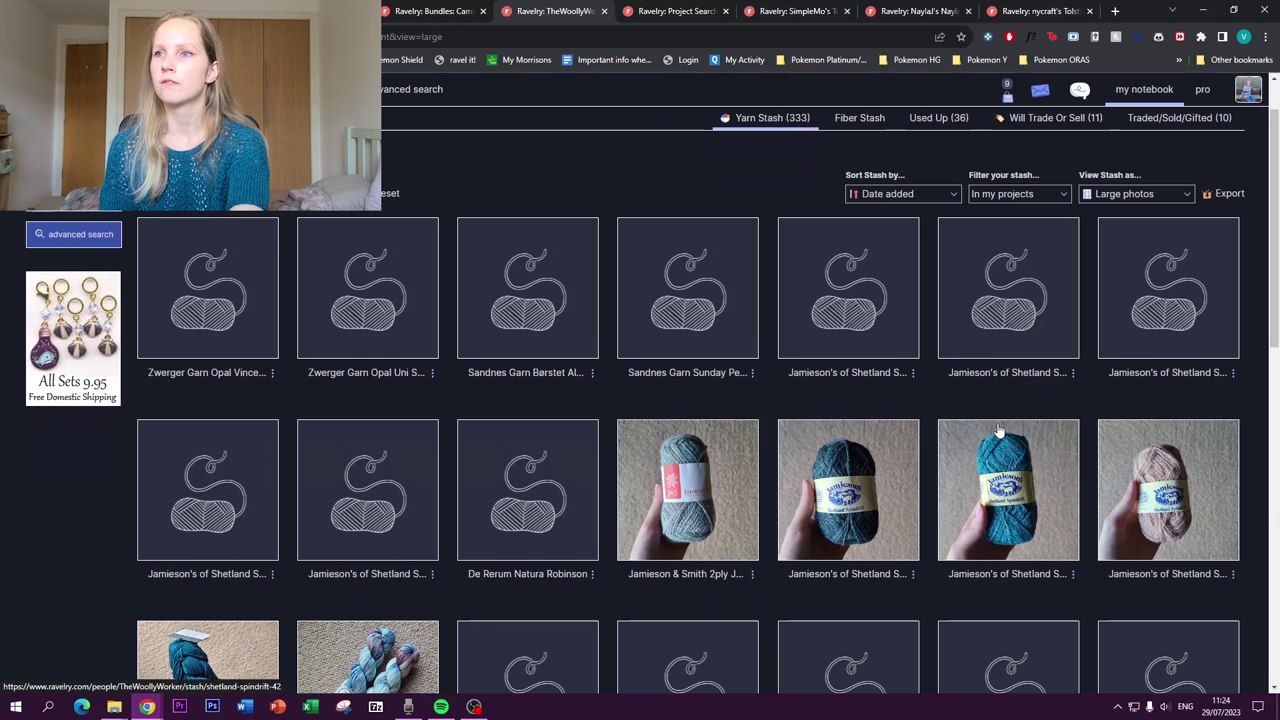
pyautogui.scroll(-6, 388, 348)
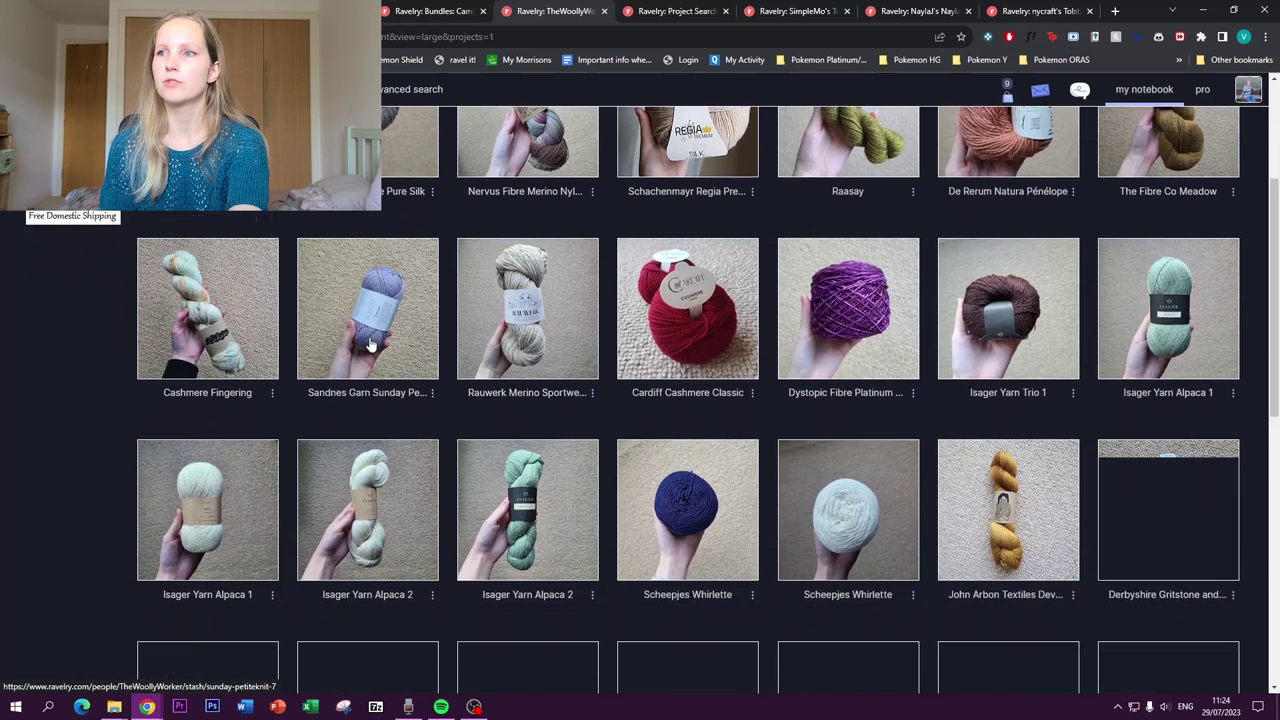
pyautogui.scroll(-4, 369, 344)
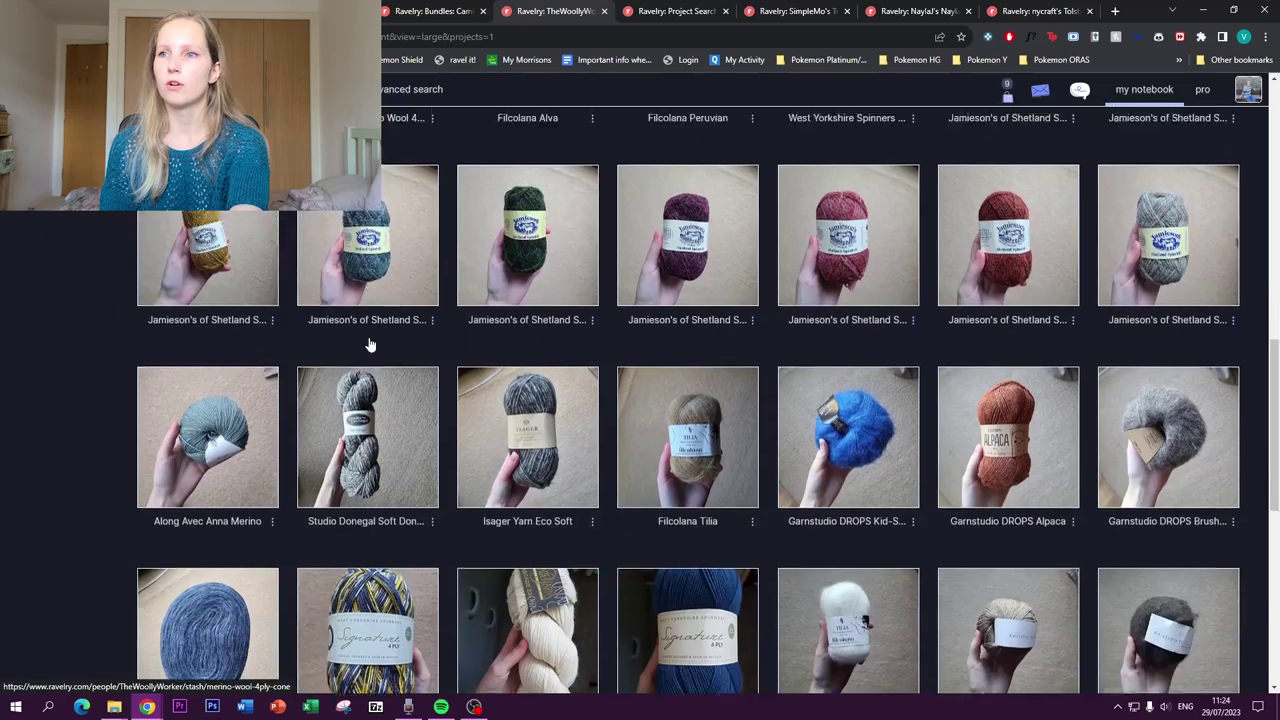
pyautogui.scroll(-2, 608, 348)
pyautogui.scroll(-7, 607, 350)
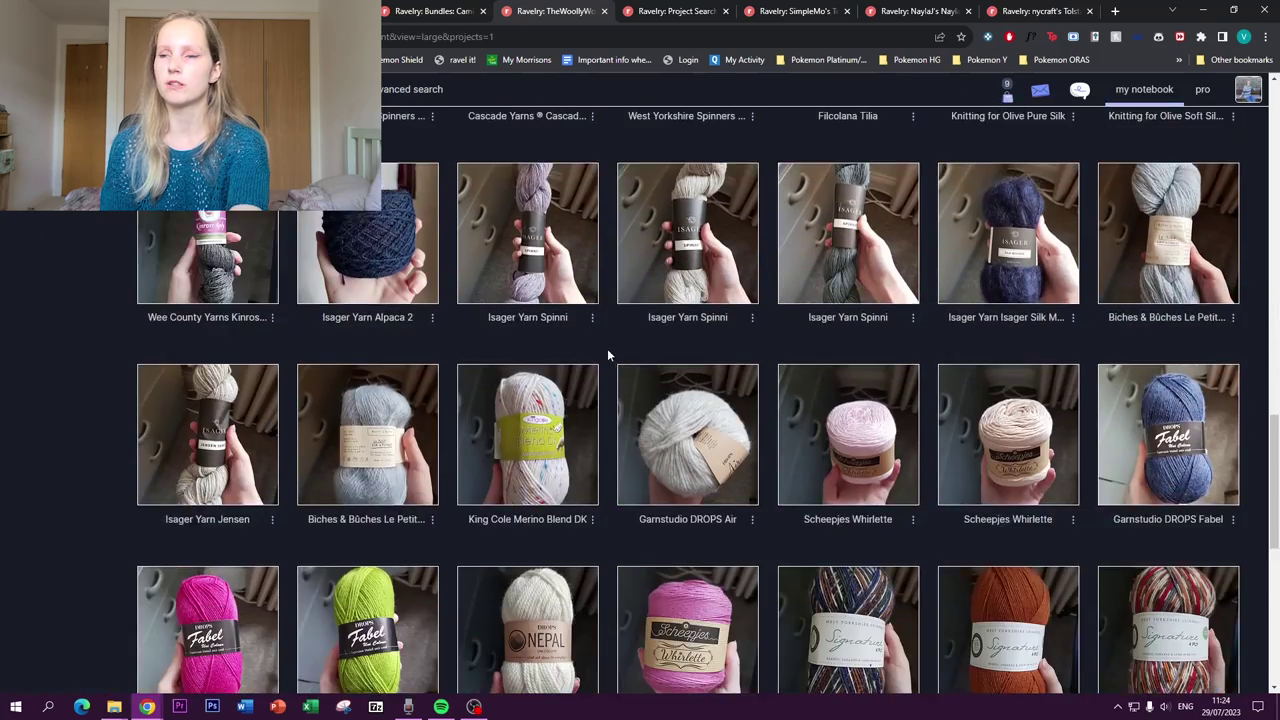
pyautogui.scroll(-4, 605, 347)
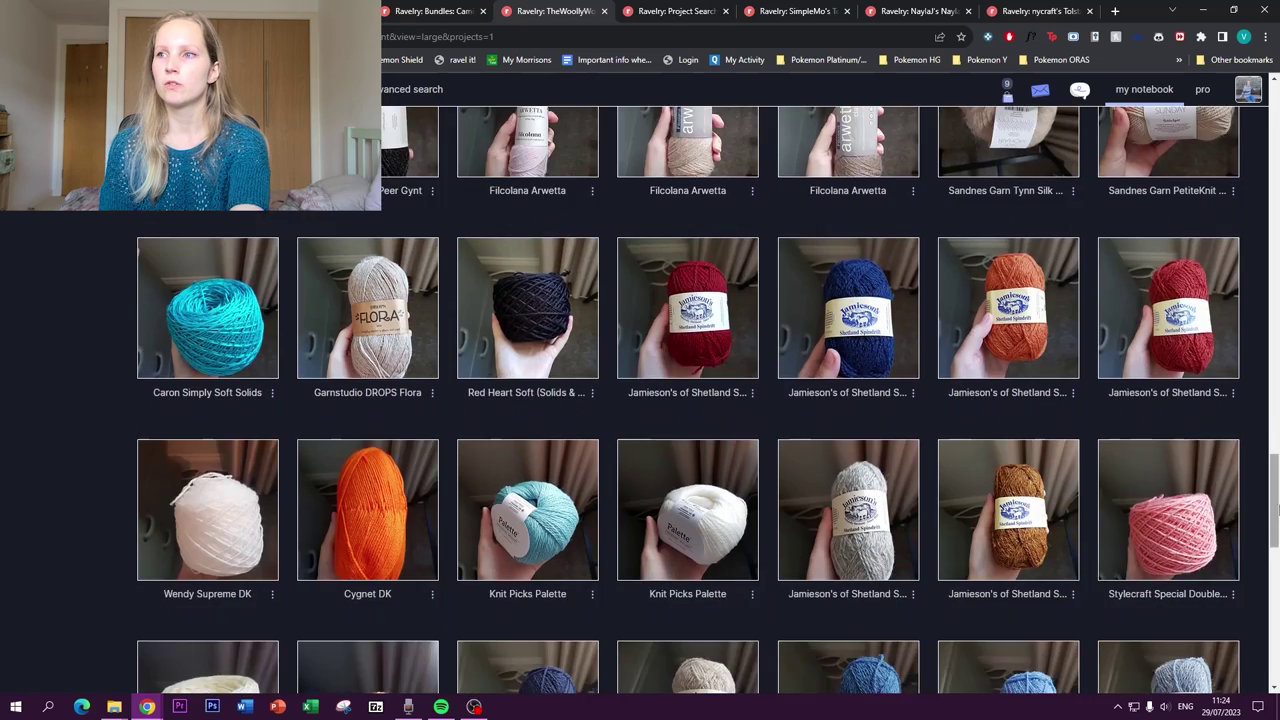
pyautogui.moveTo(1276, 509); pyautogui.dragTo(1275, 130)
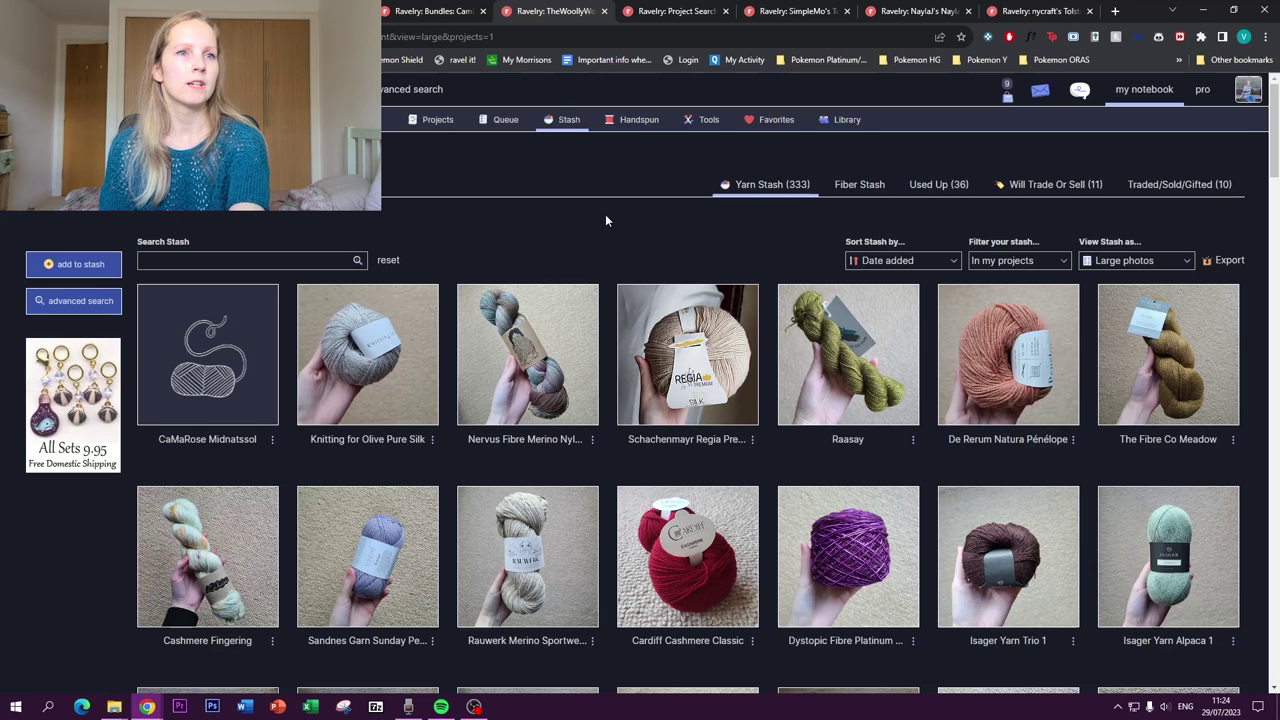
# Open the projects Index and filter it to Year completed 2022
pyautogui.moveTo(1140, 95)
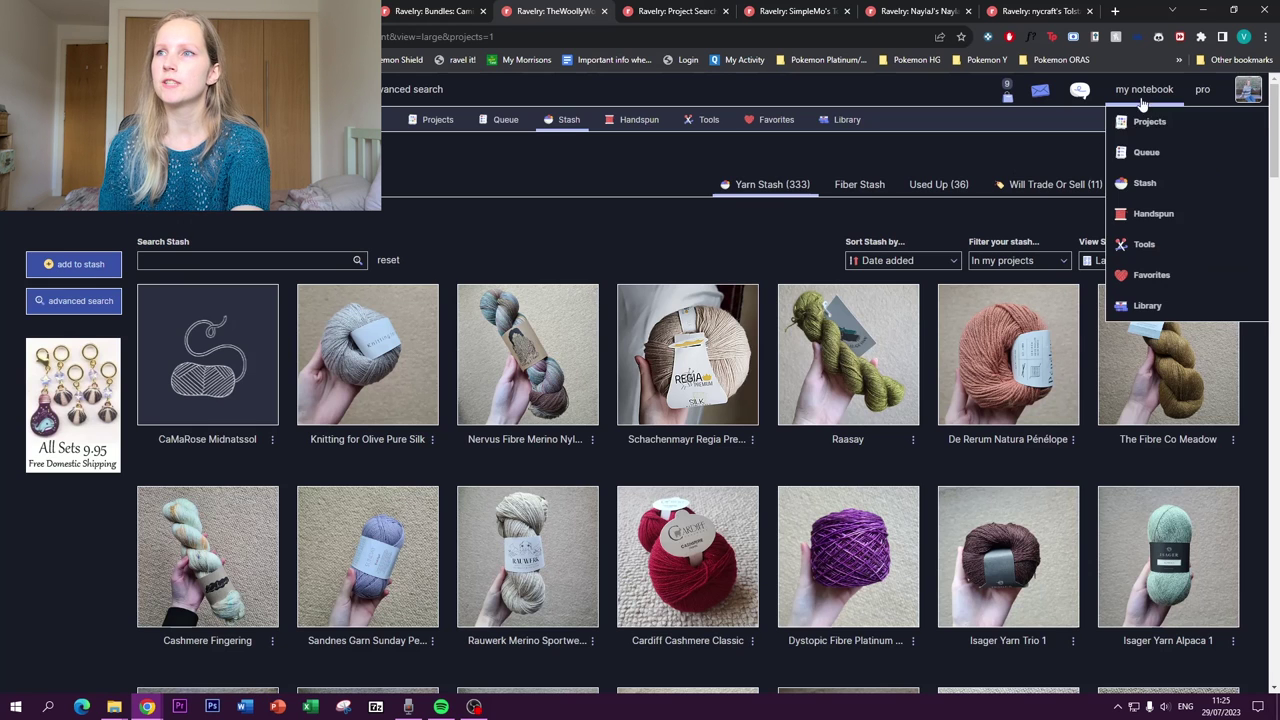
pyautogui.click(1148, 123)
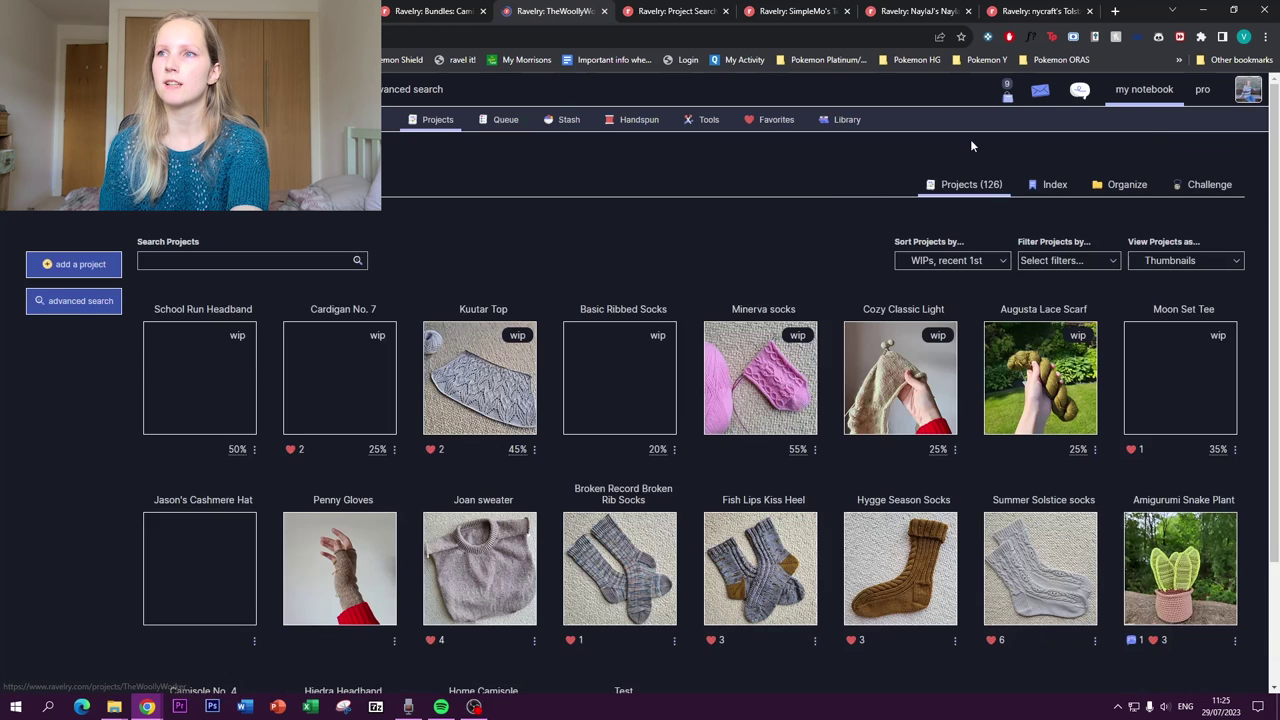
pyautogui.click(1055, 185)
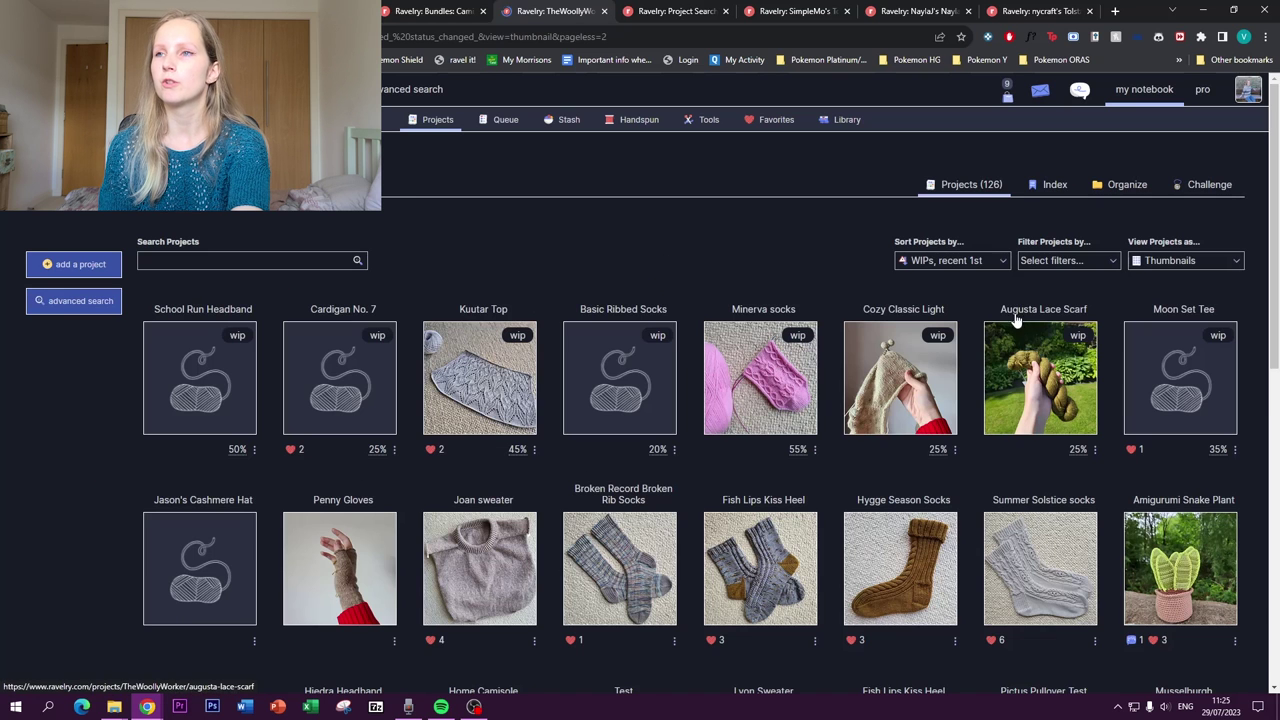
pyautogui.click(1067, 268)
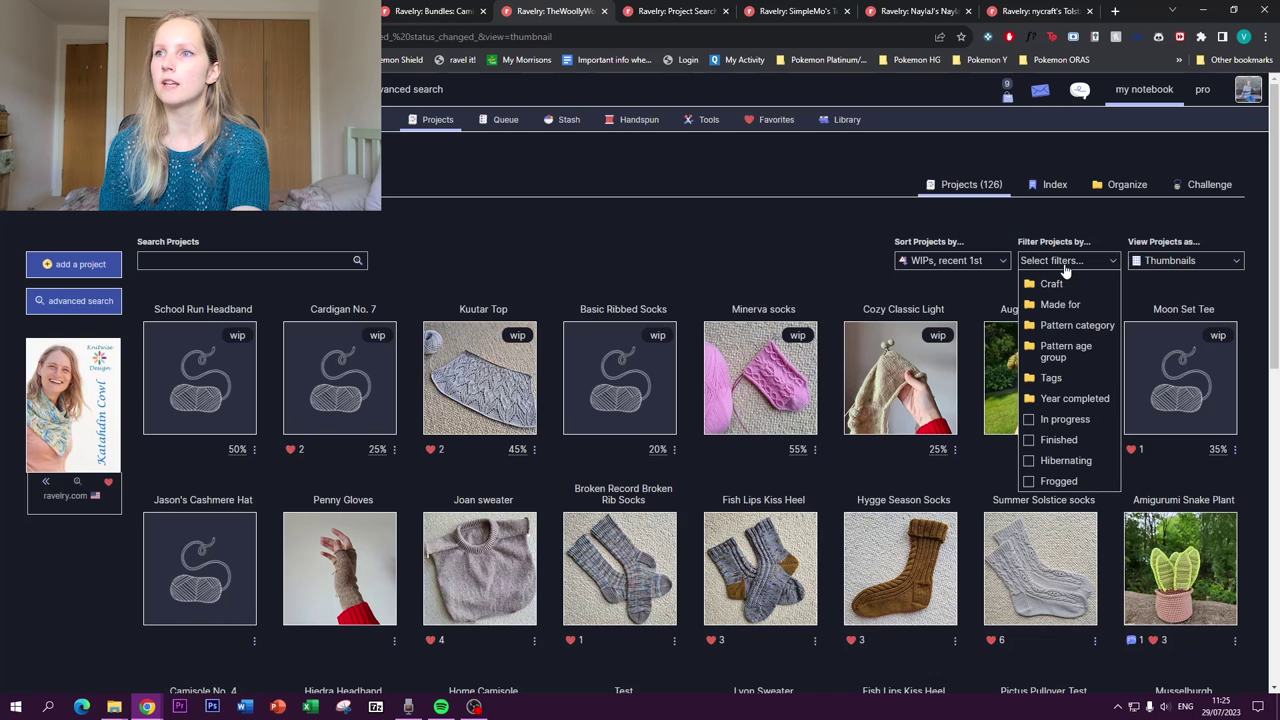
pyautogui.moveTo(1068, 404)
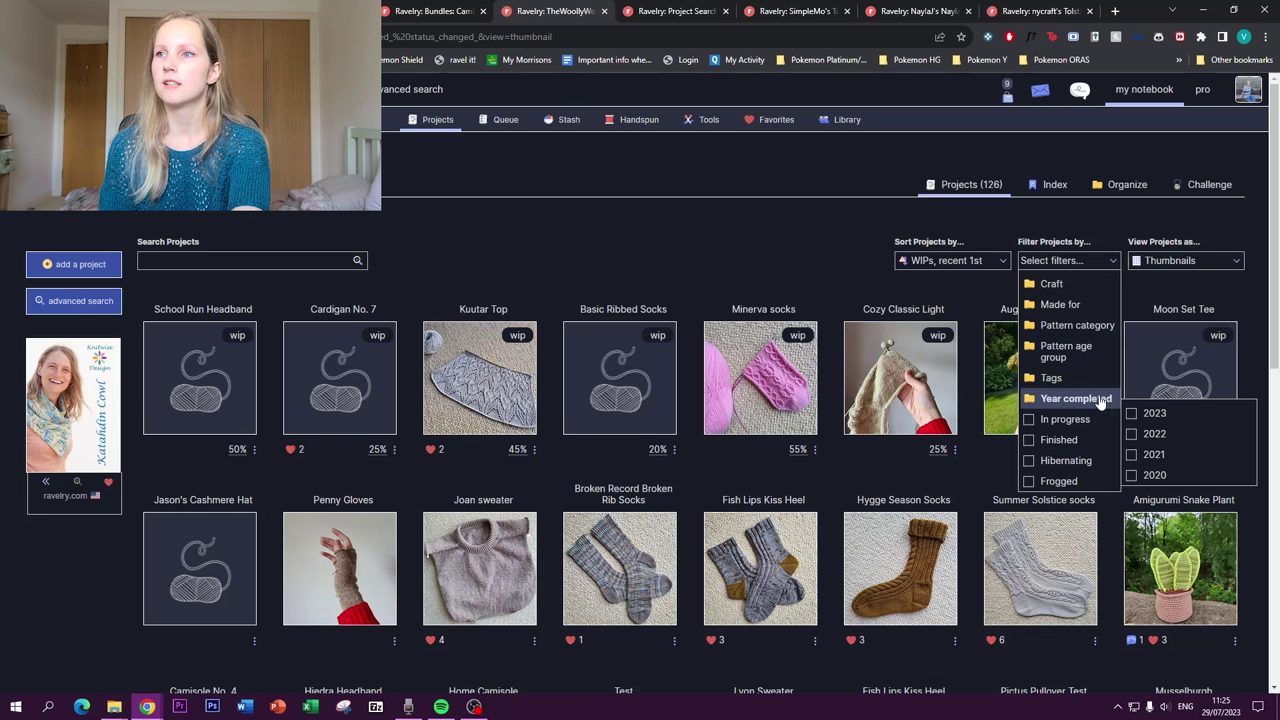
pyautogui.click(1140, 434)
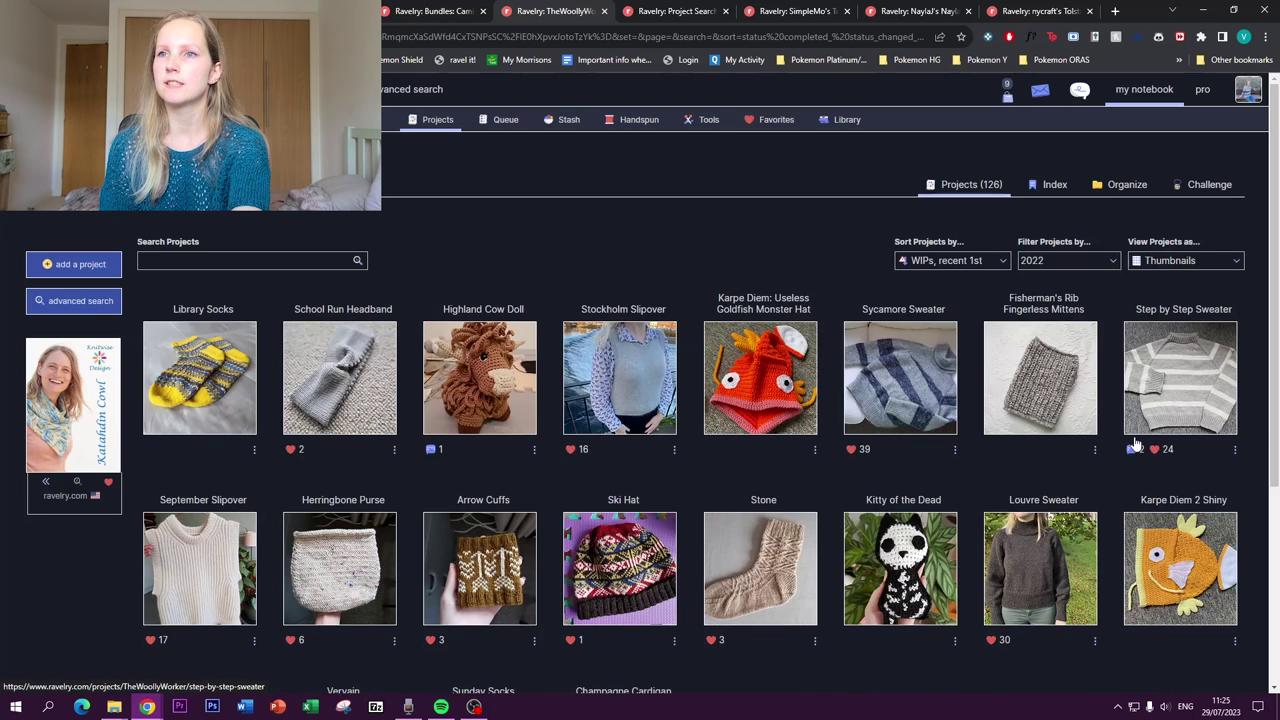
pyautogui.scroll(-4, 1135, 445)
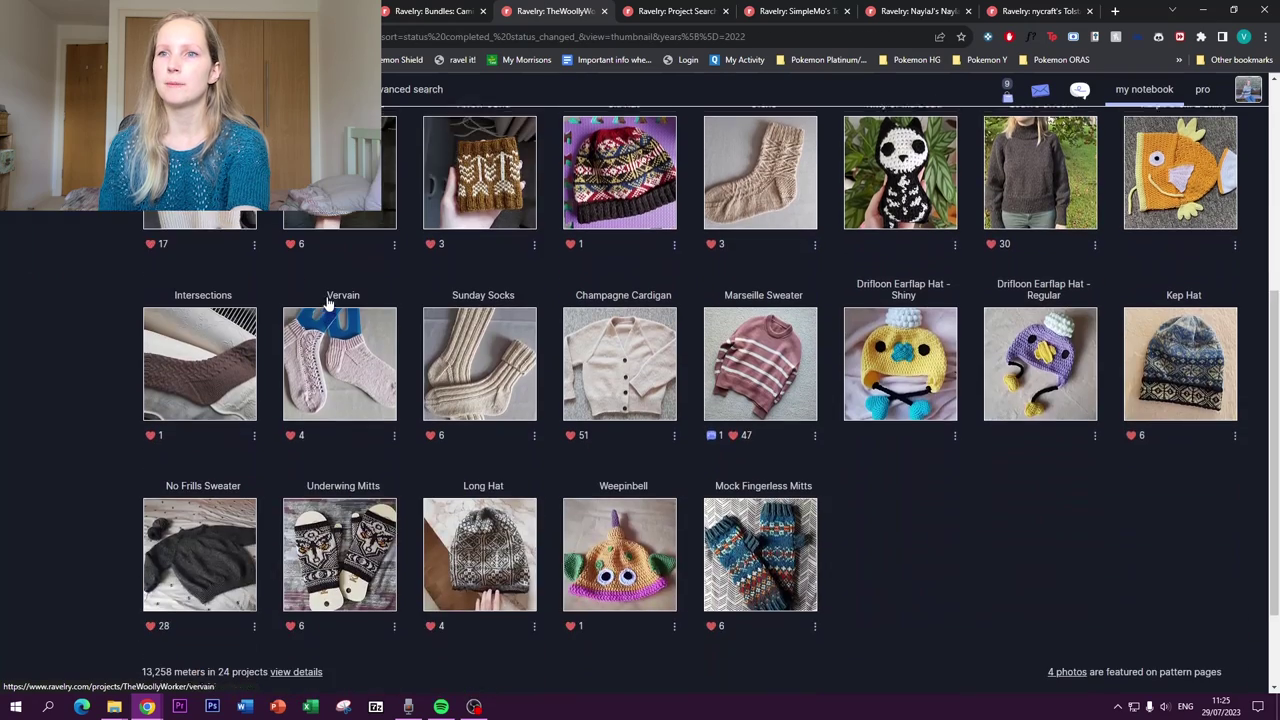
pyautogui.scroll(3, 328, 302)
pyautogui.scroll(-3, 797, 470)
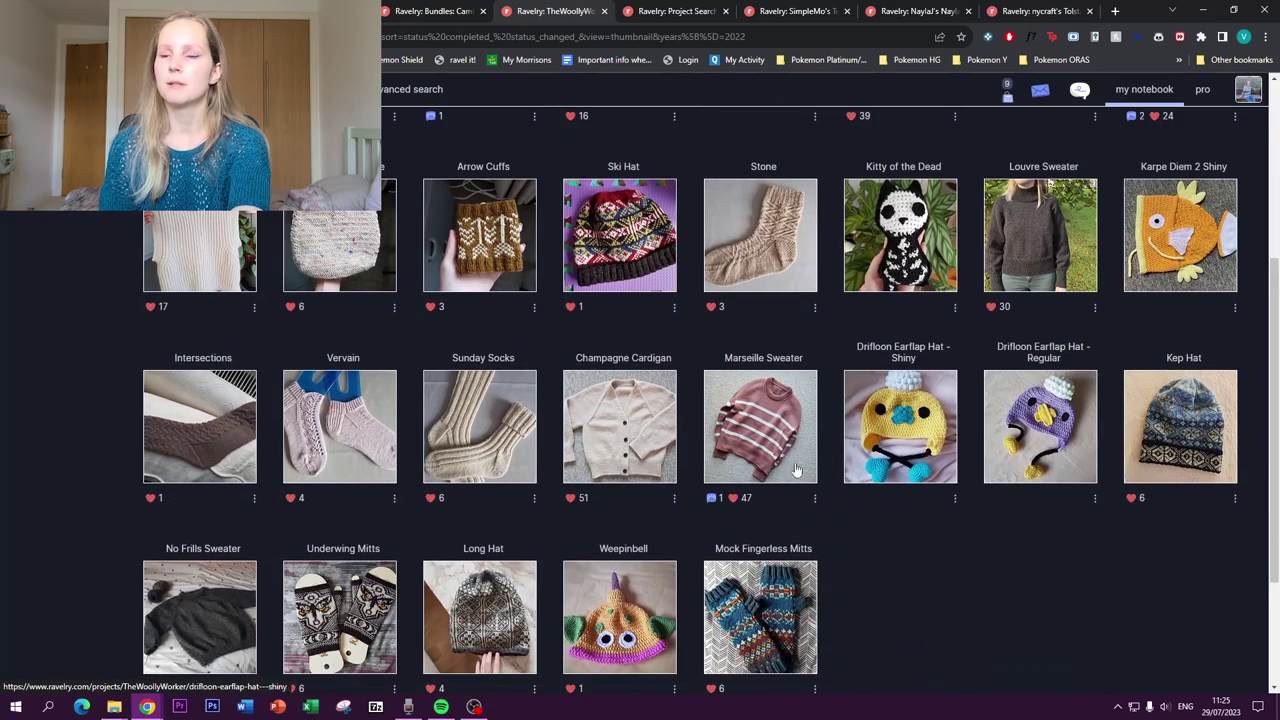
pyautogui.scroll(1, 600, 500)
pyautogui.click(249, 368)
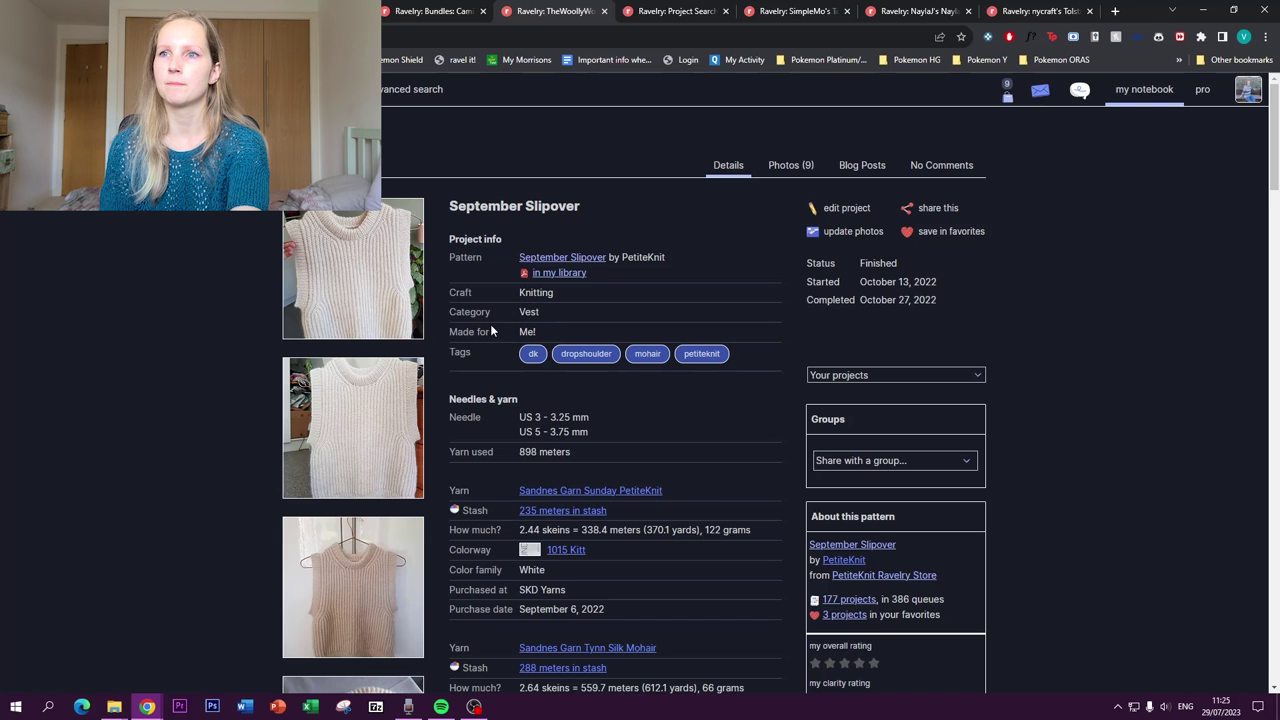
pyautogui.scroll(-2, 502, 300)
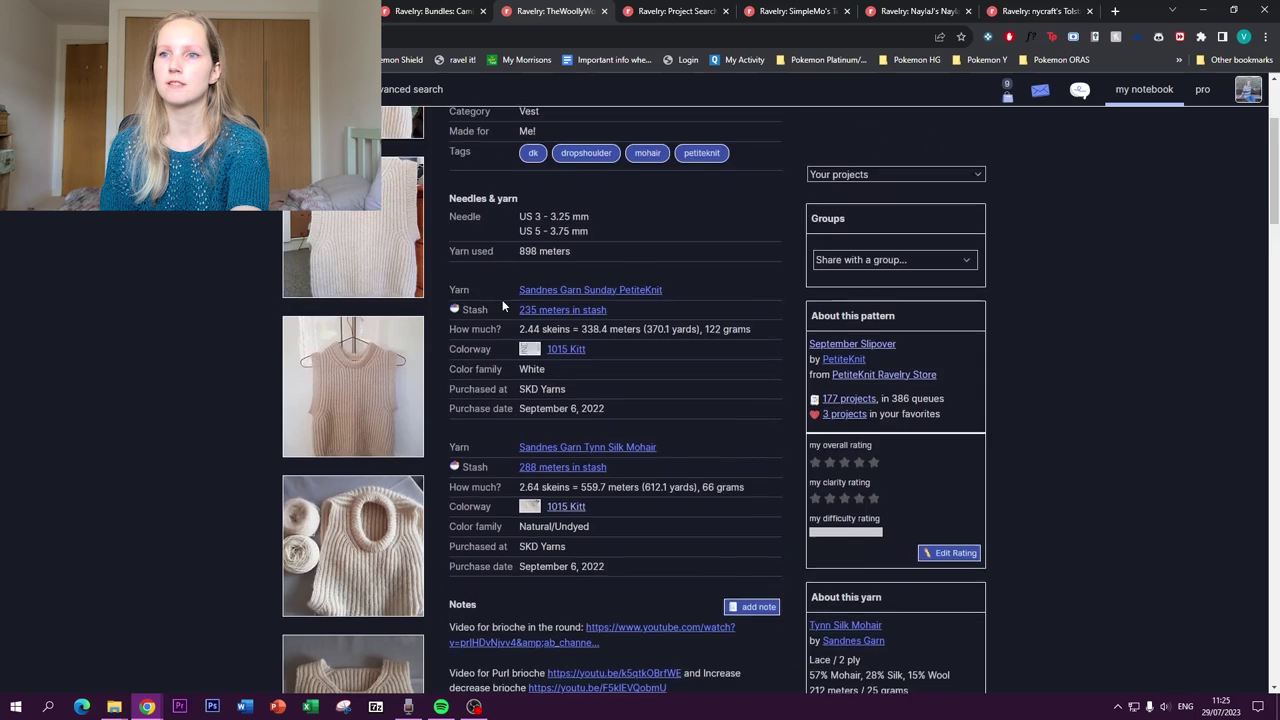
pyautogui.scroll(-5, 503, 306)
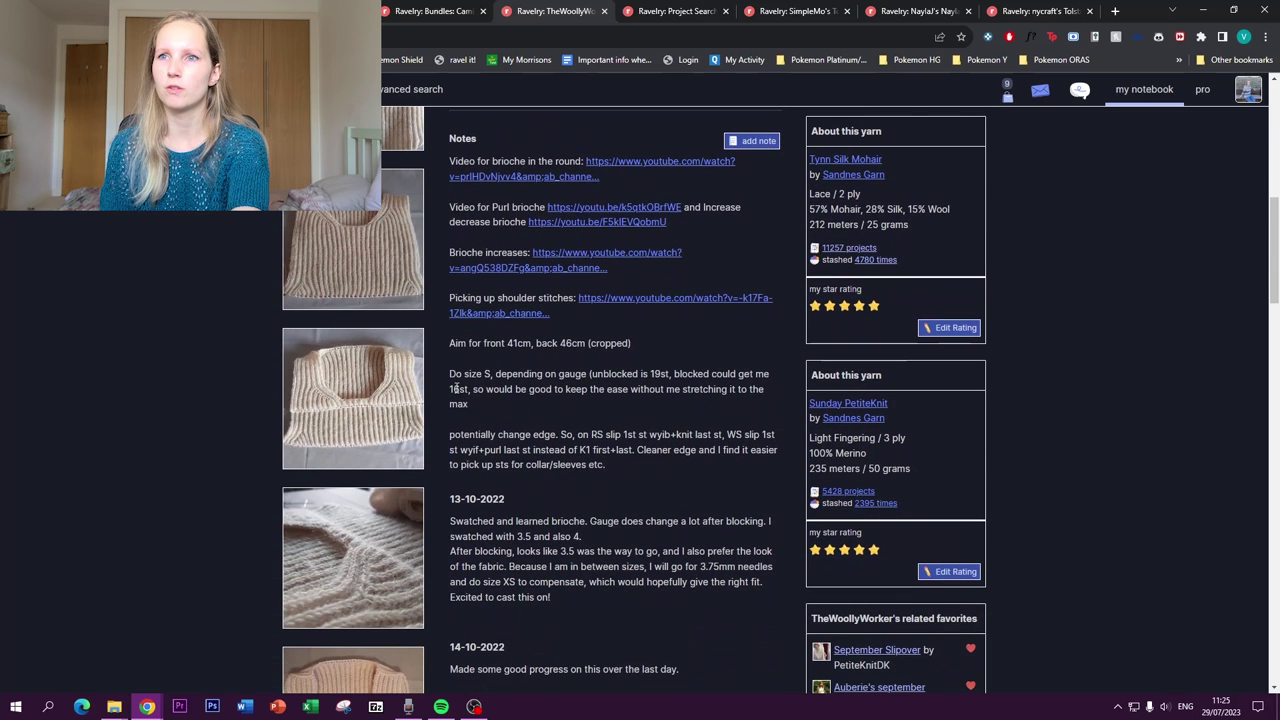
pyautogui.scroll(-2, 492, 386)
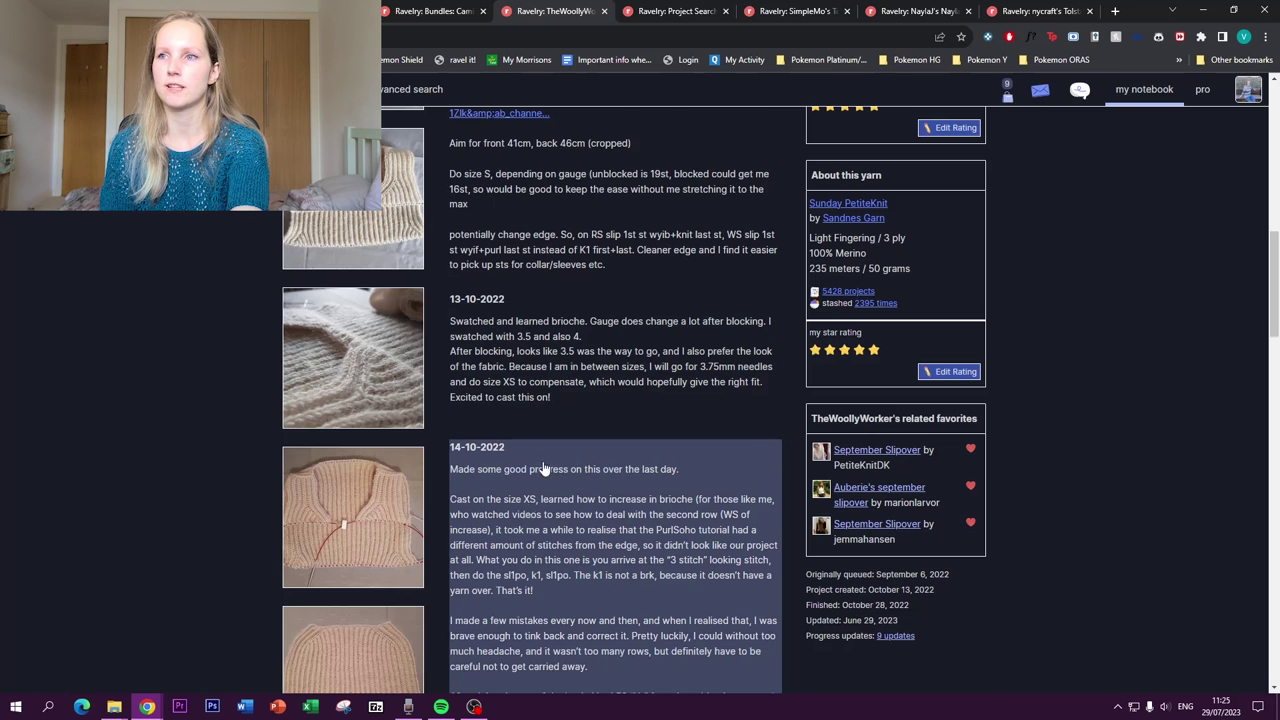
pyautogui.scroll(12, 543, 469)
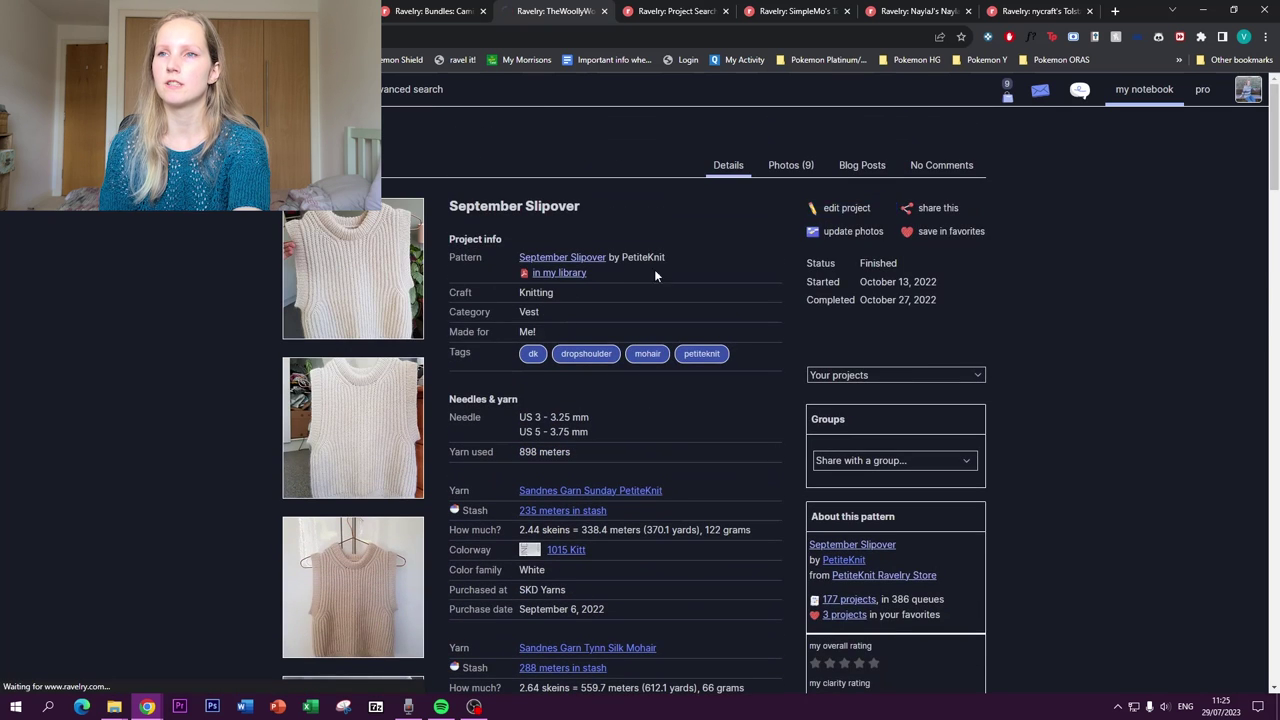
# Set the September Slipover's size made to XS and go back to the 2022 projects list
pyautogui.click(634, 272)
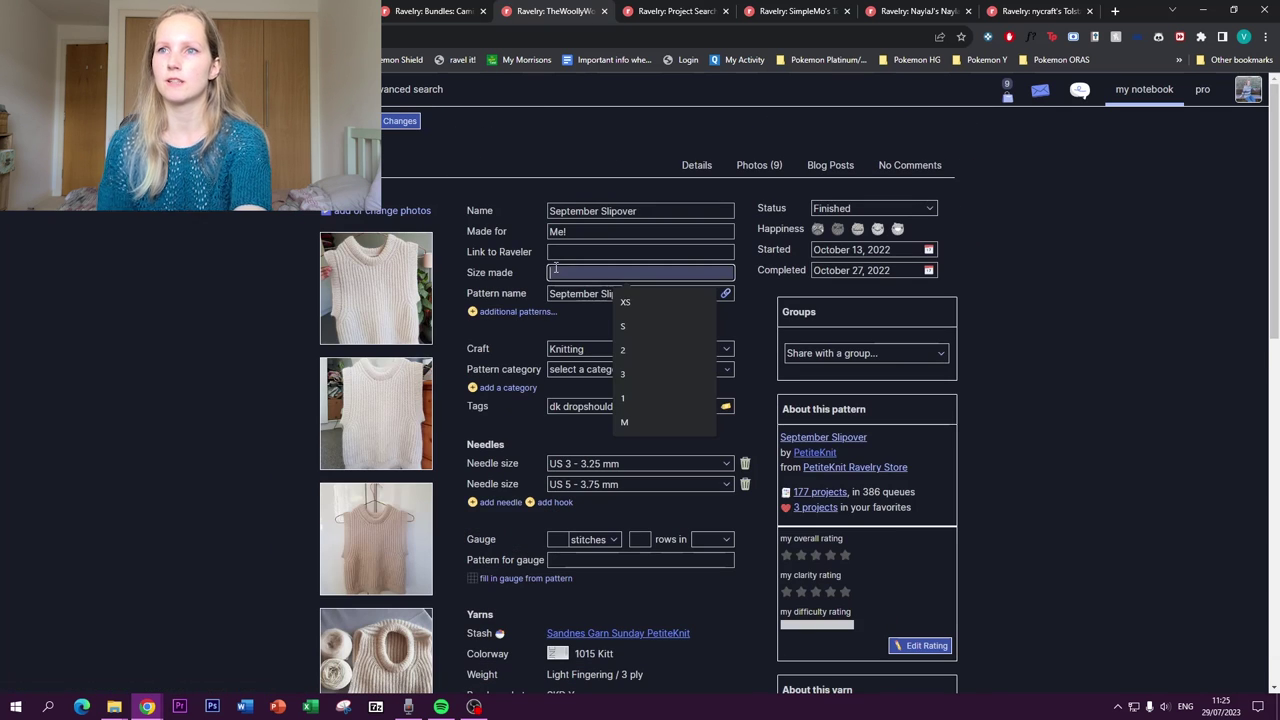
pyautogui.click(634, 301)
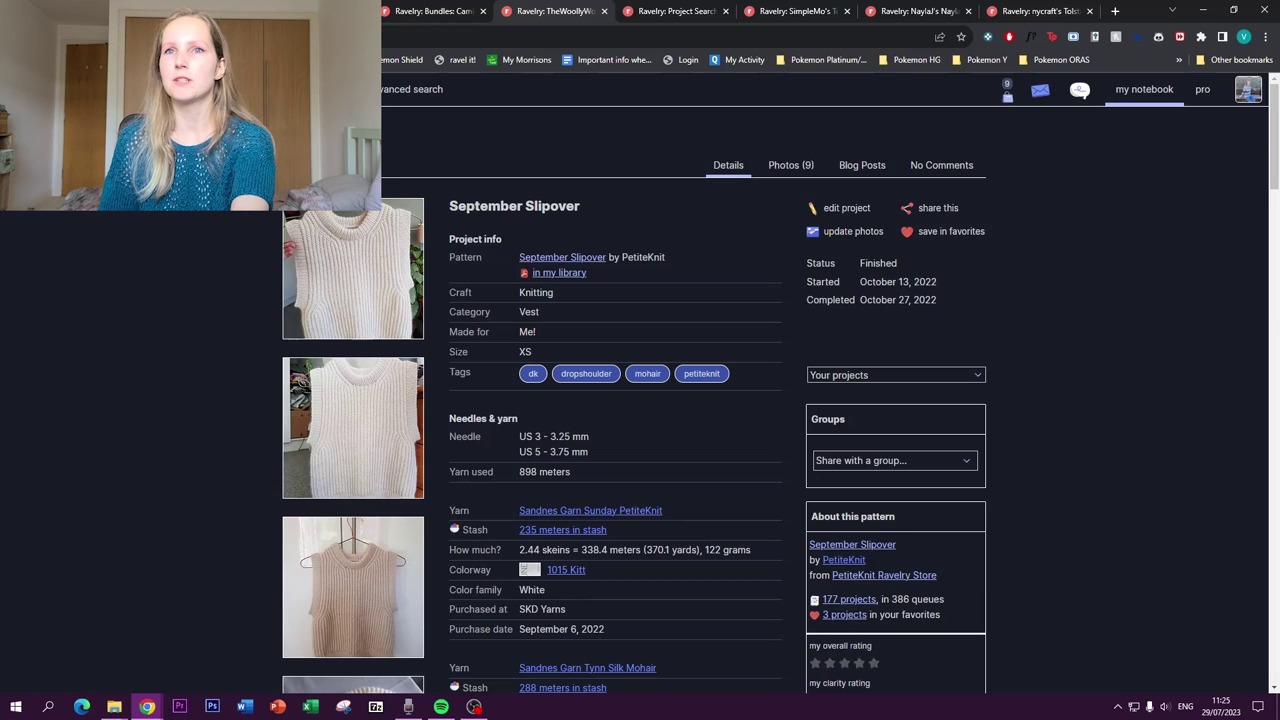
pyautogui.hotkey('alt', 'Left')
pyautogui.hotkey('alt', 'Left')
pyautogui.hotkey('alt', 'Left')
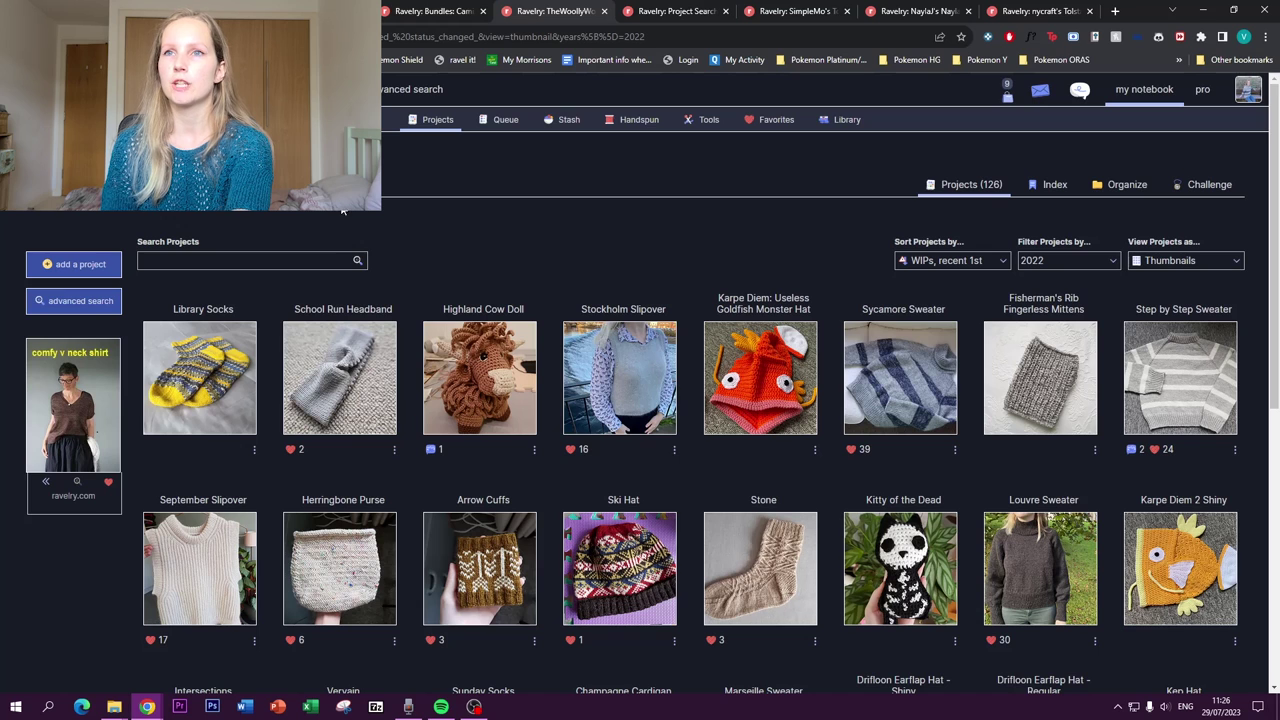
pyautogui.moveTo(250, 89)
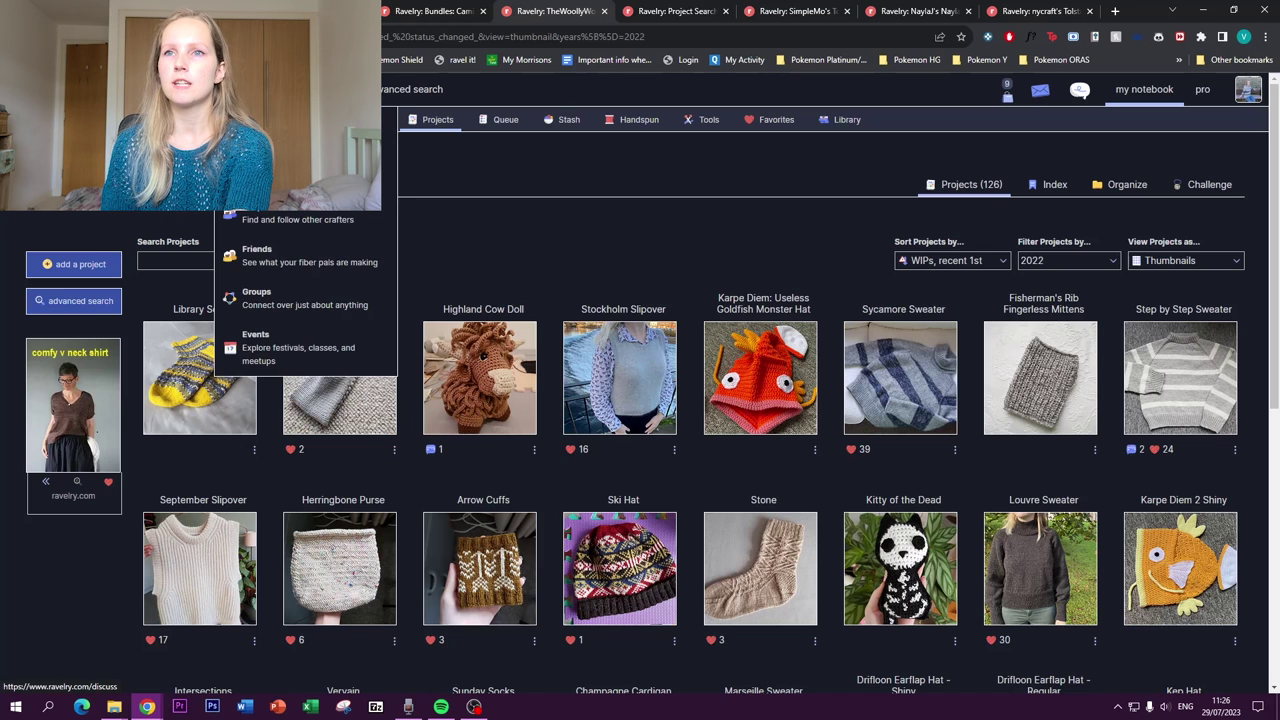
# From the friends' activity feed, open a friend's Sauble Tank test knit and view the maker's profile
pyautogui.click(268, 259)
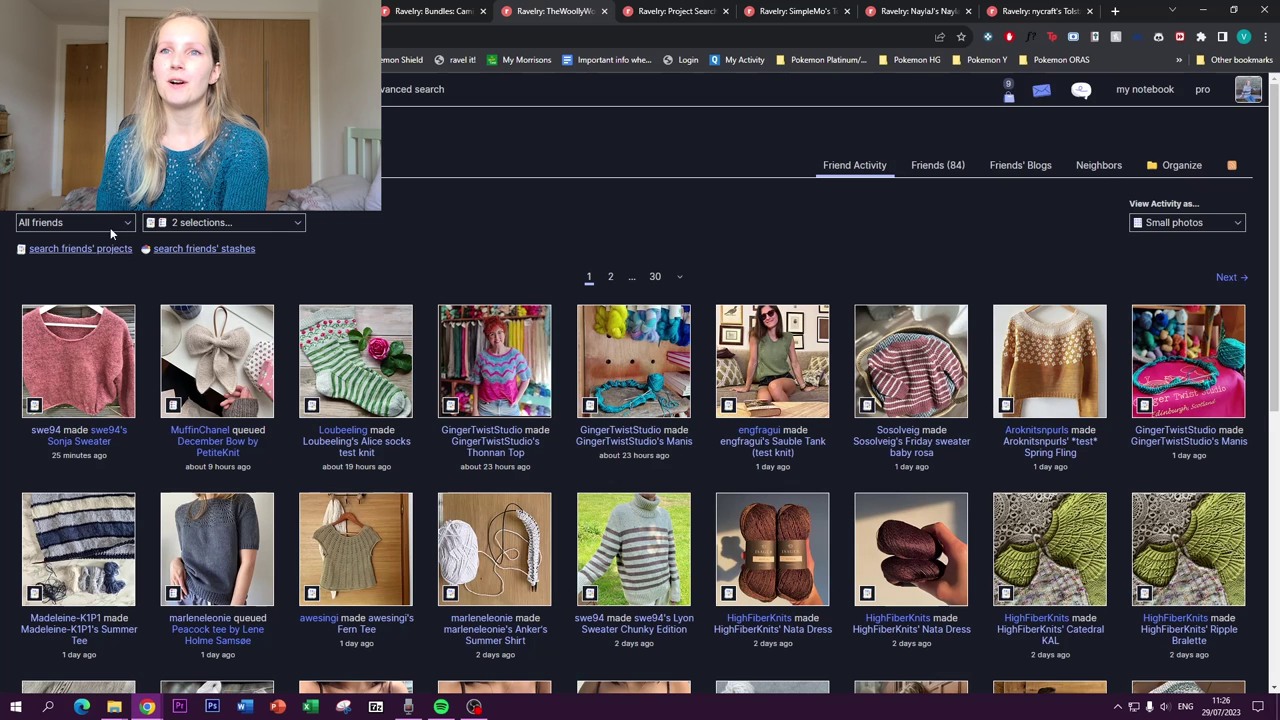
pyautogui.click(270, 227)
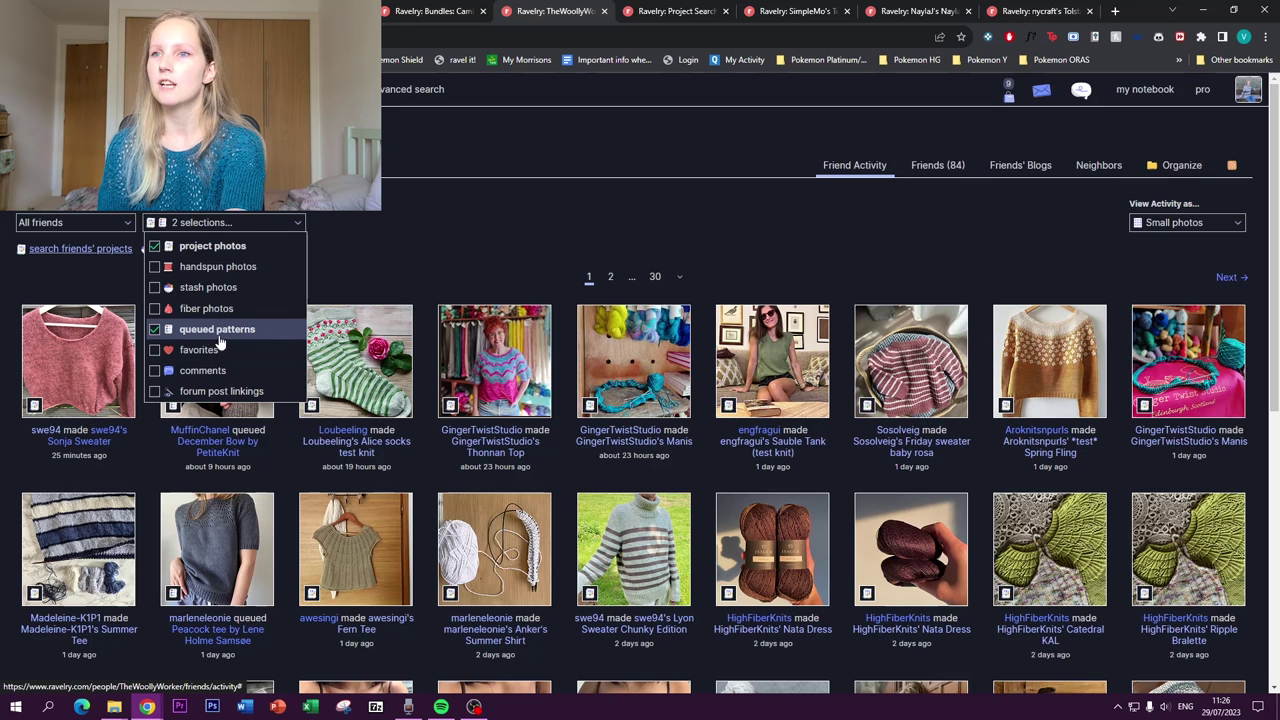
pyautogui.click(755, 355)
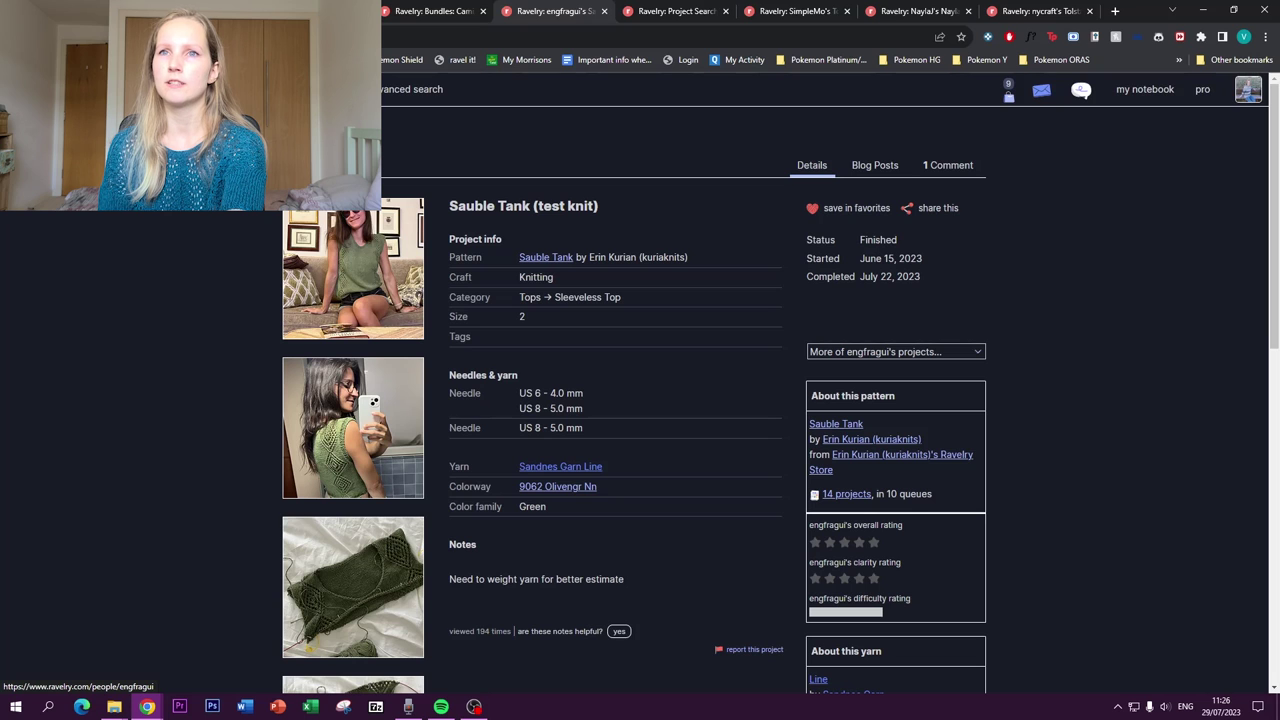
pyautogui.click(320, 140)
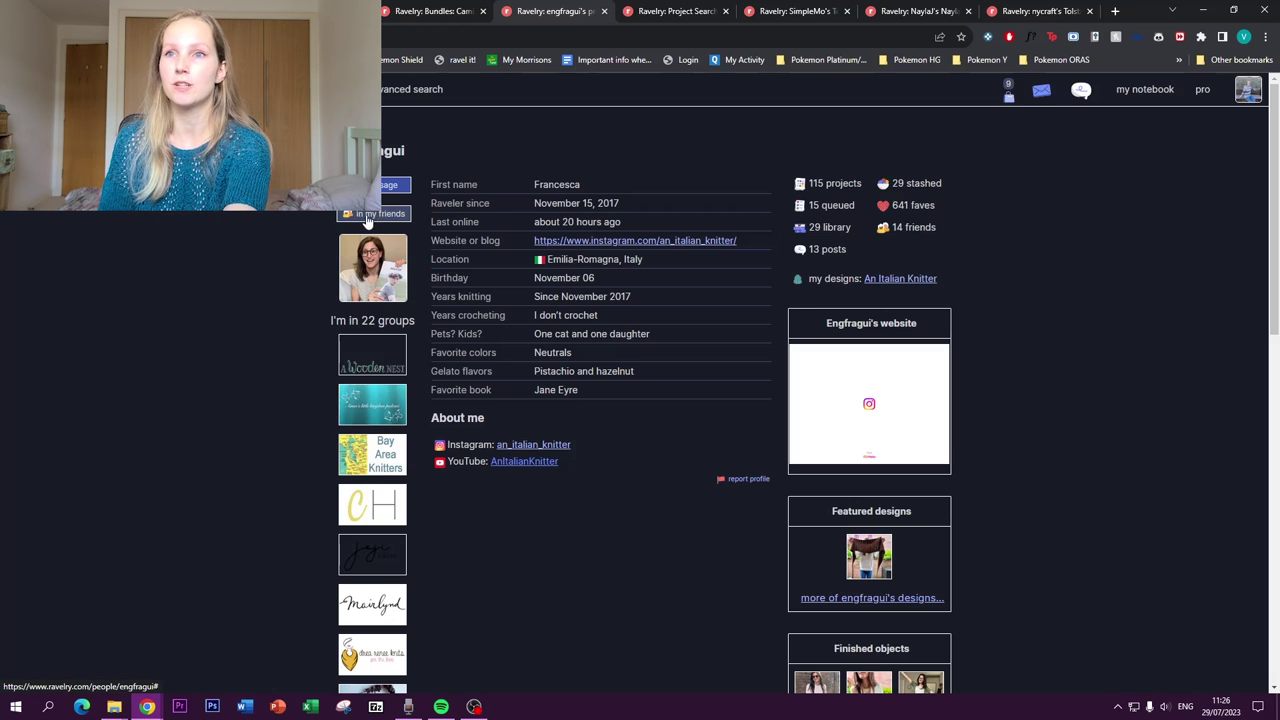
# Browse that friend's 115 projects, then return to the friends' activity feed
pyautogui.click(835, 183)
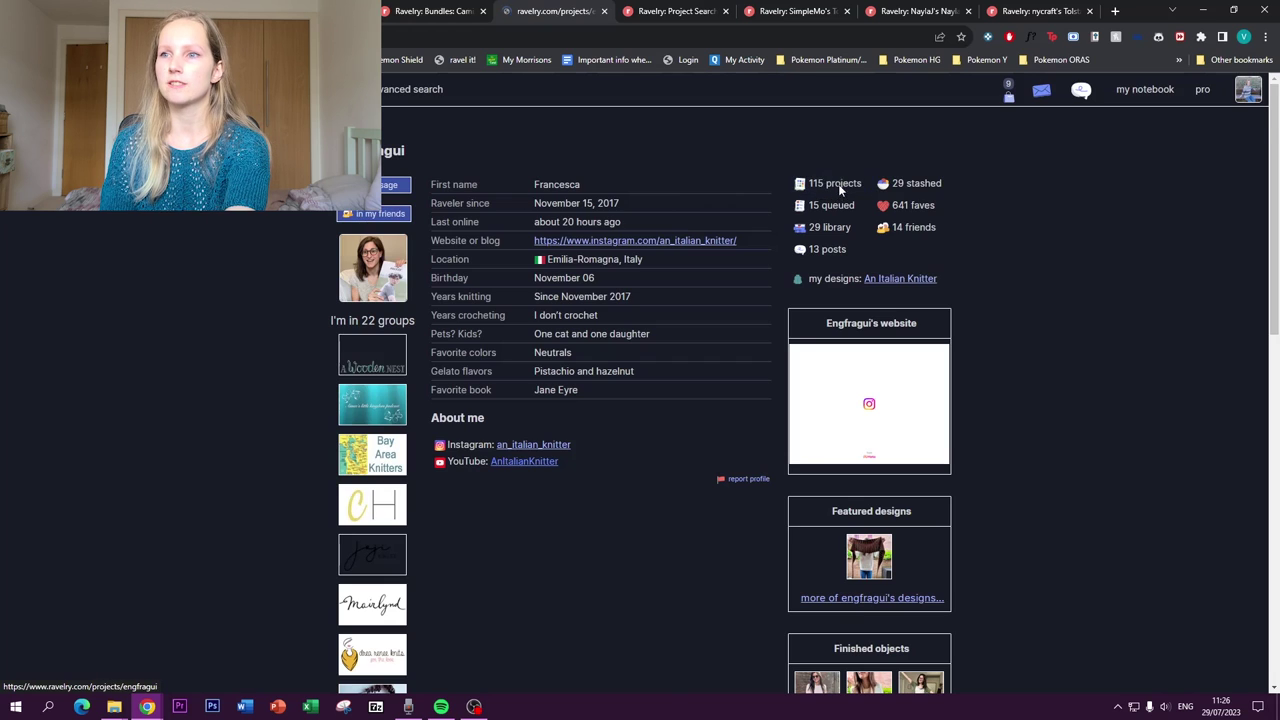
pyautogui.scroll(-2, 775, 440)
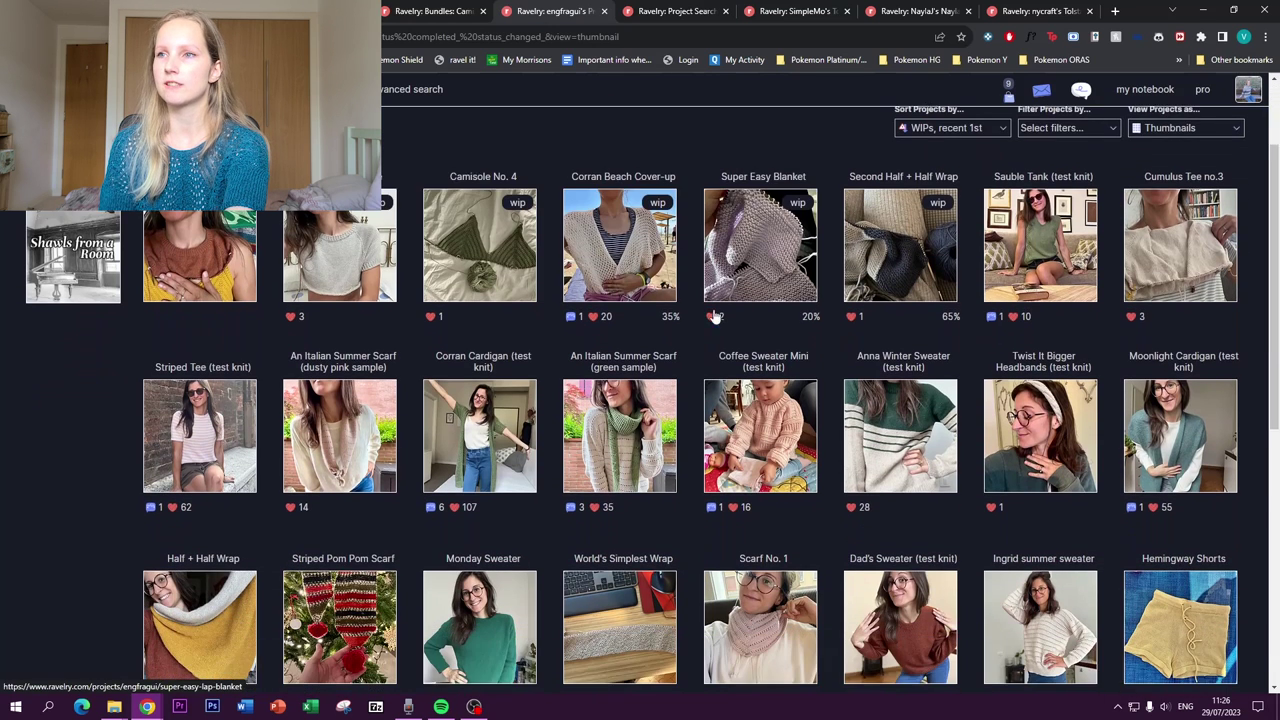
pyautogui.scroll(-3, 775, 440)
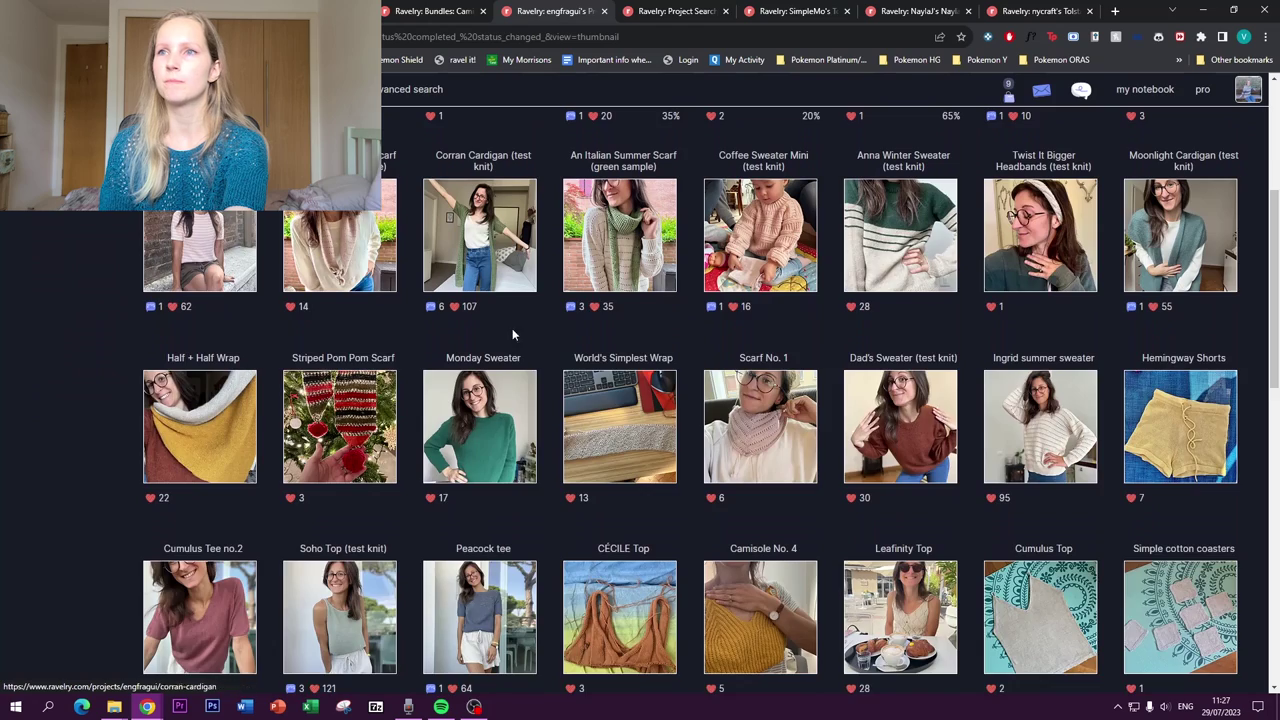
pyautogui.scroll(3, 512, 328)
pyautogui.moveTo(305, 89)
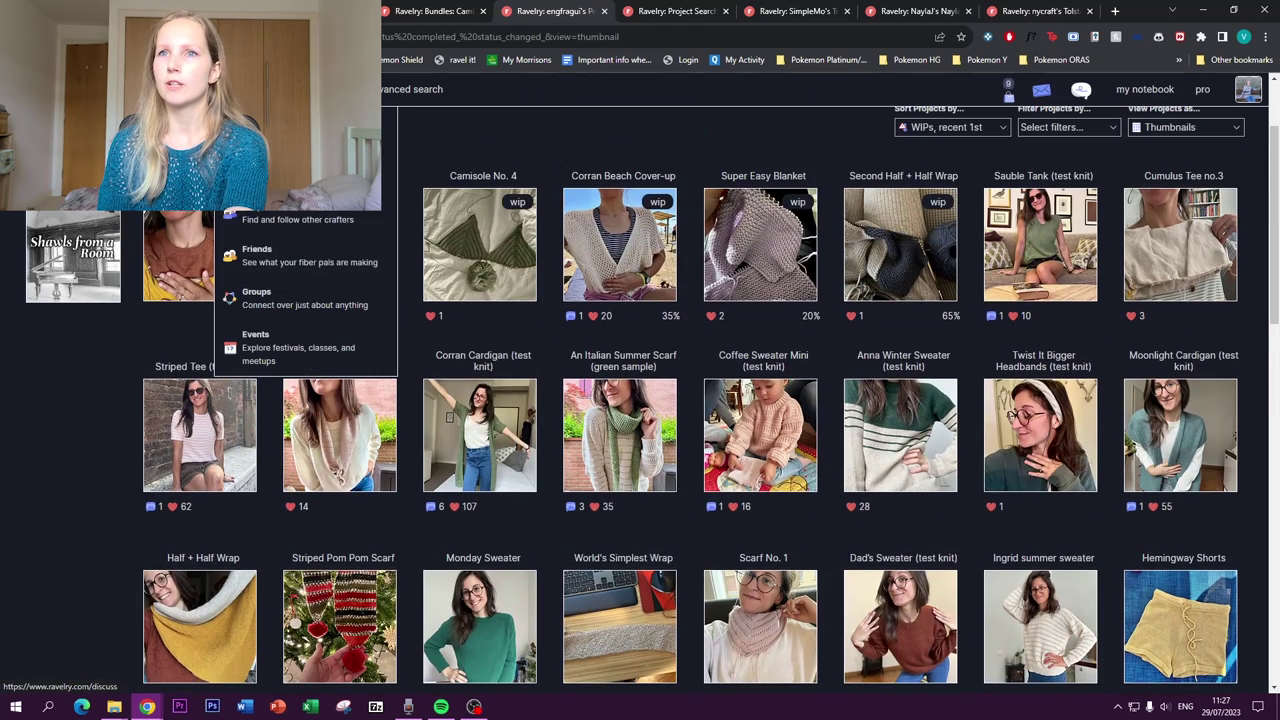
pyautogui.click(264, 262)
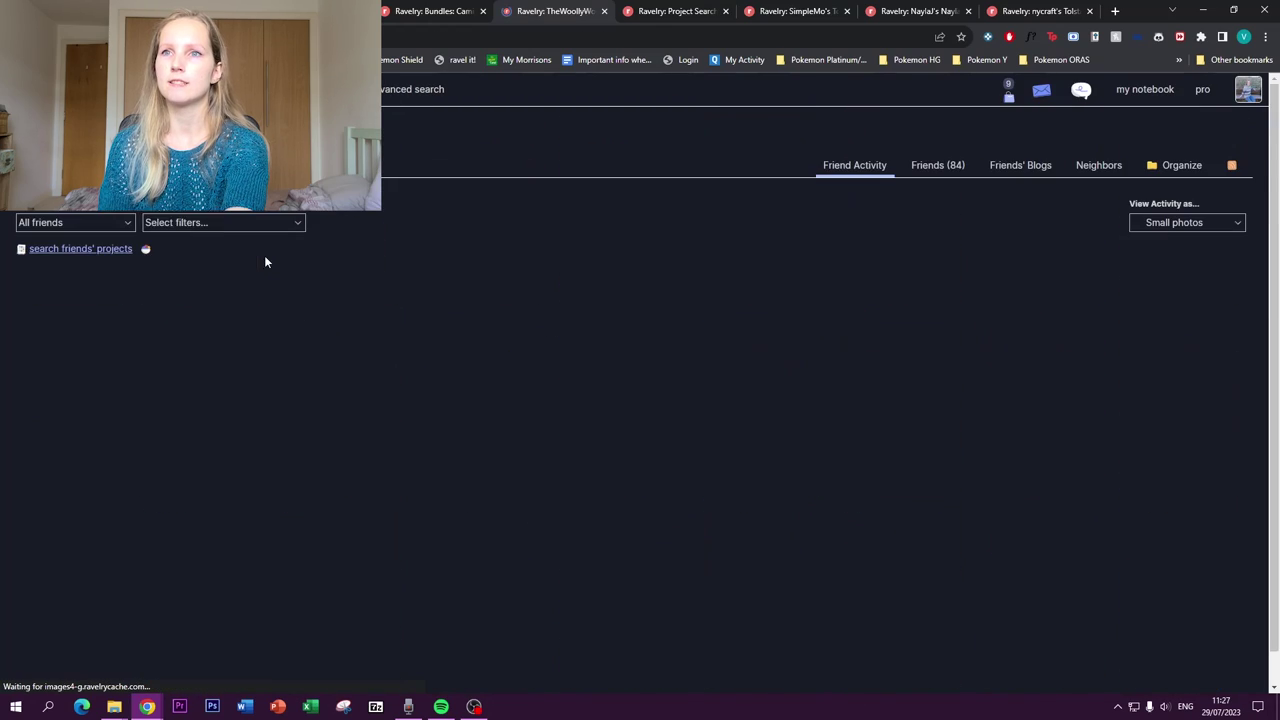
pyautogui.scroll(-2, 322, 305)
pyautogui.scroll(-5, 322, 305)
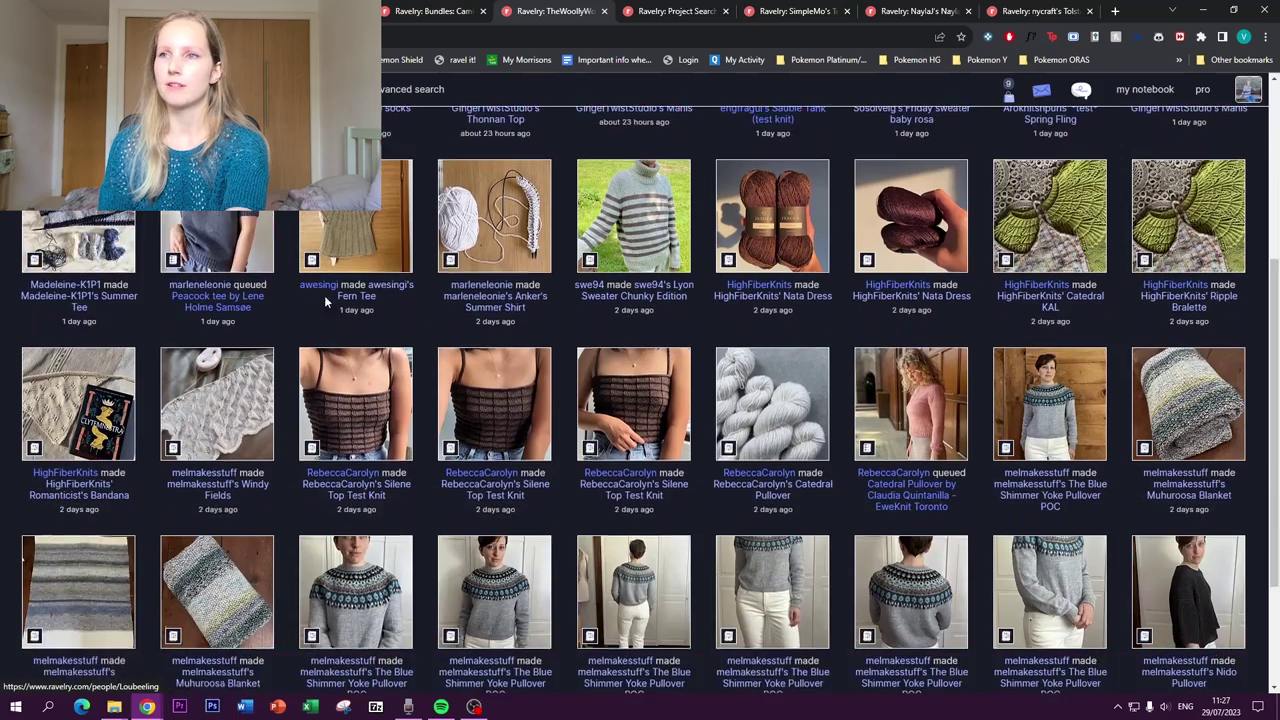
pyautogui.scroll(6, 388, 377)
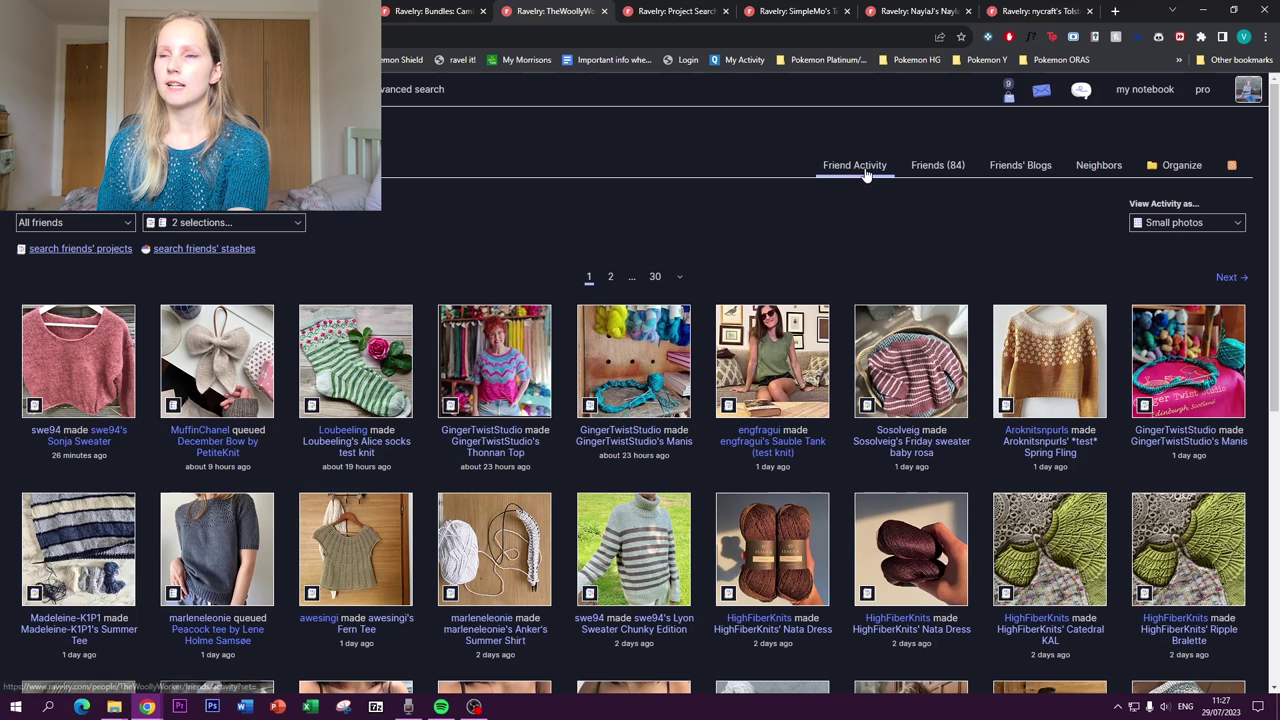
# List all 84 friends, open one friend's profile and browse their 71 projects
pyautogui.click(940, 170)
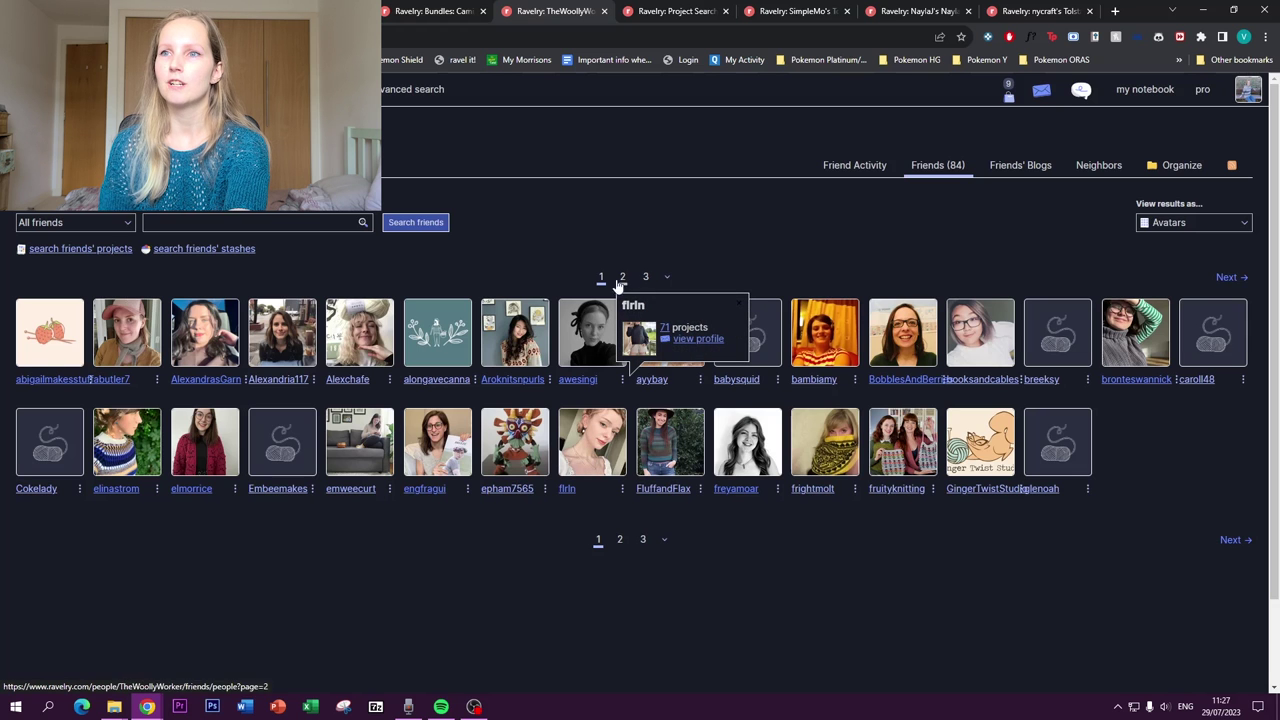
pyautogui.click(585, 462)
pyautogui.click(831, 186)
pyautogui.scroll(-4, 499, 411)
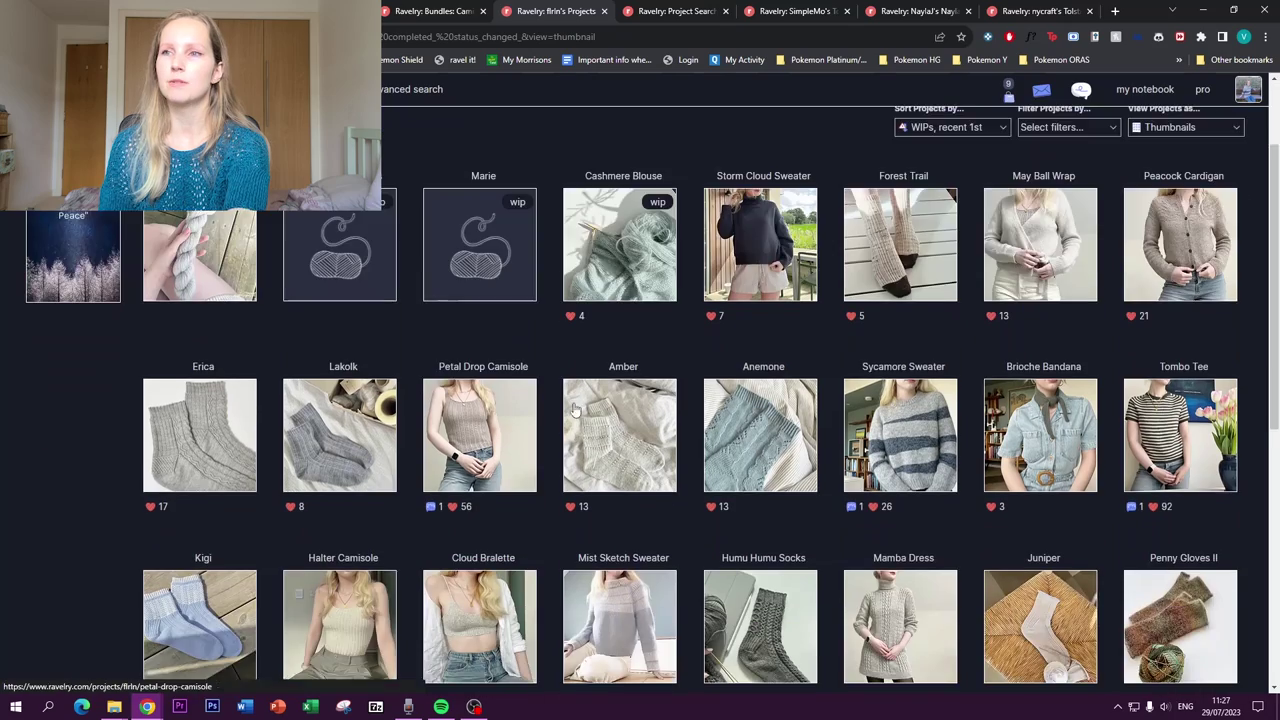
pyautogui.scroll(-3, 690, 396)
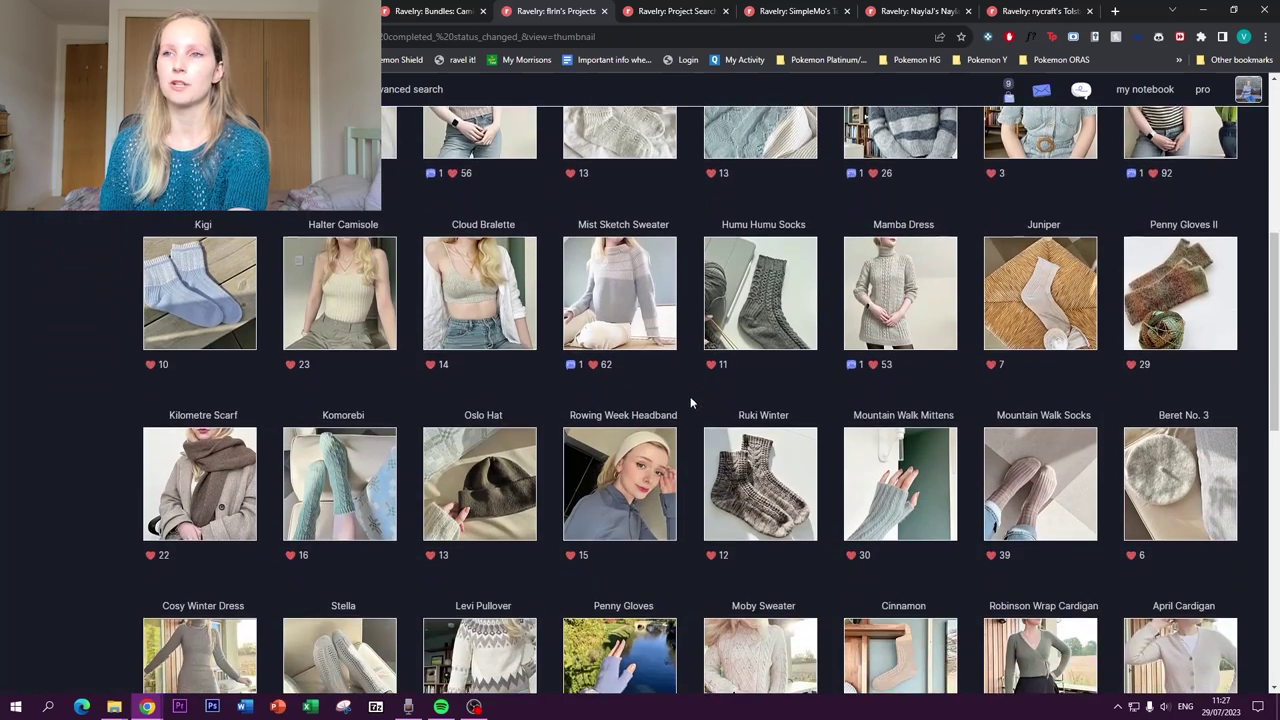
pyautogui.scroll(3, 668, 400)
pyautogui.scroll(5, 668, 400)
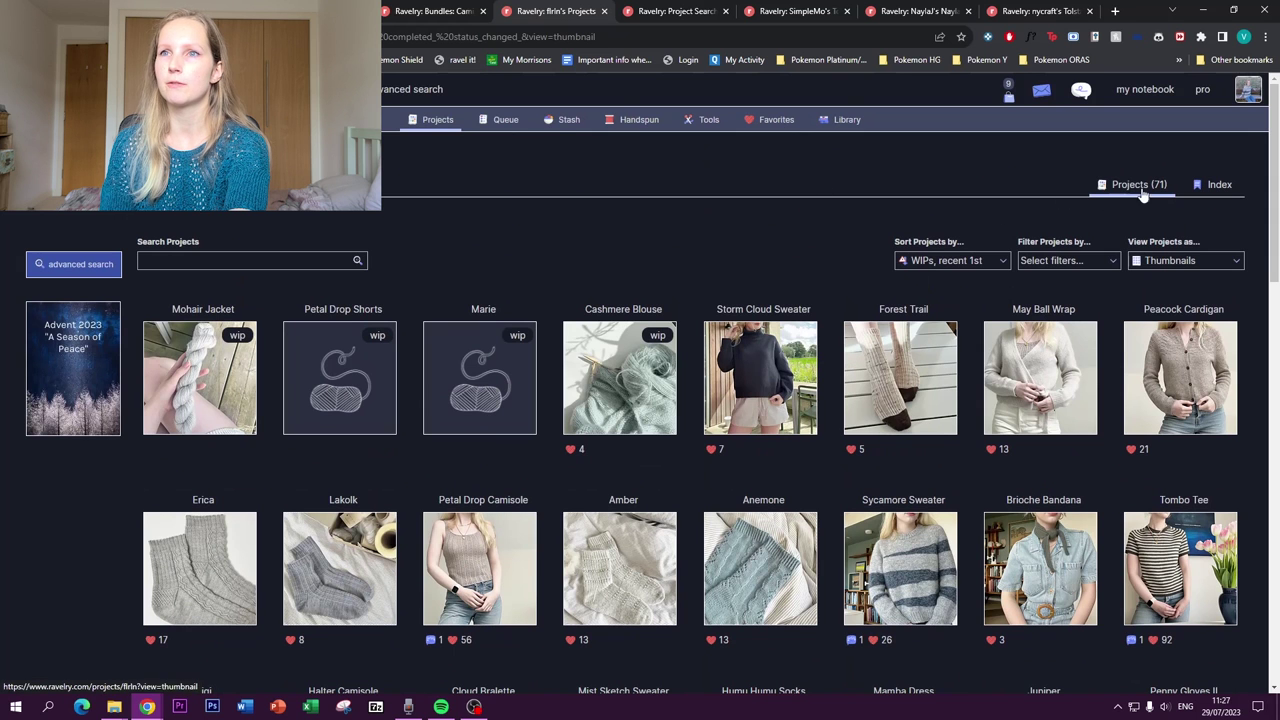
# Return to the friends' activity feed, glance at friends' recent blog posts, then go back
pyautogui.moveTo(300, 89)
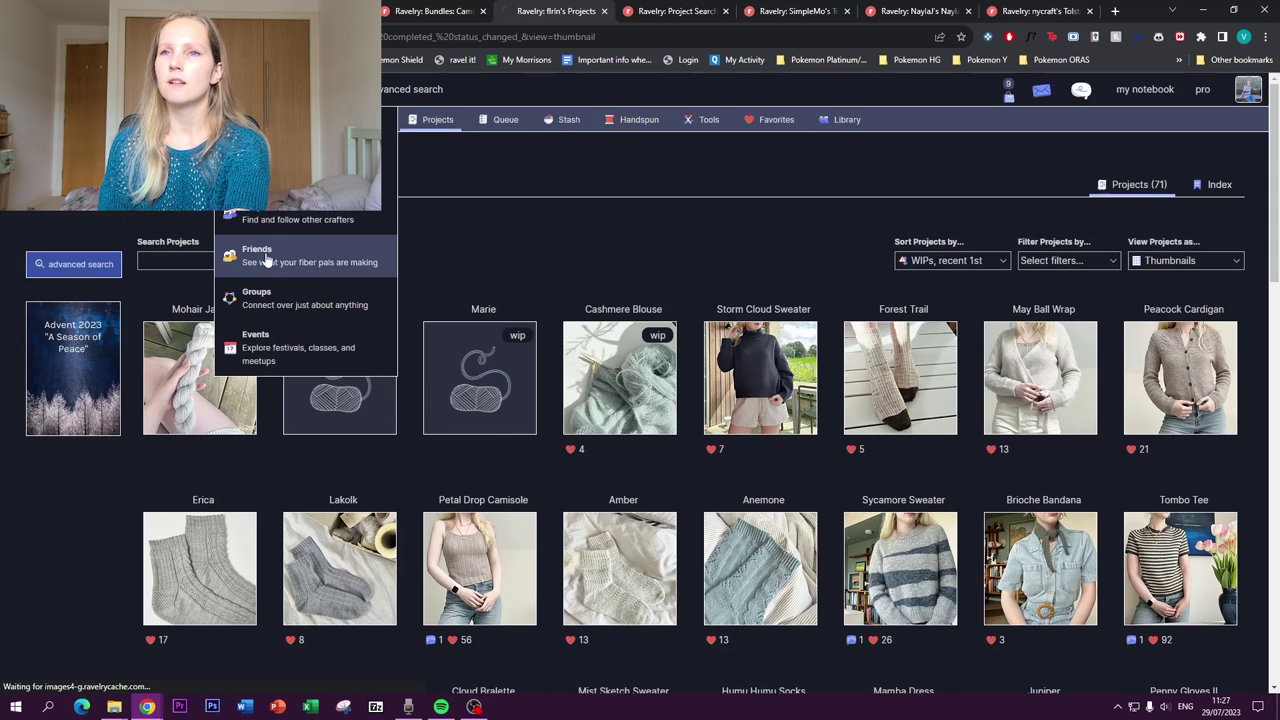
pyautogui.click(268, 258)
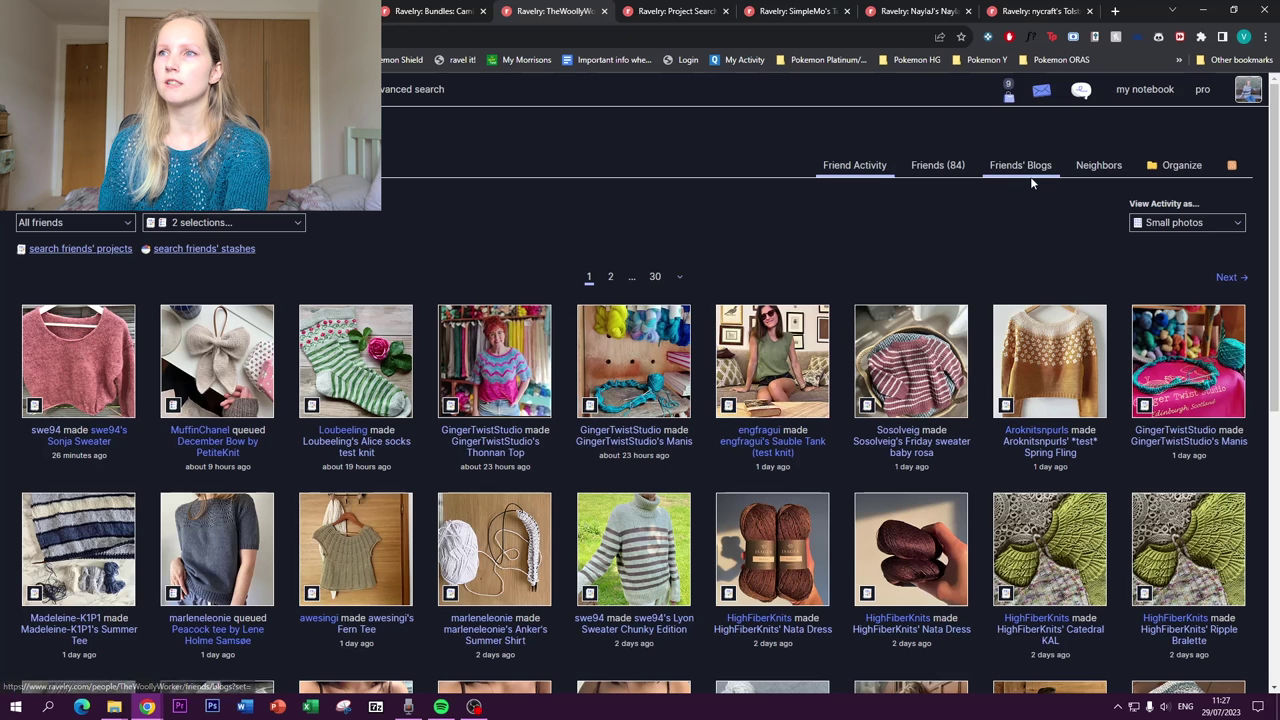
pyautogui.click(1030, 176)
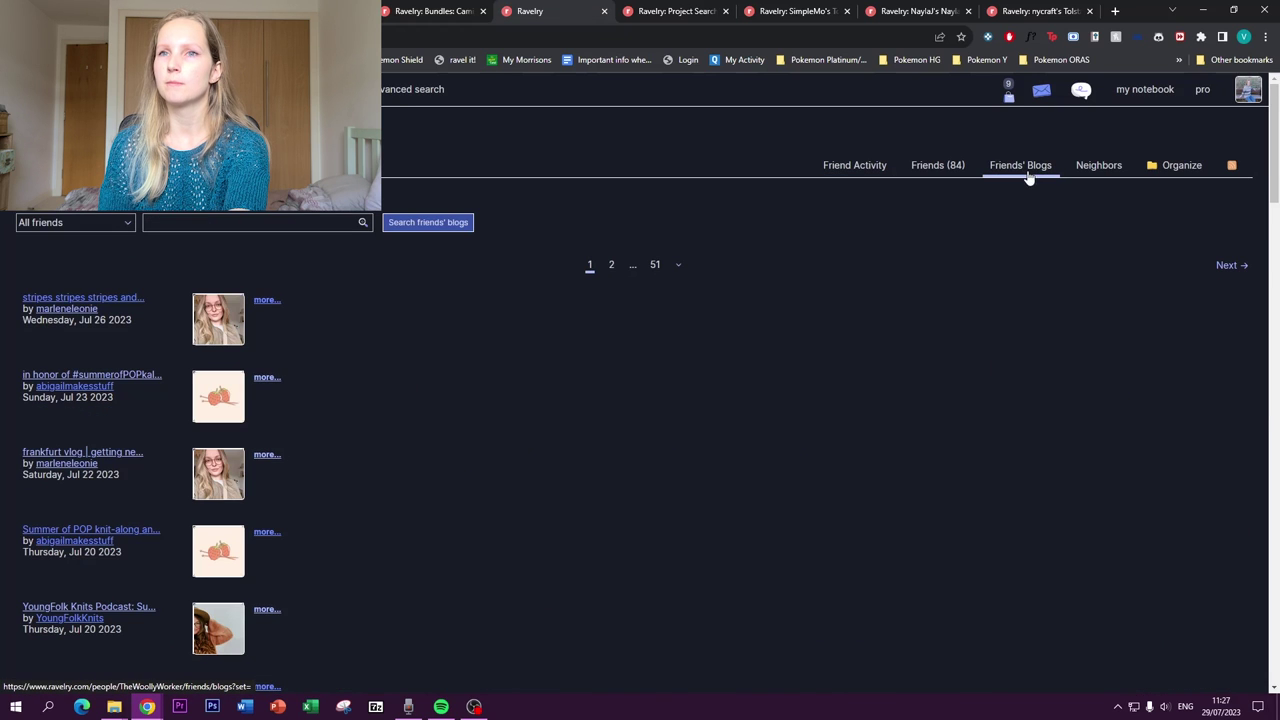
pyautogui.scroll(-2, 641, 259)
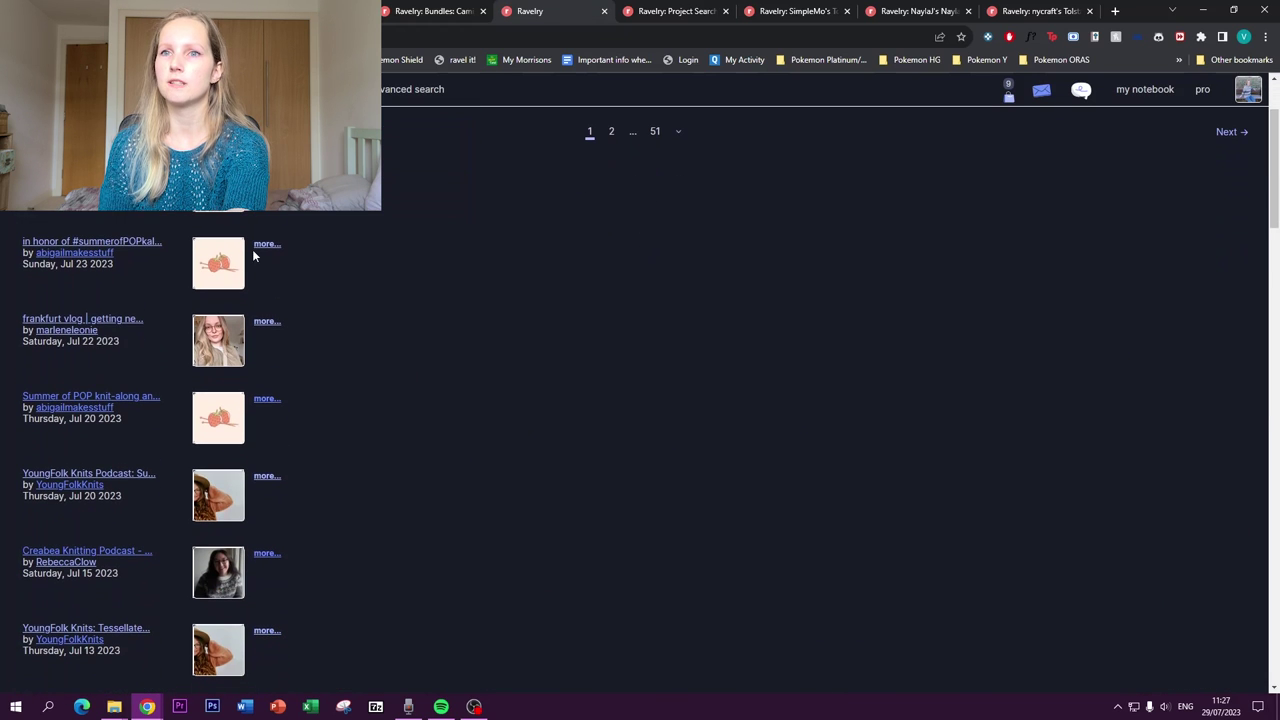
pyautogui.scroll(3, 311, 335)
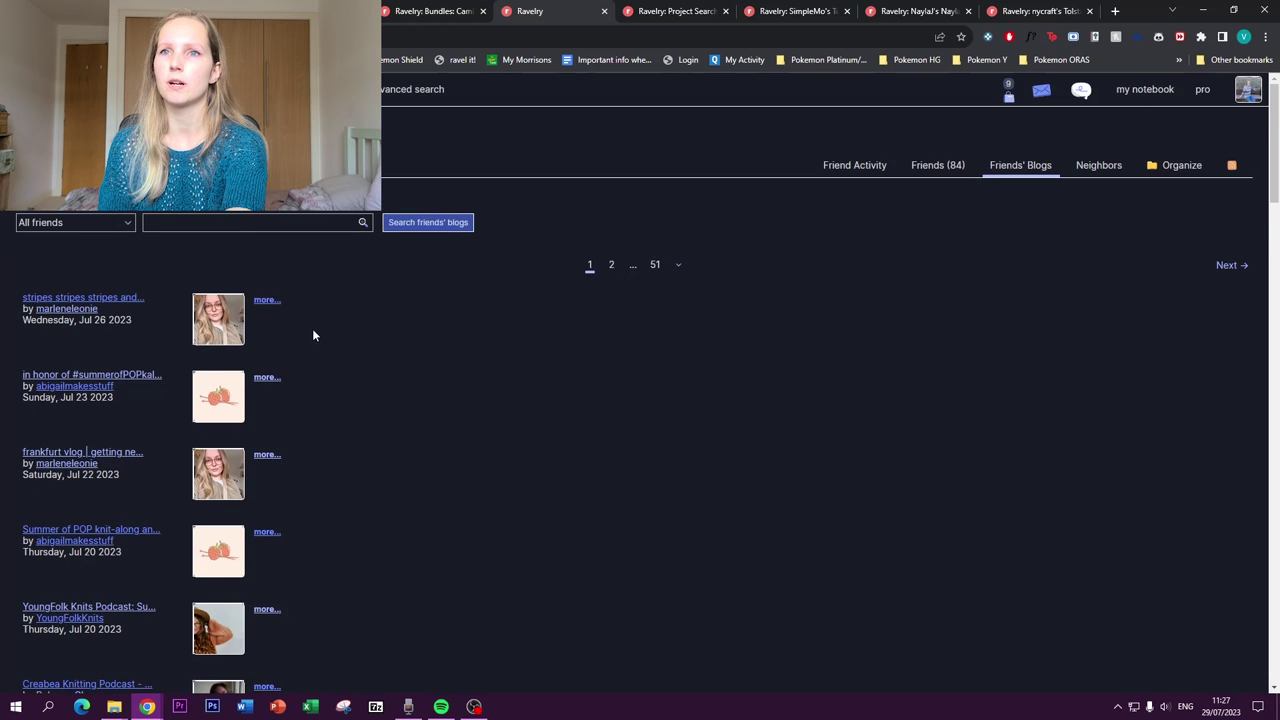
pyautogui.hotkey('alt', 'Left')
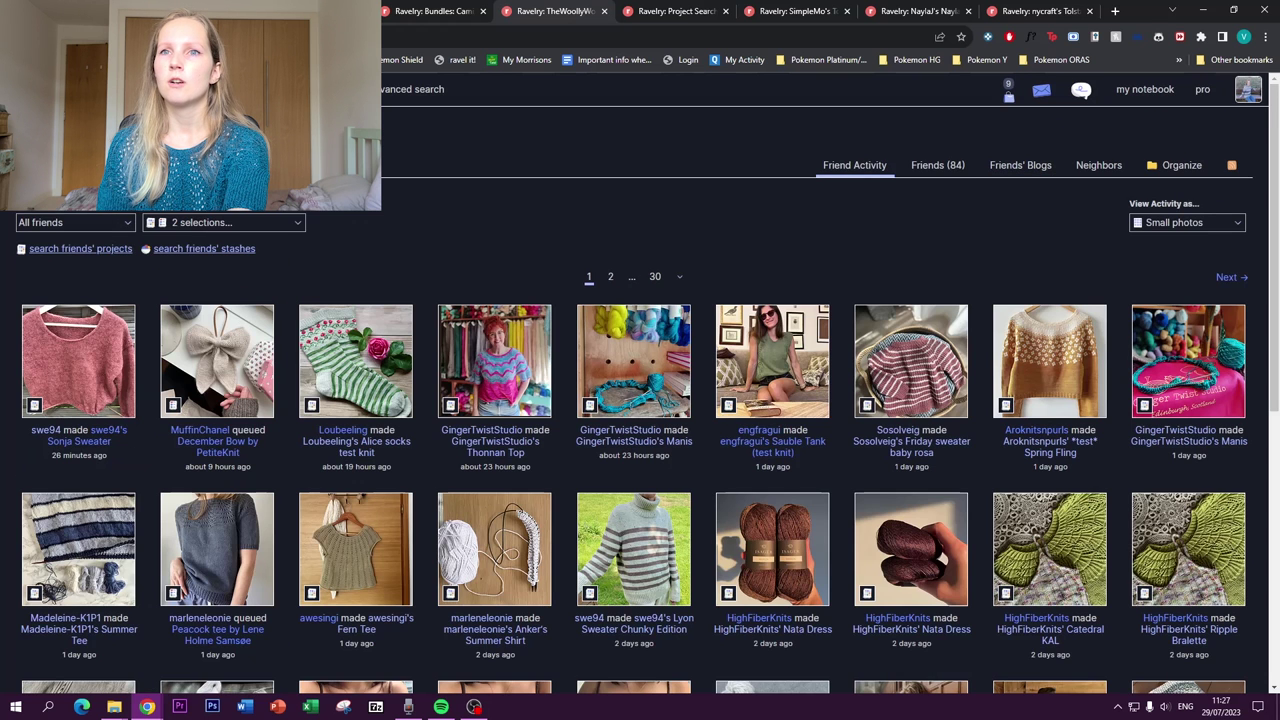
pyautogui.scroll(-3, 473, 280)
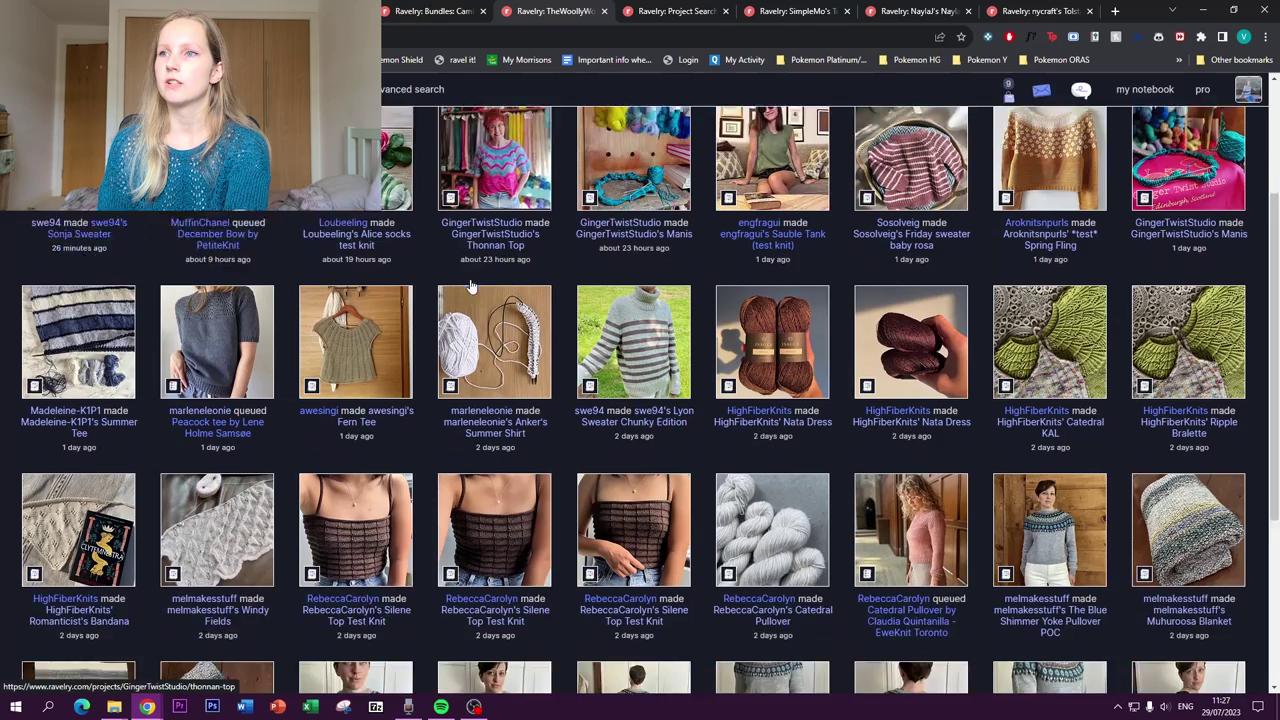
pyautogui.scroll(3, 473, 287)
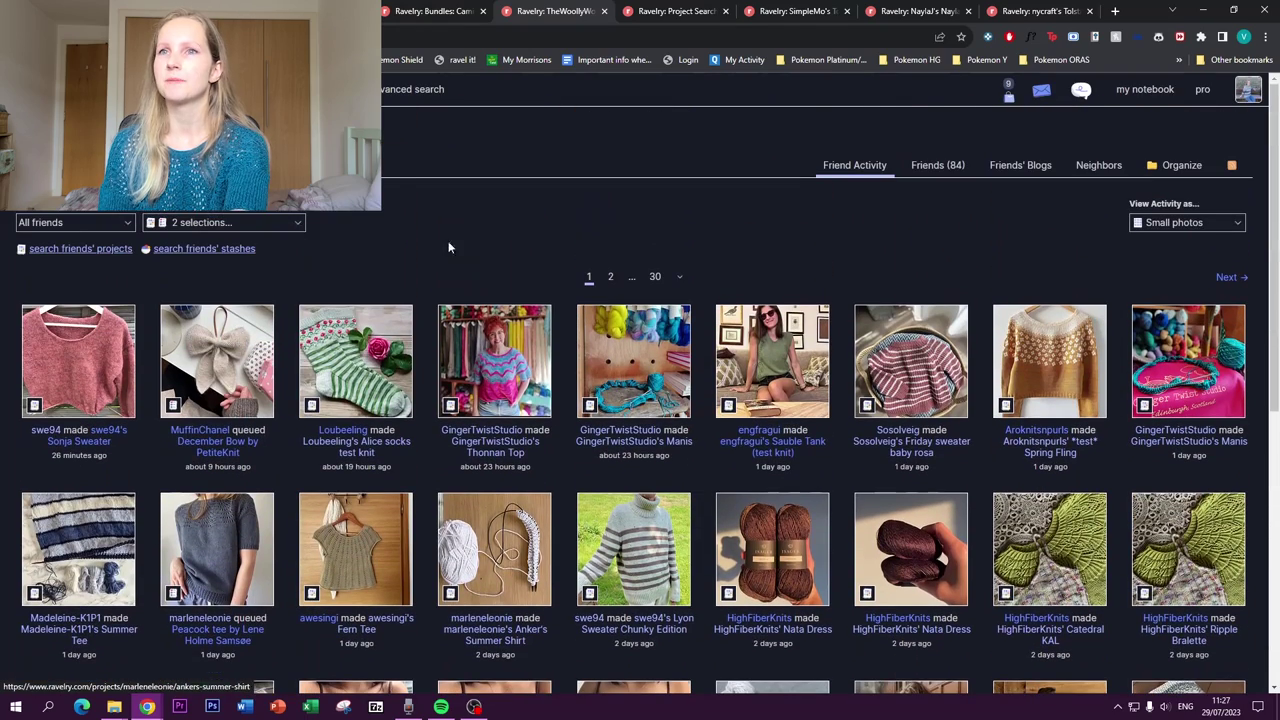
pyautogui.moveTo(260, 88)
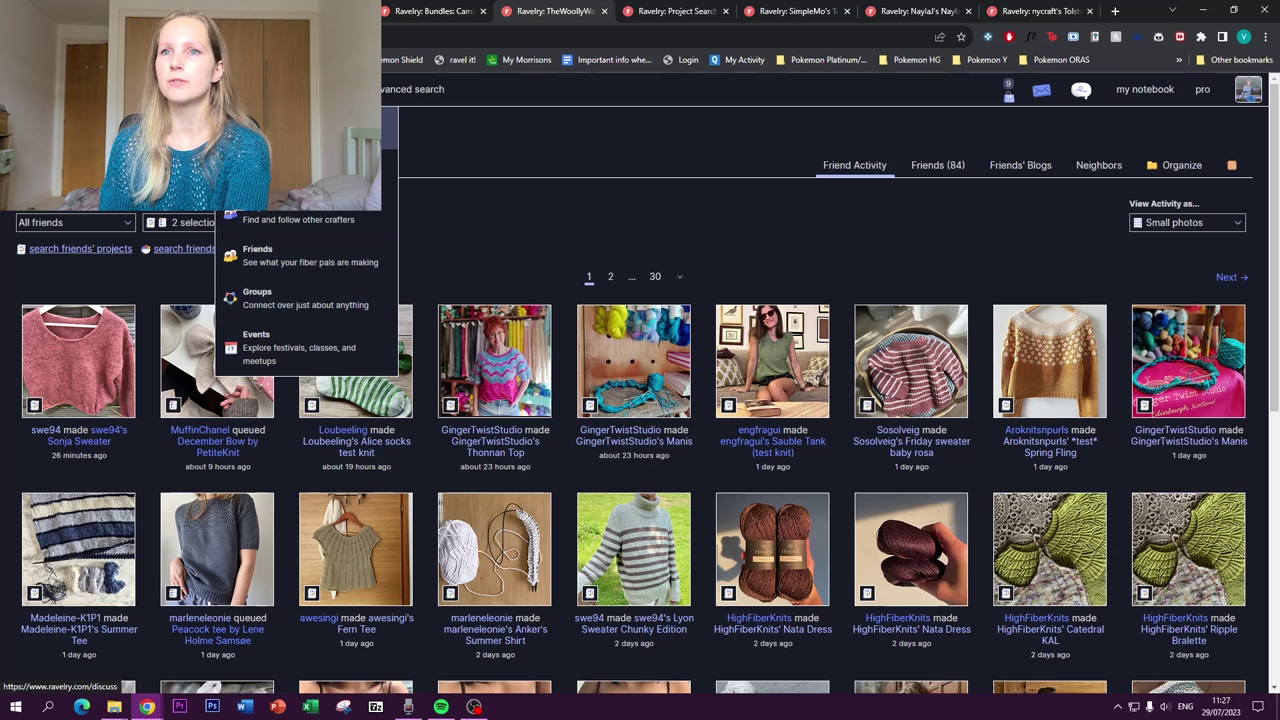
# From your groups, open The Woolly Worker Knitting Podcast and scroll its 154 members and seven threads
pyautogui.click(270, 292)
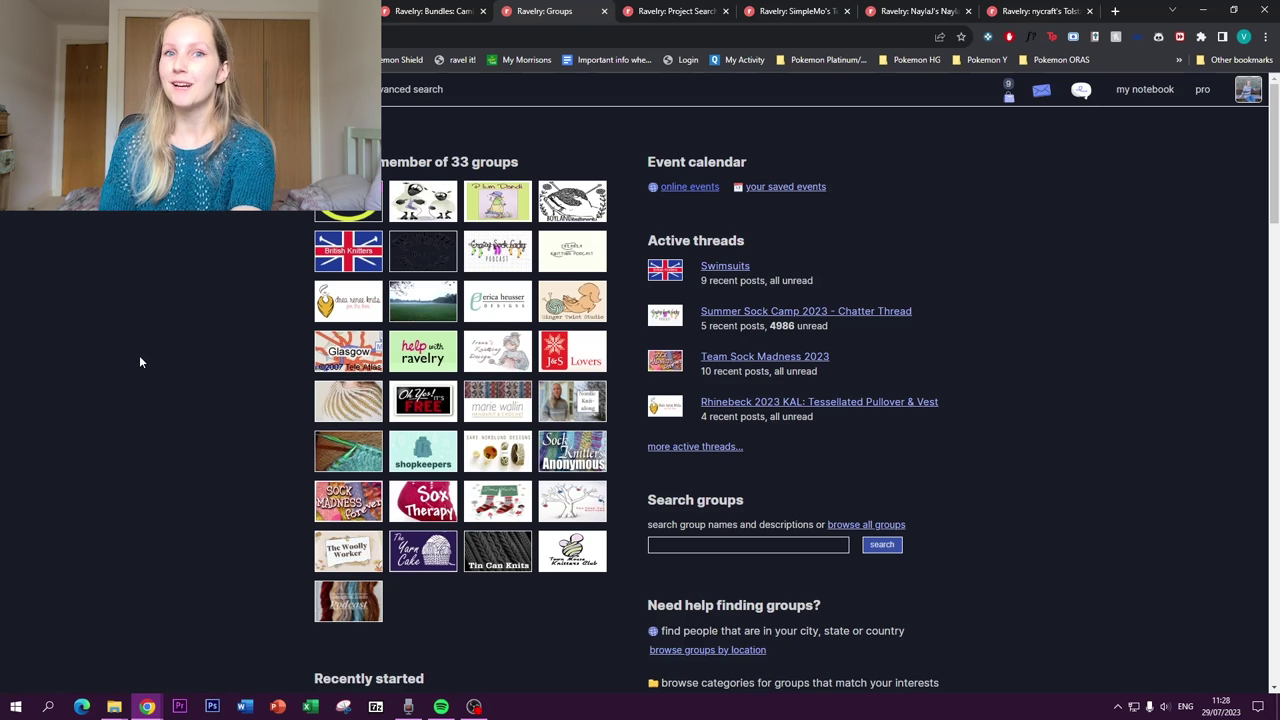
pyautogui.click(341, 560)
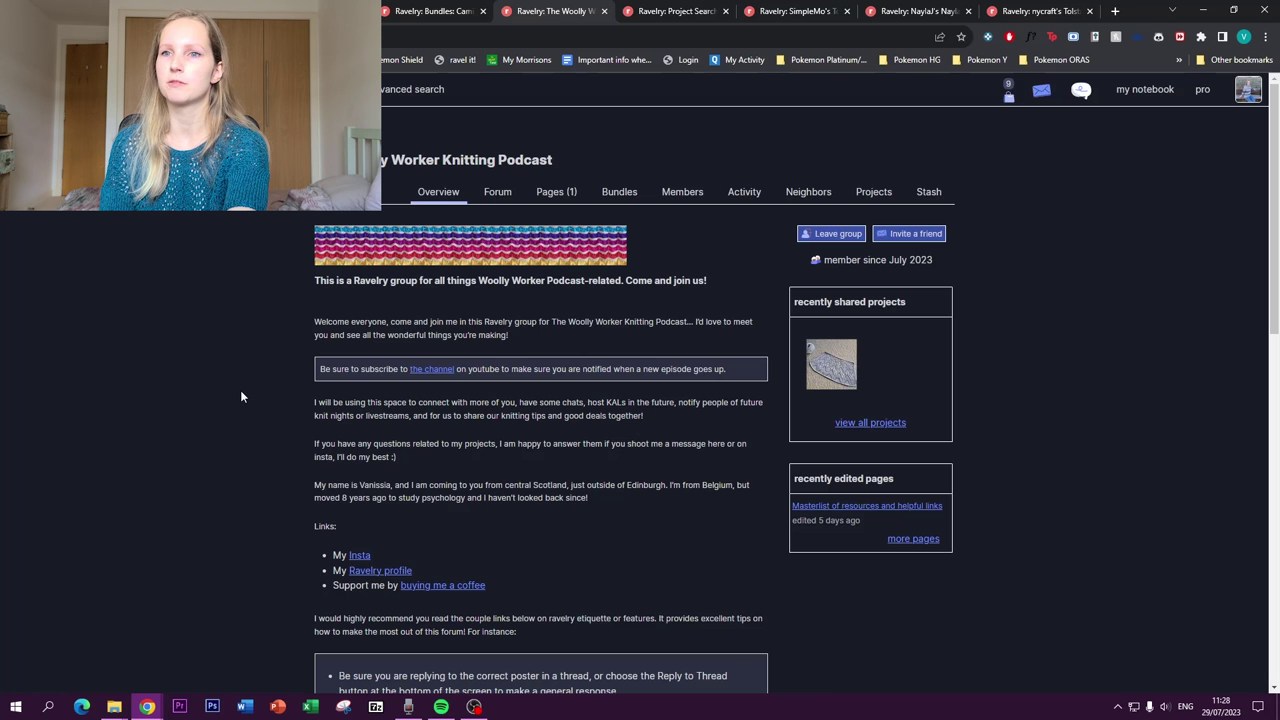
pyautogui.scroll(-3, 240, 392)
pyautogui.scroll(3, 255, 340)
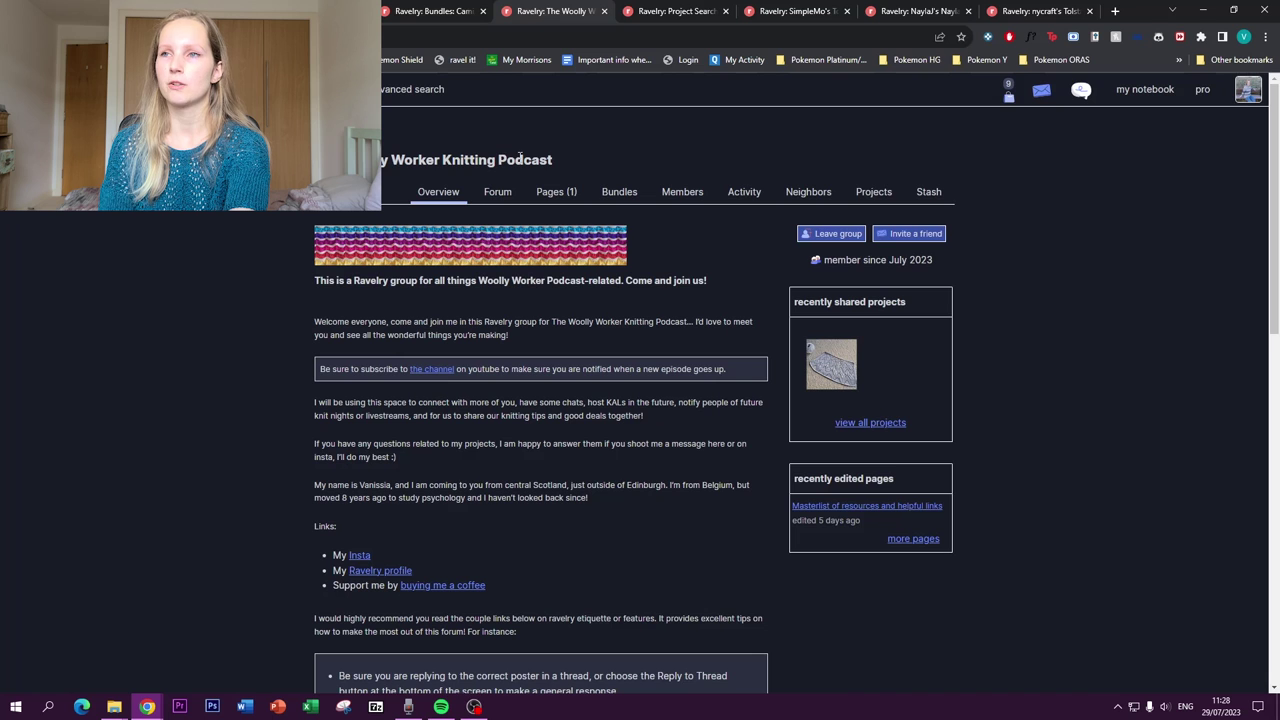
pyautogui.scroll(-6, 288, 360)
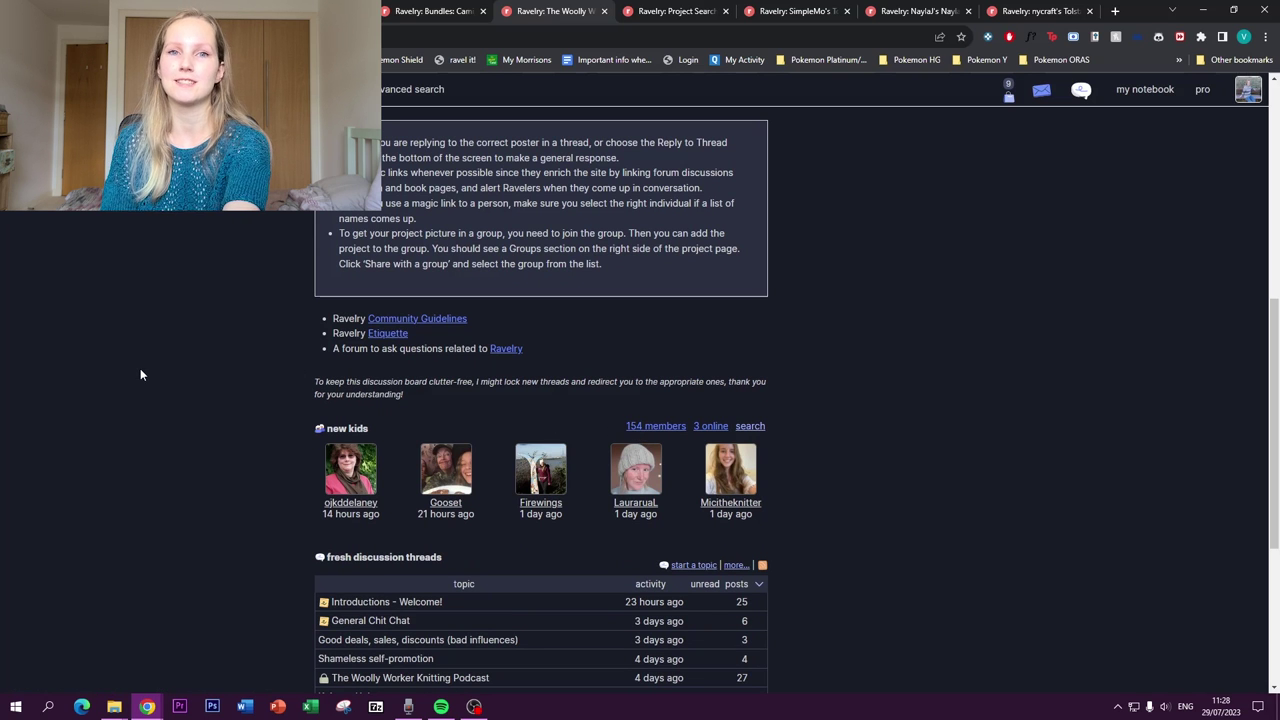
pyautogui.scroll(6, 140, 372)
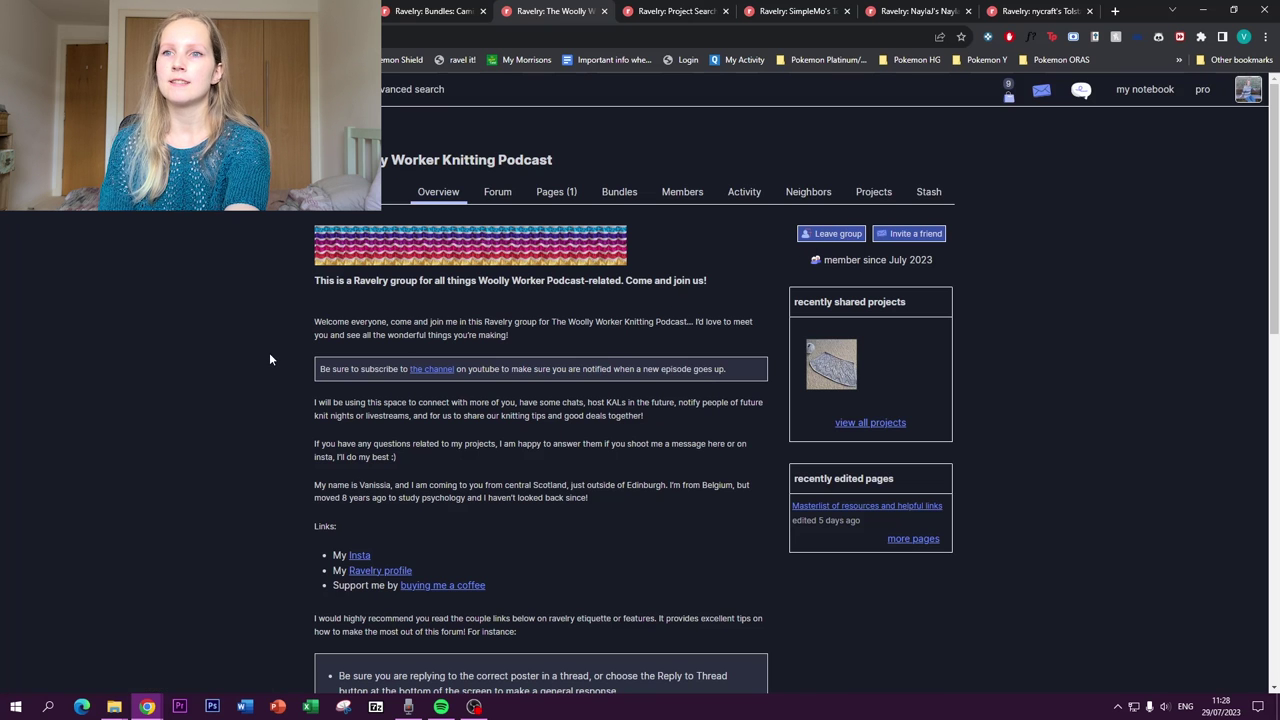
pyautogui.scroll(-2, 269, 359)
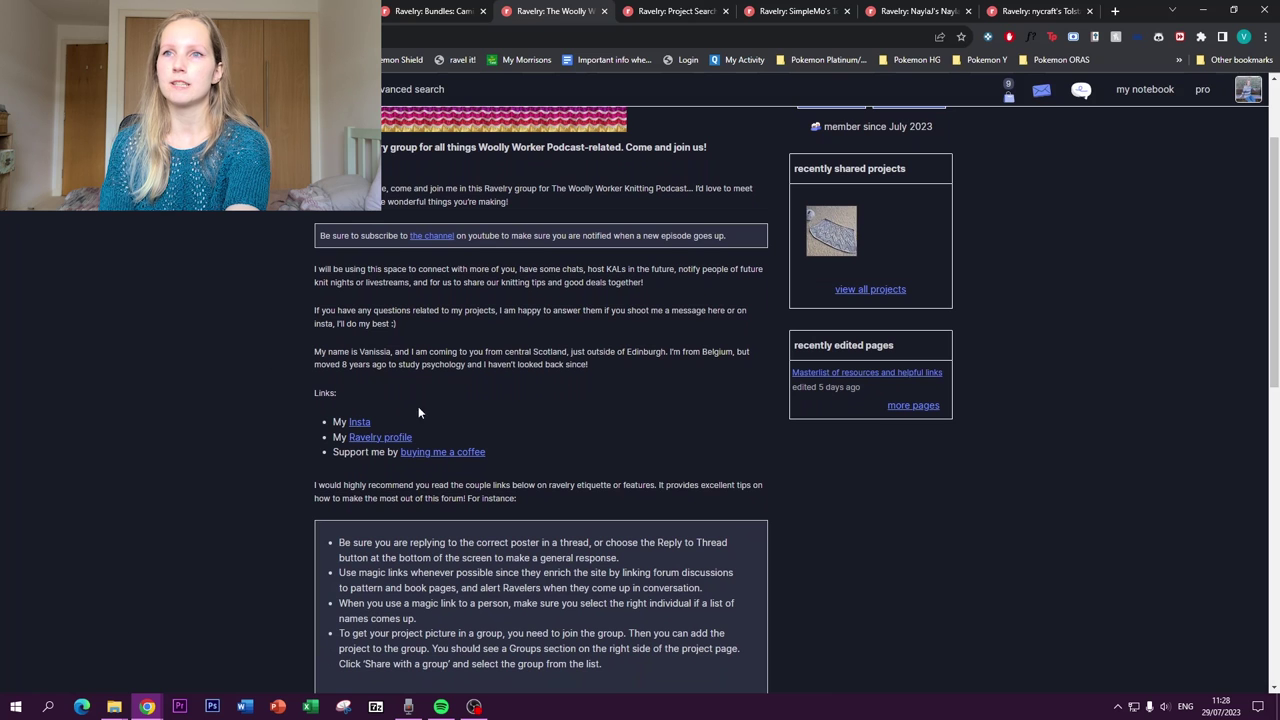
pyautogui.scroll(-5, 270, 360)
pyautogui.scroll(-3, 237, 330)
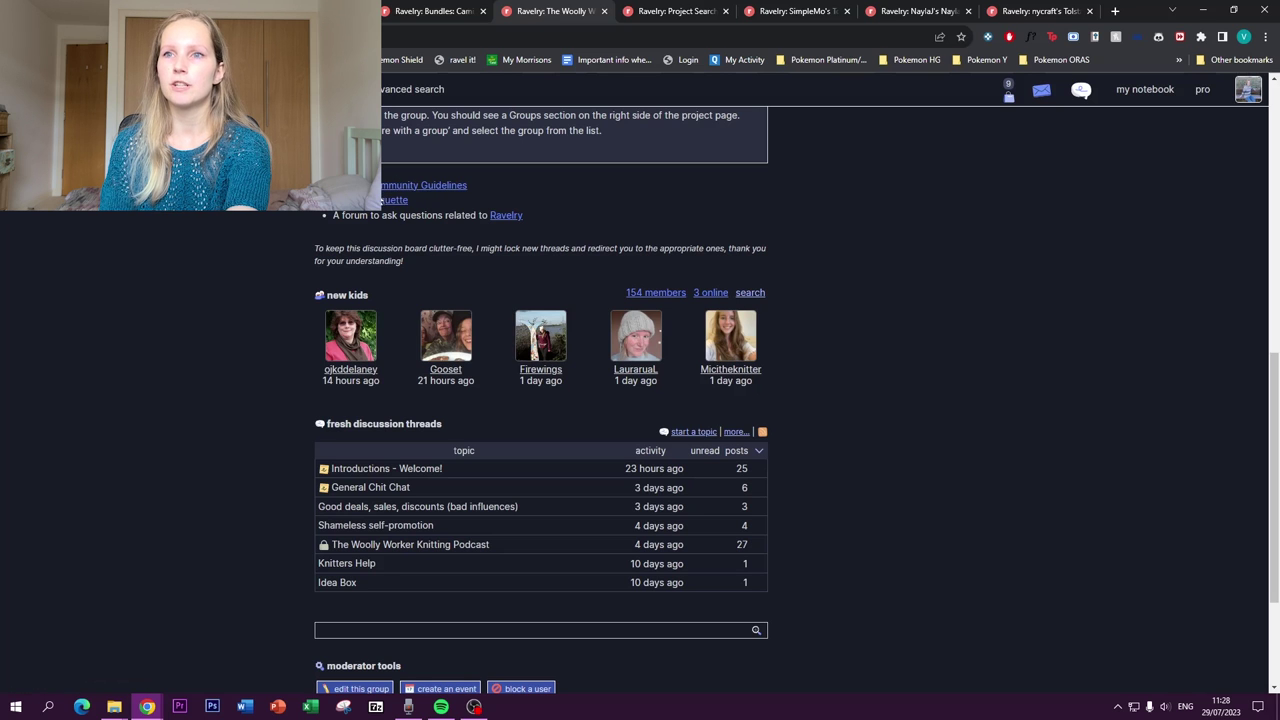
pyautogui.scroll(-1, 252, 402)
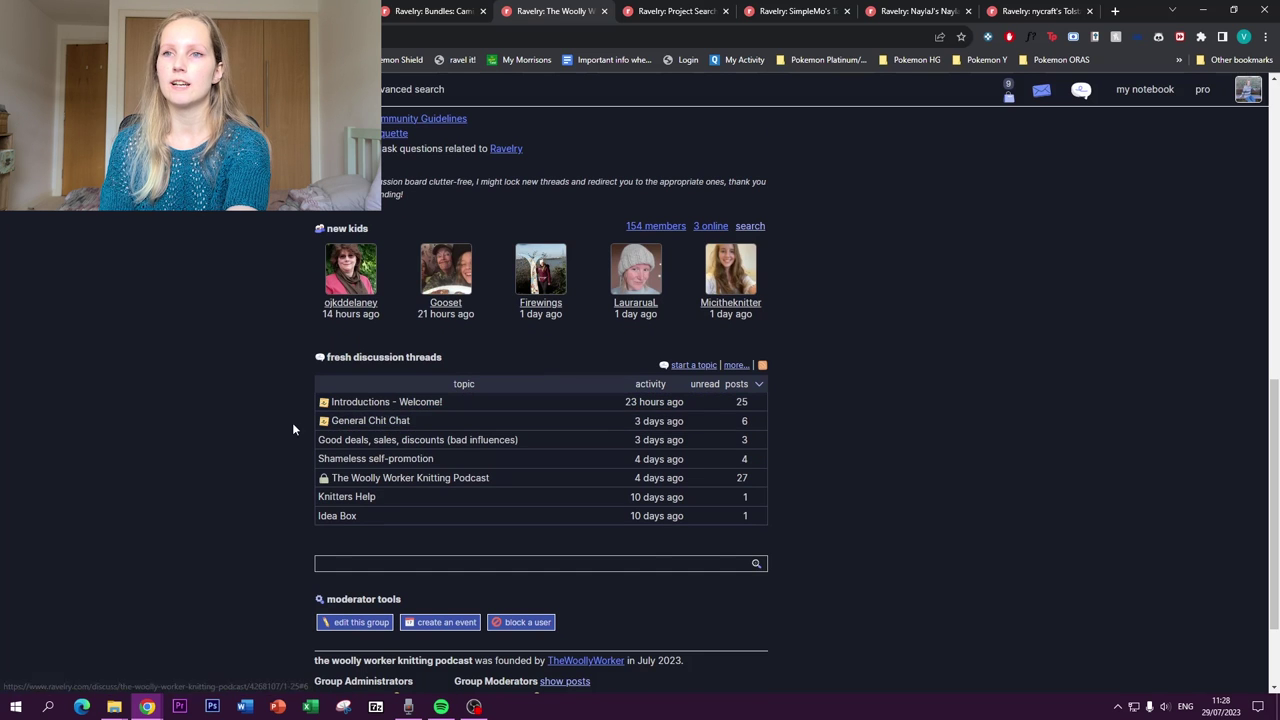
pyautogui.scroll(-1, 287, 428)
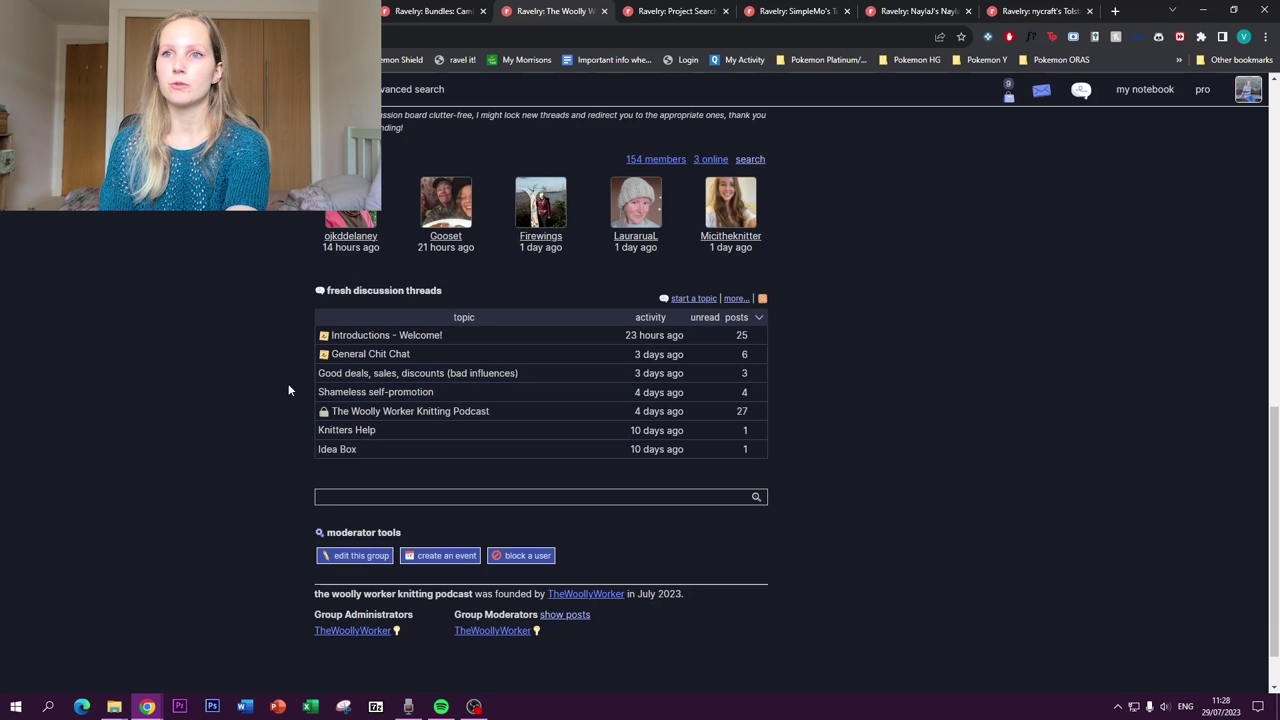
# Open the Shameless self-promotion thread and scroll through its posts, including a destash post
pyautogui.click(369, 391)
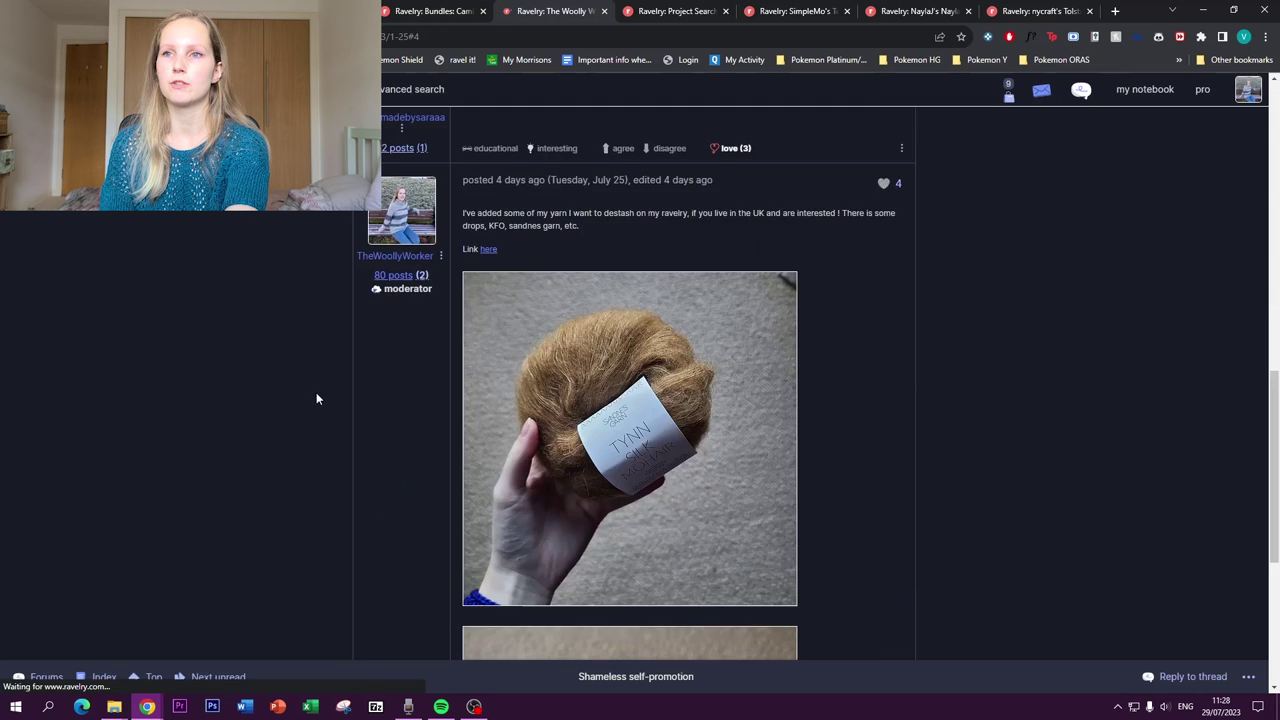
pyautogui.scroll(12, 334, 403)
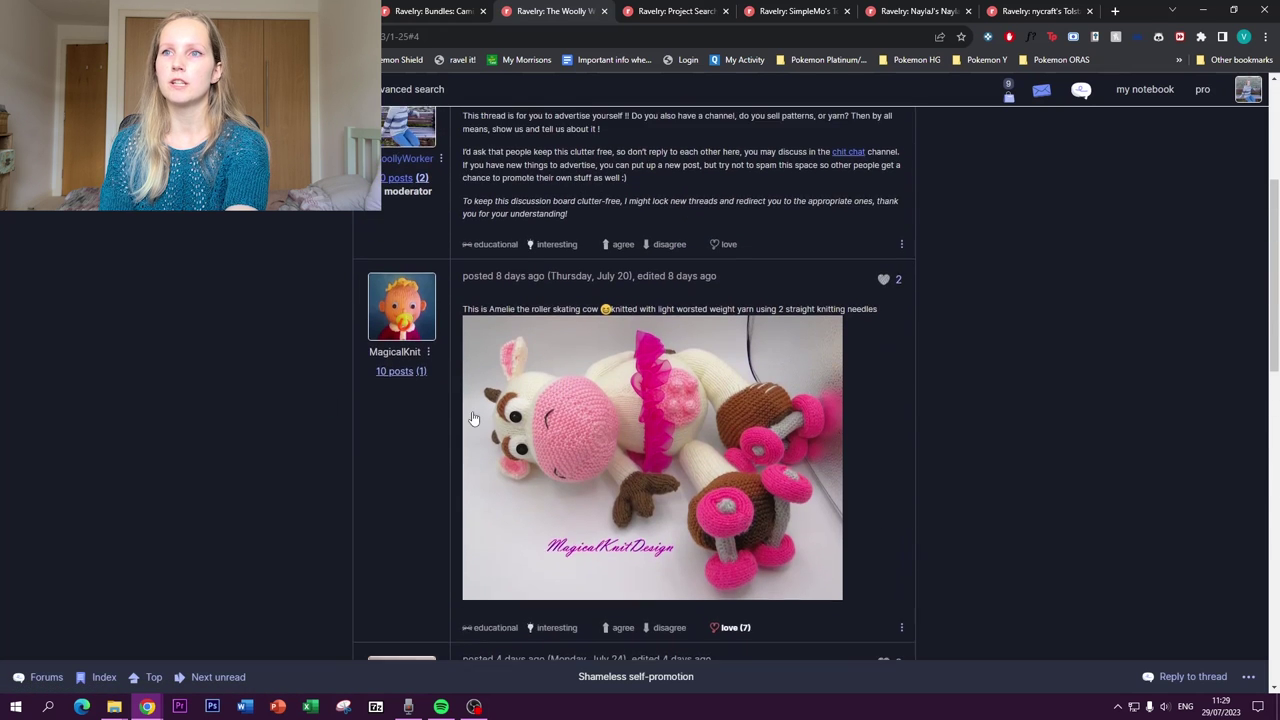
pyautogui.scroll(-5, 525, 488)
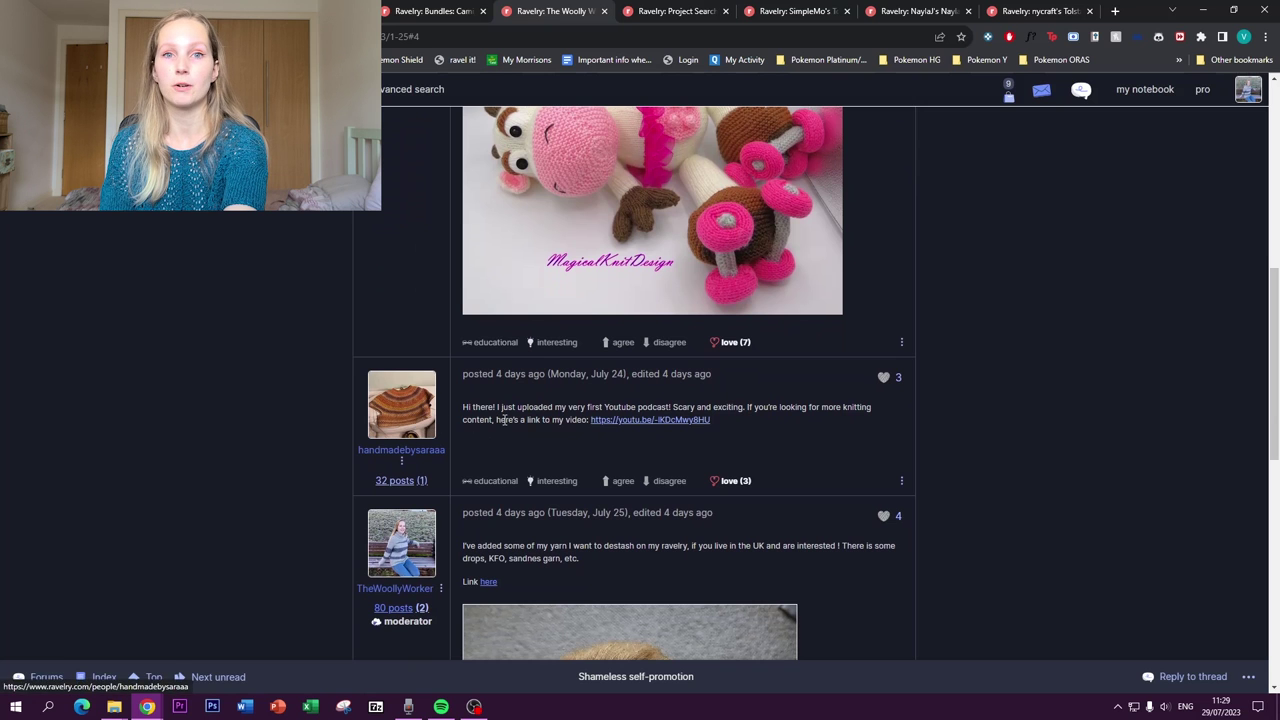
pyautogui.scroll(-2, 575, 487)
pyautogui.scroll(-5, 575, 487)
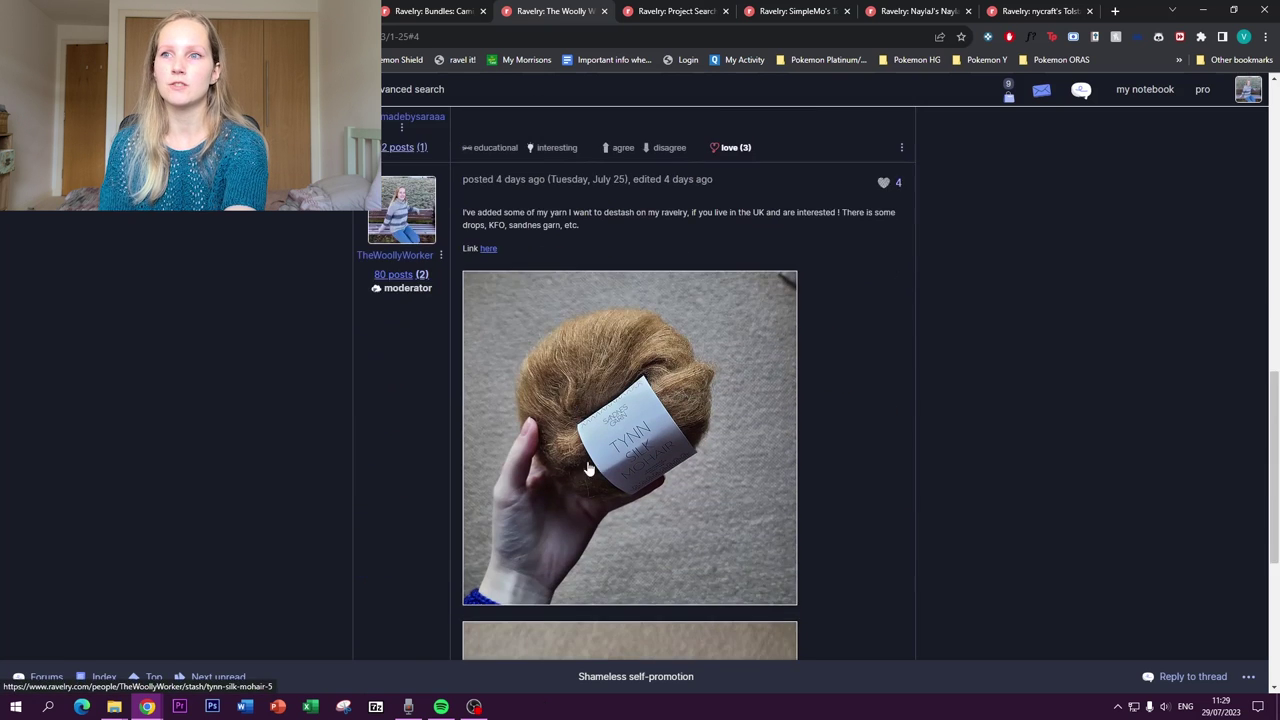
pyautogui.scroll(6, 341, 397)
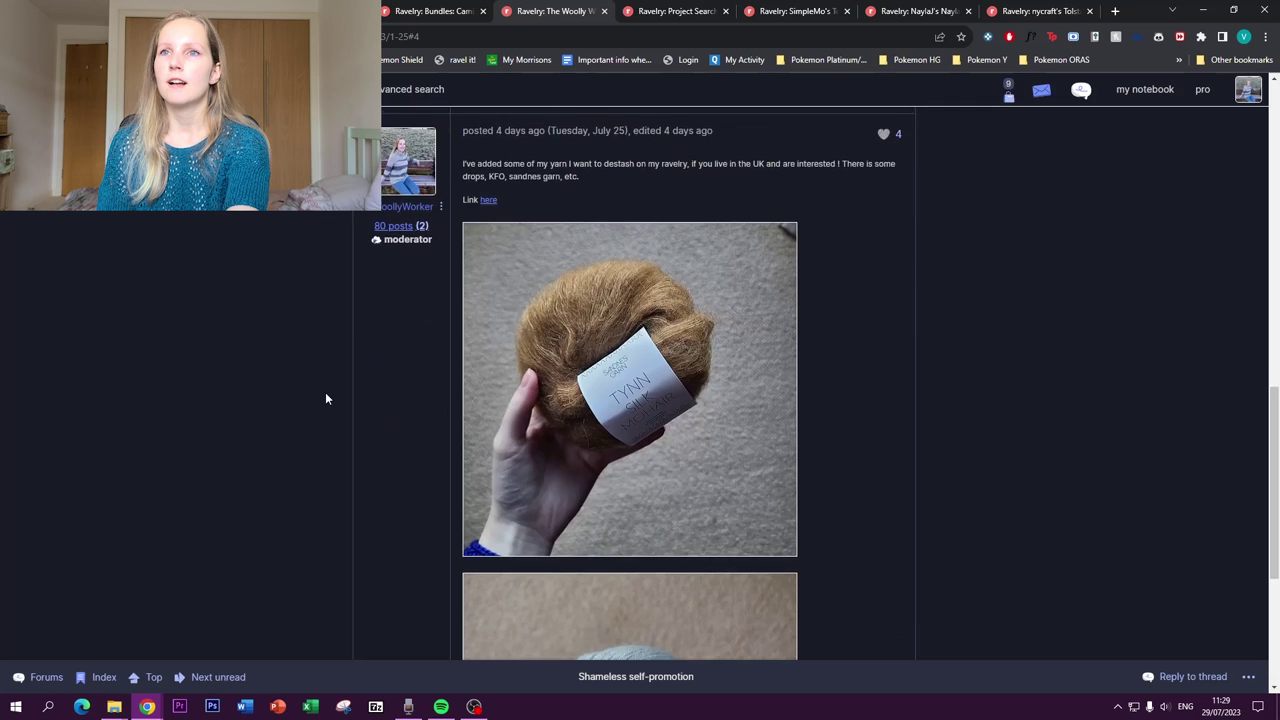
# Go back to the group overview, scroll to the top and show the group's shared pages
pyautogui.hotkey('alt', 'Left')
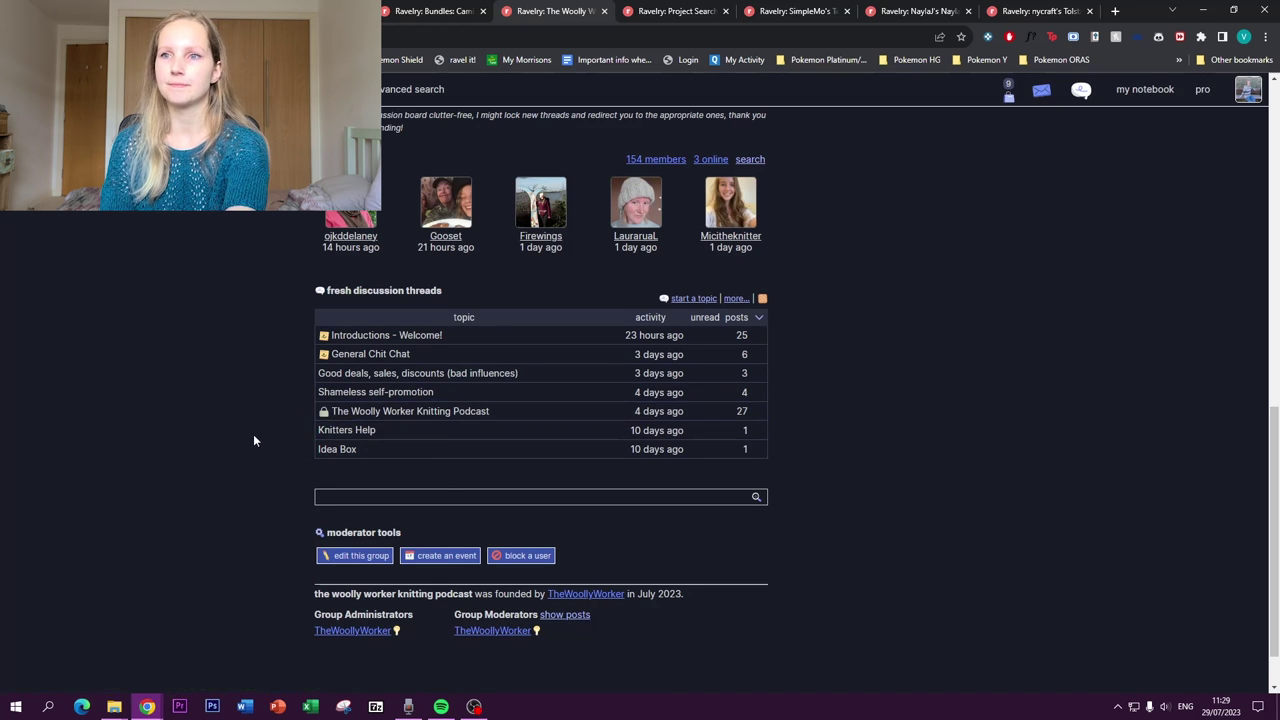
pyautogui.scroll(6, 244, 434)
pyautogui.scroll(2, 242, 443)
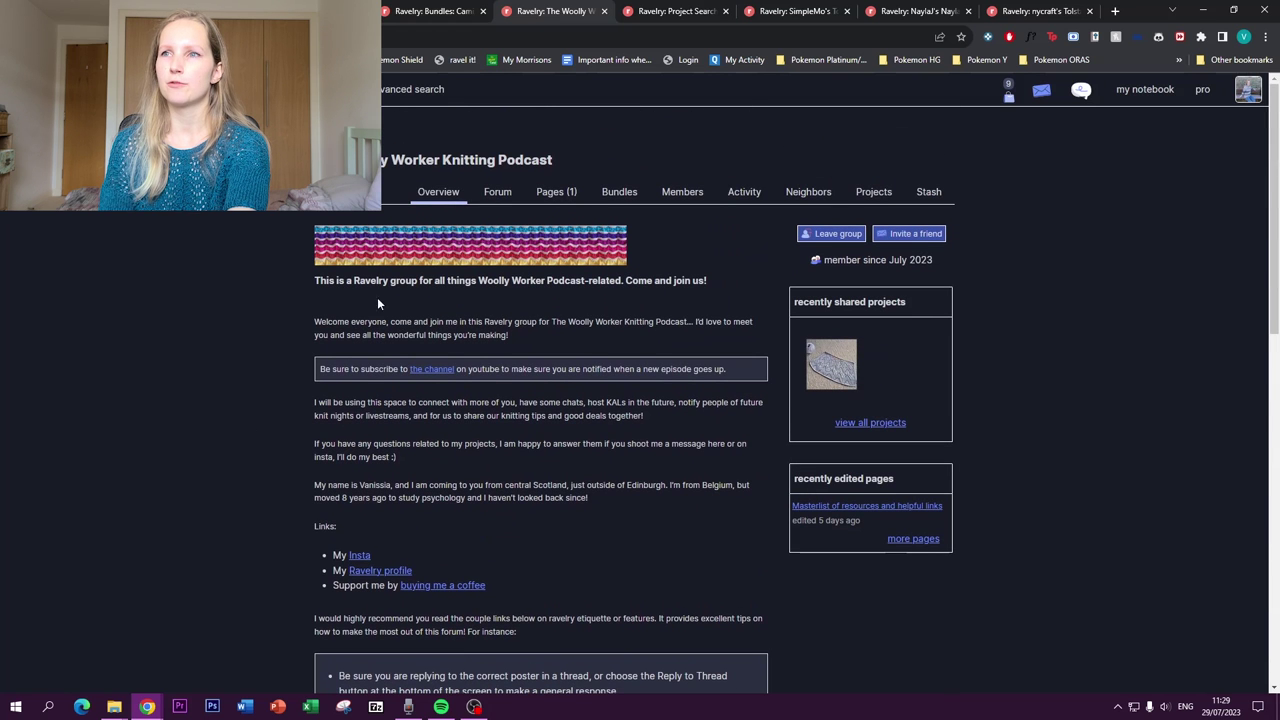
pyautogui.click(553, 200)
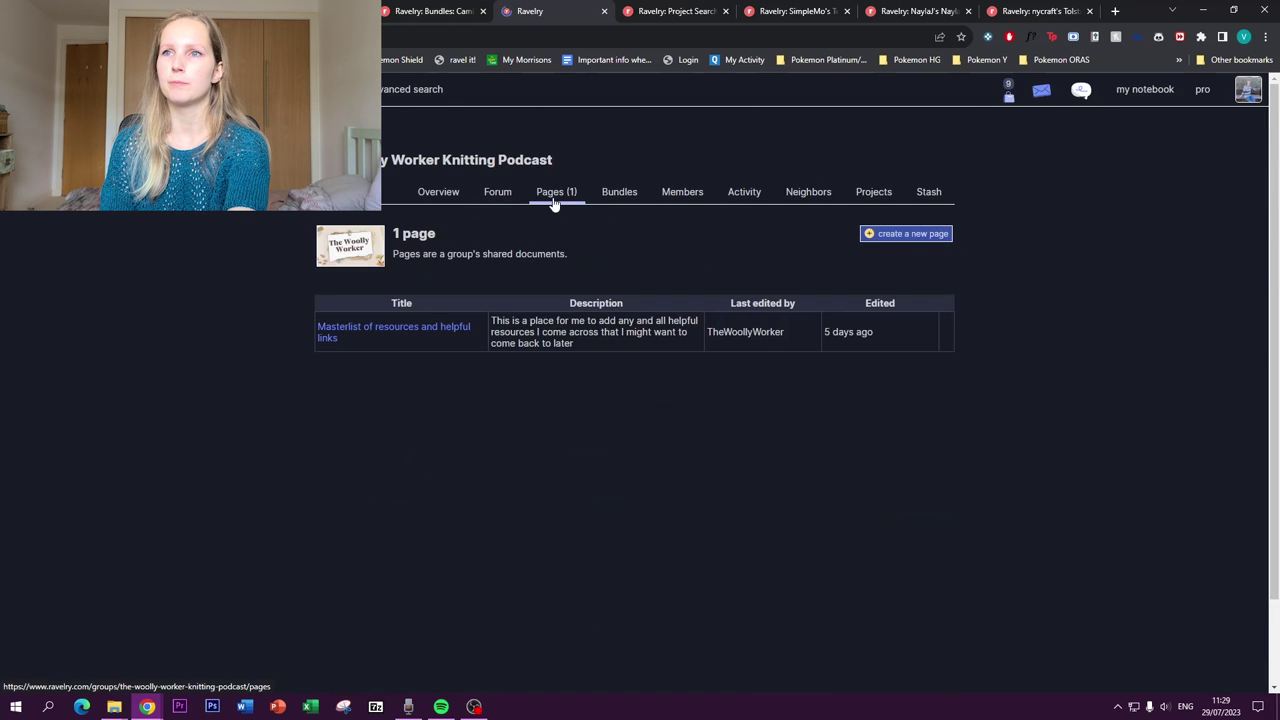
# Open the Masterlist page and scroll its technique, sock, construction and calculator links
pyautogui.click(362, 336)
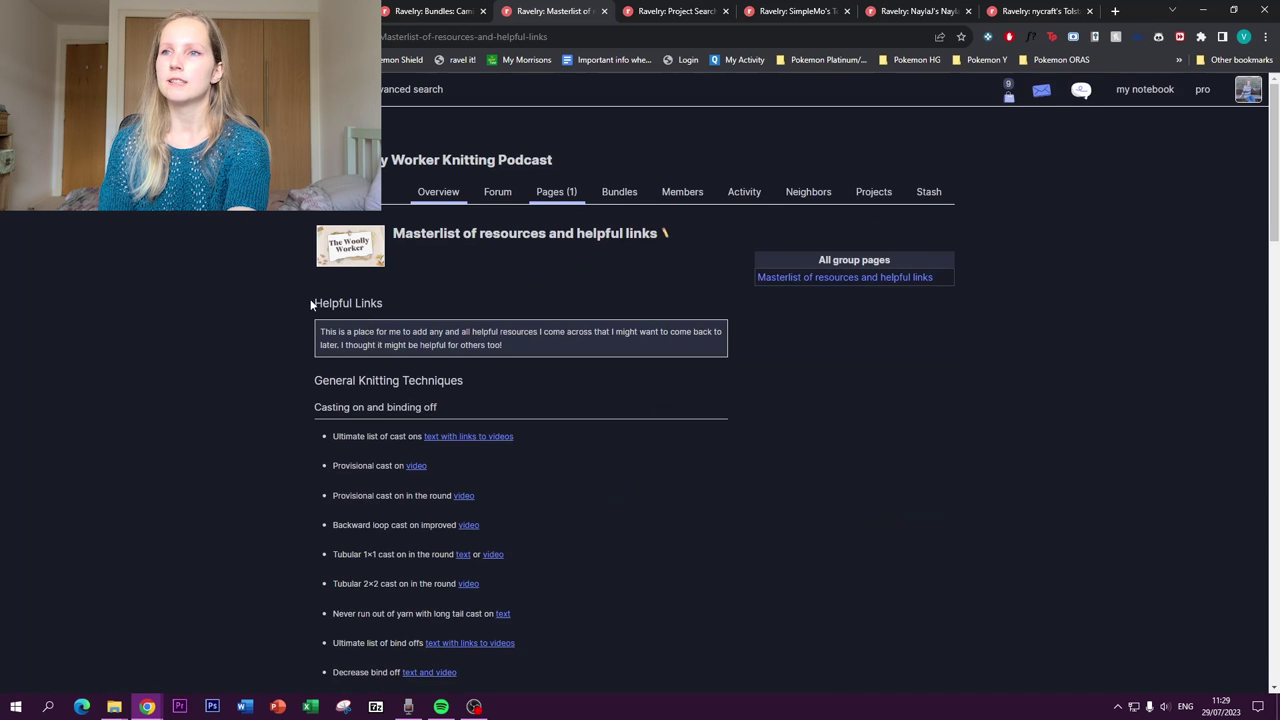
pyautogui.scroll(-3, 386, 302)
pyautogui.scroll(-10, 386, 302)
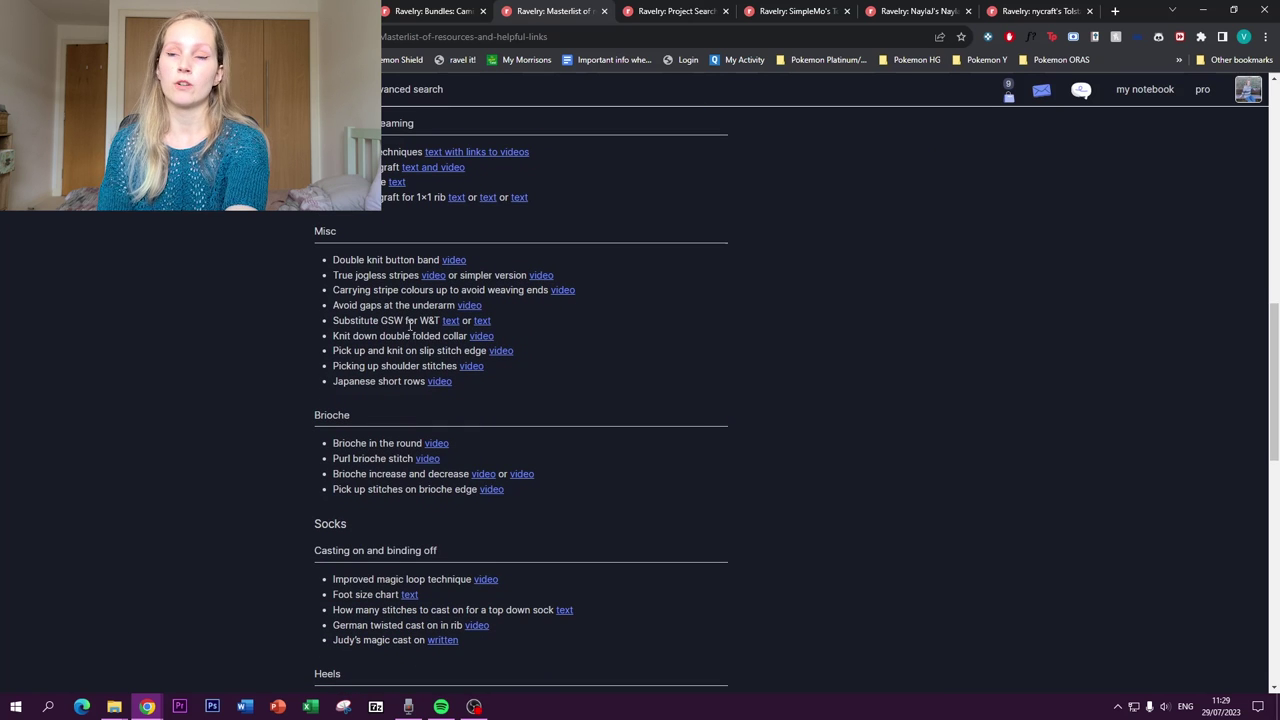
pyautogui.scroll(-2, 406, 330)
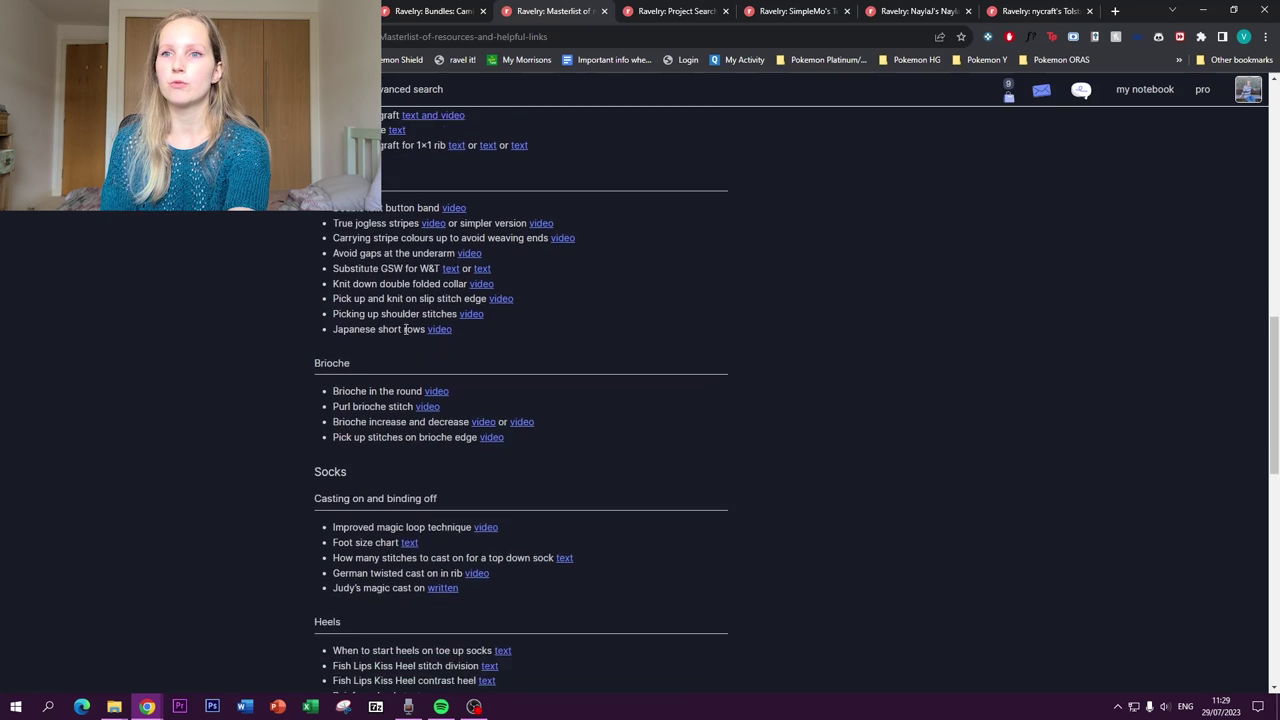
pyautogui.scroll(-2, 341, 330)
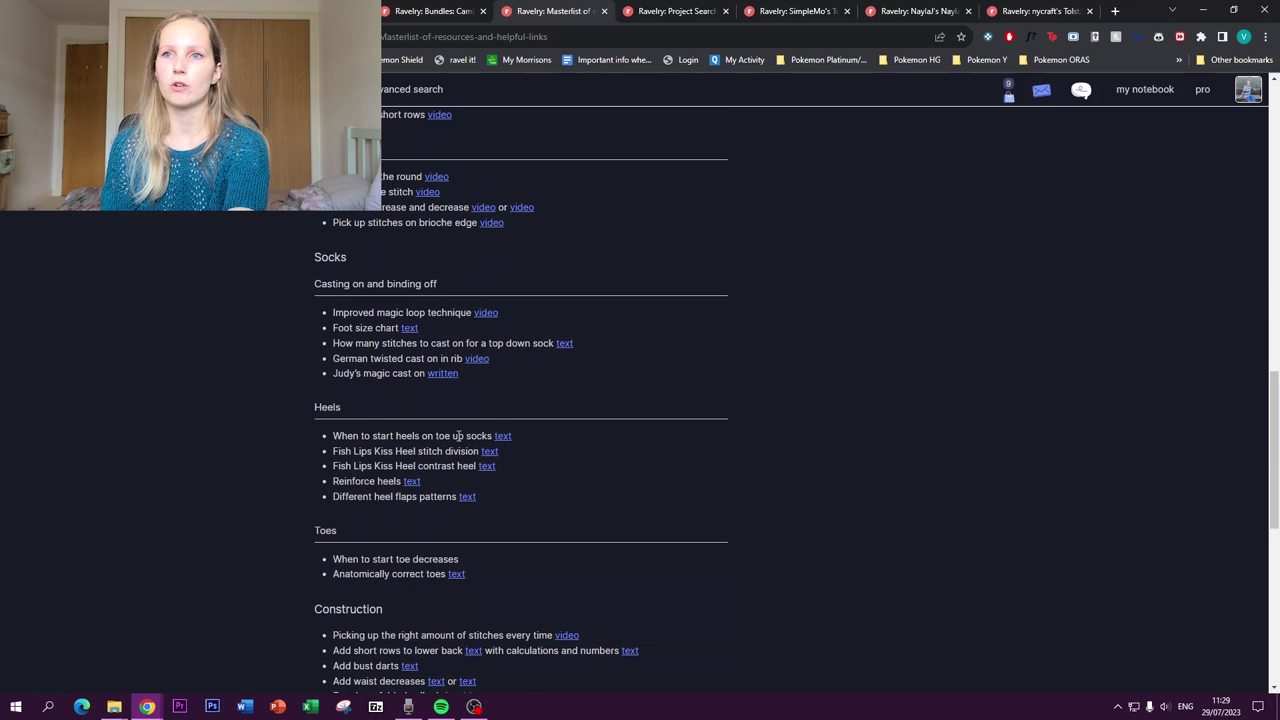
pyautogui.scroll(-1, 452, 432)
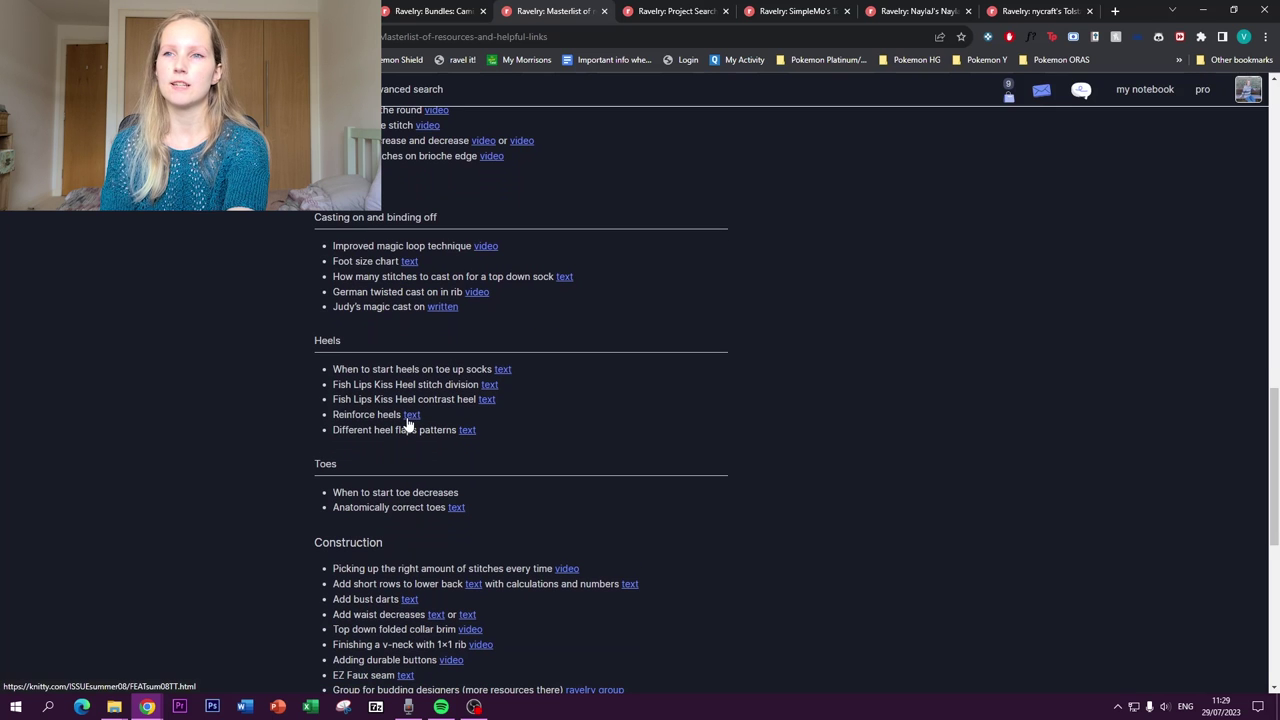
pyautogui.scroll(-1, 408, 418)
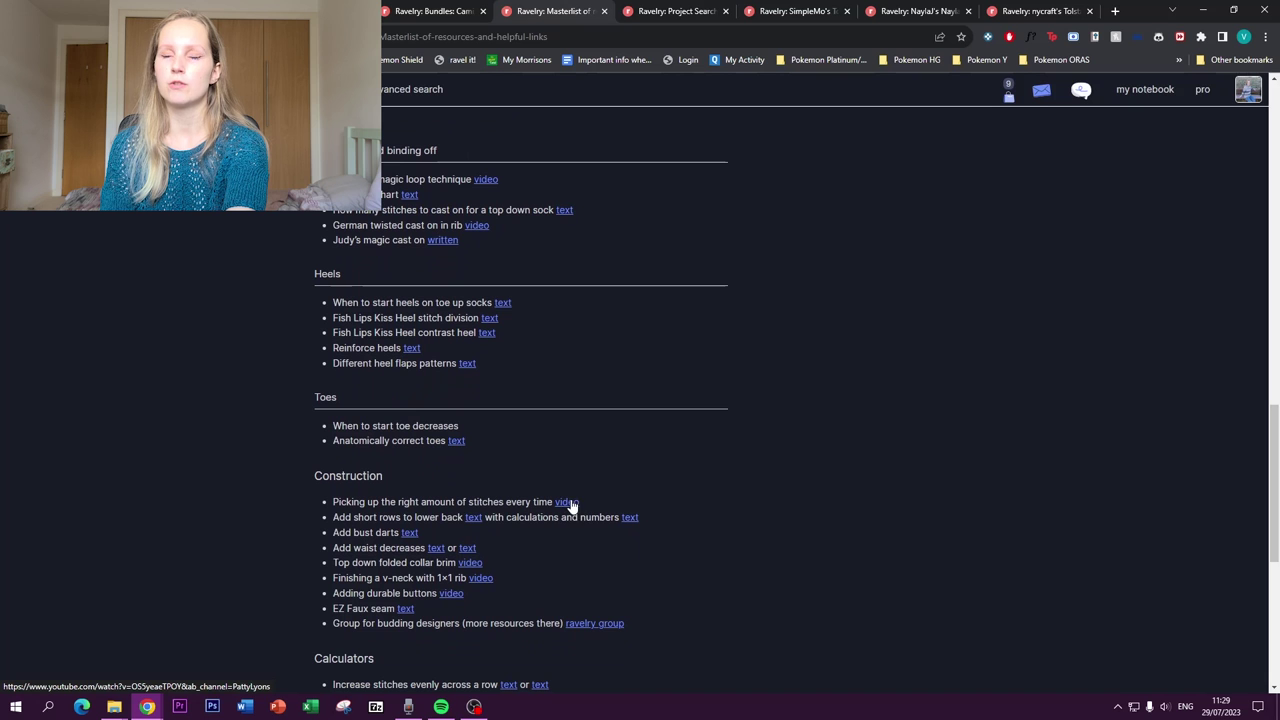
pyautogui.moveTo(1275, 480); pyautogui.dragTo(1276, 195)
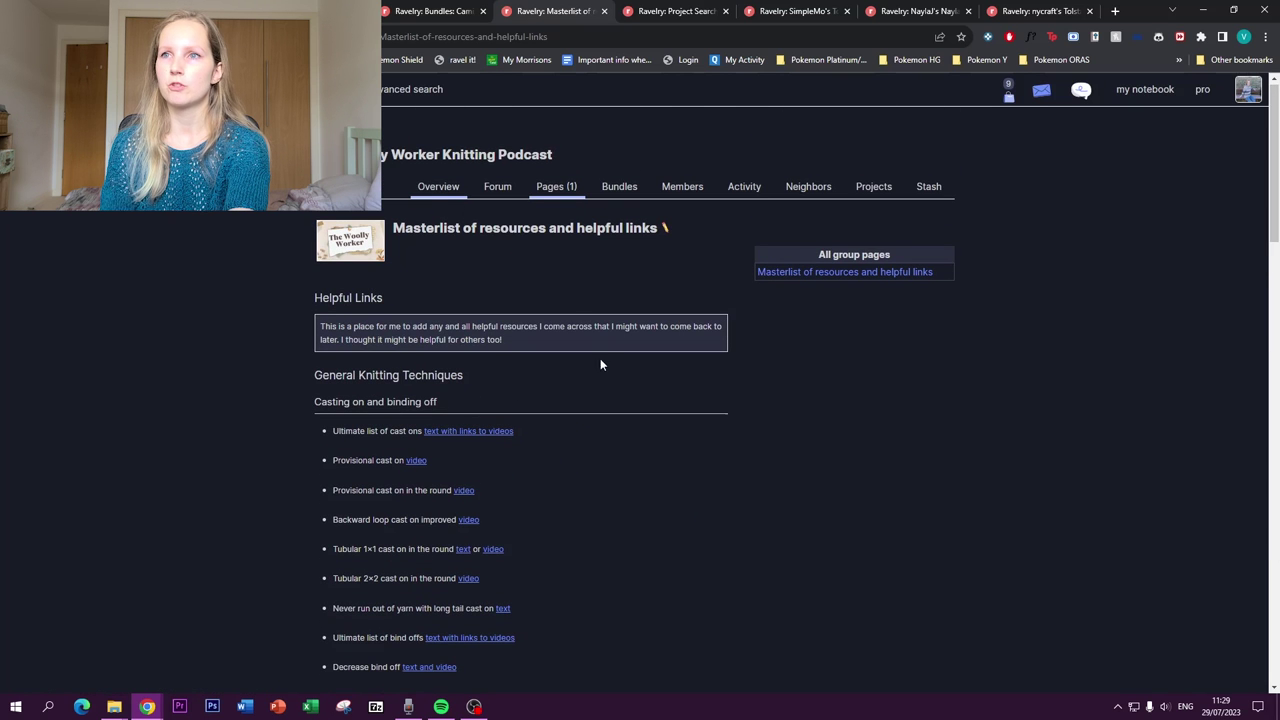
# Check the group's members and activity feed, then show its one shared project, the Kuutar Top
pyautogui.click(681, 188)
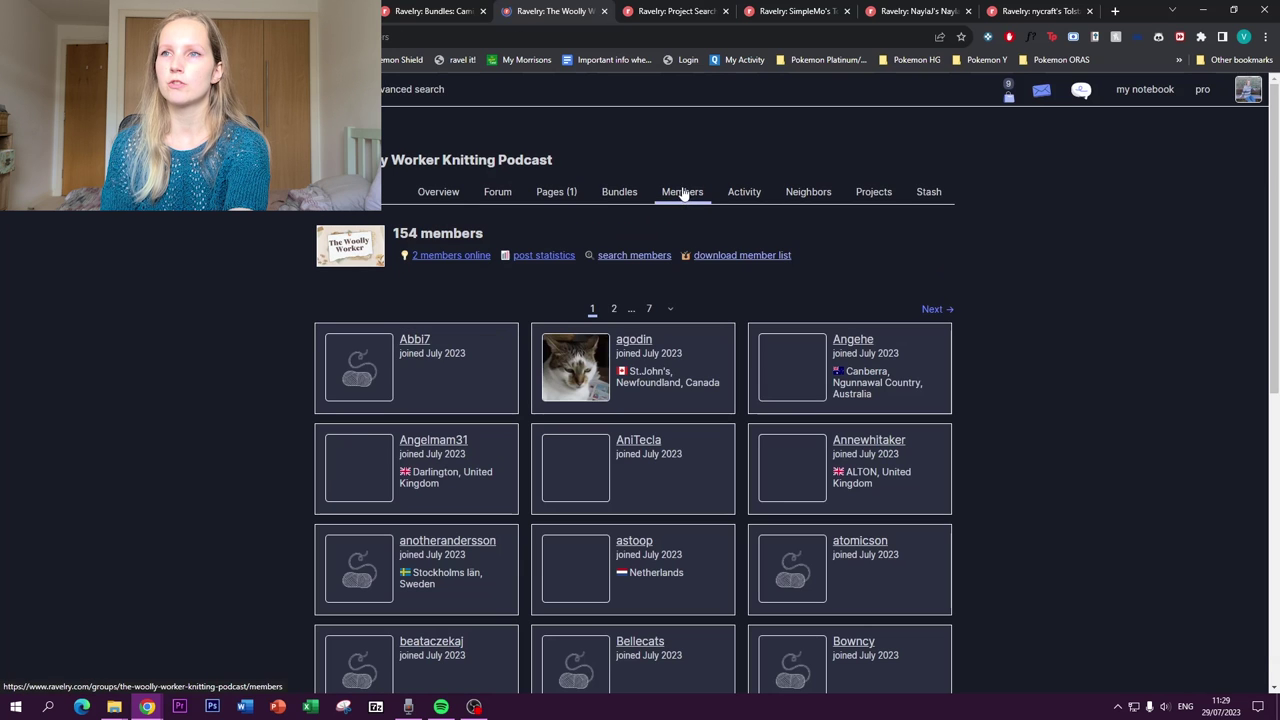
pyautogui.click(744, 198)
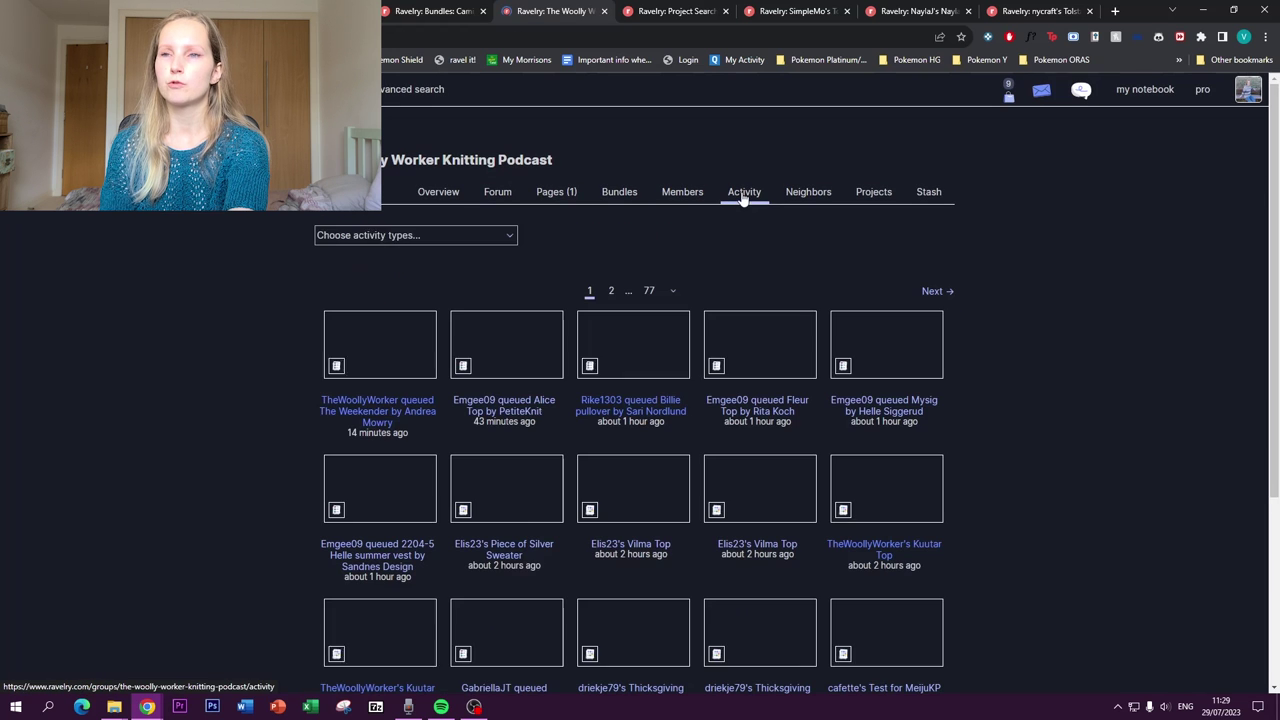
pyautogui.scroll(-2, 580, 380)
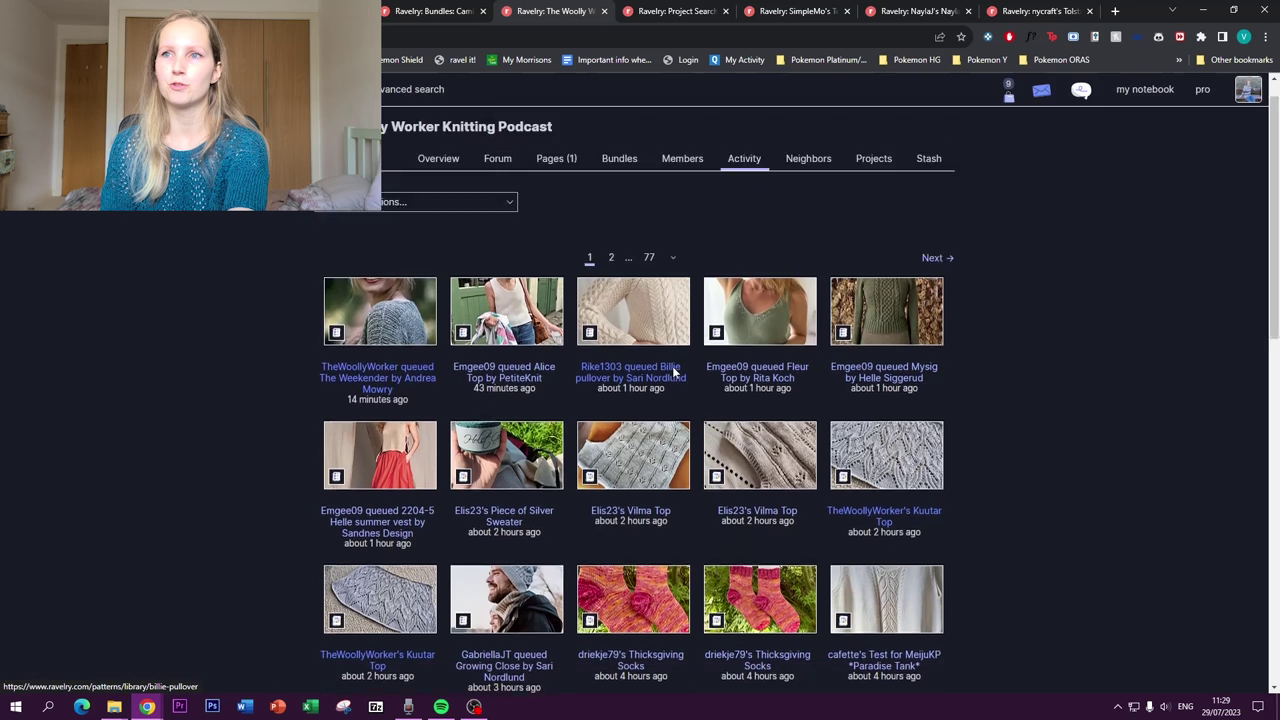
pyautogui.scroll(1, 470, 290)
pyautogui.click(450, 168)
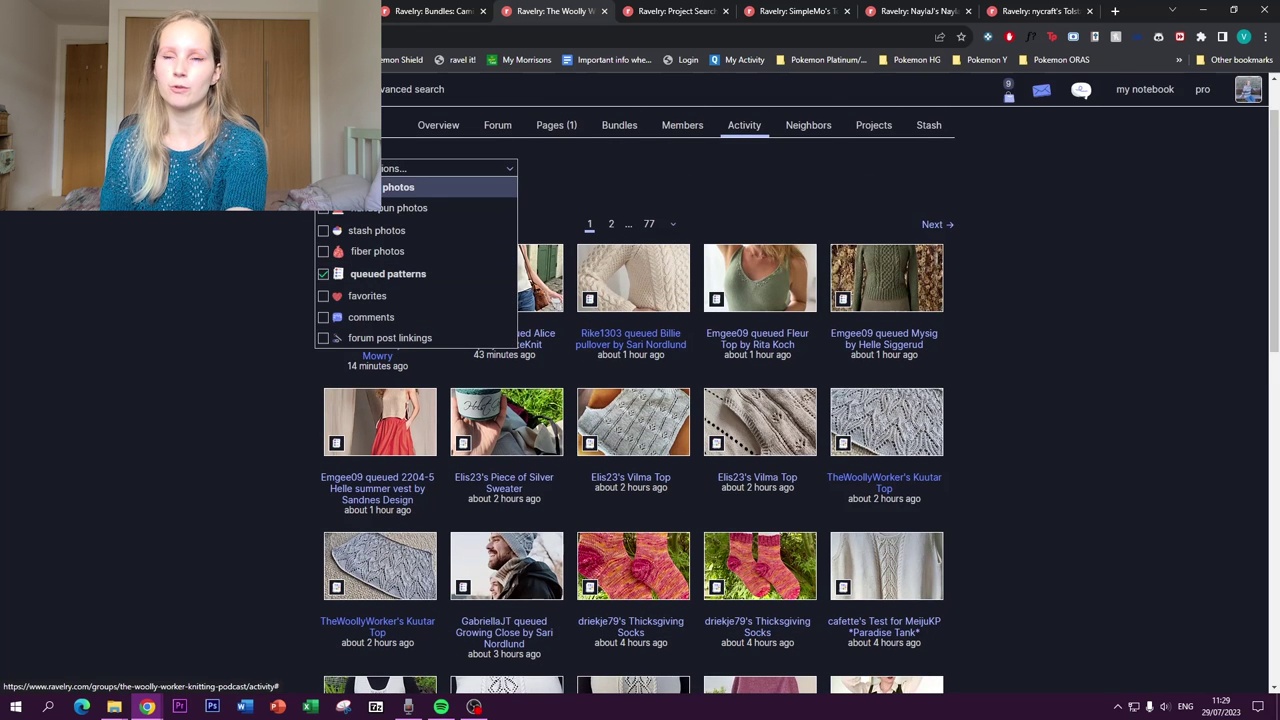
pyautogui.click(239, 330)
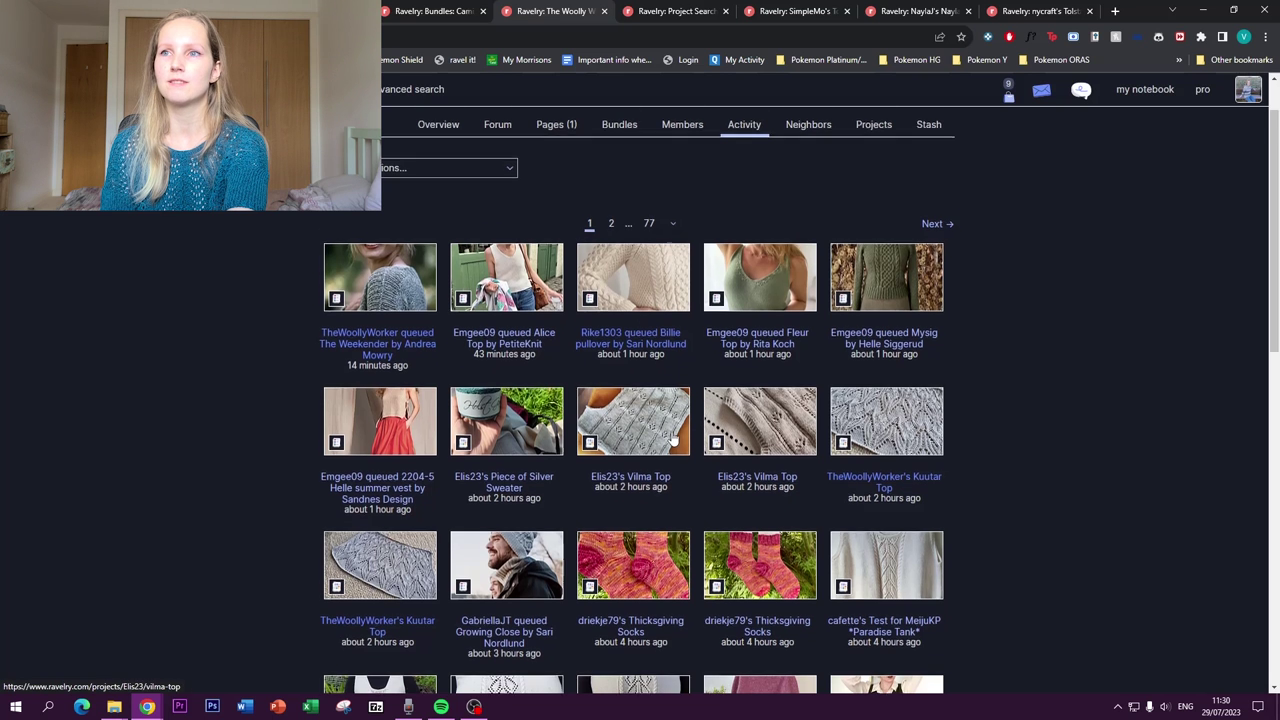
pyautogui.scroll(-1, 600, 350)
pyautogui.scroll(-5, 600, 340)
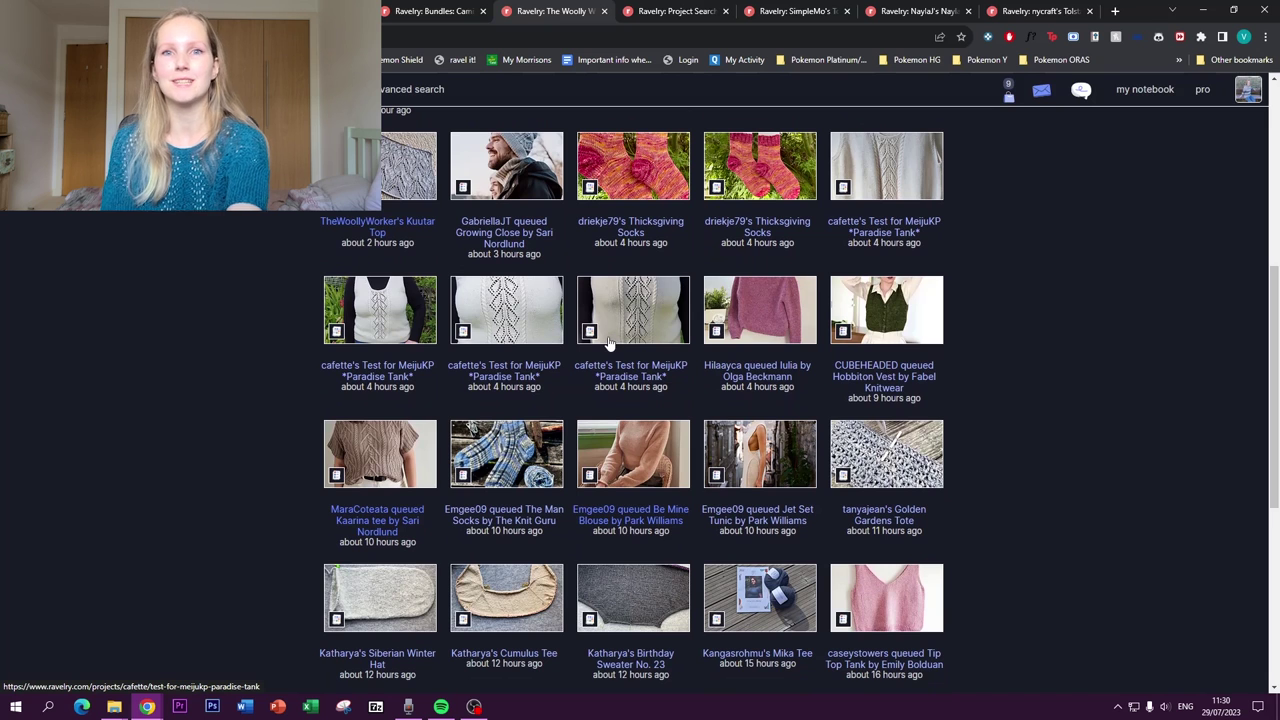
pyautogui.scroll(7, 608, 342)
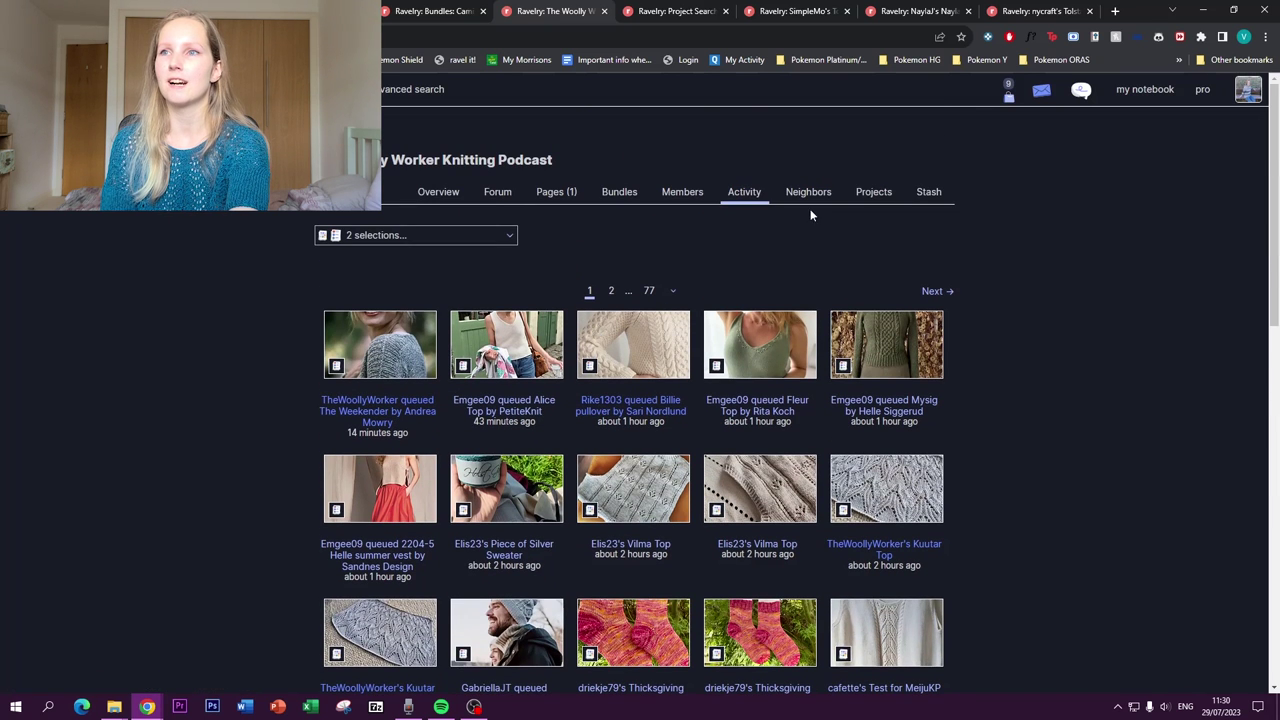
pyautogui.click(878, 195)
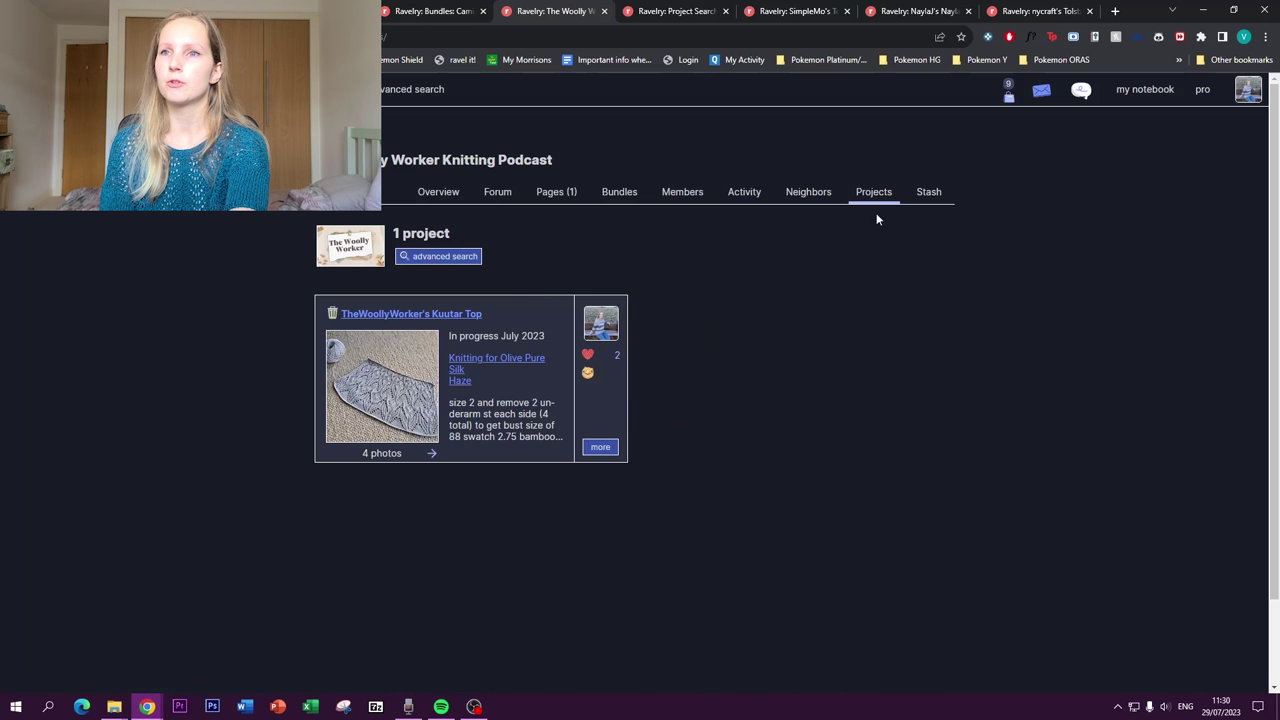
# Open your Penny Gloves project and share it with The Woolly Worker Knitting Podcast group
pyautogui.click(1140, 125)
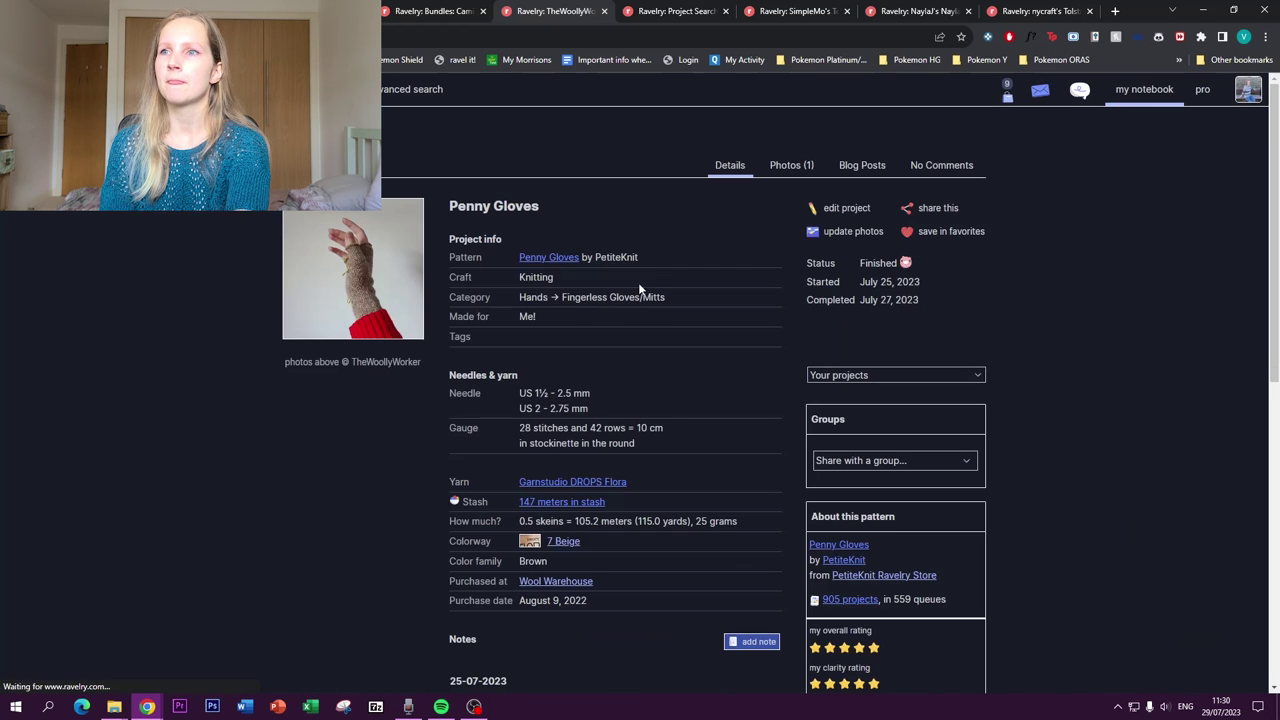
pyautogui.click(877, 372)
pyautogui.click(879, 372)
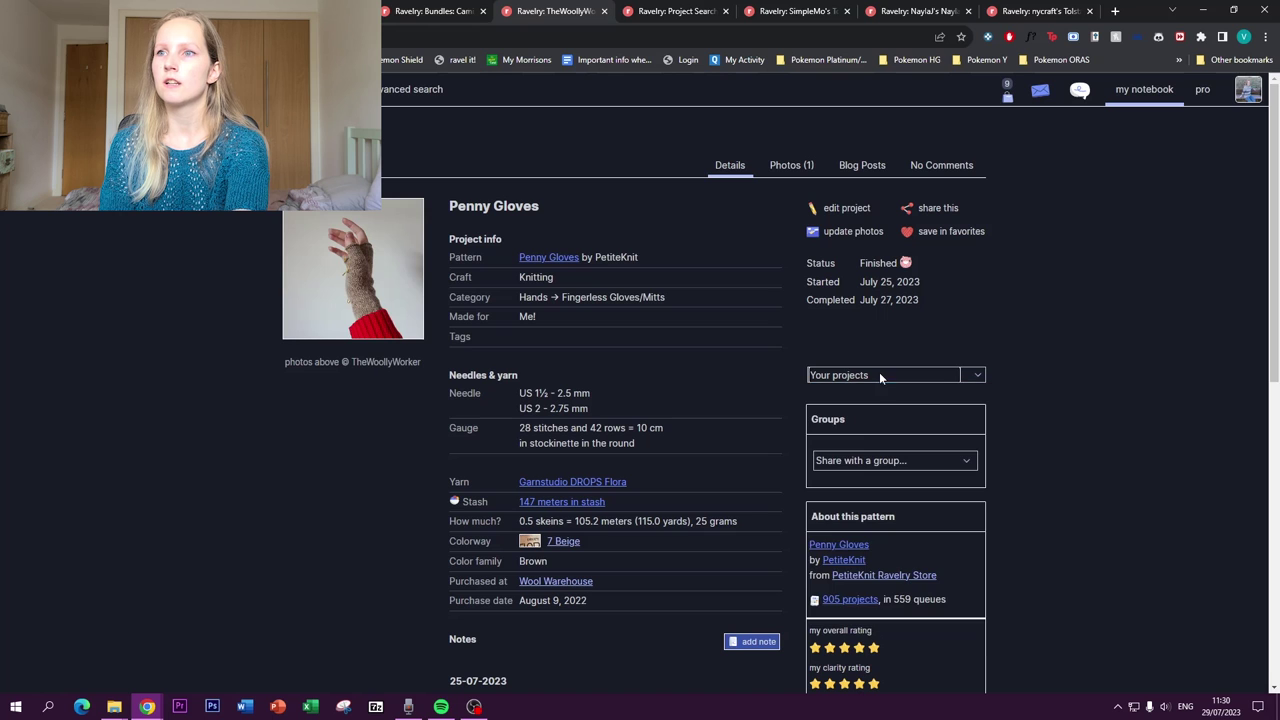
pyautogui.click(844, 463)
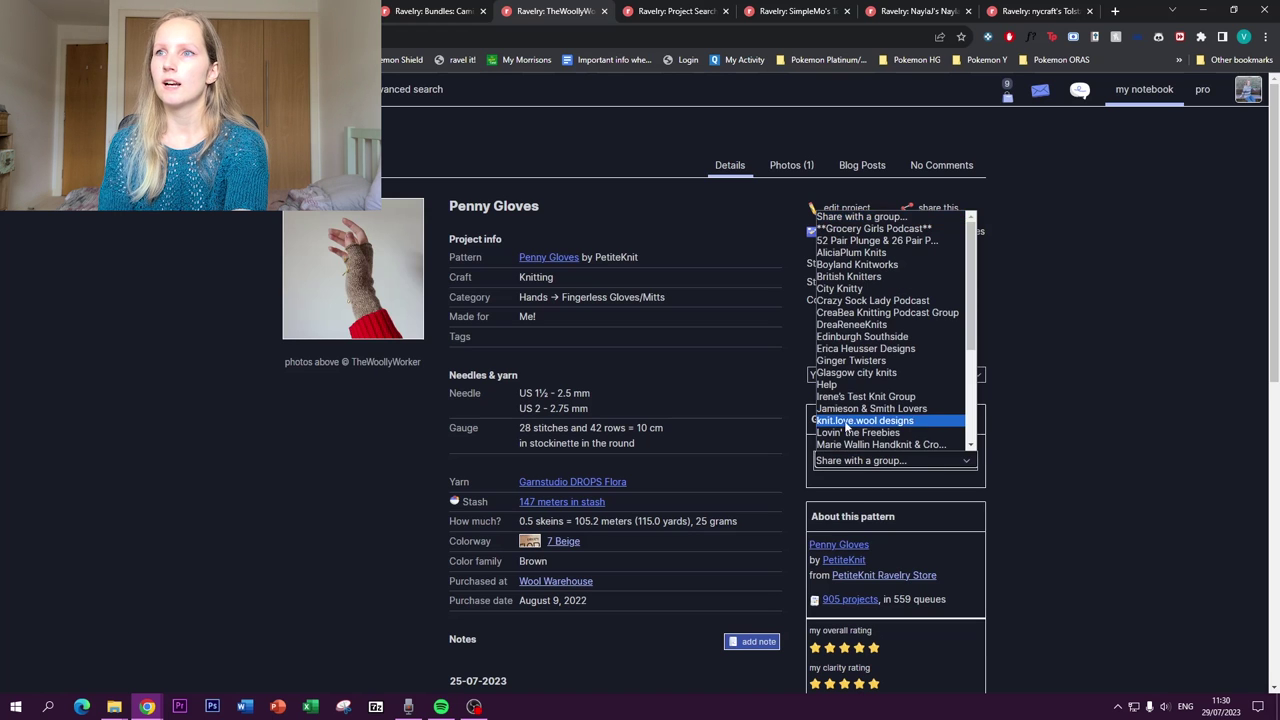
pyautogui.scroll(-3, 858, 420)
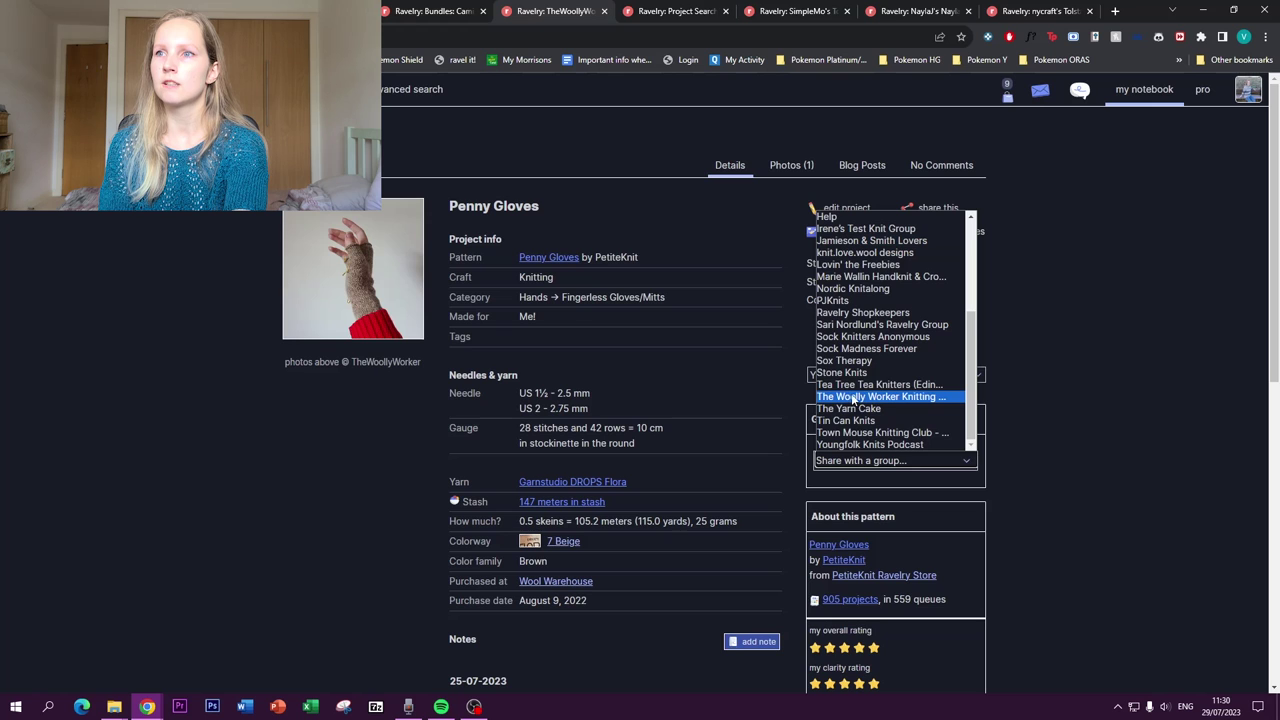
pyautogui.click(862, 396)
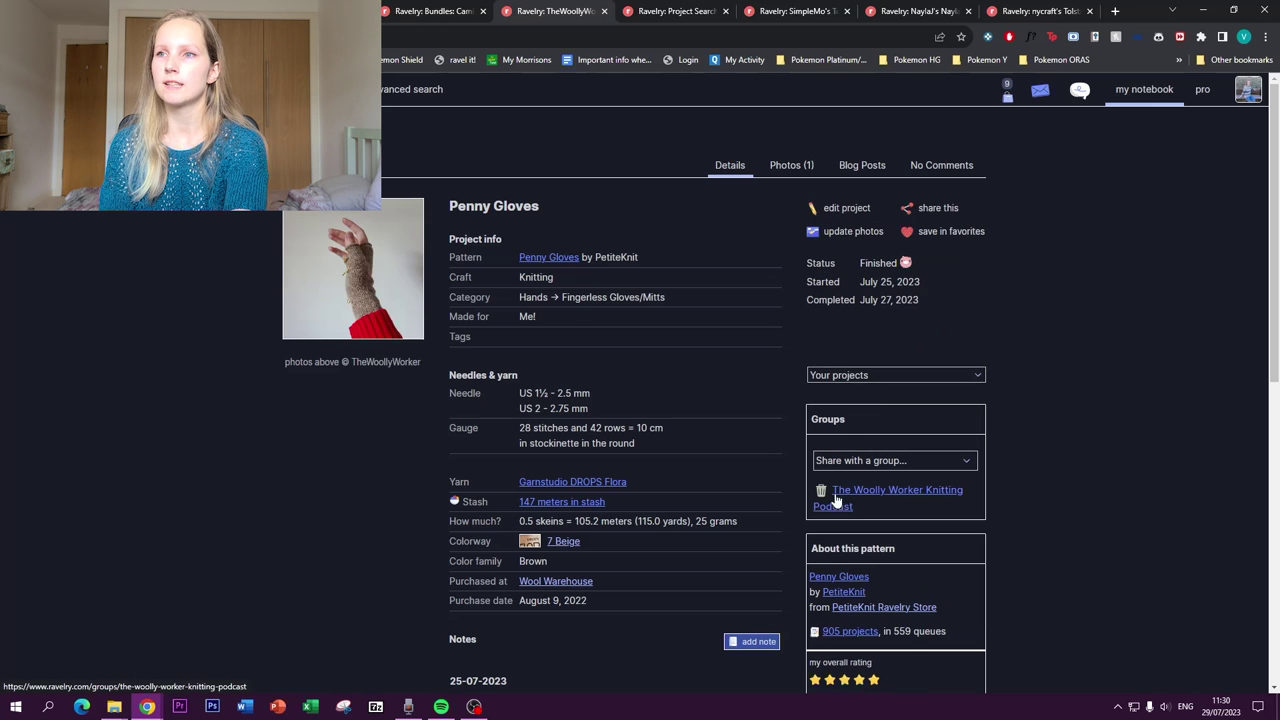
pyautogui.scroll(-2, 861, 436)
pyautogui.scroll(-5, 860, 440)
pyautogui.scroll(8, 858, 437)
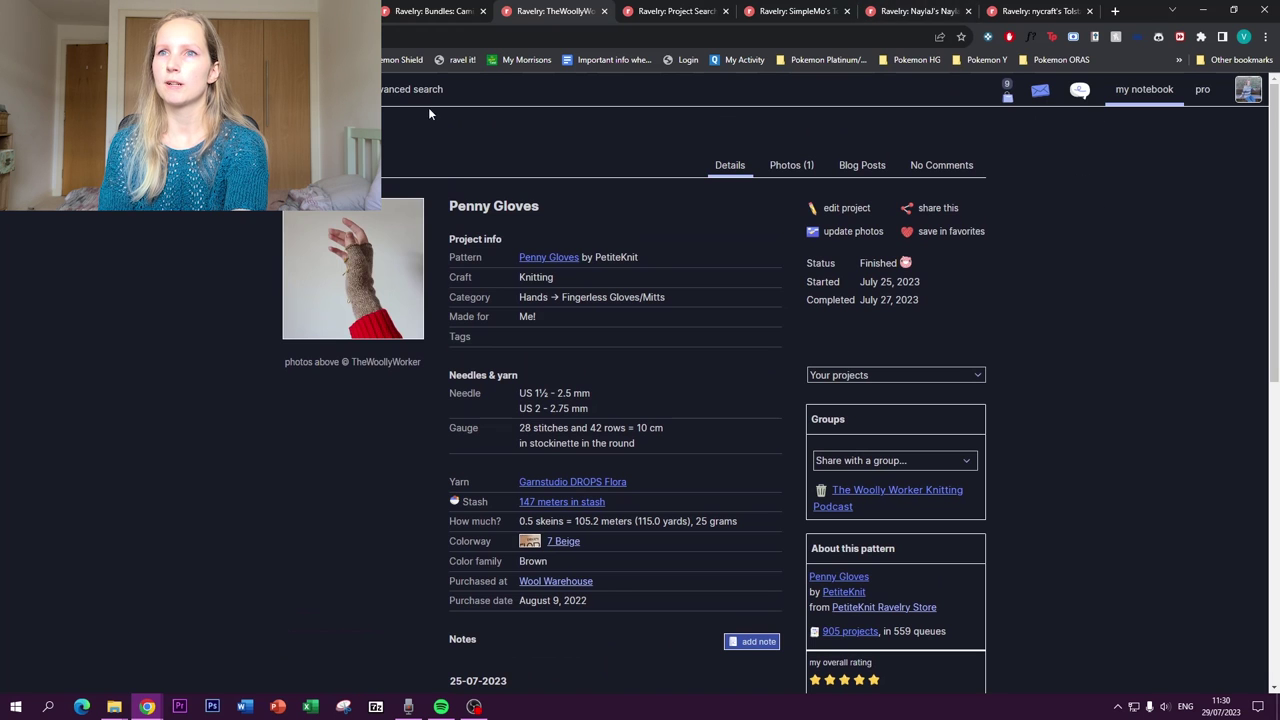
# Open The Woolly Worker Knitting Podcast group from the Discuss page, now showing two shared projects
pyautogui.click(330, 89)
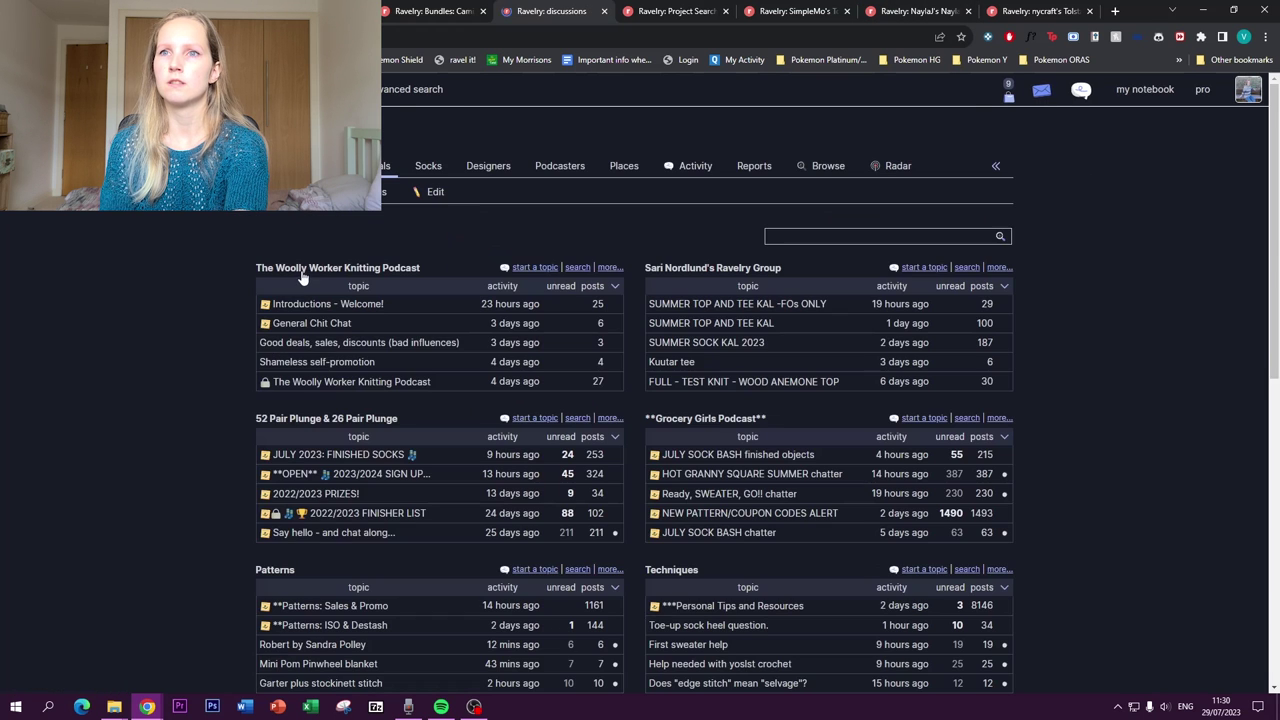
pyautogui.click(304, 268)
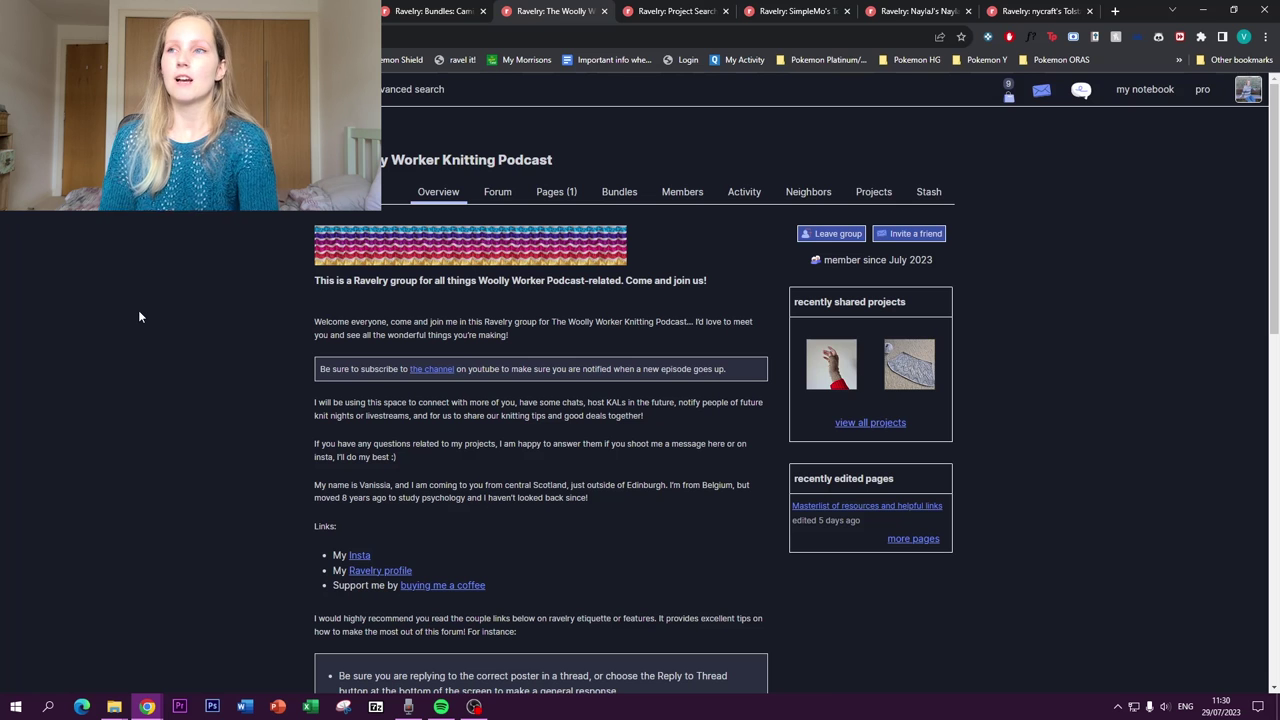
pyautogui.moveTo(250, 89)
pyautogui.moveTo(1145, 92)
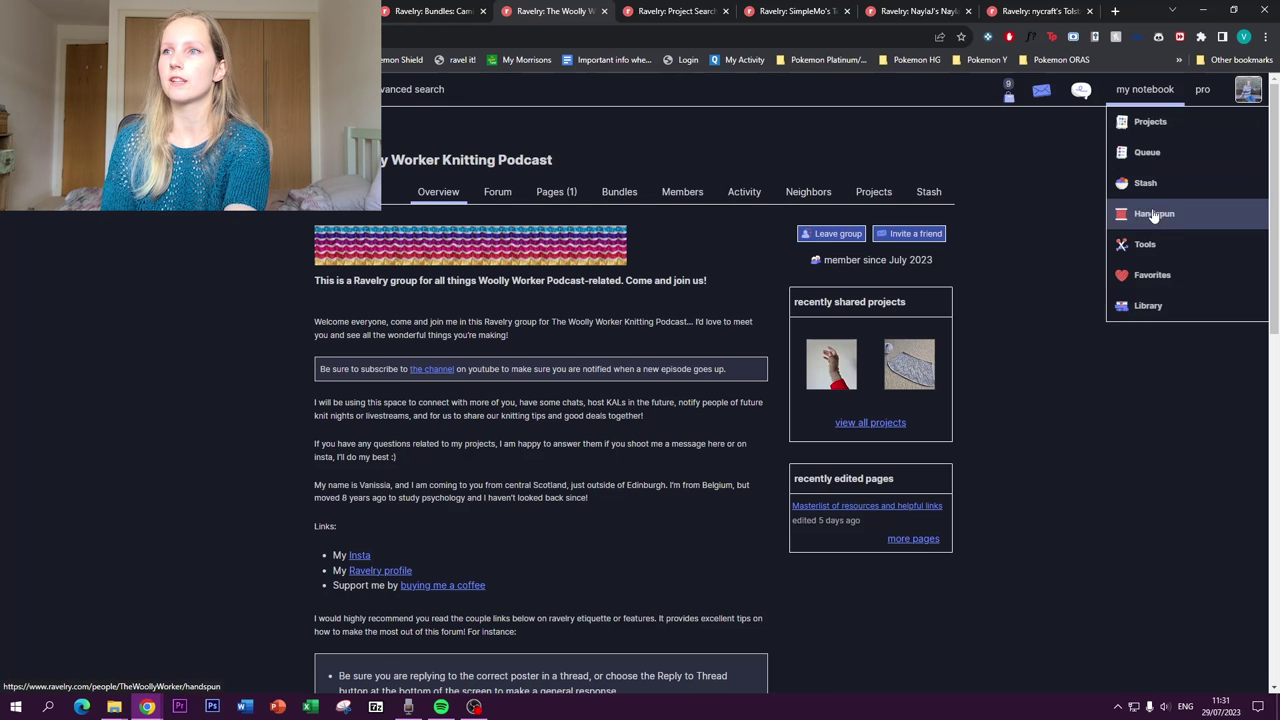
# Scroll through the messages in your inbox, then go back to your profile page
pyautogui.click(1040, 94)
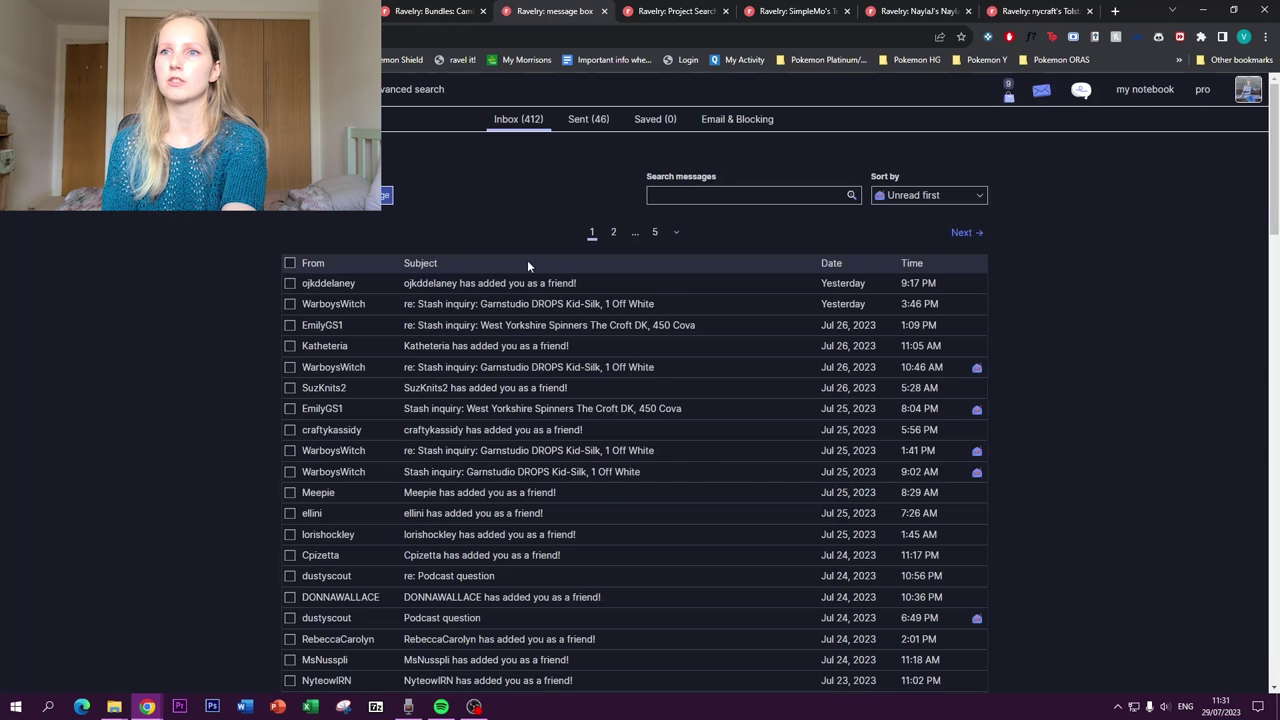
pyautogui.scroll(-1, 160, 288)
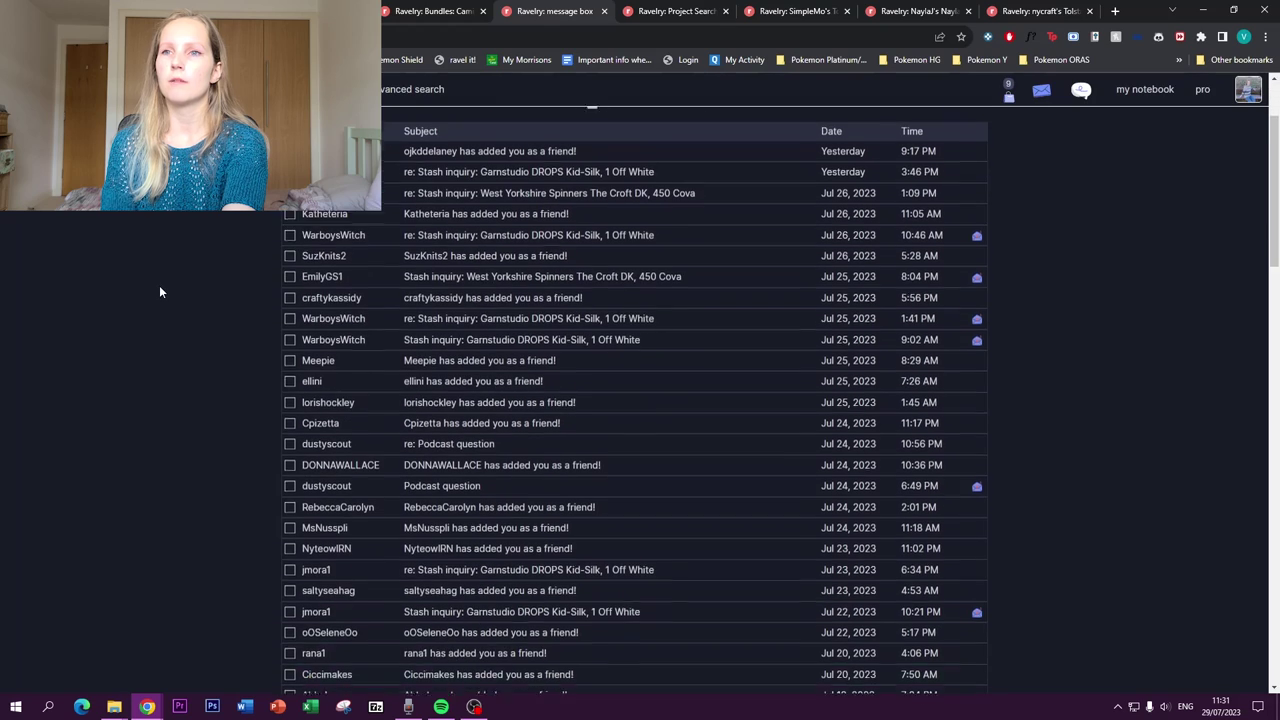
pyautogui.scroll(-1, 160, 288)
pyautogui.scroll(1, 160, 288)
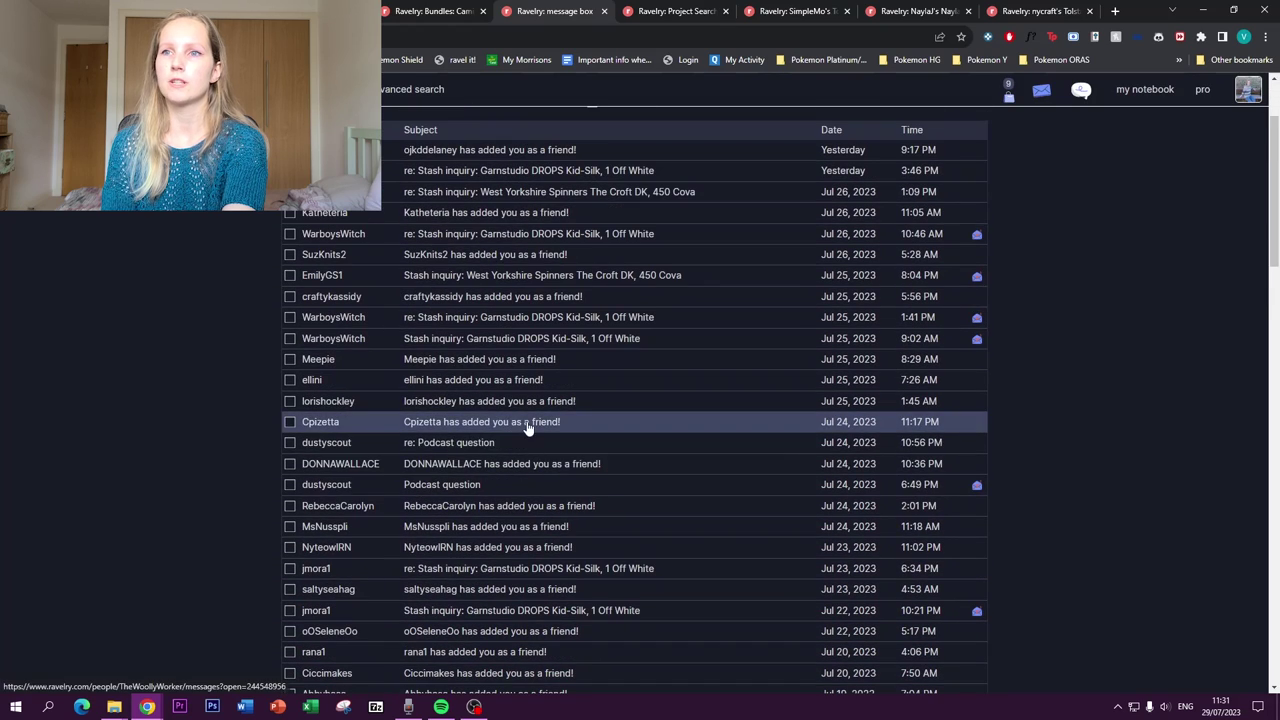
pyautogui.scroll(2, 445, 448)
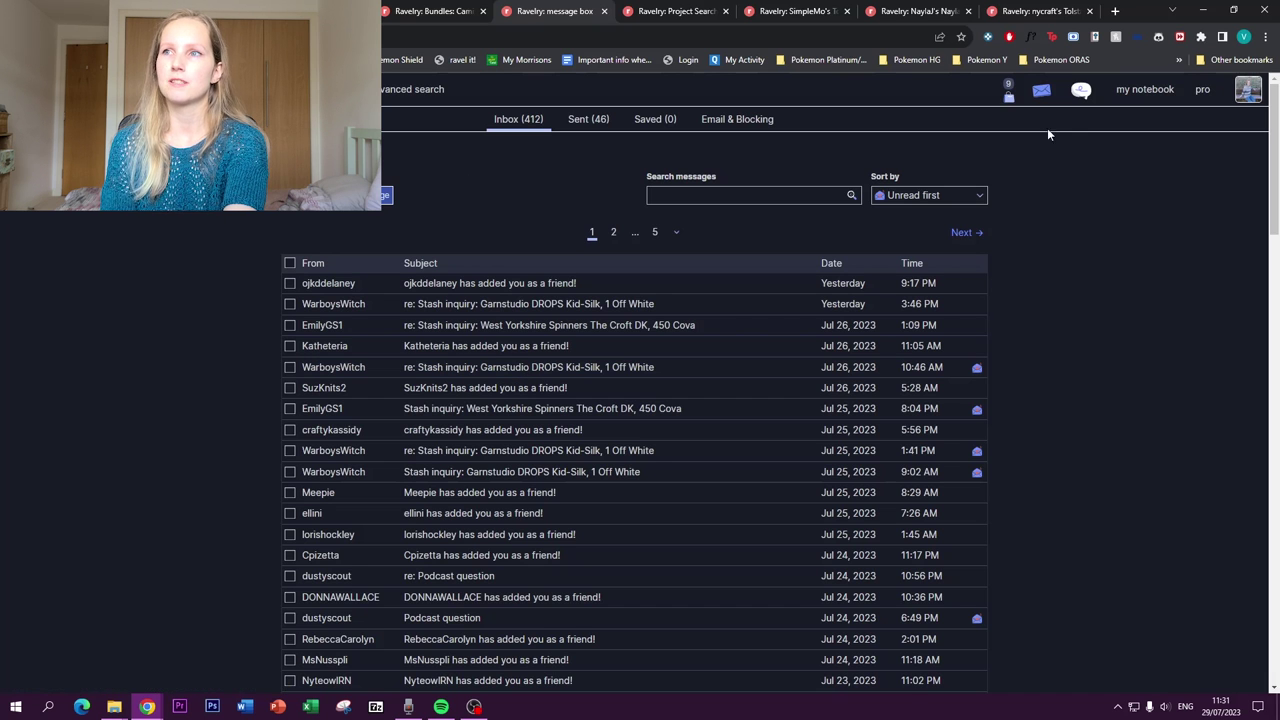
pyautogui.hotkey('alt', 'Left')
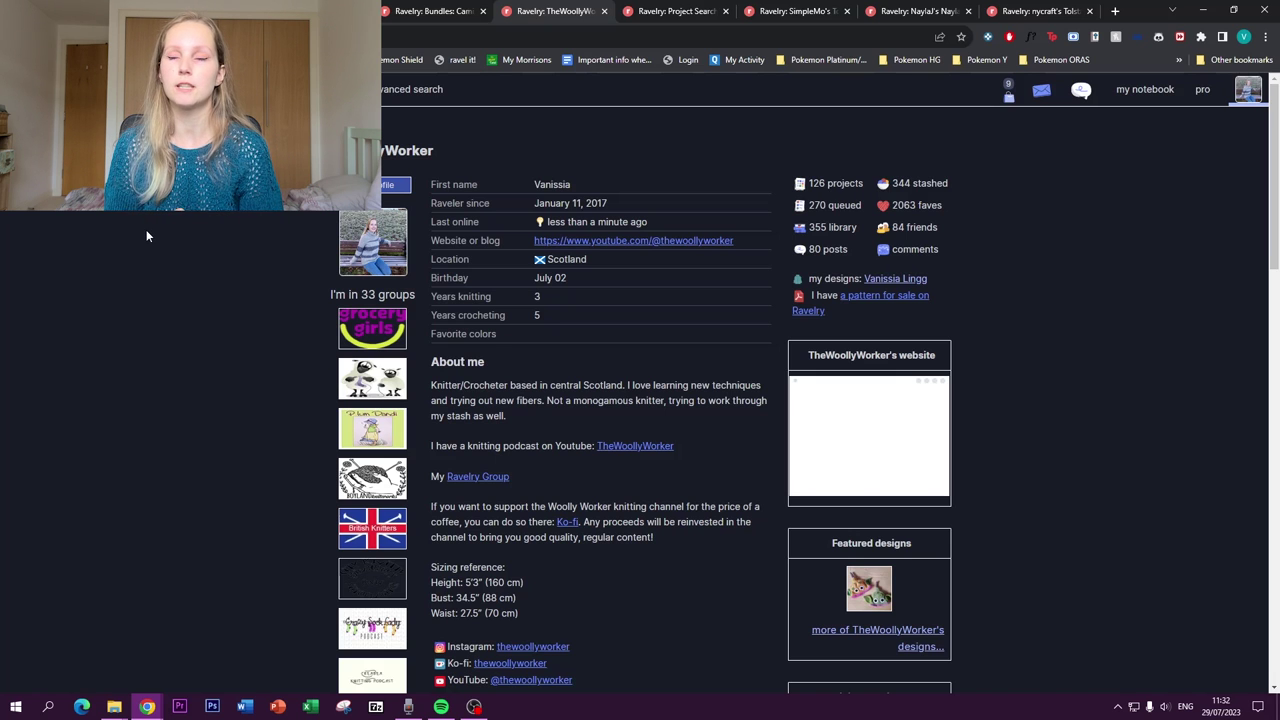
# Visit the Rav FAQs help page, then head to the Discuss forums page
pyautogui.moveTo(330, 89)
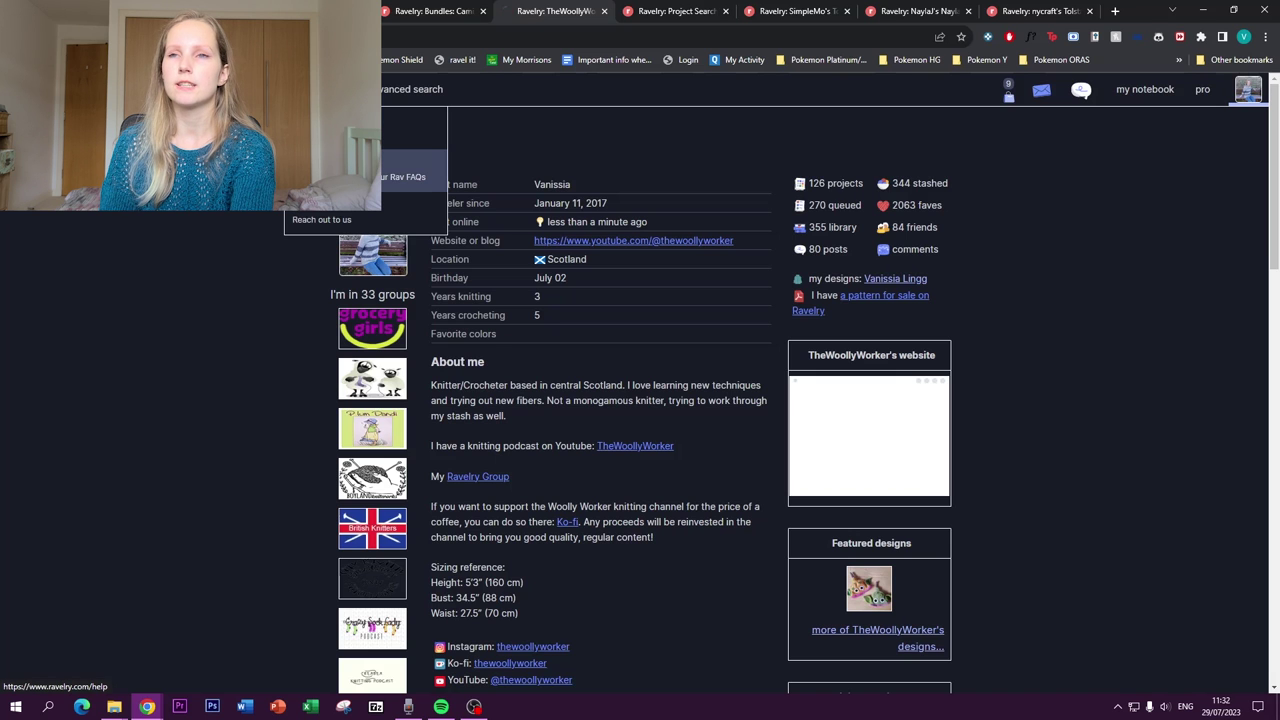
pyautogui.click(350, 176)
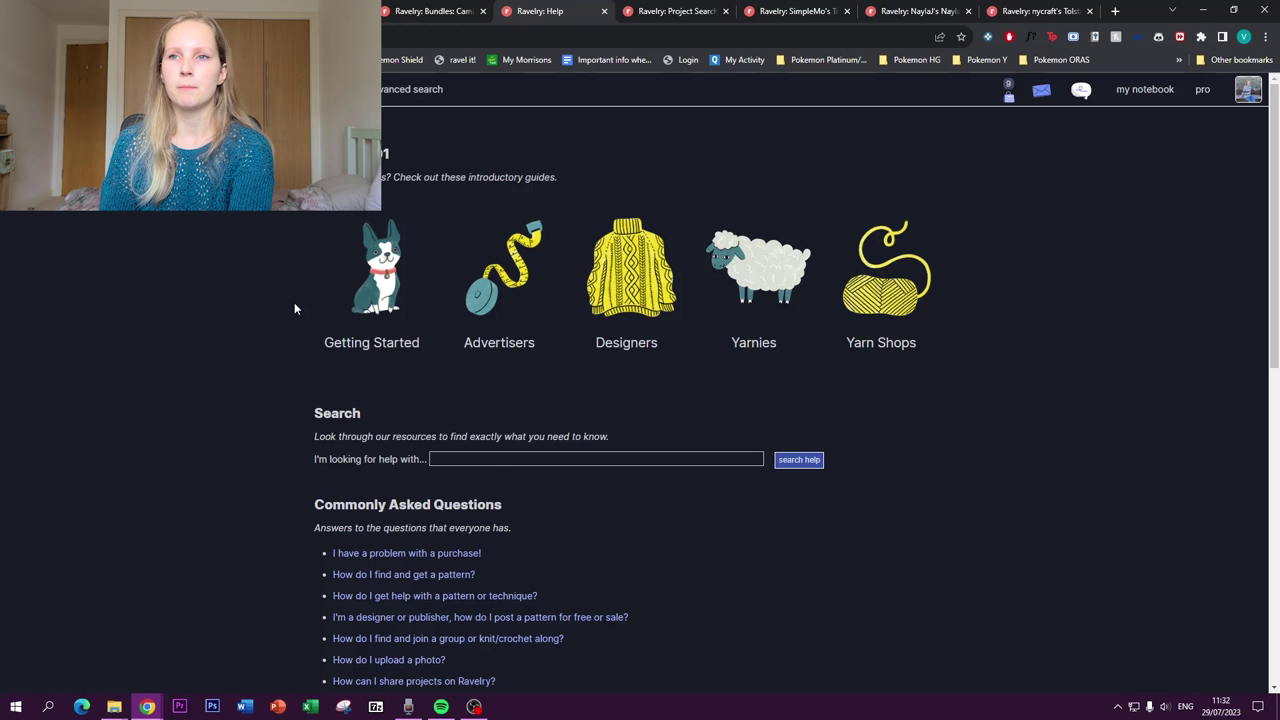
pyautogui.moveTo(260, 89)
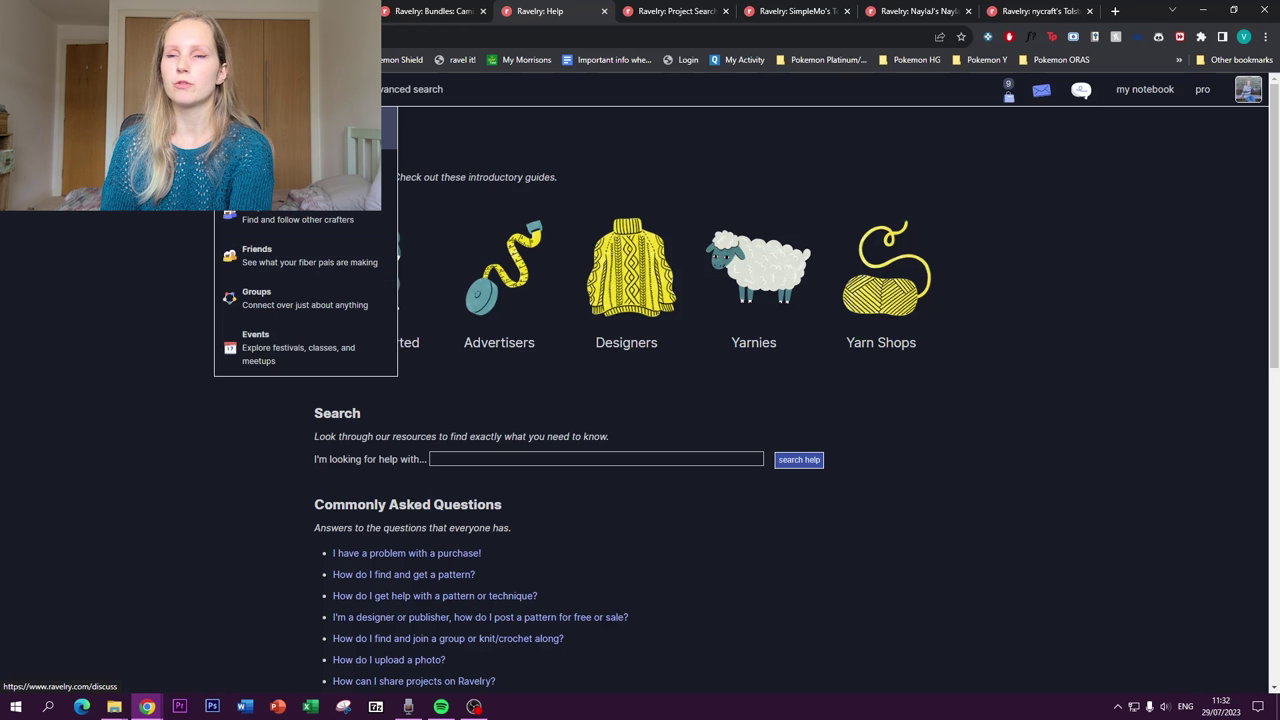
pyautogui.click(260, 89)
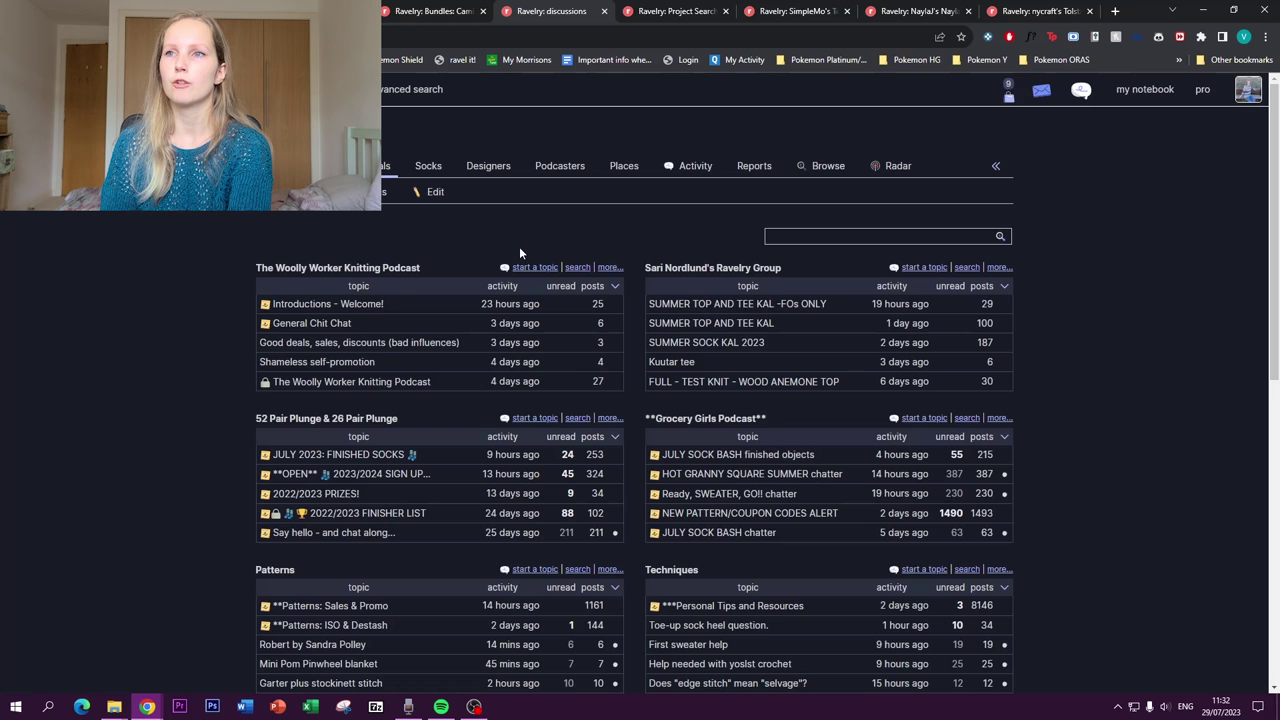
# Go to the For the Love of Ravelry board and open its "can't find my download" topic
pyautogui.scroll(-5, 519, 243)
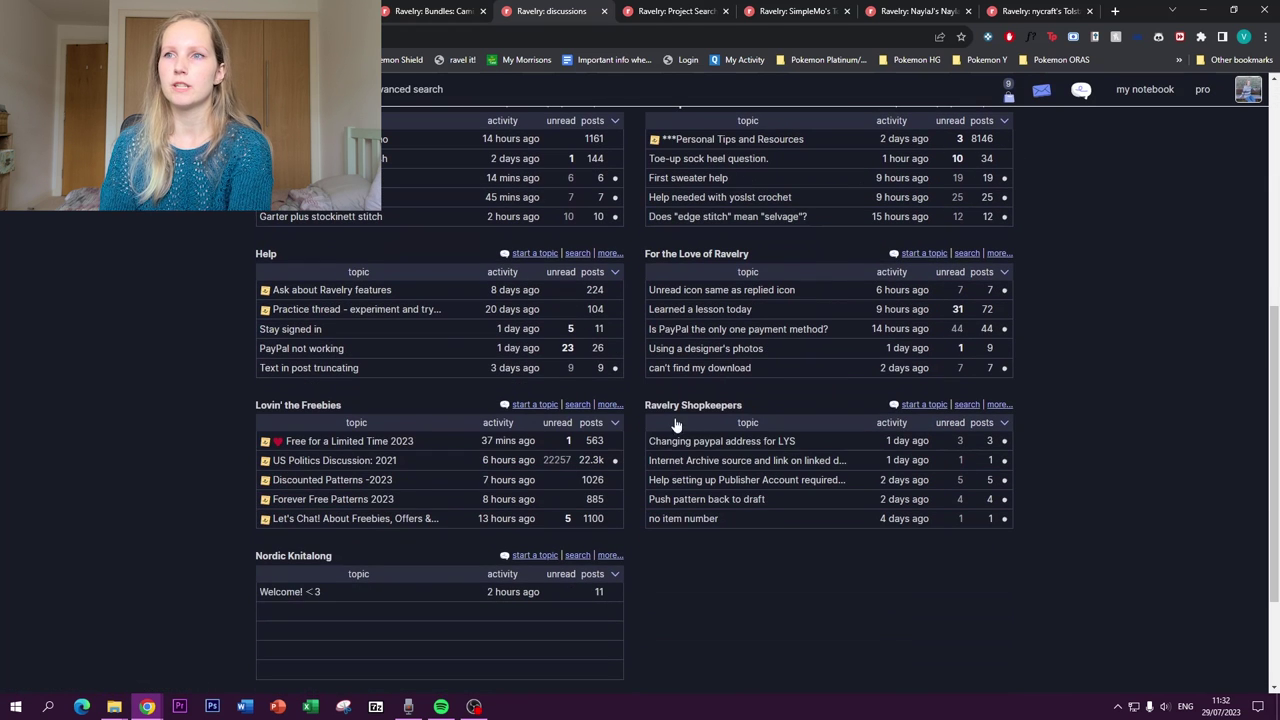
pyautogui.click(680, 257)
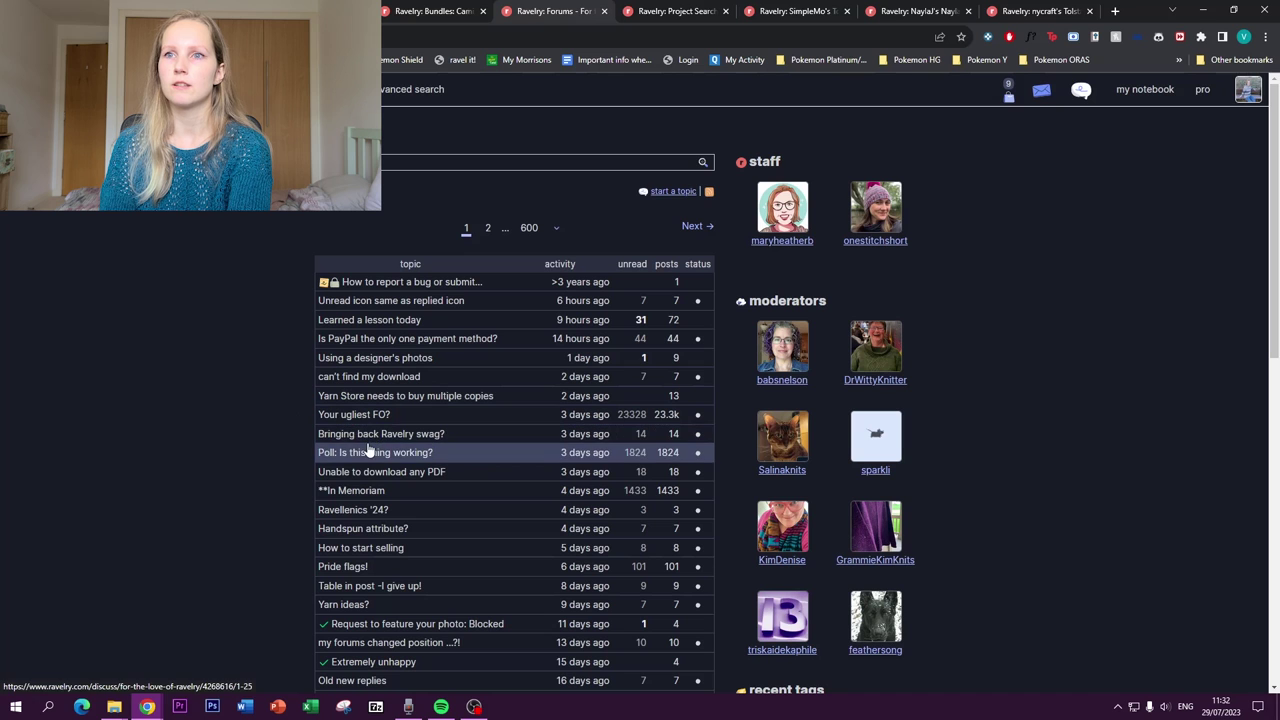
pyautogui.scroll(-1, 286, 483)
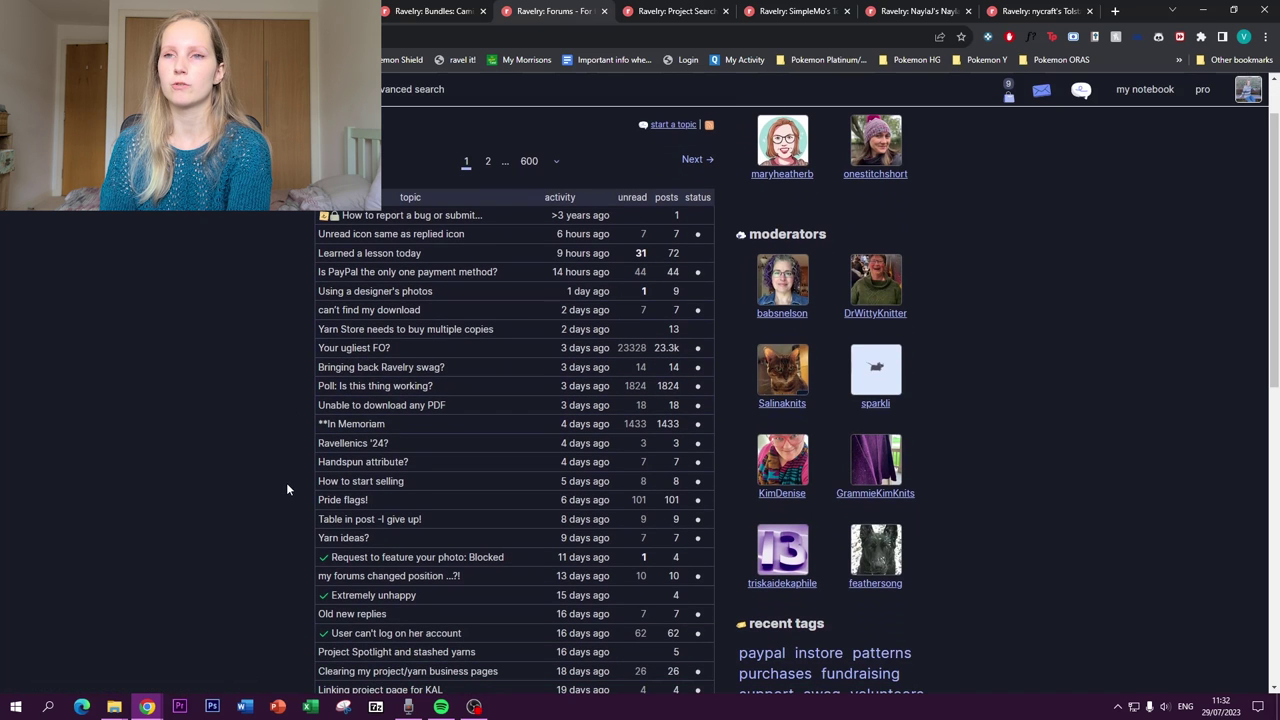
pyautogui.scroll(-1, 294, 482)
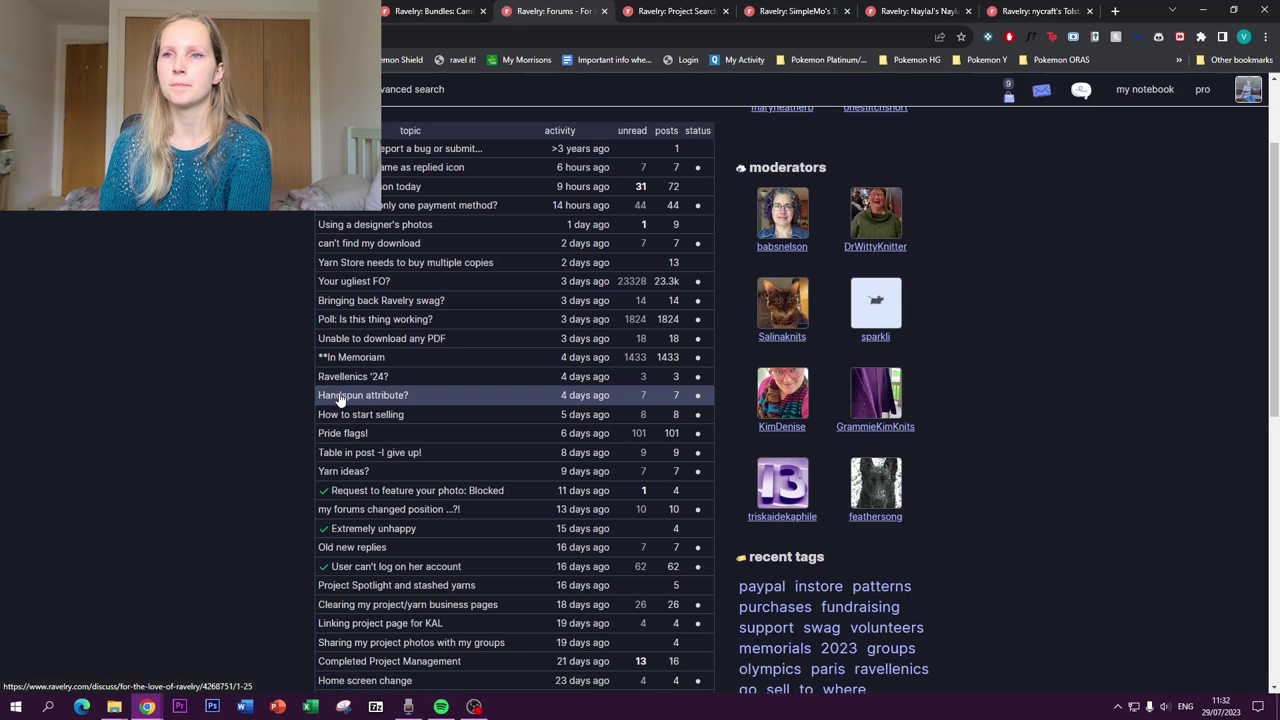
pyautogui.click(330, 245)
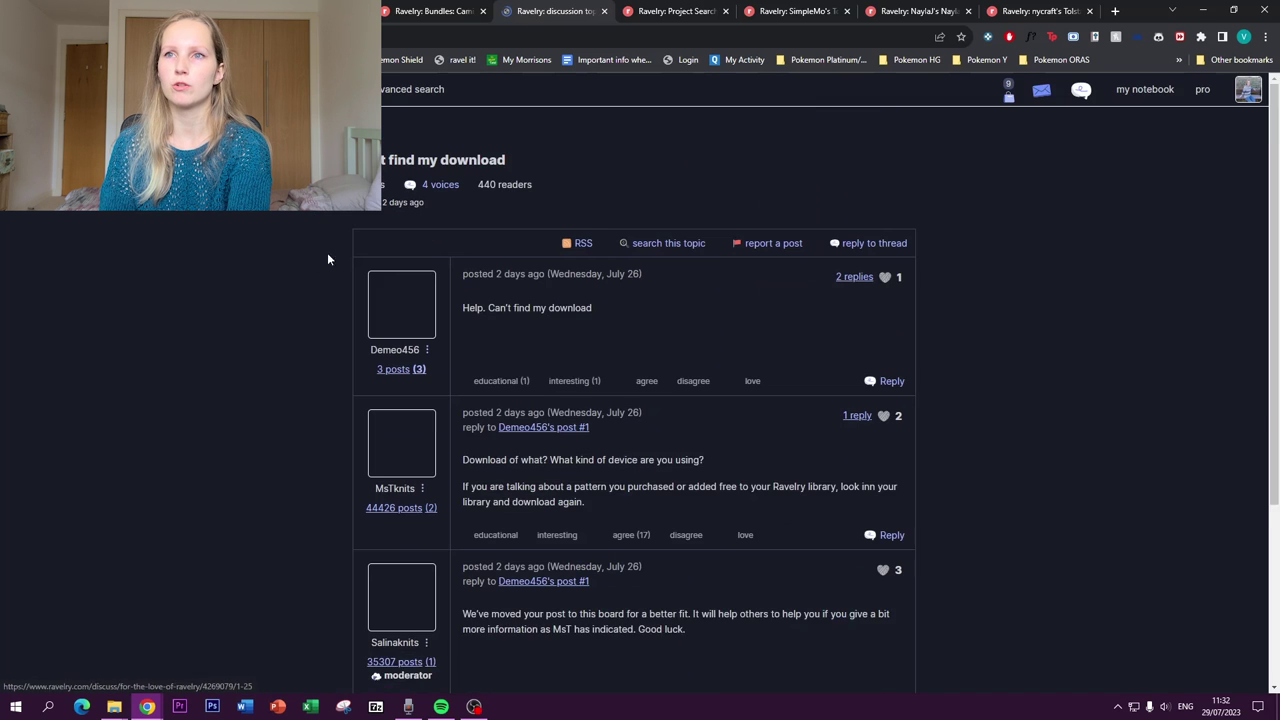